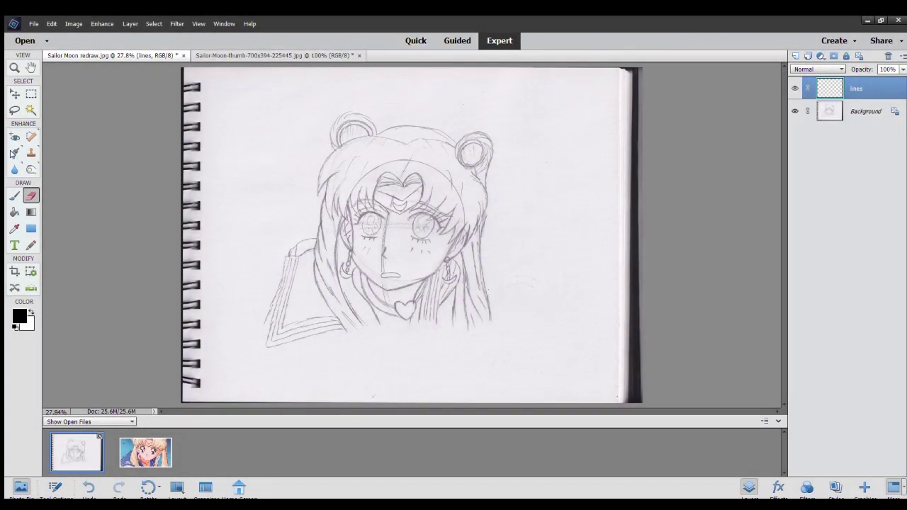
Compare the Sailor Moon colour reference with the sketch, then select the Brush tool.
{"action": "left_click", "coordinate": [234, 56]}
{"action": "left_click", "coordinate": [151, 55]}
{"action": "left_click", "coordinate": [229, 56]}
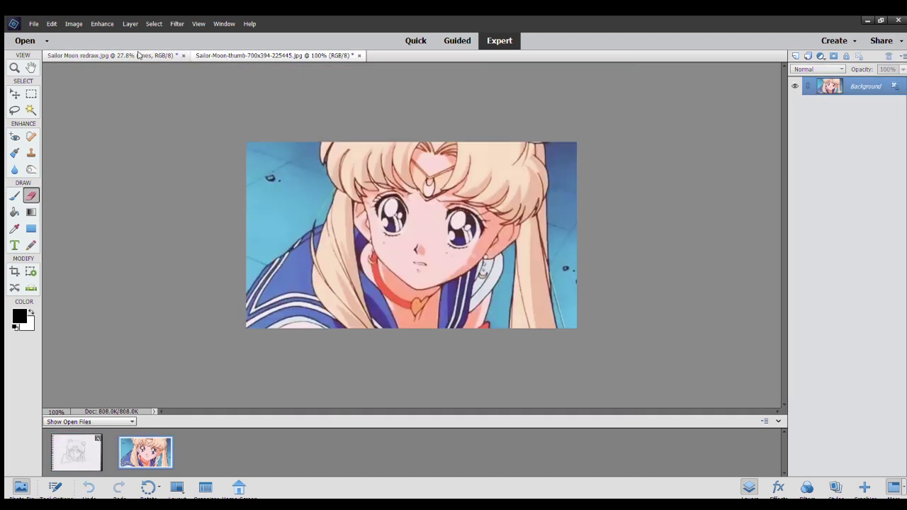
{"action": "left_click", "coordinate": [140, 55]}
{"action": "left_click", "coordinate": [14, 196]}
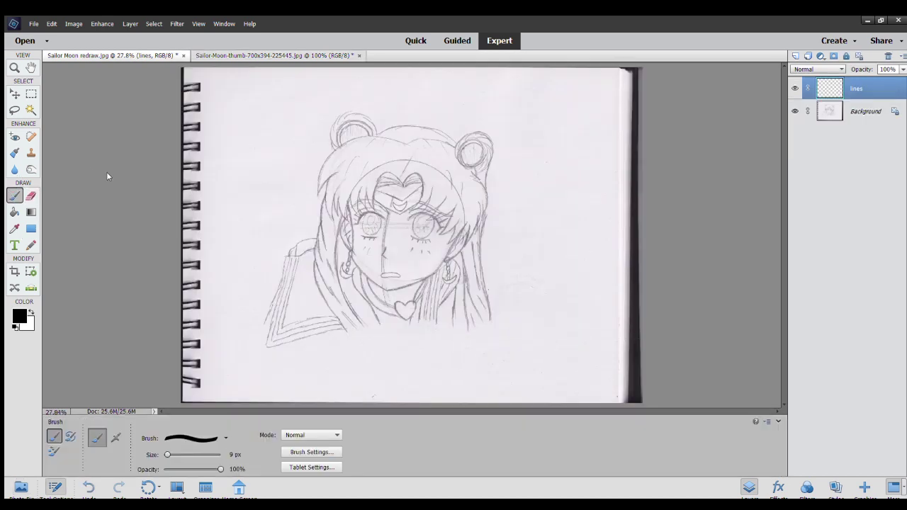
Zoom to 100% and ink the right-side bang strands and outer hair curve in black.
{"action": "key", "text": "ctrl+equal"}
{"action": "key", "text": "ctrl+equal"}
{"action": "key", "text": "ctrl+equal"}
{"action": "key", "text": "ctrl+equal"}
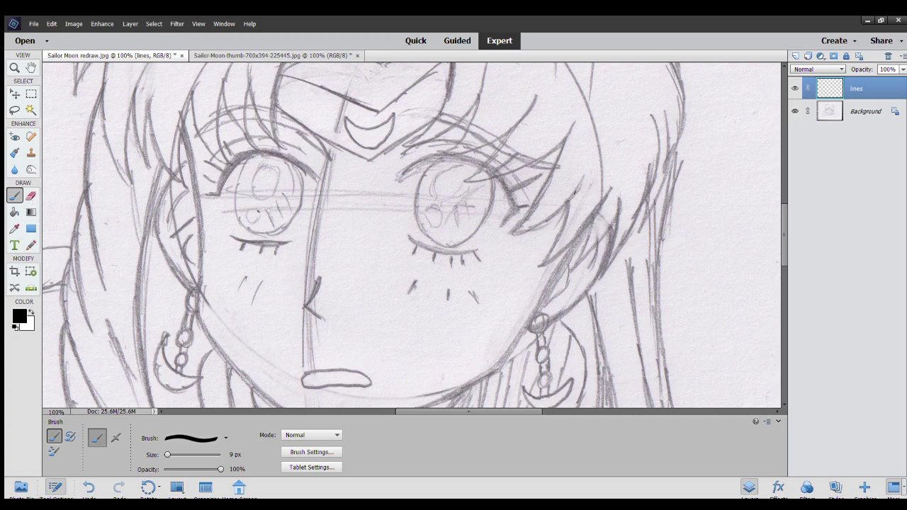
{"action": "mouse_move", "coordinate": [565, 203]}
{"action": "left_mouse_down"}
{"action": "mouse_move", "coordinate": [537, 266]}
{"action": "mouse_move", "coordinate": [571, 242]}
{"action": "mouse_move", "coordinate": [610, 187]}
{"action": "left_mouse_up"}
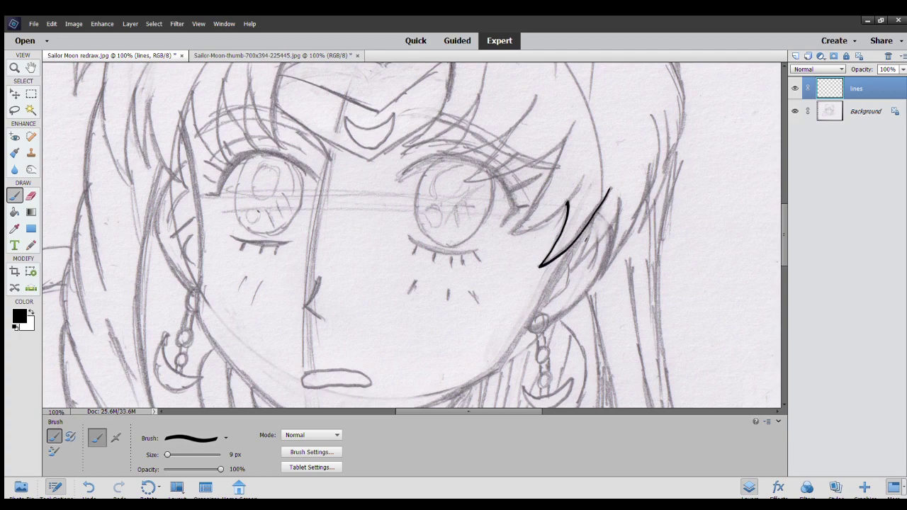
{"action": "mouse_move", "coordinate": [594, 217]}
{"action": "left_mouse_down"}
{"action": "mouse_move", "coordinate": [567, 272]}
{"action": "mouse_move", "coordinate": [616, 214]}
{"action": "mouse_move", "coordinate": [594, 281]}
{"action": "mouse_move", "coordinate": [638, 214]}
{"action": "mouse_move", "coordinate": [650, 174]}
{"action": "mouse_move", "coordinate": [586, 230]}
{"action": "mouse_move", "coordinate": [524, 248]}
{"action": "mouse_move", "coordinate": [525, 239]}
{"action": "mouse_move", "coordinate": [513, 296]}
{"action": "mouse_move", "coordinate": [532, 265]}
{"action": "mouse_move", "coordinate": [557, 169]}
{"action": "mouse_move", "coordinate": [553, 139]}
{"action": "mouse_move", "coordinate": [522, 100]}
{"action": "left_mouse_up"}
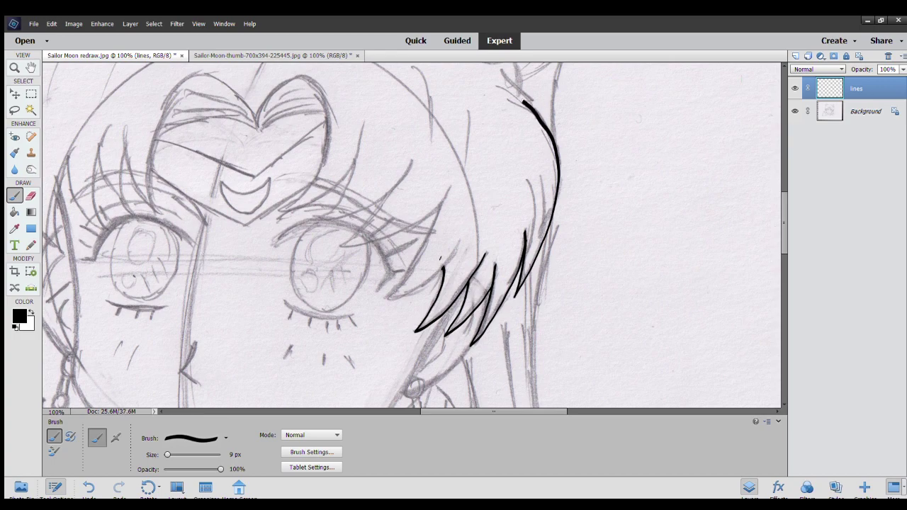
{"action": "mouse_move", "coordinate": [439, 199]}
{"action": "left_mouse_down"}
{"action": "mouse_move", "coordinate": [425, 242]}
{"action": "mouse_move", "coordinate": [385, 294]}
{"action": "mouse_move", "coordinate": [426, 280]}
{"action": "mouse_move", "coordinate": [458, 238]}
{"action": "left_mouse_up"}
Ink three pointed bang tips above the right eye, undoing one unwanted extension.
{"action": "scroll", "coordinate": [439, 231], "scroll_direction": "up", "scroll_amount": 3}
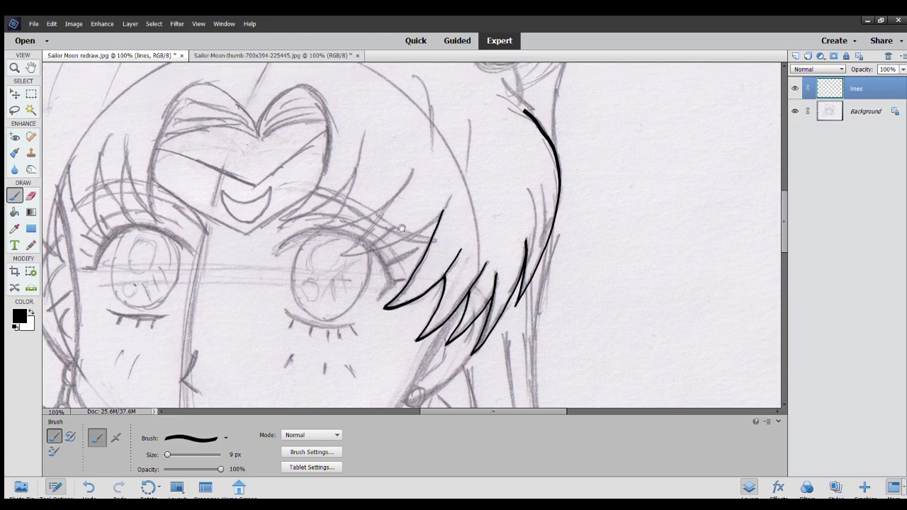
{"action": "scroll", "coordinate": [433, 248], "scroll_direction": "left", "scroll_amount": 1}
{"action": "mouse_move", "coordinate": [414, 260]}
{"action": "left_mouse_down"}
{"action": "mouse_move", "coordinate": [370, 311]}
{"action": "mouse_move", "coordinate": [435, 295]}
{"action": "mouse_move", "coordinate": [480, 248]}
{"action": "left_mouse_up"}
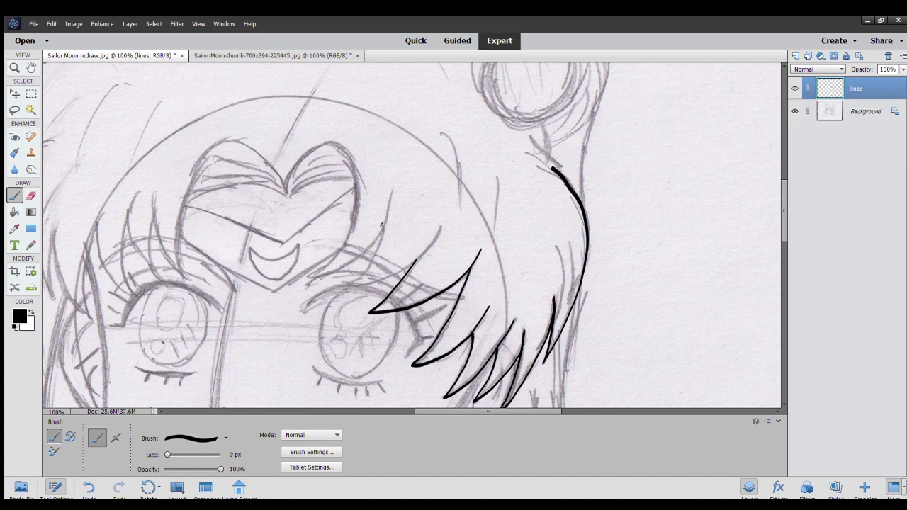
{"action": "mouse_move", "coordinate": [382, 224]}
{"action": "left_mouse_down"}
{"action": "mouse_move", "coordinate": [362, 272]}
{"action": "mouse_move", "coordinate": [349, 282]}
{"action": "mouse_move", "coordinate": [387, 275]}
{"action": "mouse_move", "coordinate": [444, 224]}
{"action": "left_mouse_up"}
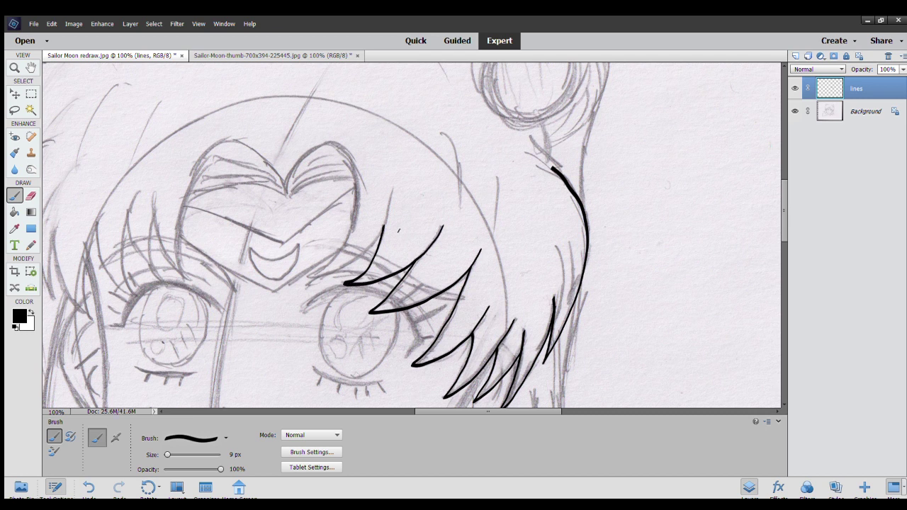
{"action": "left_click_drag", "start_coordinate": [382, 225], "coordinate": [390, 190]}
{"action": "key", "text": "ctrl+z"}
{"action": "mouse_move", "coordinate": [349, 227]}
{"action": "left_mouse_down"}
{"action": "mouse_move", "coordinate": [306, 277]}
{"action": "mouse_move", "coordinate": [363, 250]}
{"action": "mouse_move", "coordinate": [382, 225]}
{"action": "left_mouse_up"}
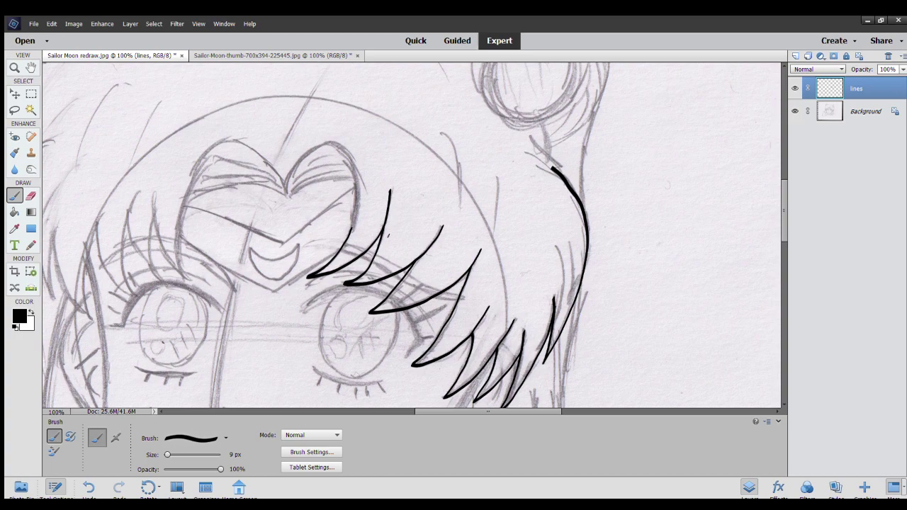
Outline the right lobe of the heart-shaped bangs.
{"action": "left_click_drag", "start_coordinate": [360, 191], "coordinate": [395, 269]}
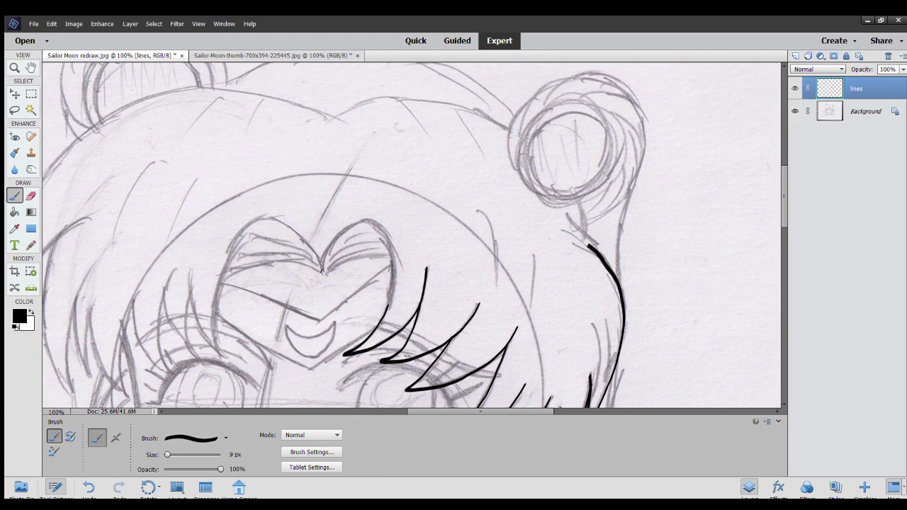
{"action": "mouse_move", "coordinate": [322, 274]}
{"action": "left_mouse_down"}
{"action": "mouse_move", "coordinate": [334, 240]}
{"action": "mouse_move", "coordinate": [355, 221]}
{"action": "mouse_move", "coordinate": [374, 223]}
{"action": "mouse_move", "coordinate": [392, 260]}
{"action": "mouse_move", "coordinate": [384, 309]}
{"action": "left_mouse_up"}
{"action": "left_click_drag", "start_coordinate": [325, 272], "coordinate": [389, 258]}
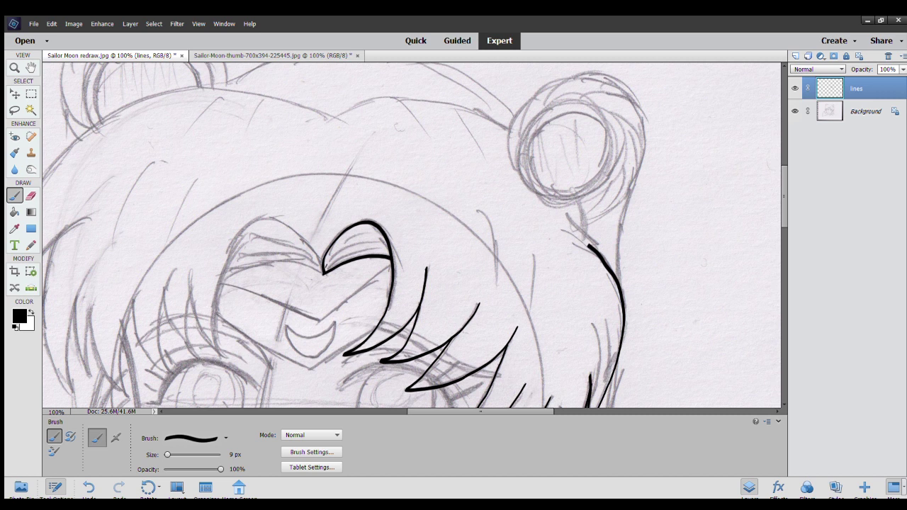
Ink the heart bangs' inner lines and left lobe, plus the left-side bang strands.
{"action": "mouse_move", "coordinate": [324, 271]}
{"action": "left_mouse_down"}
{"action": "mouse_move", "coordinate": [372, 245]}
{"action": "mouse_move", "coordinate": [352, 236]}
{"action": "mouse_move", "coordinate": [370, 231]}
{"action": "left_mouse_up"}
{"action": "mouse_move", "coordinate": [222, 282]}
{"action": "left_mouse_down"}
{"action": "mouse_move", "coordinate": [263, 263]}
{"action": "mouse_move", "coordinate": [305, 259]}
{"action": "mouse_move", "coordinate": [323, 273]}
{"action": "mouse_move", "coordinate": [285, 223]}
{"action": "mouse_move", "coordinate": [263, 216]}
{"action": "mouse_move", "coordinate": [245, 226]}
{"action": "mouse_move", "coordinate": [217, 292]}
{"action": "mouse_move", "coordinate": [216, 354]}
{"action": "mouse_move", "coordinate": [195, 323]}
{"action": "mouse_move", "coordinate": [190, 272]}
{"action": "mouse_move", "coordinate": [163, 302]}
{"action": "mouse_move", "coordinate": [198, 358]}
{"action": "left_mouse_up"}
{"action": "left_click_drag", "start_coordinate": [198, 359], "coordinate": [188, 294]}
{"action": "mouse_move", "coordinate": [243, 243]}
{"action": "left_mouse_down"}
{"action": "mouse_move", "coordinate": [282, 236]}
{"action": "mouse_move", "coordinate": [296, 245]}
{"action": "left_mouse_up"}
{"action": "left_click_drag", "start_coordinate": [239, 262], "coordinate": [285, 250]}
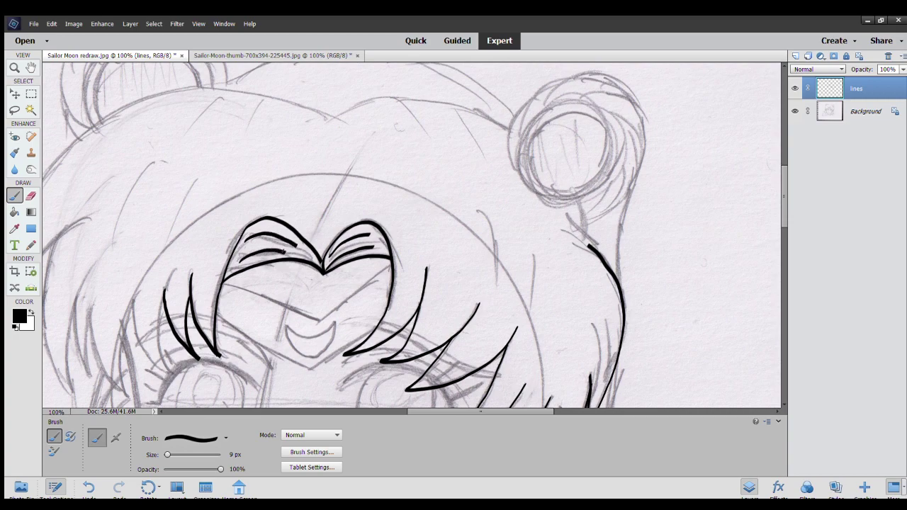
{"action": "mouse_move", "coordinate": [197, 306]}
{"action": "left_mouse_down"}
{"action": "mouse_move", "coordinate": [201, 228]}
{"action": "mouse_move", "coordinate": [227, 295]}
{"action": "mouse_move", "coordinate": [208, 259]}
{"action": "mouse_move", "coordinate": [231, 189]}
{"action": "left_mouse_up"}
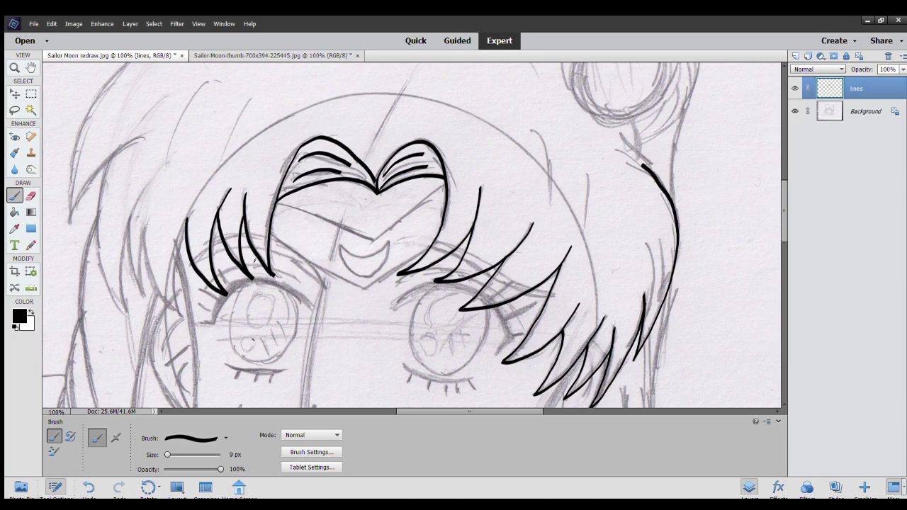
Trace the tiara's four upper and lower edges forming its V-shaped outline.
{"action": "left_click_drag", "start_coordinate": [370, 240], "coordinate": [443, 181]}
{"action": "left_click_drag", "start_coordinate": [363, 287], "coordinate": [432, 241]}
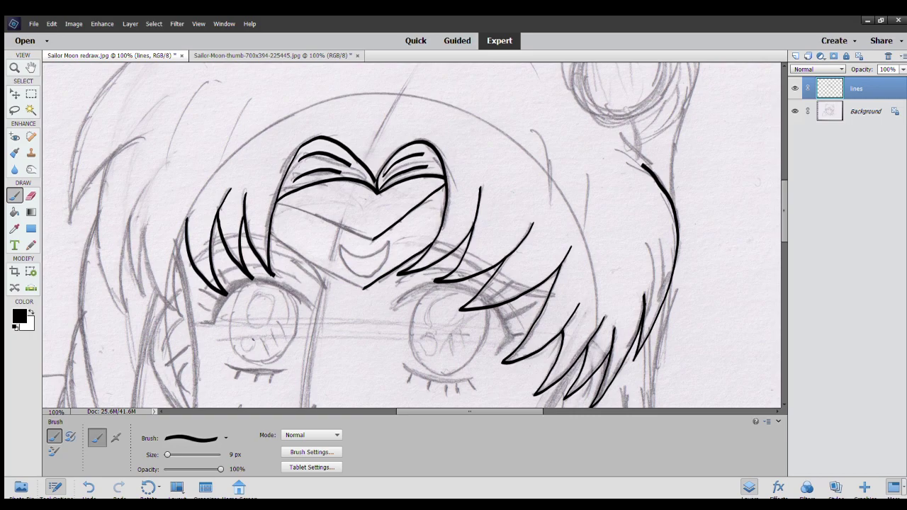
{"action": "left_click_drag", "start_coordinate": [270, 234], "coordinate": [364, 289]}
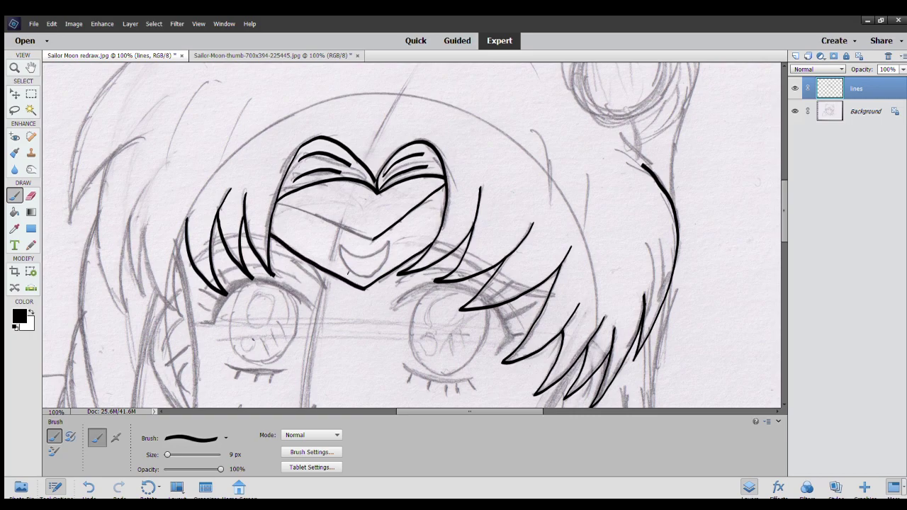
{"action": "left_click_drag", "start_coordinate": [273, 202], "coordinate": [374, 238]}
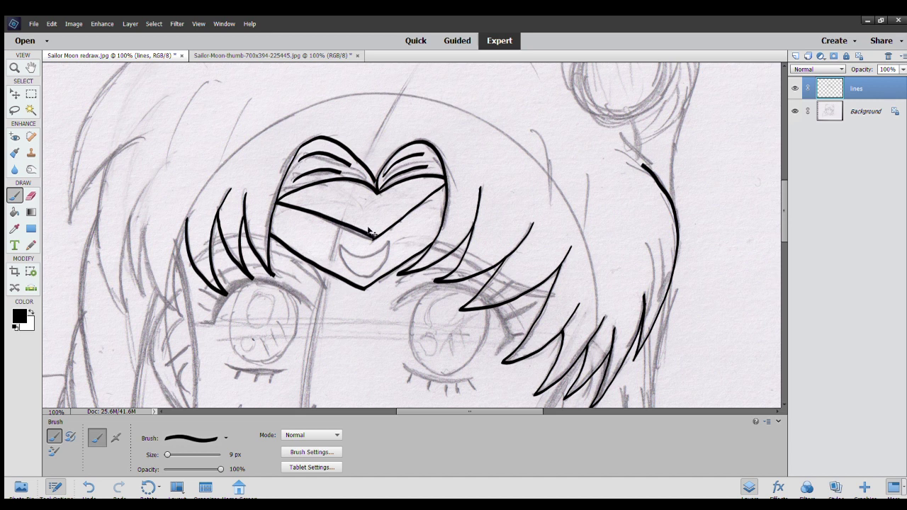
Redraw the tiara's upper edge and ink its crescent moon and inner bands.
{"action": "key", "text": "ctrl+z"}
{"action": "mouse_move", "coordinate": [279, 203]}
{"action": "left_mouse_down"}
{"action": "mouse_move", "coordinate": [367, 238]}
{"action": "mouse_move", "coordinate": [444, 190]}
{"action": "left_mouse_up"}
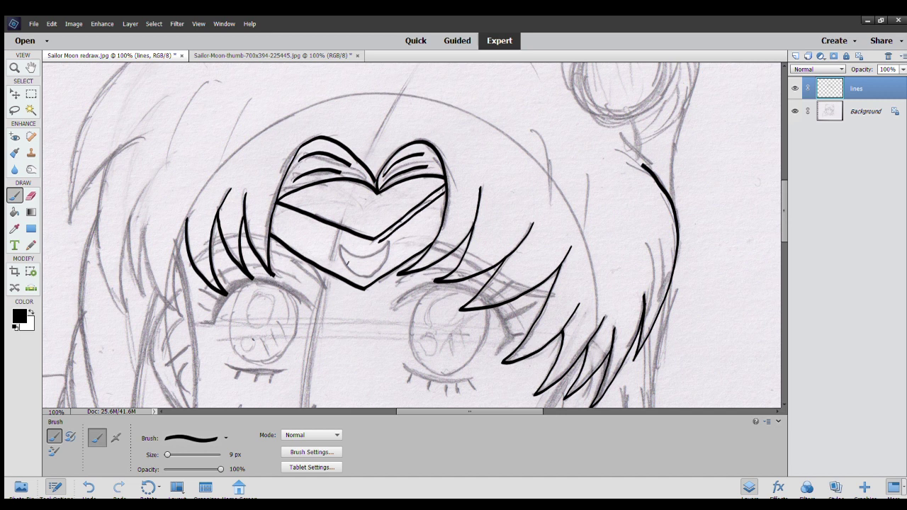
{"action": "mouse_move", "coordinate": [357, 272]}
{"action": "left_mouse_down"}
{"action": "mouse_move", "coordinate": [336, 242]}
{"action": "mouse_move", "coordinate": [358, 258]}
{"action": "mouse_move", "coordinate": [389, 252]}
{"action": "mouse_move", "coordinate": [359, 274]}
{"action": "mouse_move", "coordinate": [370, 276]}
{"action": "mouse_move", "coordinate": [439, 224]}
{"action": "left_mouse_up"}
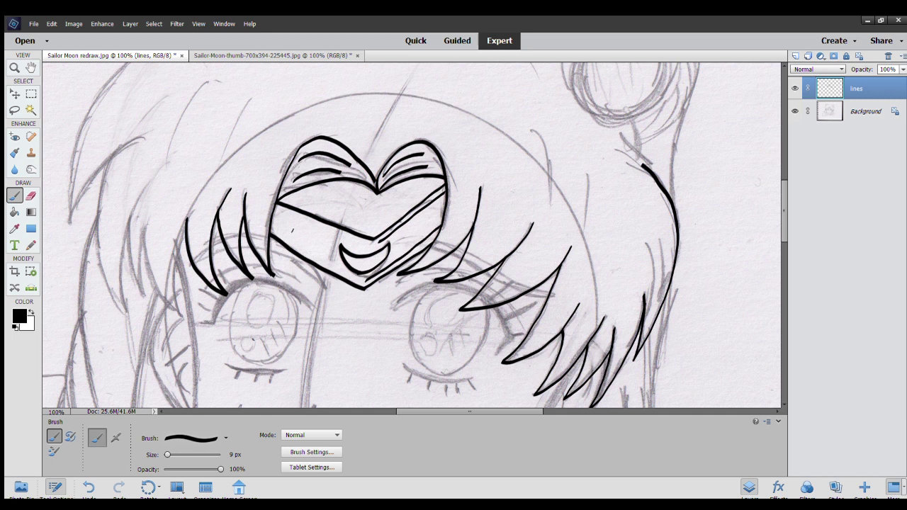
{"action": "left_click_drag", "start_coordinate": [271, 228], "coordinate": [365, 285]}
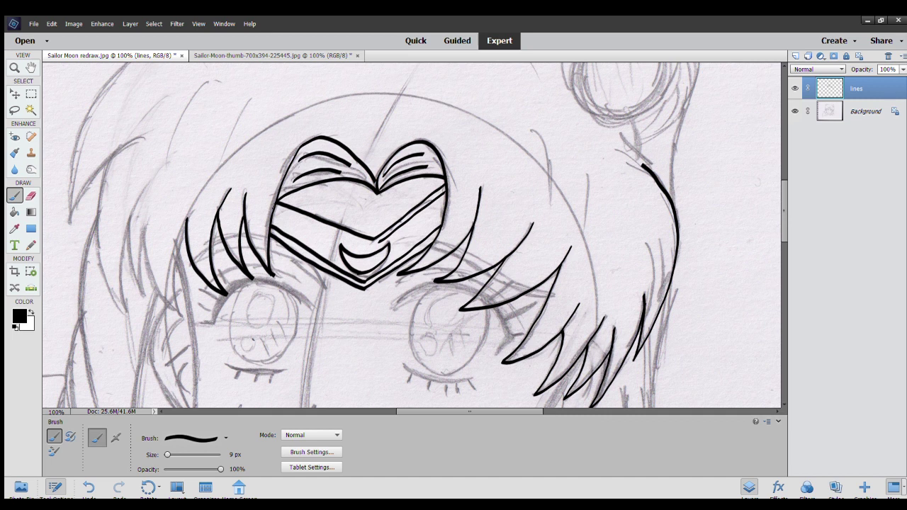
{"action": "mouse_move", "coordinate": [275, 207]}
{"action": "left_mouse_down"}
{"action": "mouse_move", "coordinate": [337, 237]}
{"action": "mouse_move", "coordinate": [377, 242]}
{"action": "left_mouse_up"}
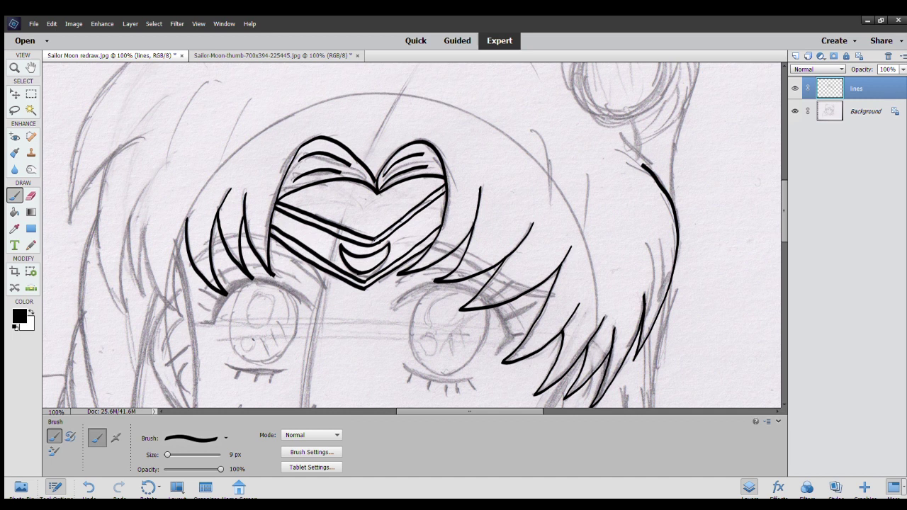
Touch up hair strands beside the heart bangs and near the left eyelashes.
{"action": "mouse_move", "coordinate": [530, 286]}
{"action": "left_mouse_down"}
{"action": "mouse_move", "coordinate": [548, 293]}
{"action": "mouse_move", "coordinate": [538, 292]}
{"action": "left_mouse_up"}
{"action": "key", "text": "ctrl+z"}
{"action": "left_click_drag", "start_coordinate": [521, 298], "coordinate": [547, 296]}
{"action": "mouse_move", "coordinate": [462, 253]}
{"action": "left_mouse_down"}
{"action": "mouse_move", "coordinate": [453, 261]}
{"action": "mouse_move", "coordinate": [458, 254]}
{"action": "left_mouse_up"}
{"action": "mouse_move", "coordinate": [225, 248]}
{"action": "left_mouse_down"}
{"action": "mouse_move", "coordinate": [217, 255]}
{"action": "mouse_move", "coordinate": [211, 245]}
{"action": "mouse_move", "coordinate": [241, 250]}
{"action": "left_mouse_up"}
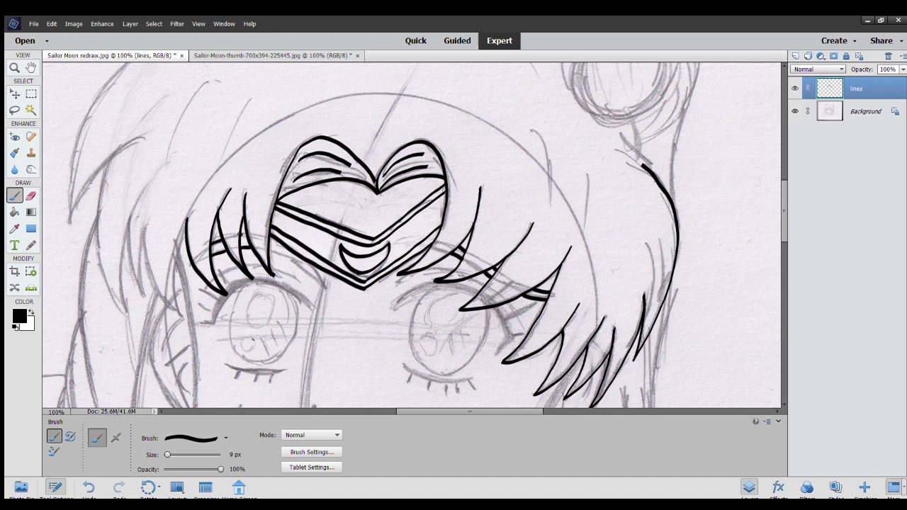
Add a tiara band and ink the curved lash lines and hatching over the right eye.
{"action": "mouse_move", "coordinate": [271, 250]}
{"action": "left_mouse_down"}
{"action": "mouse_move", "coordinate": [332, 288]}
{"action": "mouse_move", "coordinate": [313, 270]}
{"action": "left_mouse_up"}
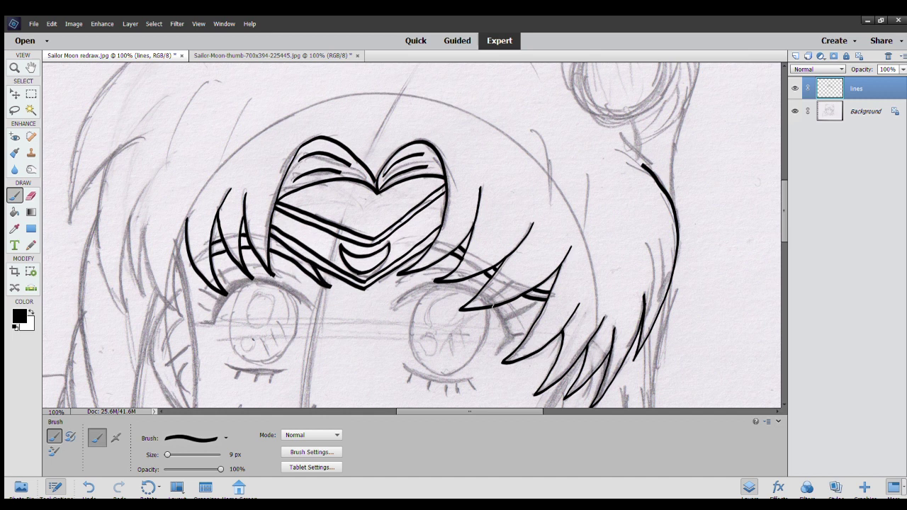
{"action": "mouse_move", "coordinate": [491, 306]}
{"action": "left_mouse_down"}
{"action": "mouse_move", "coordinate": [510, 339]}
{"action": "mouse_move", "coordinate": [500, 345]}
{"action": "mouse_move", "coordinate": [524, 332]}
{"action": "mouse_move", "coordinate": [518, 312]}
{"action": "mouse_move", "coordinate": [532, 304]}
{"action": "left_mouse_up"}
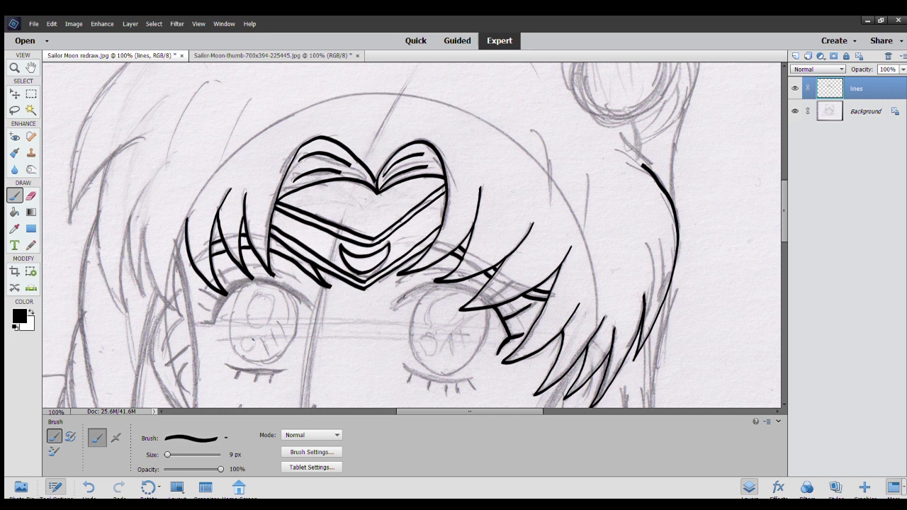
{"action": "left_click_drag", "start_coordinate": [392, 307], "coordinate": [475, 292]}
{"action": "left_click_drag", "start_coordinate": [395, 283], "coordinate": [450, 270]}
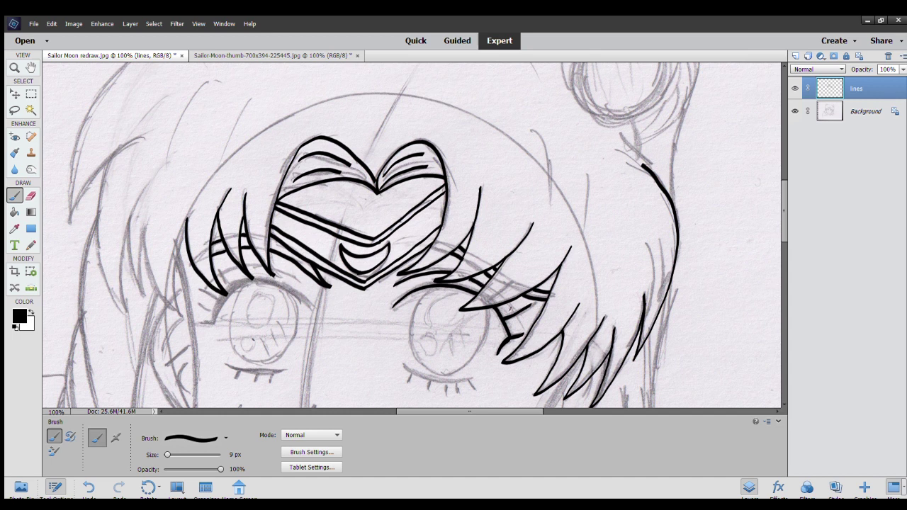
{"action": "left_click_drag", "start_coordinate": [505, 303], "coordinate": [524, 330]}
Ink the eyelashes along the left eye's upper lid.
{"action": "mouse_move", "coordinate": [211, 322]}
{"action": "left_mouse_down"}
{"action": "mouse_move", "coordinate": [201, 323]}
{"action": "mouse_move", "coordinate": [238, 284]}
{"action": "mouse_move", "coordinate": [257, 279]}
{"action": "mouse_move", "coordinate": [276, 280]}
{"action": "mouse_move", "coordinate": [310, 311]}
{"action": "left_mouse_up"}
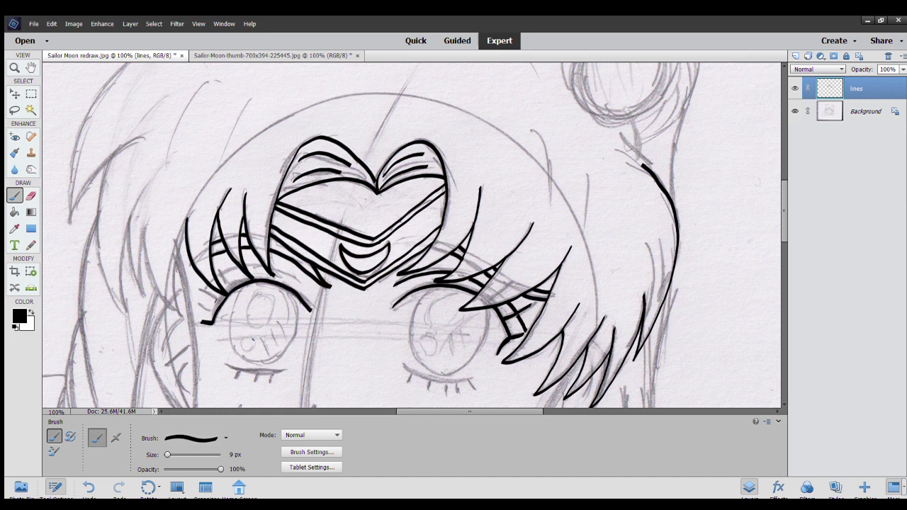
{"action": "mouse_move", "coordinate": [214, 314]}
{"action": "left_mouse_down"}
{"action": "mouse_move", "coordinate": [202, 315]}
{"action": "mouse_move", "coordinate": [199, 304]}
{"action": "mouse_move", "coordinate": [223, 274]}
{"action": "mouse_move", "coordinate": [221, 305]}
{"action": "left_mouse_up"}
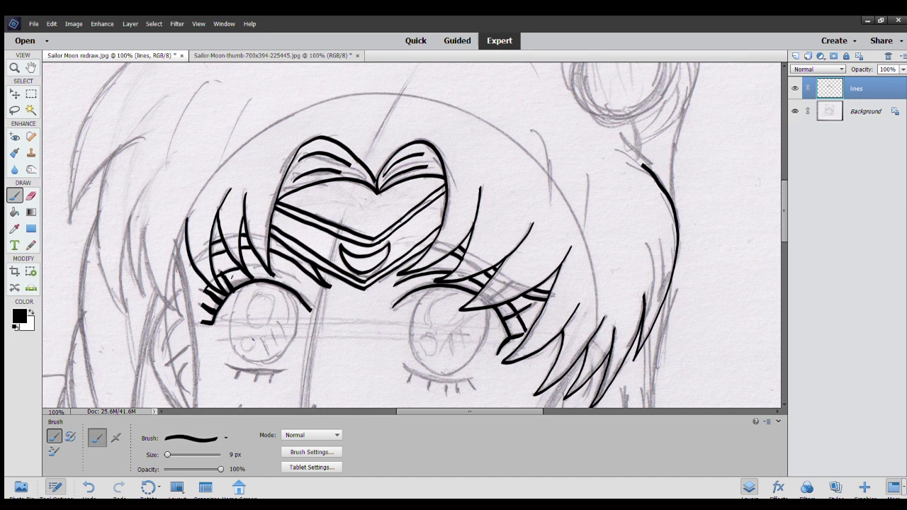
{"action": "left_click_drag", "start_coordinate": [204, 293], "coordinate": [197, 287]}
Outline the right eye's edge and redraw the left eye's outline.
{"action": "mouse_move", "coordinate": [434, 286]}
{"action": "left_mouse_down"}
{"action": "mouse_move", "coordinate": [429, 369]}
{"action": "mouse_move", "coordinate": [484, 316]}
{"action": "mouse_move", "coordinate": [481, 302]}
{"action": "left_mouse_up"}
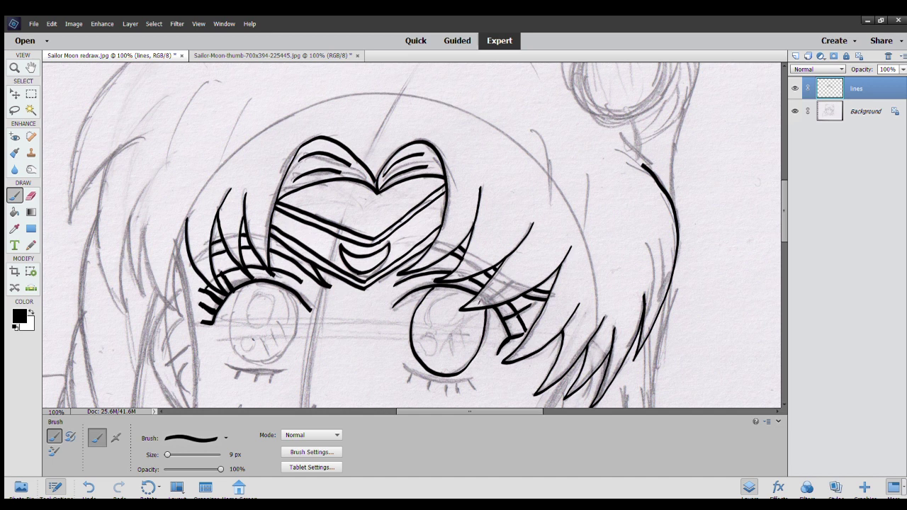
{"action": "mouse_move", "coordinate": [241, 283]}
{"action": "left_mouse_down"}
{"action": "mouse_move", "coordinate": [229, 340]}
{"action": "mouse_move", "coordinate": [242, 362]}
{"action": "mouse_move", "coordinate": [270, 366]}
{"action": "mouse_move", "coordinate": [286, 350]}
{"action": "mouse_move", "coordinate": [299, 297]}
{"action": "left_mouse_up"}
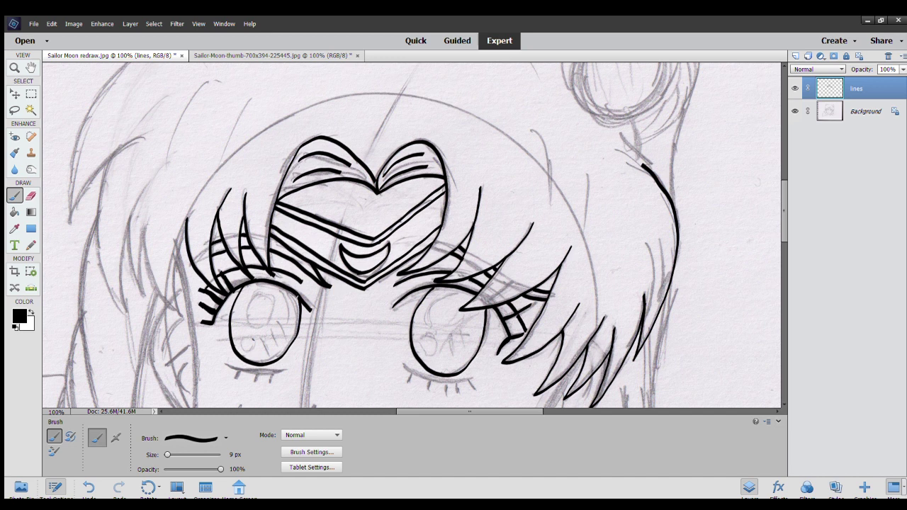
{"action": "key", "text": "ctrl+z"}
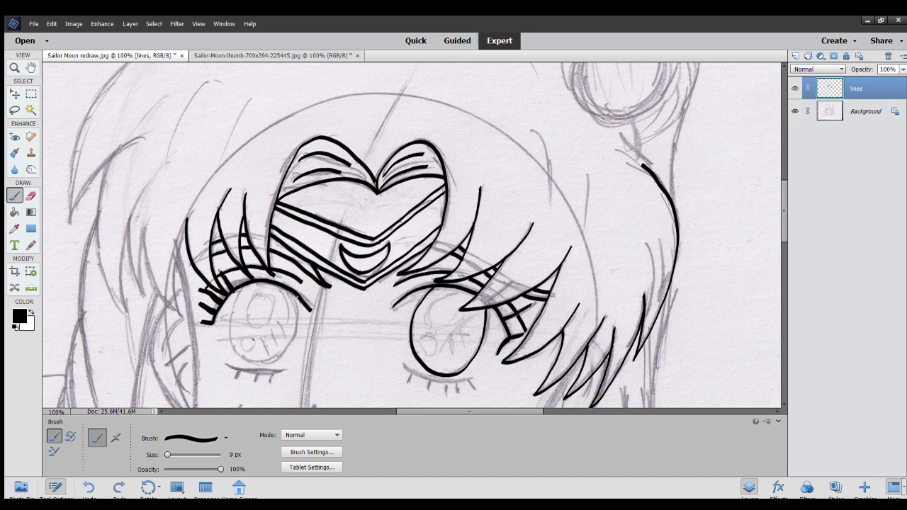
{"action": "mouse_move", "coordinate": [240, 285]}
{"action": "left_mouse_down"}
{"action": "mouse_move", "coordinate": [228, 343]}
{"action": "mouse_move", "coordinate": [262, 363]}
{"action": "mouse_move", "coordinate": [288, 345]}
{"action": "mouse_move", "coordinate": [295, 296]}
{"action": "left_mouse_up"}
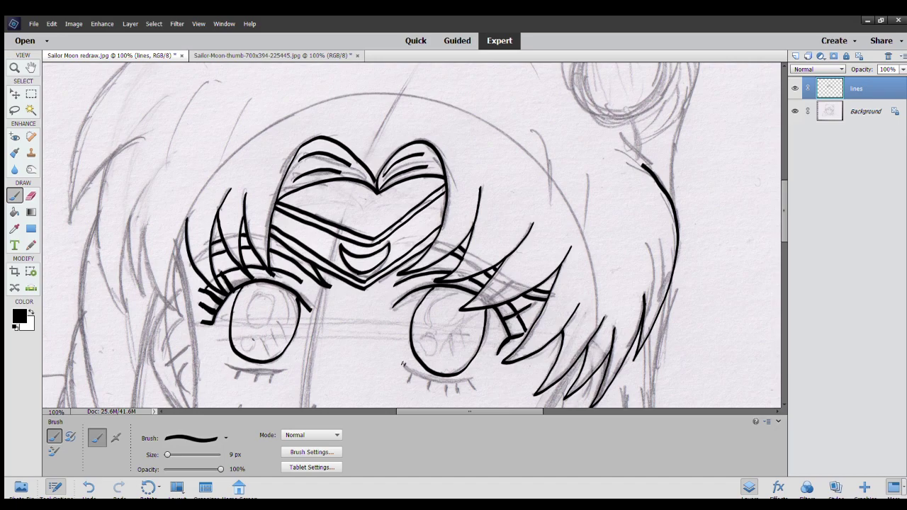
Ink the right lower lid, marks beneath both eyes, the nose and the left lower eyelid.
{"action": "mouse_move", "coordinate": [402, 363]}
{"action": "left_mouse_down"}
{"action": "mouse_move", "coordinate": [421, 379]}
{"action": "mouse_move", "coordinate": [462, 383]}
{"action": "left_mouse_up"}
{"action": "key", "text": "ctrl+z"}
{"action": "mouse_move", "coordinate": [402, 363]}
{"action": "left_mouse_down"}
{"action": "mouse_move", "coordinate": [432, 382]}
{"action": "mouse_move", "coordinate": [472, 377]}
{"action": "mouse_move", "coordinate": [461, 308]}
{"action": "mouse_move", "coordinate": [429, 315]}
{"action": "mouse_move", "coordinate": [478, 316]}
{"action": "left_mouse_up"}
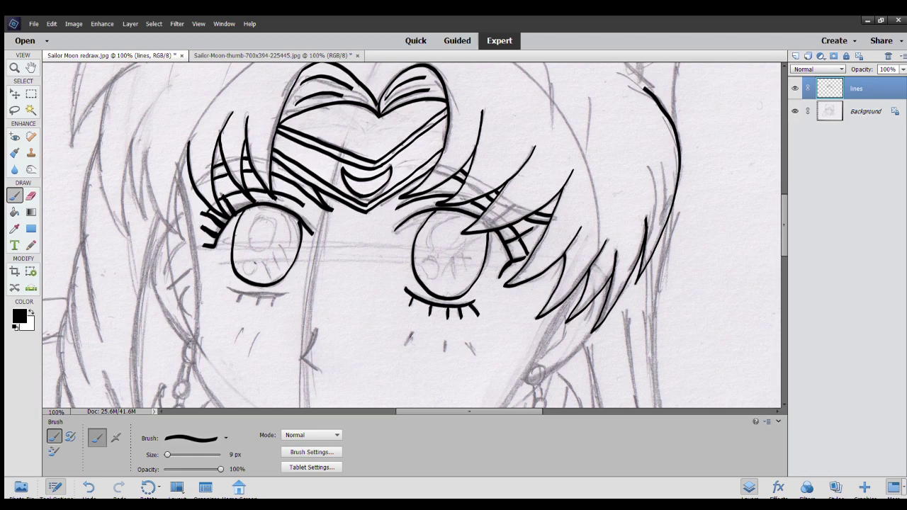
{"action": "mouse_move", "coordinate": [412, 331]}
{"action": "left_mouse_down"}
{"action": "mouse_move", "coordinate": [405, 346]}
{"action": "mouse_move", "coordinate": [475, 356]}
{"action": "left_mouse_up"}
{"action": "mouse_move", "coordinate": [243, 328]}
{"action": "left_mouse_down"}
{"action": "mouse_move", "coordinate": [235, 343]}
{"action": "mouse_move", "coordinate": [248, 358]}
{"action": "left_mouse_up"}
{"action": "mouse_move", "coordinate": [316, 327]}
{"action": "left_mouse_down"}
{"action": "mouse_move", "coordinate": [302, 359]}
{"action": "mouse_move", "coordinate": [320, 371]}
{"action": "left_mouse_up"}
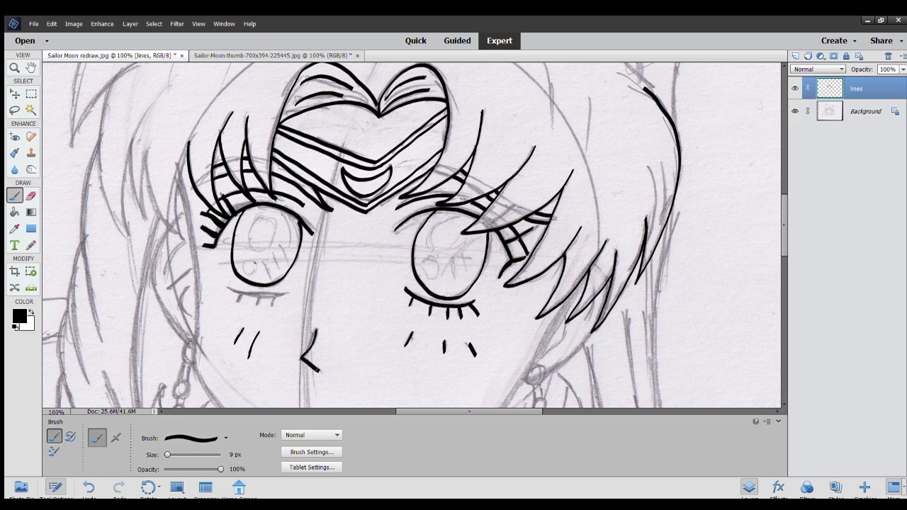
{"action": "mouse_move", "coordinate": [227, 287]}
{"action": "left_mouse_down"}
{"action": "mouse_move", "coordinate": [282, 292]}
{"action": "mouse_move", "coordinate": [272, 305]}
{"action": "mouse_move", "coordinate": [238, 302]}
{"action": "left_mouse_up"}
Undo the stray eye stroke and ink the hair strands on the far-left side.
{"action": "key", "text": "ctrl+z"}
{"action": "scroll", "coordinate": [415, 234], "scroll_direction": "down", "scroll_amount": 3}
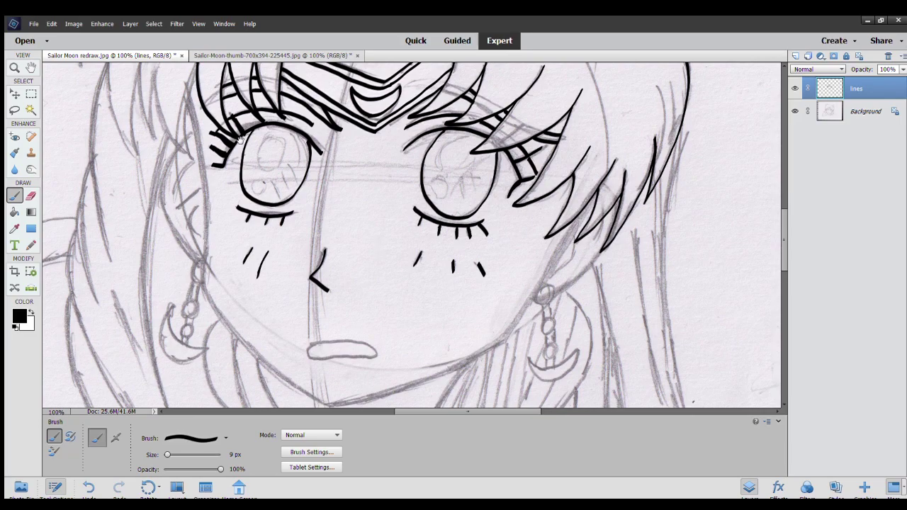
{"action": "left_click_drag", "start_coordinate": [379, 250], "coordinate": [468, 363]}
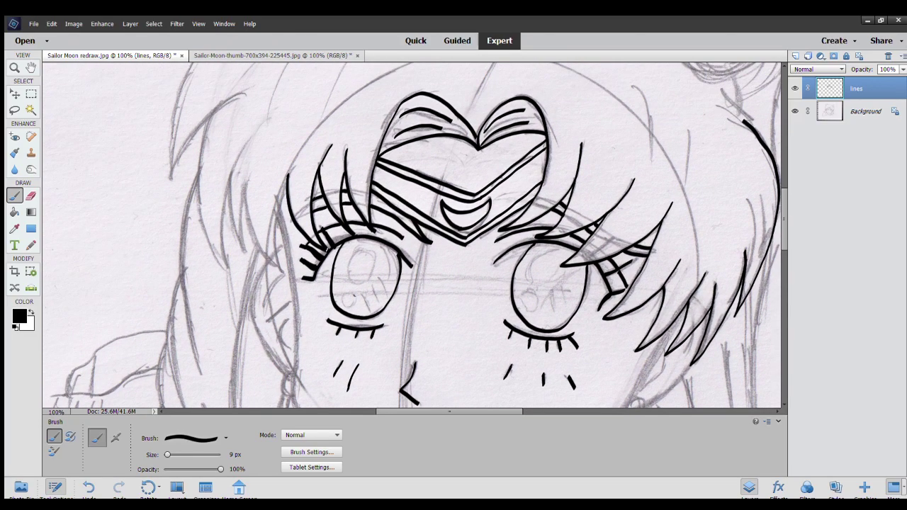
{"action": "mouse_move", "coordinate": [245, 179]}
{"action": "left_mouse_down"}
{"action": "mouse_move", "coordinate": [282, 253]}
{"action": "mouse_move", "coordinate": [293, 163]}
{"action": "left_mouse_up"}
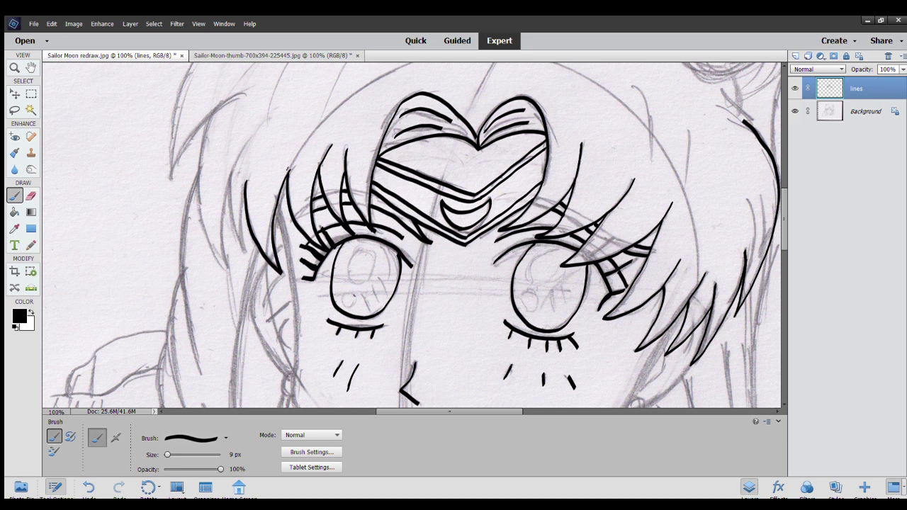
{"action": "mouse_move", "coordinate": [229, 170]}
{"action": "left_mouse_down"}
{"action": "mouse_move", "coordinate": [232, 163]}
{"action": "mouse_move", "coordinate": [240, 244]}
{"action": "mouse_move", "coordinate": [246, 182]}
{"action": "left_mouse_up"}
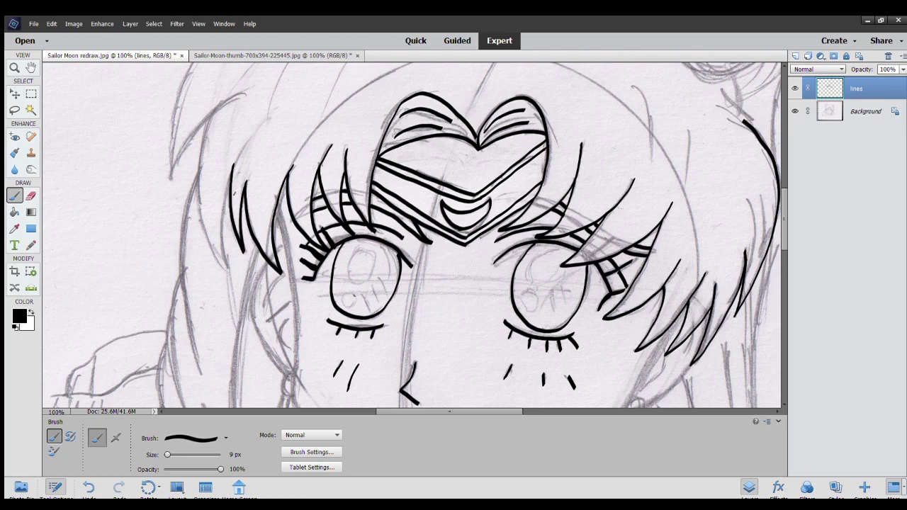
{"action": "mouse_move", "coordinate": [208, 115]}
{"action": "left_mouse_down"}
{"action": "mouse_move", "coordinate": [198, 191]}
{"action": "mouse_move", "coordinate": [220, 268]}
{"action": "mouse_move", "coordinate": [230, 172]}
{"action": "mouse_move", "coordinate": [359, 224]}
{"action": "left_mouse_up"}
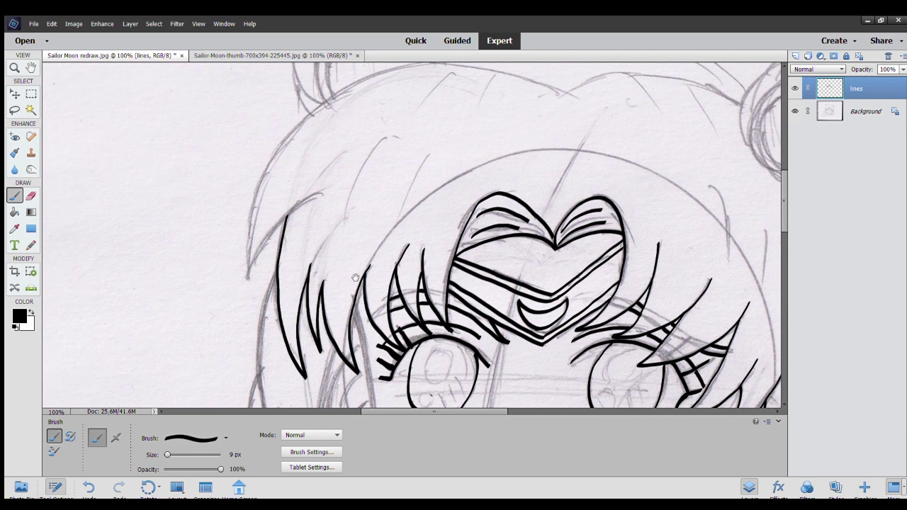
{"action": "left_click_drag", "start_coordinate": [277, 162], "coordinate": [253, 241]}
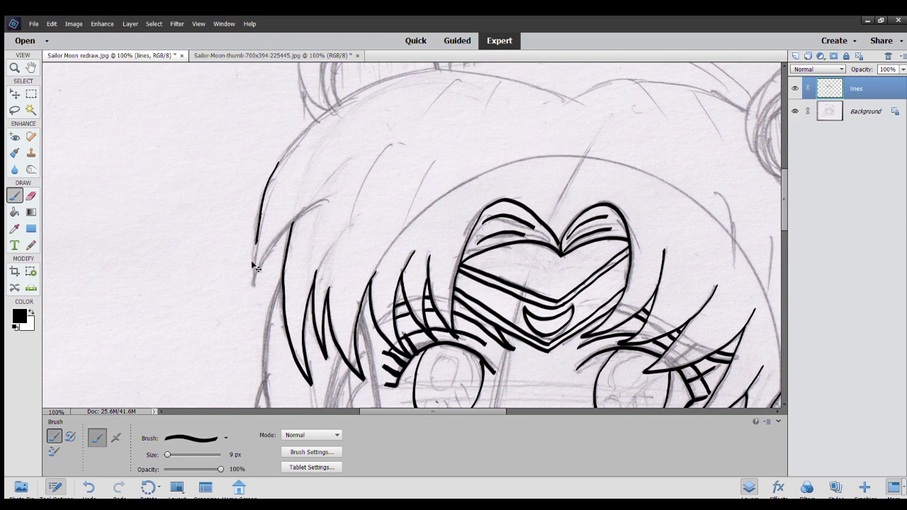
{"action": "key", "text": "ctrl+z"}
{"action": "left_click_drag", "start_coordinate": [253, 283], "coordinate": [270, 180]}
Trace the outer left hair outline and the line along the top of the head.
{"action": "mouse_move", "coordinate": [254, 282]}
{"action": "left_mouse_down"}
{"action": "mouse_move", "coordinate": [311, 206]}
{"action": "mouse_move", "coordinate": [326, 199]}
{"action": "mouse_move", "coordinate": [312, 270]}
{"action": "left_mouse_up"}
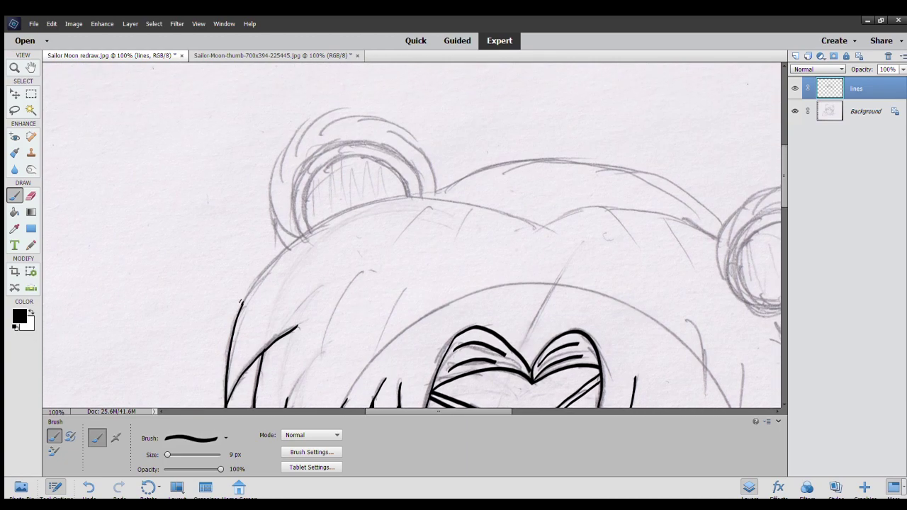
{"action": "mouse_move", "coordinate": [240, 301]}
{"action": "left_mouse_down"}
{"action": "mouse_move", "coordinate": [299, 237]}
{"action": "mouse_move", "coordinate": [327, 220]}
{"action": "mouse_move", "coordinate": [304, 211]}
{"action": "mouse_move", "coordinate": [314, 172]}
{"action": "mouse_move", "coordinate": [351, 152]}
{"action": "mouse_move", "coordinate": [383, 157]}
{"action": "mouse_move", "coordinate": [407, 195]}
{"action": "left_mouse_up"}
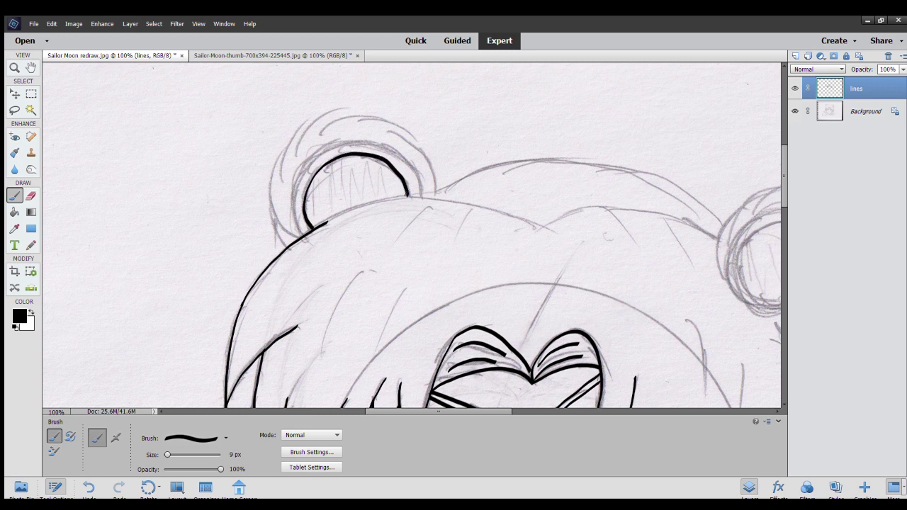
{"action": "mouse_move", "coordinate": [302, 234]}
{"action": "left_mouse_down"}
{"action": "mouse_move", "coordinate": [292, 209]}
{"action": "mouse_move", "coordinate": [298, 170]}
{"action": "mouse_move", "coordinate": [334, 141]}
{"action": "mouse_move", "coordinate": [380, 141]}
{"action": "mouse_move", "coordinate": [422, 193]}
{"action": "left_mouse_up"}
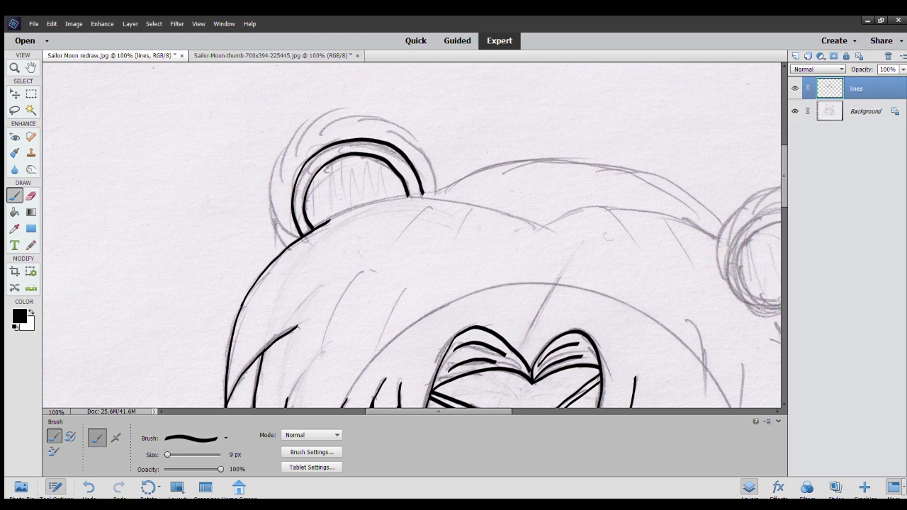
{"action": "left_click_drag", "start_coordinate": [329, 221], "coordinate": [438, 201]}
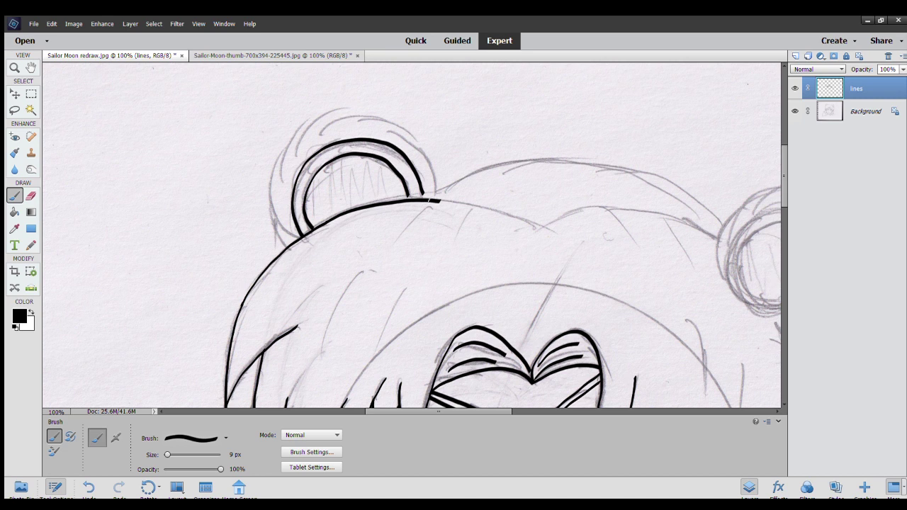
{"action": "key", "text": "ctrl+z"}
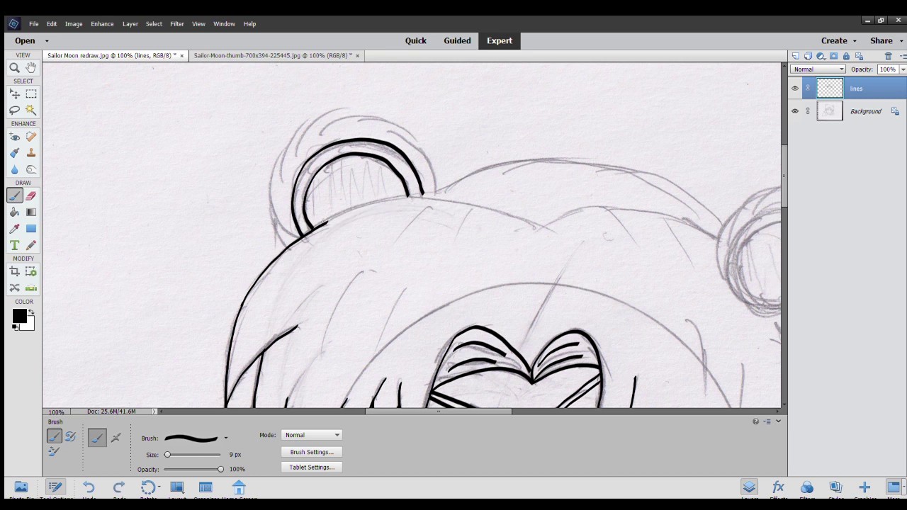
{"action": "mouse_move", "coordinate": [327, 223]}
{"action": "left_mouse_down"}
{"action": "mouse_move", "coordinate": [375, 204]}
{"action": "mouse_move", "coordinate": [440, 200]}
{"action": "left_mouse_up"}
Ink the left hair bun's edges and inner arc, and the adjoining head outline.
{"action": "mouse_move", "coordinate": [287, 241]}
{"action": "left_mouse_down"}
{"action": "mouse_move", "coordinate": [273, 203]}
{"action": "mouse_move", "coordinate": [280, 219]}
{"action": "mouse_move", "coordinate": [280, 150]}
{"action": "mouse_move", "coordinate": [282, 157]}
{"action": "mouse_move", "coordinate": [320, 112]}
{"action": "left_mouse_up"}
{"action": "mouse_move", "coordinate": [293, 157]}
{"action": "left_mouse_down"}
{"action": "mouse_move", "coordinate": [330, 108]}
{"action": "mouse_move", "coordinate": [375, 117]}
{"action": "left_mouse_up"}
{"action": "mouse_move", "coordinate": [321, 134]}
{"action": "left_mouse_down"}
{"action": "mouse_move", "coordinate": [343, 119]}
{"action": "mouse_move", "coordinate": [381, 117]}
{"action": "mouse_move", "coordinate": [411, 134]}
{"action": "mouse_move", "coordinate": [437, 196]}
{"action": "left_mouse_up"}
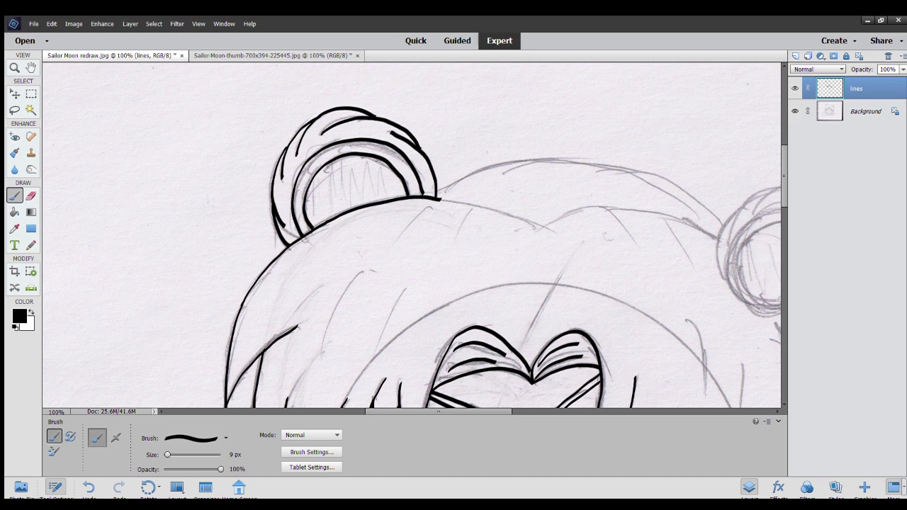
{"action": "mouse_move", "coordinate": [563, 239]}
{"action": "left_mouse_down"}
{"action": "mouse_move", "coordinate": [364, 233]}
{"action": "mouse_move", "coordinate": [333, 210]}
{"action": "mouse_move", "coordinate": [400, 199]}
{"action": "left_mouse_up"}
{"action": "left_click_drag", "start_coordinate": [213, 188], "coordinate": [335, 226]}
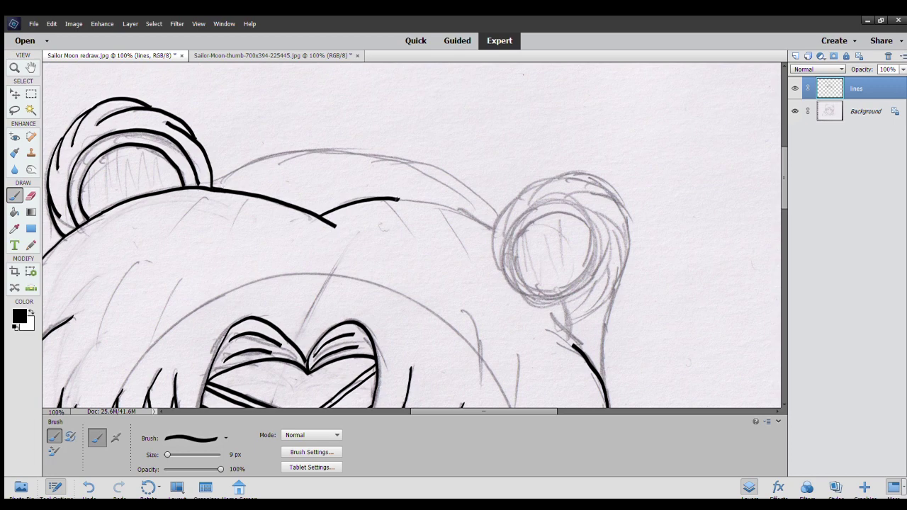
Discard the trial outline strokes and erase the outline's right end at 100% eraser opacity.
{"action": "mouse_move", "coordinate": [398, 200]}
{"action": "left_mouse_down"}
{"action": "mouse_move", "coordinate": [459, 213]}
{"action": "mouse_move", "coordinate": [487, 231]}
{"action": "left_mouse_up"}
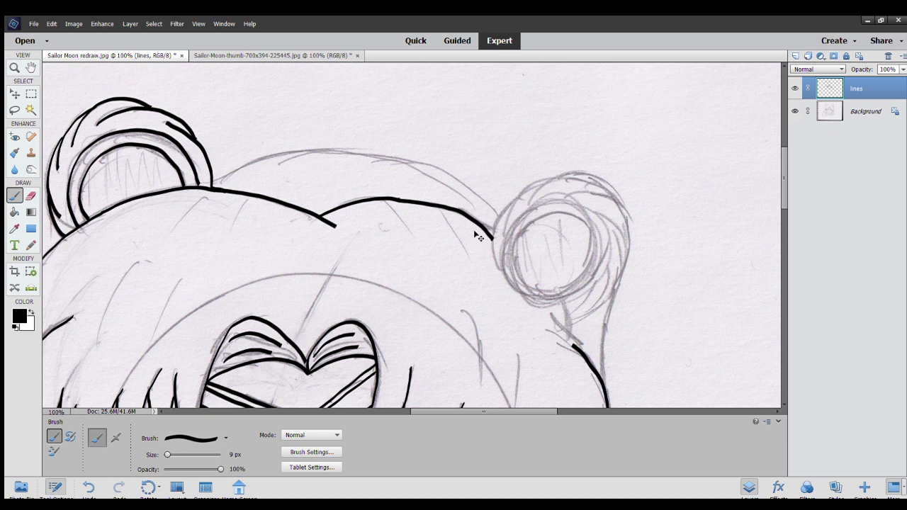
{"action": "key", "text": "ctrl+z"}
{"action": "left_click_drag", "start_coordinate": [397, 200], "coordinate": [427, 203]}
{"action": "key", "text": "ctrl+z"}
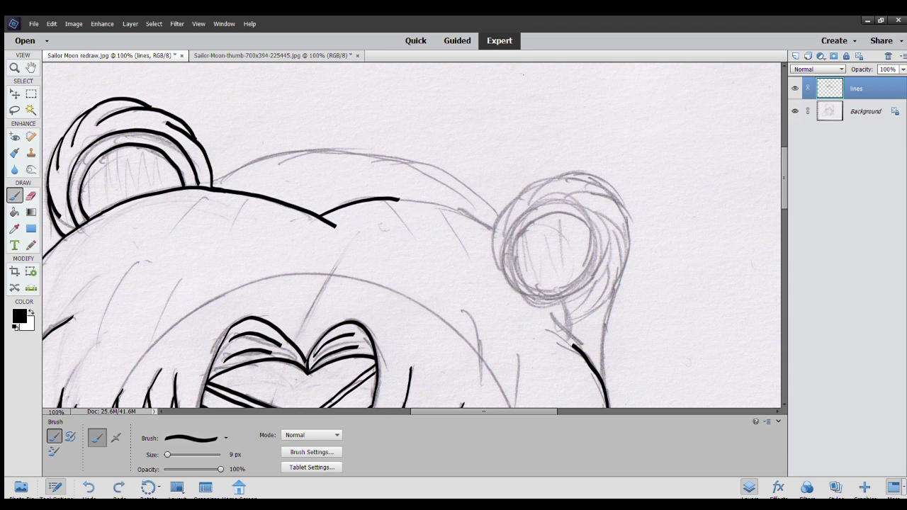
{"action": "left_click", "coordinate": [31, 196]}
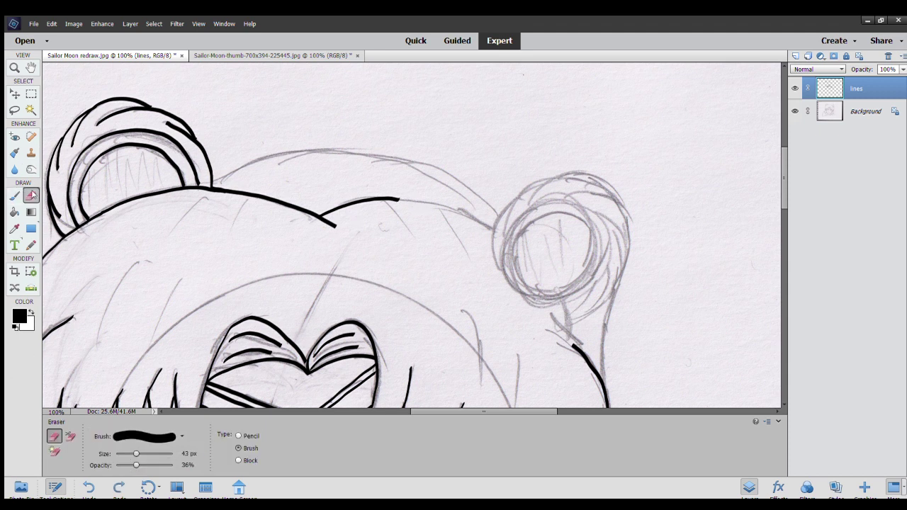
{"action": "left_click_drag", "start_coordinate": [376, 199], "coordinate": [399, 199]}
{"action": "left_click_drag", "start_coordinate": [145, 465], "coordinate": [175, 465]}
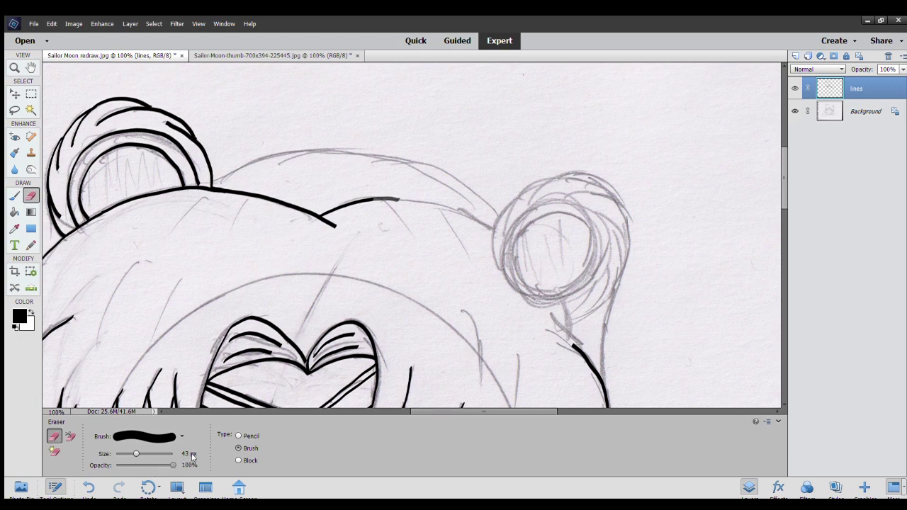
{"action": "left_click_drag", "start_coordinate": [418, 200], "coordinate": [326, 211]}
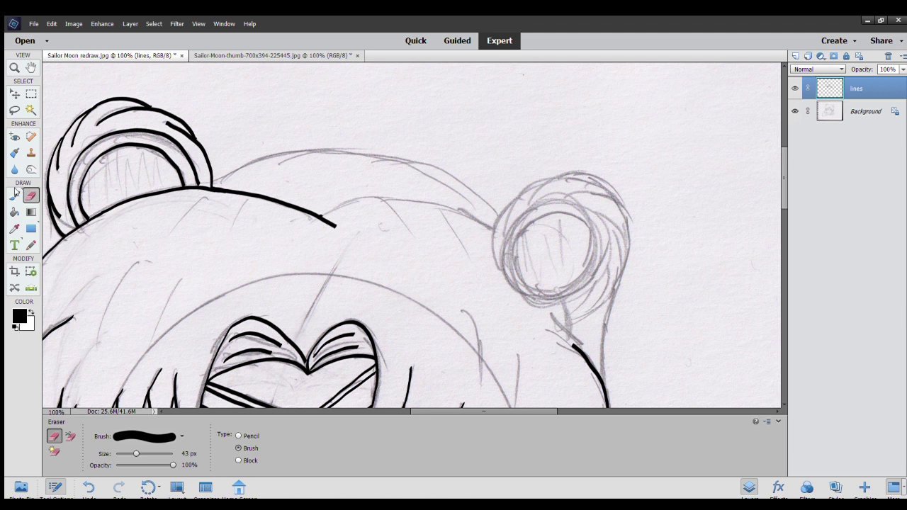
Redraw the top hairline between both buns and trace the right bun's circle.
{"action": "left_click", "coordinate": [14, 195]}
{"action": "left_click_drag", "start_coordinate": [318, 213], "coordinate": [401, 196]}
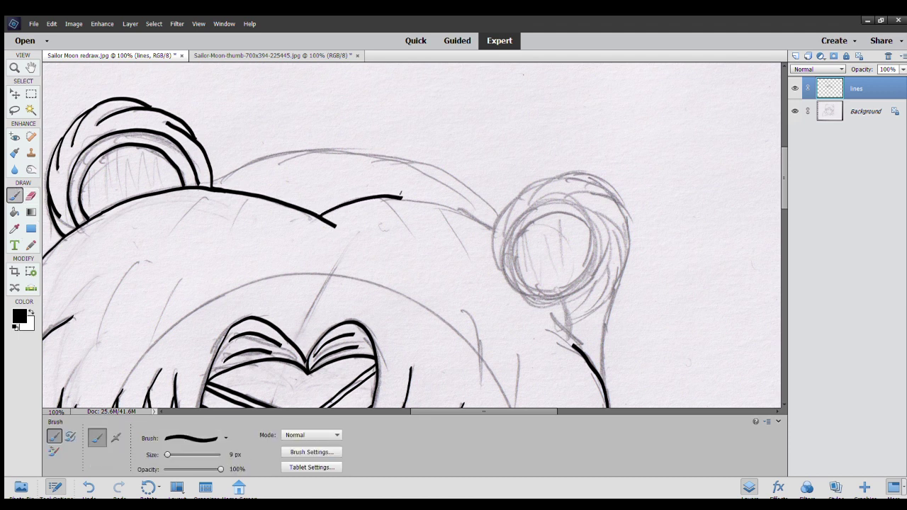
{"action": "left_click_drag", "start_coordinate": [402, 196], "coordinate": [494, 230]}
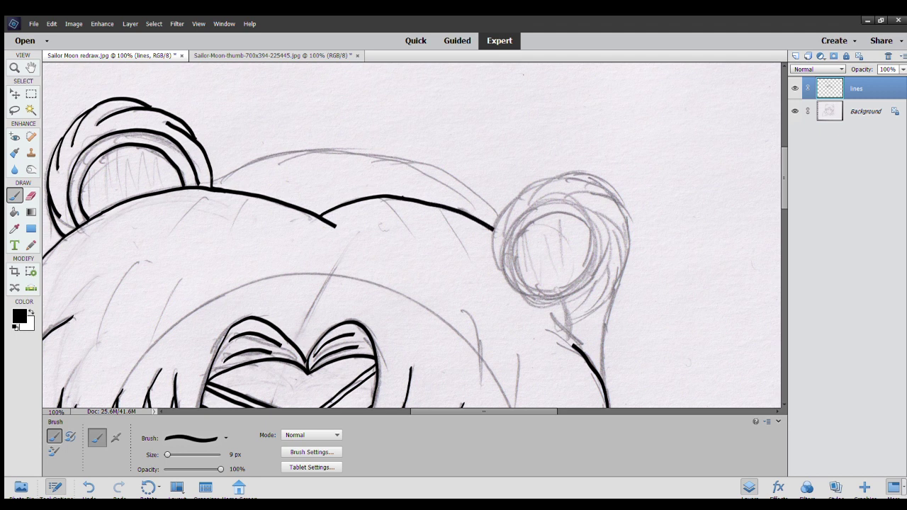
{"action": "mouse_move", "coordinate": [213, 183]}
{"action": "left_mouse_down"}
{"action": "mouse_move", "coordinate": [292, 152]}
{"action": "mouse_move", "coordinate": [395, 159]}
{"action": "mouse_move", "coordinate": [500, 215]}
{"action": "left_mouse_up"}
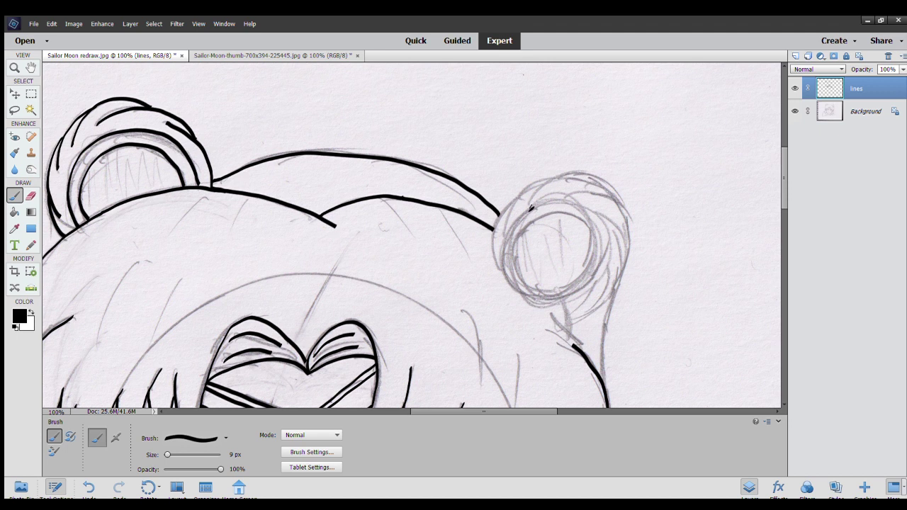
{"action": "mouse_move", "coordinate": [532, 207]}
{"action": "left_mouse_down"}
{"action": "mouse_move", "coordinate": [557, 305]}
{"action": "mouse_move", "coordinate": [586, 289]}
{"action": "mouse_move", "coordinate": [602, 251]}
{"action": "mouse_move", "coordinate": [588, 220]}
{"action": "mouse_move", "coordinate": [565, 204]}
{"action": "mouse_move", "coordinate": [502, 241]}
{"action": "mouse_move", "coordinate": [504, 284]}
{"action": "mouse_move", "coordinate": [539, 301]}
{"action": "mouse_move", "coordinate": [570, 296]}
{"action": "mouse_move", "coordinate": [594, 272]}
{"action": "mouse_move", "coordinate": [602, 241]}
{"action": "mouse_move", "coordinate": [587, 208]}
{"action": "mouse_move", "coordinate": [555, 199]}
{"action": "mouse_move", "coordinate": [523, 211]}
{"action": "mouse_move", "coordinate": [513, 251]}
{"action": "mouse_move", "coordinate": [523, 284]}
{"action": "mouse_move", "coordinate": [553, 293]}
{"action": "mouse_move", "coordinate": [579, 273]}
{"action": "mouse_move", "coordinate": [590, 246]}
{"action": "mouse_move", "coordinate": [580, 221]}
{"action": "mouse_move", "coordinate": [533, 221]}
{"action": "left_mouse_up"}
Retrace the right bun's inner ring, then ink its outer right and lower edges.
{"action": "key", "text": "ctrl+z"}
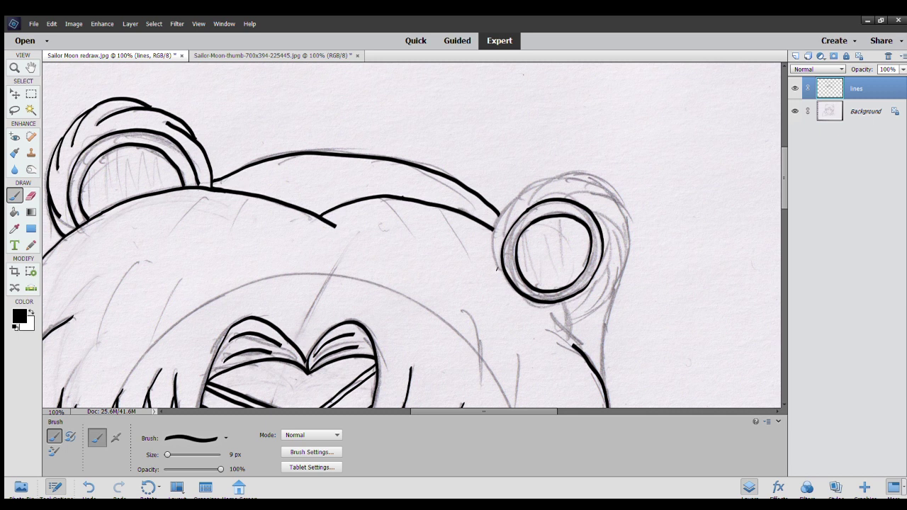
{"action": "mouse_move", "coordinate": [499, 271]}
{"action": "left_mouse_down"}
{"action": "mouse_move", "coordinate": [497, 212]}
{"action": "mouse_move", "coordinate": [514, 198]}
{"action": "left_mouse_up"}
{"action": "mouse_move", "coordinate": [504, 232]}
{"action": "left_mouse_down"}
{"action": "mouse_move", "coordinate": [521, 191]}
{"action": "mouse_move", "coordinate": [551, 176]}
{"action": "mouse_move", "coordinate": [543, 183]}
{"action": "mouse_move", "coordinate": [600, 176]}
{"action": "mouse_move", "coordinate": [618, 201]}
{"action": "mouse_move", "coordinate": [629, 255]}
{"action": "left_mouse_up"}
{"action": "mouse_move", "coordinate": [601, 215]}
{"action": "left_mouse_down"}
{"action": "mouse_move", "coordinate": [618, 231]}
{"action": "mouse_move", "coordinate": [613, 288]}
{"action": "left_mouse_up"}
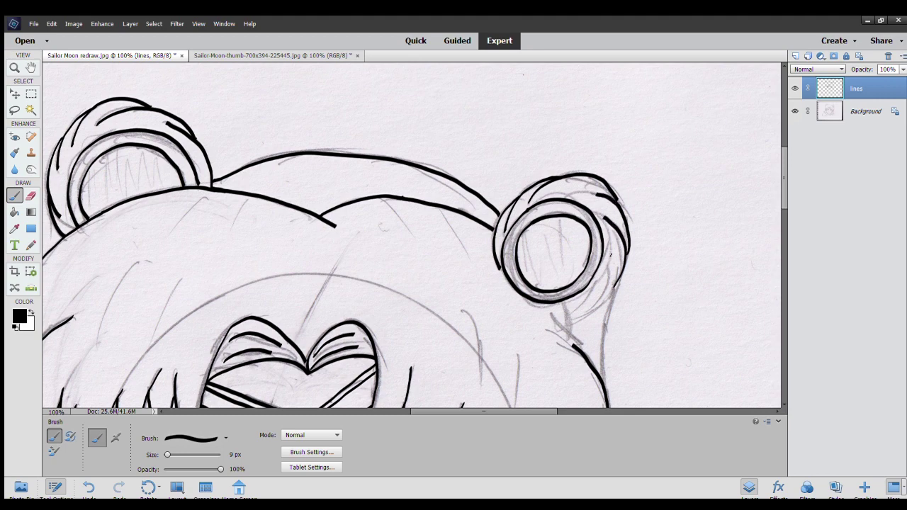
{"action": "mouse_move", "coordinate": [609, 253]}
{"action": "left_mouse_down"}
{"action": "mouse_move", "coordinate": [603, 304]}
{"action": "mouse_move", "coordinate": [571, 325]}
{"action": "mouse_move", "coordinate": [610, 301]}
{"action": "left_mouse_up"}
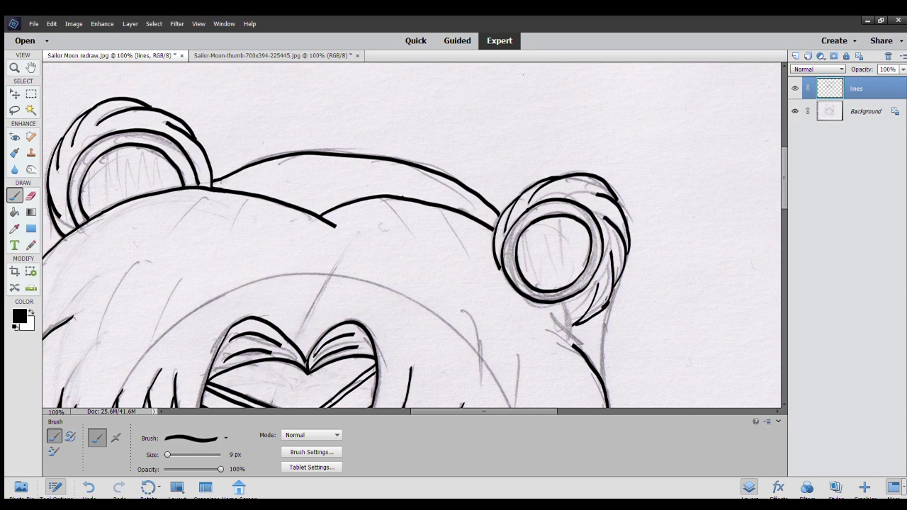
{"action": "key", "text": "ctrl+z"}
{"action": "mouse_move", "coordinate": [571, 325]}
{"action": "left_mouse_down"}
{"action": "mouse_move", "coordinate": [604, 303]}
{"action": "mouse_move", "coordinate": [567, 319]}
{"action": "mouse_move", "coordinate": [577, 351]}
{"action": "left_mouse_up"}
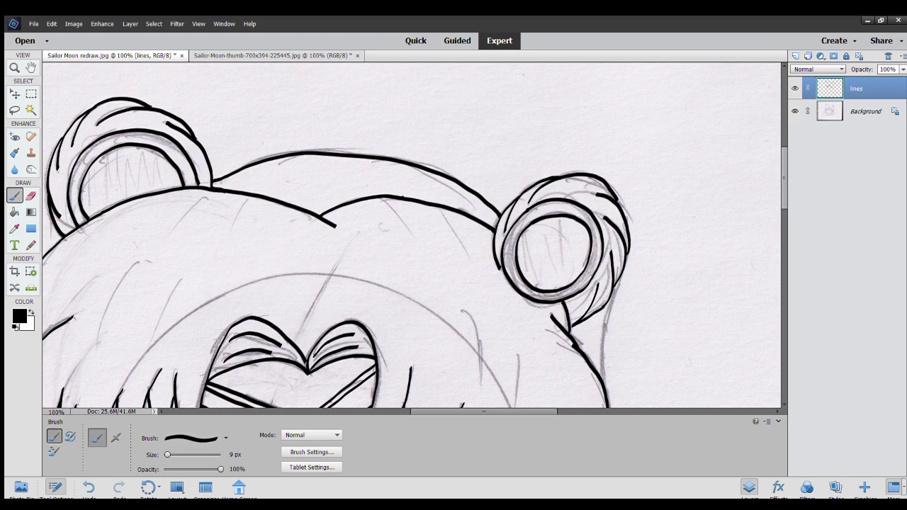
Ink the hair strands beside and left of the left eye in black.
{"action": "scroll", "coordinate": [427, 326], "scroll_direction": "down", "scroll_amount": 1}
{"action": "scroll", "coordinate": [427, 327], "scroll_direction": "down", "scroll_amount": 3}
{"action": "scroll", "coordinate": [468, 184], "scroll_direction": "down", "scroll_amount": 3}
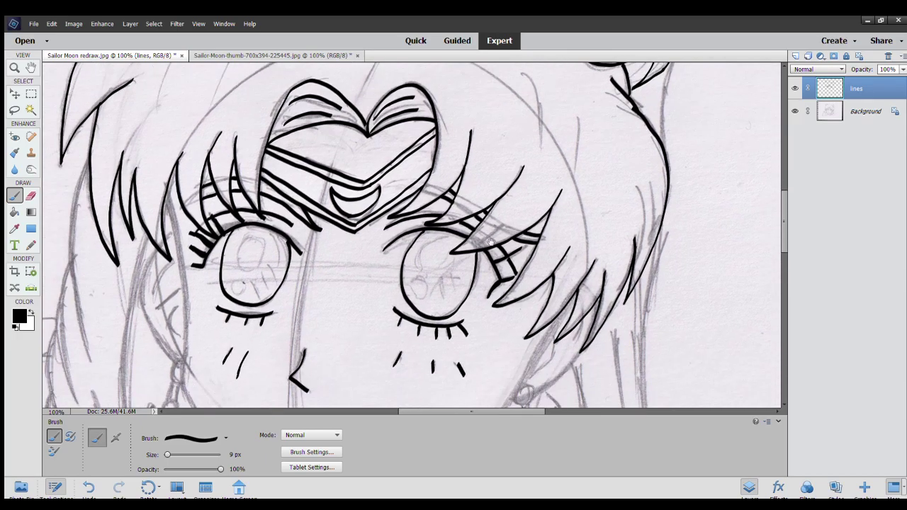
{"action": "scroll", "coordinate": [534, 163], "scroll_direction": "left", "scroll_amount": 2}
{"action": "mouse_move", "coordinate": [230, 277]}
{"action": "left_mouse_down"}
{"action": "mouse_move", "coordinate": [207, 180]}
{"action": "mouse_move", "coordinate": [214, 169]}
{"action": "left_mouse_up"}
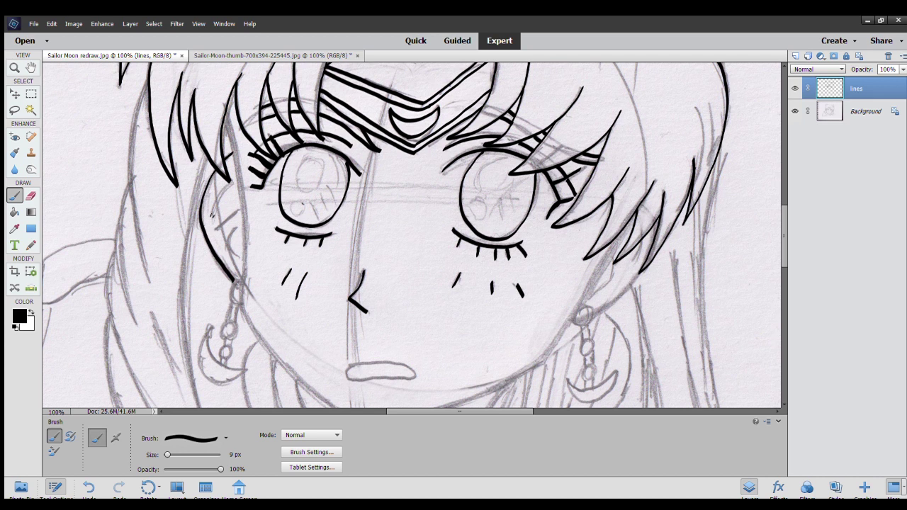
{"action": "left_click_drag", "start_coordinate": [211, 218], "coordinate": [231, 180]}
{"action": "mouse_move", "coordinate": [215, 232]}
{"action": "left_mouse_down"}
{"action": "mouse_move", "coordinate": [238, 209]}
{"action": "mouse_move", "coordinate": [238, 257]}
{"action": "left_mouse_up"}
Ink the hair line beside the left earring and the earring's top and bottom loops.
{"action": "left_click_drag", "start_coordinate": [221, 114], "coordinate": [240, 231]}
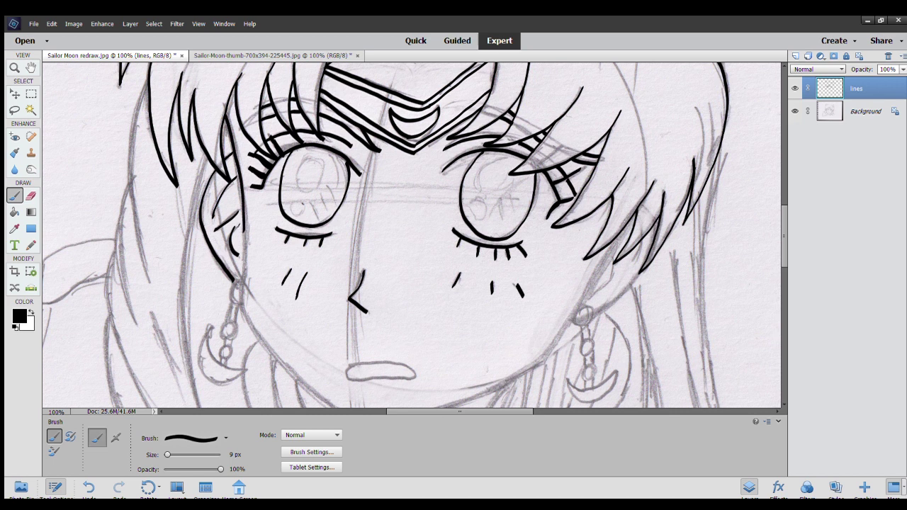
{"action": "key", "text": "ctrl+z"}
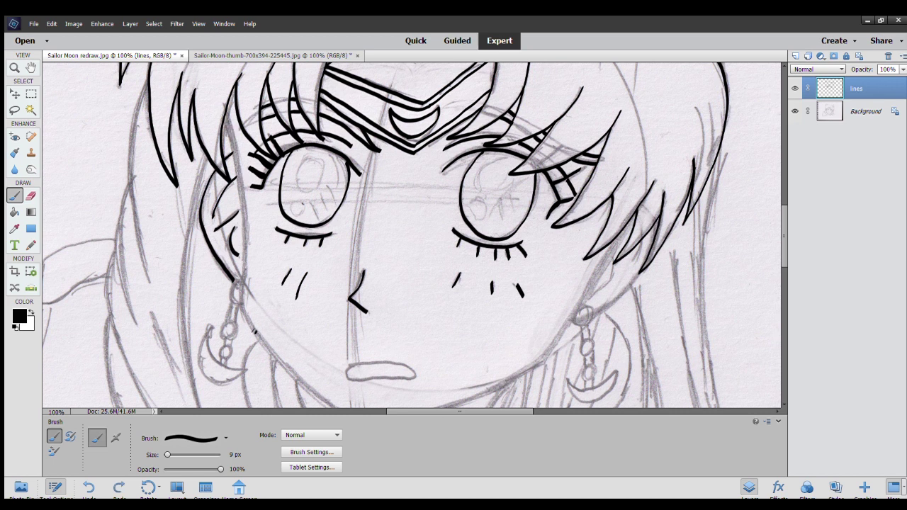
{"action": "left_click_drag", "start_coordinate": [253, 332], "coordinate": [223, 113]}
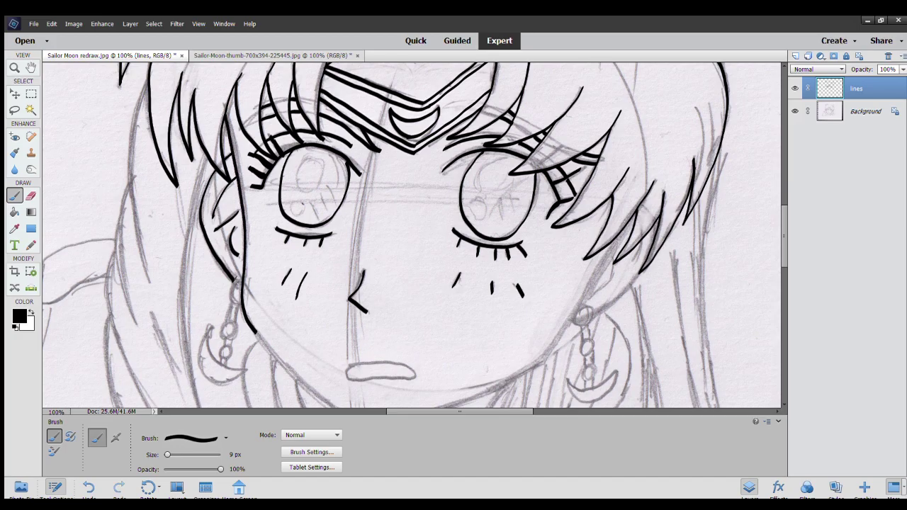
{"action": "mouse_move", "coordinate": [238, 277]}
{"action": "left_mouse_down"}
{"action": "mouse_move", "coordinate": [224, 342]}
{"action": "mouse_move", "coordinate": [232, 324]}
{"action": "left_mouse_up"}
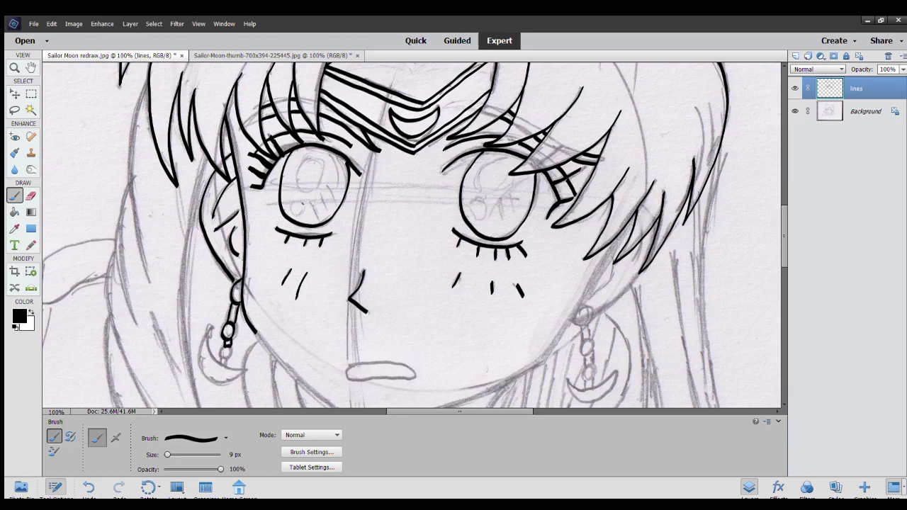
{"action": "mouse_move", "coordinate": [225, 344]}
{"action": "left_mouse_down"}
{"action": "mouse_move", "coordinate": [223, 368]}
{"action": "mouse_move", "coordinate": [208, 334]}
{"action": "mouse_move", "coordinate": [200, 340]}
{"action": "mouse_move", "coordinate": [198, 369]}
{"action": "mouse_move", "coordinate": [220, 383]}
{"action": "mouse_move", "coordinate": [244, 369]}
{"action": "mouse_move", "coordinate": [222, 365]}
{"action": "left_mouse_up"}
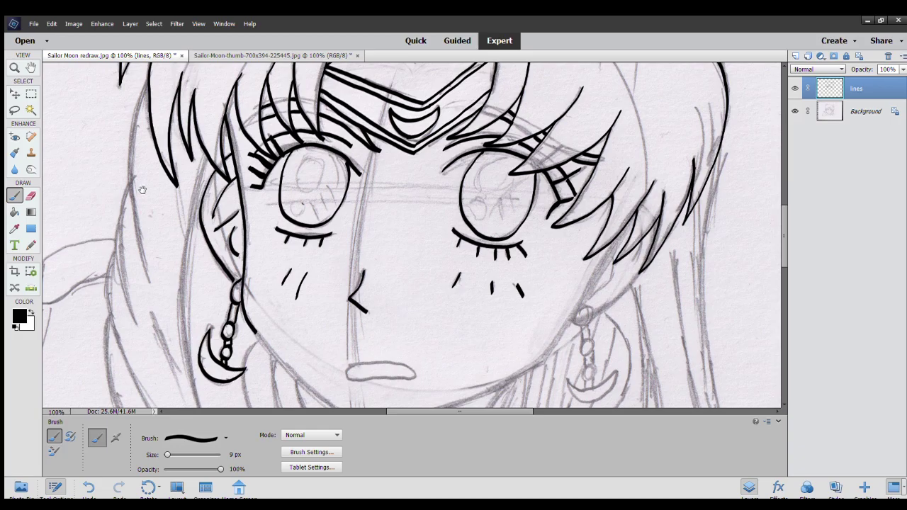
{"action": "left_click_drag", "start_coordinate": [143, 186], "coordinate": [144, 244]}
Ink two long strands of the left hair, redrawing one misplaced stroke.
{"action": "mouse_move", "coordinate": [156, 346]}
{"action": "left_mouse_down"}
{"action": "mouse_move", "coordinate": [135, 207]}
{"action": "mouse_move", "coordinate": [153, 140]}
{"action": "left_mouse_up"}
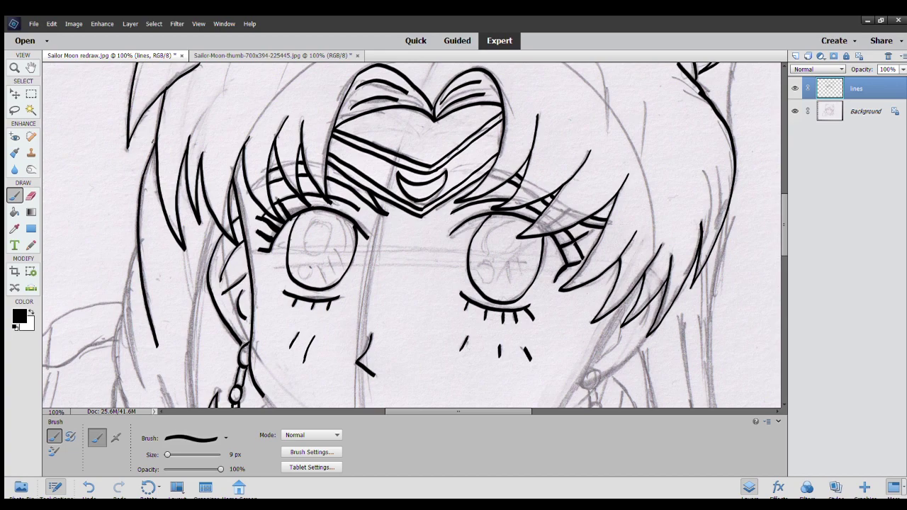
{"action": "scroll", "coordinate": [158, 255], "scroll_direction": "down", "scroll_amount": 3}
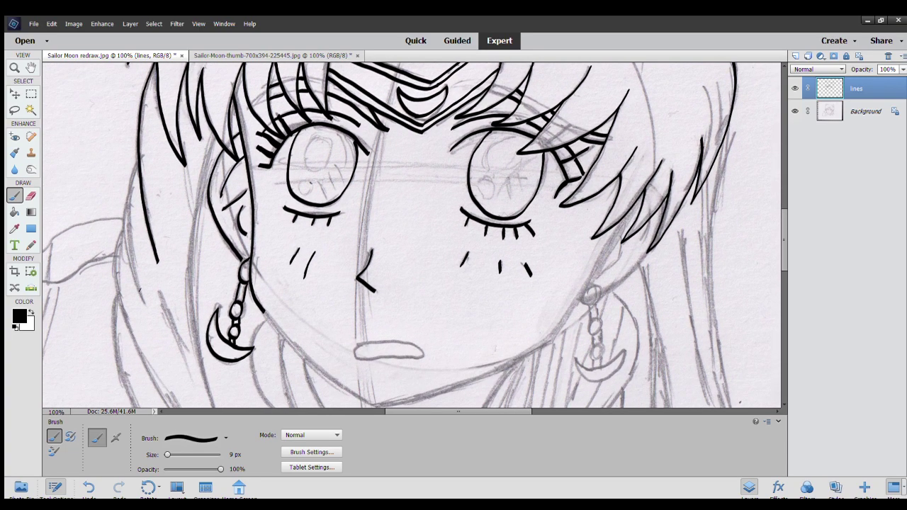
{"action": "mouse_move", "coordinate": [145, 305]}
{"action": "left_mouse_down"}
{"action": "mouse_move", "coordinate": [126, 213]}
{"action": "mouse_move", "coordinate": [135, 159]}
{"action": "left_mouse_up"}
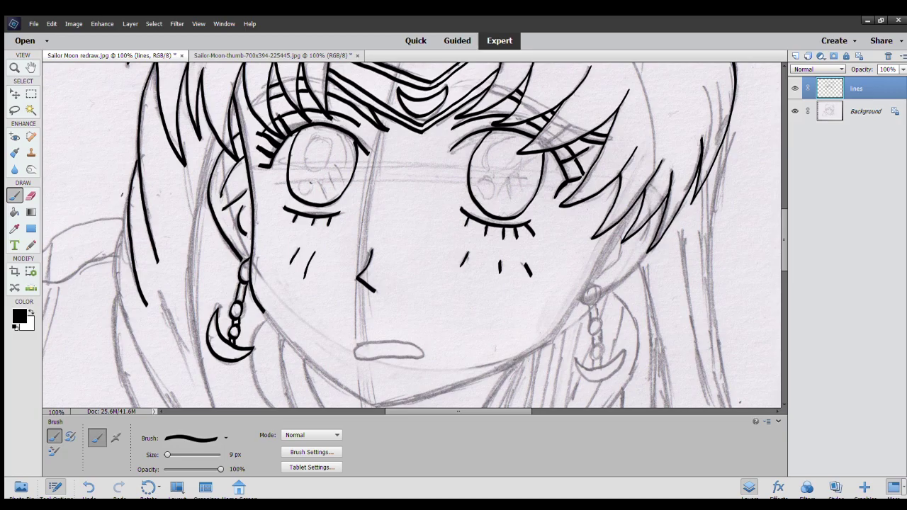
{"action": "key", "text": "ctrl+z"}
{"action": "mouse_move", "coordinate": [144, 303]}
{"action": "left_mouse_down"}
{"action": "mouse_move", "coordinate": [123, 206]}
{"action": "mouse_move", "coordinate": [137, 151]}
{"action": "left_mouse_up"}
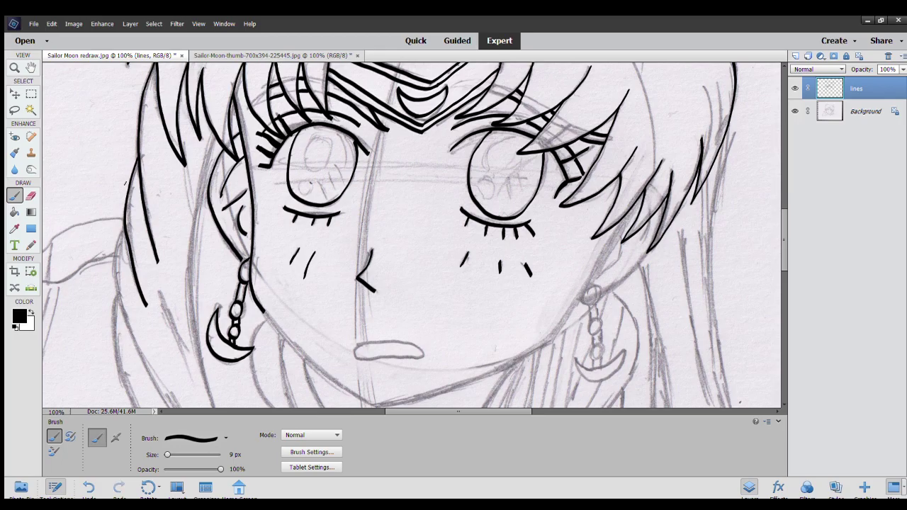
{"action": "scroll", "coordinate": [126, 185], "scroll_direction": "down", "scroll_amount": 2}
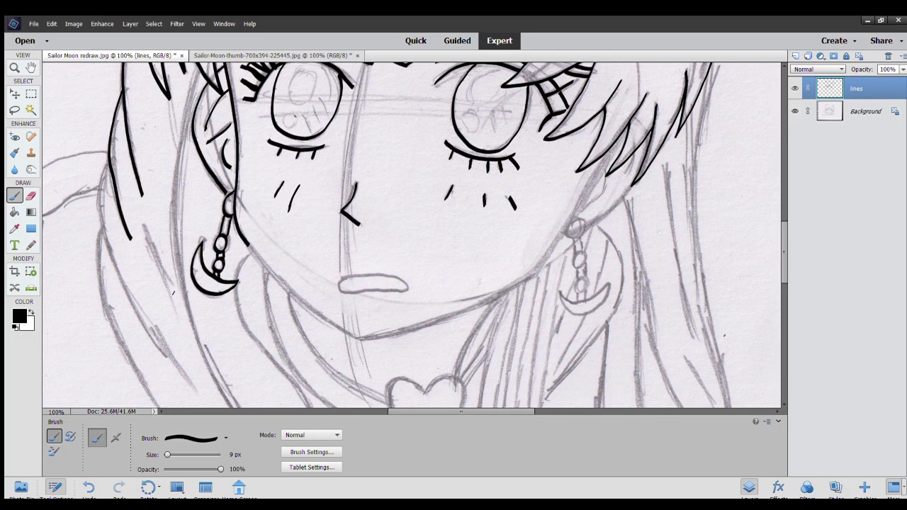
Ink another left hair strand and extend it down past the shoulder.
{"action": "mouse_move", "coordinate": [178, 369]}
{"action": "left_mouse_down"}
{"action": "mouse_move", "coordinate": [137, 317]}
{"action": "mouse_move", "coordinate": [108, 248]}
{"action": "mouse_move", "coordinate": [99, 167]}
{"action": "mouse_move", "coordinate": [107, 152]}
{"action": "left_mouse_up"}
{"action": "scroll", "coordinate": [93, 212], "scroll_direction": "down", "scroll_amount": 3}
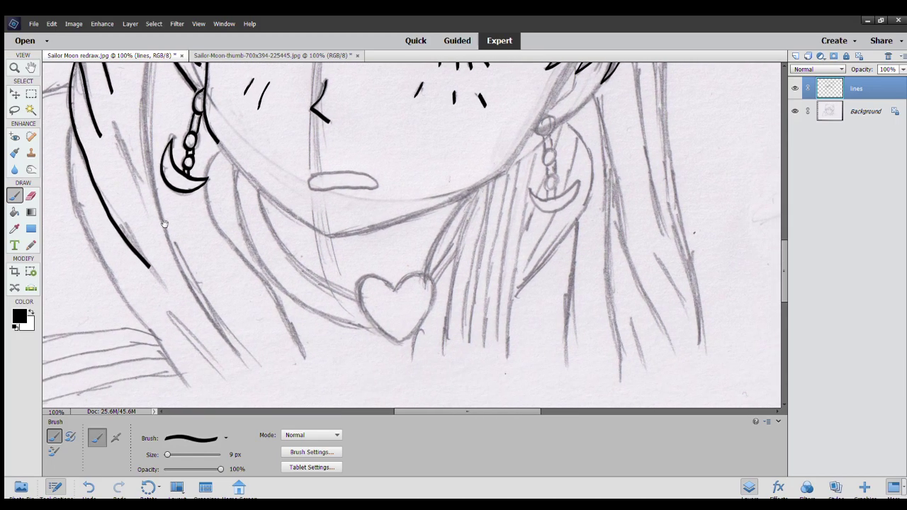
{"action": "mouse_move", "coordinate": [188, 386]}
{"action": "left_mouse_down"}
{"action": "mouse_move", "coordinate": [80, 227]}
{"action": "mouse_move", "coordinate": [66, 170]}
{"action": "mouse_move", "coordinate": [67, 119]}
{"action": "left_mouse_up"}
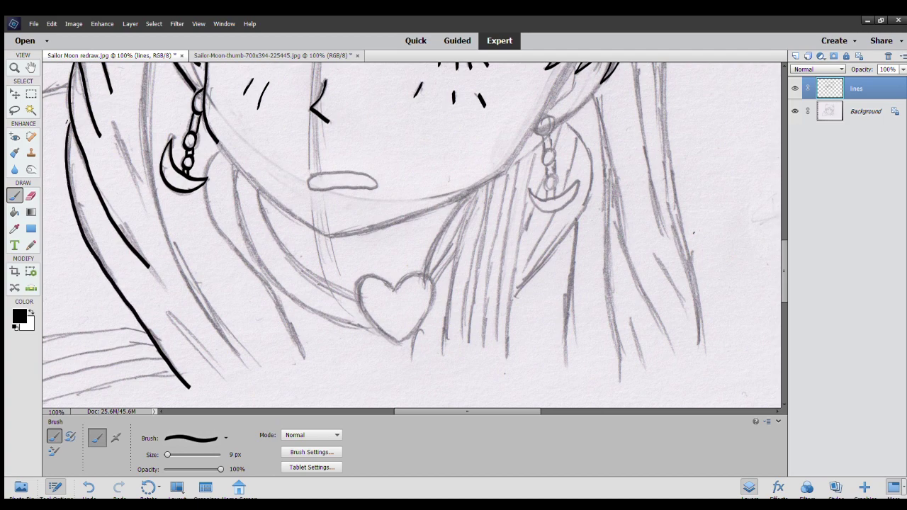
{"action": "scroll", "coordinate": [242, 275], "scroll_direction": "up", "scroll_amount": 1}
{"action": "scroll", "coordinate": [242, 275], "scroll_direction": "up", "scroll_amount": 1}
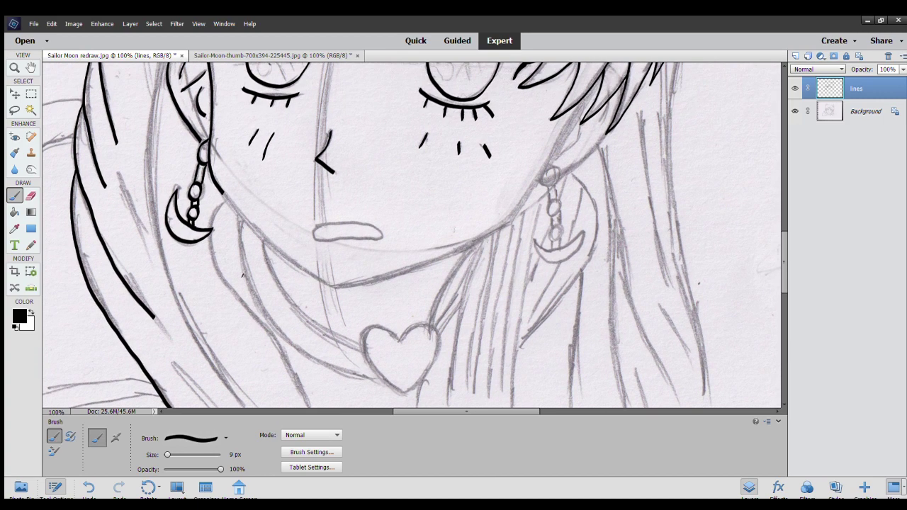
{"action": "scroll", "coordinate": [212, 196], "scroll_direction": "up", "scroll_amount": 3}
{"action": "scroll", "coordinate": [212, 196], "scroll_direction": "up", "scroll_amount": 2}
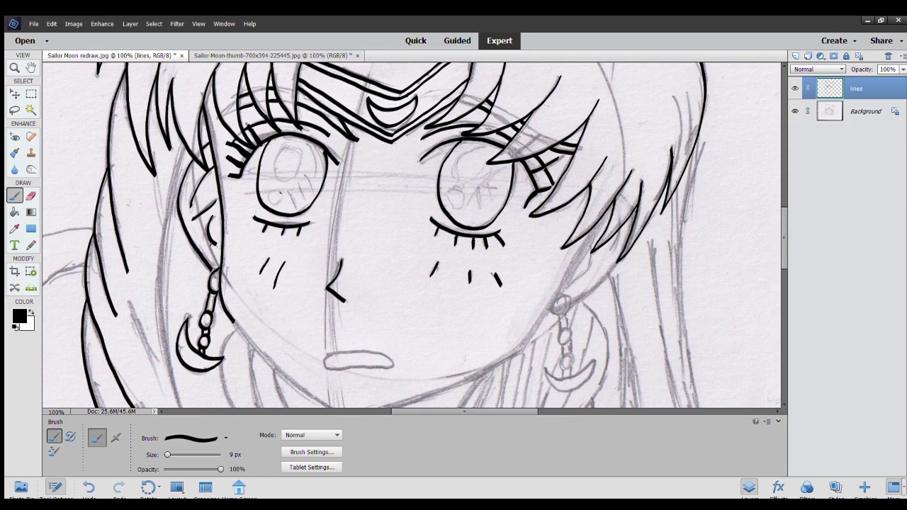
Ink the strands beside the left earring and in the lower left hair.
{"action": "mouse_move", "coordinate": [163, 350]}
{"action": "left_mouse_down"}
{"action": "mouse_move", "coordinate": [161, 241]}
{"action": "mouse_move", "coordinate": [186, 144]}
{"action": "left_mouse_up"}
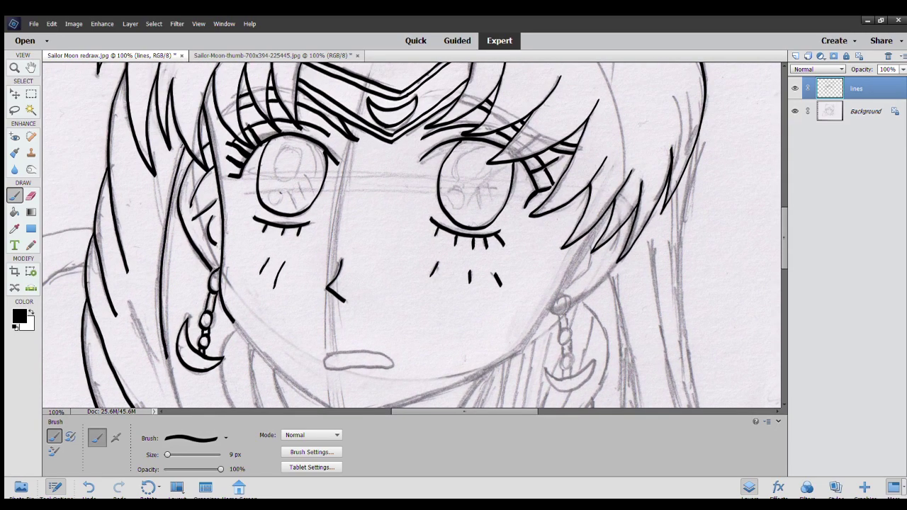
{"action": "scroll", "coordinate": [208, 160], "scroll_direction": "down", "scroll_amount": 5}
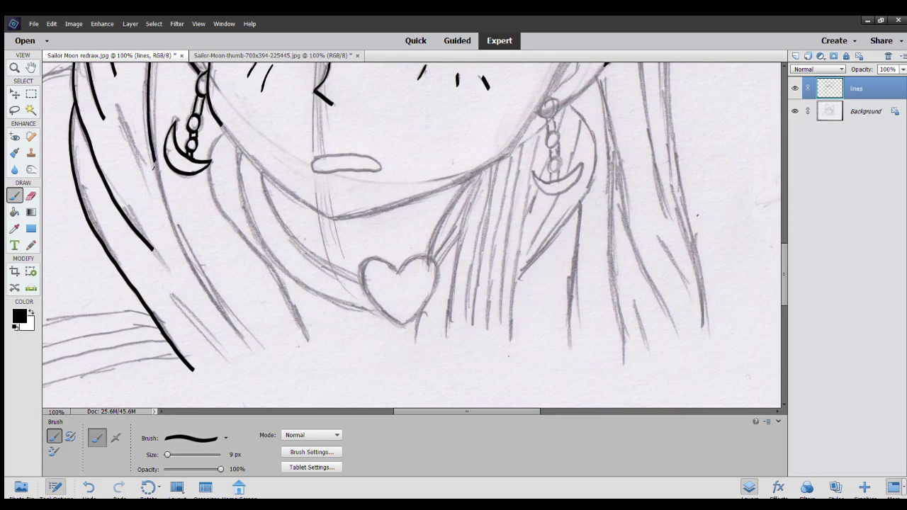
{"action": "mouse_move", "coordinate": [156, 161]}
{"action": "left_mouse_down"}
{"action": "mouse_move", "coordinate": [184, 244]}
{"action": "mouse_move", "coordinate": [259, 352]}
{"action": "mouse_move", "coordinate": [195, 326]}
{"action": "mouse_move", "coordinate": [170, 295]}
{"action": "left_mouse_up"}
{"action": "left_click_drag", "start_coordinate": [117, 104], "coordinate": [149, 186]}
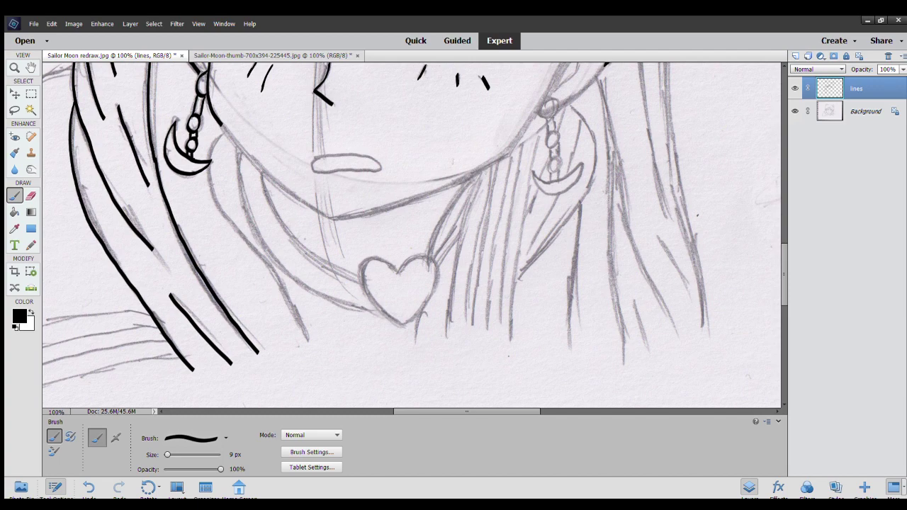
{"action": "key", "text": "ctrl+minus"}
{"action": "left_click_drag", "start_coordinate": [333, 243], "coordinate": [427, 237]}
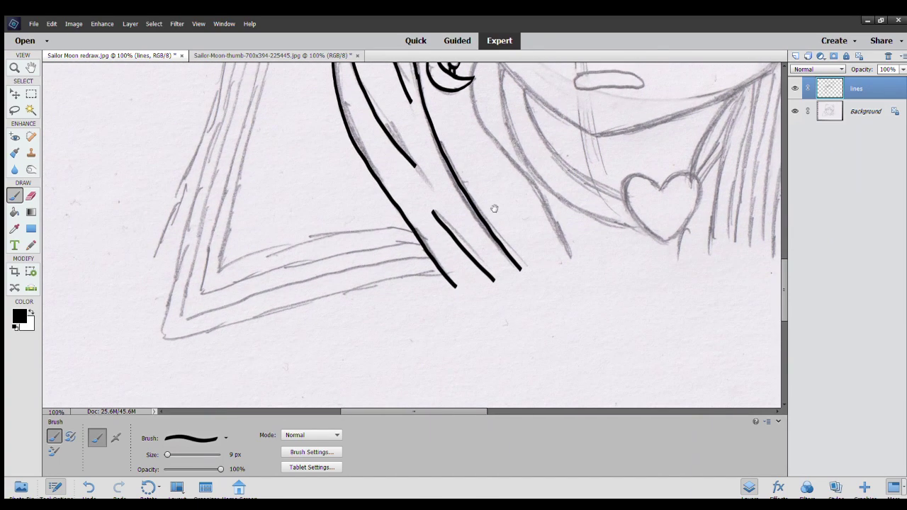
{"action": "key", "text": "ctrl+plus"}
{"action": "mouse_move", "coordinate": [235, 347]}
{"action": "left_mouse_down"}
{"action": "mouse_move", "coordinate": [184, 454]}
{"action": "mouse_move", "coordinate": [113, 338]}
{"action": "left_mouse_up"}
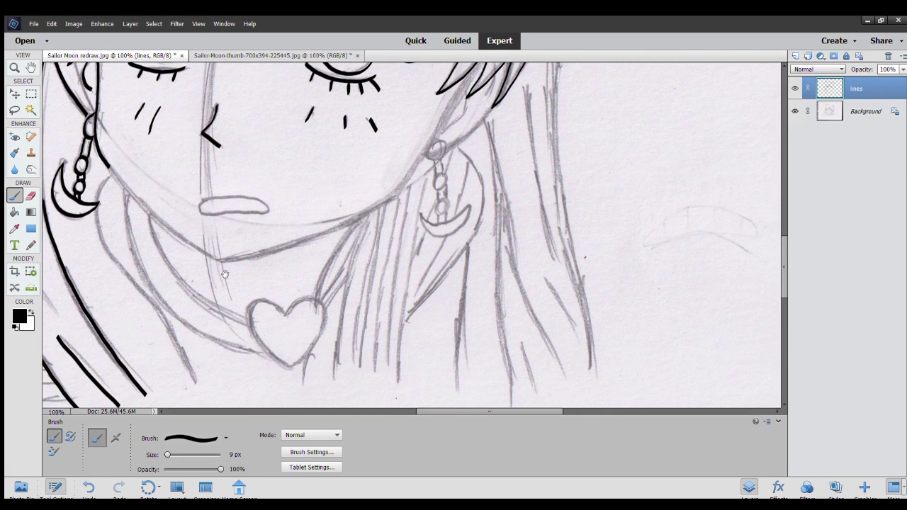
Trace the collar line to the heart, the outer neck curve and the heart's right-side lines in black.
{"action": "left_click_drag", "start_coordinate": [148, 216], "coordinate": [242, 320]}
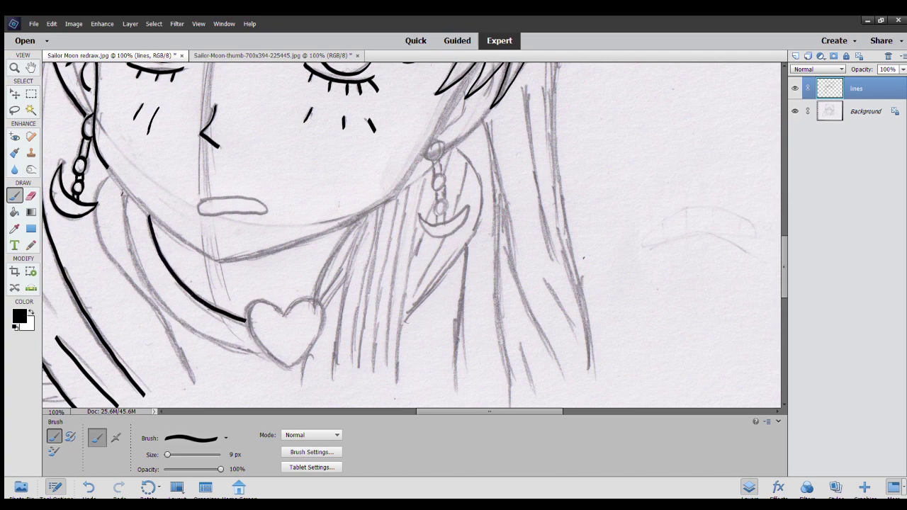
{"action": "mouse_move", "coordinate": [124, 190]}
{"action": "left_mouse_down"}
{"action": "mouse_move", "coordinate": [225, 344]}
{"action": "mouse_move", "coordinate": [268, 355]}
{"action": "mouse_move", "coordinate": [252, 300]}
{"action": "mouse_move", "coordinate": [285, 312]}
{"action": "mouse_move", "coordinate": [317, 299]}
{"action": "mouse_move", "coordinate": [325, 324]}
{"action": "mouse_move", "coordinate": [288, 369]}
{"action": "left_mouse_up"}
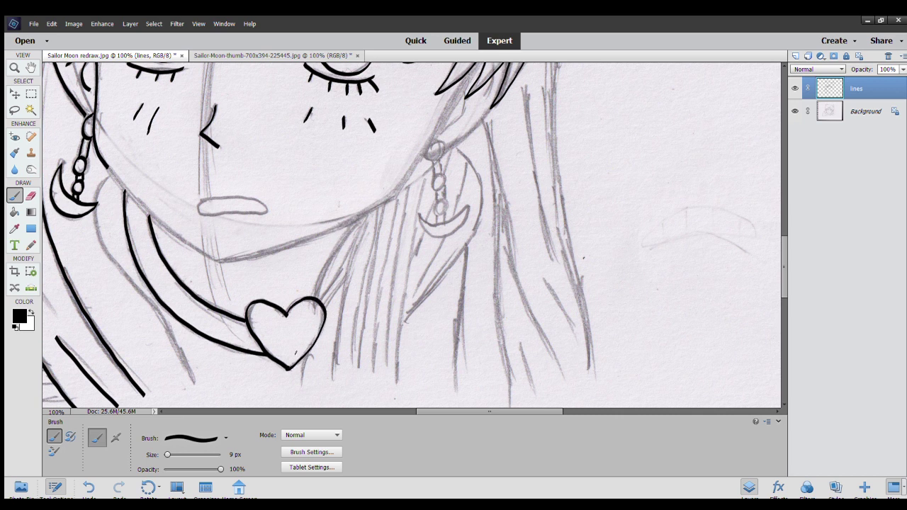
{"action": "key", "text": "ctrl+z"}
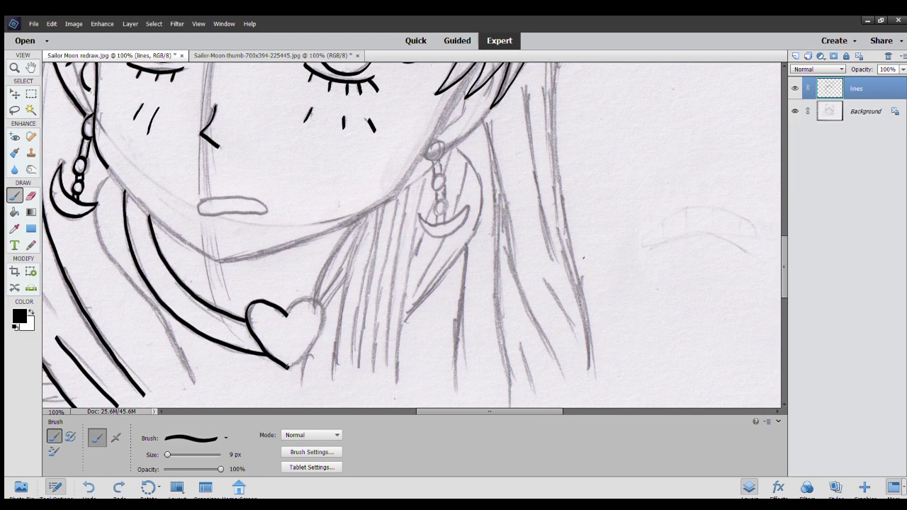
{"action": "mouse_move", "coordinate": [290, 368]}
{"action": "left_mouse_down"}
{"action": "mouse_move", "coordinate": [310, 349]}
{"action": "mouse_move", "coordinate": [323, 305]}
{"action": "mouse_move", "coordinate": [292, 300]}
{"action": "mouse_move", "coordinate": [283, 315]}
{"action": "mouse_move", "coordinate": [360, 217]}
{"action": "left_mouse_up"}
{"action": "key", "text": "ctrl+z"}
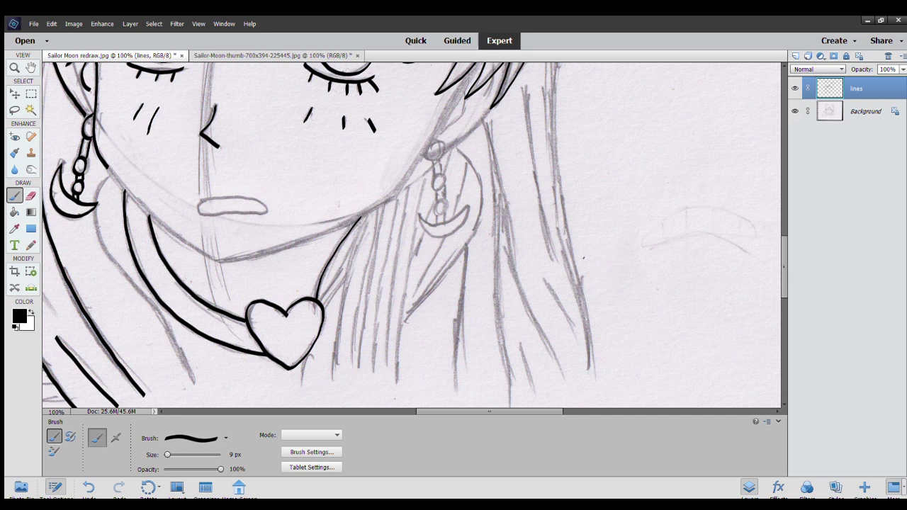
{"action": "left_click_drag", "start_coordinate": [322, 299], "coordinate": [350, 251]}
{"action": "left_click_drag", "start_coordinate": [323, 308], "coordinate": [342, 284]}
Ink the collar edge beside the hair and the choker's upper edge.
{"action": "left_click_drag", "start_coordinate": [363, 213], "coordinate": [332, 380]}
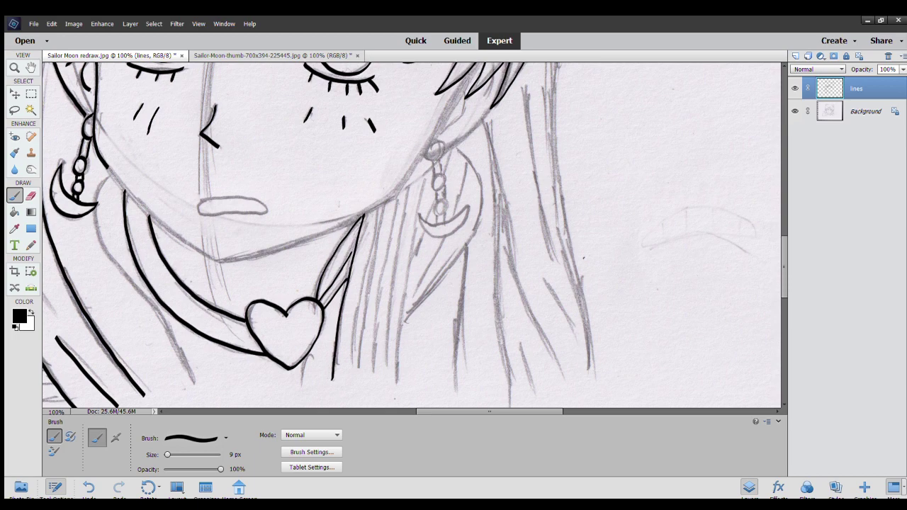
{"action": "key", "text": "ctrl+z"}
{"action": "key", "text": "ctrl+y"}
{"action": "left_click_drag", "start_coordinate": [108, 167], "coordinate": [218, 259]}
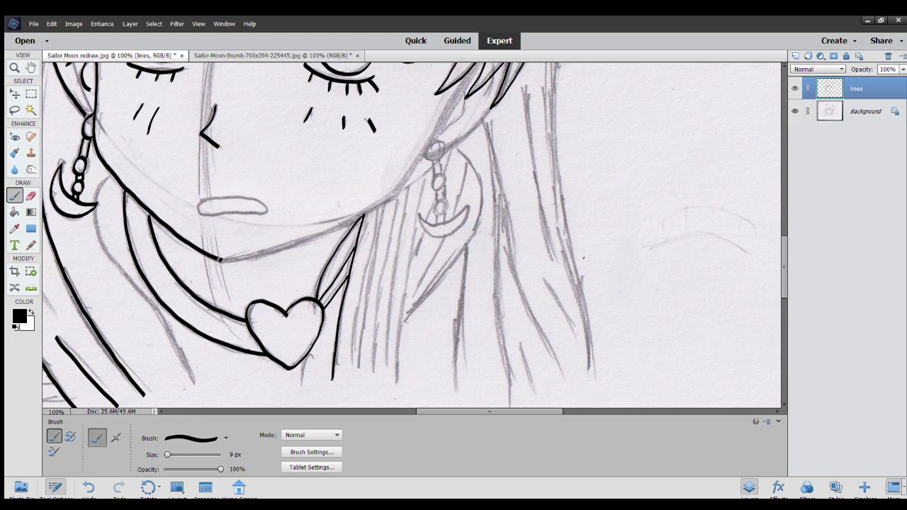
Ink the jawline from the chin up toward the right ear.
{"action": "mouse_move", "coordinate": [221, 260]}
{"action": "left_mouse_down"}
{"action": "mouse_move", "coordinate": [356, 219]}
{"action": "mouse_move", "coordinate": [394, 196]}
{"action": "left_mouse_up"}
{"action": "left_click_drag", "start_coordinate": [440, 173], "coordinate": [374, 234]}
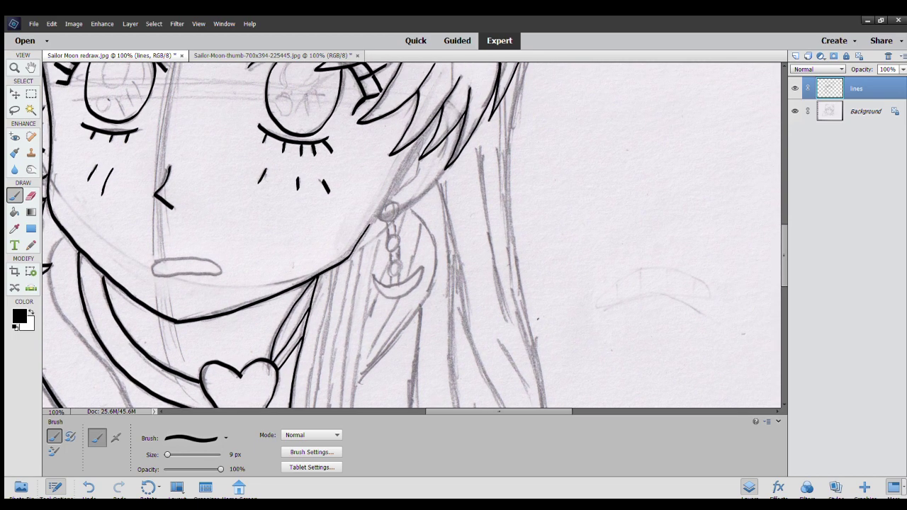
{"action": "key", "text": "ctrl+z"}
{"action": "left_click_drag", "start_coordinate": [357, 245], "coordinate": [420, 142]}
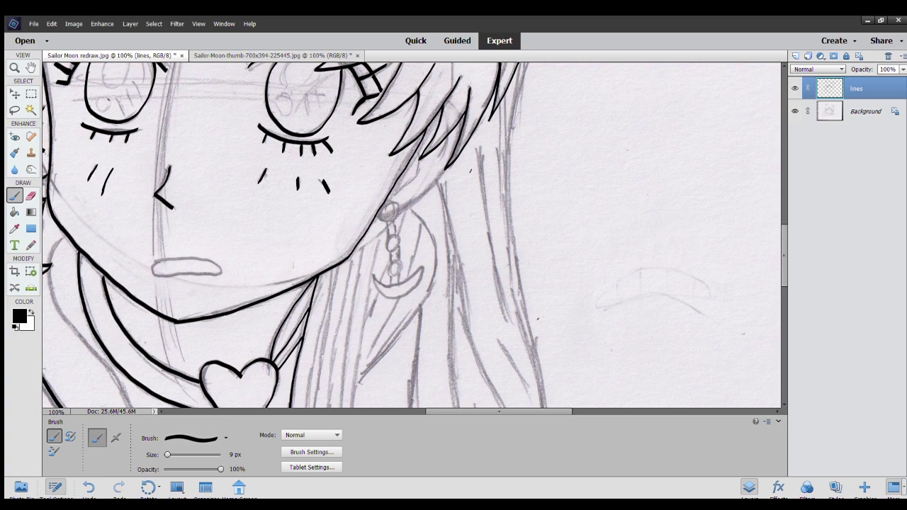
{"action": "left_click_drag", "start_coordinate": [451, 187], "coordinate": [351, 250]}
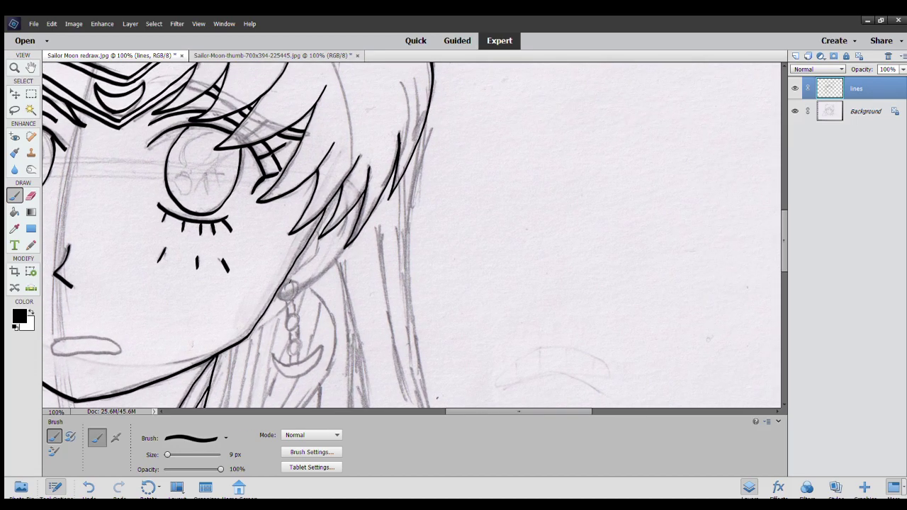
Ink the right earring's three beads and crescent moon, plus a short hair line near the ear.
{"action": "mouse_move", "coordinate": [281, 295]}
{"action": "left_mouse_down"}
{"action": "mouse_move", "coordinate": [295, 293]}
{"action": "mouse_move", "coordinate": [292, 283]}
{"action": "mouse_move", "coordinate": [281, 287]}
{"action": "mouse_move", "coordinate": [287, 316]}
{"action": "left_mouse_up"}
{"action": "left_click_drag", "start_coordinate": [285, 323], "coordinate": [295, 319]}
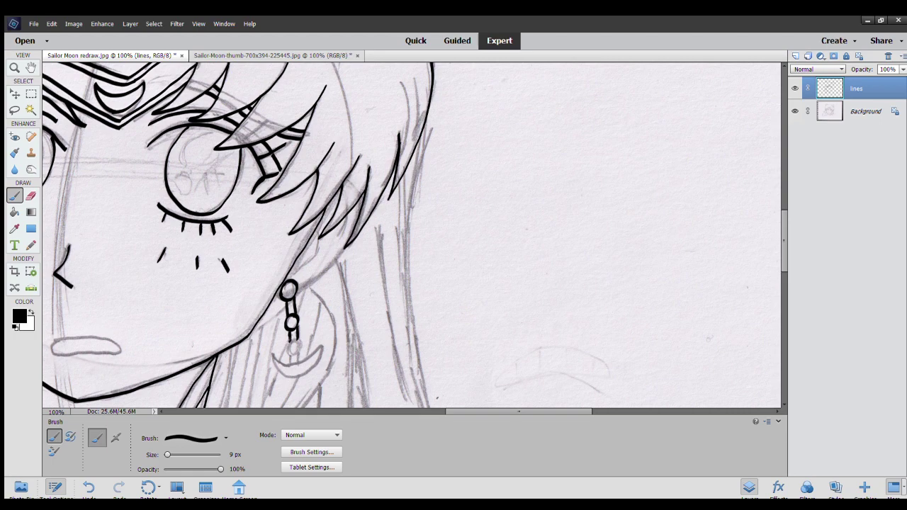
{"action": "mouse_move", "coordinate": [293, 339]}
{"action": "left_mouse_down"}
{"action": "mouse_move", "coordinate": [290, 356]}
{"action": "mouse_move", "coordinate": [299, 341]}
{"action": "left_mouse_up"}
{"action": "mouse_move", "coordinate": [290, 365]}
{"action": "left_mouse_down"}
{"action": "mouse_move", "coordinate": [274, 357]}
{"action": "mouse_move", "coordinate": [297, 375]}
{"action": "mouse_move", "coordinate": [317, 363]}
{"action": "mouse_move", "coordinate": [308, 356]}
{"action": "left_mouse_up"}
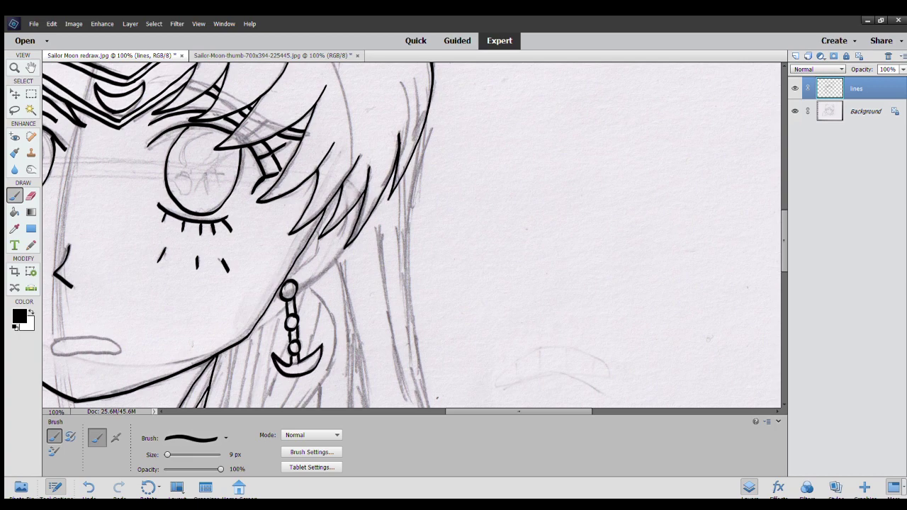
{"action": "mouse_move", "coordinate": [291, 296]}
{"action": "left_mouse_down"}
{"action": "mouse_move", "coordinate": [257, 305]}
{"action": "mouse_move", "coordinate": [302, 262]}
{"action": "left_mouse_up"}
{"action": "mouse_move", "coordinate": [312, 223]}
{"action": "left_mouse_down"}
{"action": "mouse_move", "coordinate": [302, 247]}
{"action": "mouse_move", "coordinate": [262, 279]}
{"action": "mouse_move", "coordinate": [292, 268]}
{"action": "mouse_move", "coordinate": [269, 278]}
{"action": "mouse_move", "coordinate": [329, 282]}
{"action": "left_mouse_up"}
Redraw the upper lip stroke in black.
{"action": "key", "text": "ctrl+z"}
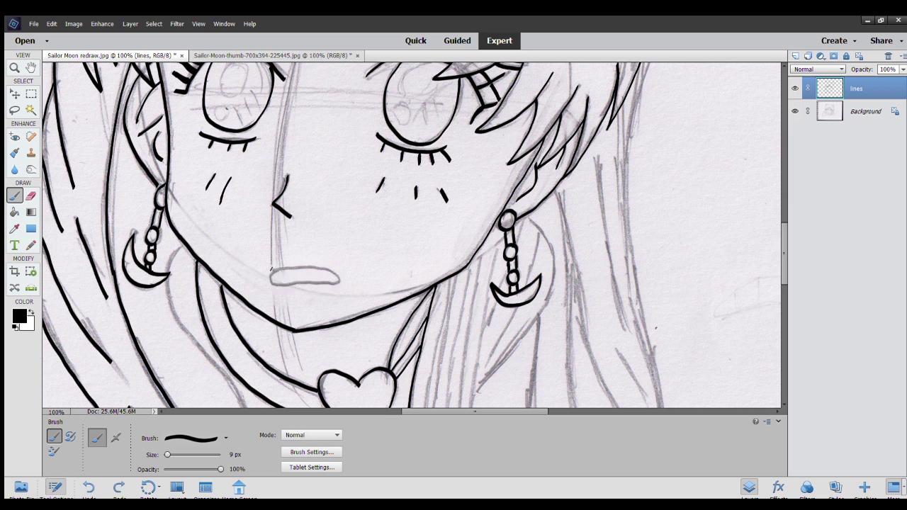
{"action": "mouse_move", "coordinate": [276, 269]}
{"action": "left_mouse_down"}
{"action": "mouse_move", "coordinate": [284, 287]}
{"action": "mouse_move", "coordinate": [338, 282]}
{"action": "mouse_move", "coordinate": [312, 267]}
{"action": "mouse_move", "coordinate": [276, 268]}
{"action": "left_mouse_up"}
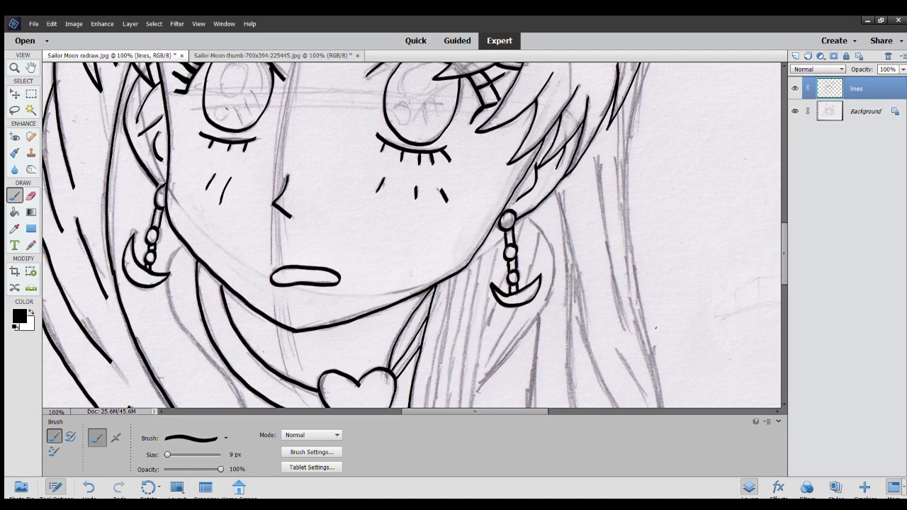
{"action": "left_click_drag", "start_coordinate": [467, 344], "coordinate": [387, 211]}
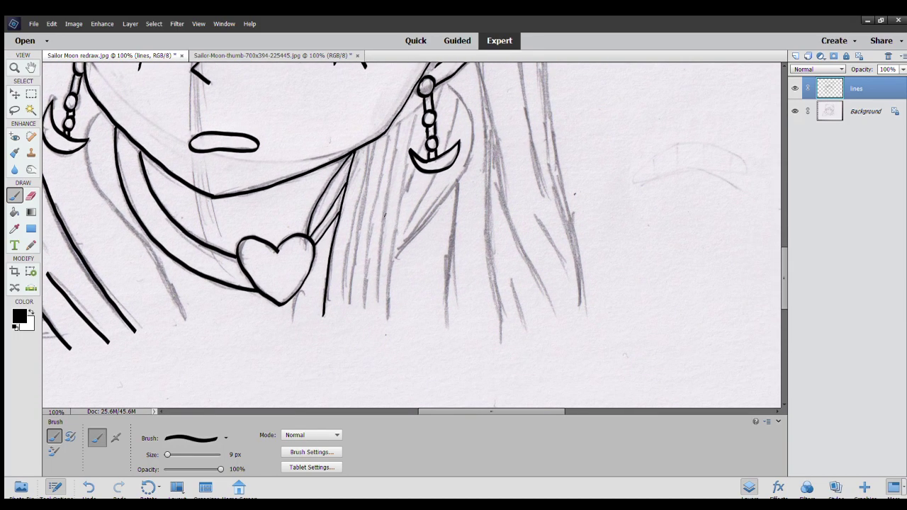
Ink five vertical hair strands beside the heart pendant below the right earring.
{"action": "left_click_drag", "start_coordinate": [387, 319], "coordinate": [397, 183]}
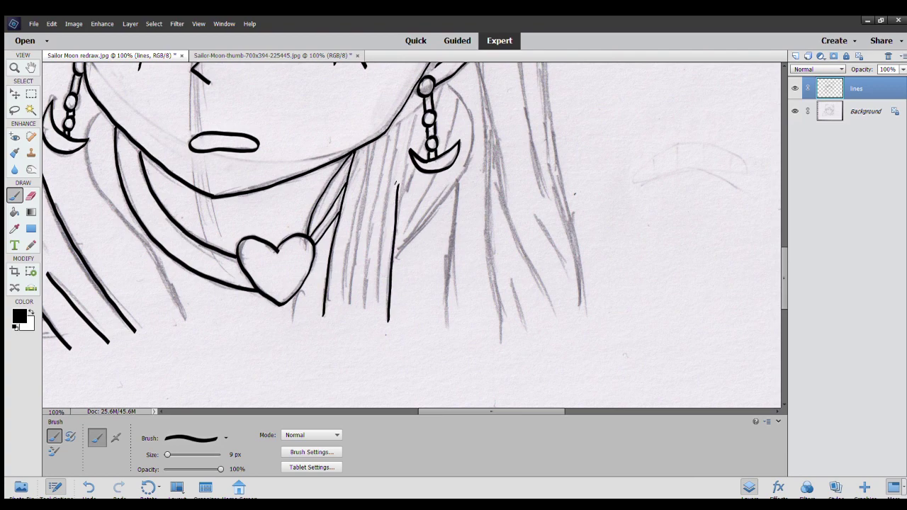
{"action": "key", "text": "ctrl+z"}
{"action": "left_click_drag", "start_coordinate": [387, 319], "coordinate": [409, 112]}
{"action": "left_click_drag", "start_coordinate": [376, 317], "coordinate": [396, 123]}
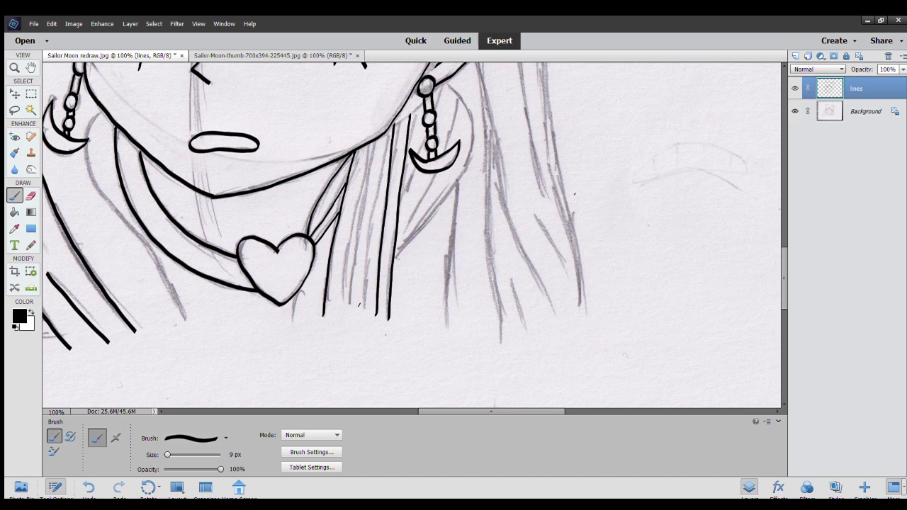
{"action": "left_click_drag", "start_coordinate": [360, 312], "coordinate": [380, 142]}
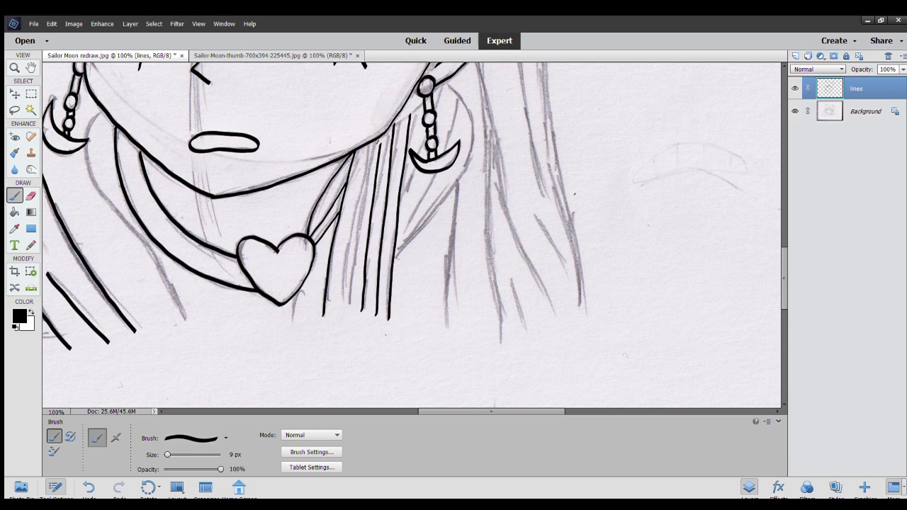
{"action": "left_click_drag", "start_coordinate": [347, 307], "coordinate": [364, 146]}
{"action": "left_click_drag", "start_coordinate": [337, 314], "coordinate": [357, 149]}
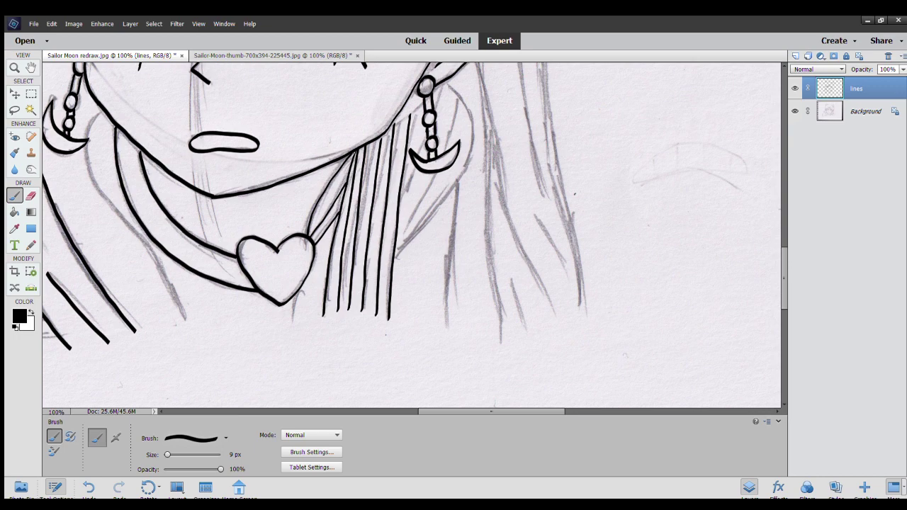
{"action": "left_click_drag", "start_coordinate": [442, 239], "coordinate": [394, 285]}
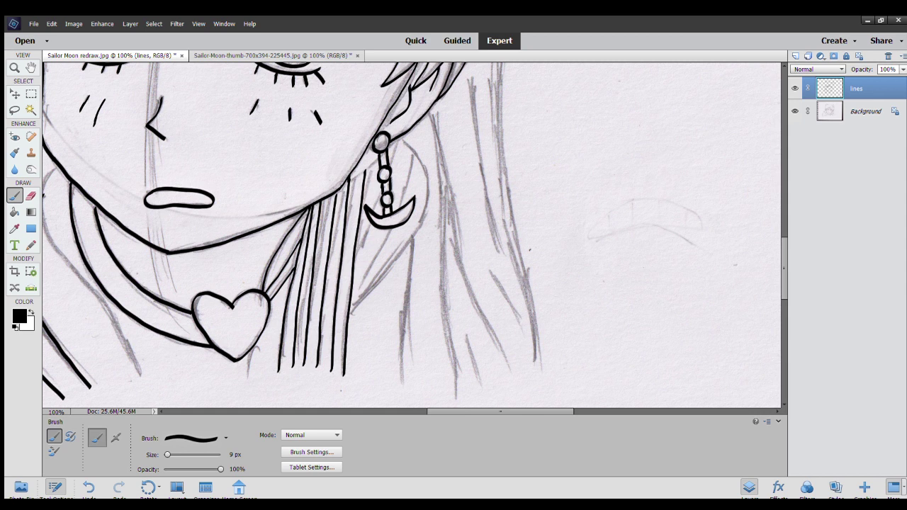
Check the colour reference, then ink hair strands beside the neck and left of the moon earring.
{"action": "left_click", "coordinate": [253, 55]}
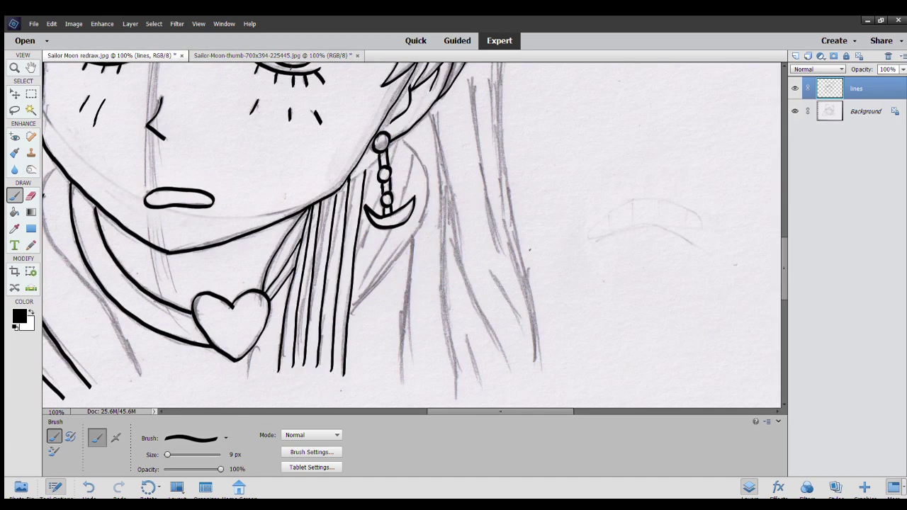
{"action": "left_click", "coordinate": [134, 56]}
{"action": "mouse_move", "coordinate": [348, 315]}
{"action": "left_mouse_down"}
{"action": "mouse_move", "coordinate": [426, 210]}
{"action": "mouse_move", "coordinate": [420, 165]}
{"action": "left_mouse_up"}
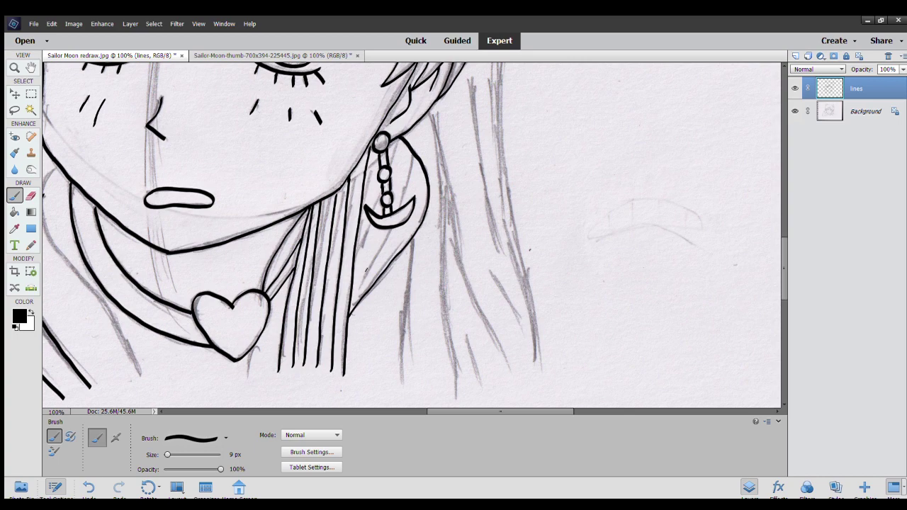
{"action": "left_click_drag", "start_coordinate": [351, 299], "coordinate": [390, 232]}
{"action": "left_click_drag", "start_coordinate": [354, 252], "coordinate": [368, 227]}
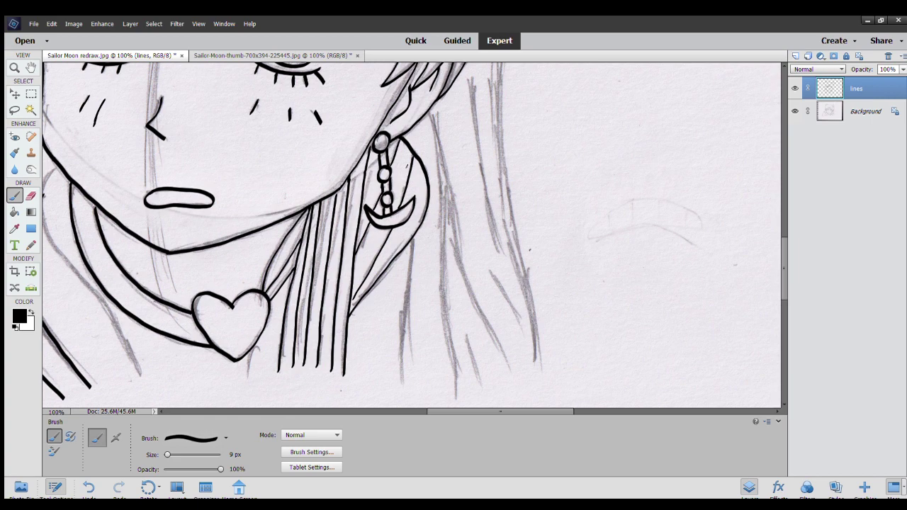
Ink the long hair strands right of the right earring, out toward the right edge.
{"action": "left_click_drag", "start_coordinate": [411, 240], "coordinate": [401, 321]}
{"action": "key", "text": "ctrl+z"}
{"action": "left_click_drag", "start_coordinate": [402, 382], "coordinate": [411, 246]}
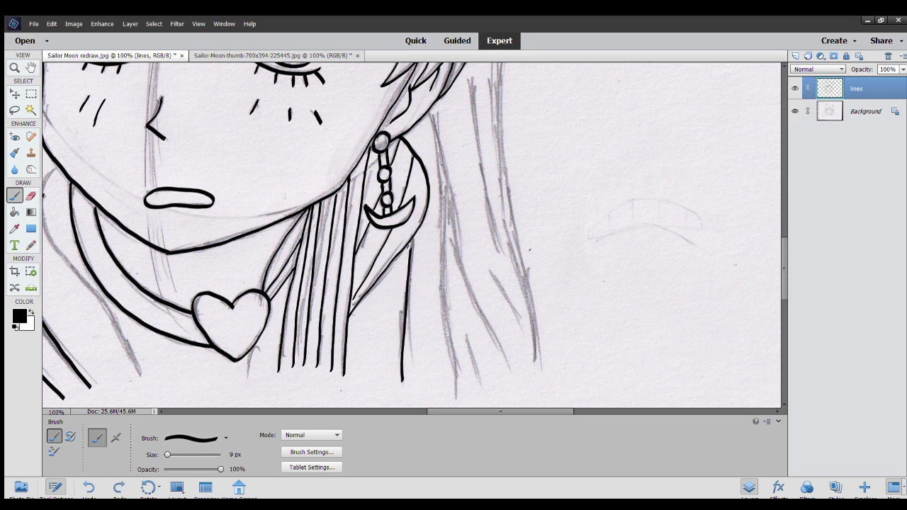
{"action": "mouse_move", "coordinate": [428, 109]}
{"action": "left_mouse_down"}
{"action": "mouse_move", "coordinate": [440, 287]}
{"action": "mouse_move", "coordinate": [460, 371]}
{"action": "mouse_move", "coordinate": [451, 386]}
{"action": "left_mouse_up"}
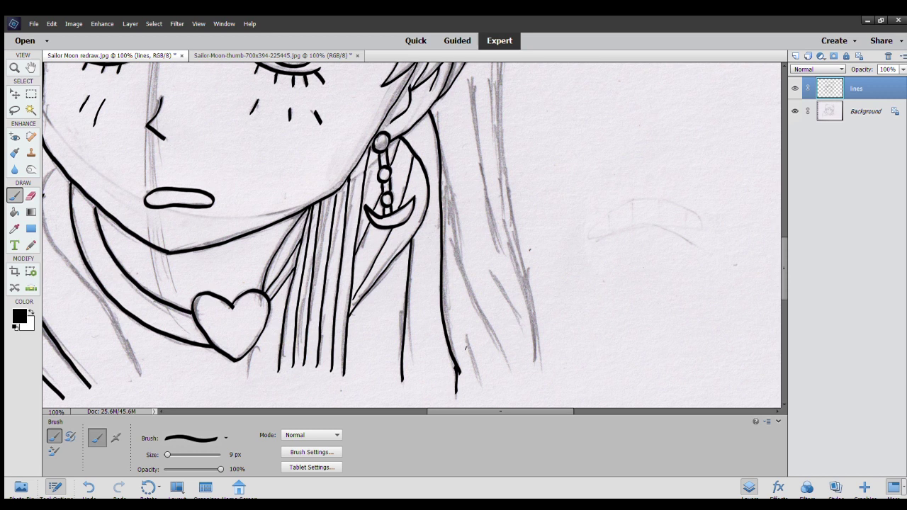
{"action": "left_click_drag", "start_coordinate": [466, 341], "coordinate": [482, 388]}
{"action": "mouse_move", "coordinate": [439, 155]}
{"action": "left_mouse_down"}
{"action": "mouse_move", "coordinate": [472, 298]}
{"action": "mouse_move", "coordinate": [504, 383]}
{"action": "left_mouse_up"}
{"action": "left_click_drag", "start_coordinate": [488, 269], "coordinate": [516, 328]}
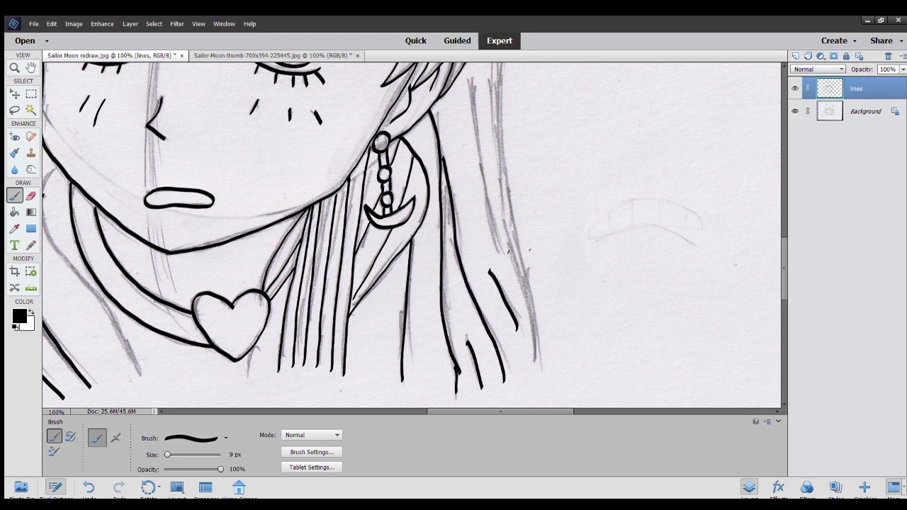
{"action": "left_click_drag", "start_coordinate": [529, 210], "coordinate": [473, 274]}
{"action": "left_click_drag", "start_coordinate": [414, 142], "coordinate": [444, 321]}
Ink the long outer hair line and right hair edge beside the right earring.
{"action": "left_click_drag", "start_coordinate": [523, 189], "coordinate": [466, 264]}
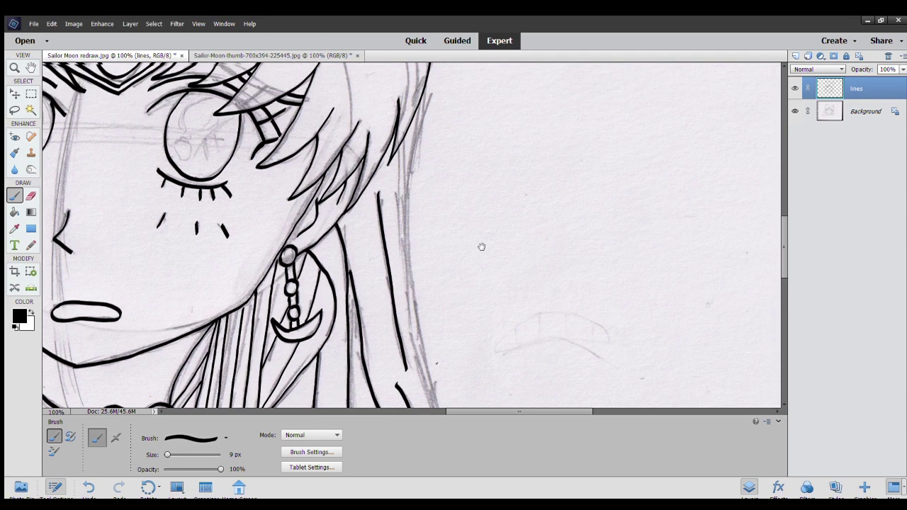
{"action": "mouse_move", "coordinate": [404, 112]}
{"action": "left_mouse_down"}
{"action": "mouse_move", "coordinate": [386, 254]}
{"action": "mouse_move", "coordinate": [387, 317]}
{"action": "mouse_move", "coordinate": [410, 409]}
{"action": "left_mouse_up"}
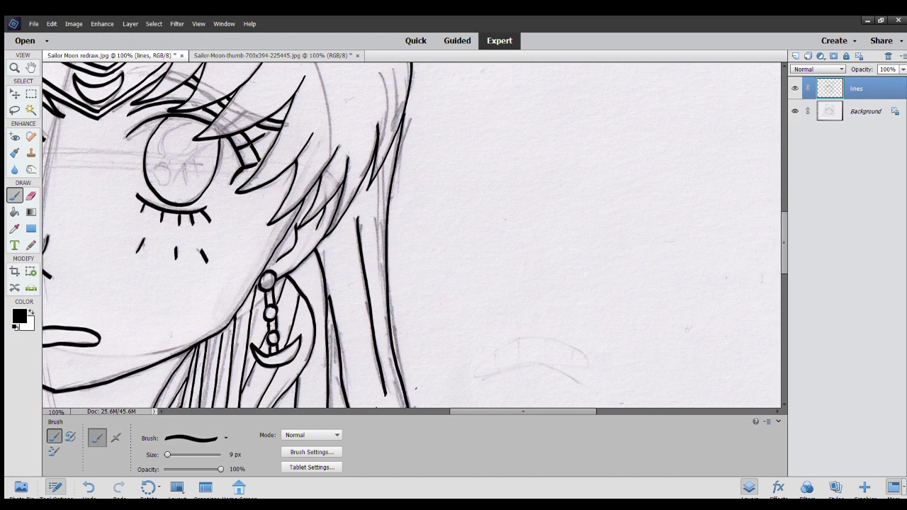
{"action": "mouse_move", "coordinate": [476, 368]}
{"action": "left_mouse_down"}
{"action": "mouse_move", "coordinate": [435, 228]}
{"action": "mouse_move", "coordinate": [411, 202]}
{"action": "left_mouse_up"}
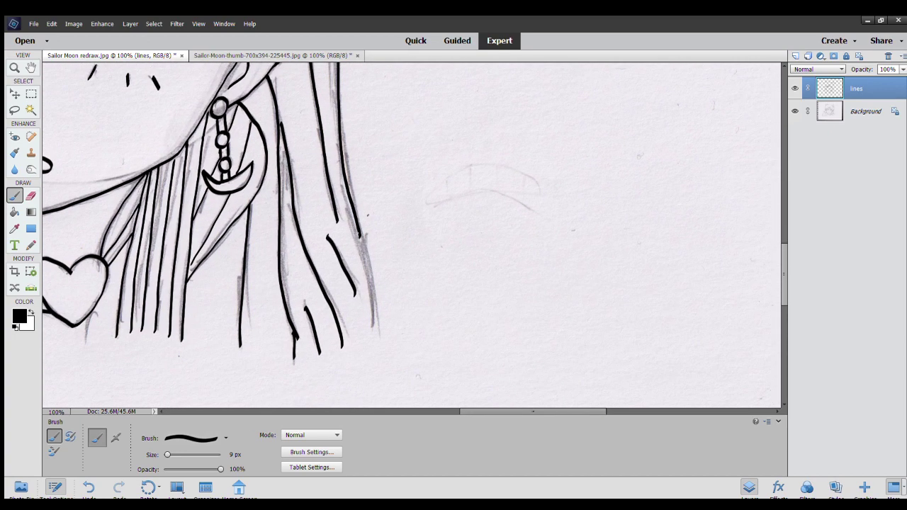
{"action": "left_click_drag", "start_coordinate": [359, 236], "coordinate": [376, 339]}
Ink the hair strands beside the left earring, redrawing one misplaced stroke.
{"action": "left_click_drag", "start_coordinate": [370, 306], "coordinate": [582, 245]}
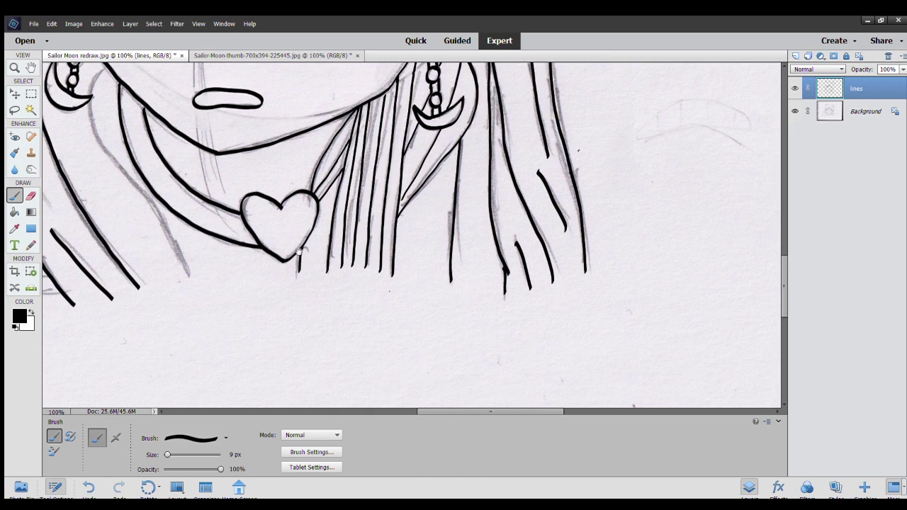
{"action": "left_click_drag", "start_coordinate": [300, 251], "coordinate": [355, 331]}
{"action": "mouse_move", "coordinate": [167, 161]}
{"action": "left_mouse_down"}
{"action": "mouse_move", "coordinate": [153, 174]}
{"action": "mouse_move", "coordinate": [253, 370]}
{"action": "left_mouse_up"}
{"action": "left_click_drag", "start_coordinate": [120, 300], "coordinate": [381, 310]}
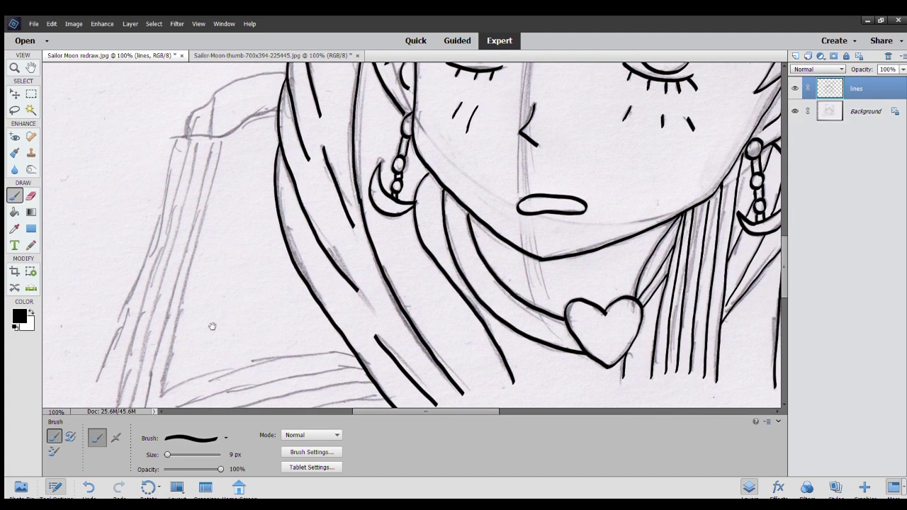
{"action": "left_click_drag", "start_coordinate": [202, 333], "coordinate": [211, 317]}
{"action": "left_click_drag", "start_coordinate": [170, 379], "coordinate": [204, 246]}
{"action": "key", "text": "ctrl+z"}
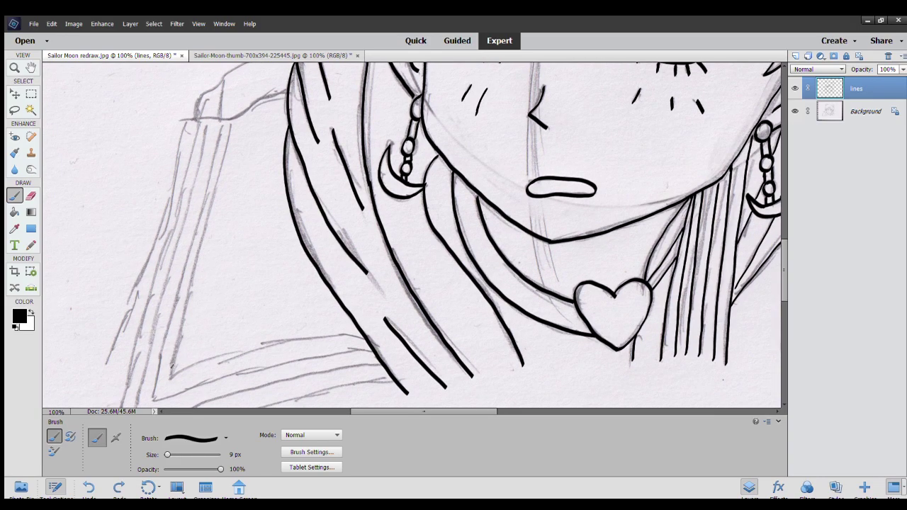
{"action": "mouse_move", "coordinate": [170, 374]}
{"action": "left_mouse_down"}
{"action": "mouse_move", "coordinate": [228, 118]}
{"action": "mouse_move", "coordinate": [205, 172]}
{"action": "mouse_move", "coordinate": [149, 394]}
{"action": "mouse_move", "coordinate": [219, 314]}
{"action": "mouse_move", "coordinate": [332, 283]}
{"action": "mouse_move", "coordinate": [399, 281]}
{"action": "left_mouse_up"}
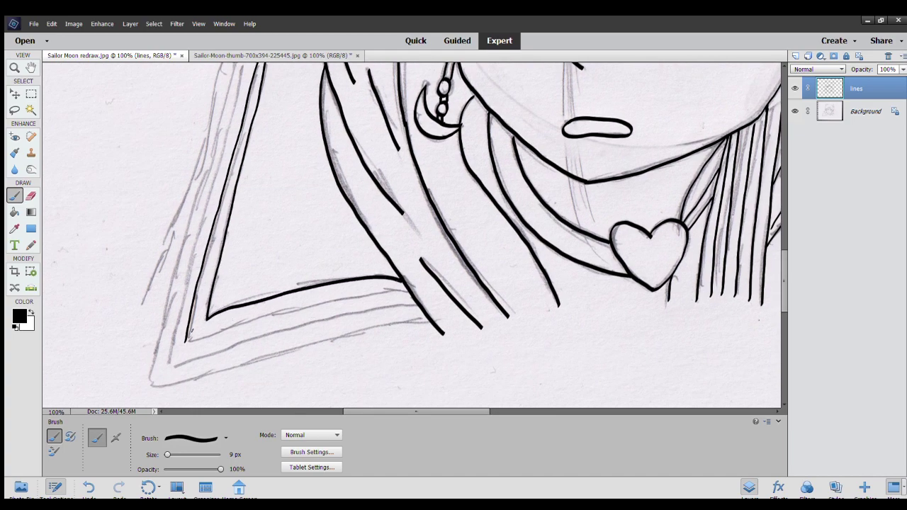
Ink the inner collar stripes at the bottom-left, redrawing the first one.
{"action": "mouse_move", "coordinate": [182, 341]}
{"action": "left_mouse_down"}
{"action": "mouse_move", "coordinate": [319, 302]}
{"action": "mouse_move", "coordinate": [406, 296]}
{"action": "left_mouse_up"}
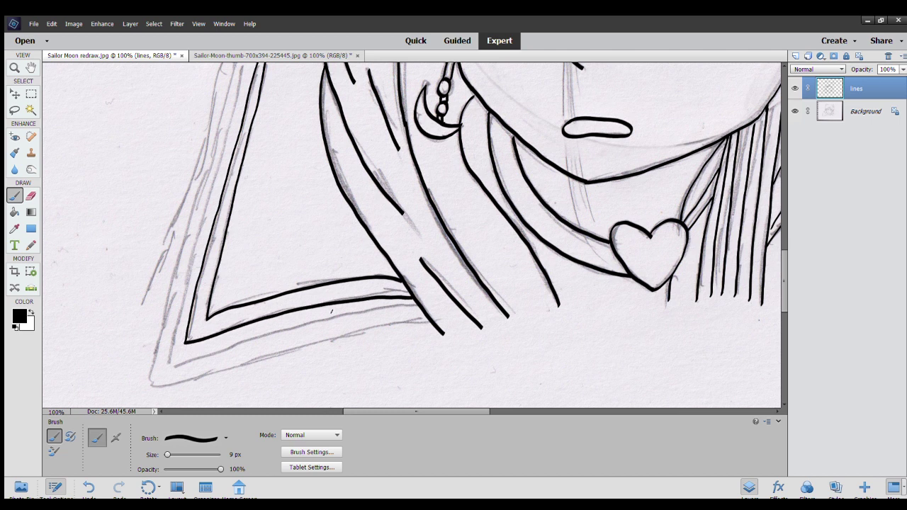
{"action": "key", "text": "ctrl+z"}
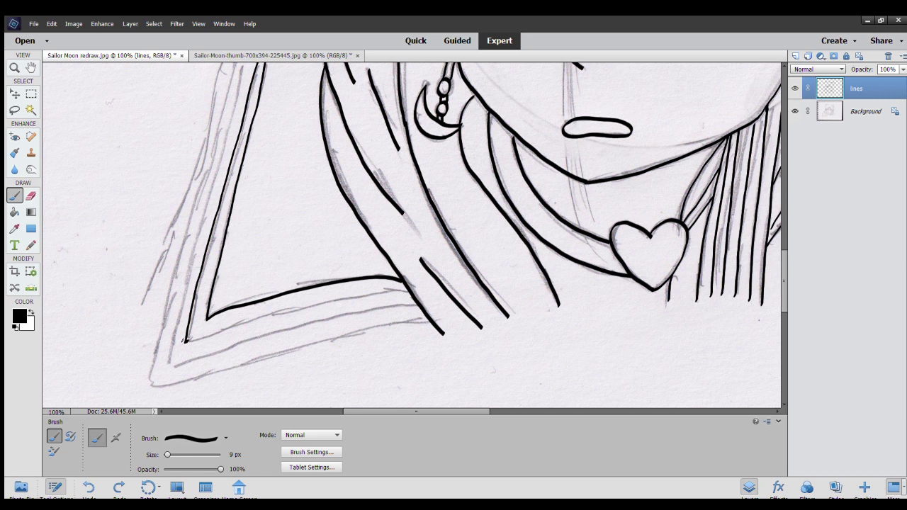
{"action": "mouse_move", "coordinate": [183, 341]}
{"action": "left_mouse_down"}
{"action": "mouse_move", "coordinate": [306, 303]}
{"action": "mouse_move", "coordinate": [409, 292]}
{"action": "left_mouse_up"}
{"action": "mouse_move", "coordinate": [173, 366]}
{"action": "left_mouse_down"}
{"action": "mouse_move", "coordinate": [299, 326]}
{"action": "mouse_move", "coordinate": [419, 307]}
{"action": "left_mouse_up"}
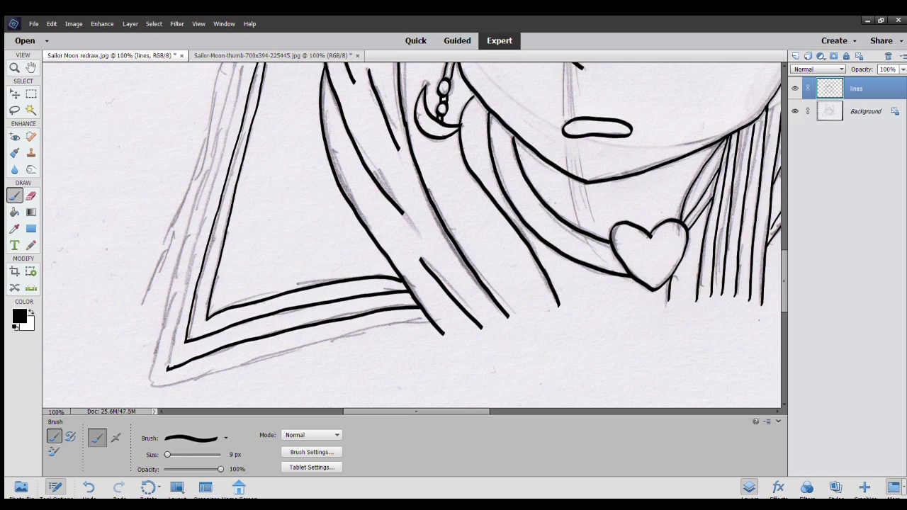
{"action": "left_click_drag", "start_coordinate": [167, 368], "coordinate": [182, 306]}
{"action": "mouse_move", "coordinate": [148, 369]}
{"action": "left_mouse_down"}
{"action": "mouse_move", "coordinate": [170, 383]}
{"action": "mouse_move", "coordinate": [354, 329]}
{"action": "mouse_move", "coordinate": [419, 320]}
{"action": "left_mouse_up"}
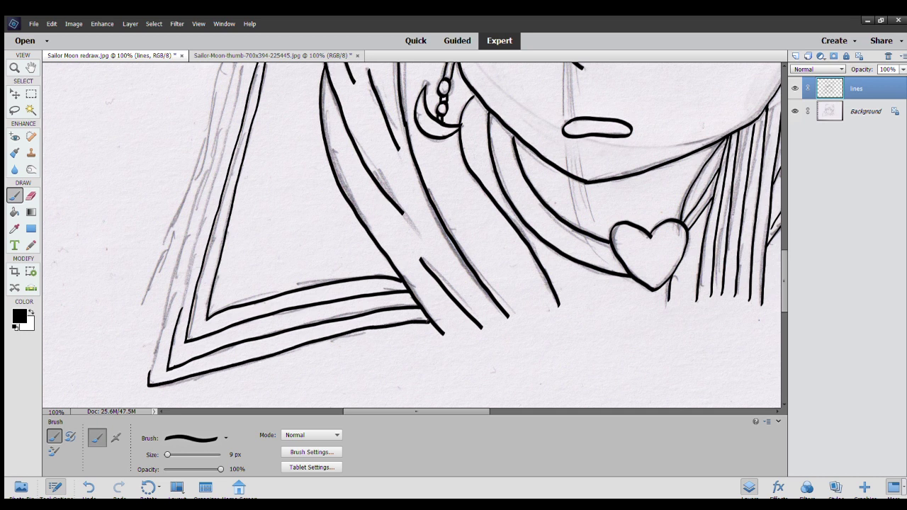
Ink the outermost collar stripe's corner and extend the stripe and sleeve lines upward.
{"action": "left_click_drag", "start_coordinate": [261, 273], "coordinate": [276, 275]}
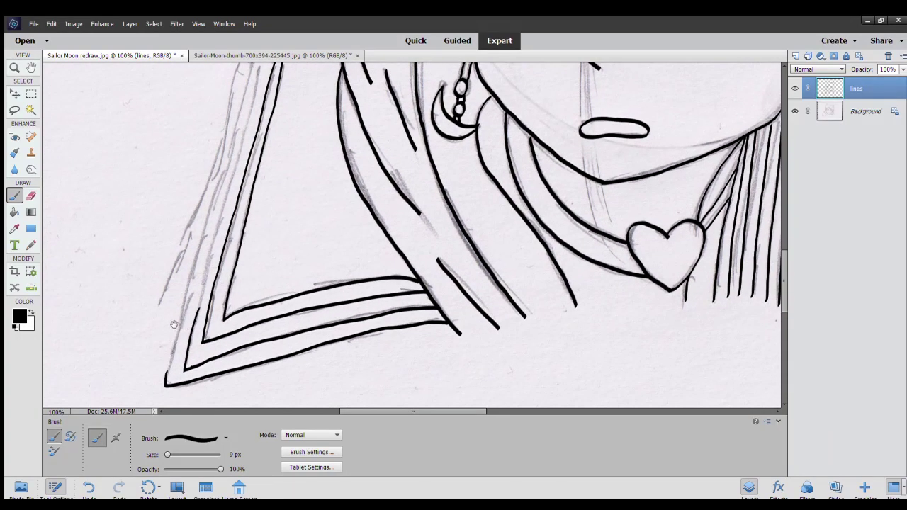
{"action": "mouse_move", "coordinate": [157, 302]}
{"action": "left_mouse_down"}
{"action": "mouse_move", "coordinate": [139, 387]}
{"action": "mouse_move", "coordinate": [163, 387]}
{"action": "mouse_move", "coordinate": [194, 275]}
{"action": "left_mouse_up"}
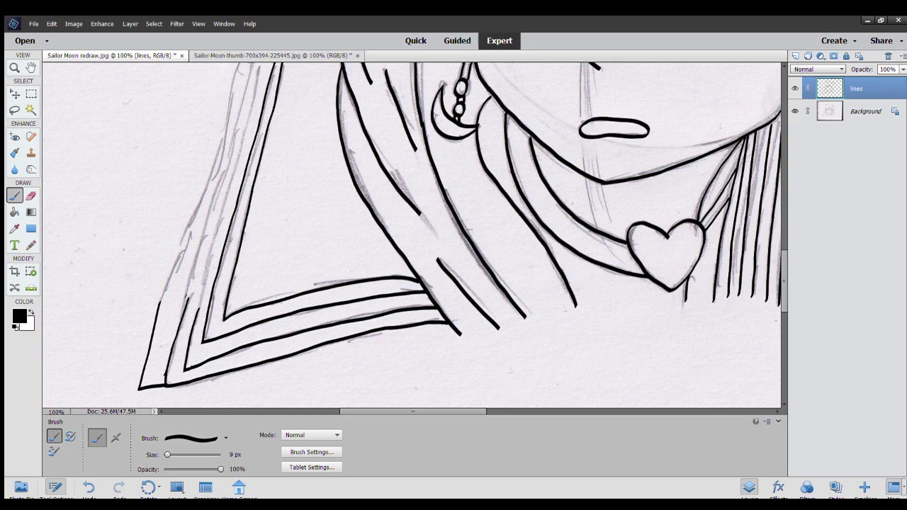
{"action": "left_click_drag", "start_coordinate": [247, 255], "coordinate": [228, 297]}
{"action": "left_click_drag", "start_coordinate": [177, 355], "coordinate": [216, 202]}
{"action": "left_click_drag", "start_coordinate": [188, 363], "coordinate": [213, 247]}
{"action": "mouse_move", "coordinate": [169, 309]}
{"action": "left_mouse_down"}
{"action": "mouse_move", "coordinate": [190, 252]}
{"action": "mouse_move", "coordinate": [177, 312]}
{"action": "mouse_move", "coordinate": [206, 202]}
{"action": "mouse_move", "coordinate": [193, 243]}
{"action": "left_mouse_up"}
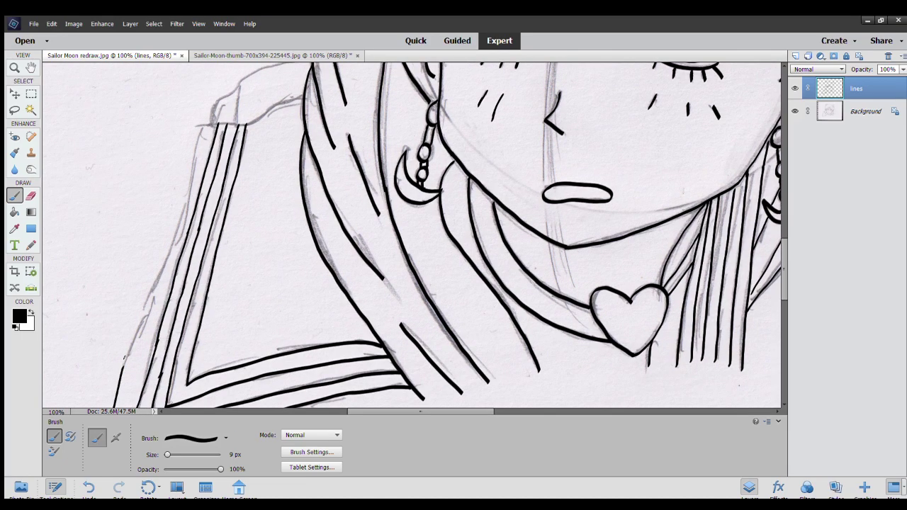
Ink the outer sleeve line up to the sleeve top, redrawing one short piece.
{"action": "mouse_move", "coordinate": [119, 366]}
{"action": "left_mouse_down"}
{"action": "mouse_move", "coordinate": [149, 297]}
{"action": "mouse_move", "coordinate": [158, 331]}
{"action": "mouse_move", "coordinate": [146, 330]}
{"action": "mouse_move", "coordinate": [160, 298]}
{"action": "left_mouse_up"}
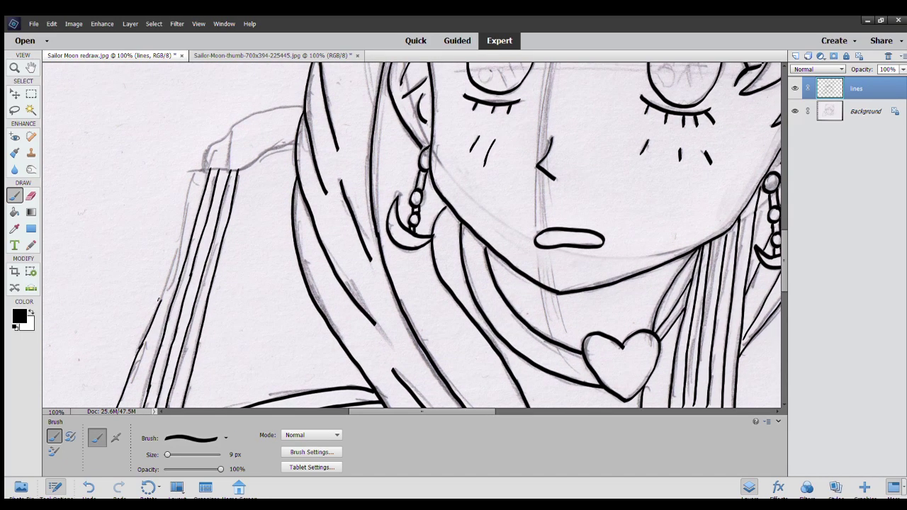
{"action": "key", "text": "ctrl+z"}
{"action": "mouse_move", "coordinate": [136, 352]}
{"action": "left_mouse_down"}
{"action": "mouse_move", "coordinate": [163, 289]}
{"action": "mouse_move", "coordinate": [182, 323]}
{"action": "left_mouse_up"}
{"action": "mouse_move", "coordinate": [147, 333]}
{"action": "left_mouse_down"}
{"action": "mouse_move", "coordinate": [183, 219]}
{"action": "mouse_move", "coordinate": [225, 214]}
{"action": "mouse_move", "coordinate": [270, 190]}
{"action": "left_mouse_up"}
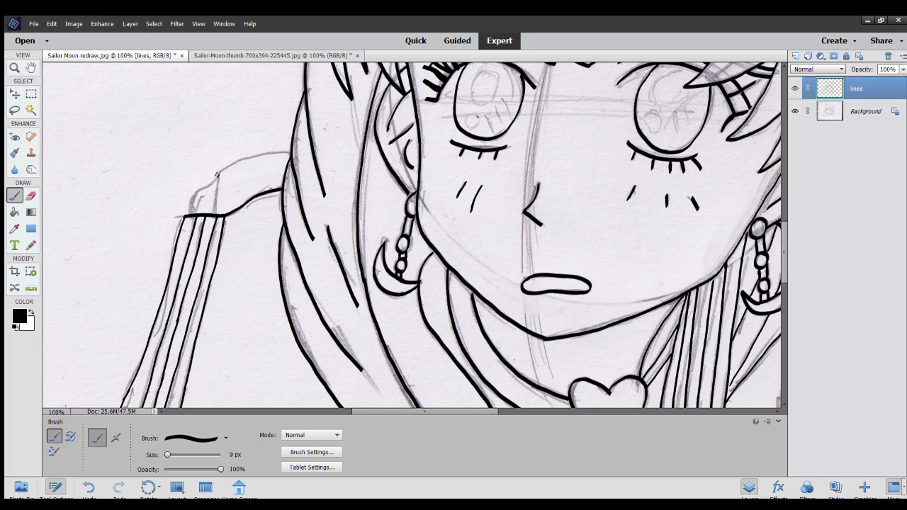
{"action": "mouse_move", "coordinate": [217, 174]}
{"action": "left_mouse_down"}
{"action": "mouse_move", "coordinate": [214, 207]}
{"action": "mouse_move", "coordinate": [212, 179]}
{"action": "mouse_move", "coordinate": [245, 156]}
{"action": "mouse_move", "coordinate": [281, 152]}
{"action": "left_mouse_up"}
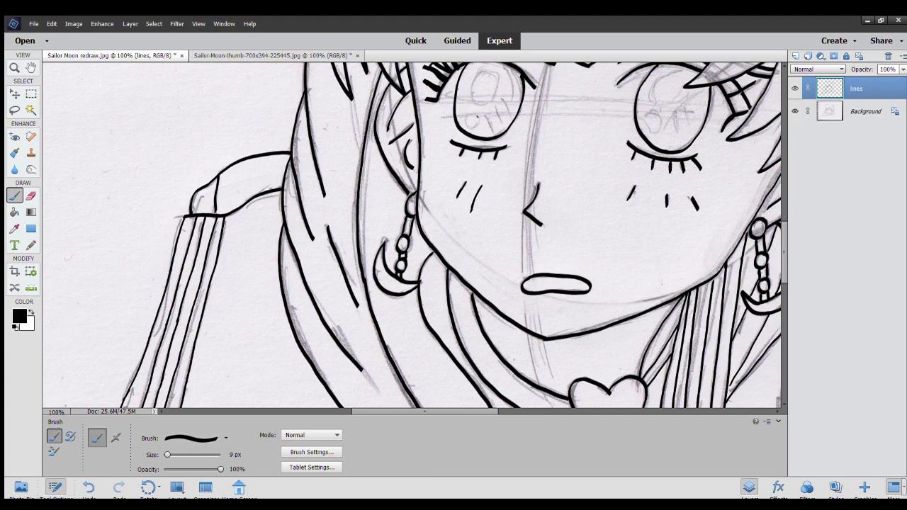
Compare with the colour reference, then ink short strokes inside both eyes.
{"action": "left_click", "coordinate": [304, 56]}
{"action": "left_click", "coordinate": [134, 55]}
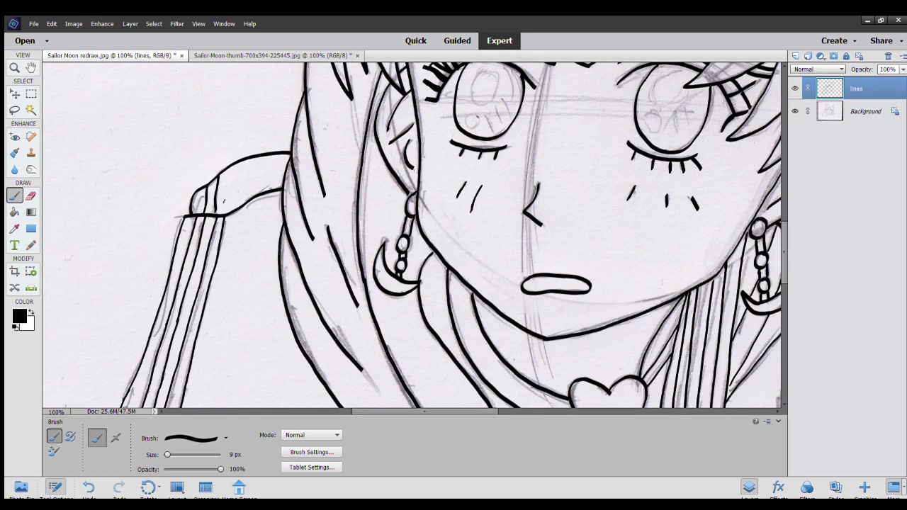
{"action": "left_click", "coordinate": [234, 55]}
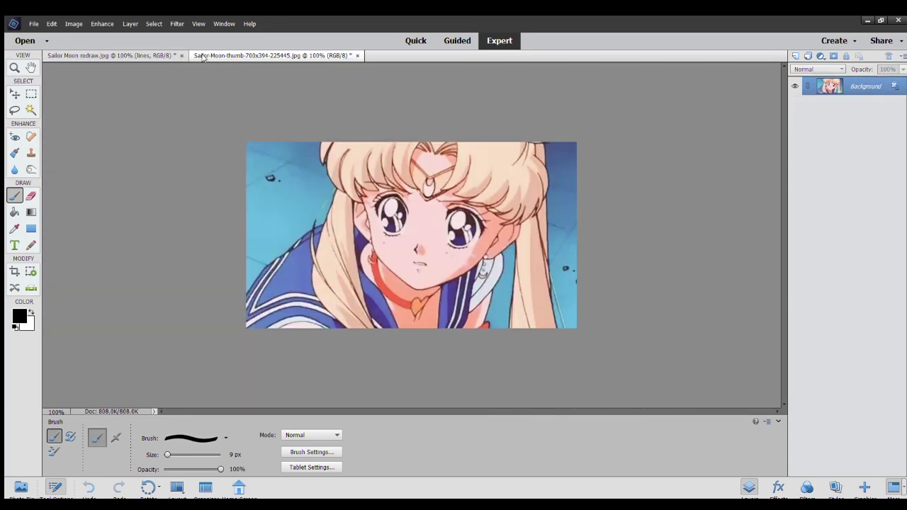
{"action": "left_click", "coordinate": [147, 55]}
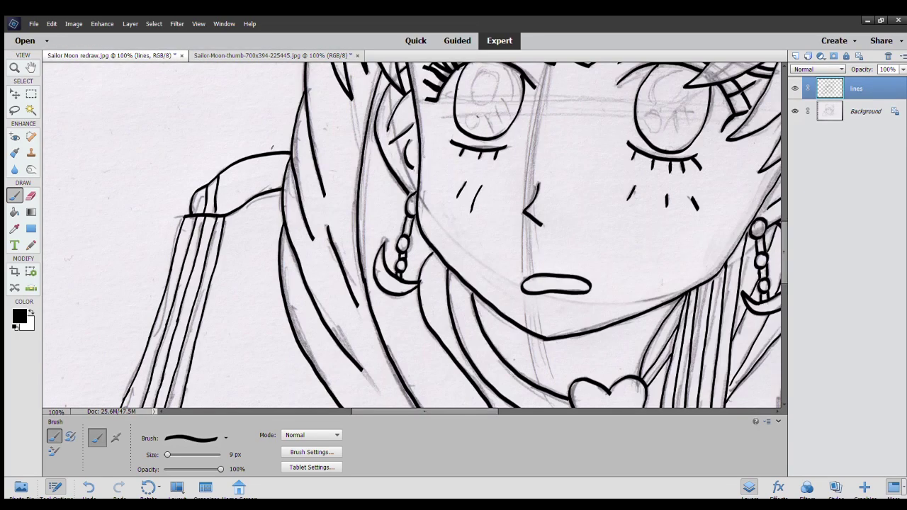
{"action": "scroll", "coordinate": [341, 215], "scroll_direction": "down", "scroll_amount": 1}
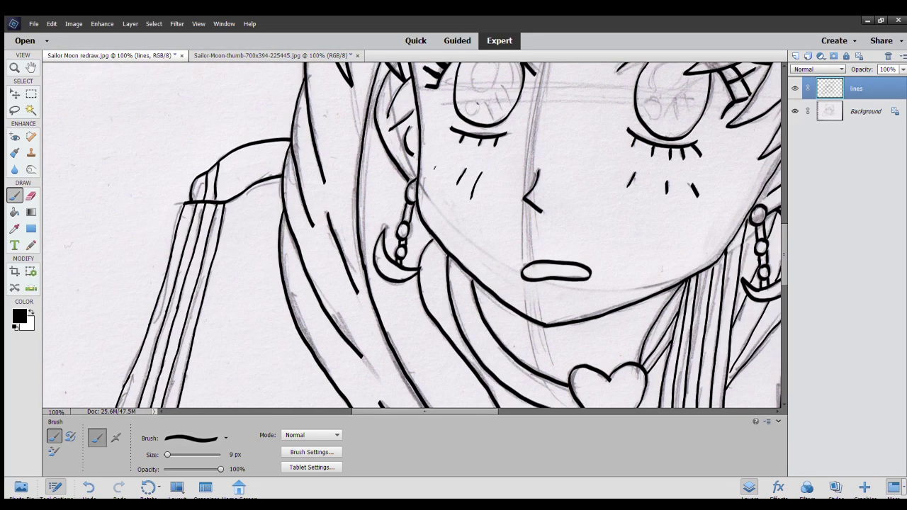
{"action": "left_click_drag", "start_coordinate": [434, 168], "coordinate": [297, 283]}
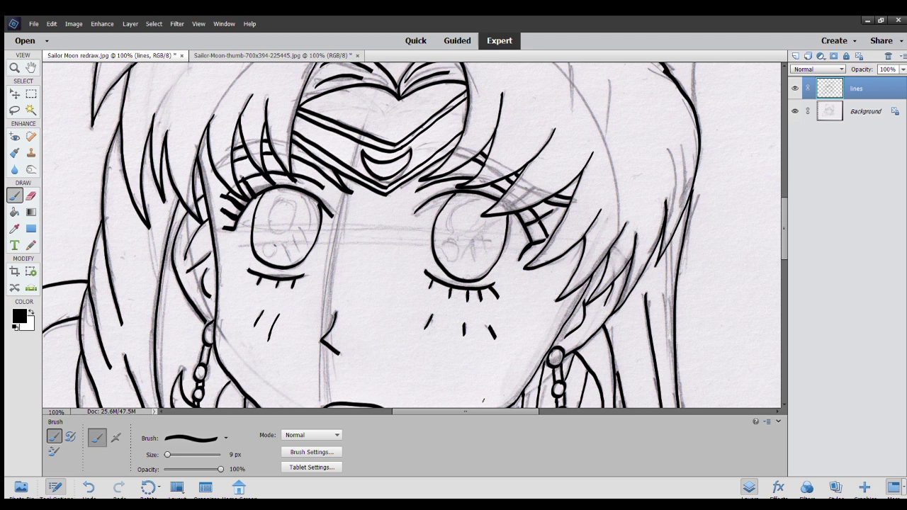
{"action": "mouse_move", "coordinate": [463, 255]}
{"action": "left_mouse_down"}
{"action": "mouse_move", "coordinate": [492, 224]}
{"action": "mouse_move", "coordinate": [479, 248]}
{"action": "left_mouse_up"}
{"action": "mouse_move", "coordinate": [284, 242]}
{"action": "left_mouse_down"}
{"action": "mouse_move", "coordinate": [287, 254]}
{"action": "mouse_move", "coordinate": [296, 249]}
{"action": "left_mouse_up"}
{"action": "left_click_drag", "start_coordinate": [300, 227], "coordinate": [302, 238]}
Scroll through the inked head, face, earrings and collar, then zoom out to 50%.
{"action": "scroll", "coordinate": [414, 235], "scroll_direction": "up", "scroll_amount": 1}
{"action": "scroll", "coordinate": [415, 236], "scroll_direction": "up", "scroll_amount": 1}
{"action": "scroll", "coordinate": [415, 235], "scroll_direction": "up", "scroll_amount": 2}
{"action": "scroll", "coordinate": [415, 235], "scroll_direction": "up", "scroll_amount": 3}
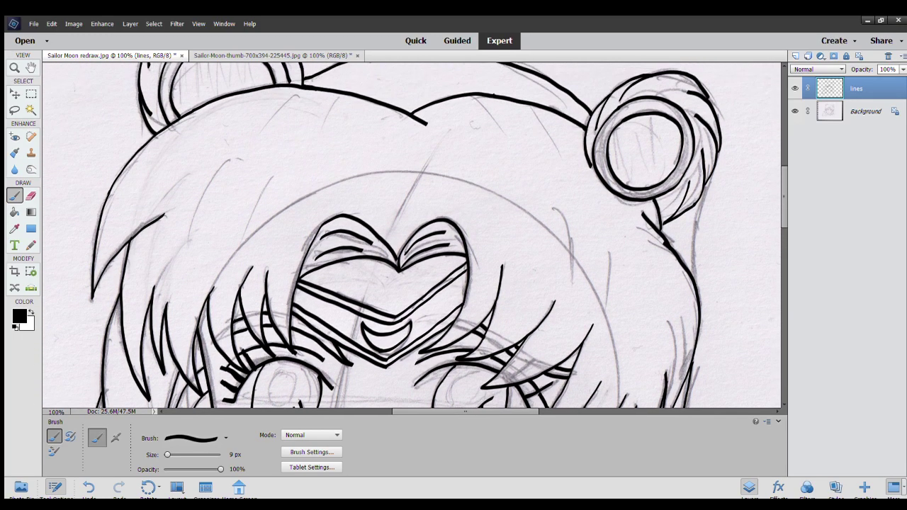
{"action": "scroll", "coordinate": [415, 235], "scroll_direction": "up", "scroll_amount": 1}
{"action": "scroll", "coordinate": [415, 235], "scroll_direction": "down", "scroll_amount": 1}
{"action": "scroll", "coordinate": [415, 236], "scroll_direction": "down", "scroll_amount": 2}
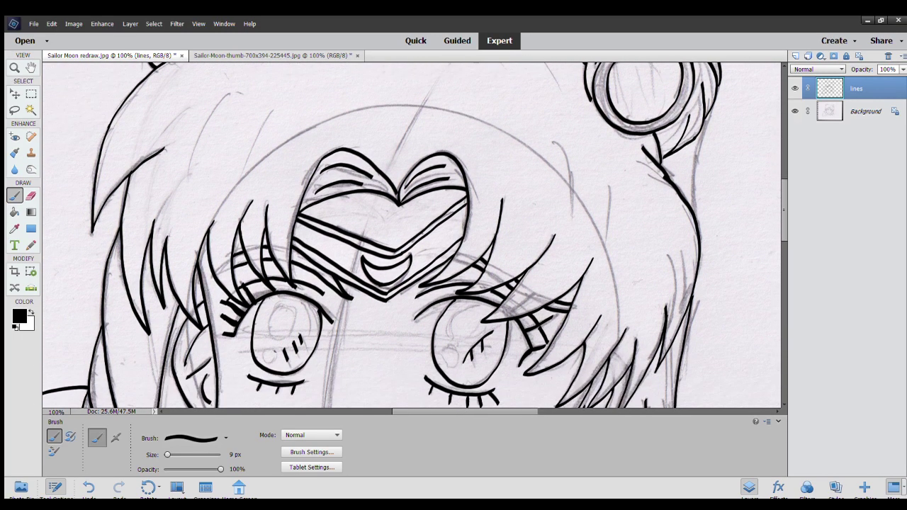
{"action": "scroll", "coordinate": [415, 235], "scroll_direction": "down", "scroll_amount": 2}
{"action": "scroll", "coordinate": [415, 235], "scroll_direction": "down", "scroll_amount": 1}
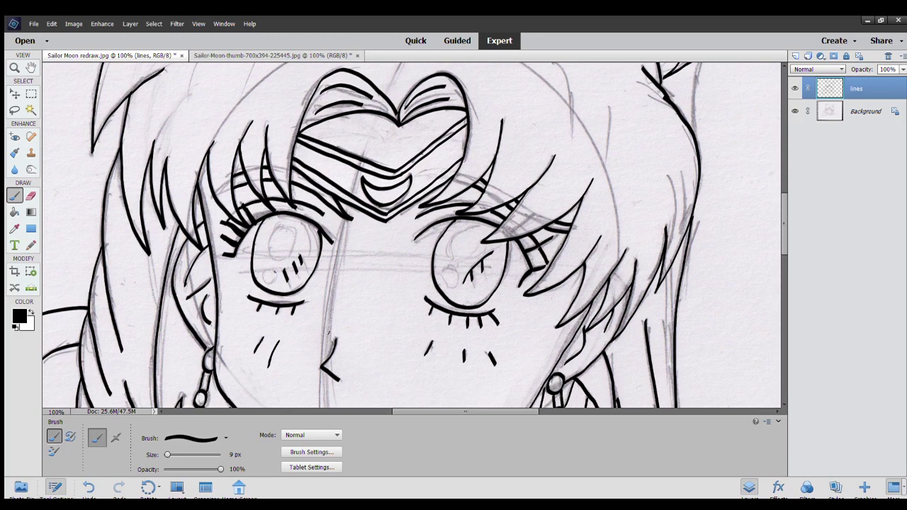
{"action": "scroll", "coordinate": [414, 236], "scroll_direction": "down", "scroll_amount": 2}
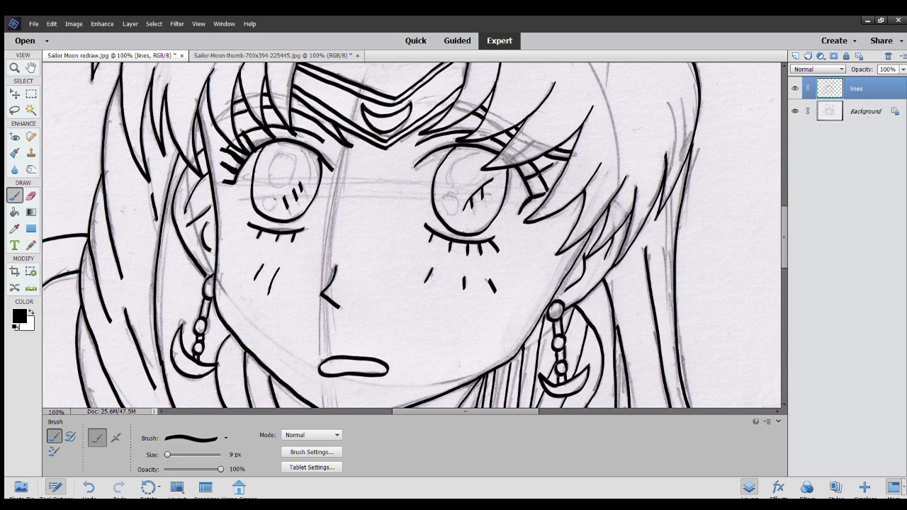
{"action": "scroll", "coordinate": [157, 223], "scroll_direction": "down", "scroll_amount": 2}
{"action": "scroll", "coordinate": [157, 223], "scroll_direction": "down", "scroll_amount": 1}
{"action": "scroll", "coordinate": [156, 222], "scroll_direction": "down", "scroll_amount": 2}
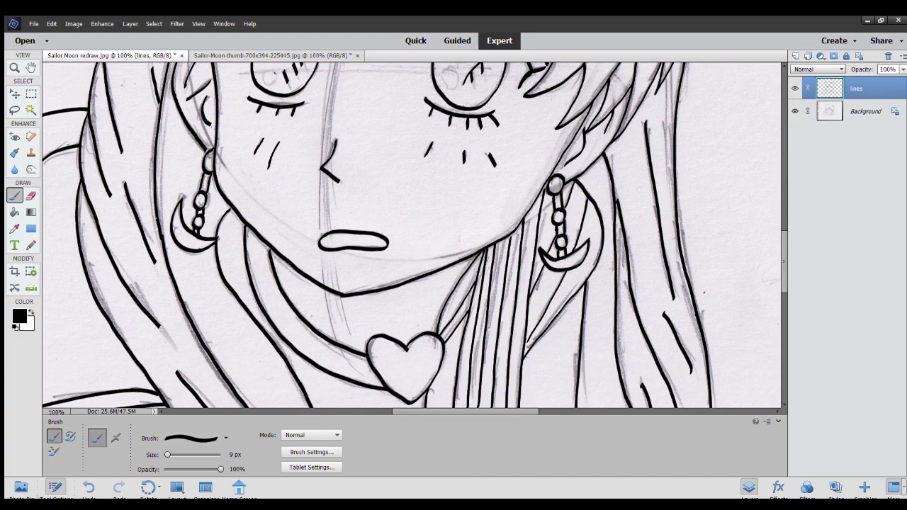
{"action": "scroll", "coordinate": [156, 223], "scroll_direction": "down", "scroll_amount": 1}
{"action": "scroll", "coordinate": [157, 223], "scroll_direction": "down", "scroll_amount": 2}
{"action": "scroll", "coordinate": [156, 221], "scroll_direction": "down", "scroll_amount": 1}
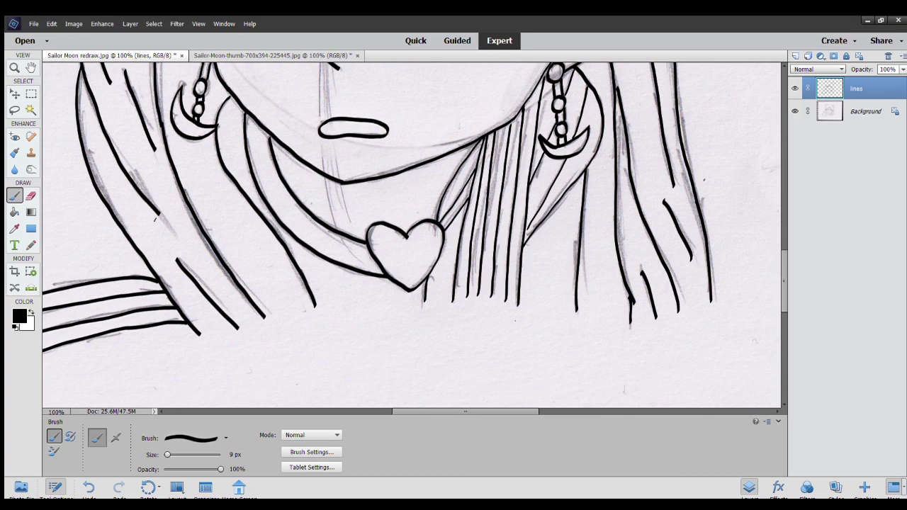
{"action": "scroll", "coordinate": [156, 221], "scroll_direction": "down", "scroll_amount": 1}
{"action": "scroll", "coordinate": [155, 220], "scroll_direction": "down", "scroll_amount": 1}
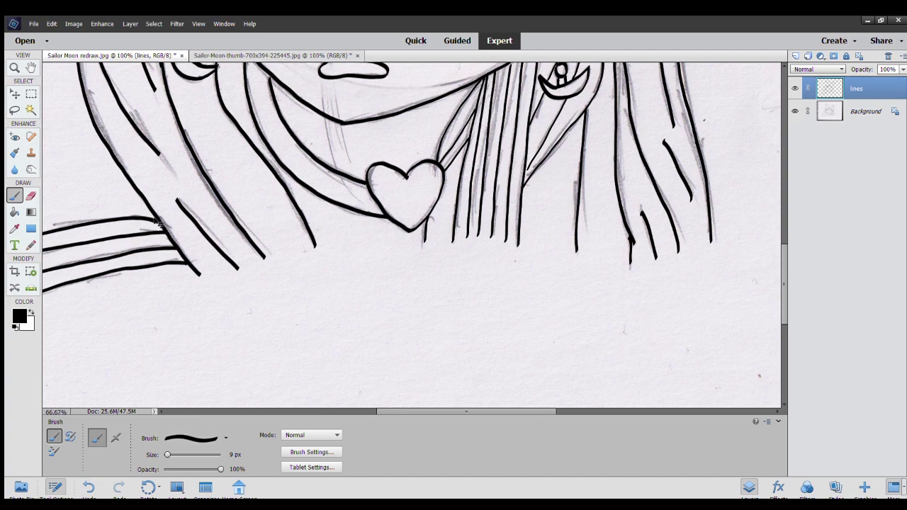
{"action": "key", "text": "ctrl+minus"}
{"action": "key", "text": "ctrl+minus"}
{"action": "scroll", "coordinate": [430, 190], "scroll_direction": "up", "scroll_amount": 4}
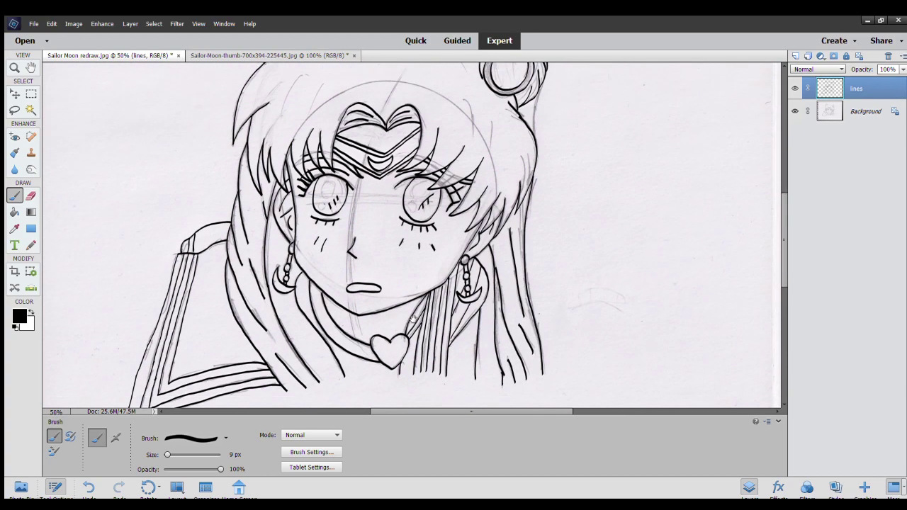
{"action": "scroll", "coordinate": [411, 234], "scroll_direction": "up", "scroll_amount": 1}
Ink the line art with a Behind-mode bucket fill, add a 'color' layer and hide lines.
{"action": "scroll", "coordinate": [384, 320], "scroll_direction": "up", "scroll_amount": 1}
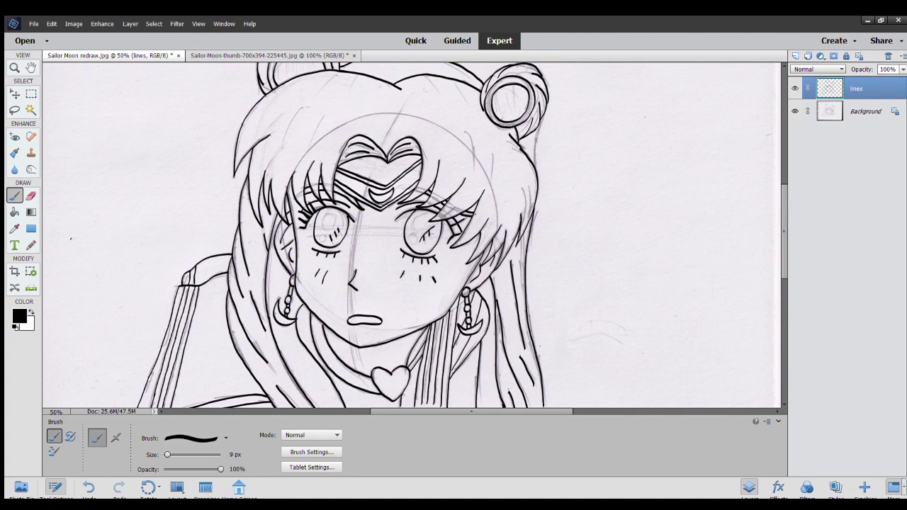
{"action": "left_click", "coordinate": [13, 212]}
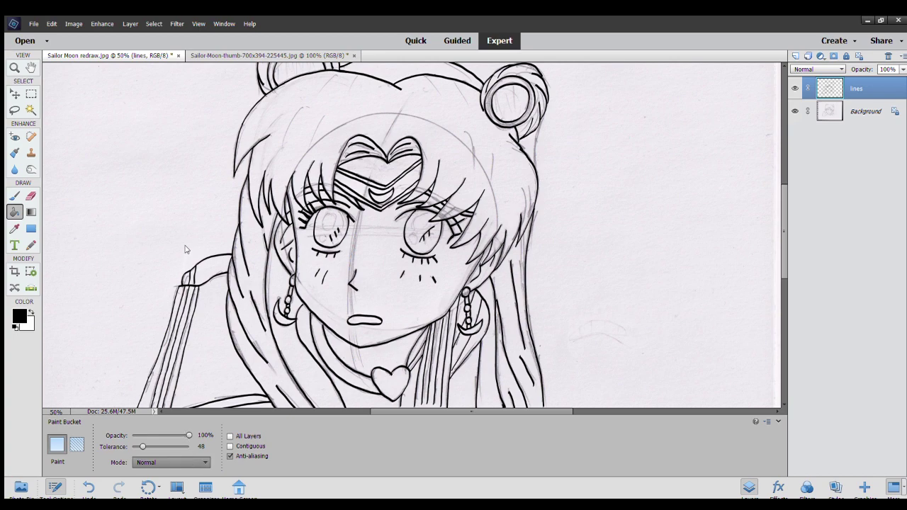
{"action": "key", "text": "alt+shift+q"}
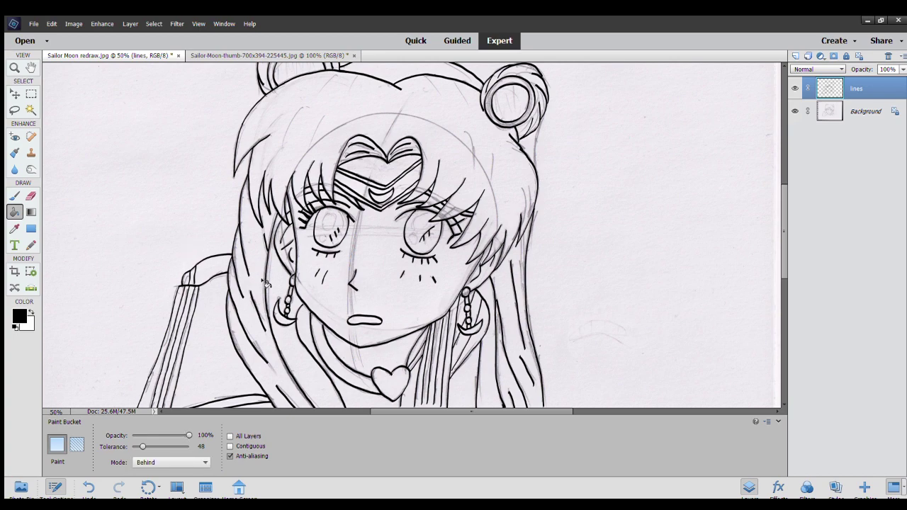
{"action": "left_click", "coordinate": [266, 284]}
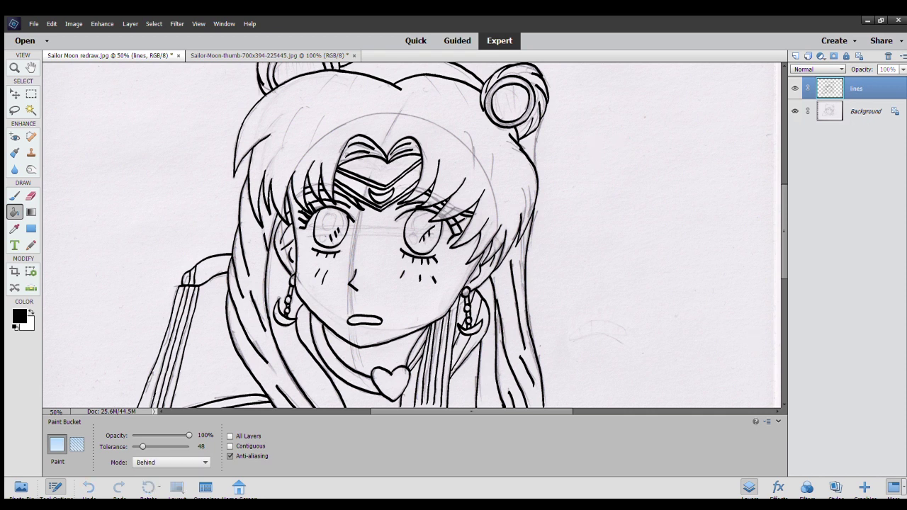
{"action": "key", "text": "Return"}
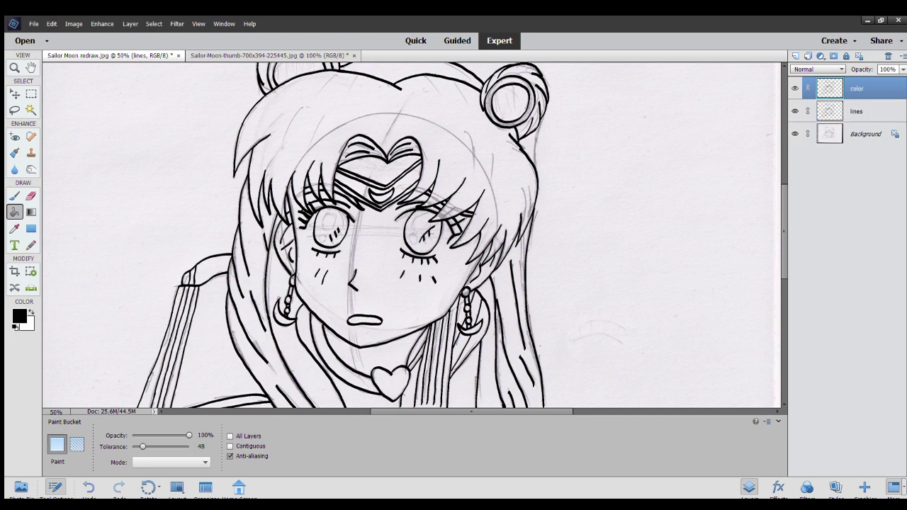
{"action": "left_click", "coordinate": [795, 111]}
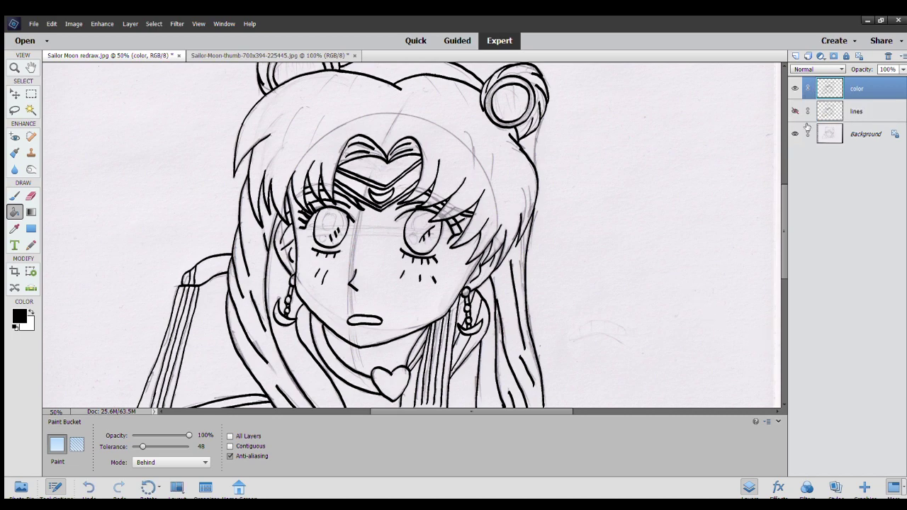
Sample a colour from the Sailor Moon reference and set the paint colour to yellow.
{"action": "left_click", "coordinate": [311, 55]}
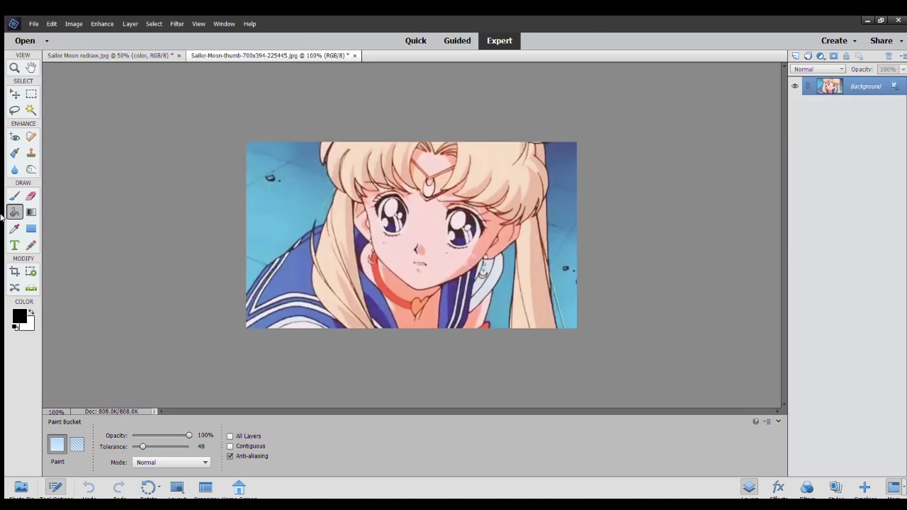
{"action": "left_click", "coordinate": [14, 227]}
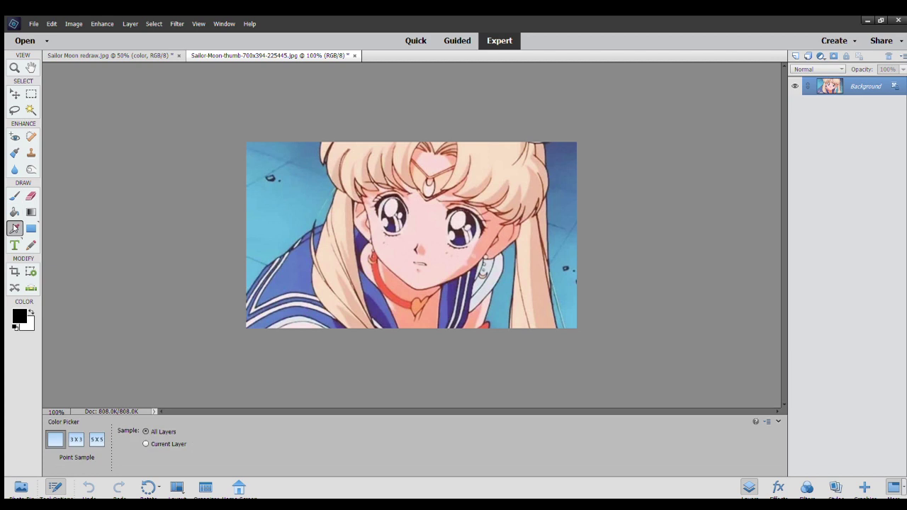
{"action": "left_click", "coordinate": [503, 159]}
{"action": "left_click", "coordinate": [122, 59]}
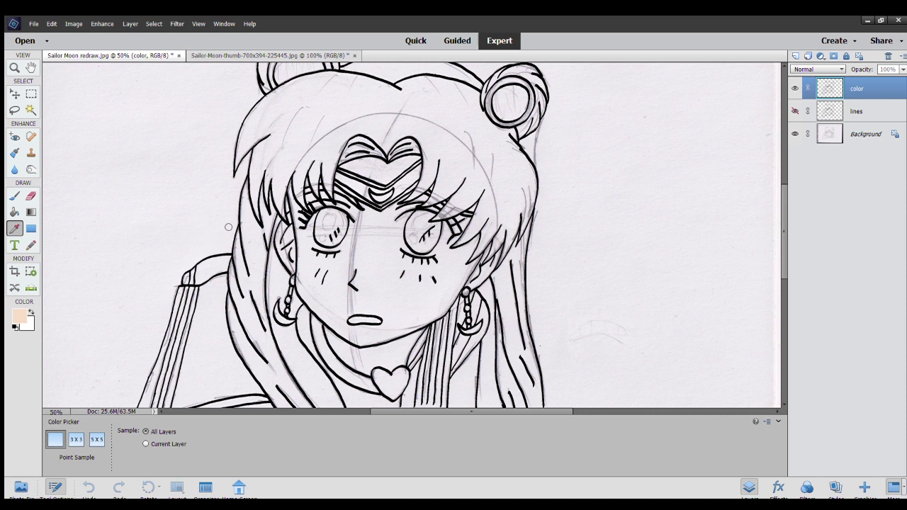
{"action": "left_click", "coordinate": [368, 182]}
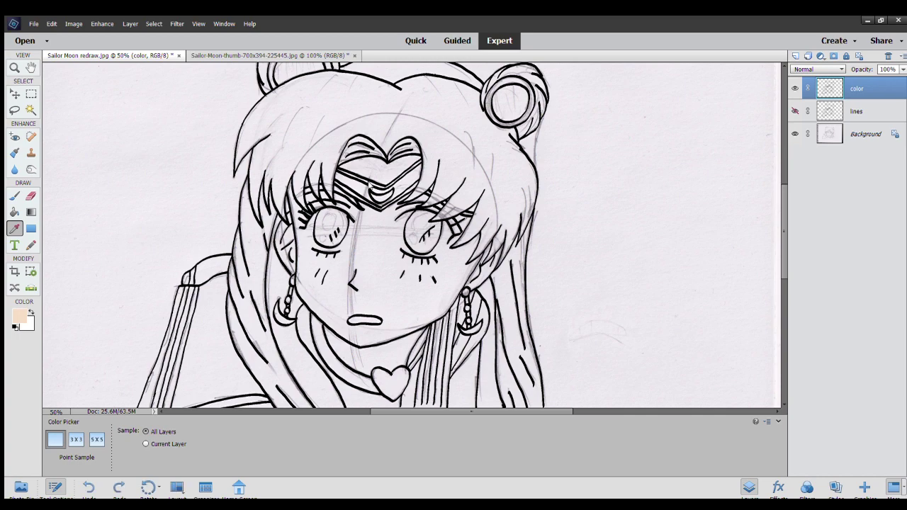
Set the Paint Bucket to Contiguous with a tolerance of 100.
{"action": "left_click", "coordinate": [14, 212]}
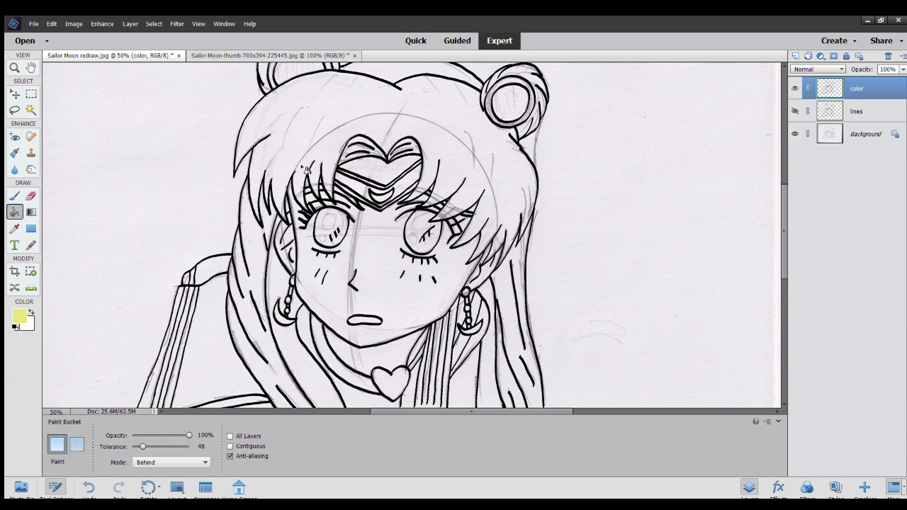
{"action": "left_click", "coordinate": [229, 446]}
{"action": "mouse_move", "coordinate": [142, 446]}
{"action": "left_mouse_down"}
{"action": "mouse_move", "coordinate": [165, 447]}
{"action": "mouse_move", "coordinate": [151, 463]}
{"action": "left_mouse_up"}
{"action": "left_click", "coordinate": [201, 447]}
{"action": "type", "text": "1"}
{"action": "type", "text": "00"}
{"action": "key", "text": "Return"}
Fill the bangs and top of the hair with yellow.
{"action": "left_click", "coordinate": [339, 121]}
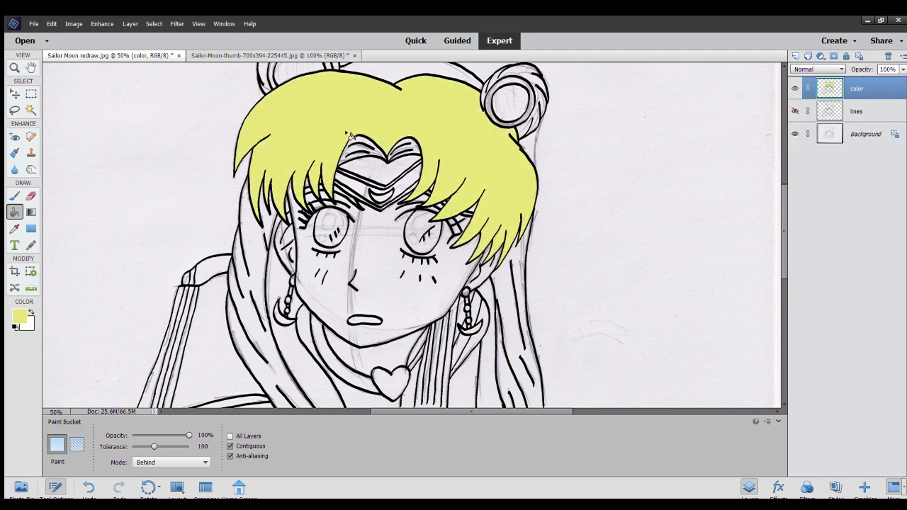
{"action": "scroll", "coordinate": [526, 332], "scroll_direction": "down", "scroll_amount": 1}
{"action": "scroll", "coordinate": [526, 332], "scroll_direction": "down", "scroll_amount": 2}
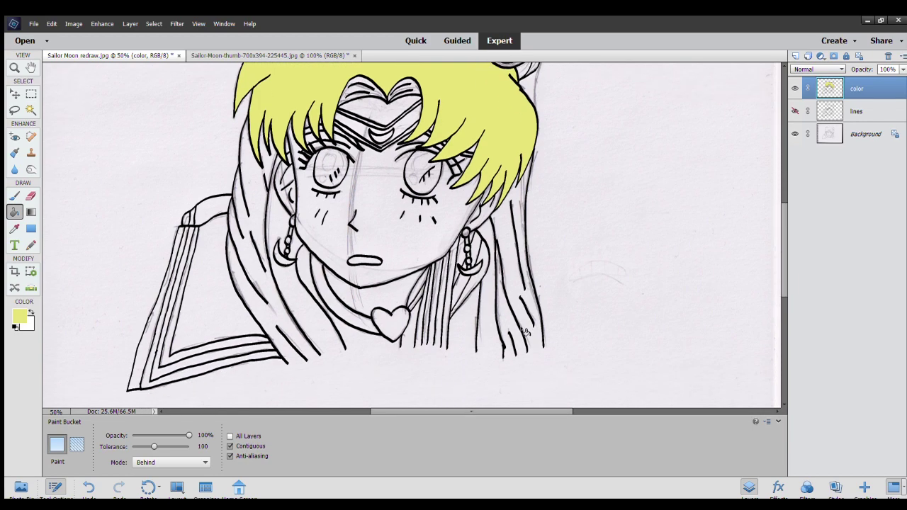
{"action": "left_click", "coordinate": [15, 195]}
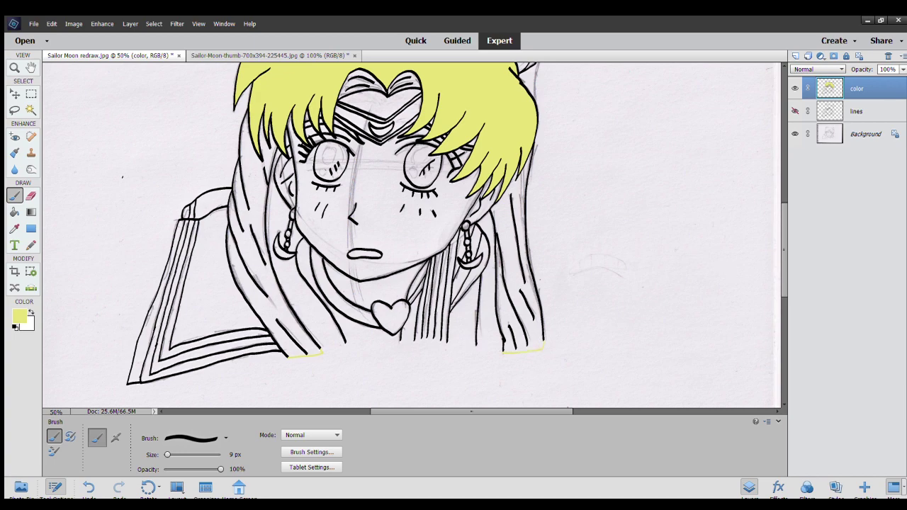
Fill the right and long left hair strands yellow.
{"action": "left_click", "coordinate": [14, 212]}
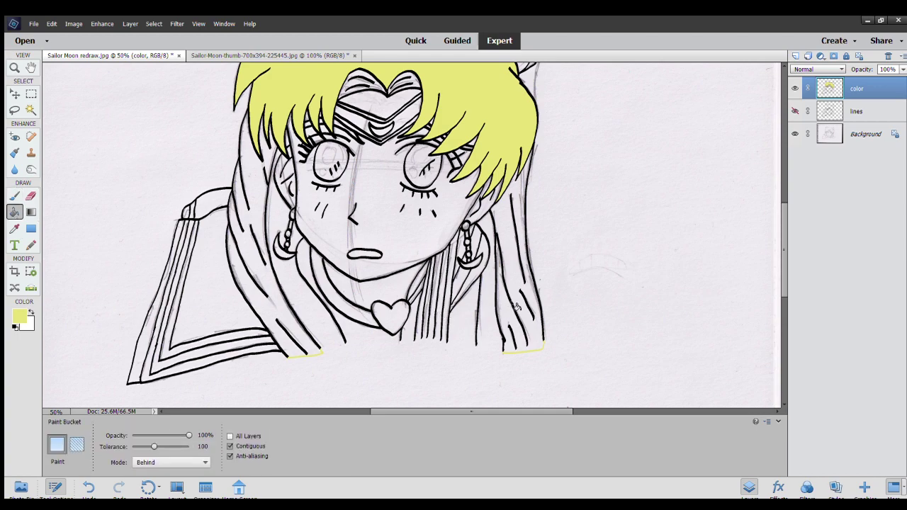
{"action": "left_click", "coordinate": [519, 296]}
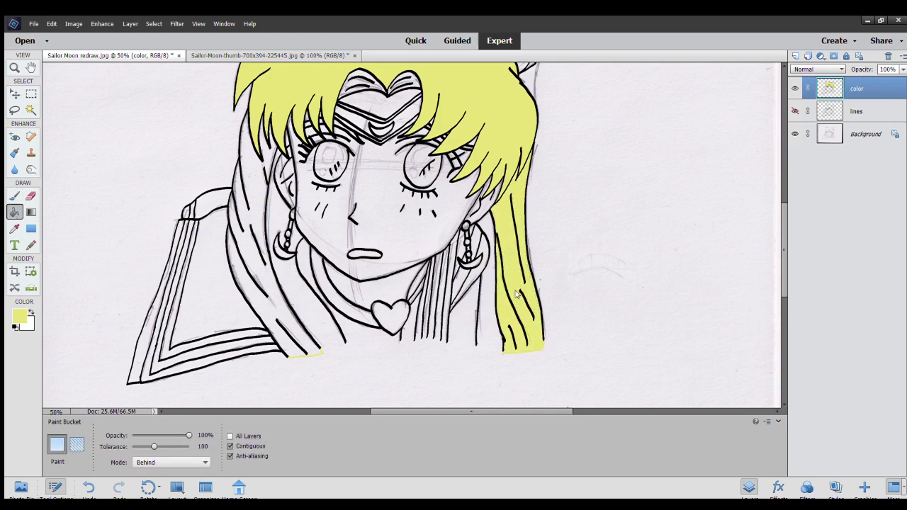
{"action": "left_click", "coordinate": [303, 333]}
Fill the head top between the buns and both buns' outer rings yellow.
{"action": "scroll", "coordinate": [306, 352], "scroll_direction": "up", "scroll_amount": 1}
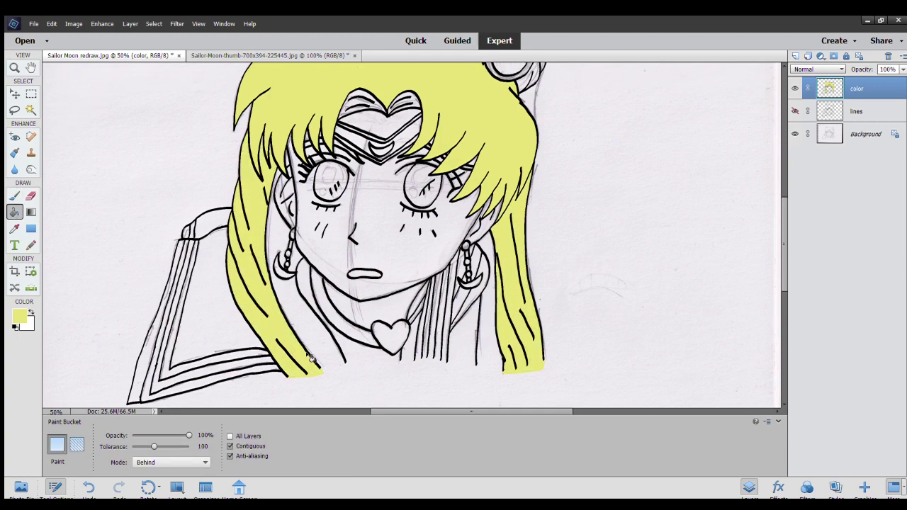
{"action": "scroll", "coordinate": [307, 353], "scroll_direction": "up", "scroll_amount": 1}
{"action": "scroll", "coordinate": [308, 356], "scroll_direction": "up", "scroll_amount": 1}
{"action": "scroll", "coordinate": [309, 358], "scroll_direction": "up", "scroll_amount": 1}
{"action": "scroll", "coordinate": [309, 358], "scroll_direction": "up", "scroll_amount": 1}
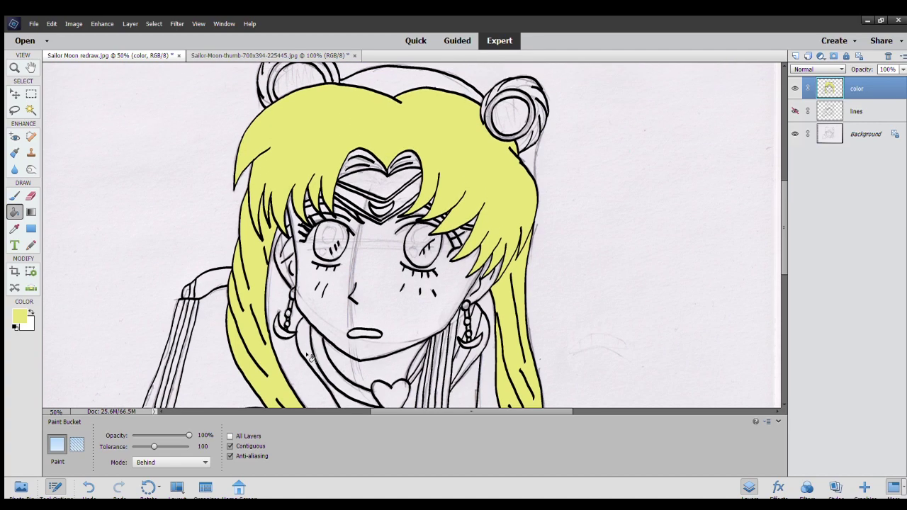
{"action": "scroll", "coordinate": [309, 358], "scroll_direction": "up", "scroll_amount": 1}
{"action": "scroll", "coordinate": [309, 358], "scroll_direction": "up", "scroll_amount": 1}
{"action": "left_click", "coordinate": [394, 107]}
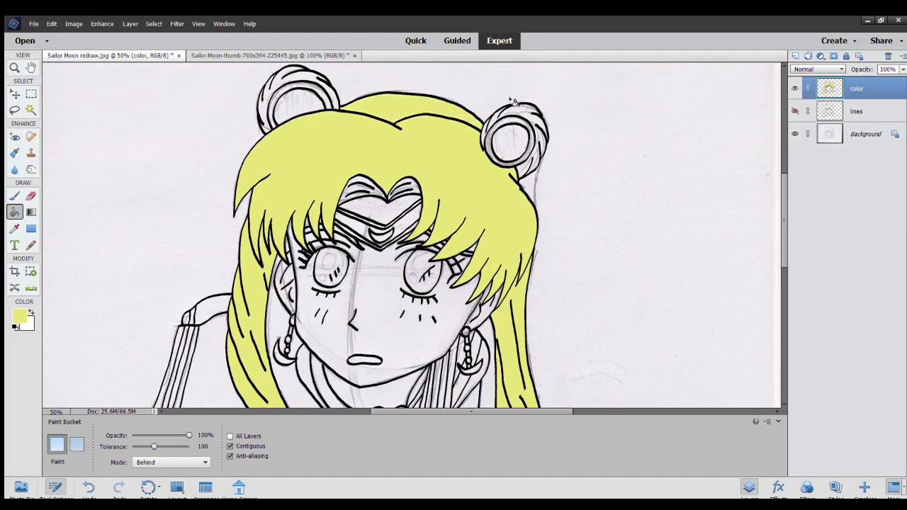
{"action": "left_click", "coordinate": [518, 111]}
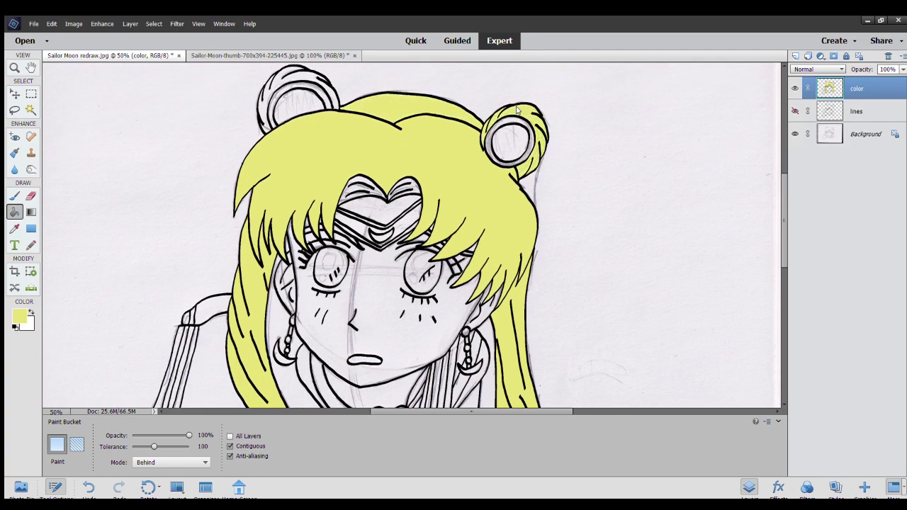
{"action": "left_click", "coordinate": [309, 78]}
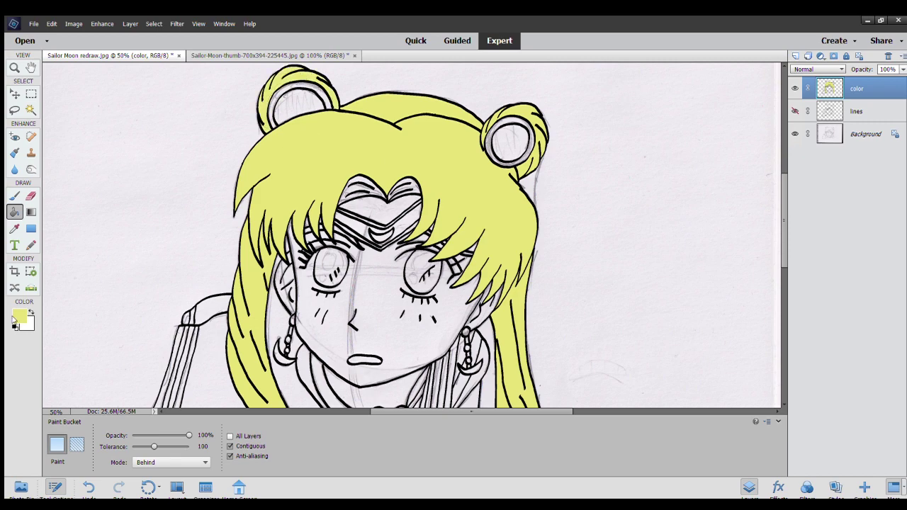
Fill both lobes of the heart-shaped bangs yellow and bring the face into view.
{"action": "key", "text": "i"}
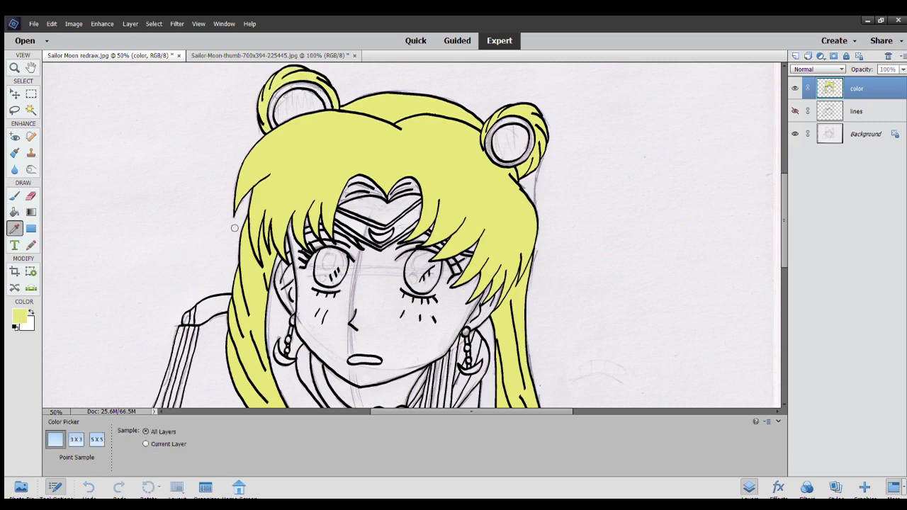
{"action": "key", "text": "k"}
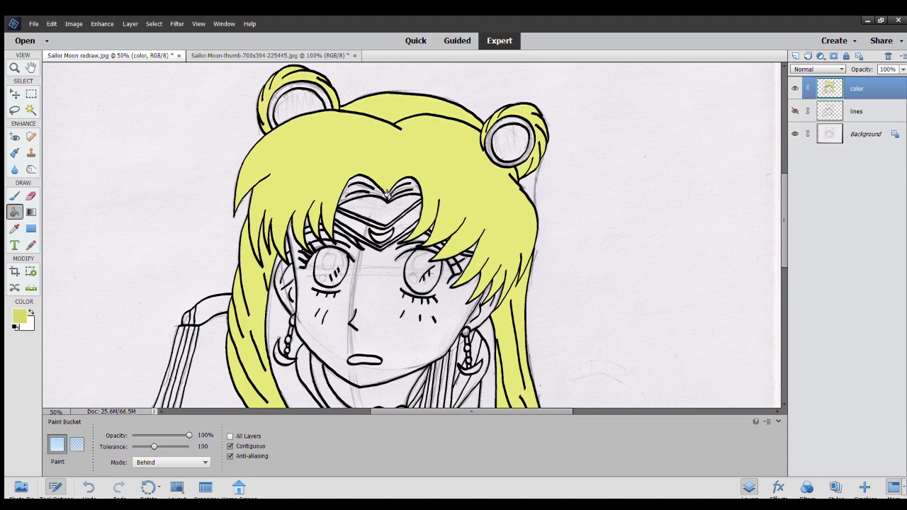
{"action": "left_click", "coordinate": [410, 188]}
{"action": "left_click", "coordinate": [370, 188]}
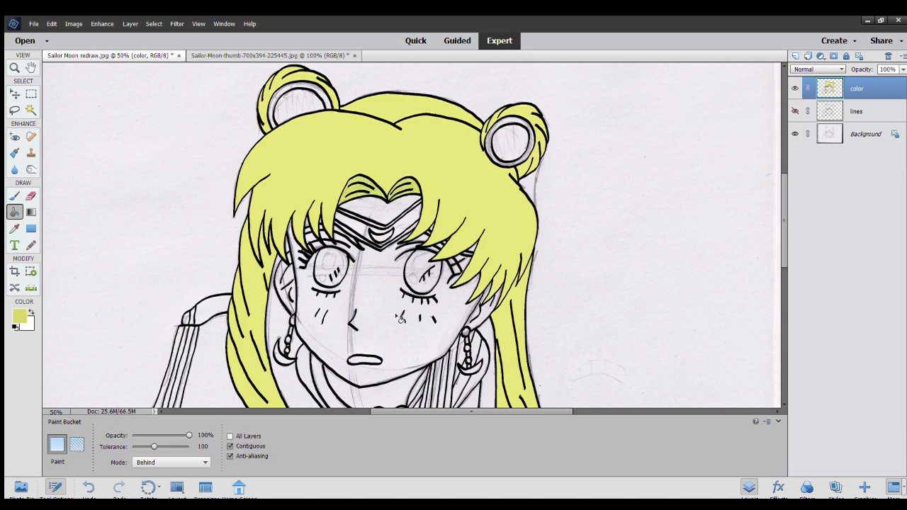
{"action": "scroll", "coordinate": [400, 318], "scroll_direction": "down", "scroll_amount": 1}
{"action": "scroll", "coordinate": [400, 318], "scroll_direction": "down", "scroll_amount": 2}
{"action": "scroll", "coordinate": [400, 318], "scroll_direction": "down", "scroll_amount": 1}
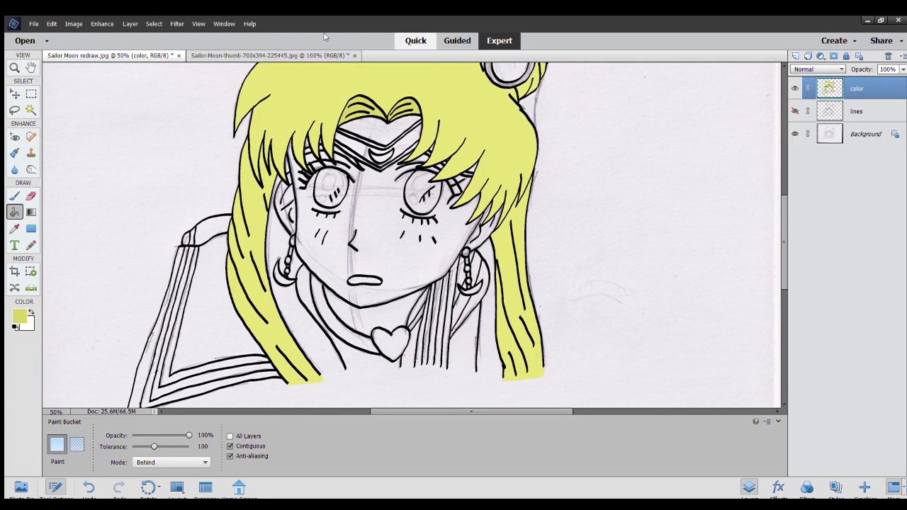
Sample skin pink from the reference face, try a pink face fill, then undo it.
{"action": "left_click", "coordinate": [307, 54]}
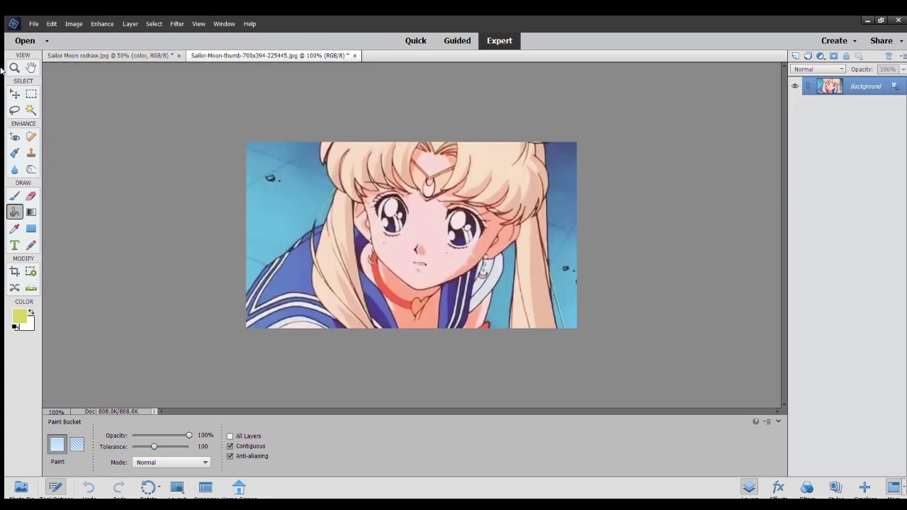
{"action": "left_click", "coordinate": [12, 230]}
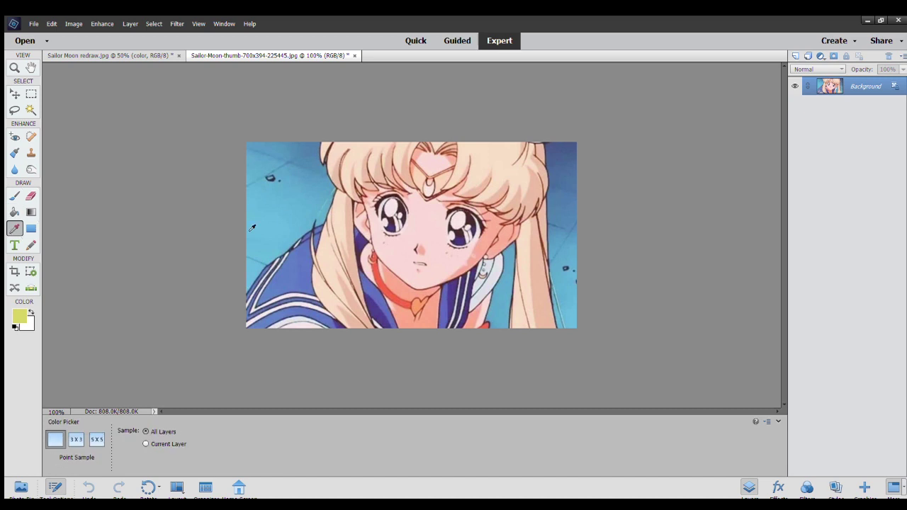
{"action": "left_click", "coordinate": [428, 225]}
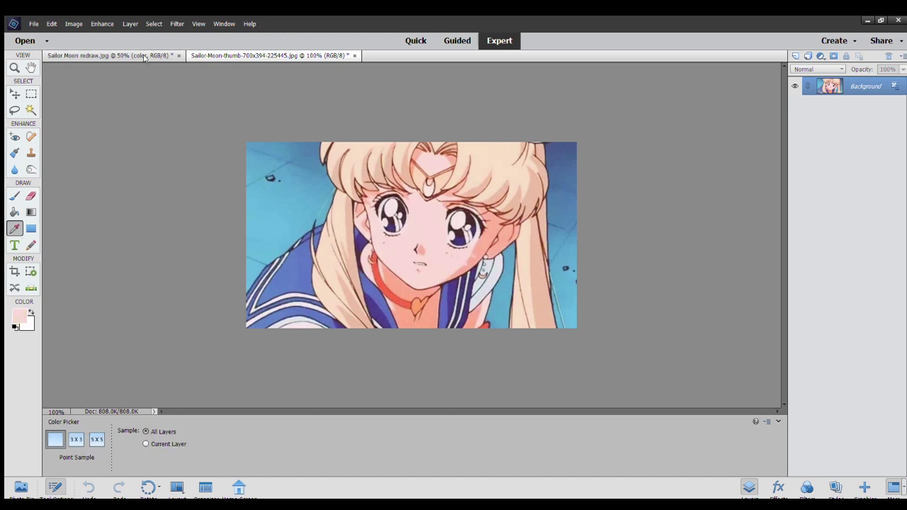
{"action": "left_click", "coordinate": [135, 57]}
{"action": "left_click", "coordinate": [15, 212]}
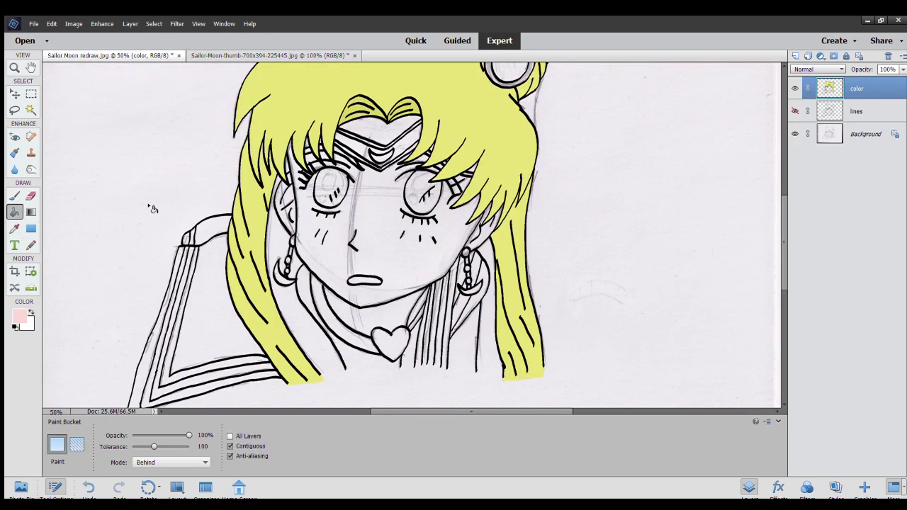
{"action": "left_click", "coordinate": [389, 241]}
{"action": "key", "text": "ctrl+z"}
Switch to white, brush white along the eye edges and fill the face white.
{"action": "left_click", "coordinate": [31, 312]}
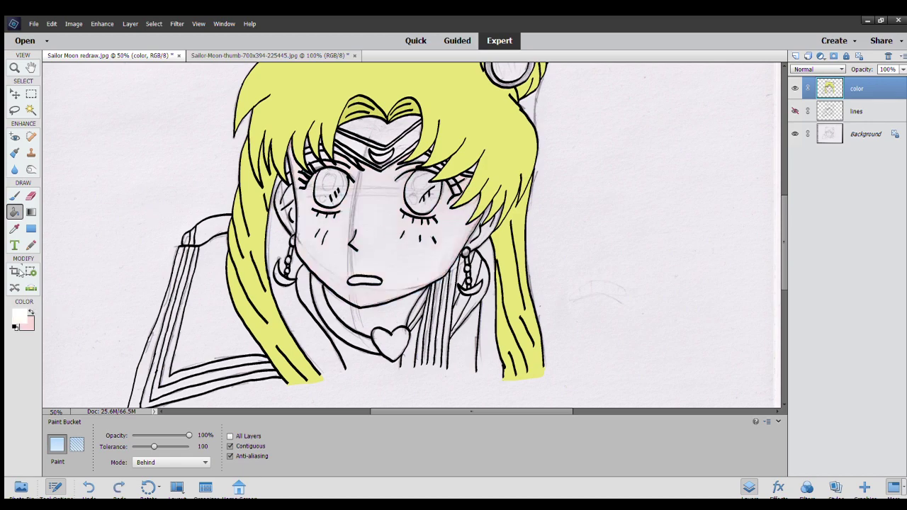
{"action": "left_click", "coordinate": [13, 197]}
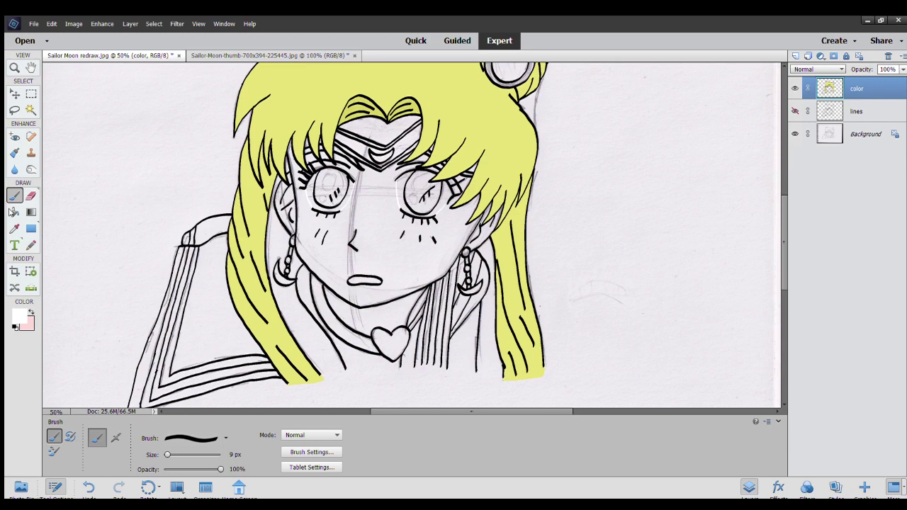
{"action": "left_click", "coordinate": [14, 212]}
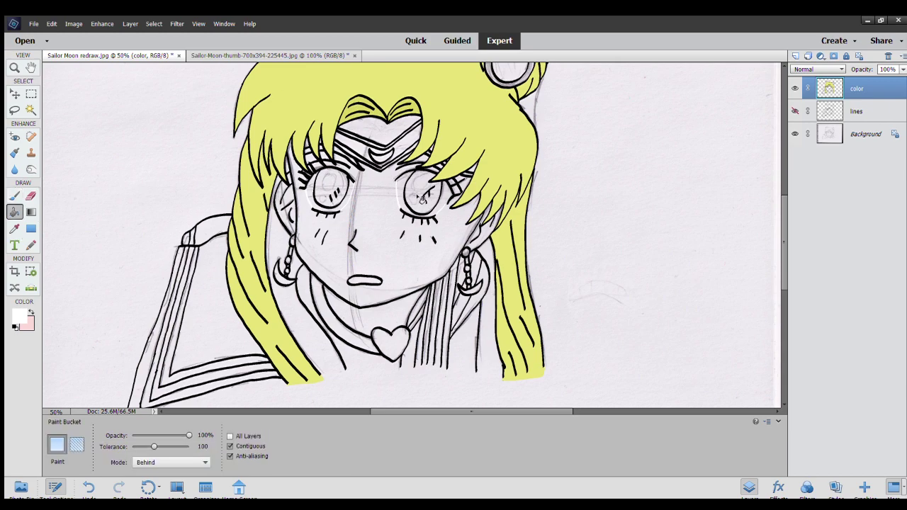
{"action": "left_click", "coordinate": [307, 189]}
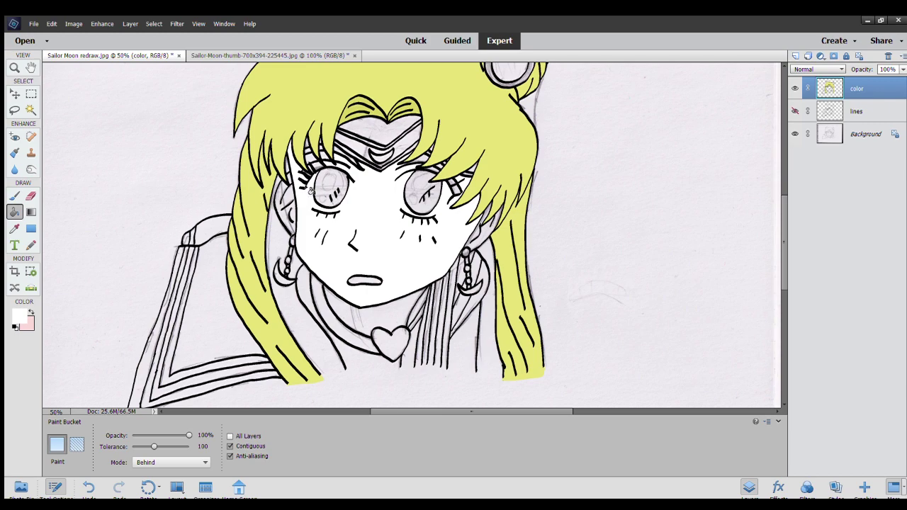
Undo the white face, zoom to 100% and fill both eye whites with white.
{"action": "key", "text": "ctrl+z"}
{"action": "key", "text": "ctrl+alt+0"}
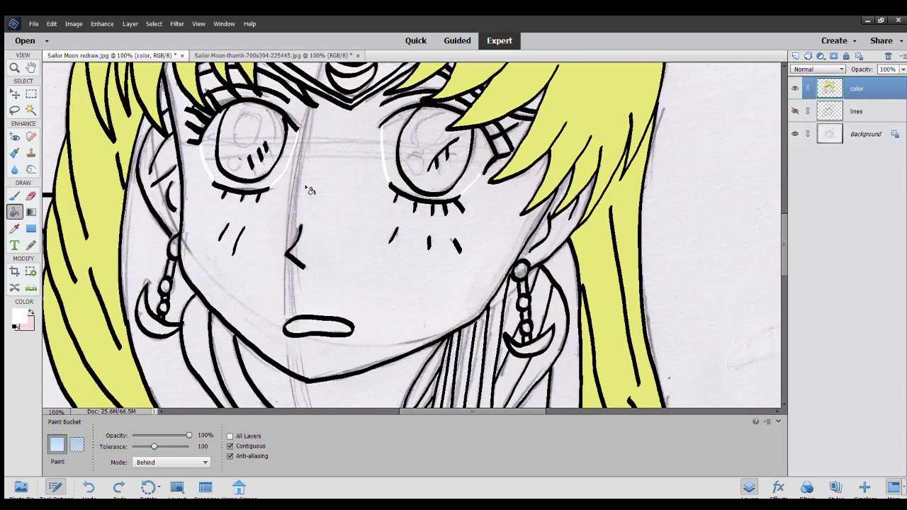
{"action": "left_click", "coordinate": [16, 195]}
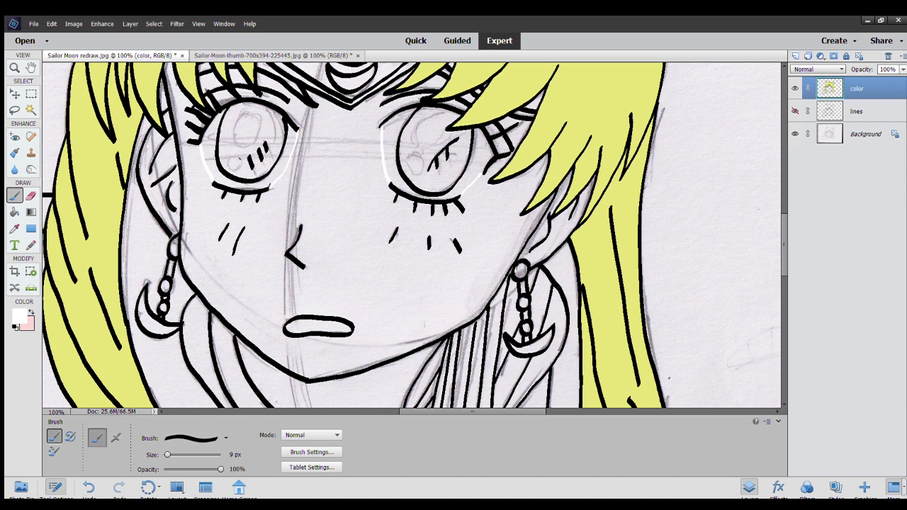
{"action": "left_click", "coordinate": [14, 212]}
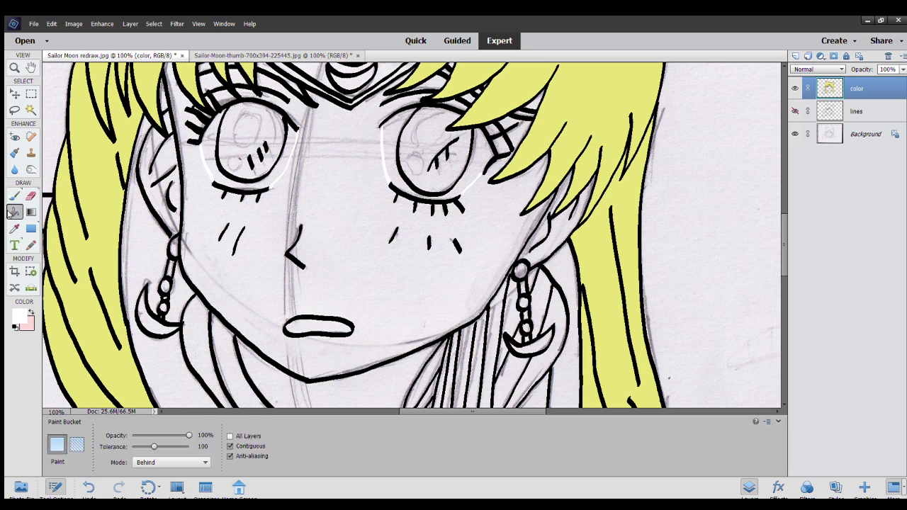
{"action": "left_click", "coordinate": [212, 150]}
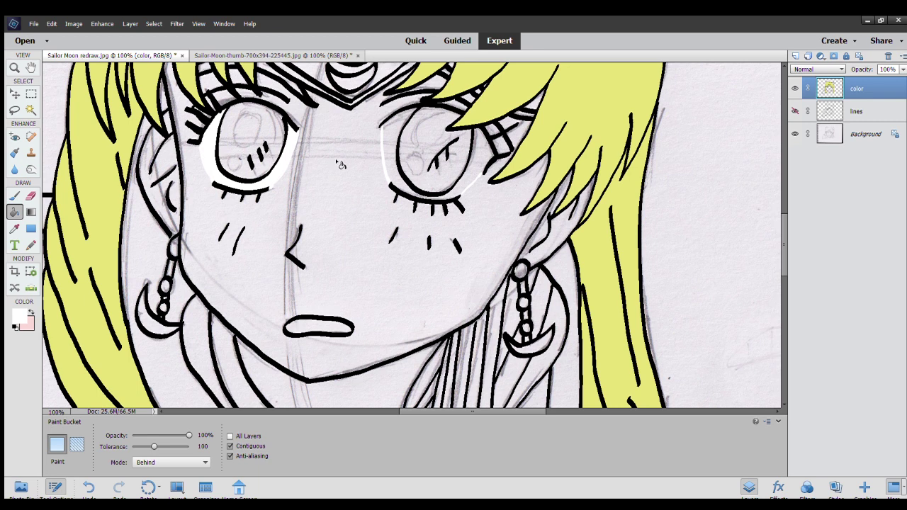
{"action": "left_click", "coordinate": [386, 159]}
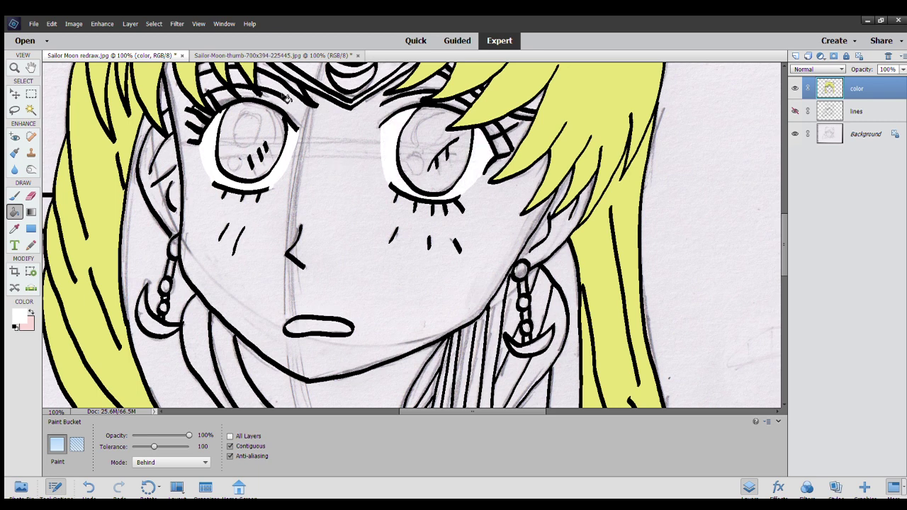
{"action": "left_click", "coordinate": [30, 313]}
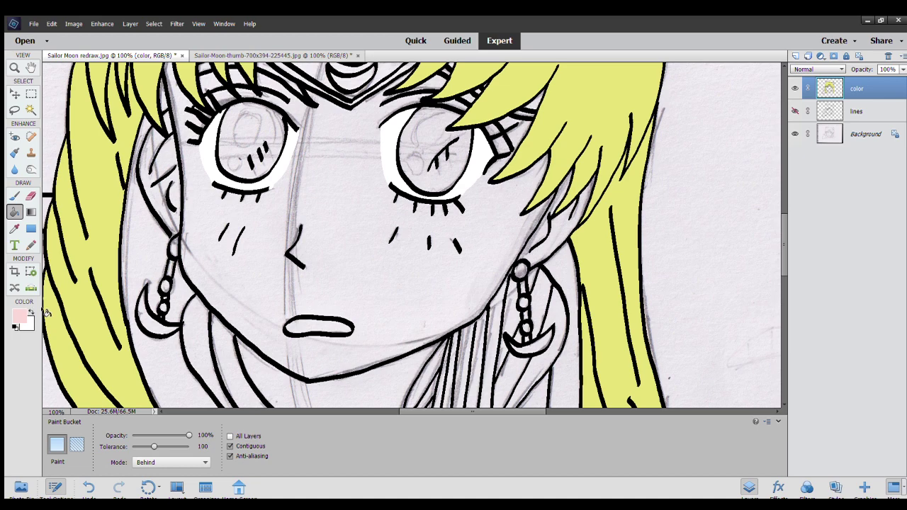
Fill the face skin pink, compare it with the reference, then undo it.
{"action": "left_click", "coordinate": [213, 282]}
{"action": "scroll", "coordinate": [215, 284], "scroll_direction": "down", "scroll_amount": 2}
{"action": "scroll", "coordinate": [215, 284], "scroll_direction": "up", "scroll_amount": 4}
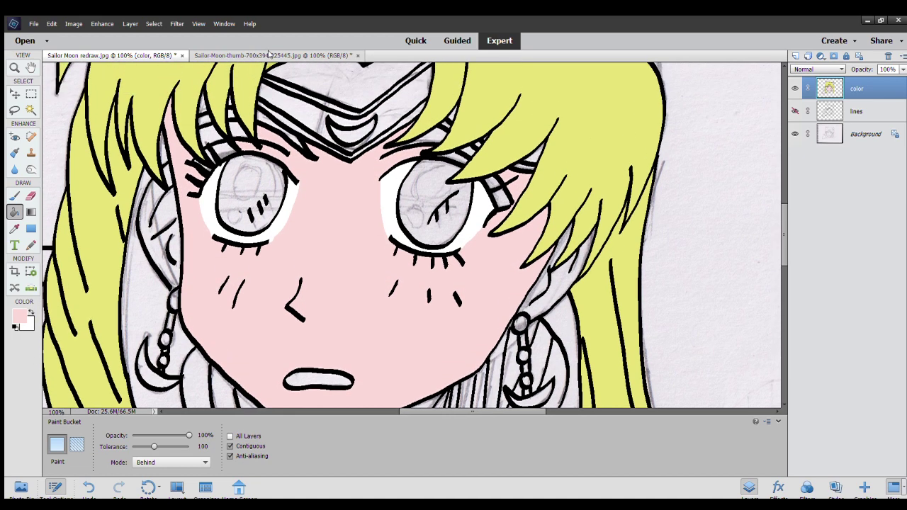
{"action": "left_click", "coordinate": [270, 55]}
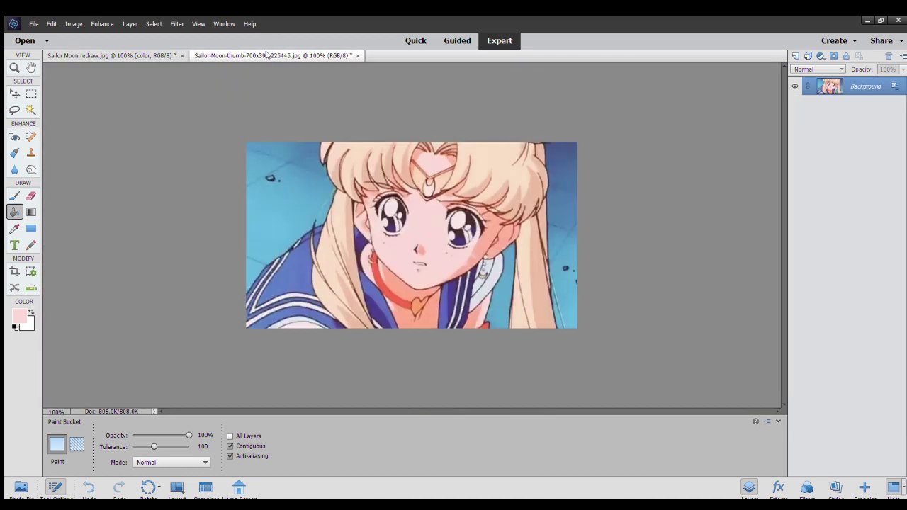
{"action": "left_click", "coordinate": [150, 56]}
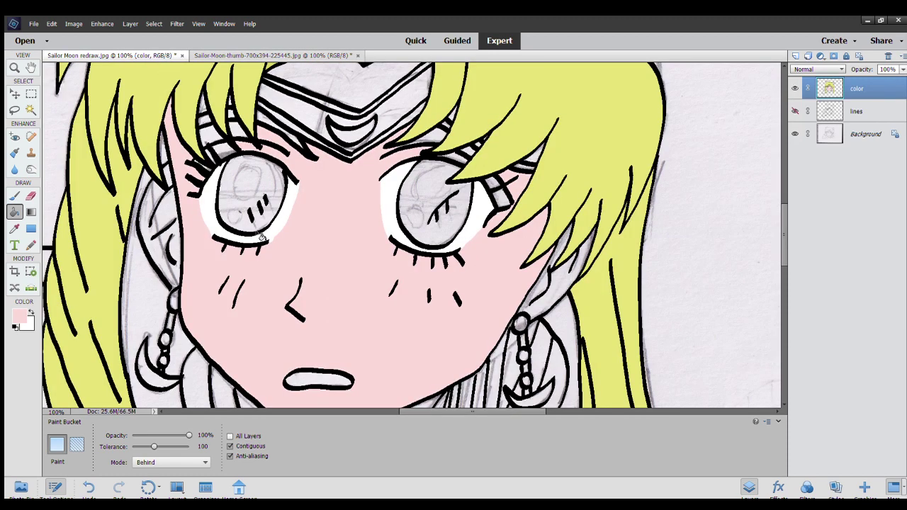
{"action": "key", "text": "ctrl+z"}
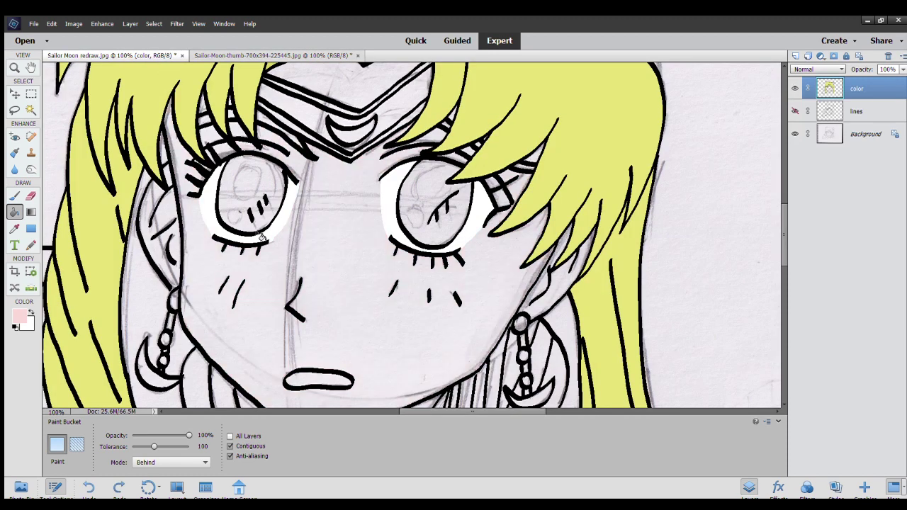
Re-sample a new skin pink and fill the face with it.
{"action": "key", "text": "i"}
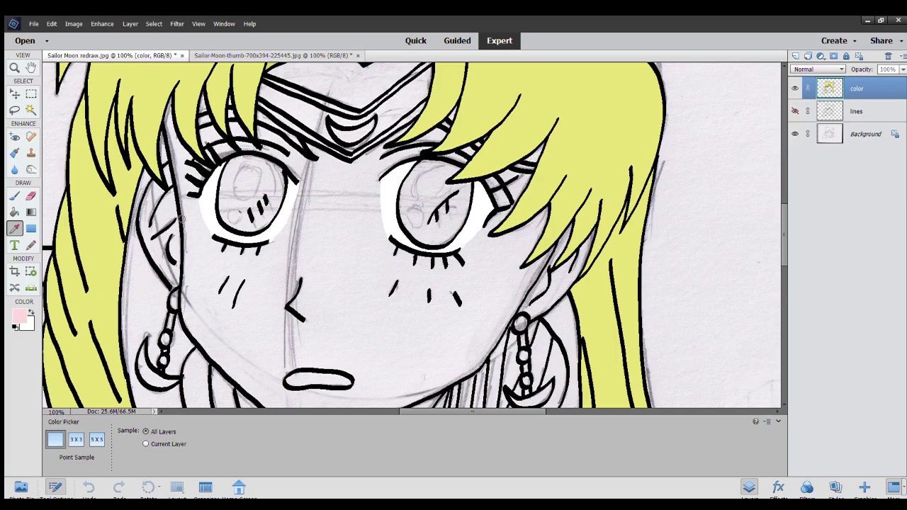
{"action": "key", "text": "k"}
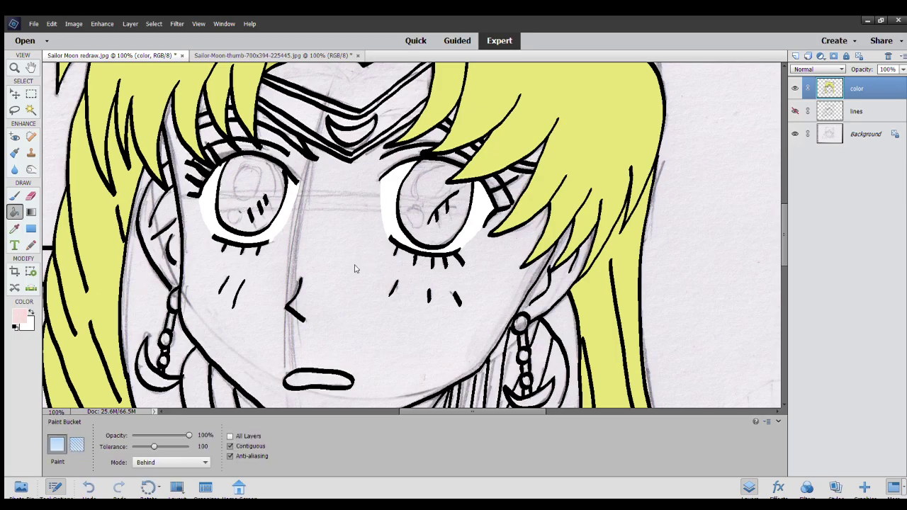
{"action": "left_click", "coordinate": [360, 269]}
{"action": "scroll", "coordinate": [399, 106], "scroll_direction": "up", "scroll_amount": 1}
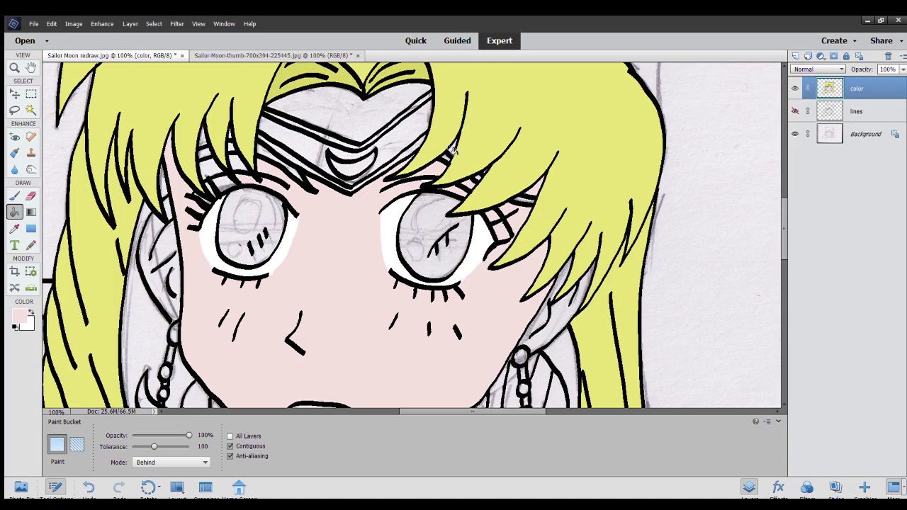
Zoom out and fill the forehead under the tiara pink, undoing a stray gap fill.
{"action": "scroll", "coordinate": [450, 148], "scroll_direction": "up", "scroll_amount": 3}
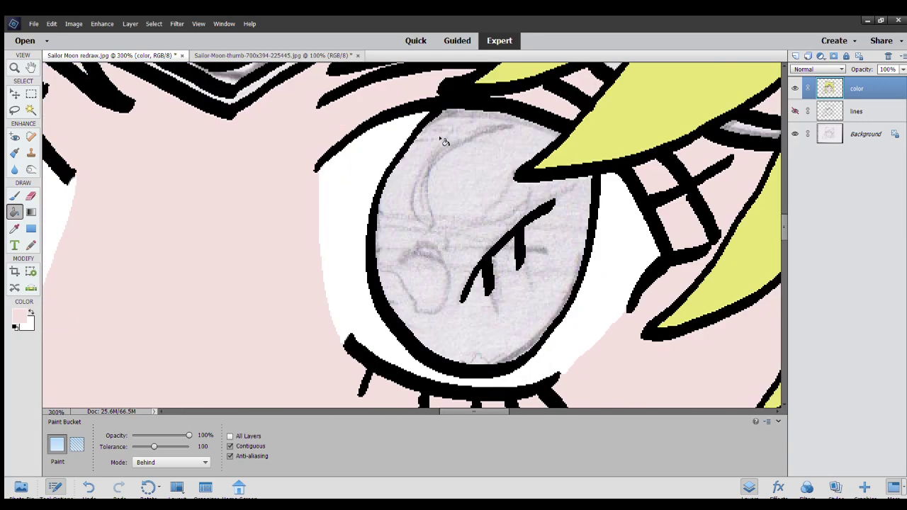
{"action": "scroll", "coordinate": [515, 202], "scroll_direction": "up", "scroll_amount": 1}
{"action": "scroll", "coordinate": [516, 202], "scroll_direction": "up", "scroll_amount": 1}
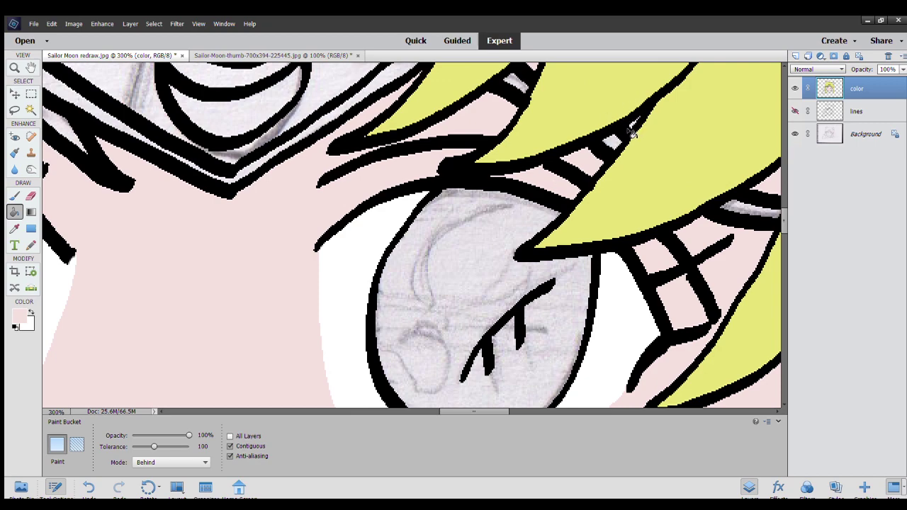
{"action": "scroll", "coordinate": [642, 188], "scroll_direction": "up", "scroll_amount": 1}
{"action": "scroll", "coordinate": [647, 193], "scroll_direction": "up", "scroll_amount": 1}
{"action": "scroll", "coordinate": [647, 193], "scroll_direction": "up", "scroll_amount": 1}
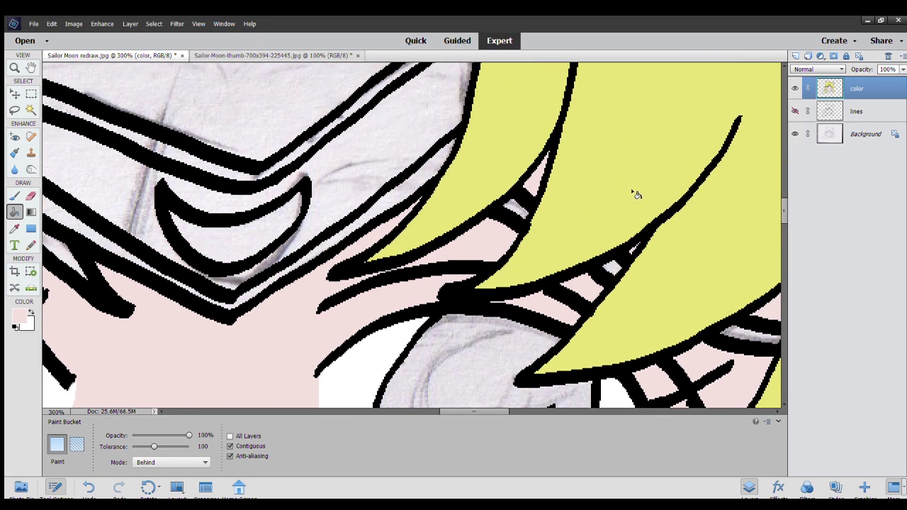
{"action": "key", "text": "ctrl+minus"}
{"action": "key", "text": "ctrl+minus"}
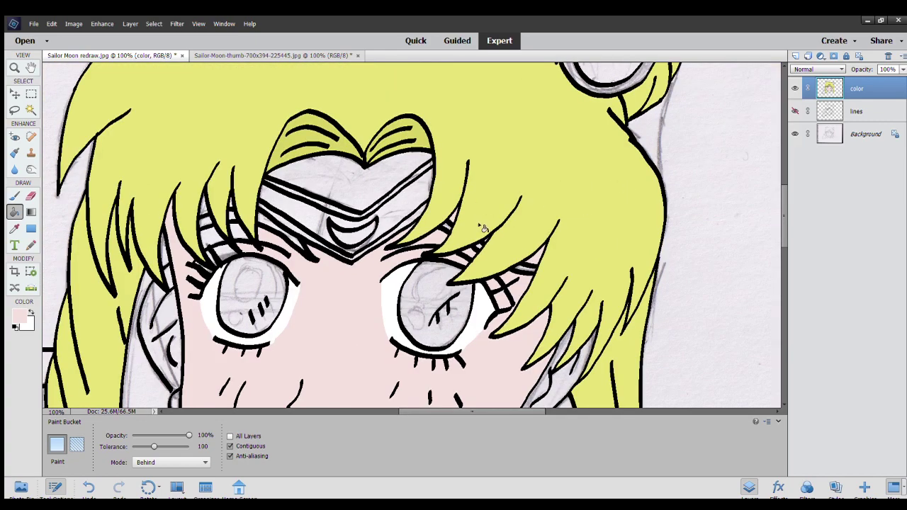
{"action": "left_click", "coordinate": [348, 177]}
{"action": "scroll", "coordinate": [227, 298], "scroll_direction": "down", "scroll_amount": 1}
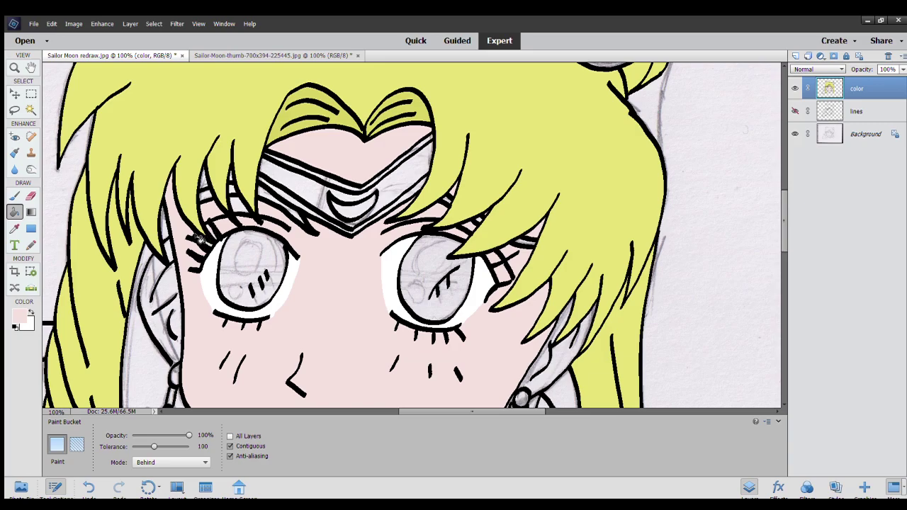
{"action": "left_click", "coordinate": [162, 275]}
{"action": "key", "text": "ctrl+z"}
Try white and sampled black, then return to pale pink on the Paint Bucket.
{"action": "scroll", "coordinate": [345, 151], "scroll_direction": "down", "scroll_amount": 2}
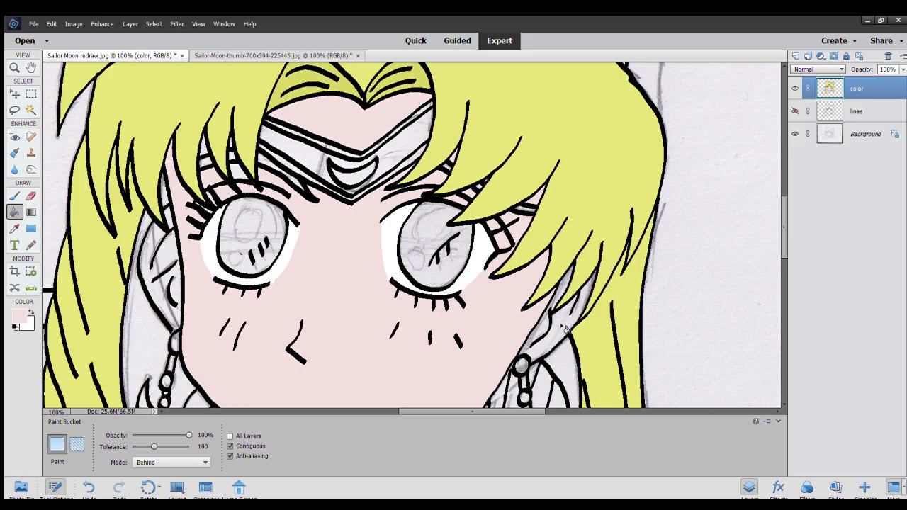
{"action": "scroll", "coordinate": [551, 378], "scroll_direction": "down", "scroll_amount": 3}
{"action": "scroll", "coordinate": [551, 378], "scroll_direction": "down", "scroll_amount": 4}
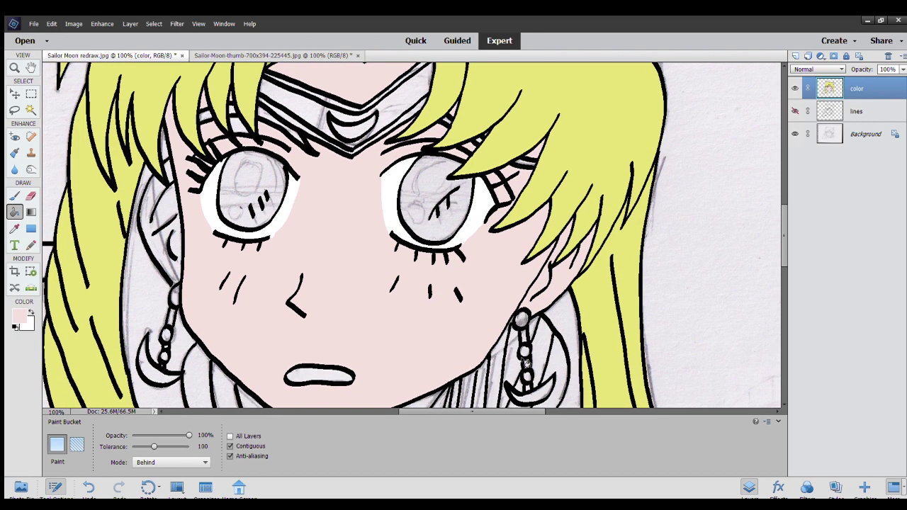
{"action": "scroll", "coordinate": [312, 326], "scroll_direction": "up", "scroll_amount": 3}
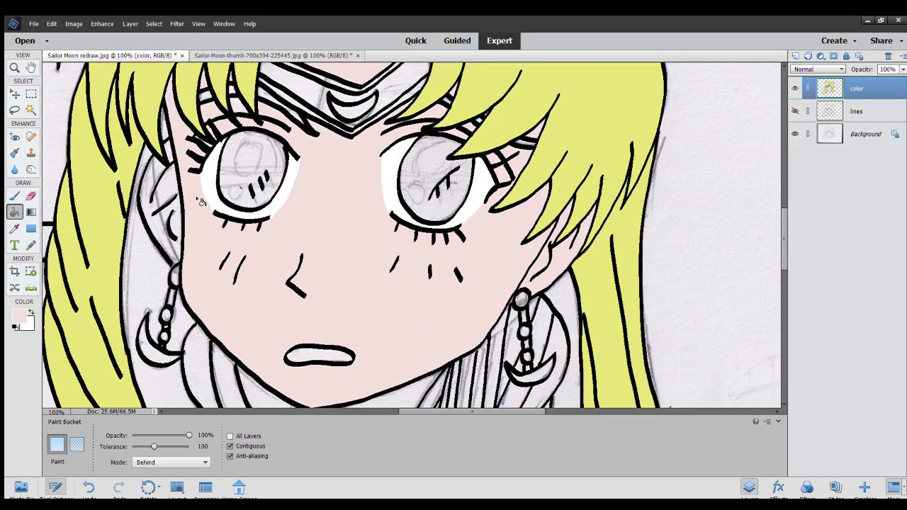
{"action": "left_click", "coordinate": [30, 311]}
{"action": "key", "text": "i"}
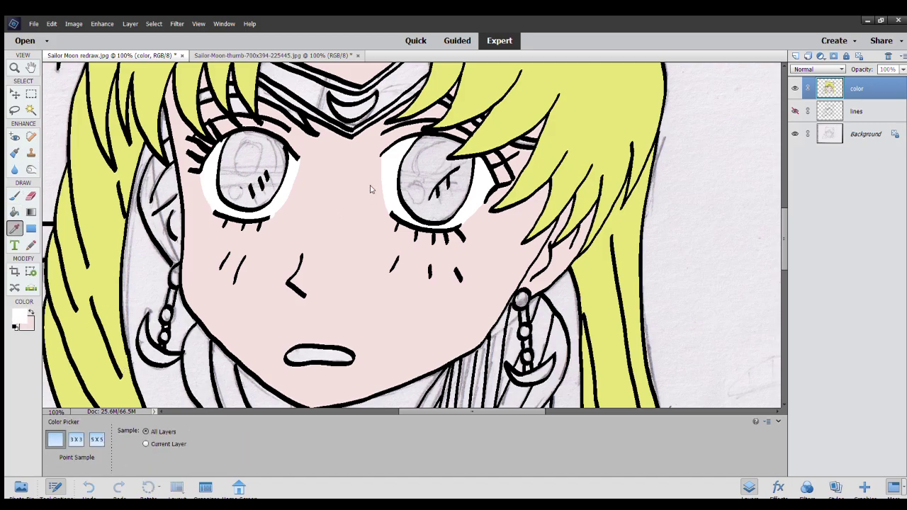
{"action": "left_click", "coordinate": [14, 197]}
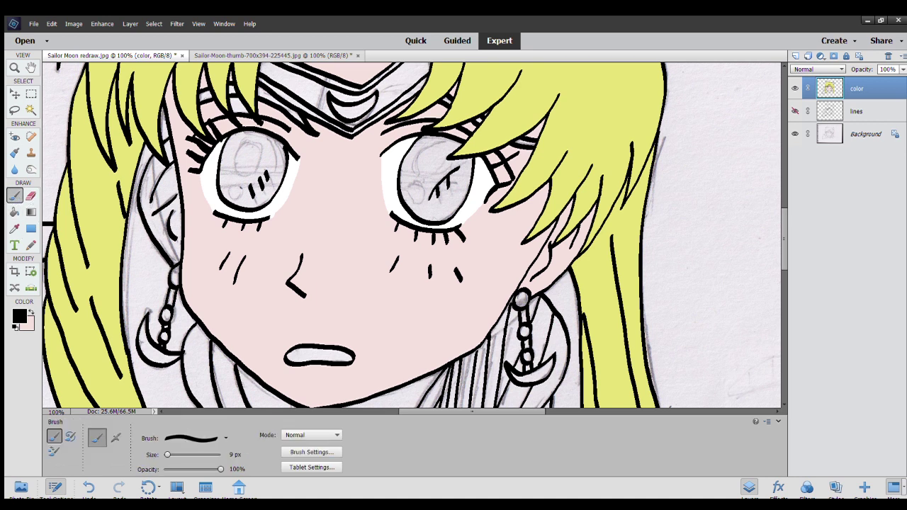
{"action": "left_click", "coordinate": [13, 212]}
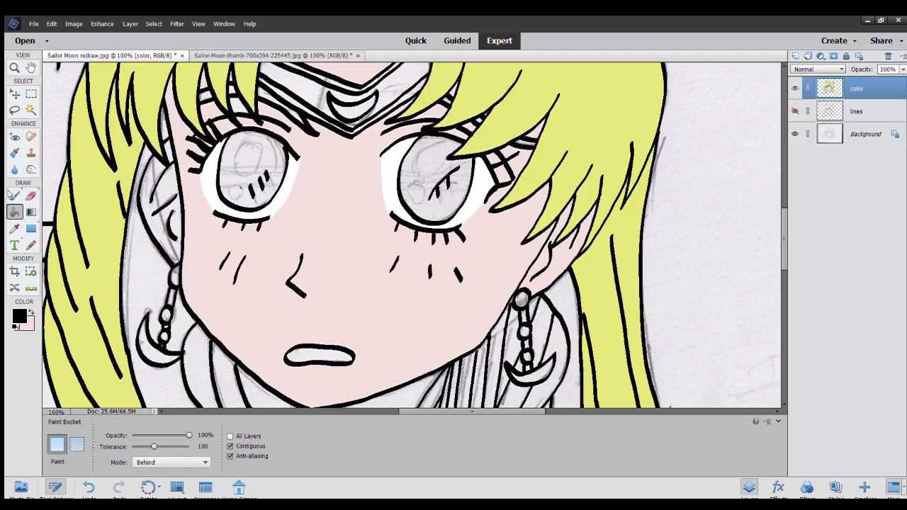
{"action": "left_click", "coordinate": [11, 195]}
{"action": "left_click", "coordinate": [32, 312]}
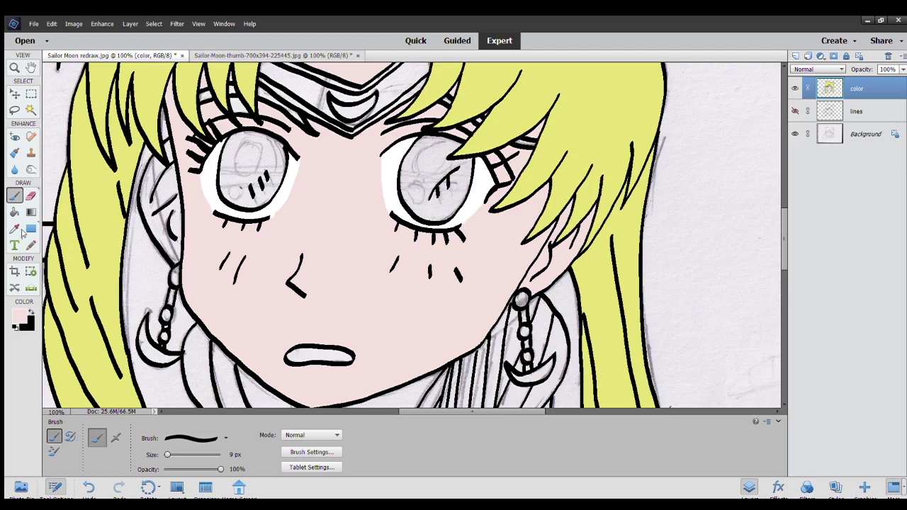
{"action": "key", "text": "k"}
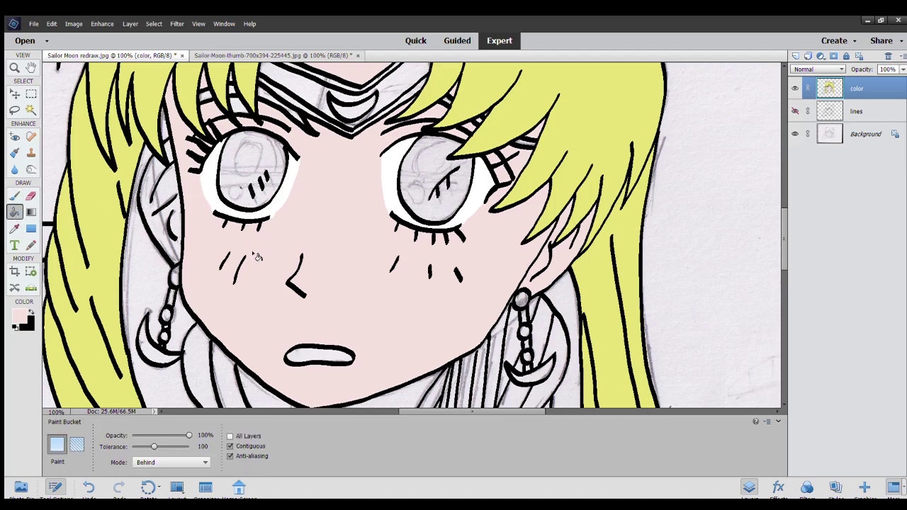
Scroll through the drawing to check the pink-filled face.
{"action": "scroll", "coordinate": [234, 241], "scroll_direction": "up", "scroll_amount": 1}
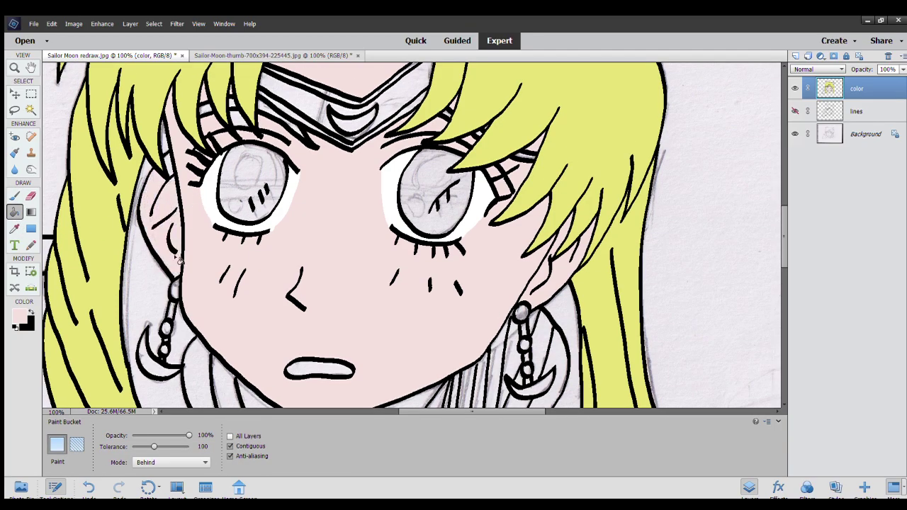
{"action": "scroll", "coordinate": [252, 378], "scroll_direction": "down", "scroll_amount": 1}
{"action": "scroll", "coordinate": [253, 377], "scroll_direction": "down", "scroll_amount": 2}
{"action": "scroll", "coordinate": [260, 374], "scroll_direction": "down", "scroll_amount": 3}
{"action": "scroll", "coordinate": [272, 374], "scroll_direction": "down", "scroll_amount": 2}
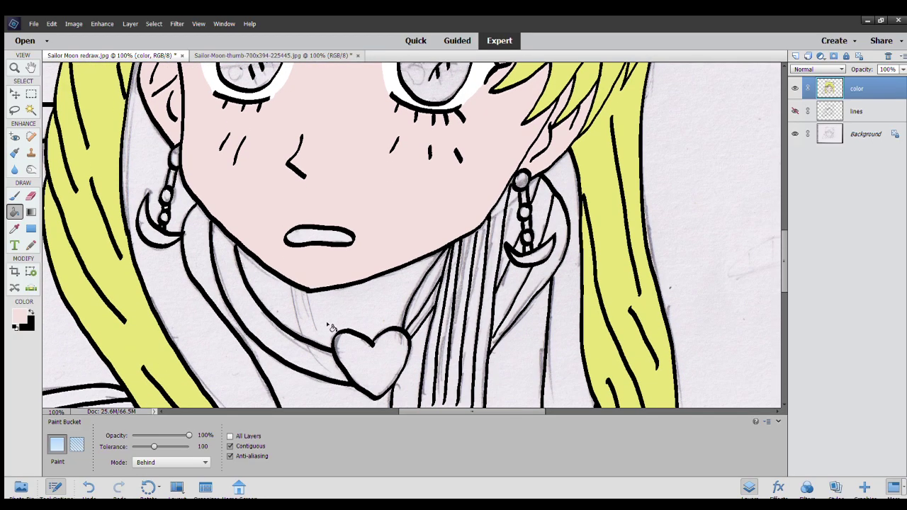
{"action": "scroll", "coordinate": [355, 329], "scroll_direction": "down", "scroll_amount": 1}
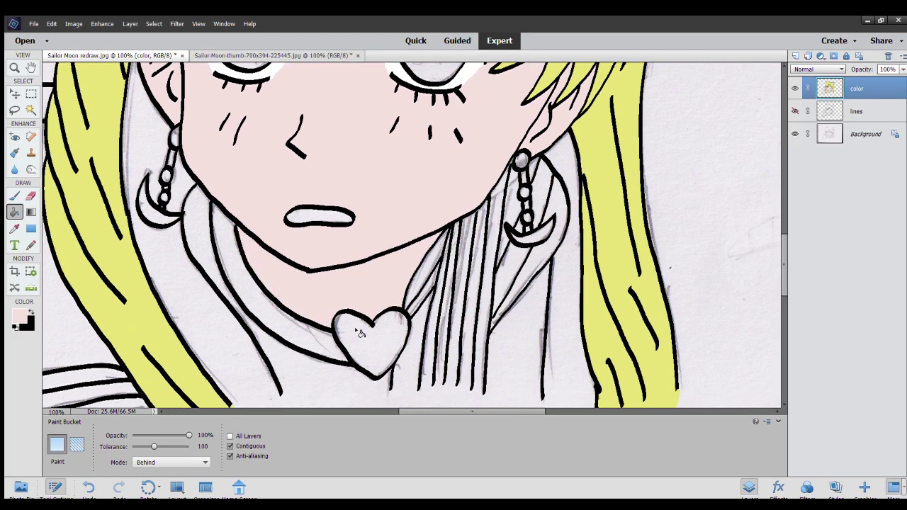
{"action": "scroll", "coordinate": [362, 335], "scroll_direction": "down", "scroll_amount": 3}
{"action": "scroll", "coordinate": [362, 335], "scroll_direction": "up", "scroll_amount": 2}
{"action": "scroll", "coordinate": [361, 334], "scroll_direction": "up", "scroll_amount": 1}
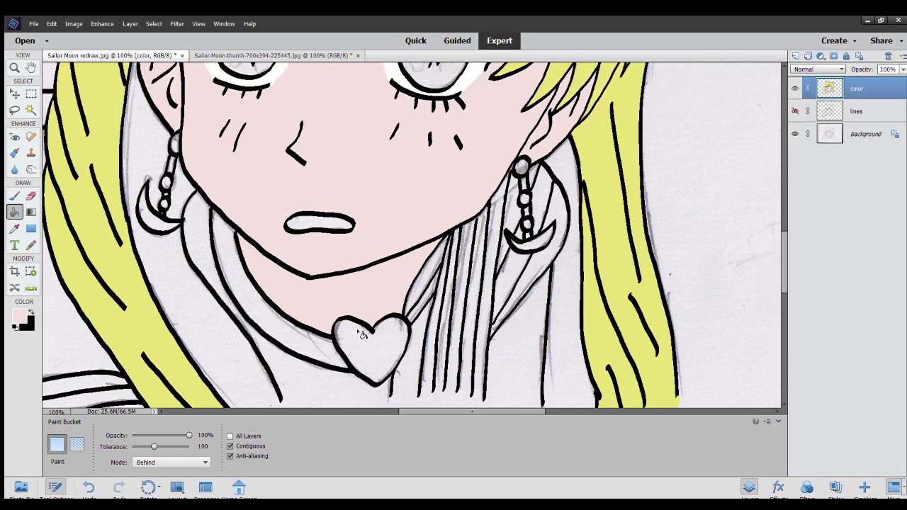
{"action": "scroll", "coordinate": [361, 334], "scroll_direction": "up", "scroll_amount": 2}
{"action": "scroll", "coordinate": [361, 334], "scroll_direction": "up", "scroll_amount": 2}
{"action": "scroll", "coordinate": [357, 330], "scroll_direction": "up", "scroll_amount": 1}
{"action": "scroll", "coordinate": [354, 326], "scroll_direction": "up", "scroll_amount": 3}
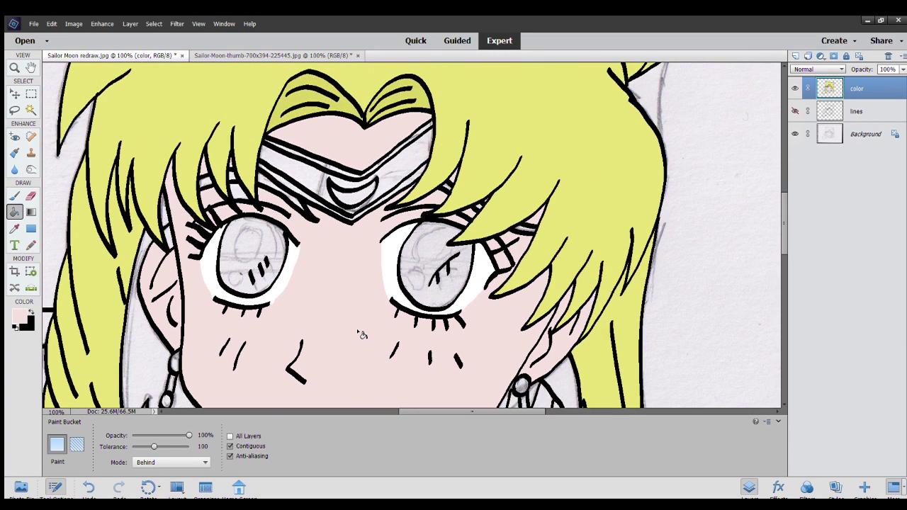
{"action": "scroll", "coordinate": [352, 324], "scroll_direction": "up", "scroll_amount": 4}
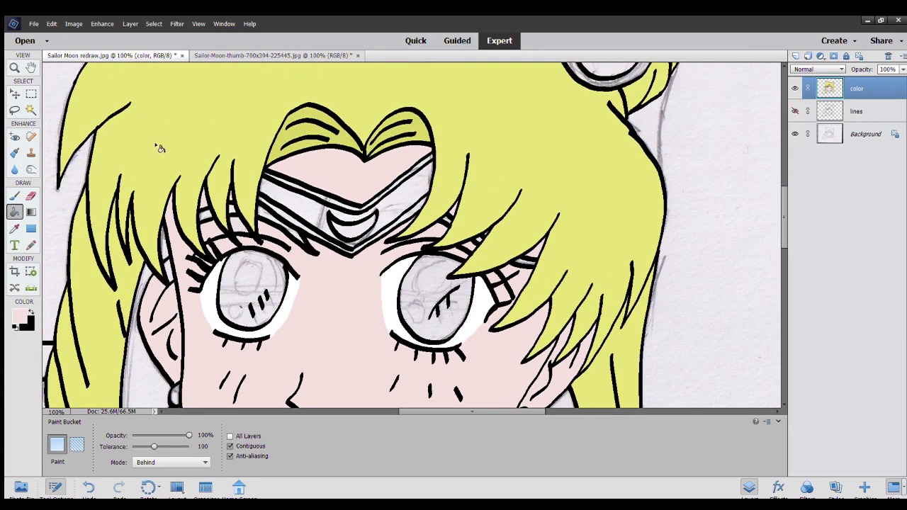
Sample the hair yellow and fill the leftover hair gap beside the right eye.
{"action": "left_click", "coordinate": [15, 227]}
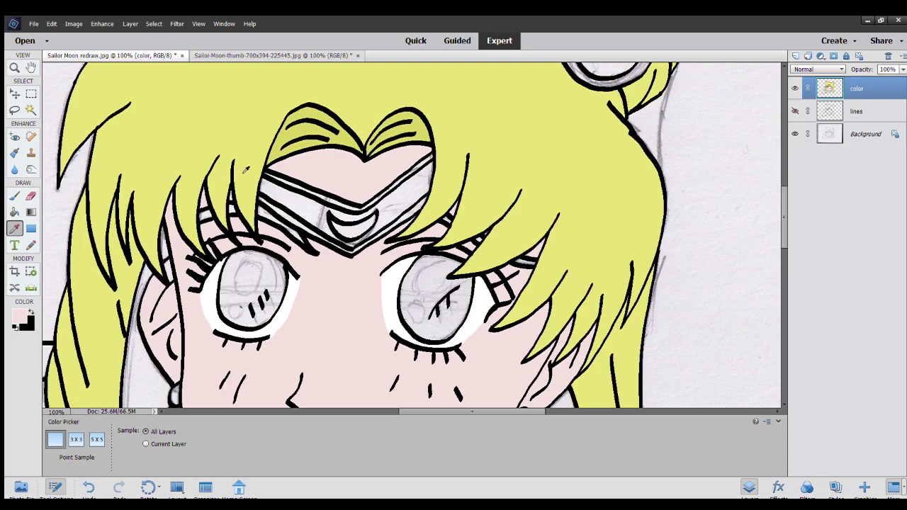
{"action": "left_click", "coordinate": [273, 150]}
{"action": "left_click", "coordinate": [16, 212]}
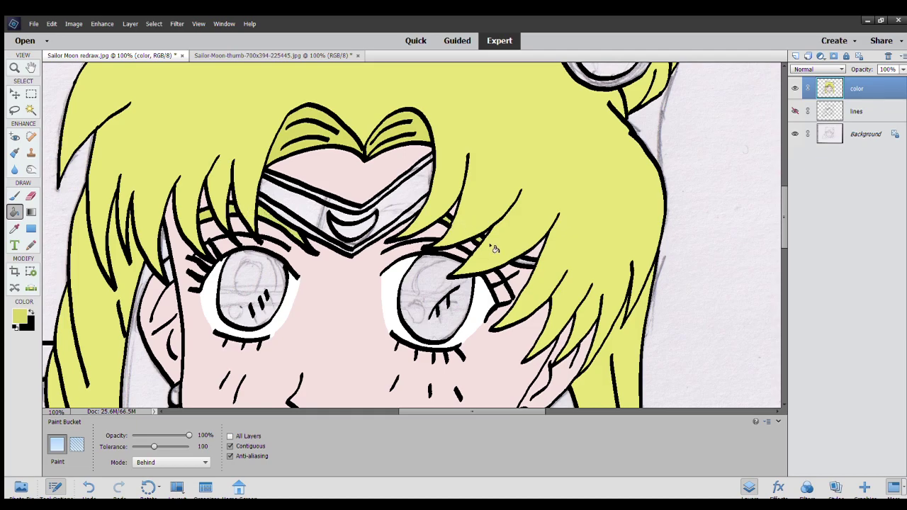
{"action": "left_click", "coordinate": [523, 261]}
Scroll down and bring up the anime reference image with the Color Picker active.
{"action": "scroll", "coordinate": [502, 348], "scroll_direction": "down", "scroll_amount": 1}
{"action": "scroll", "coordinate": [501, 348], "scroll_direction": "down", "scroll_amount": 2}
{"action": "scroll", "coordinate": [499, 348], "scroll_direction": "down", "scroll_amount": 2}
{"action": "scroll", "coordinate": [498, 347], "scroll_direction": "down", "scroll_amount": 2}
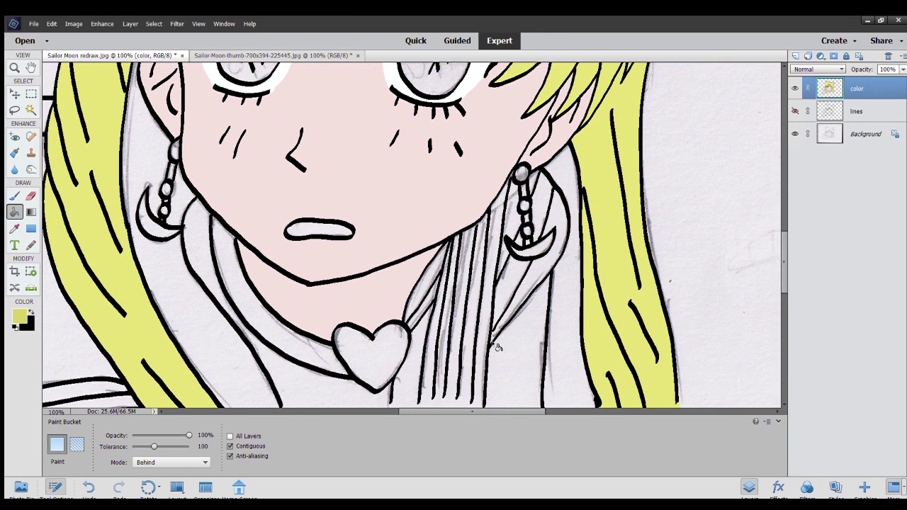
{"action": "scroll", "coordinate": [499, 347], "scroll_direction": "down", "scroll_amount": 1}
{"action": "scroll", "coordinate": [498, 347], "scroll_direction": "down", "scroll_amount": 1}
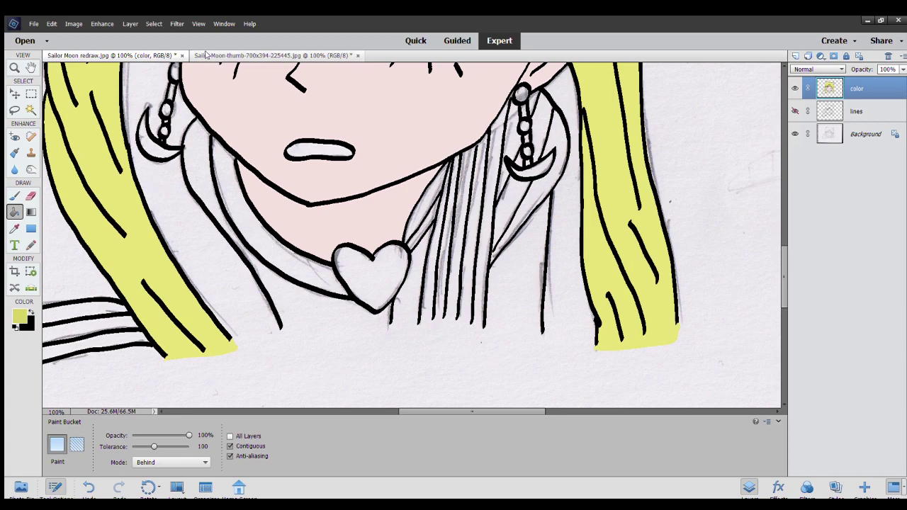
{"action": "left_click", "coordinate": [205, 54]}
{"action": "left_click", "coordinate": [14, 228]}
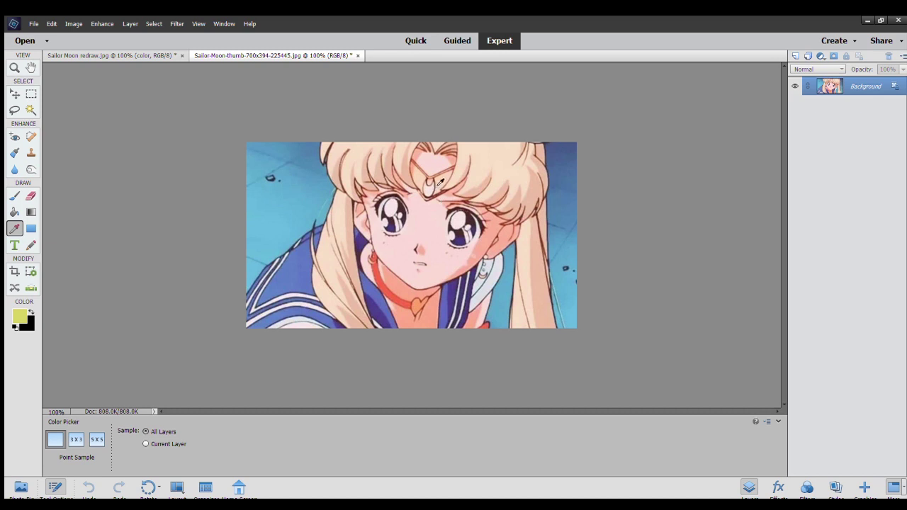
Pick the peach skin tone from the reference face, then check it against the line art.
{"action": "left_click", "coordinate": [439, 184]}
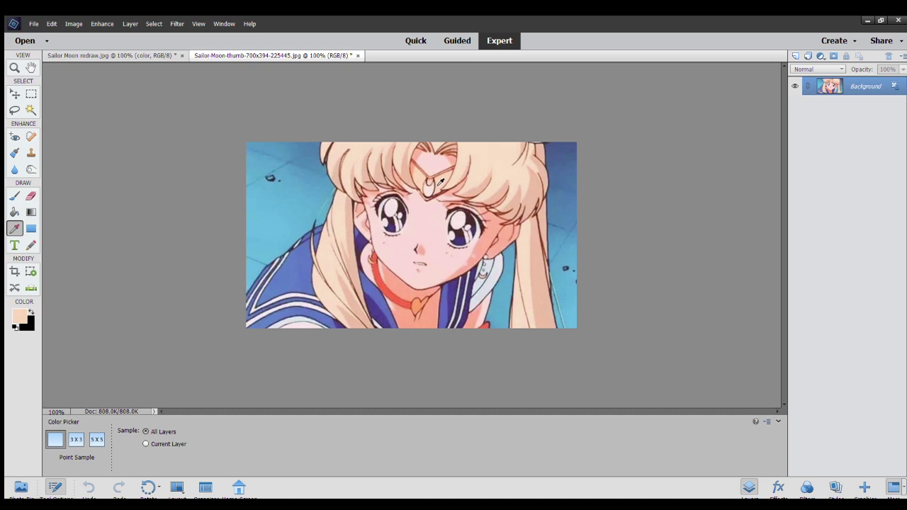
{"action": "left_click", "coordinate": [150, 56]}
{"action": "scroll", "coordinate": [20, 291], "scroll_direction": "up", "scroll_amount": 2}
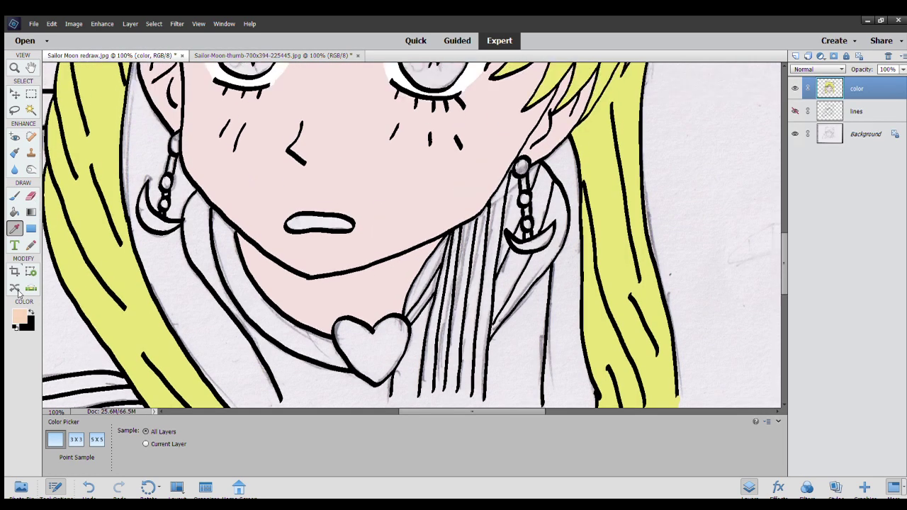
{"action": "scroll", "coordinate": [19, 290], "scroll_direction": "up", "scroll_amount": 2}
{"action": "scroll", "coordinate": [20, 291], "scroll_direction": "up", "scroll_amount": 2}
{"action": "scroll", "coordinate": [22, 292], "scroll_direction": "up", "scroll_amount": 2}
{"action": "scroll", "coordinate": [20, 290], "scroll_direction": "up", "scroll_amount": 1}
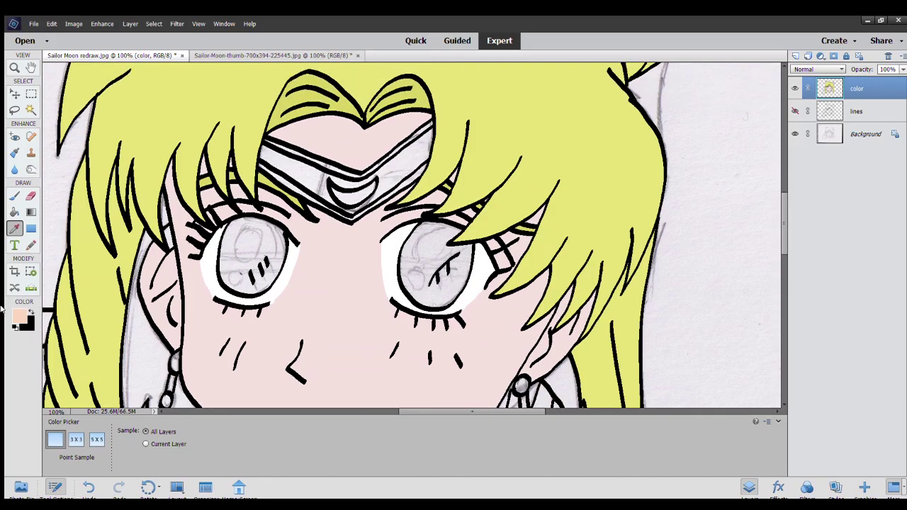
{"action": "left_click", "coordinate": [245, 56]}
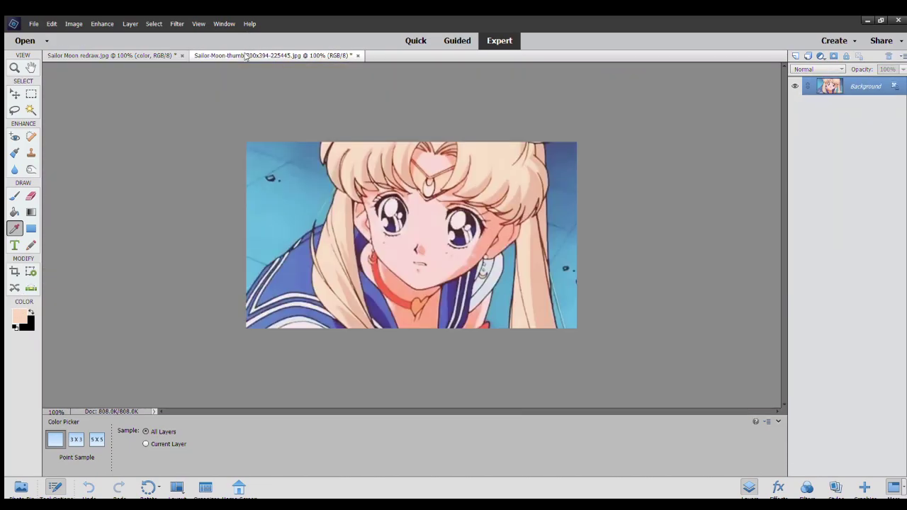
{"action": "left_click", "coordinate": [137, 56]}
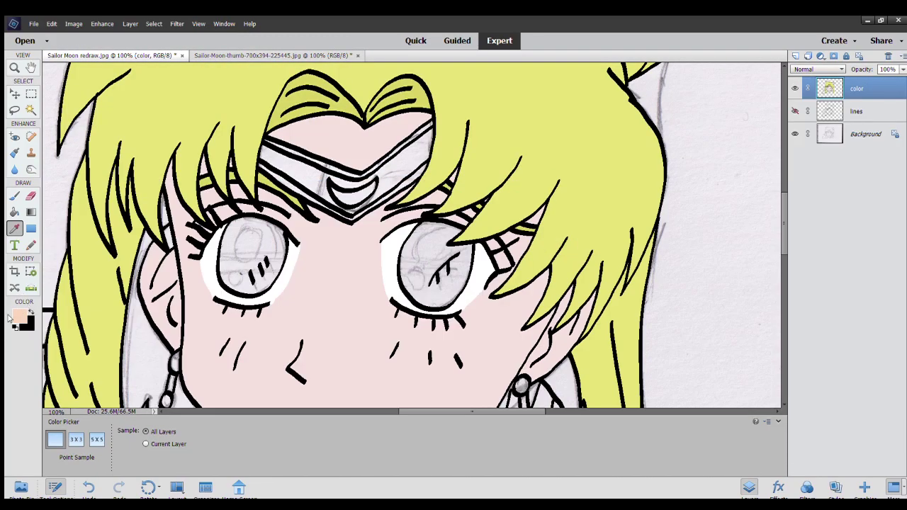
Sample a bright yellow and fill the tiara band with it.
{"action": "left_click", "coordinate": [283, 221]}
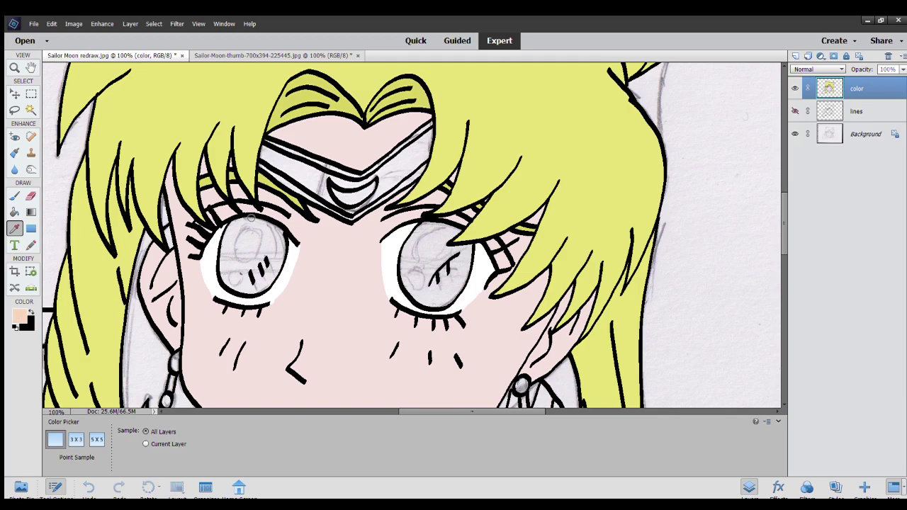
{"action": "left_click", "coordinate": [265, 183]}
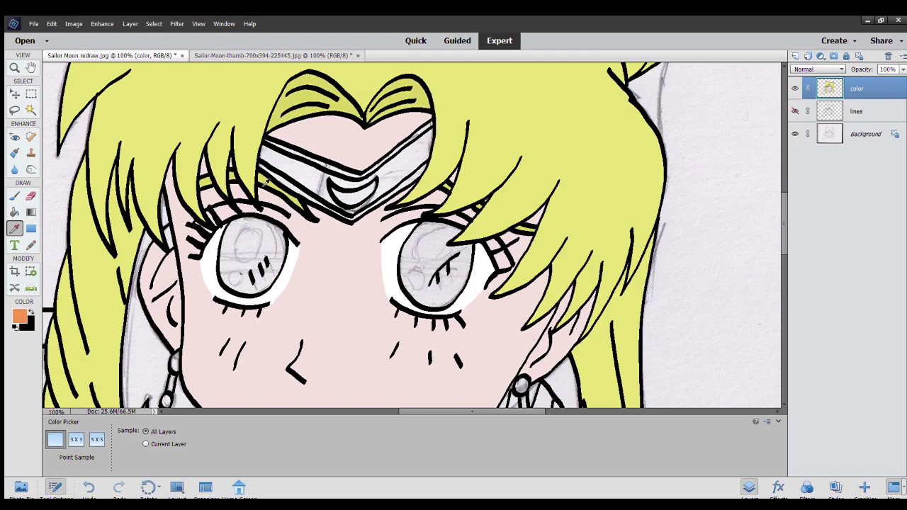
{"action": "left_click", "coordinate": [228, 56]}
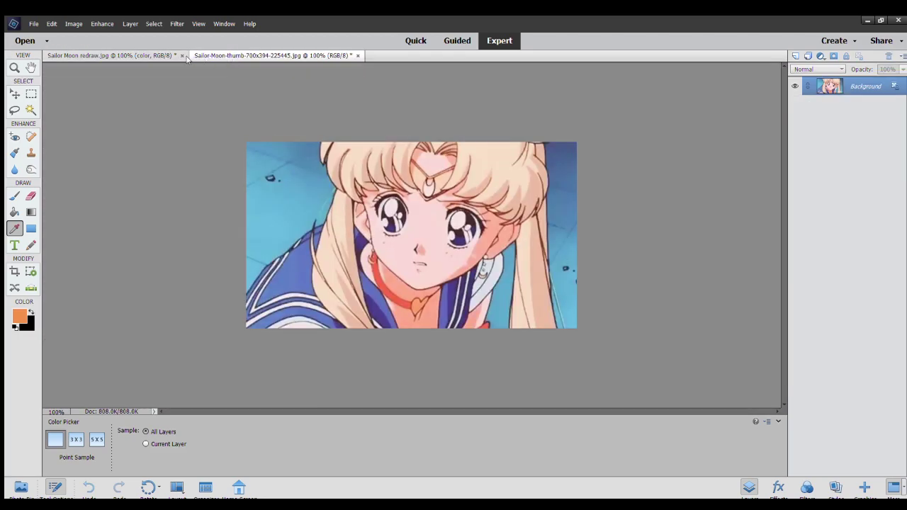
{"action": "left_click", "coordinate": [163, 56]}
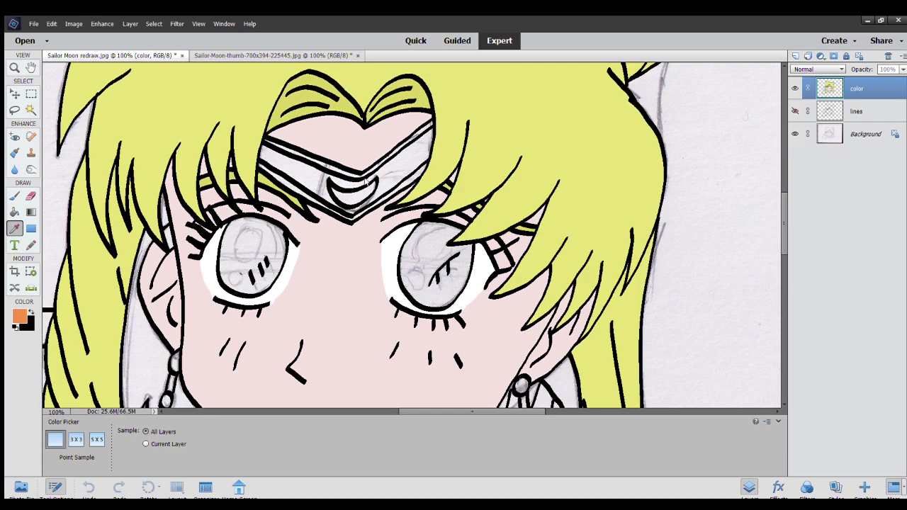
{"action": "left_click", "coordinate": [368, 186]}
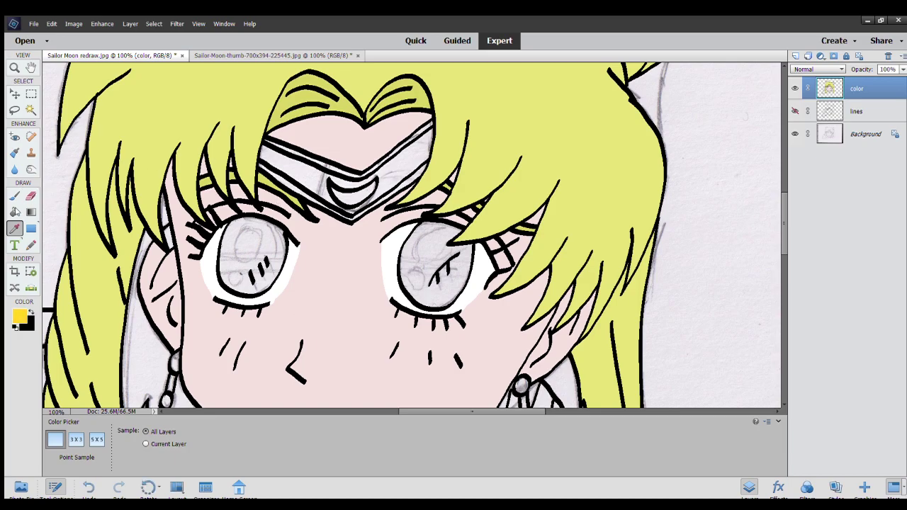
{"action": "left_click", "coordinate": [14, 212]}
{"action": "left_click", "coordinate": [305, 178]}
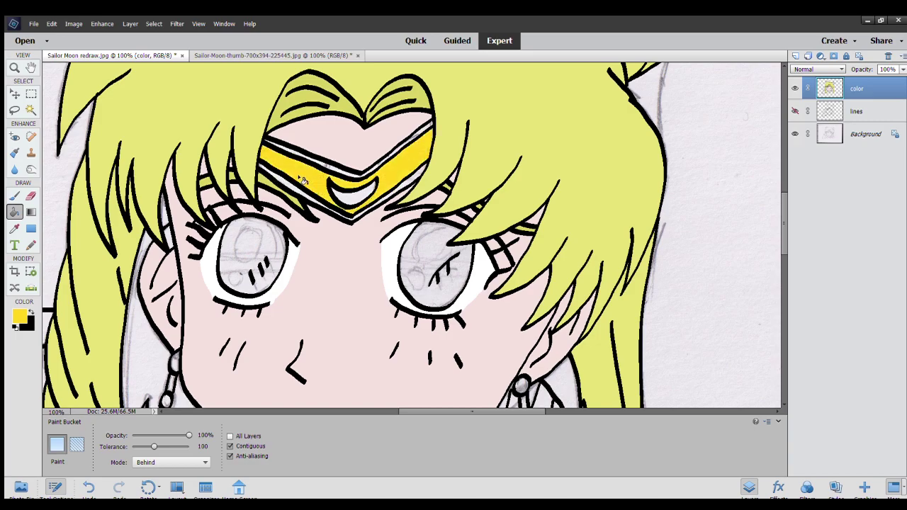
Fill the upper and lower tiara stripes red.
{"action": "left_click", "coordinate": [15, 327]}
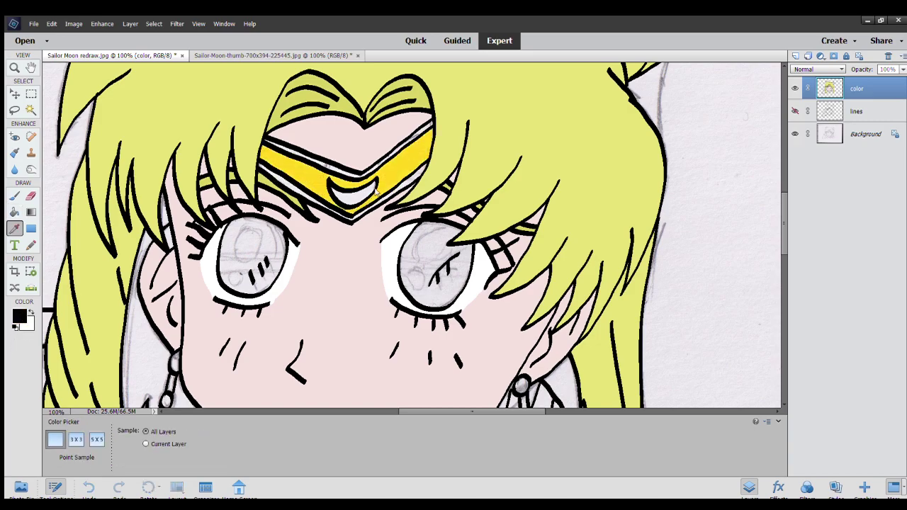
{"action": "key", "text": "Return"}
{"action": "left_click", "coordinate": [352, 175]}
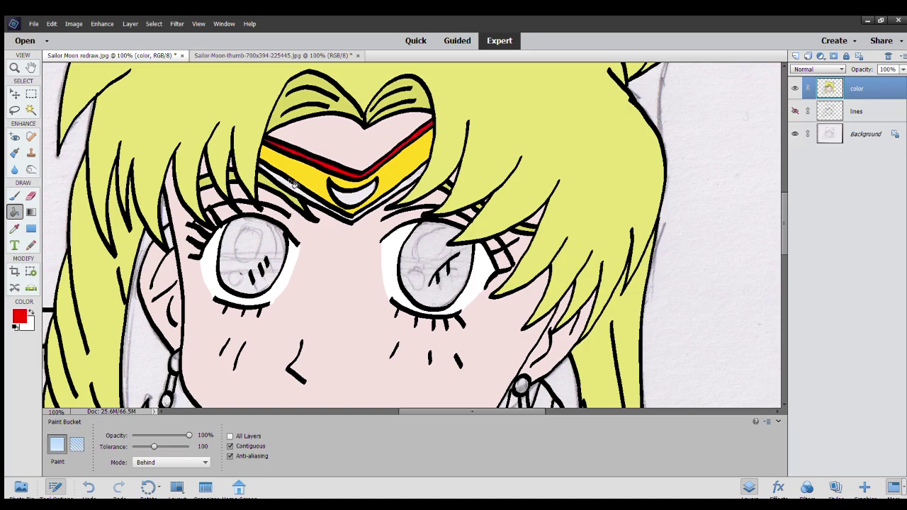
{"action": "left_click", "coordinate": [292, 190]}
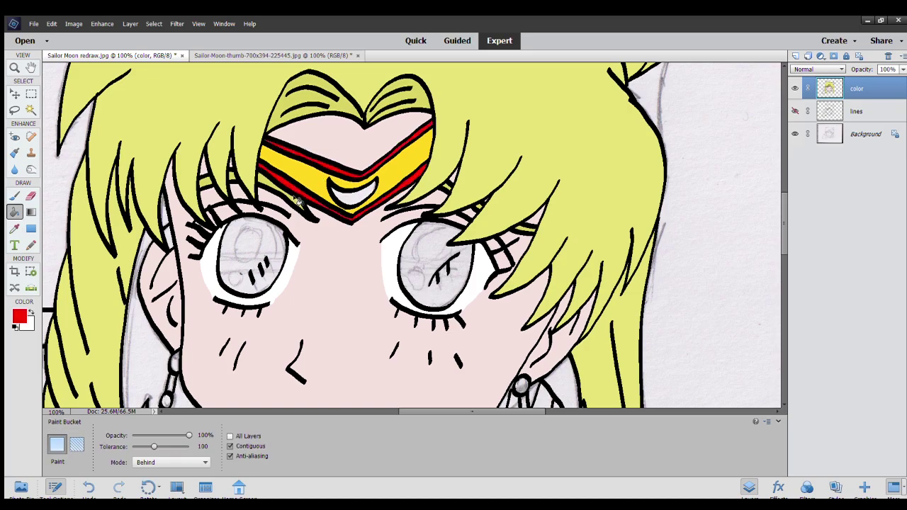
{"action": "scroll", "coordinate": [304, 253], "scroll_direction": "down", "scroll_amount": 2}
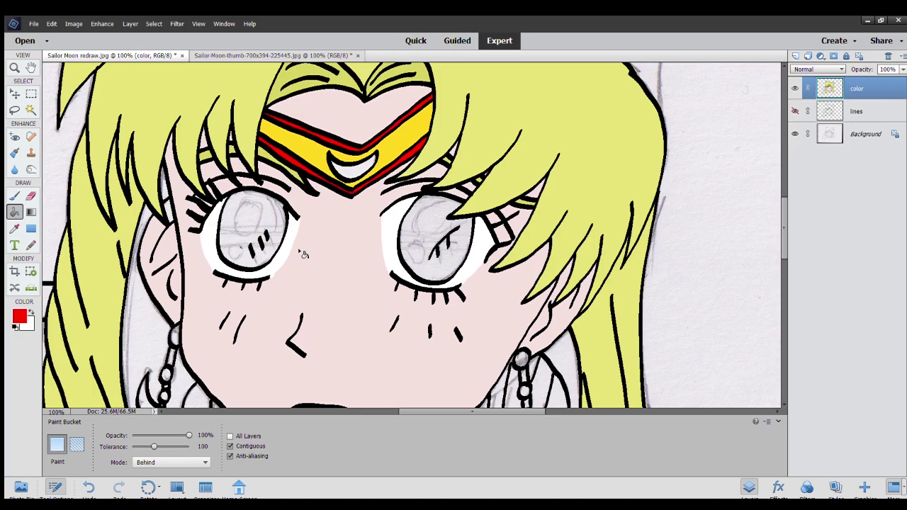
{"action": "scroll", "coordinate": [303, 254], "scroll_direction": "down", "scroll_amount": 1}
{"action": "scroll", "coordinate": [303, 254], "scroll_direction": "down", "scroll_amount": 1}
{"action": "scroll", "coordinate": [303, 254], "scroll_direction": "down", "scroll_amount": 1}
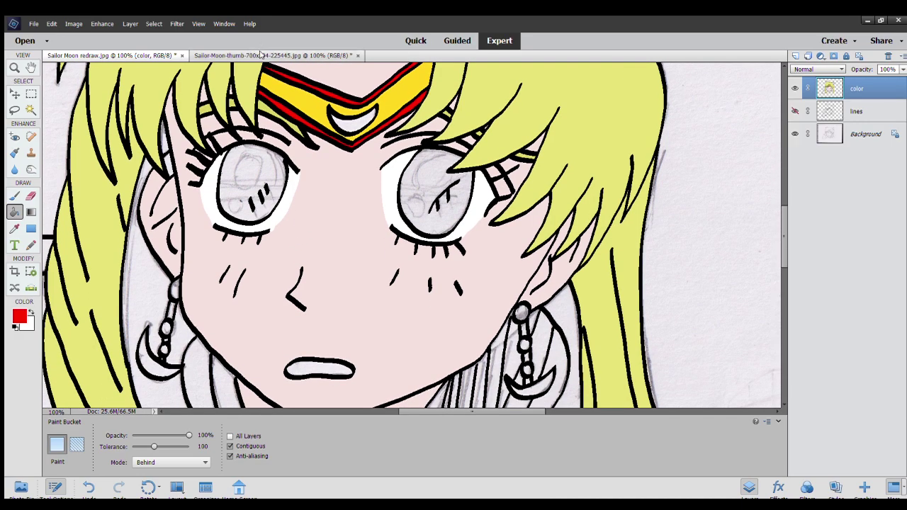
{"action": "left_click", "coordinate": [261, 55]}
Paint Bucket the left and right irises with the sampled purple.
{"action": "left_click", "coordinate": [17, 229]}
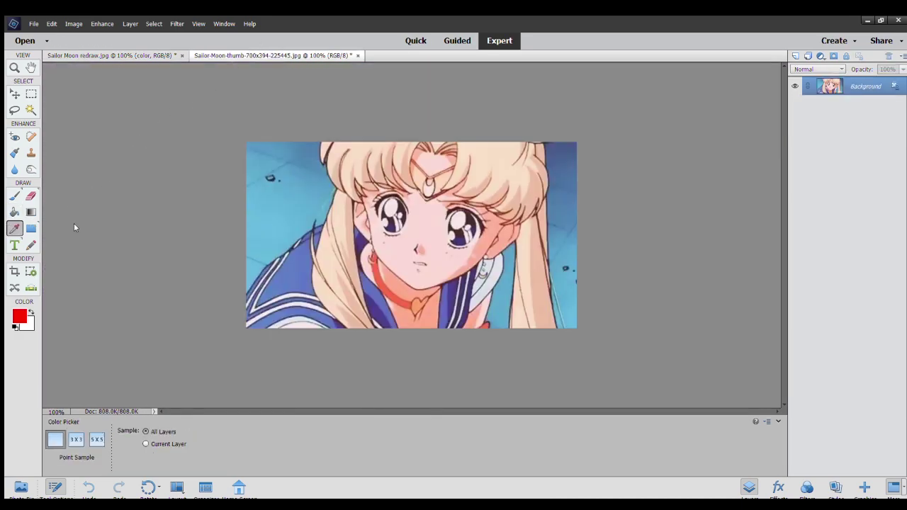
{"action": "left_click", "coordinate": [164, 55]}
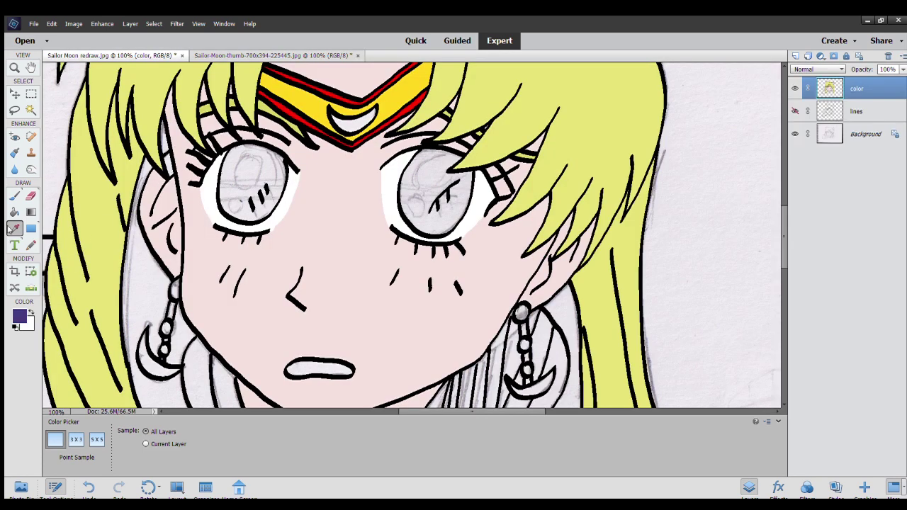
{"action": "left_click", "coordinate": [13, 213]}
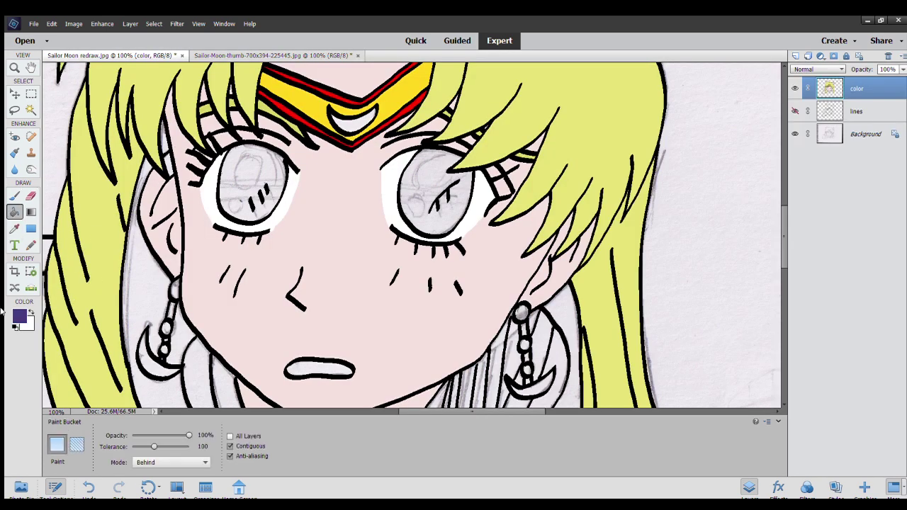
{"action": "key", "text": "i"}
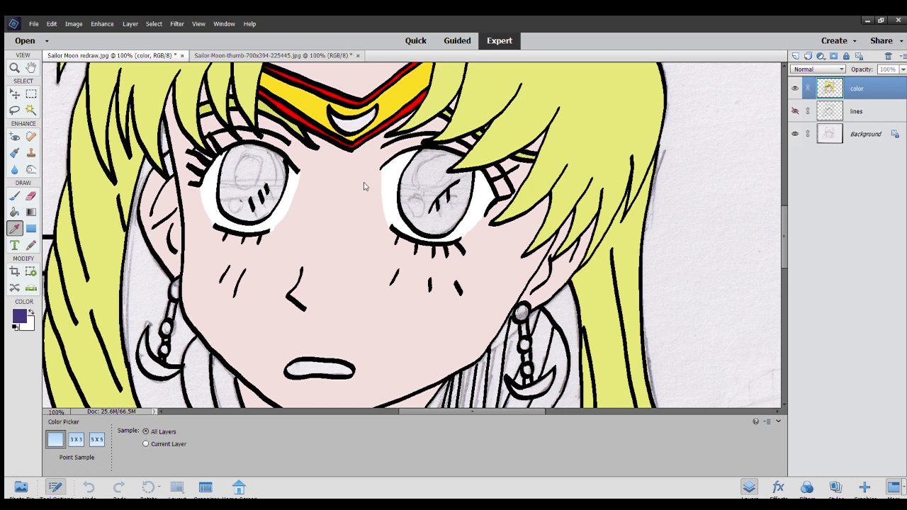
{"action": "key", "text": "k"}
{"action": "left_click", "coordinate": [249, 183]}
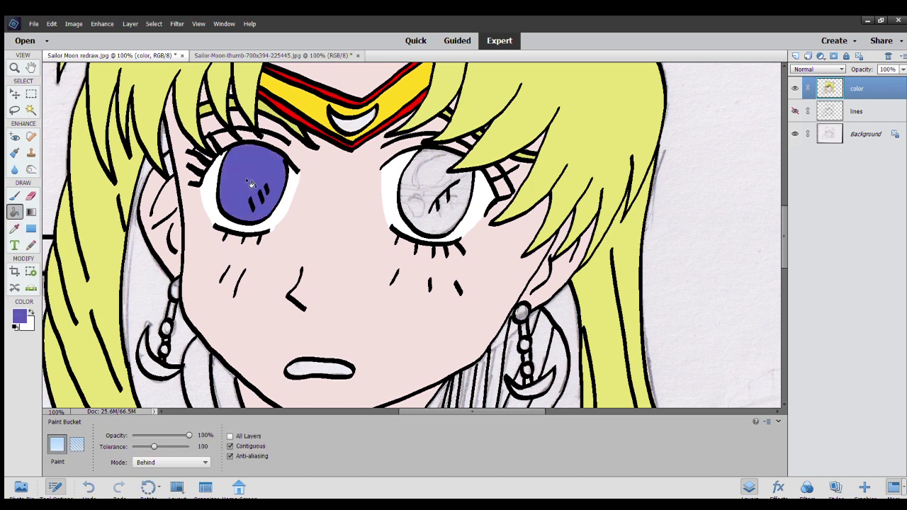
{"action": "left_click", "coordinate": [409, 194]}
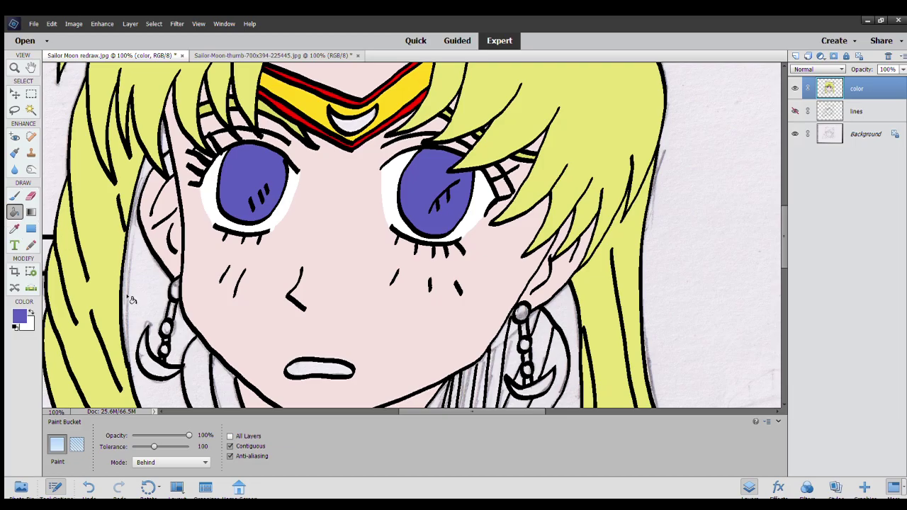
{"action": "scroll", "coordinate": [142, 304], "scroll_direction": "down", "scroll_amount": 1}
{"action": "left_click", "coordinate": [240, 56]}
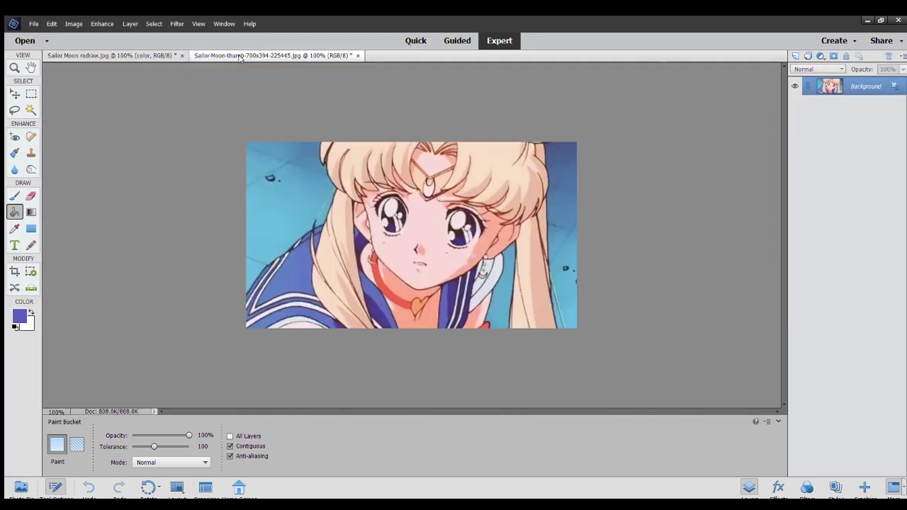
{"action": "left_click", "coordinate": [142, 55]}
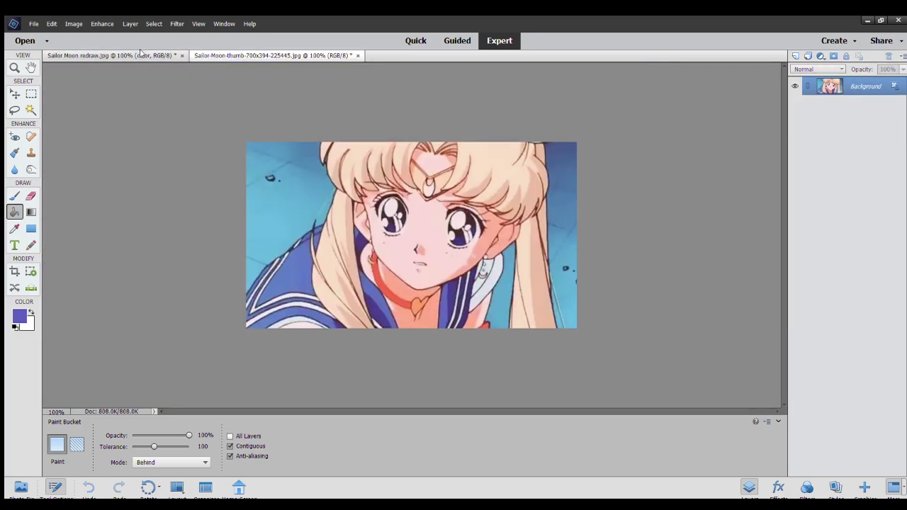
Sample the tiara's red and fill the choker band and the strip beside the heart.
{"action": "left_click", "coordinate": [14, 228]}
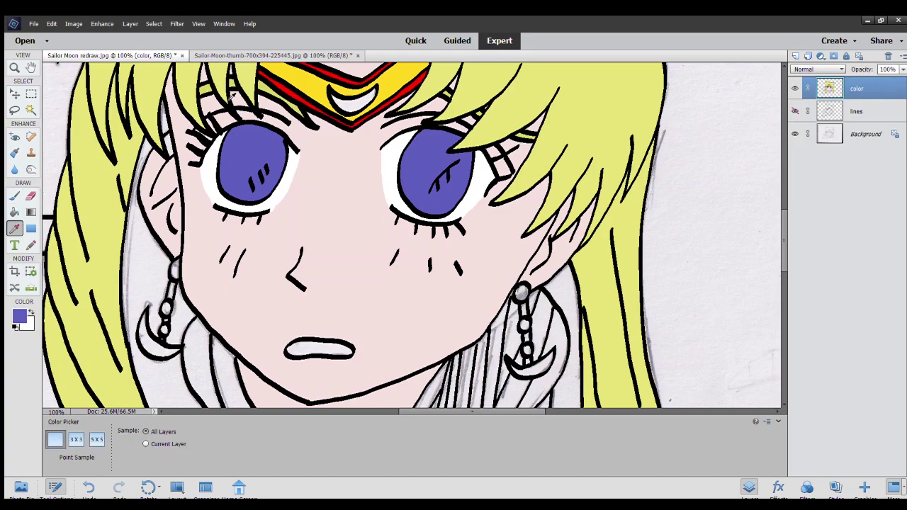
{"action": "left_click", "coordinate": [287, 91]}
{"action": "scroll", "coordinate": [339, 274], "scroll_direction": "down", "scroll_amount": 2}
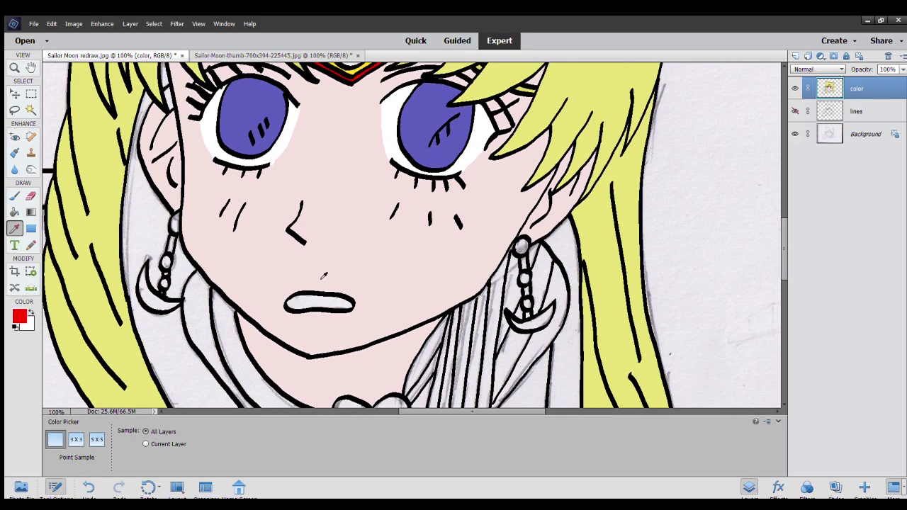
{"action": "scroll", "coordinate": [339, 274], "scroll_direction": "down", "scroll_amount": 2}
{"action": "scroll", "coordinate": [339, 273], "scroll_direction": "down", "scroll_amount": 2}
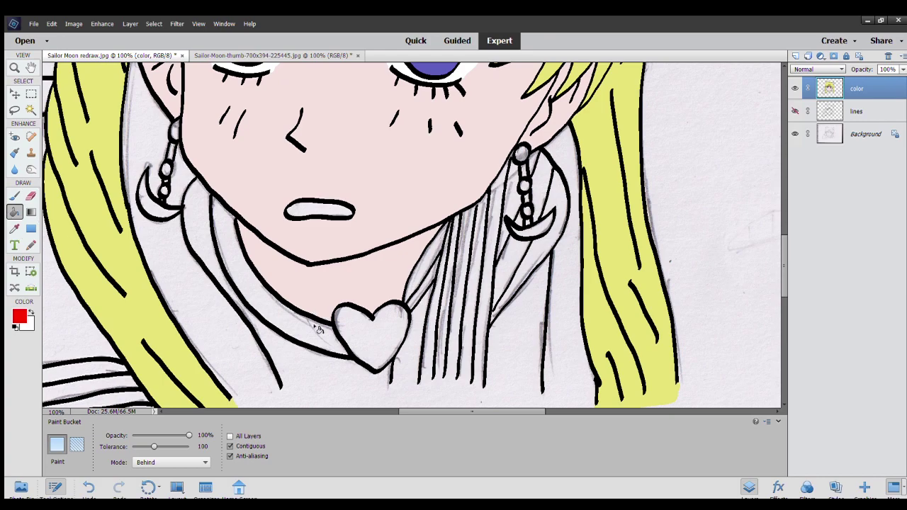
{"action": "left_click", "coordinate": [311, 328]}
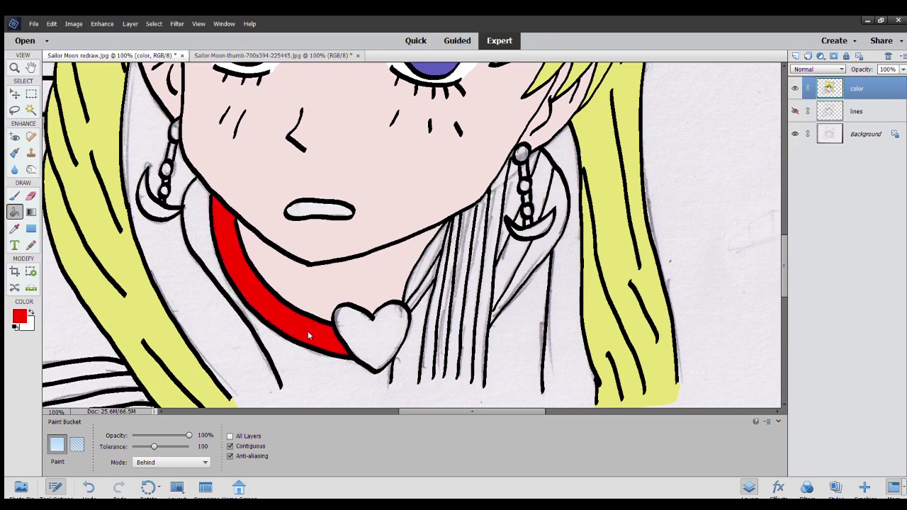
{"action": "left_click", "coordinate": [291, 55]}
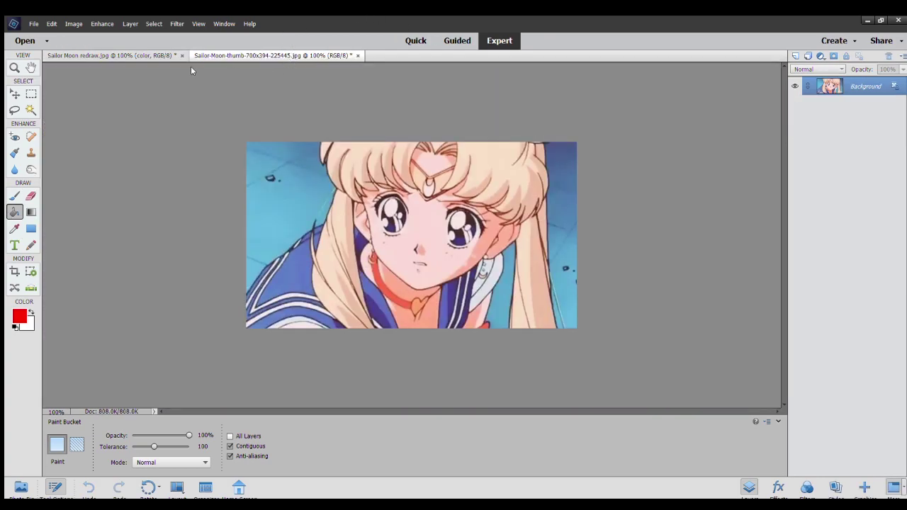
{"action": "left_click", "coordinate": [105, 56]}
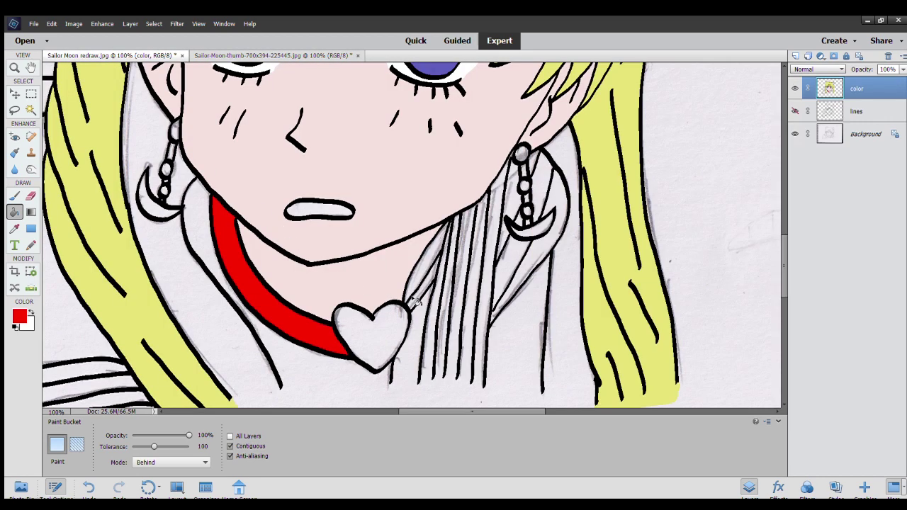
{"action": "left_click", "coordinate": [414, 296]}
Sample the skin pink and fill the gap beside the choker with it.
{"action": "left_click", "coordinate": [14, 228]}
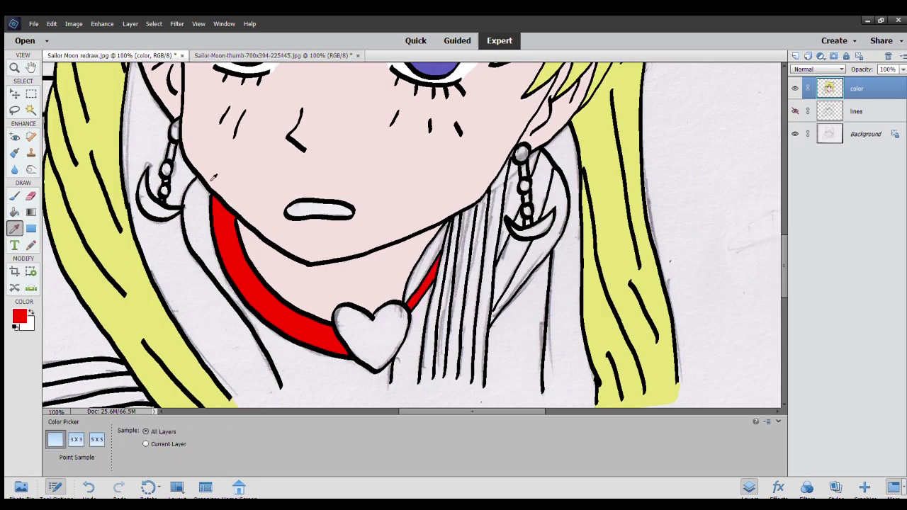
{"action": "left_click", "coordinate": [212, 181]}
{"action": "left_click", "coordinate": [14, 211]}
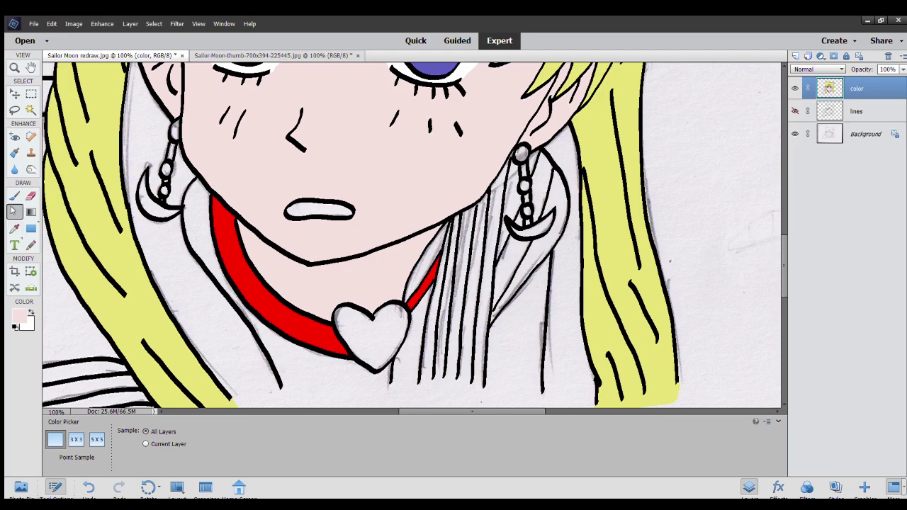
{"action": "left_click", "coordinate": [416, 277]}
{"action": "scroll", "coordinate": [409, 344], "scroll_direction": "down", "scroll_amount": 2}
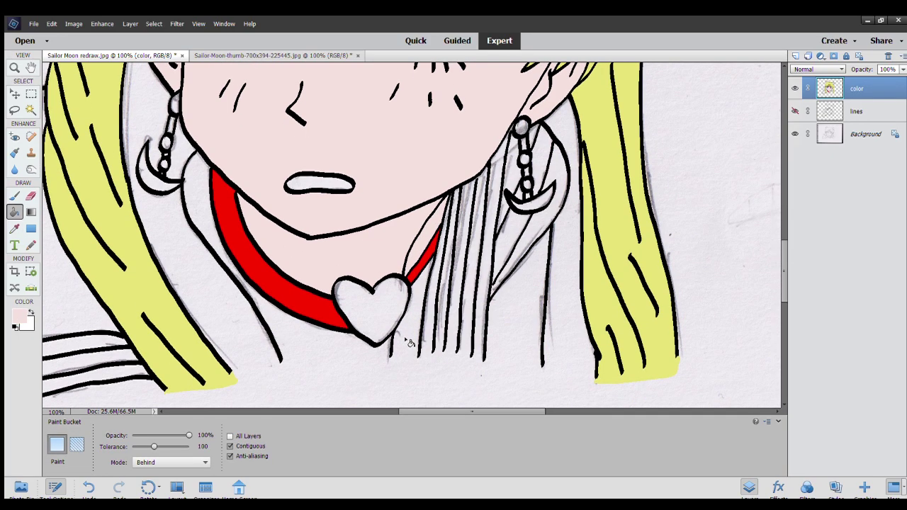
{"action": "scroll", "coordinate": [242, 212], "scroll_direction": "up", "scroll_amount": 3}
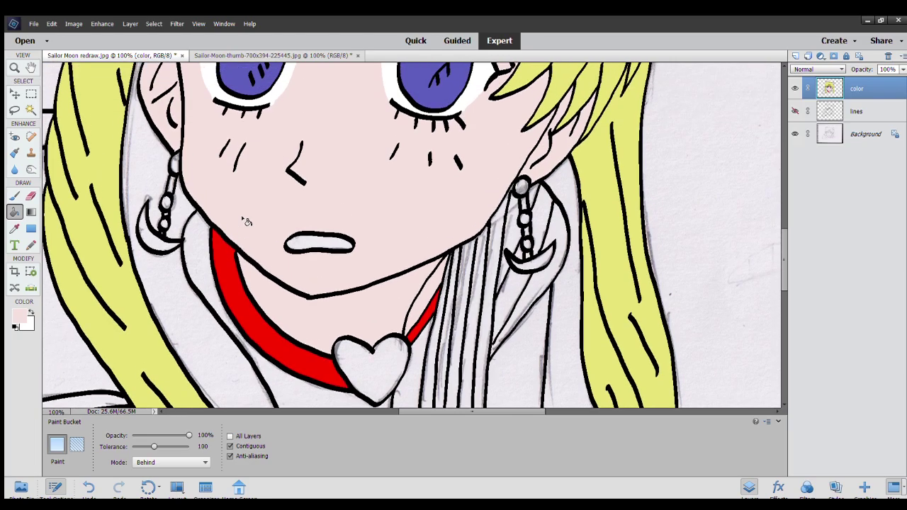
{"action": "scroll", "coordinate": [246, 222], "scroll_direction": "up", "scroll_amount": 3}
{"action": "scroll", "coordinate": [135, 215], "scroll_direction": "up", "scroll_amount": 2}
Sample the tiara's golden yellow as the paint colour.
{"action": "left_click", "coordinate": [14, 228]}
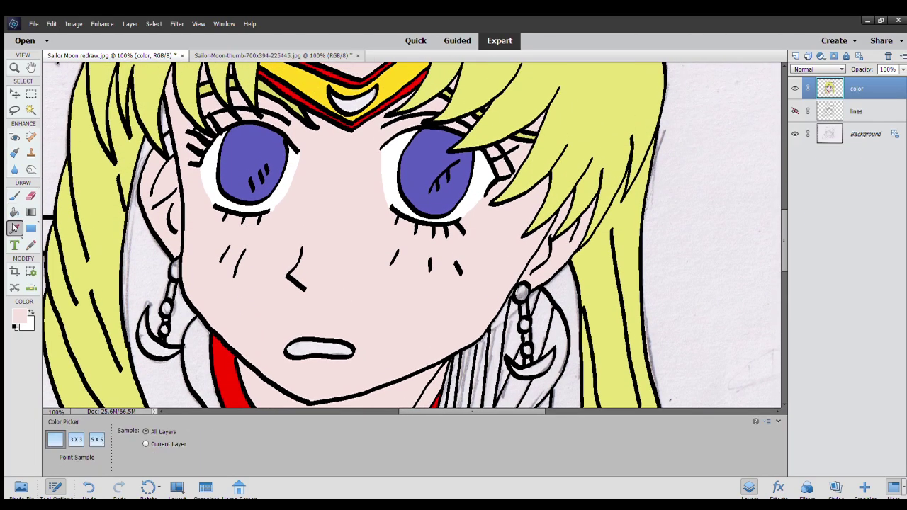
{"action": "left_click", "coordinate": [319, 85]}
{"action": "scroll", "coordinate": [374, 288], "scroll_direction": "down", "scroll_amount": 2}
{"action": "scroll", "coordinate": [374, 288], "scroll_direction": "down", "scroll_amount": 3}
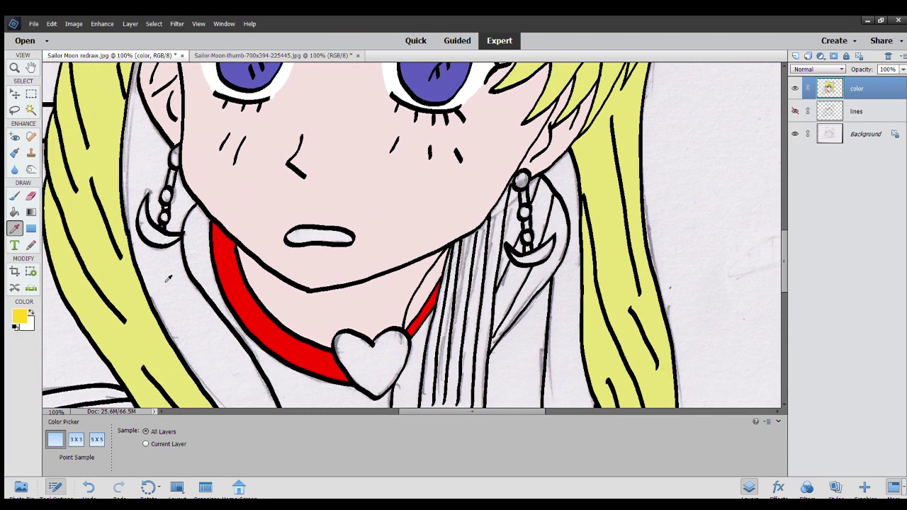
Fill the heart pendant on the choker with yellow.
{"action": "left_click", "coordinate": [14, 212]}
{"action": "left_click", "coordinate": [385, 356]}
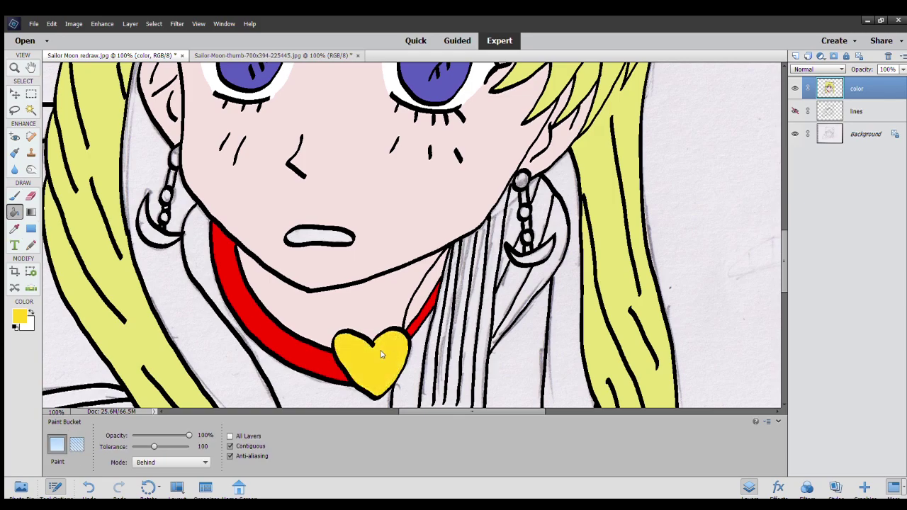
{"action": "scroll", "coordinate": [370, 314], "scroll_direction": "up", "scroll_amount": 1}
{"action": "left_click", "coordinate": [297, 56]}
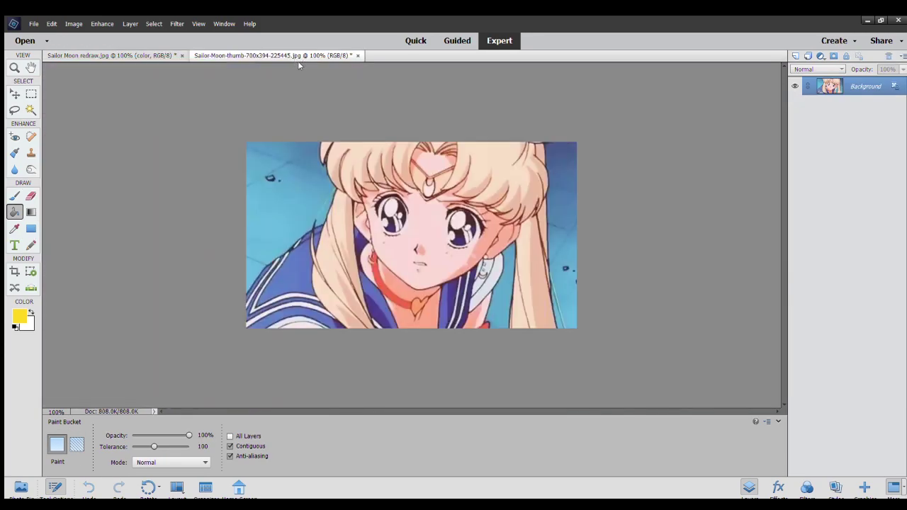
{"action": "left_click", "coordinate": [164, 56]}
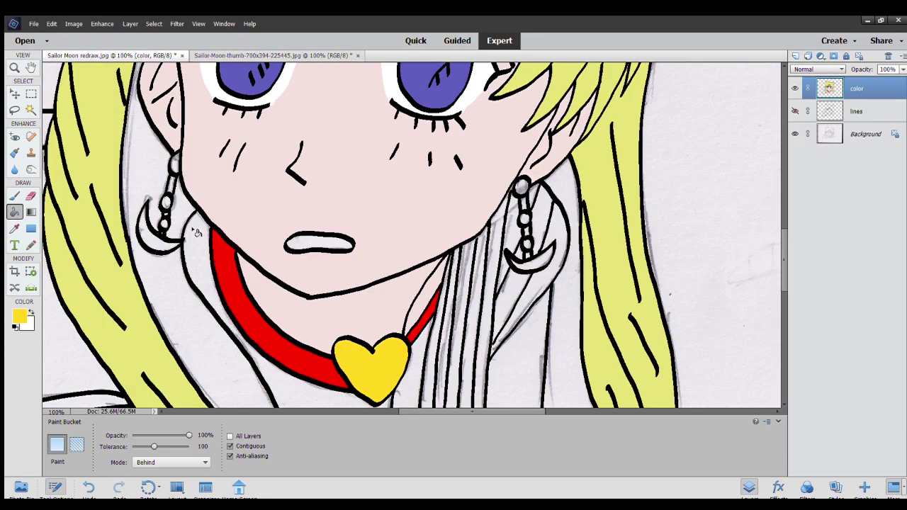
Fill the crescents and beads of both earrings with yellow.
{"action": "left_click", "coordinate": [160, 237]}
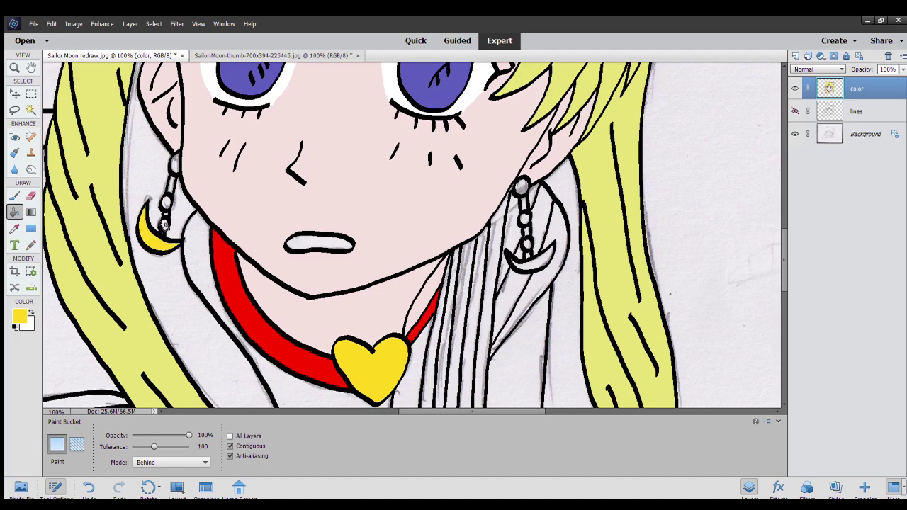
{"action": "left_click", "coordinate": [166, 204]}
{"action": "left_click", "coordinate": [174, 165]}
{"action": "left_click", "coordinate": [521, 187]}
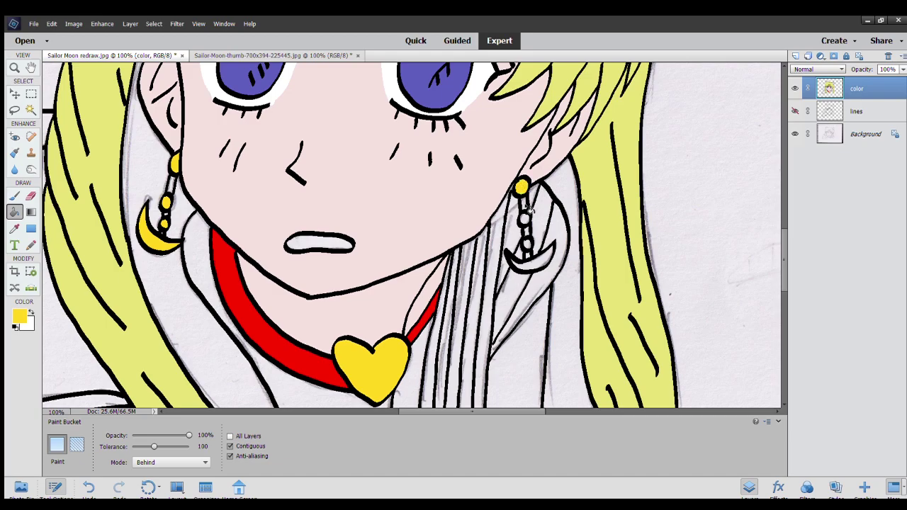
{"action": "left_click", "coordinate": [525, 219]}
{"action": "left_click", "coordinate": [528, 244]}
{"action": "left_click", "coordinate": [536, 265]}
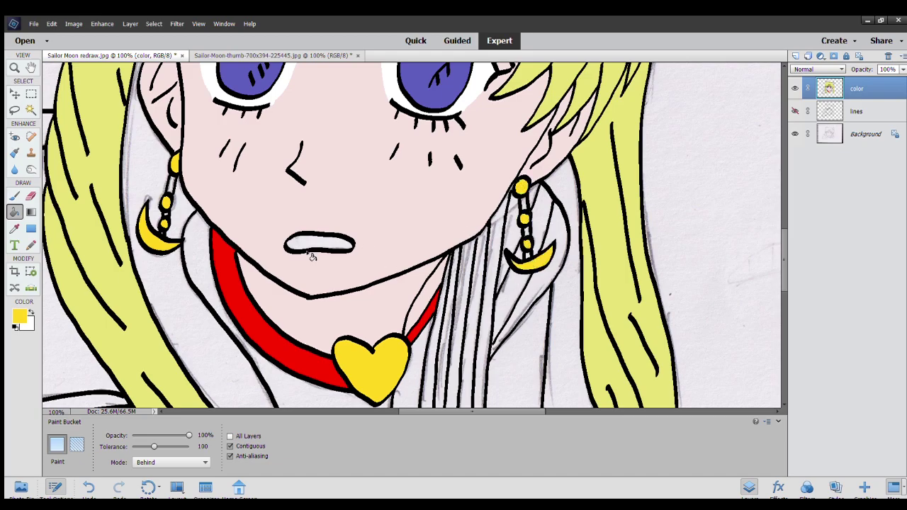
Sample a dark grey and fill one left-earring chain link with it.
{"action": "key", "text": "i"}
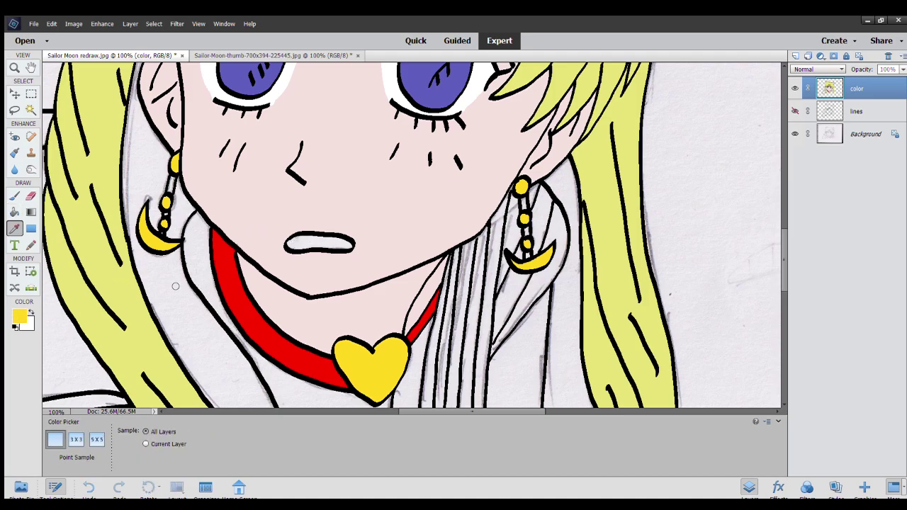
{"action": "key", "text": "k"}
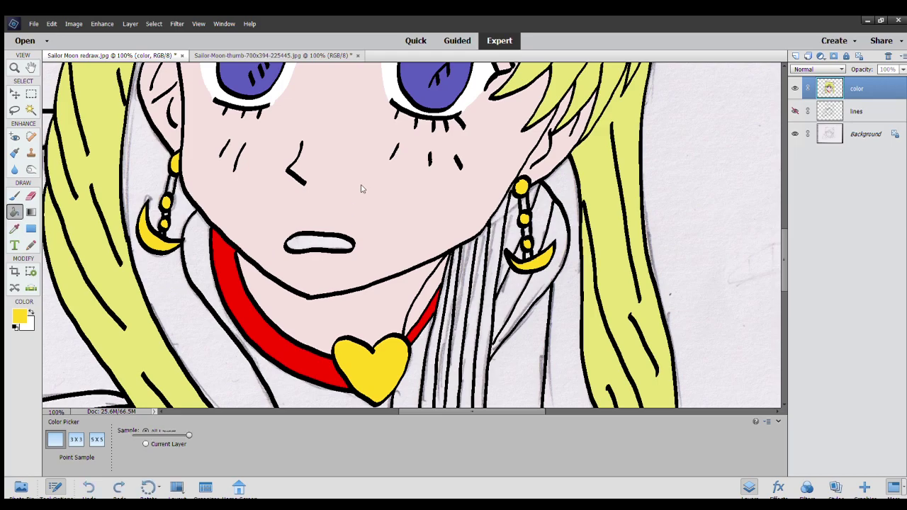
{"action": "left_click", "coordinate": [171, 183]}
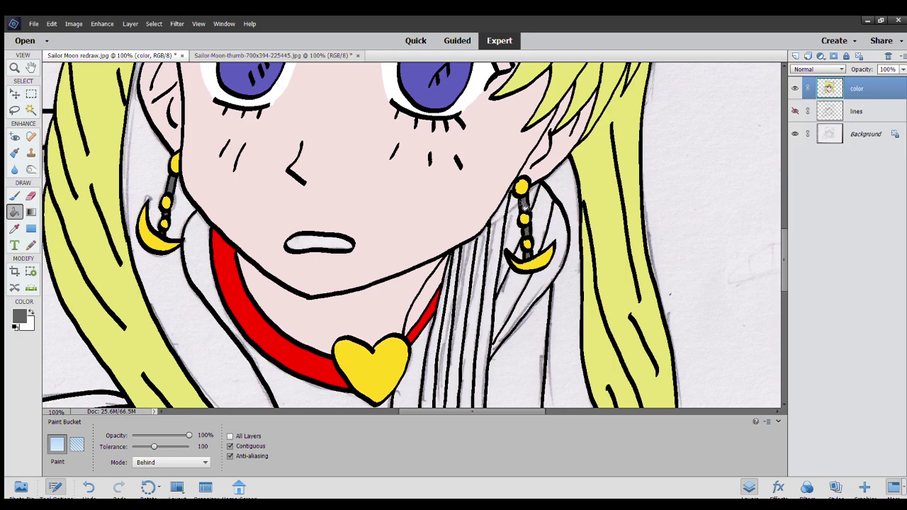
Sample the uniform blue from the reference anime image.
{"action": "left_click", "coordinate": [298, 56]}
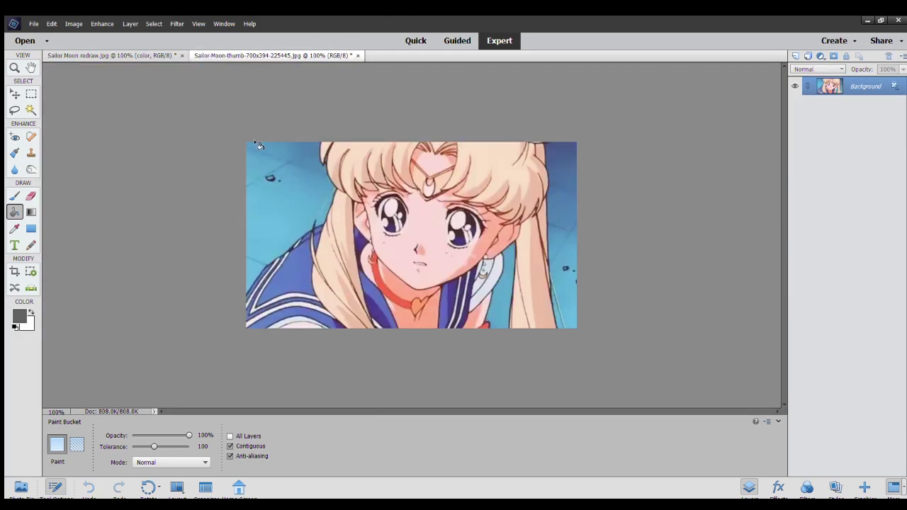
{"action": "left_click", "coordinate": [14, 228]}
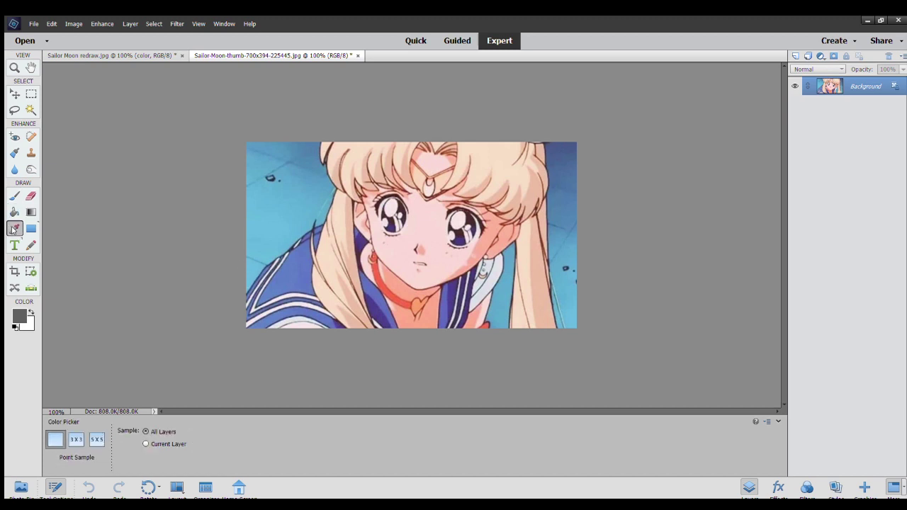
{"action": "left_click", "coordinate": [290, 284]}
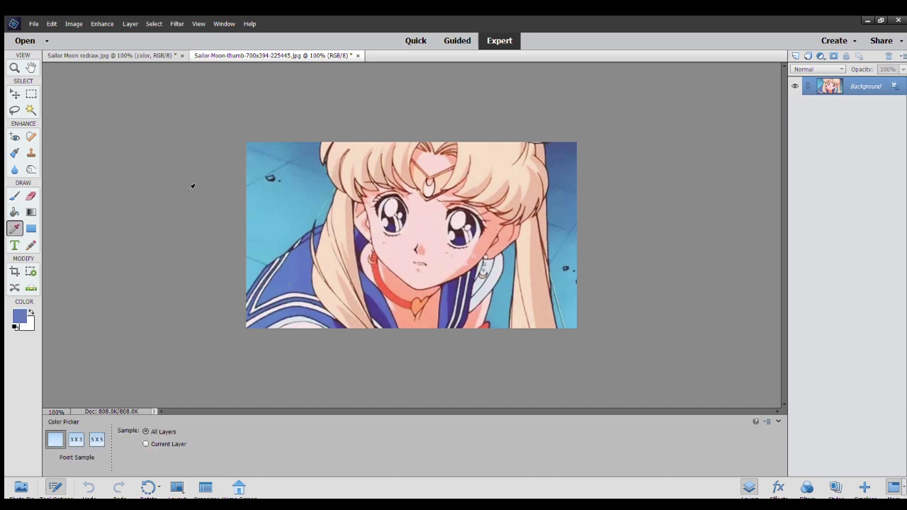
{"action": "left_click", "coordinate": [106, 55]}
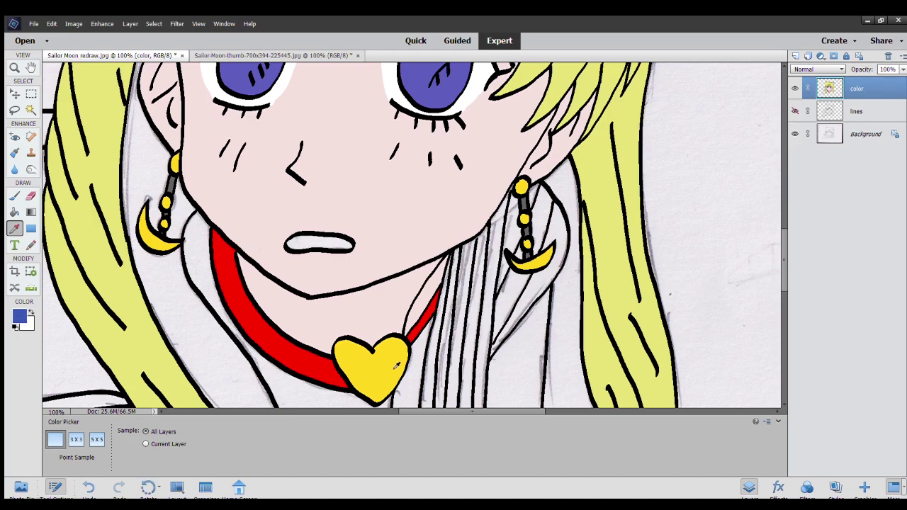
Fill the large left sailor-collar panel with that blue.
{"action": "scroll", "coordinate": [397, 365], "scroll_direction": "left", "scroll_amount": 5}
{"action": "scroll", "coordinate": [397, 355], "scroll_direction": "down", "scroll_amount": 3}
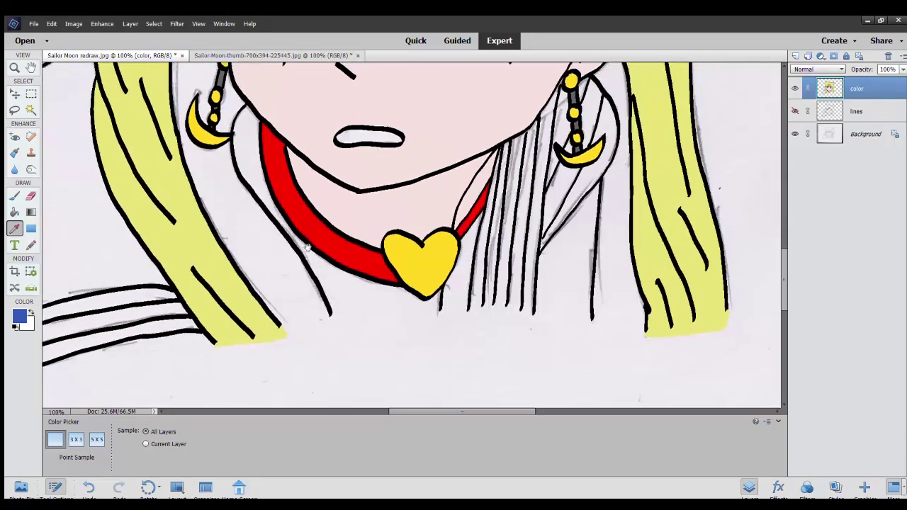
{"action": "scroll", "coordinate": [416, 275], "scroll_direction": "left", "scroll_amount": 3}
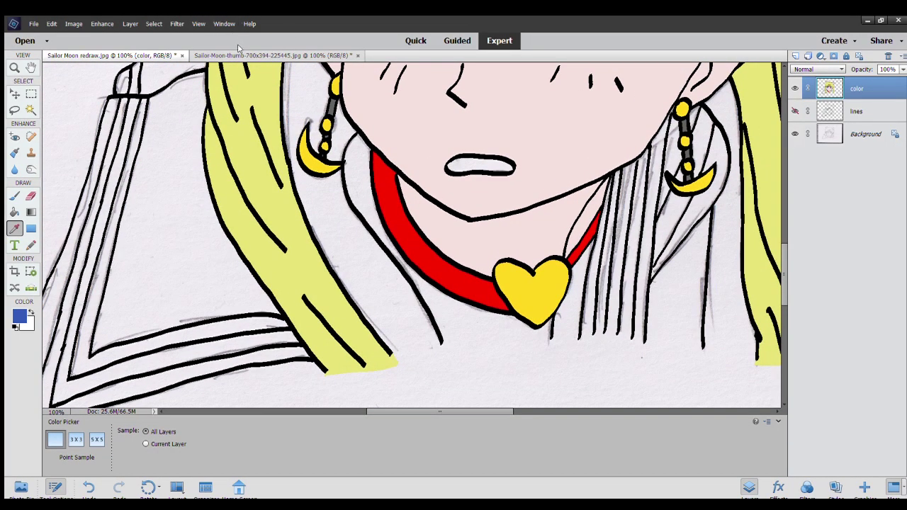
{"action": "left_click", "coordinate": [240, 55]}
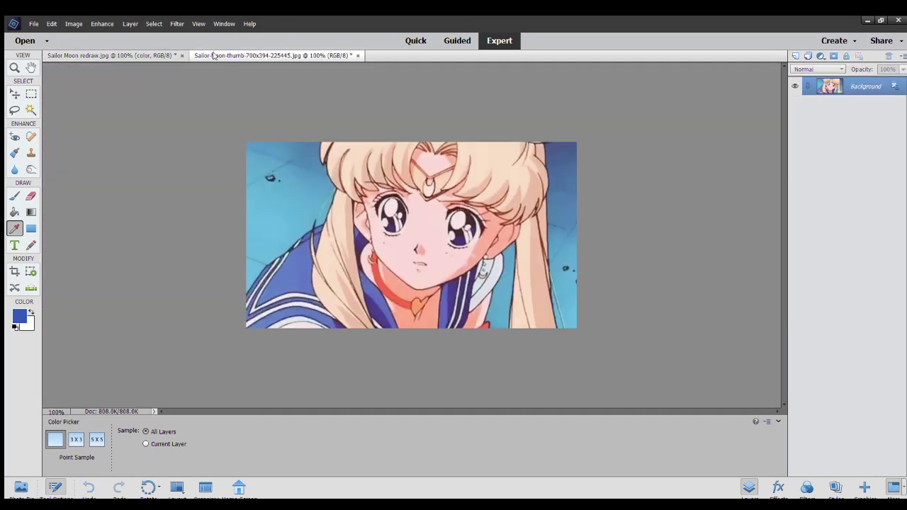
{"action": "left_click", "coordinate": [153, 57]}
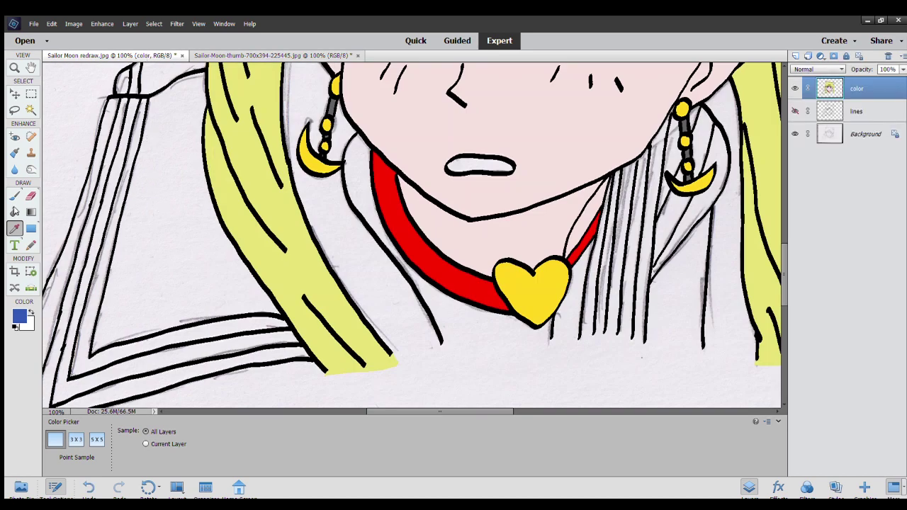
{"action": "left_click", "coordinate": [15, 212]}
{"action": "left_click", "coordinate": [160, 228]}
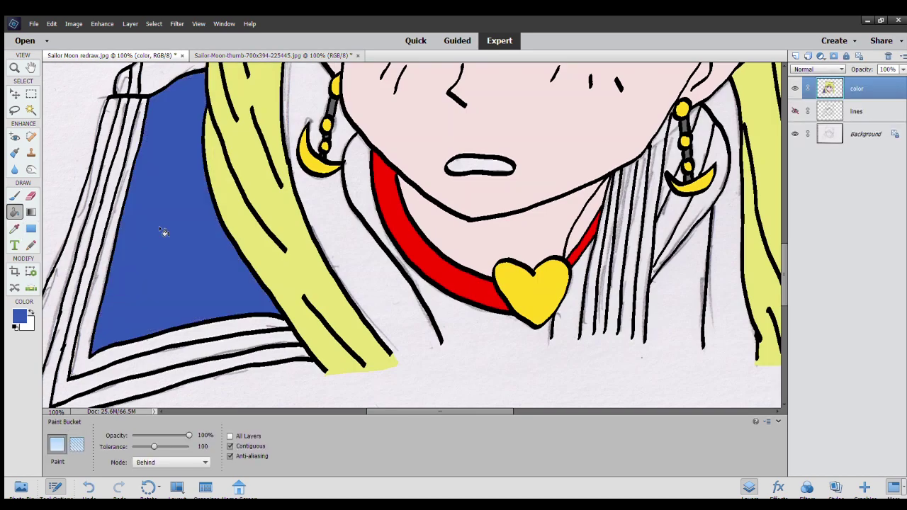
Fill the outer left collar stripe blue, undoing a mistaken stripe fill.
{"action": "left_click", "coordinate": [135, 367]}
{"action": "scroll", "coordinate": [77, 302], "scroll_direction": "down", "scroll_amount": 1}
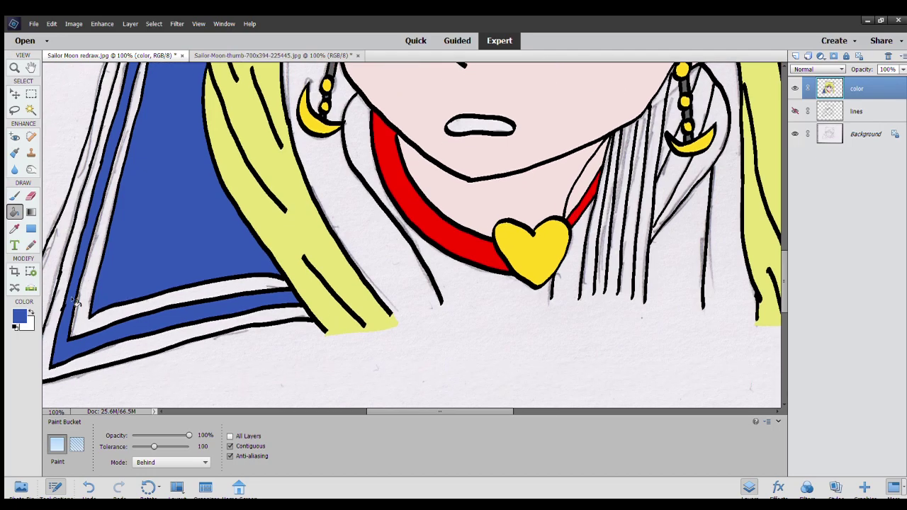
{"action": "left_click", "coordinate": [99, 350]}
{"action": "scroll", "coordinate": [99, 349], "scroll_direction": "up", "scroll_amount": 1}
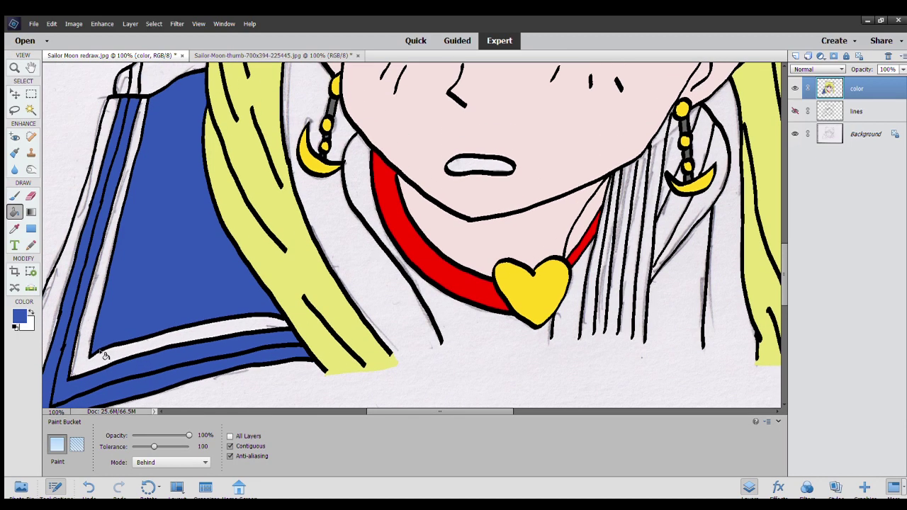
{"action": "key", "text": "ctrl+z"}
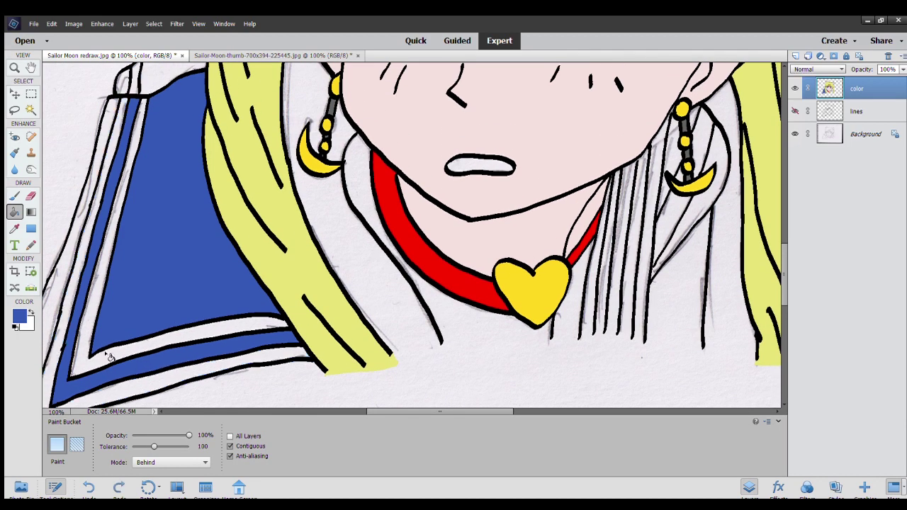
{"action": "left_click", "coordinate": [53, 287]}
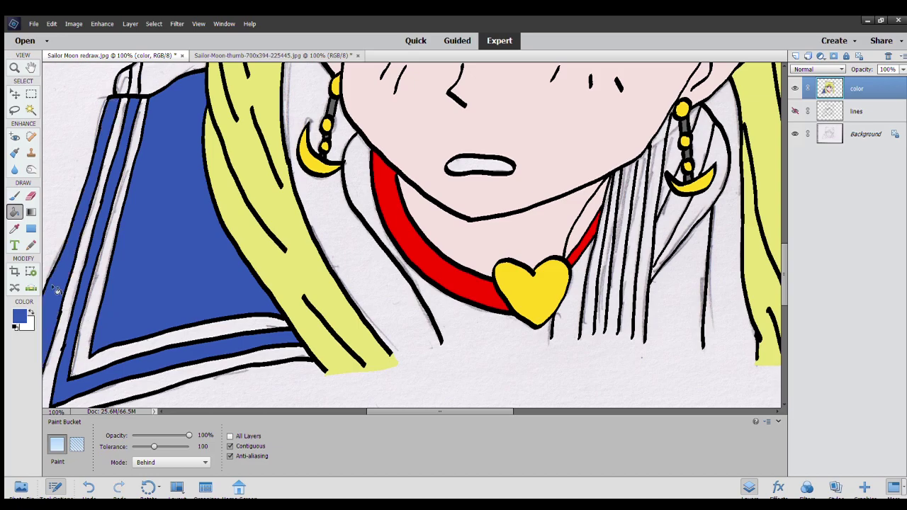
Try filling the shoulder collar area blue, then undo it.
{"action": "scroll", "coordinate": [213, 284], "scroll_direction": "down", "scroll_amount": 5}
{"action": "scroll", "coordinate": [212, 284], "scroll_direction": "left", "scroll_amount": 4}
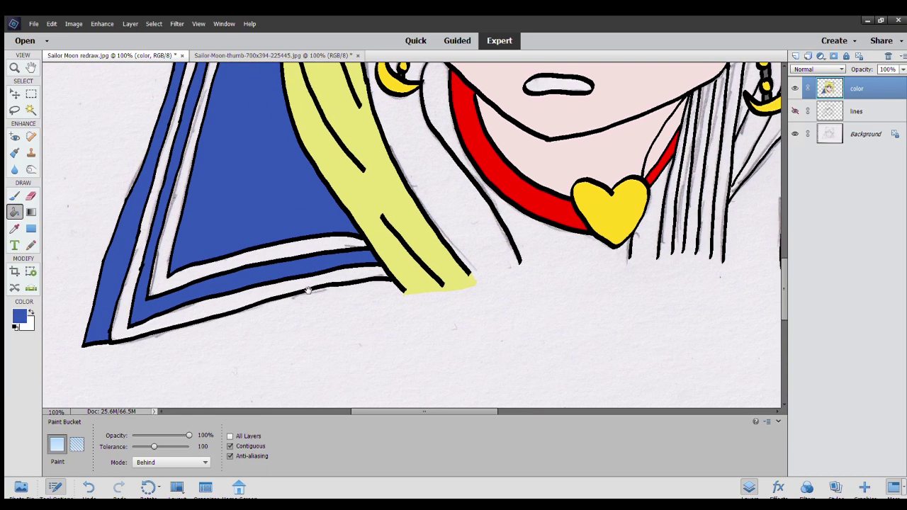
{"action": "scroll", "coordinate": [289, 277], "scroll_direction": "up", "scroll_amount": 6}
{"action": "scroll", "coordinate": [289, 277], "scroll_direction": "right", "scroll_amount": 2}
{"action": "scroll", "coordinate": [269, 319], "scroll_direction": "up", "scroll_amount": 4}
{"action": "scroll", "coordinate": [270, 318], "scroll_direction": "right", "scroll_amount": 2}
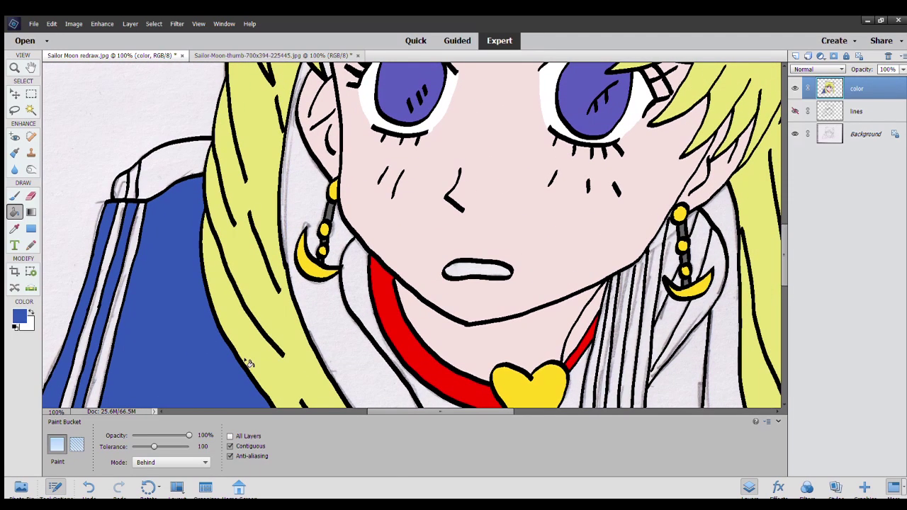
{"action": "left_click", "coordinate": [167, 182]}
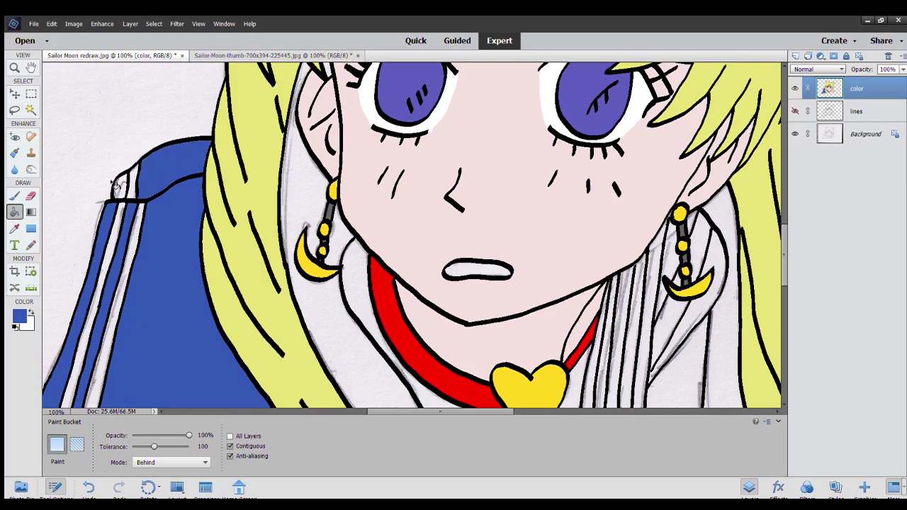
{"action": "key", "text": "ctrl+z"}
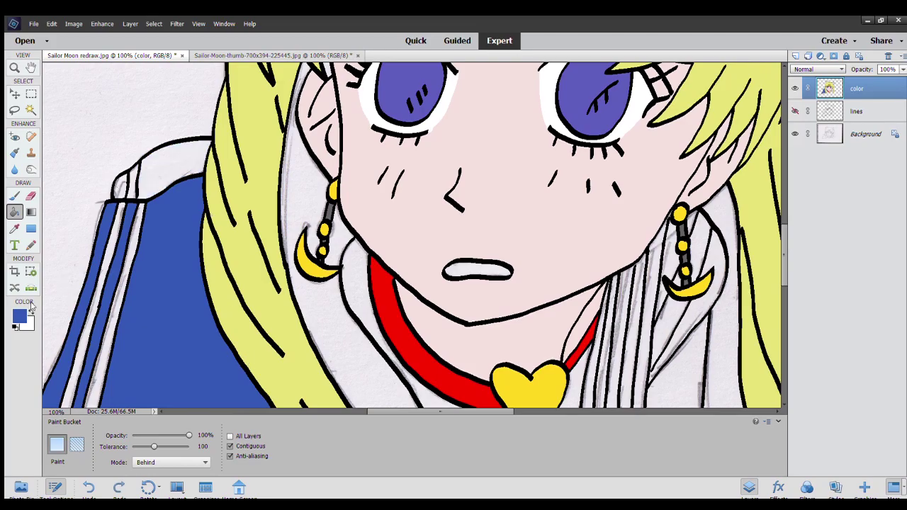
Fill the top collar fold with a darker blue.
{"action": "key", "text": "i"}
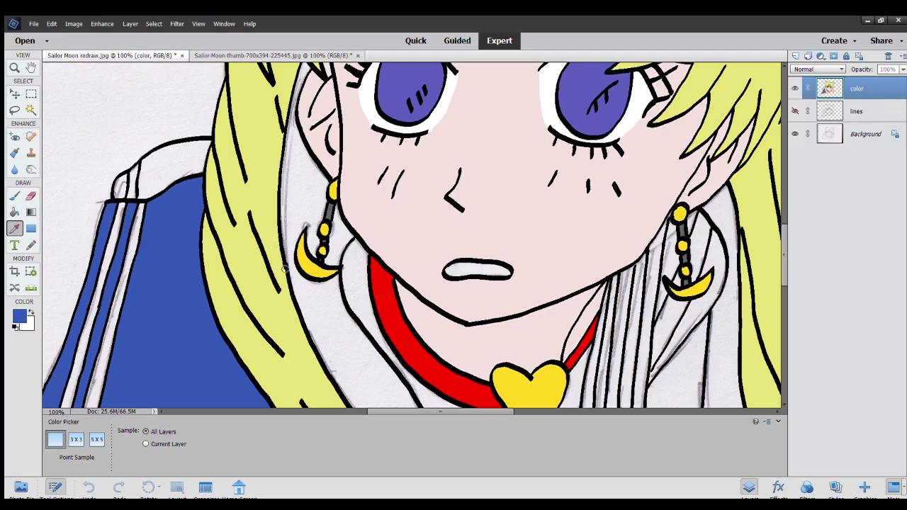
{"action": "key", "text": "k"}
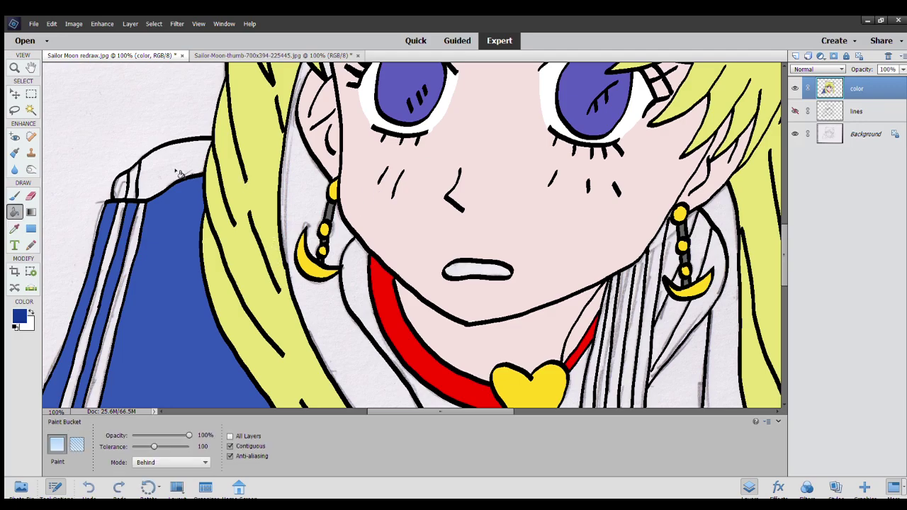
{"action": "left_click", "coordinate": [177, 170]}
{"action": "scroll", "coordinate": [120, 228], "scroll_direction": "down", "scroll_amount": 1}
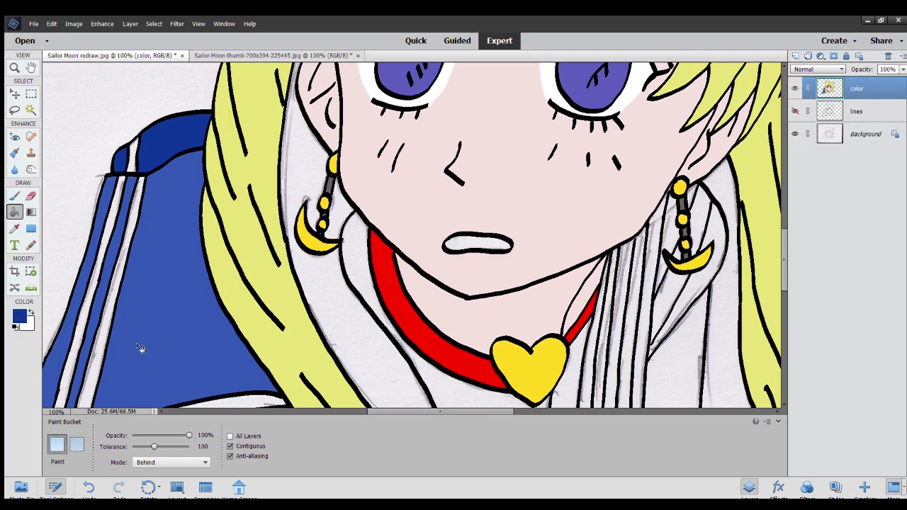
Fill two collar stripes with a sampled light colour.
{"action": "key", "text": "i"}
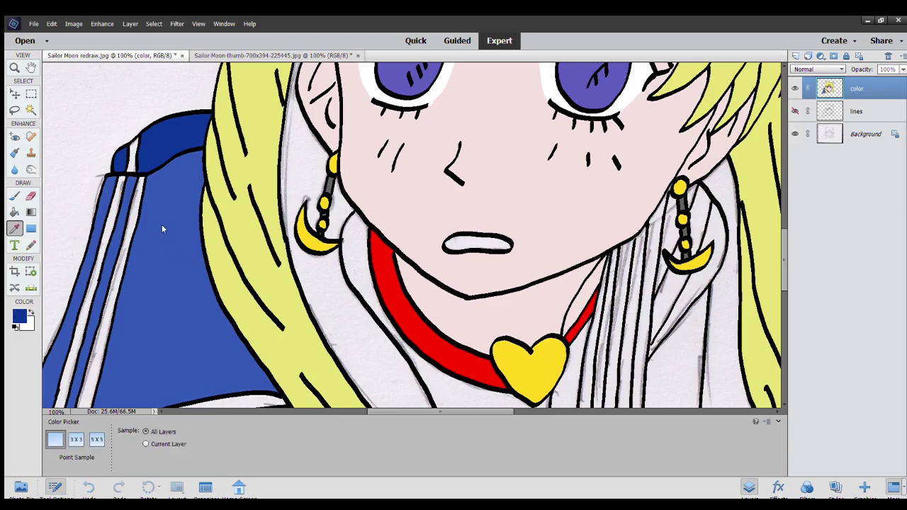
{"action": "left_click", "coordinate": [385, 188]}
{"action": "key", "text": "k"}
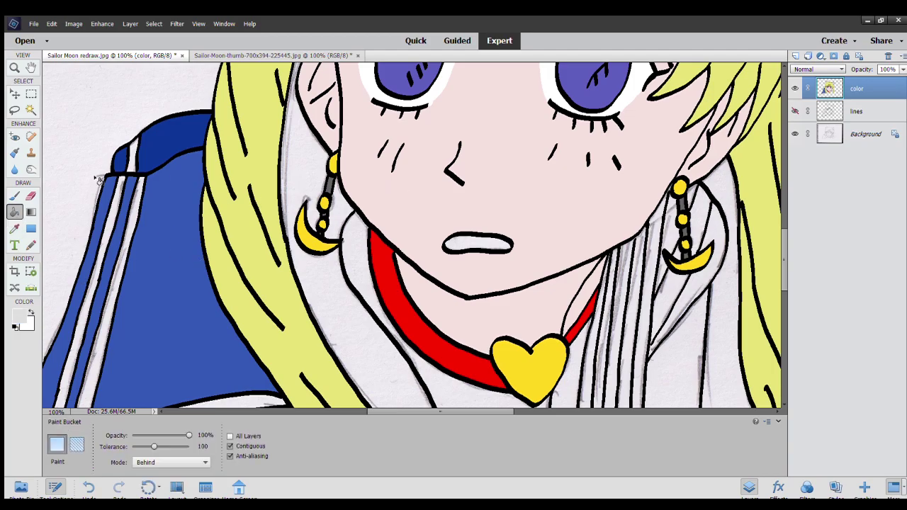
{"action": "left_click", "coordinate": [140, 187]}
{"action": "left_click", "coordinate": [119, 198]}
Look over the lower collar, then bring up the reference anime image.
{"action": "scroll", "coordinate": [163, 341], "scroll_direction": "down", "scroll_amount": 2}
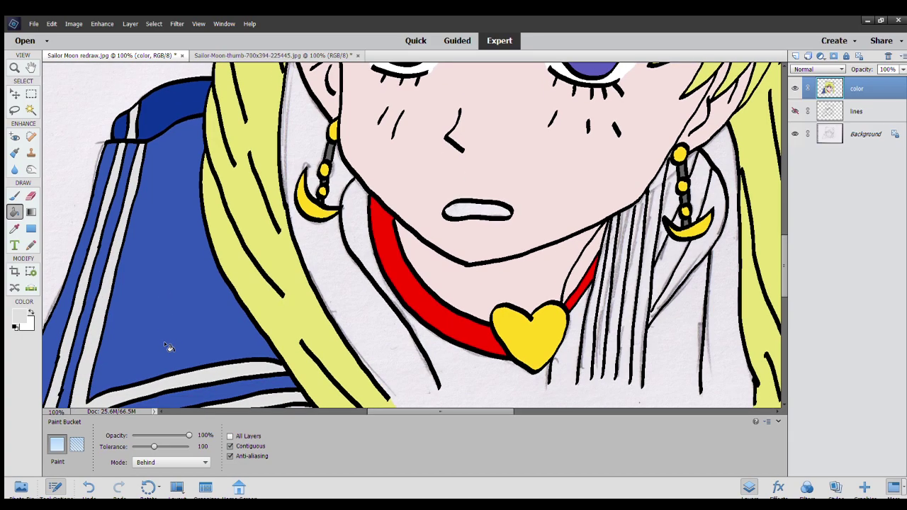
{"action": "scroll", "coordinate": [164, 341], "scroll_direction": "down", "scroll_amount": 3}
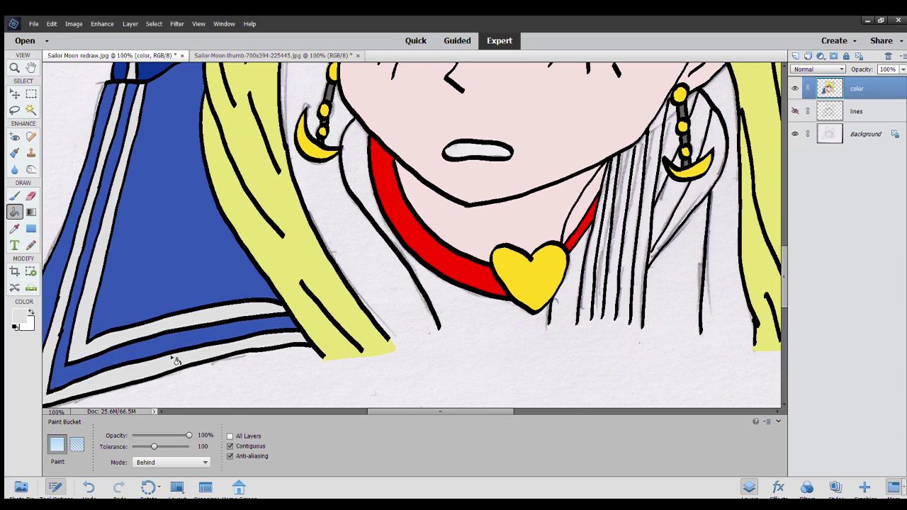
{"action": "left_click_drag", "start_coordinate": [397, 409], "coordinate": [431, 411]}
{"action": "scroll", "coordinate": [447, 355], "scroll_direction": "up", "scroll_amount": 2}
{"action": "scroll", "coordinate": [447, 354], "scroll_direction": "up", "scroll_amount": 1}
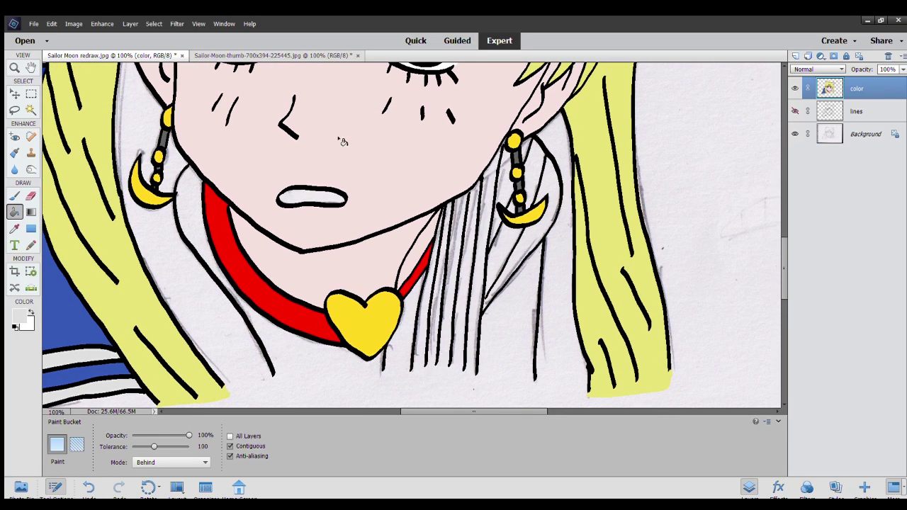
{"action": "left_click", "coordinate": [241, 56]}
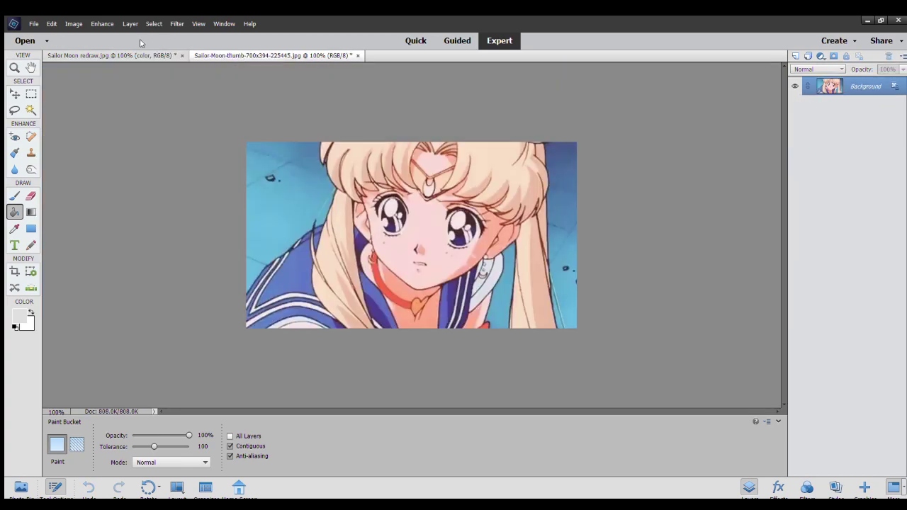
Sample the collar blue and brush a blue stroke below the hair strands.
{"action": "left_click", "coordinate": [110, 55]}
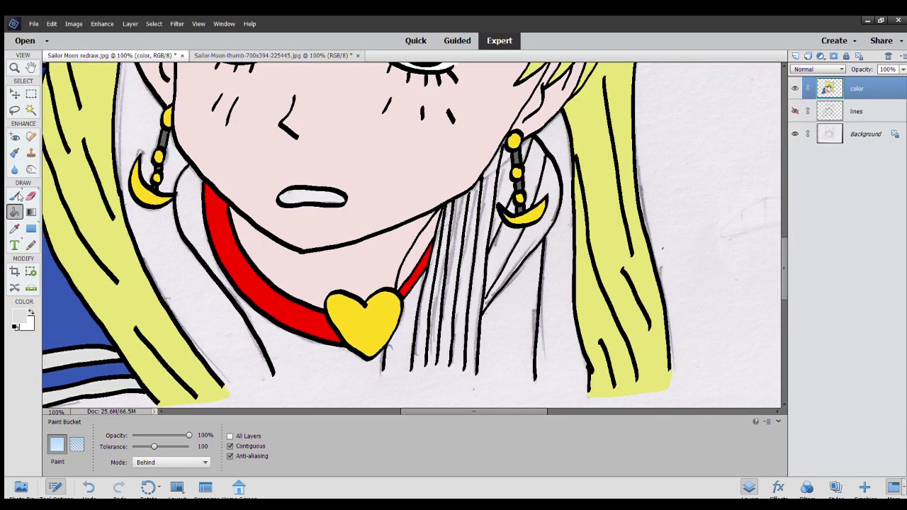
{"action": "left_click", "coordinate": [14, 227]}
{"action": "left_click", "coordinate": [72, 321]}
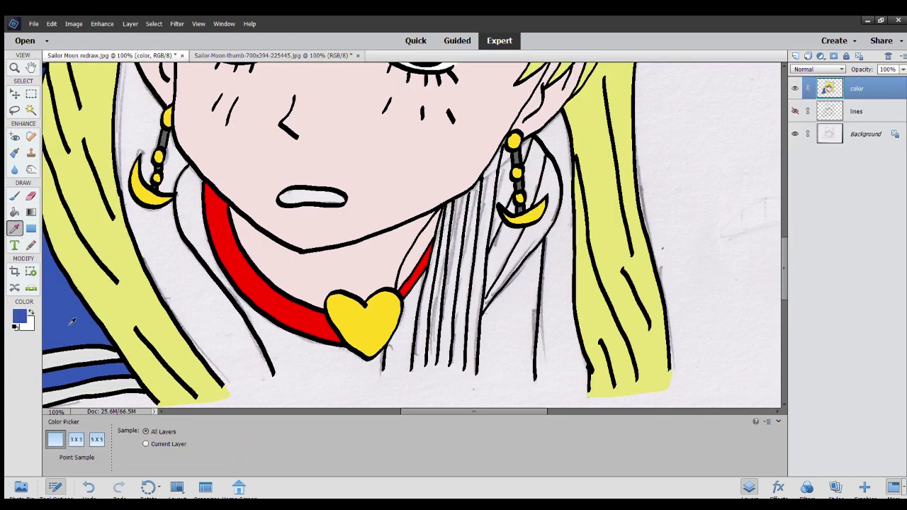
{"action": "left_click", "coordinate": [13, 210]}
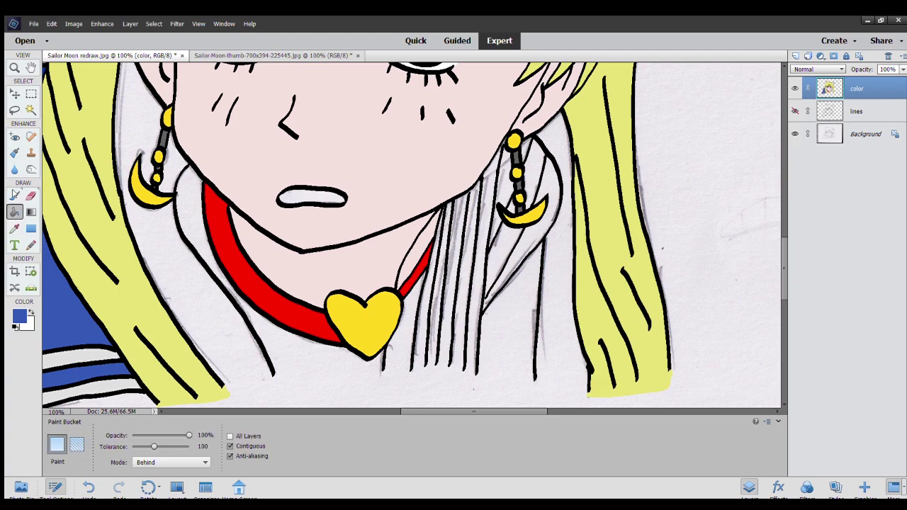
{"action": "left_click", "coordinate": [14, 197]}
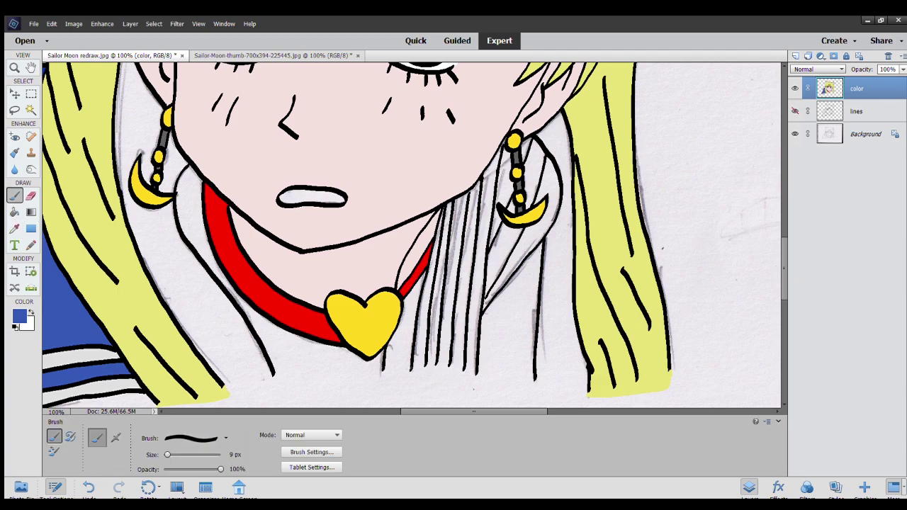
{"action": "left_click_drag", "start_coordinate": [415, 368], "coordinate": [424, 368]}
Fill the collar stripes beside the heart blue, undoing an accidental background fill.
{"action": "left_click", "coordinate": [14, 211]}
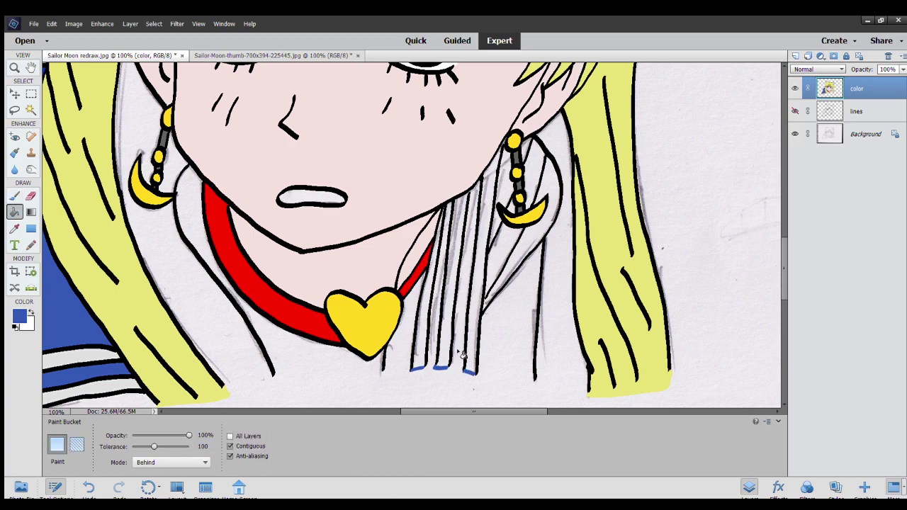
{"action": "left_click", "coordinate": [420, 346]}
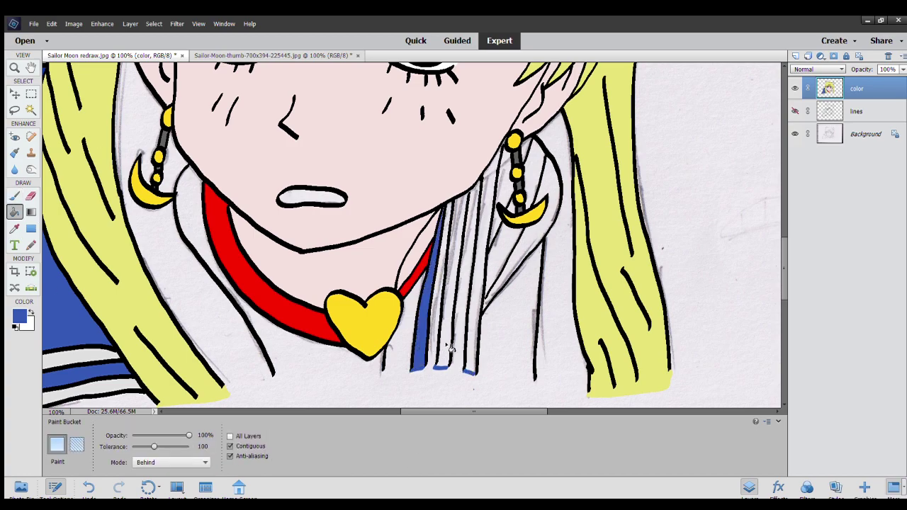
{"action": "left_click", "coordinate": [448, 347]}
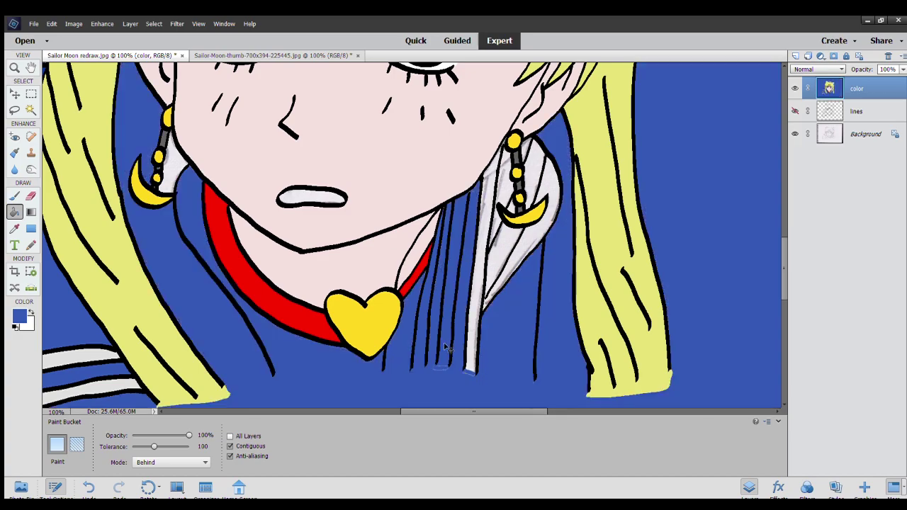
{"action": "key", "text": "ctrl+z"}
{"action": "left_click", "coordinate": [15, 195]}
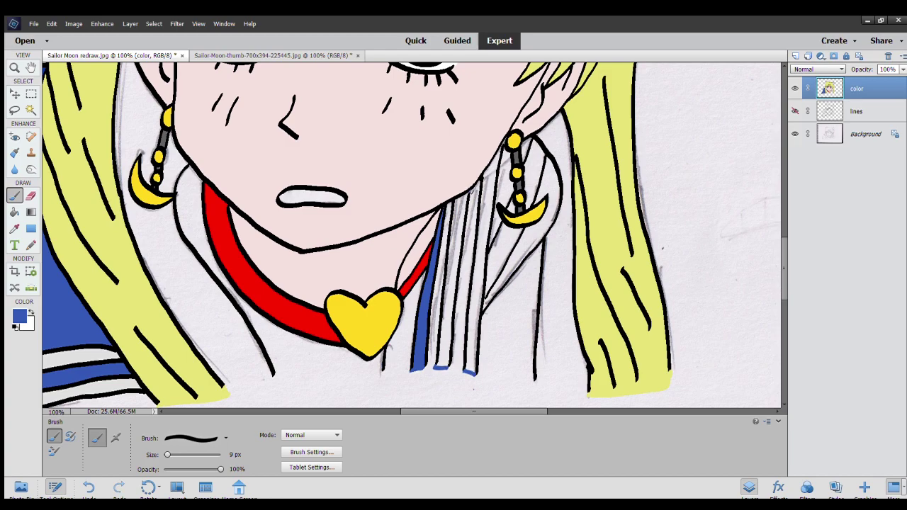
{"action": "left_click", "coordinate": [15, 212]}
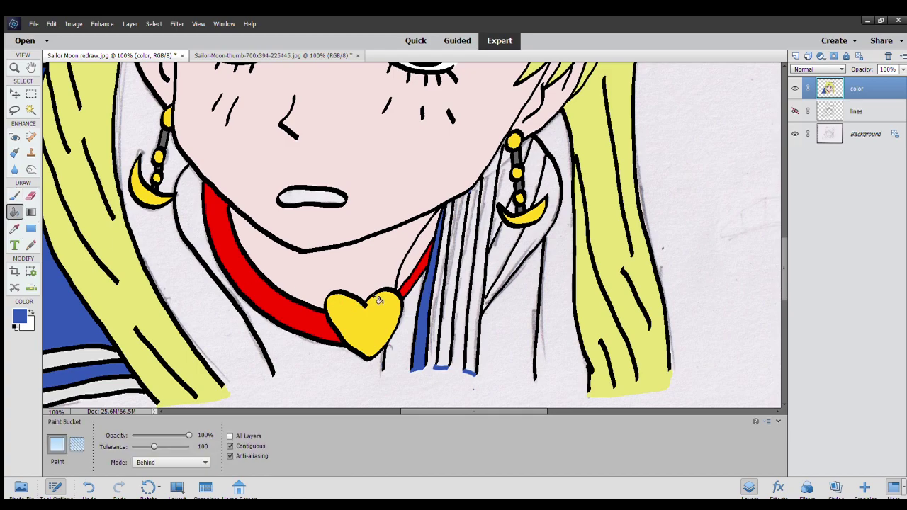
{"action": "left_click", "coordinate": [445, 312]}
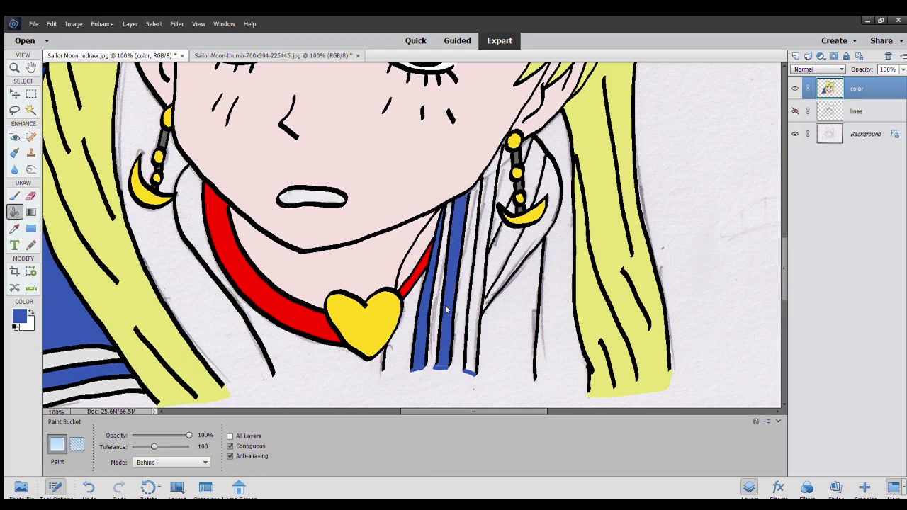
{"action": "left_click", "coordinate": [477, 291]}
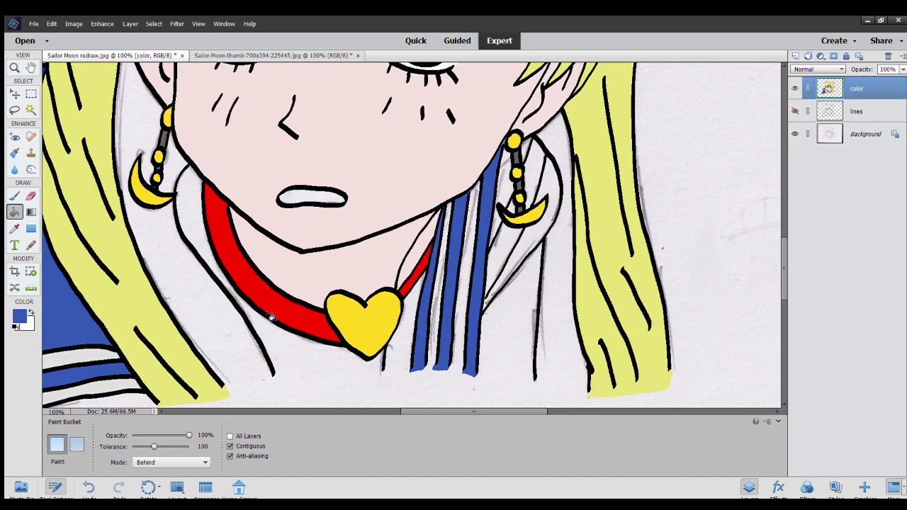
Paint a blue line sealing the collar's bottom edge.
{"action": "scroll", "coordinate": [241, 309], "scroll_direction": "up", "scroll_amount": 1}
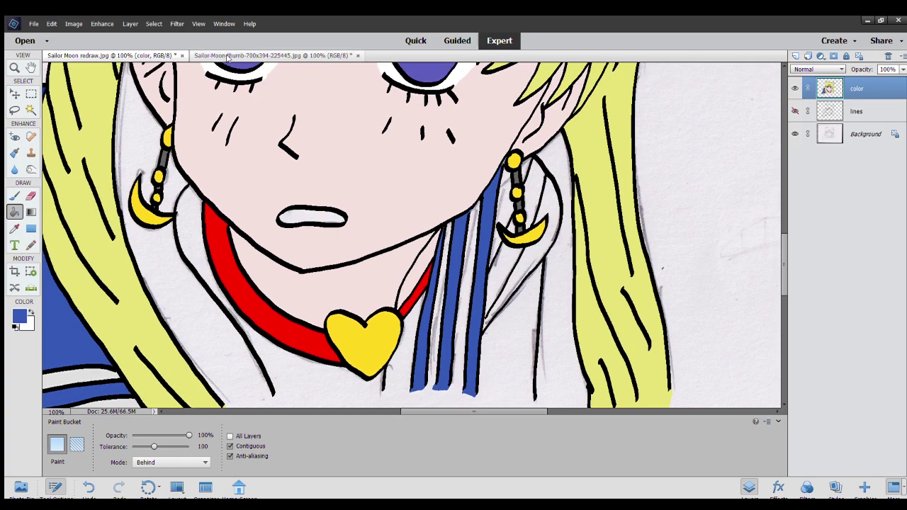
{"action": "left_click", "coordinate": [226, 56]}
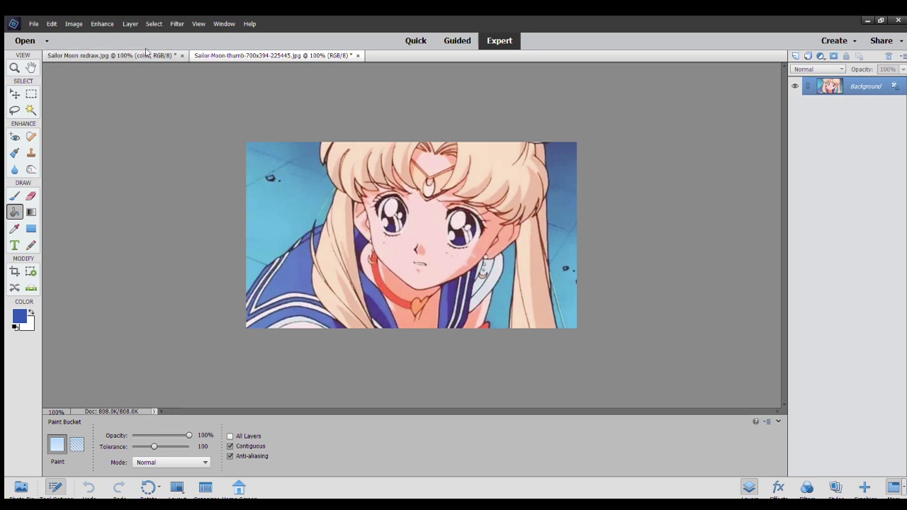
{"action": "left_click", "coordinate": [142, 55]}
{"action": "left_click", "coordinate": [8, 194]}
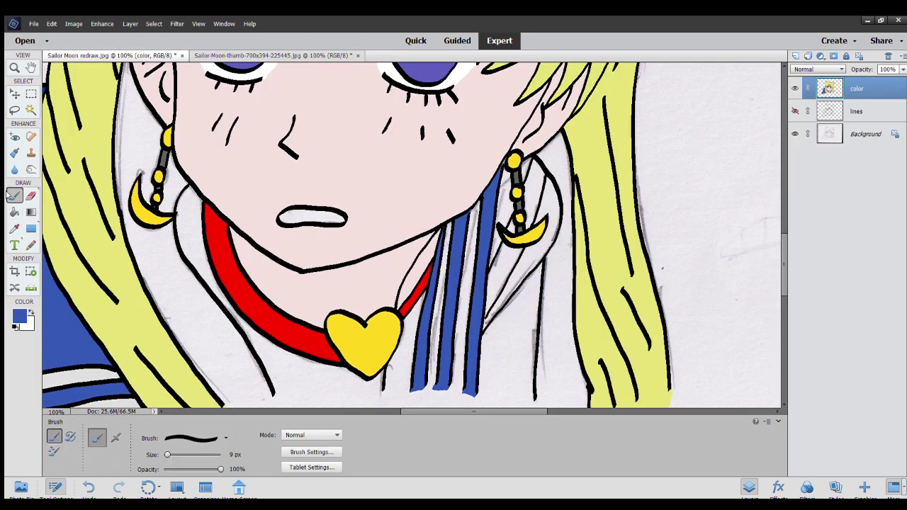
{"action": "left_click_drag", "start_coordinate": [473, 407], "coordinate": [505, 357]}
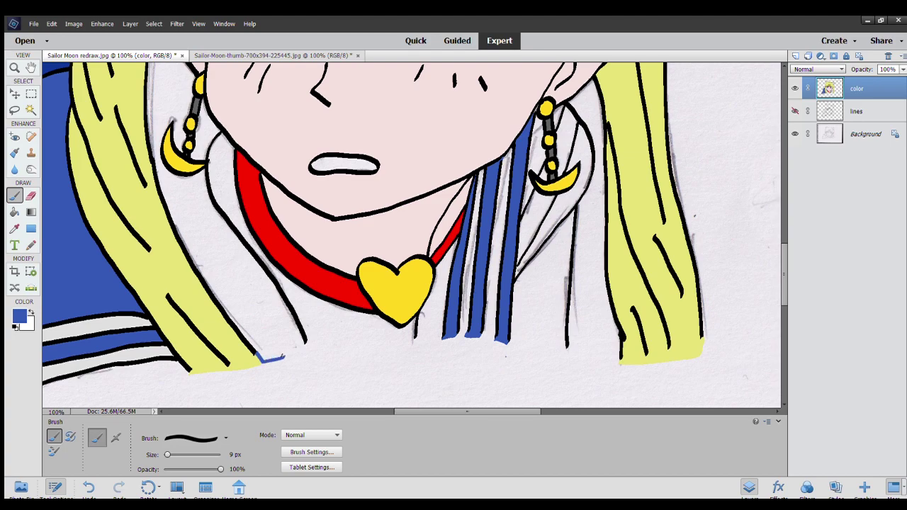
{"action": "key", "text": "ctrl+z"}
{"action": "left_click_drag", "start_coordinate": [309, 349], "coordinate": [283, 359]}
Fill the left sailor collar and its pale fringe solid blue.
{"action": "left_click", "coordinate": [13, 212]}
{"action": "left_click", "coordinate": [189, 221]}
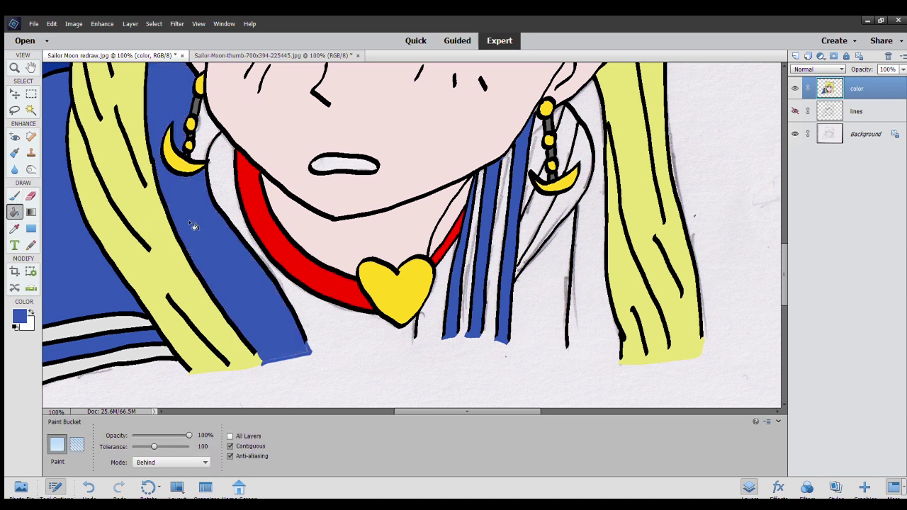
{"action": "left_click", "coordinate": [204, 228]}
{"action": "left_click", "coordinate": [15, 326]}
{"action": "key", "text": "ctrl+z"}
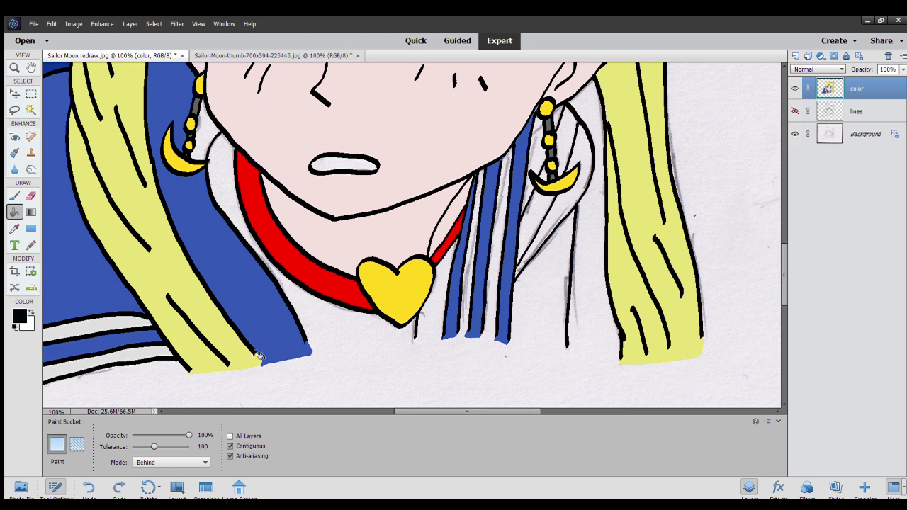
{"action": "left_click", "coordinate": [15, 196]}
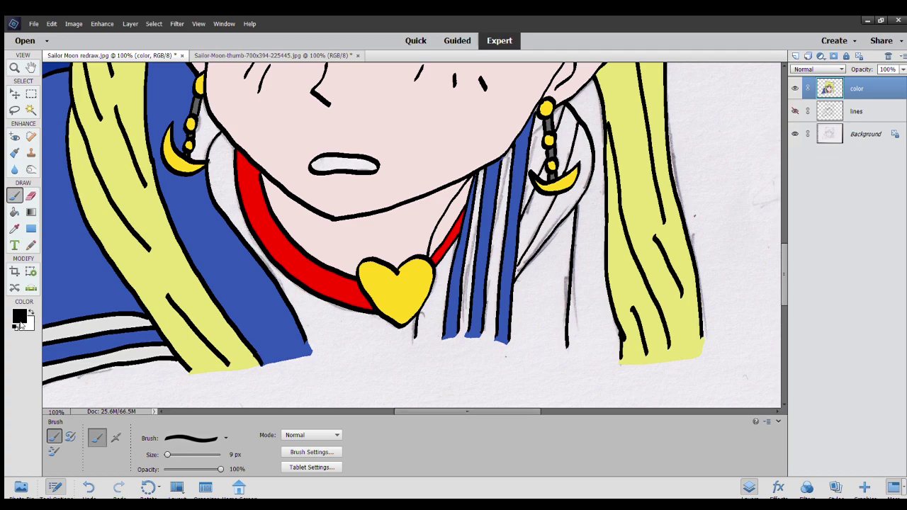
Sample the light grey from the collar stripe and fill a thin stripe with it.
{"action": "left_click", "coordinate": [14, 229]}
{"action": "left_click", "coordinate": [81, 330]}
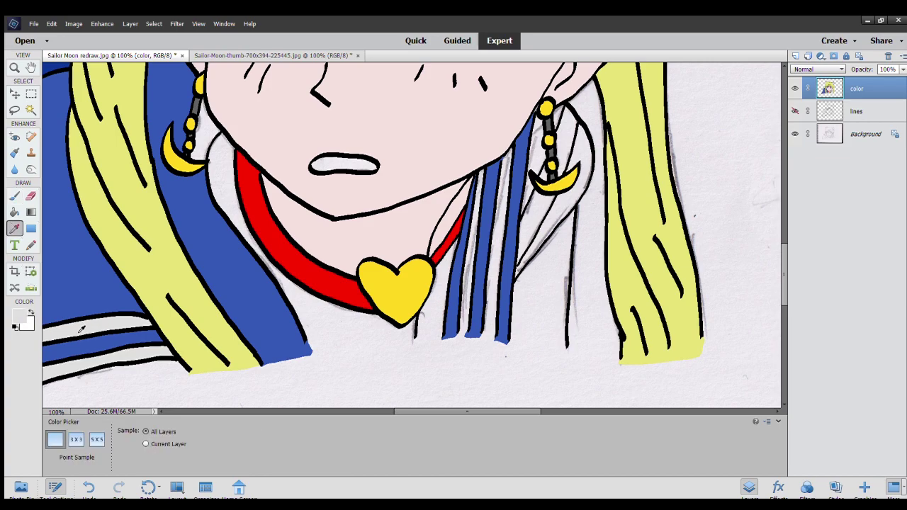
{"action": "left_click", "coordinate": [15, 197]}
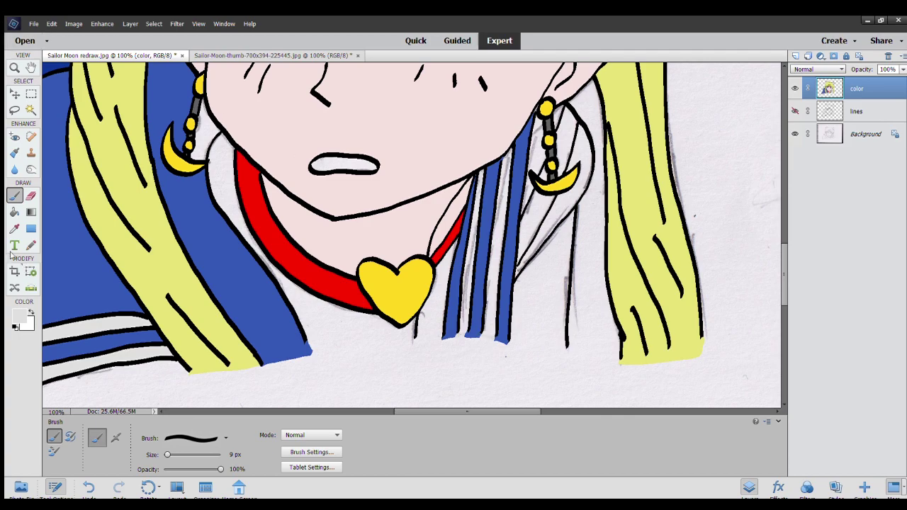
{"action": "left_click", "coordinate": [14, 212]}
{"action": "left_click", "coordinate": [465, 282]}
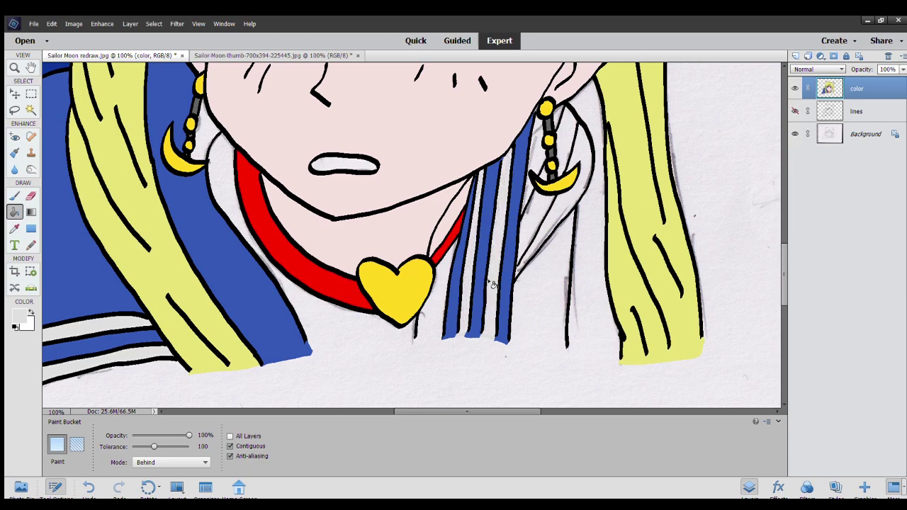
Fill the two strips below the right crescent earring light grey.
{"action": "scroll", "coordinate": [489, 284], "scroll_direction": "up", "scroll_amount": 3}
{"action": "left_click", "coordinate": [339, 53]}
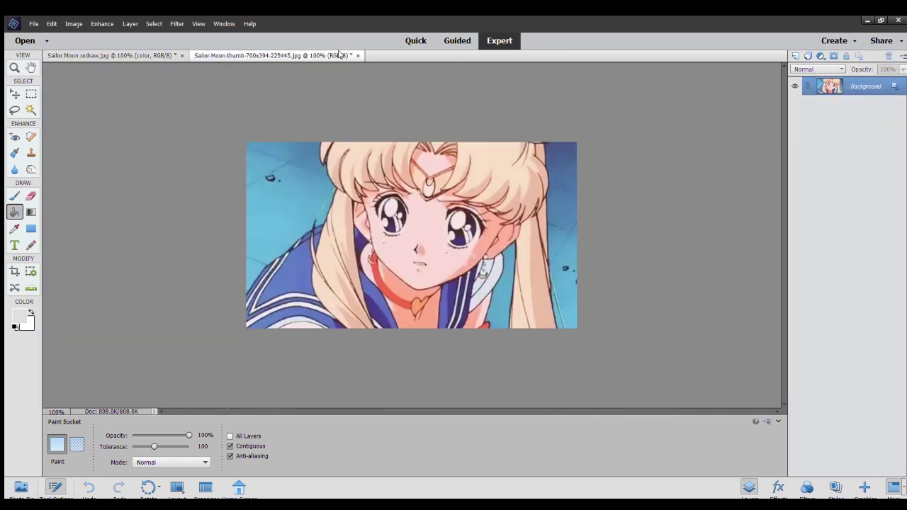
{"action": "left_click", "coordinate": [140, 57]}
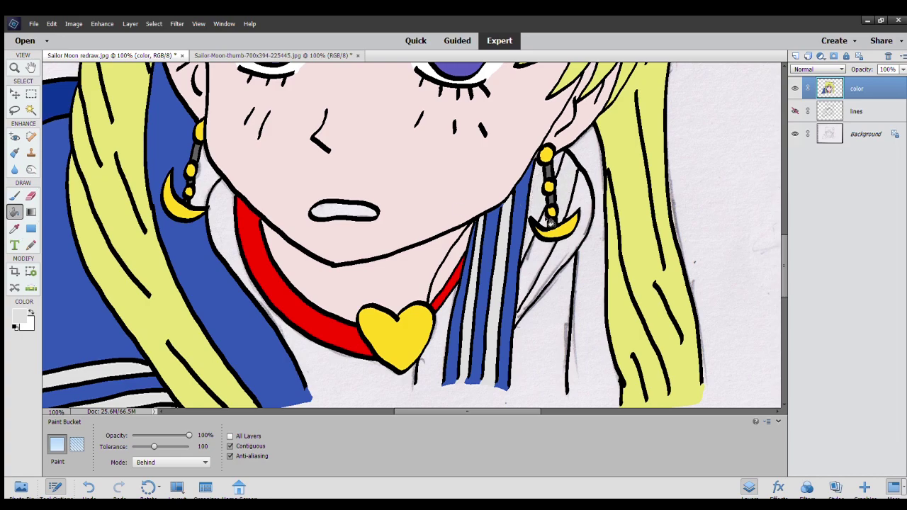
{"action": "left_click", "coordinate": [544, 248]}
{"action": "left_click", "coordinate": [556, 258]}
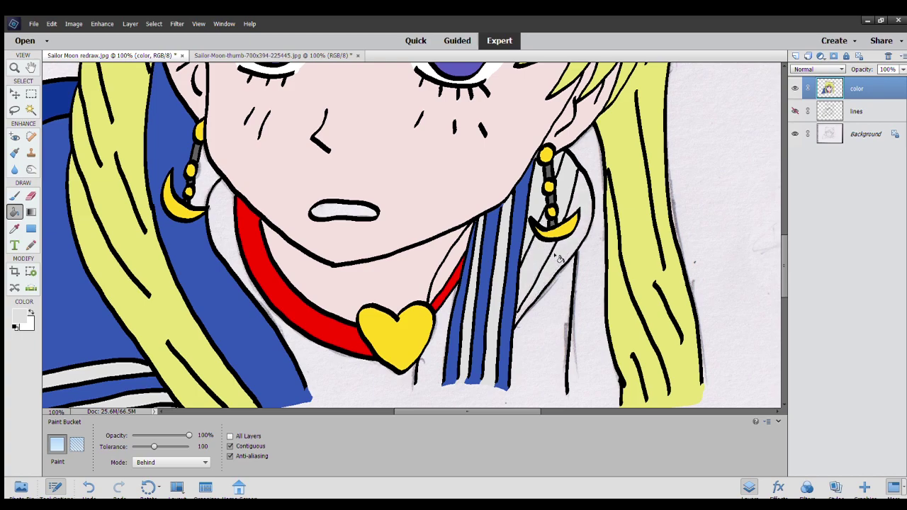
{"action": "left_click", "coordinate": [15, 229]}
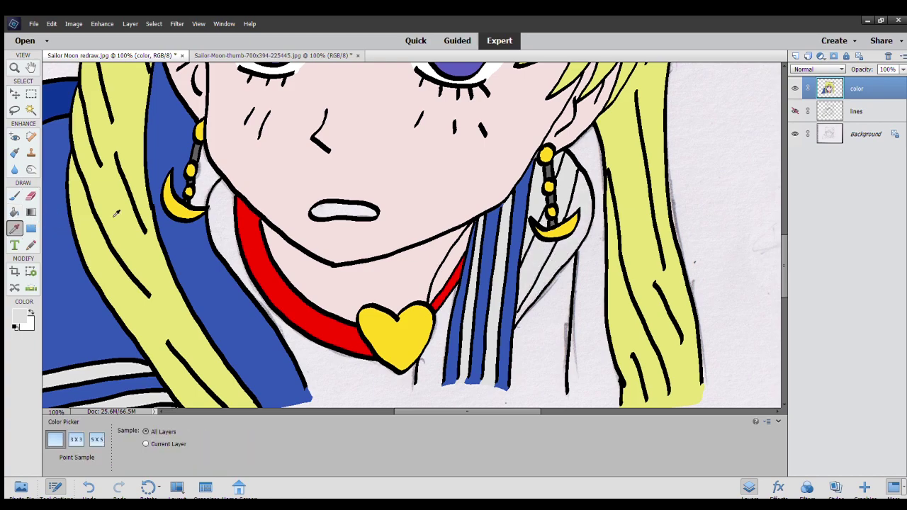
{"action": "left_click", "coordinate": [15, 195]}
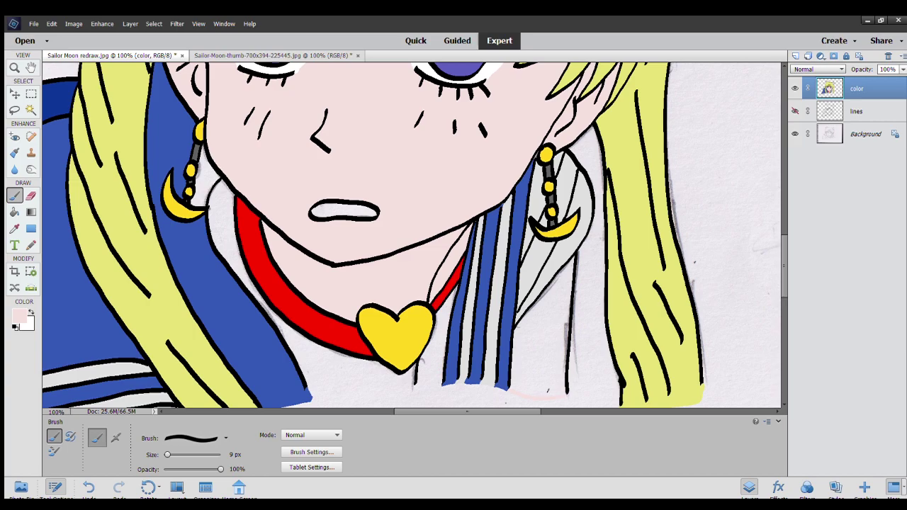
{"action": "left_click_drag", "start_coordinate": [526, 363], "coordinate": [540, 290]}
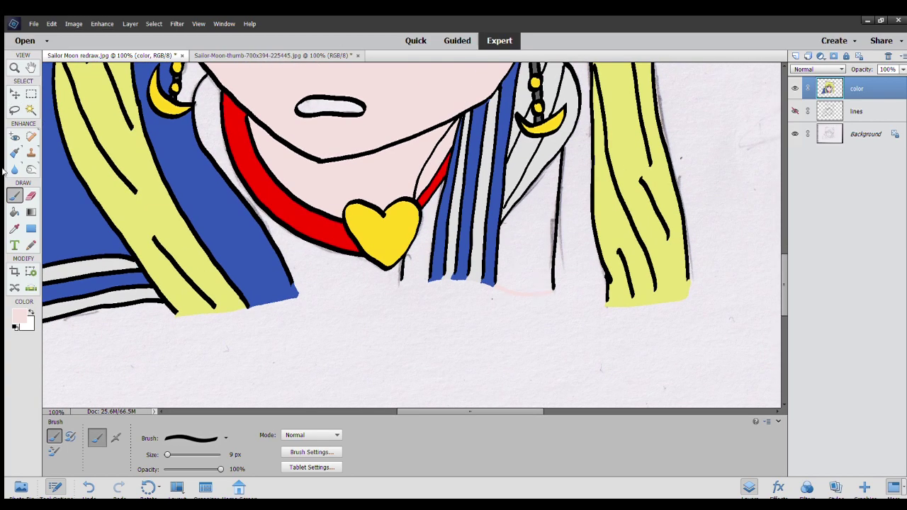
Fill the neck between the right hair strands pale pink and compare with the reference.
{"action": "left_click", "coordinate": [13, 210]}
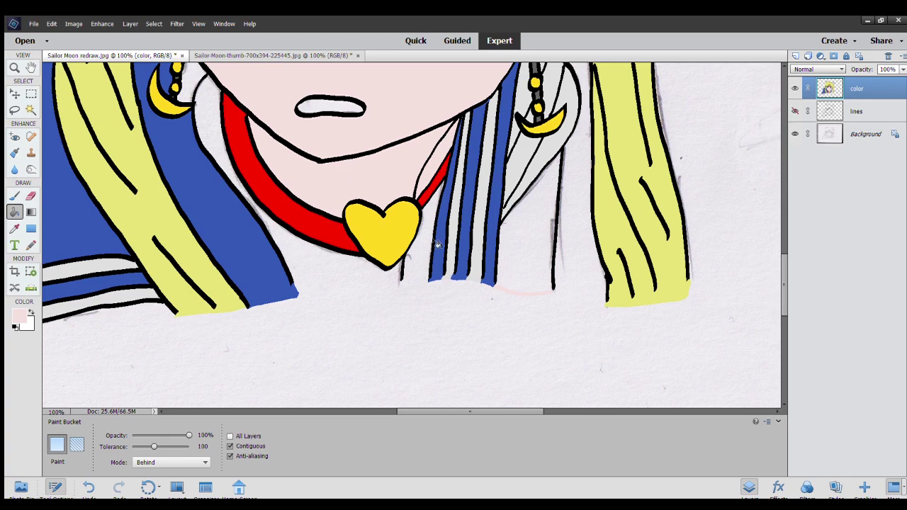
{"action": "left_click", "coordinate": [530, 258]}
{"action": "scroll", "coordinate": [530, 258], "scroll_direction": "up", "scroll_amount": 3}
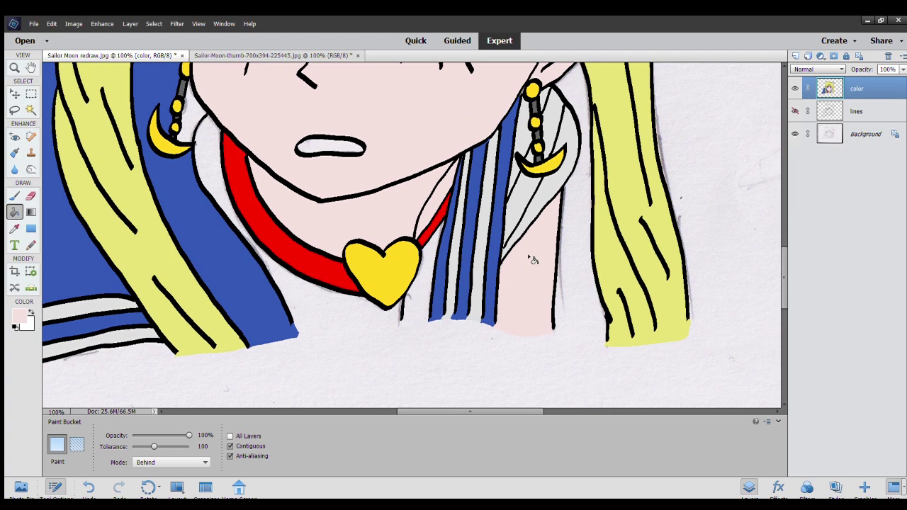
{"action": "left_click", "coordinate": [228, 55]}
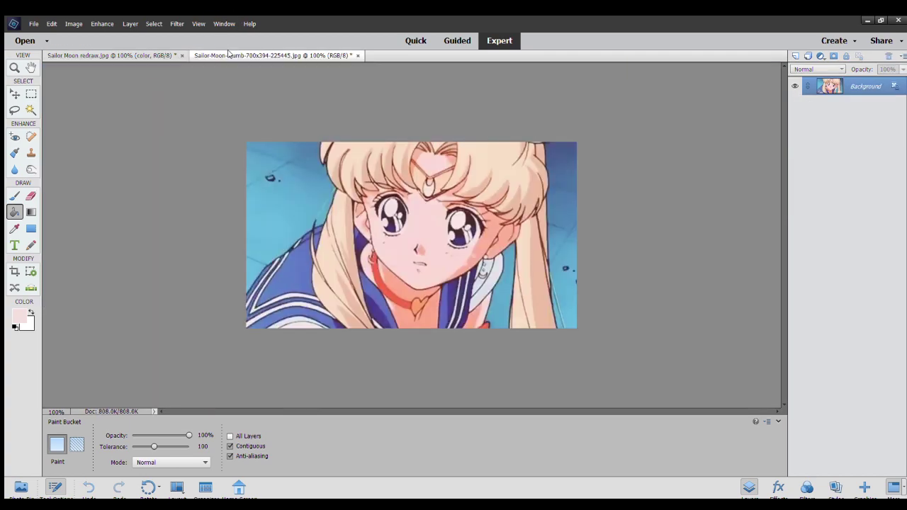
{"action": "left_click", "coordinate": [148, 55]}
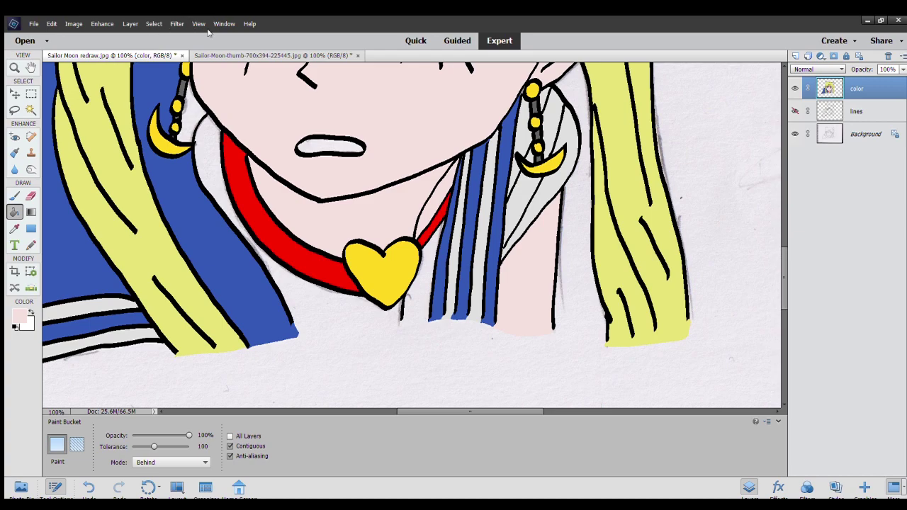
{"action": "left_click", "coordinate": [209, 55]}
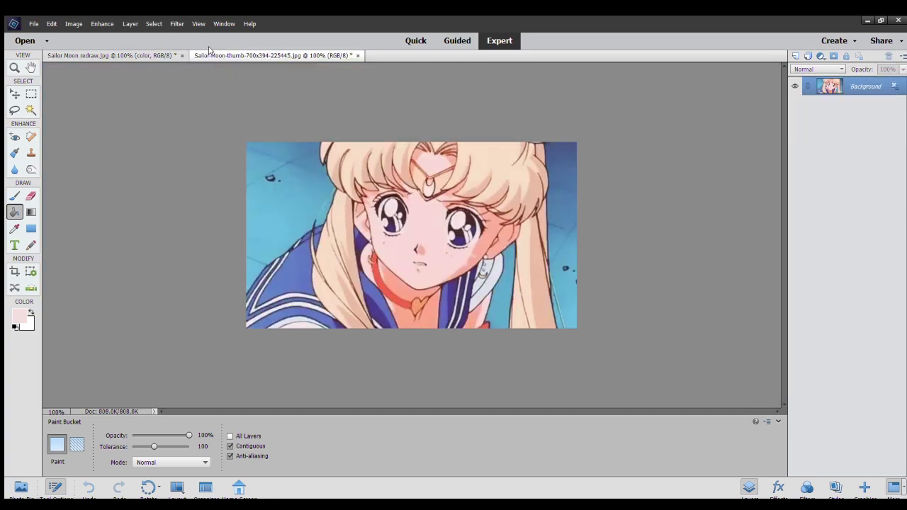
{"action": "left_click", "coordinate": [106, 55]}
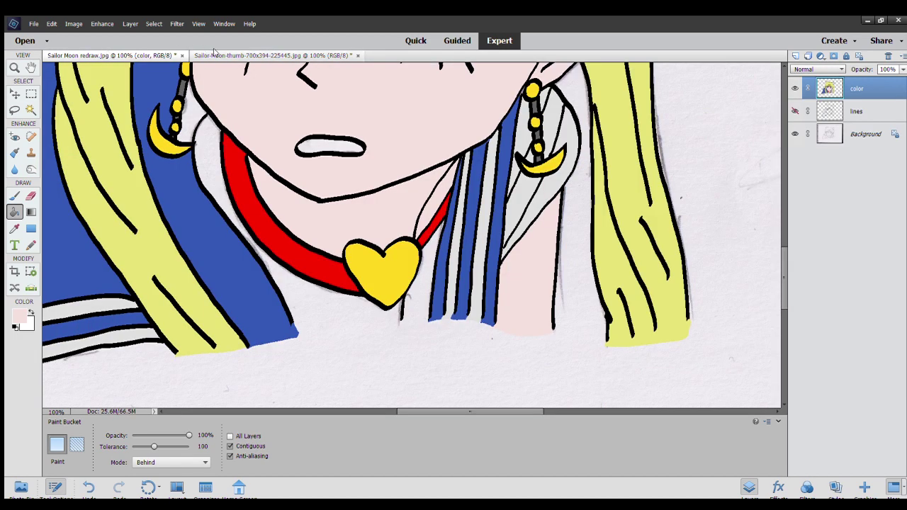
{"action": "left_click", "coordinate": [213, 53]}
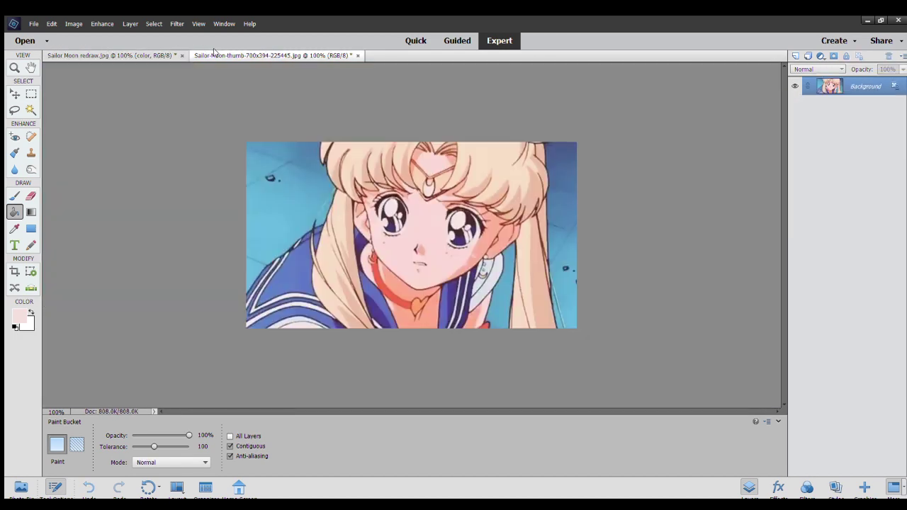
{"action": "left_click", "coordinate": [148, 54]}
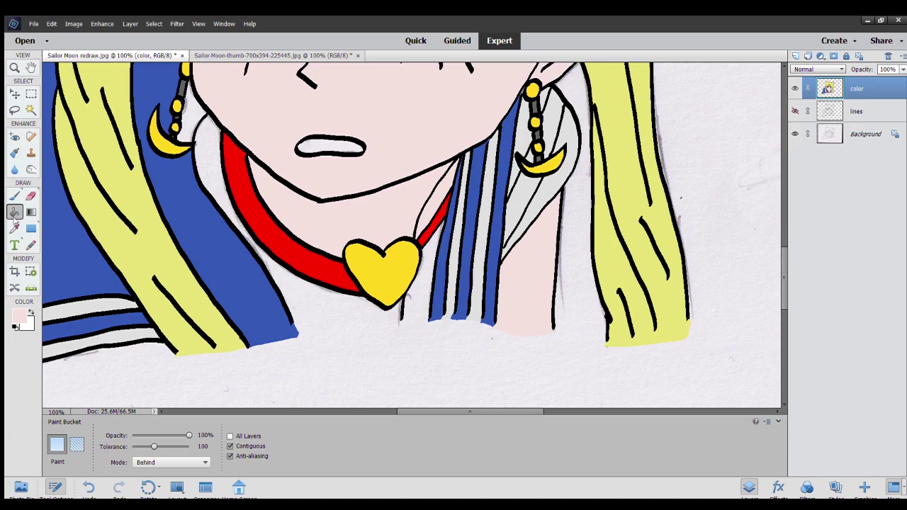
Draw a thin black line up from the heart to close the strip.
{"action": "left_click", "coordinate": [11, 197]}
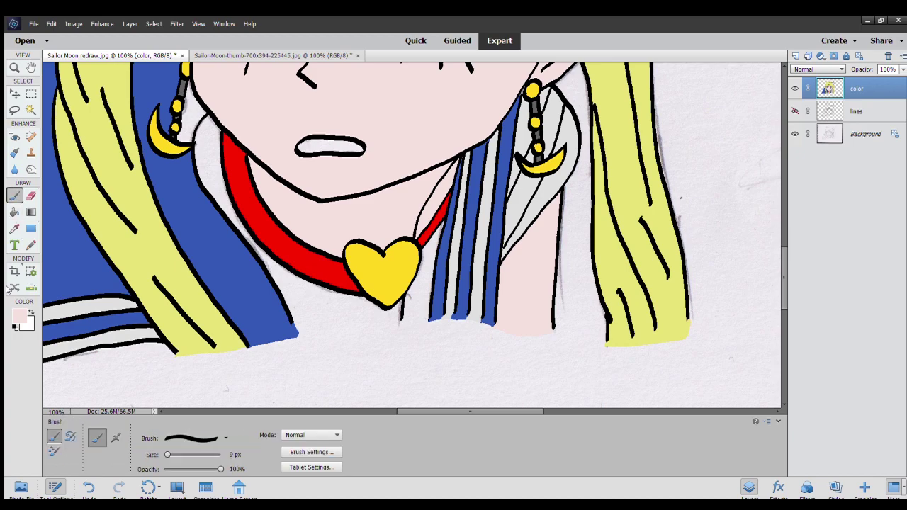
{"action": "left_click", "coordinate": [14, 326]}
{"action": "left_click_drag", "start_coordinate": [405, 315], "coordinate": [434, 261]}
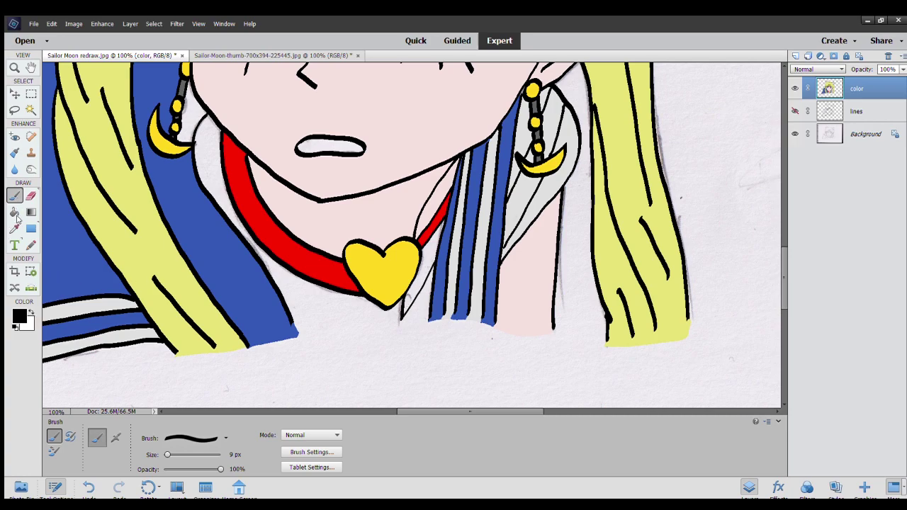
Fill the white strip right of the heart with the uniform-stripe blue.
{"action": "left_click", "coordinate": [18, 225]}
{"action": "left_click", "coordinate": [442, 252]}
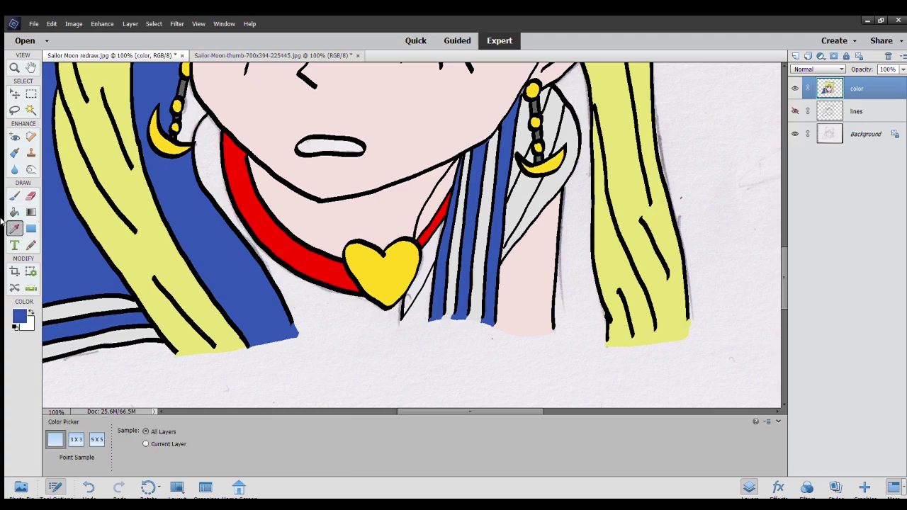
{"action": "left_click", "coordinate": [14, 196]}
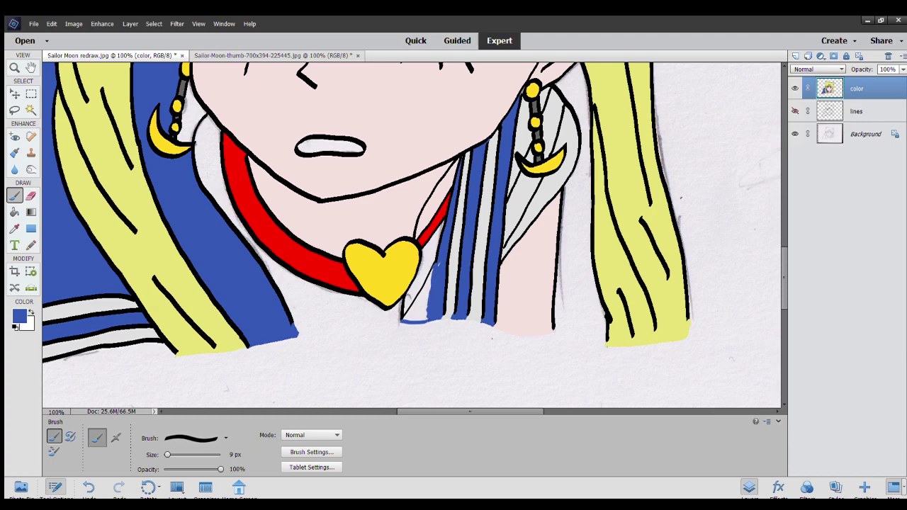
{"action": "left_click", "coordinate": [13, 212]}
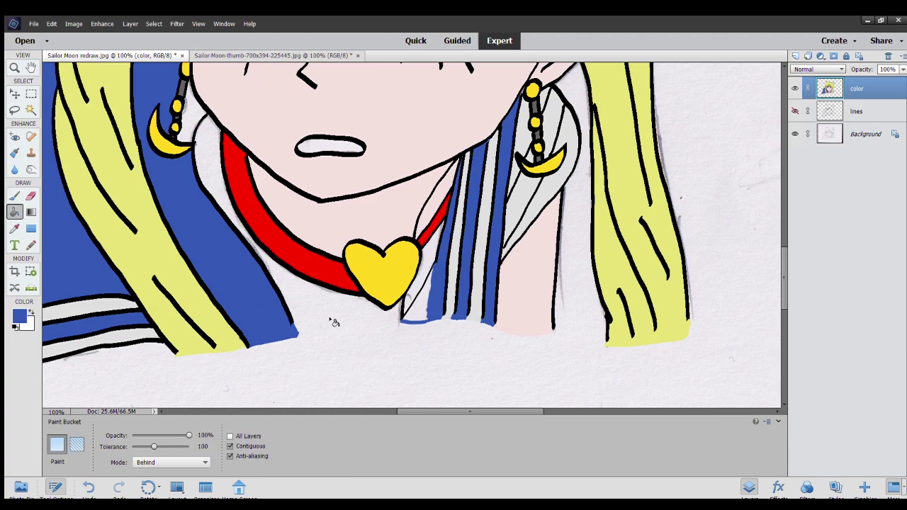
{"action": "left_click", "coordinate": [417, 313]}
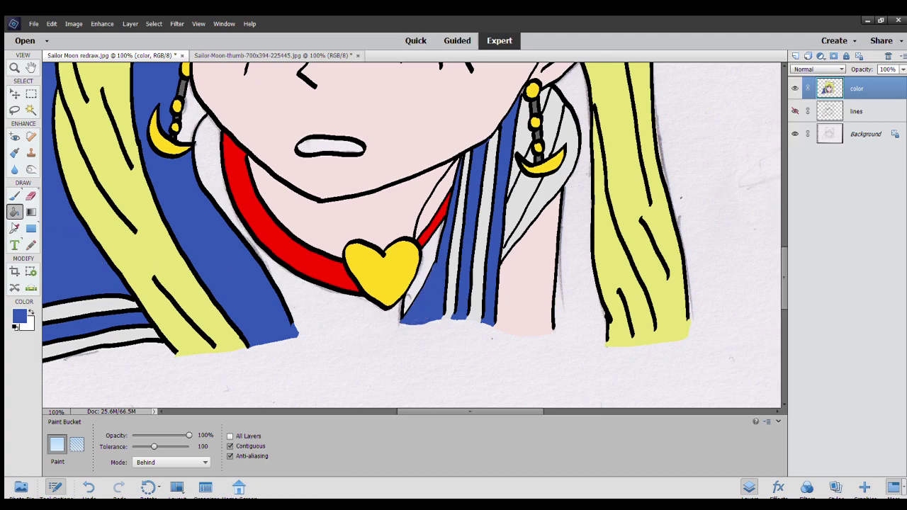
Sample the skin pink from the face.
{"action": "left_click", "coordinate": [14, 227]}
{"action": "left_click", "coordinate": [259, 156]}
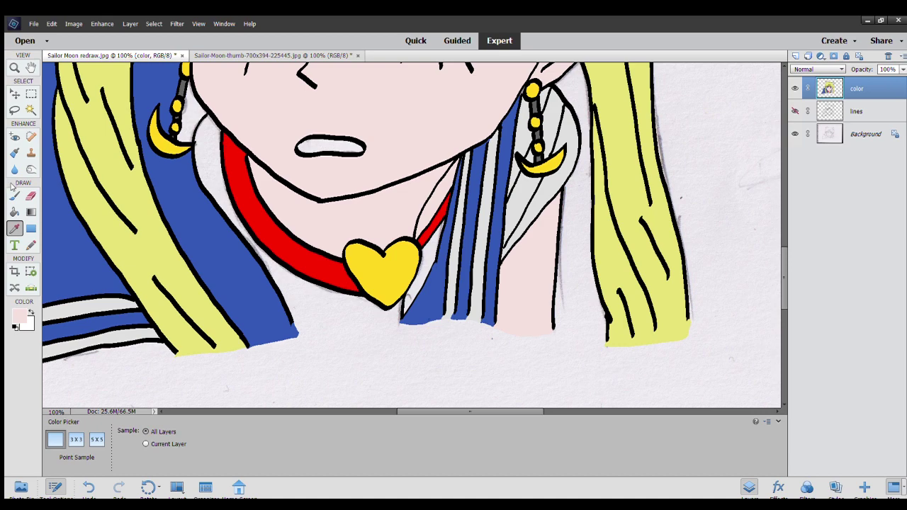
{"action": "left_click", "coordinate": [8, 213]}
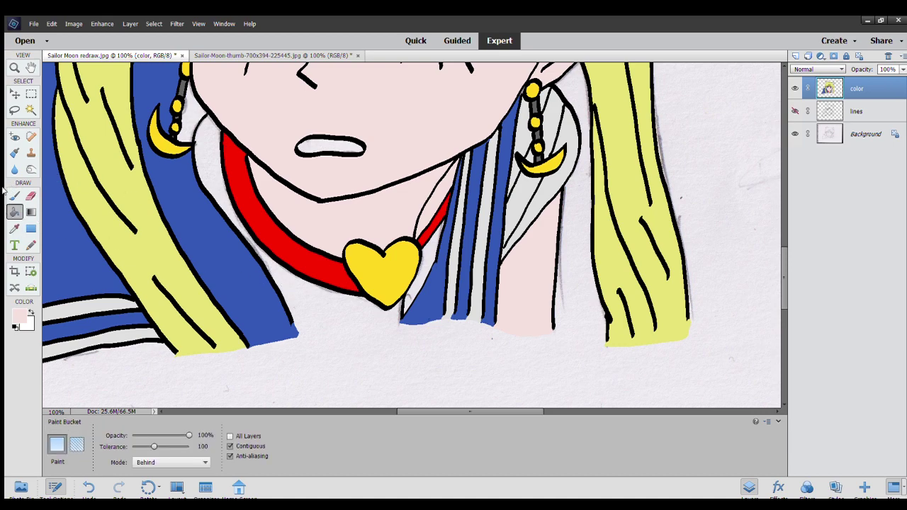
{"action": "left_click", "coordinate": [10, 194]}
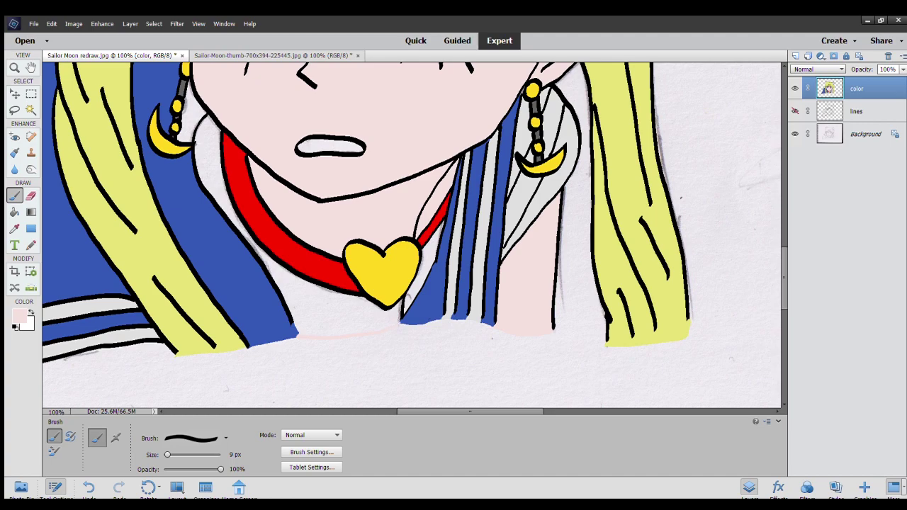
Fill the bare area under the collar and the sliver beside the heart skin pink.
{"action": "left_click", "coordinate": [15, 211]}
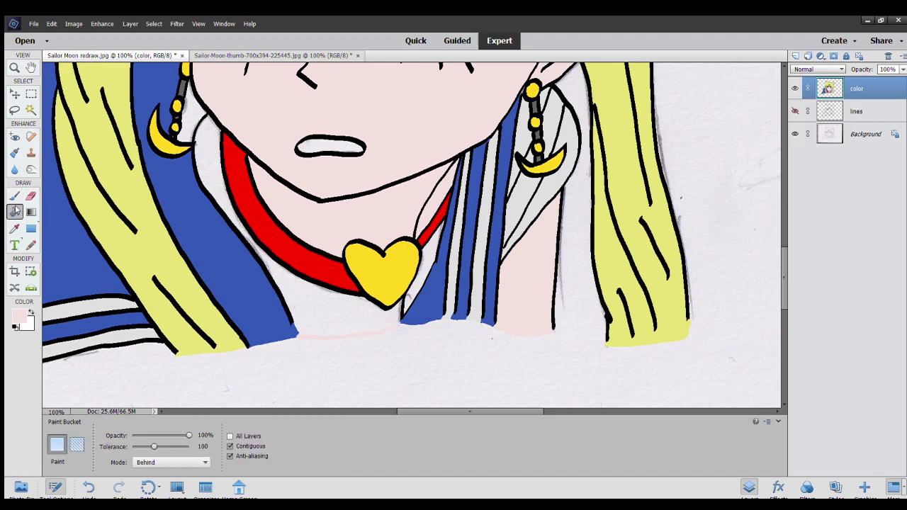
{"action": "left_click", "coordinate": [312, 310]}
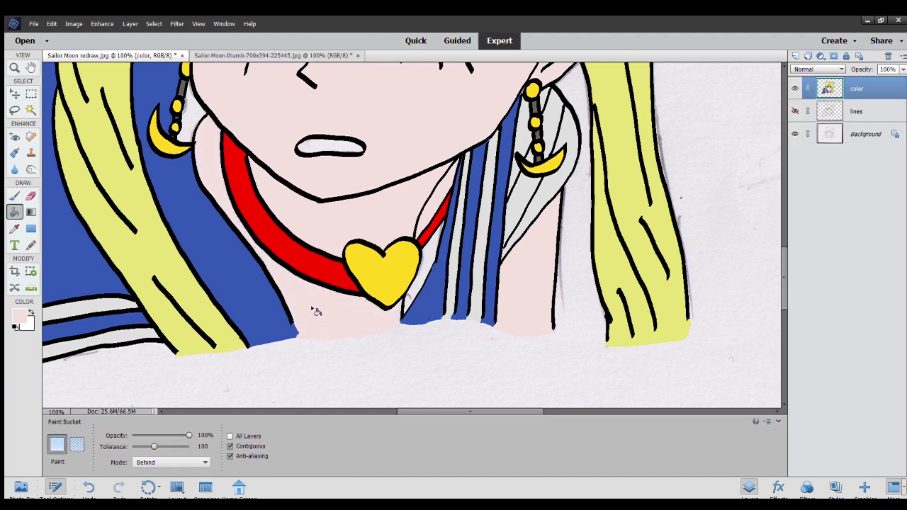
{"action": "left_click", "coordinate": [421, 270]}
{"action": "left_click", "coordinate": [15, 195]}
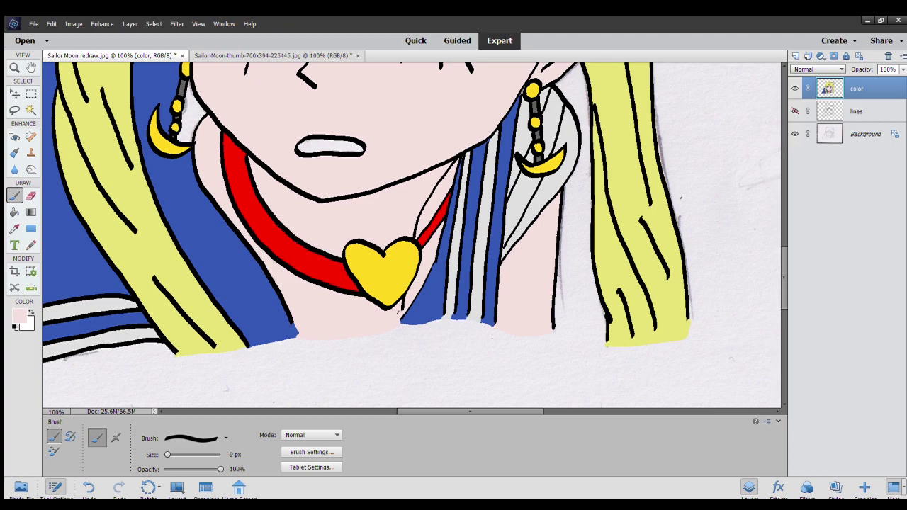
{"action": "left_click_drag", "start_coordinate": [401, 316], "coordinate": [490, 405]}
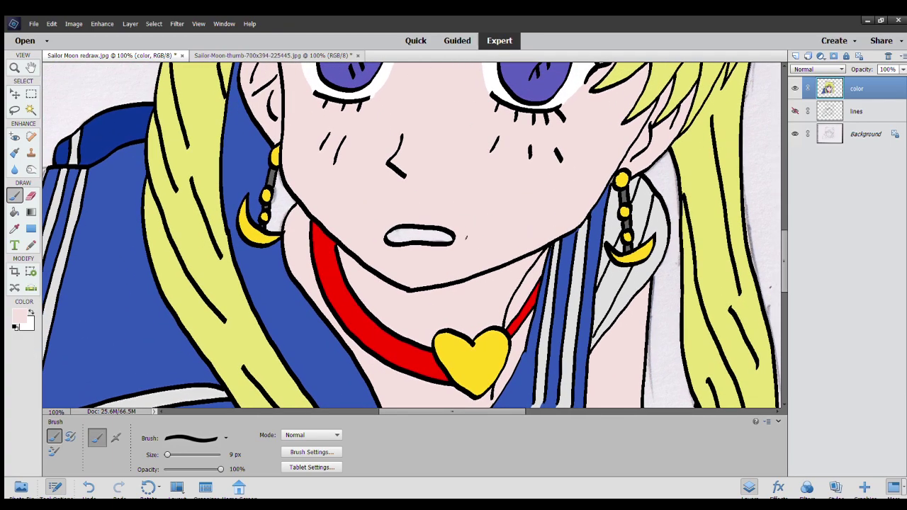
Fill the gap under the left crescent earring with the sampled uniform blue.
{"action": "left_click", "coordinate": [15, 228]}
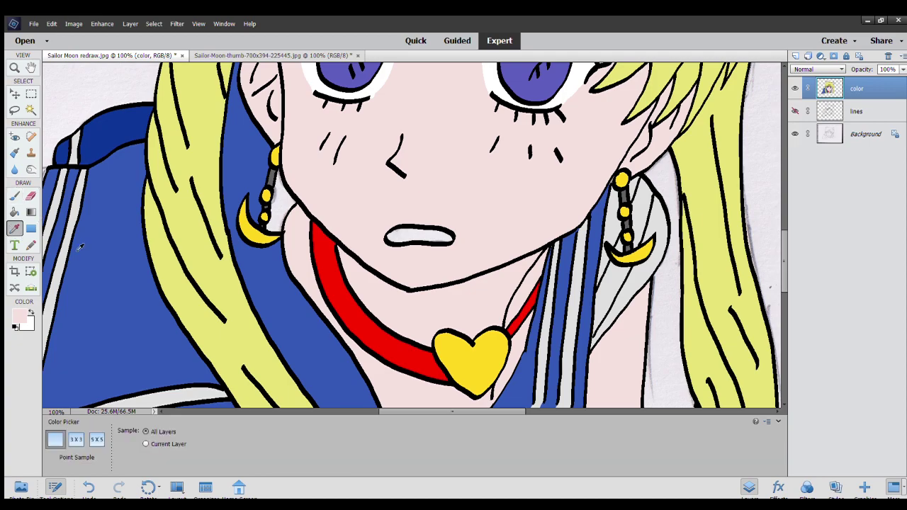
{"action": "left_click", "coordinate": [104, 258]}
{"action": "left_click", "coordinate": [14, 212]}
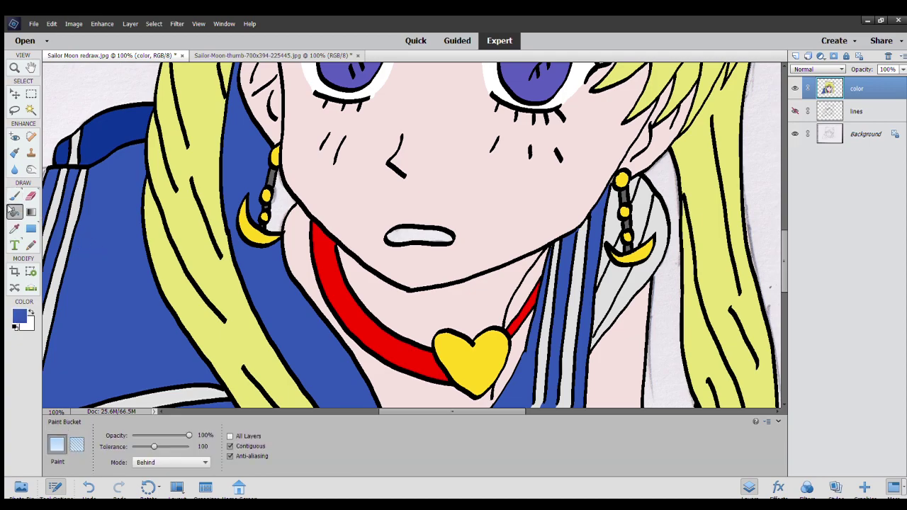
{"action": "left_click", "coordinate": [277, 212]}
{"action": "scroll", "coordinate": [279, 251], "scroll_direction": "up", "scroll_amount": 2}
{"action": "scroll", "coordinate": [278, 250], "scroll_direction": "down", "scroll_amount": 1}
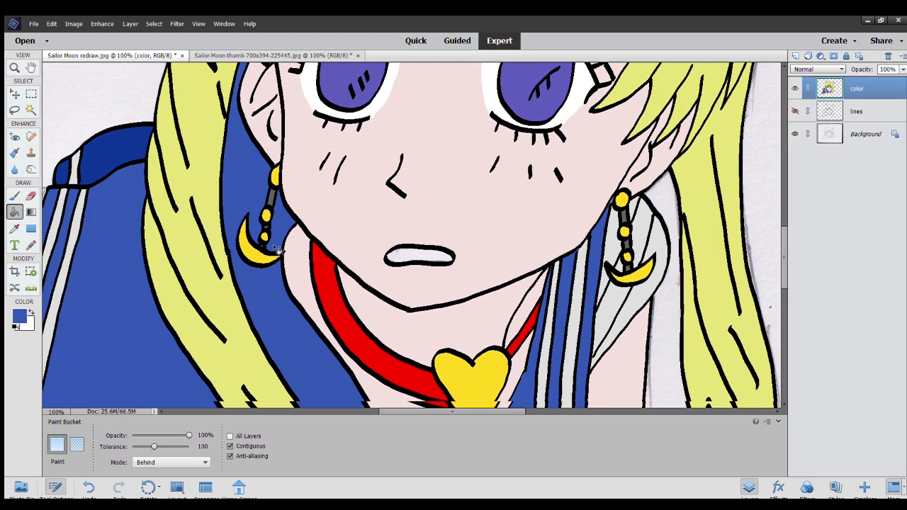
{"action": "scroll", "coordinate": [277, 250], "scroll_direction": "down", "scroll_amount": 1}
{"action": "scroll", "coordinate": [276, 249], "scroll_direction": "down", "scroll_amount": 1}
{"action": "scroll", "coordinate": [276, 251], "scroll_direction": "down", "scroll_amount": 1}
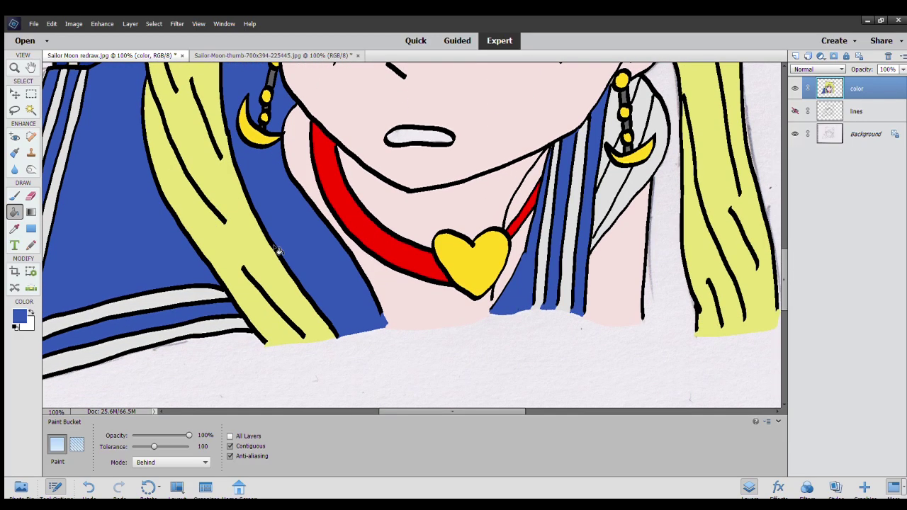
{"action": "scroll", "coordinate": [279, 251], "scroll_direction": "up", "scroll_amount": 4}
{"action": "scroll", "coordinate": [278, 251], "scroll_direction": "up", "scroll_amount": 2}
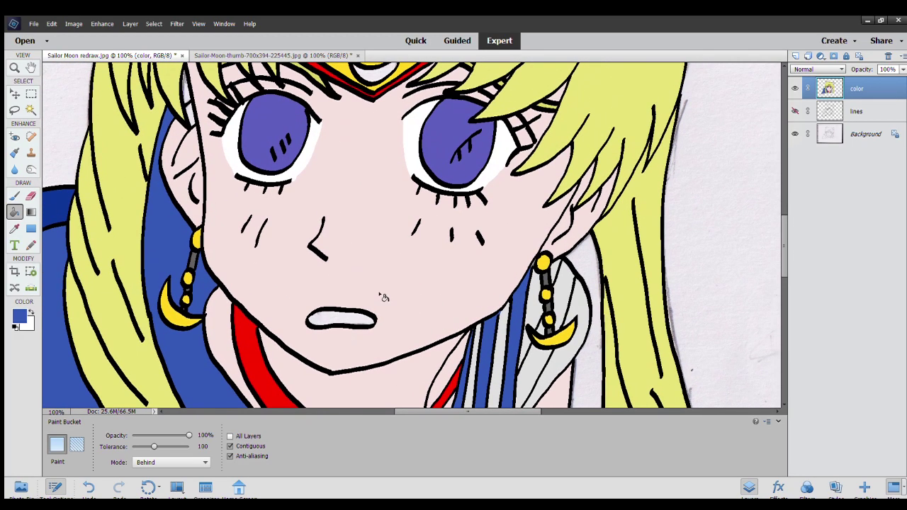
{"action": "left_click", "coordinate": [14, 227]}
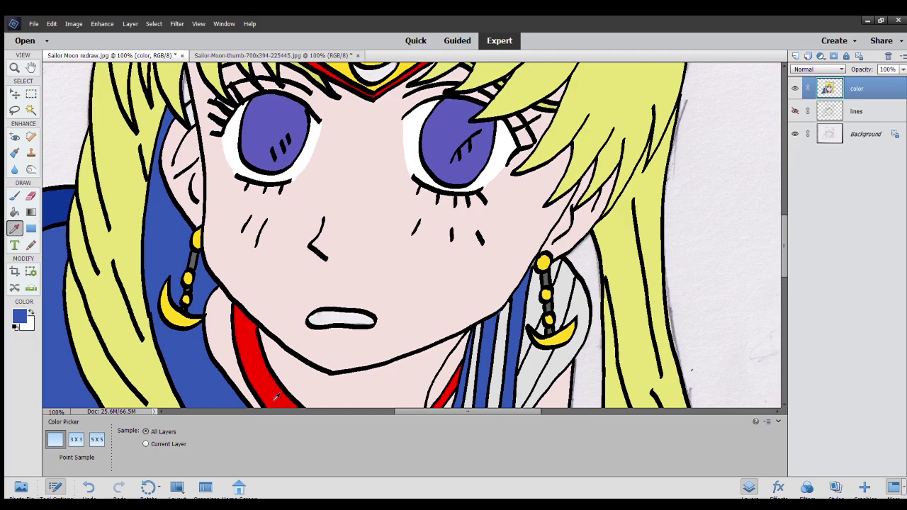
{"action": "scroll", "coordinate": [318, 386], "scroll_direction": "down", "scroll_amount": 2}
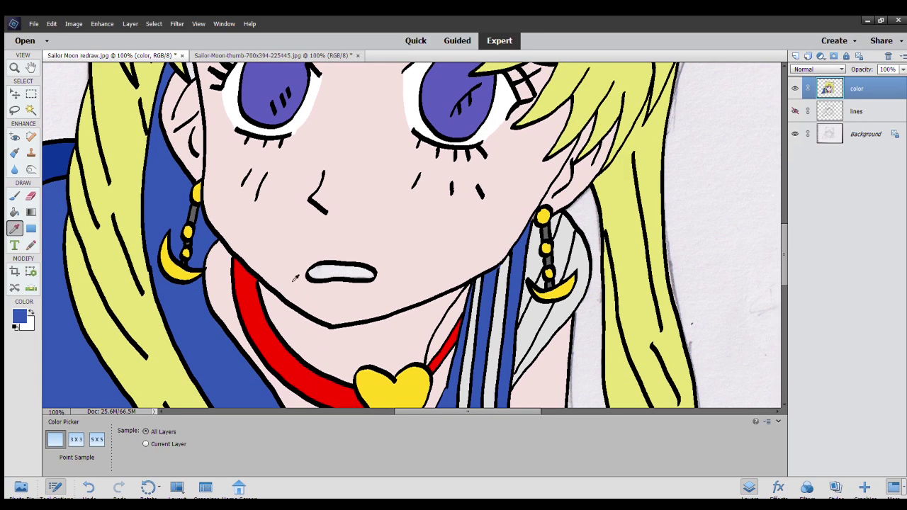
Sample a grey and fill the inside of the open mouth with it.
{"action": "left_click", "coordinate": [161, 262]}
{"action": "left_click_drag", "start_coordinate": [161, 263], "coordinate": [1, 234]}
{"action": "left_click", "coordinate": [13, 212]}
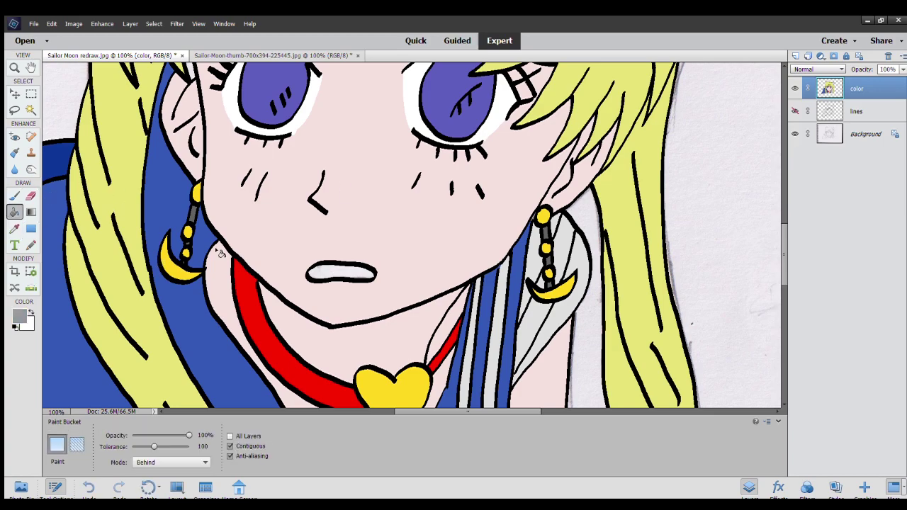
{"action": "left_click", "coordinate": [329, 277]}
{"action": "scroll", "coordinate": [329, 278], "scroll_direction": "up", "scroll_amount": 2}
{"action": "scroll", "coordinate": [329, 278], "scroll_direction": "up", "scroll_amount": 5}
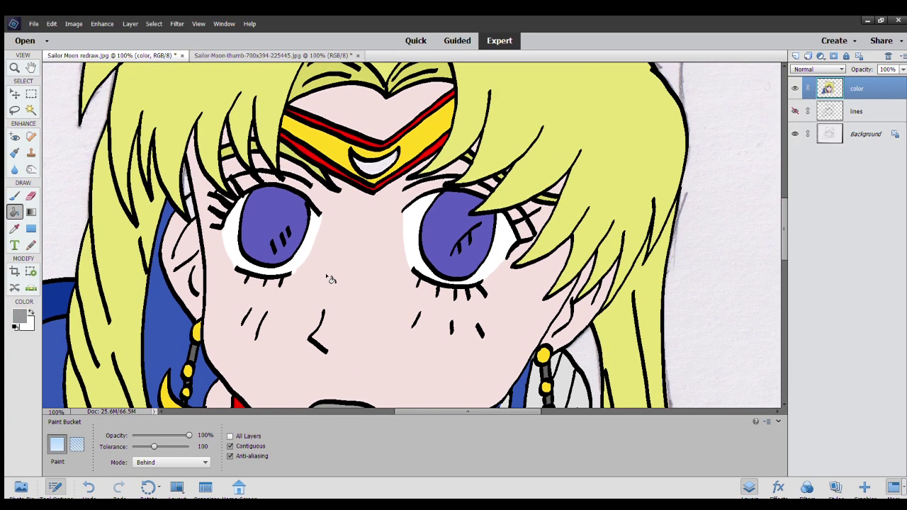
{"action": "scroll", "coordinate": [329, 280], "scroll_direction": "down", "scroll_amount": 3}
{"action": "scroll", "coordinate": [329, 278], "scroll_direction": "down", "scroll_amount": 3}
{"action": "scroll", "coordinate": [320, 274], "scroll_direction": "up", "scroll_amount": 3}
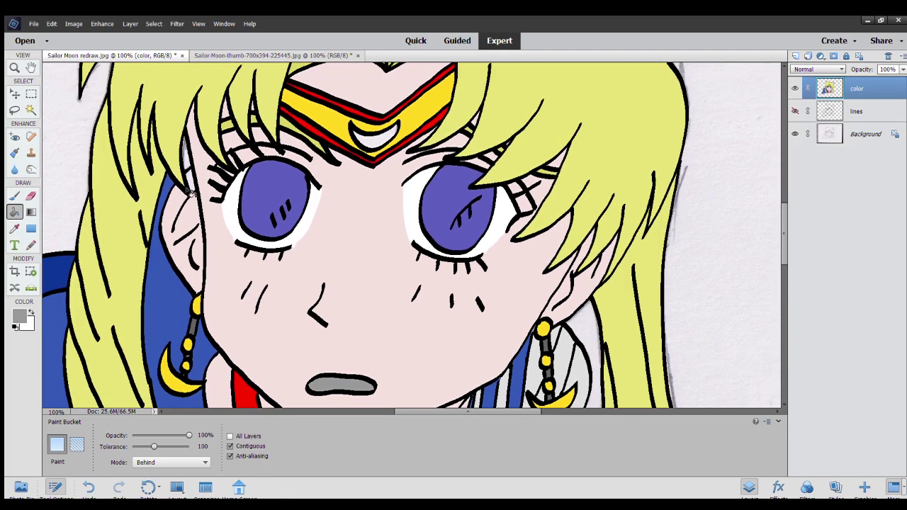
Try filling the gap between hair strands with the pale skin pink, then undo it.
{"action": "left_click", "coordinate": [13, 225]}
{"action": "left_click", "coordinate": [334, 238]}
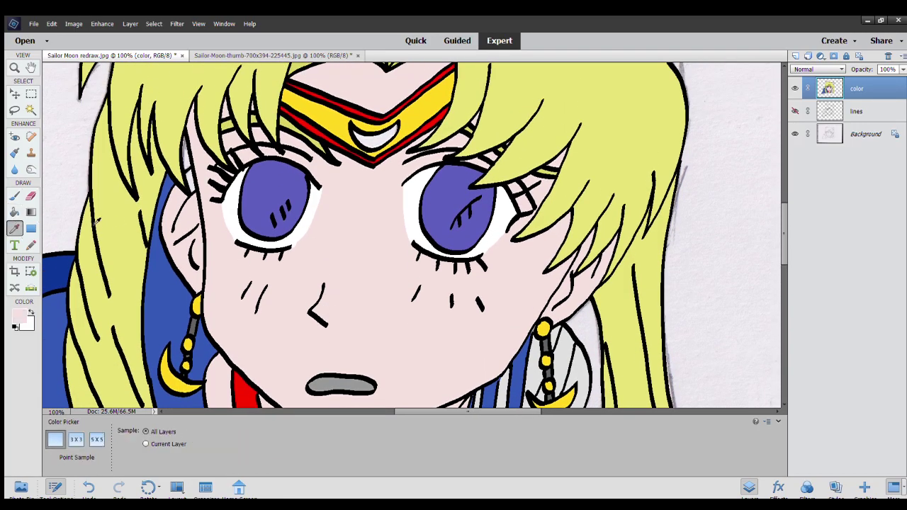
{"action": "left_click", "coordinate": [14, 212]}
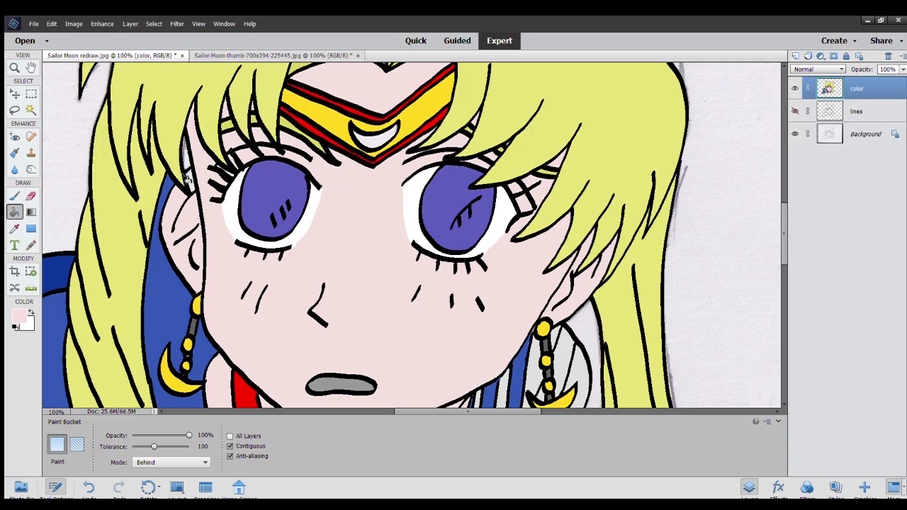
{"action": "left_click", "coordinate": [186, 160]}
{"action": "key", "text": "ctrl+z"}
Sample the uniform blue as the fill colour for the Paint Bucket.
{"action": "left_click", "coordinate": [15, 228]}
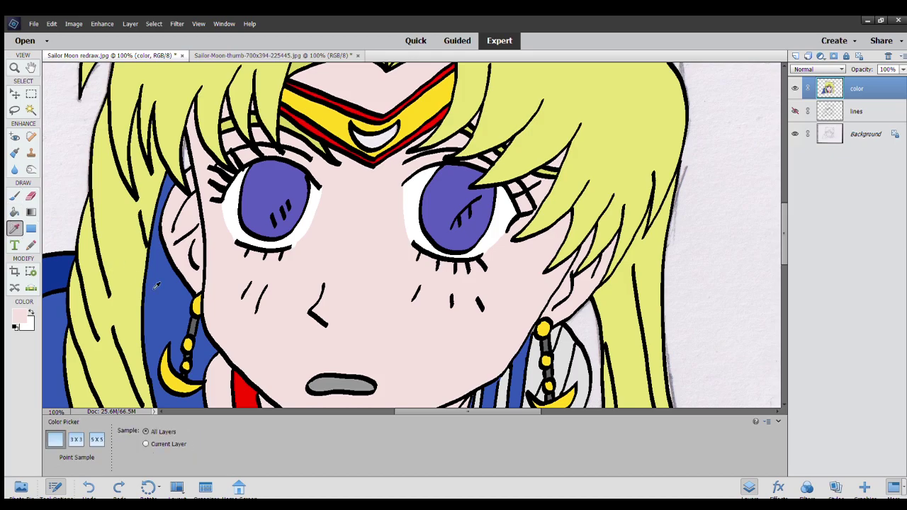
{"action": "left_click", "coordinate": [154, 287]}
{"action": "left_click", "coordinate": [14, 211]}
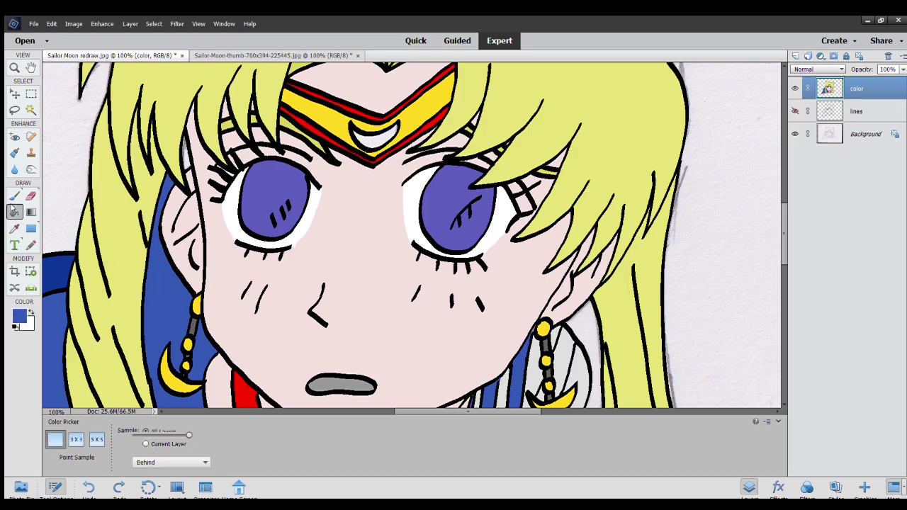
{"action": "scroll", "coordinate": [254, 338], "scroll_direction": "up", "scroll_amount": 1}
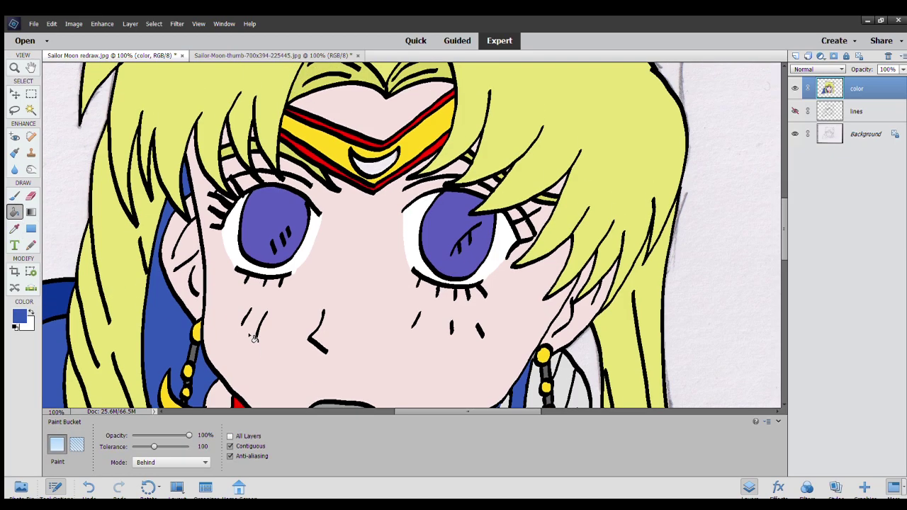
{"action": "scroll", "coordinate": [254, 338], "scroll_direction": "down", "scroll_amount": 2}
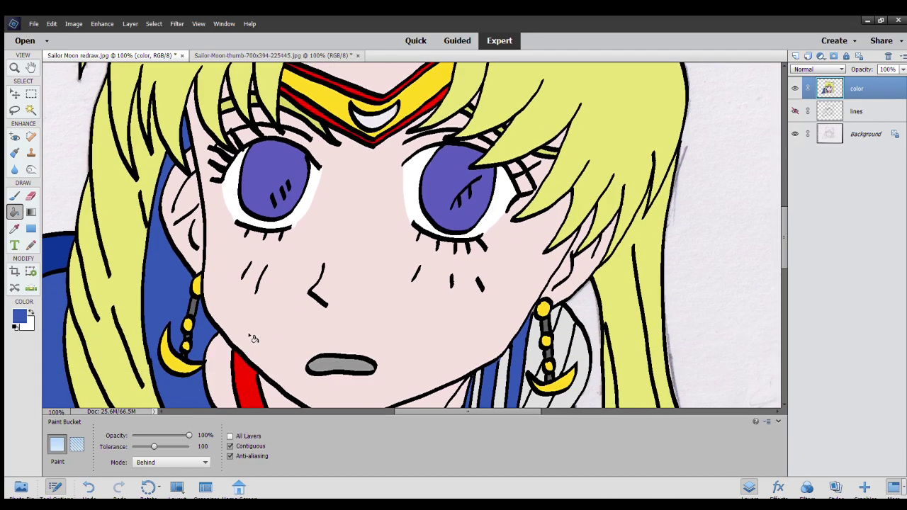
{"action": "scroll", "coordinate": [254, 338], "scroll_direction": "down", "scroll_amount": 4}
Check the anime reference and undo the last blue fill near the left face.
{"action": "left_click", "coordinate": [329, 60]}
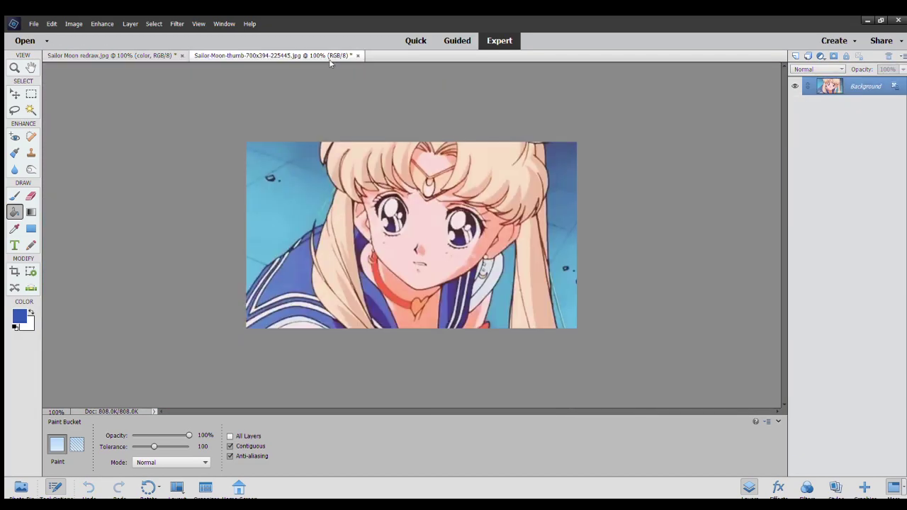
{"action": "left_click", "coordinate": [113, 56]}
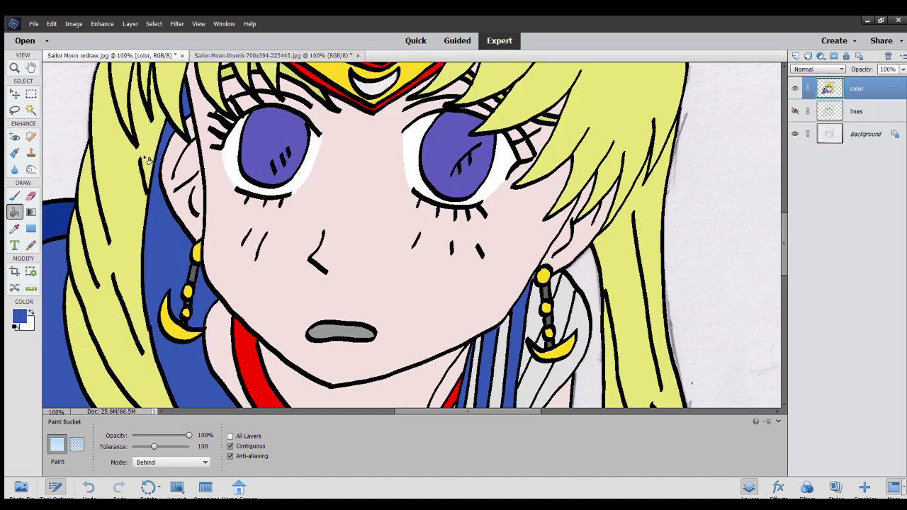
{"action": "key", "text": "ctrl+z"}
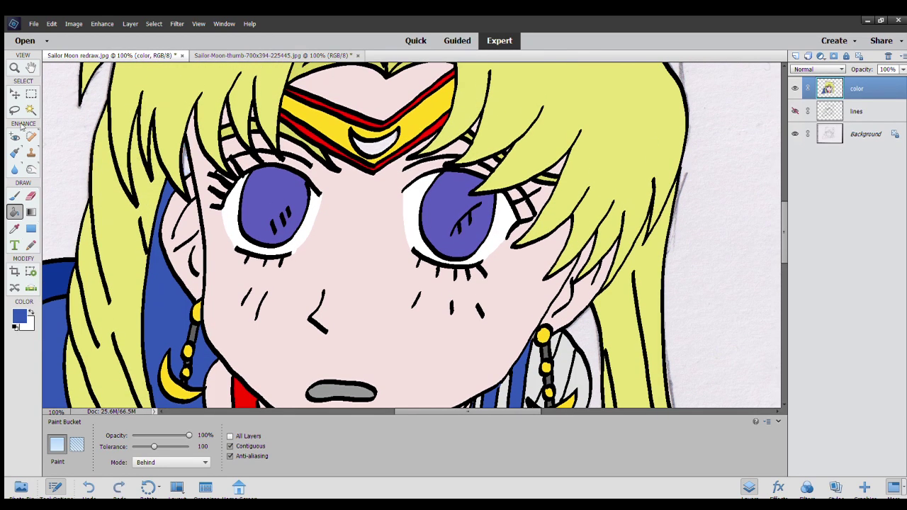
{"action": "left_click", "coordinate": [228, 55]}
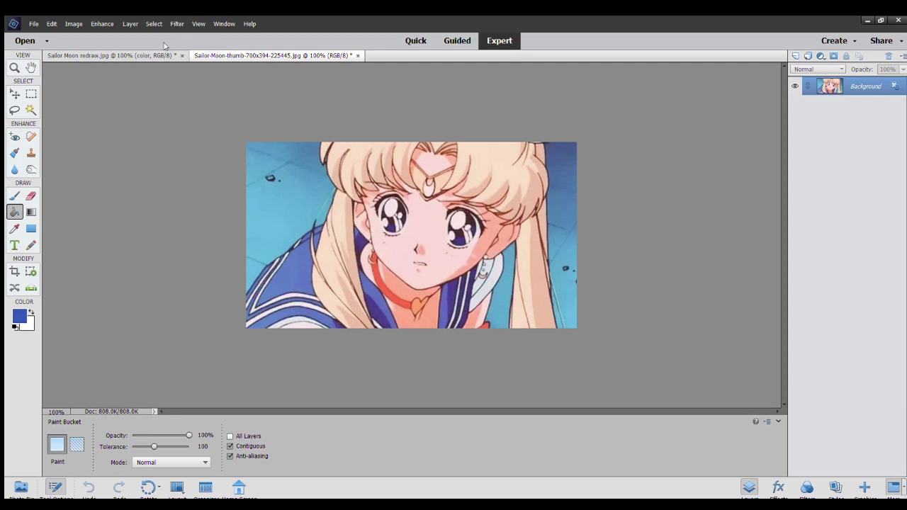
{"action": "left_click", "coordinate": [146, 56]}
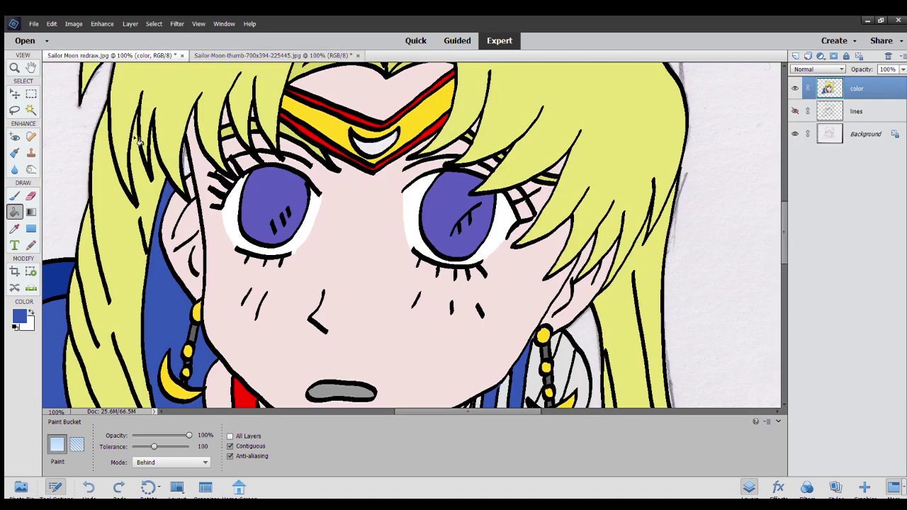
{"action": "left_click", "coordinate": [12, 197]}
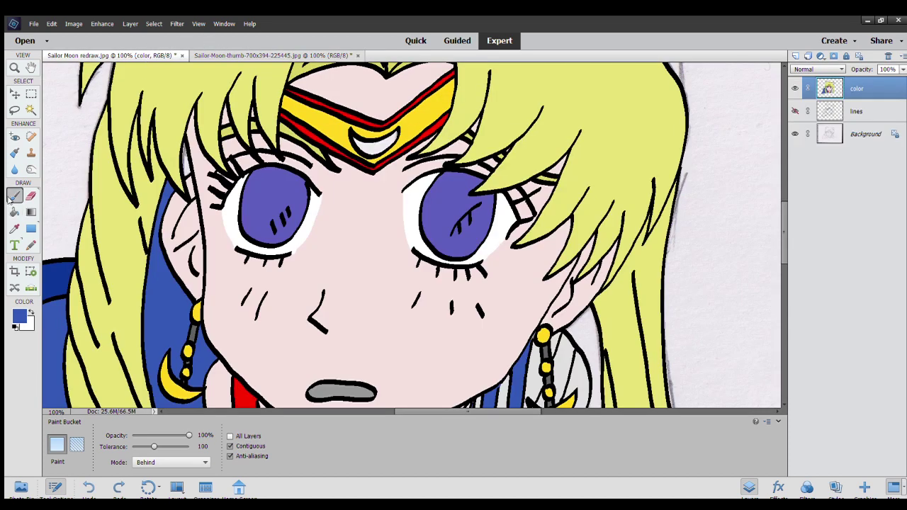
Reset colours to black and white and Magic Erase the thin blue strip by the left cheek.
{"action": "left_click", "coordinate": [13, 328]}
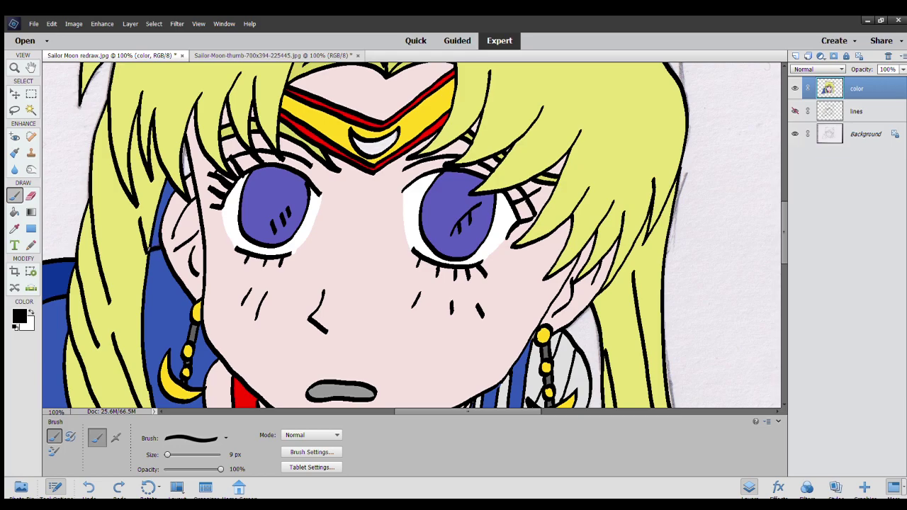
{"action": "left_click", "coordinate": [30, 196]}
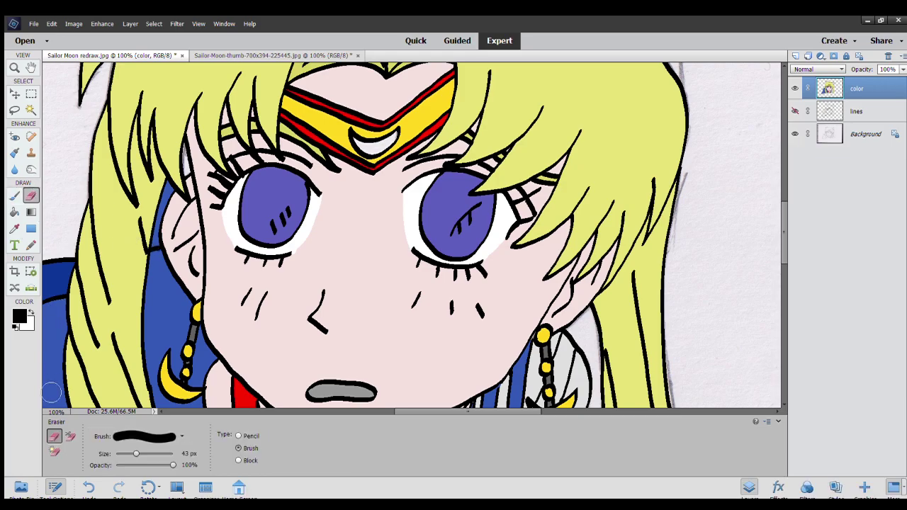
{"action": "left_click", "coordinate": [53, 451]}
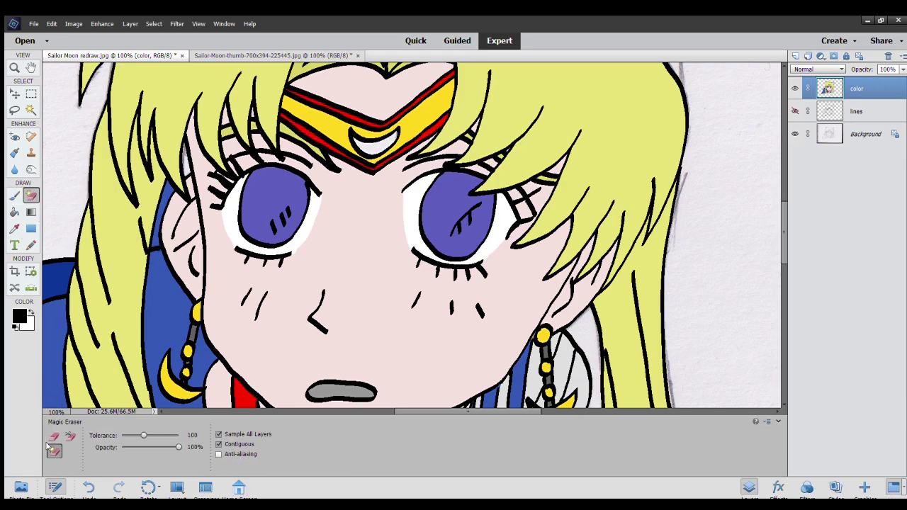
{"action": "left_click", "coordinate": [167, 200]}
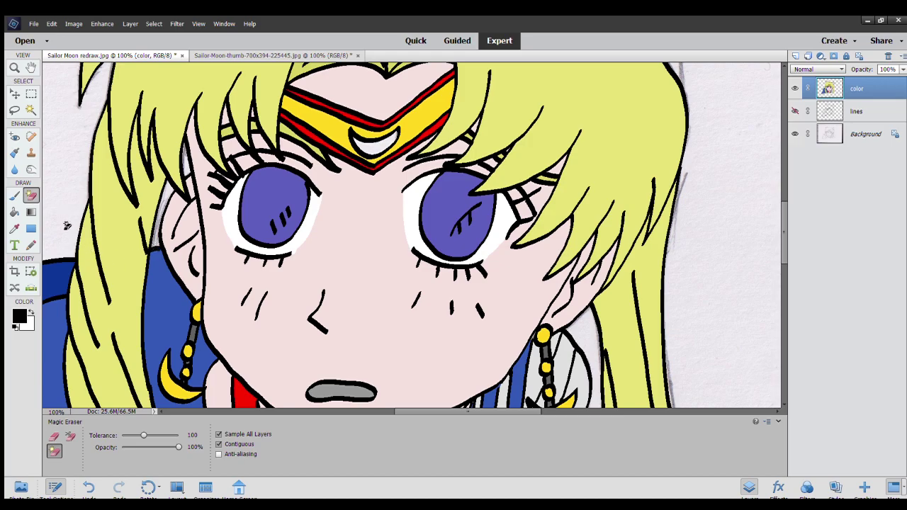
Fill the two strips beside the hair near the cheek dark grey.
{"action": "key", "text": "i"}
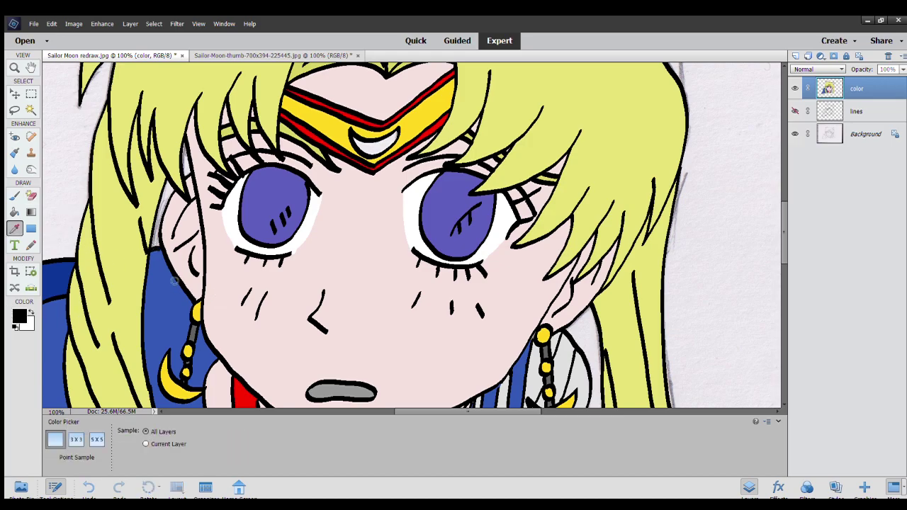
{"action": "key", "text": "k"}
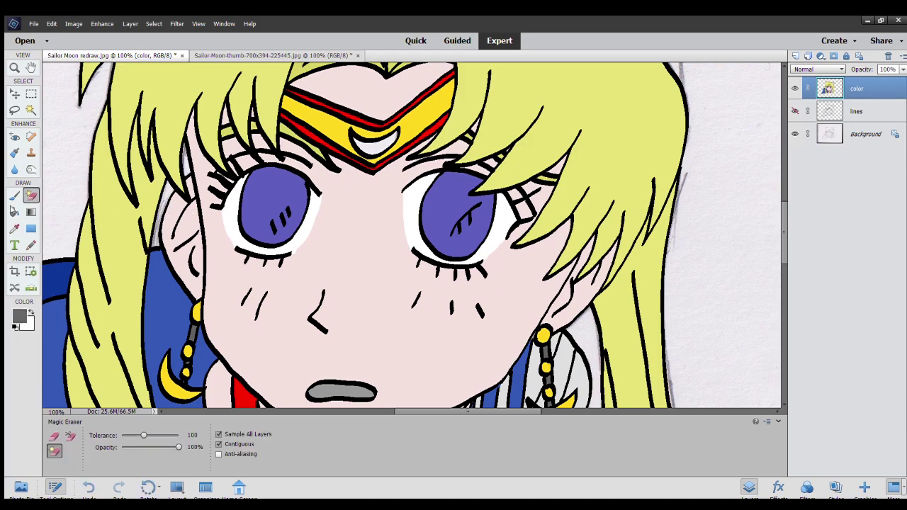
{"action": "left_click", "coordinate": [173, 185]}
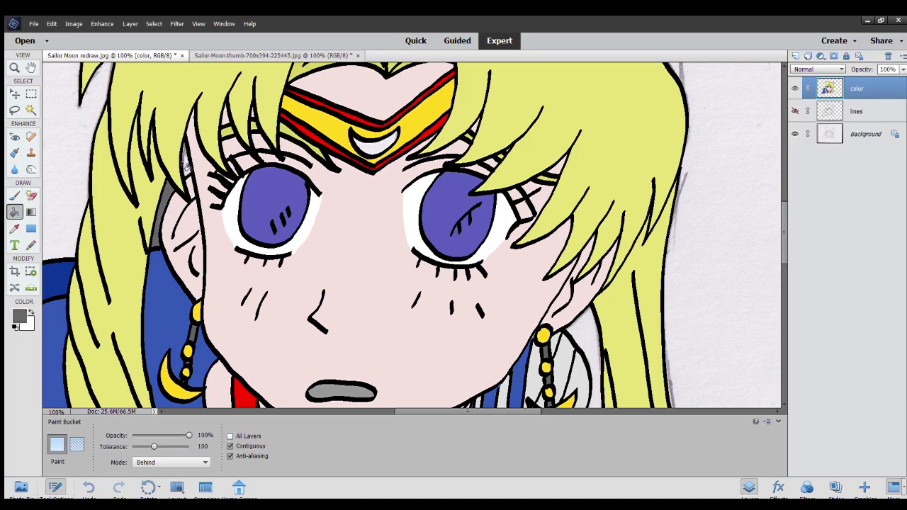
{"action": "left_click", "coordinate": [186, 165]}
Scroll over the drawing and bring up the Sailor-Moon-thumb anime reference.
{"action": "scroll", "coordinate": [228, 257], "scroll_direction": "down", "scroll_amount": 2}
{"action": "scroll", "coordinate": [229, 257], "scroll_direction": "down", "scroll_amount": 3}
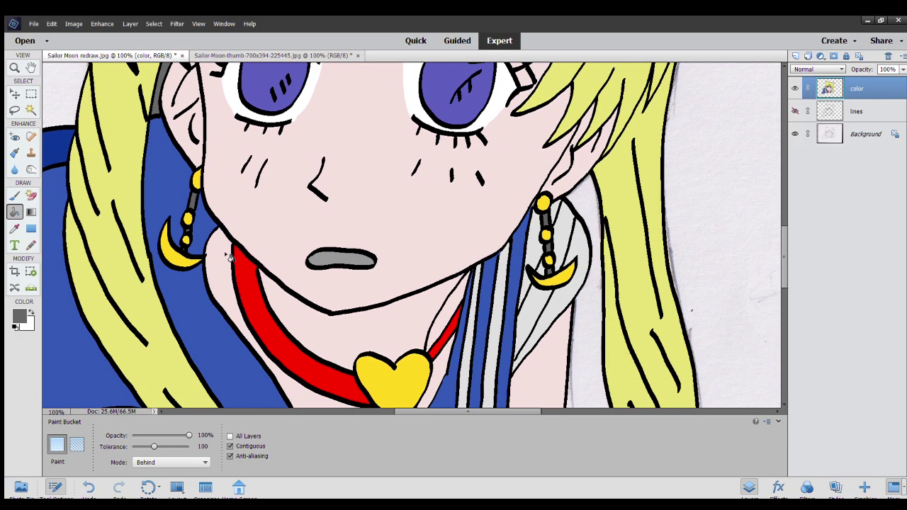
{"action": "scroll", "coordinate": [229, 257], "scroll_direction": "up", "scroll_amount": 2}
{"action": "scroll", "coordinate": [229, 257], "scroll_direction": "up", "scroll_amount": 2}
{"action": "scroll", "coordinate": [229, 257], "scroll_direction": "up", "scroll_amount": 1}
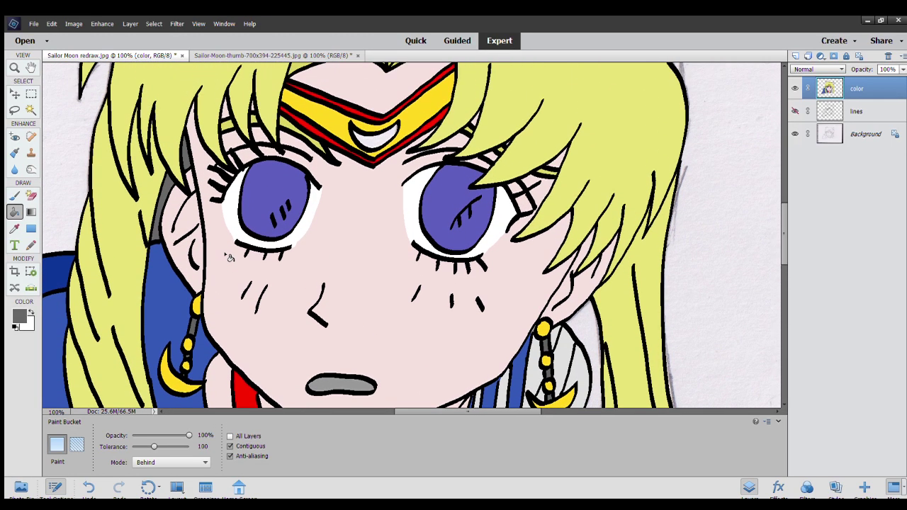
{"action": "scroll", "coordinate": [229, 257], "scroll_direction": "up", "scroll_amount": 2}
{"action": "scroll", "coordinate": [229, 257], "scroll_direction": "up", "scroll_amount": 1}
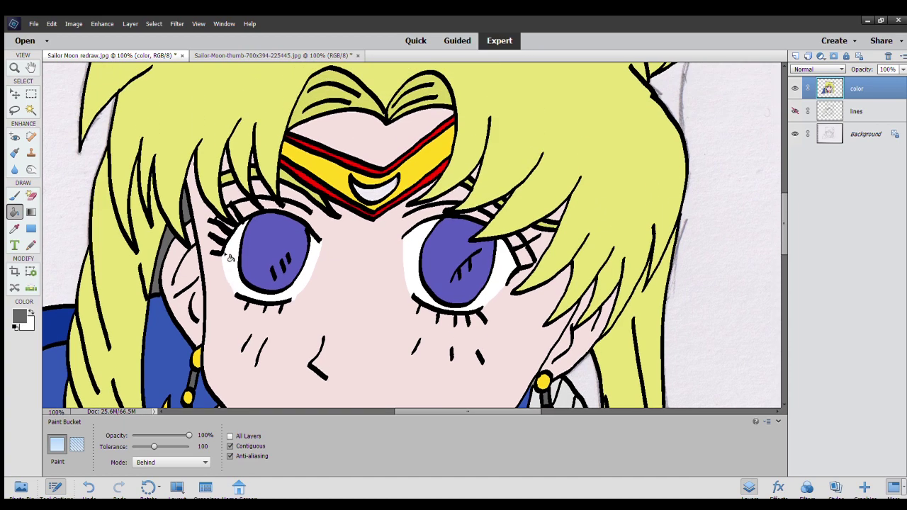
{"action": "scroll", "coordinate": [229, 258], "scroll_direction": "up", "scroll_amount": 1}
{"action": "scroll", "coordinate": [229, 257], "scroll_direction": "down", "scroll_amount": 1}
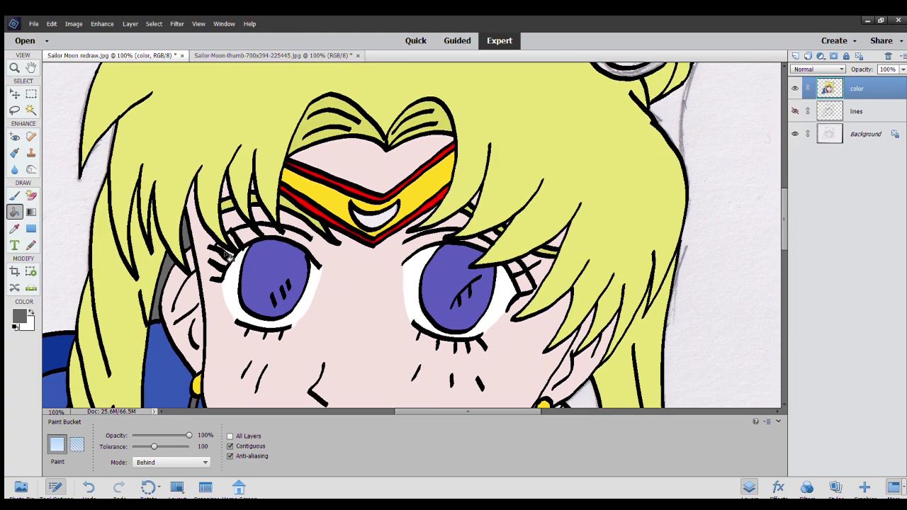
{"action": "left_click", "coordinate": [248, 56]}
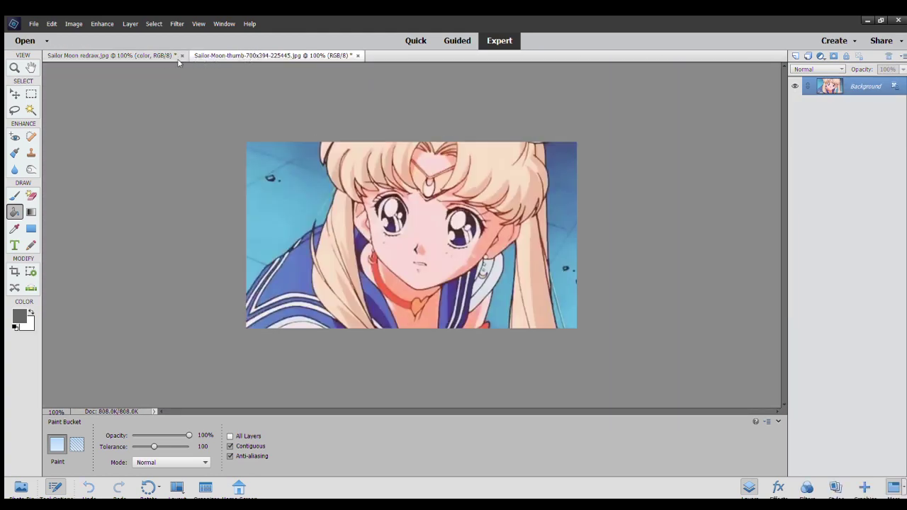
Sample the light pink of the tiara gem from the anime reference.
{"action": "left_click", "coordinate": [142, 55]}
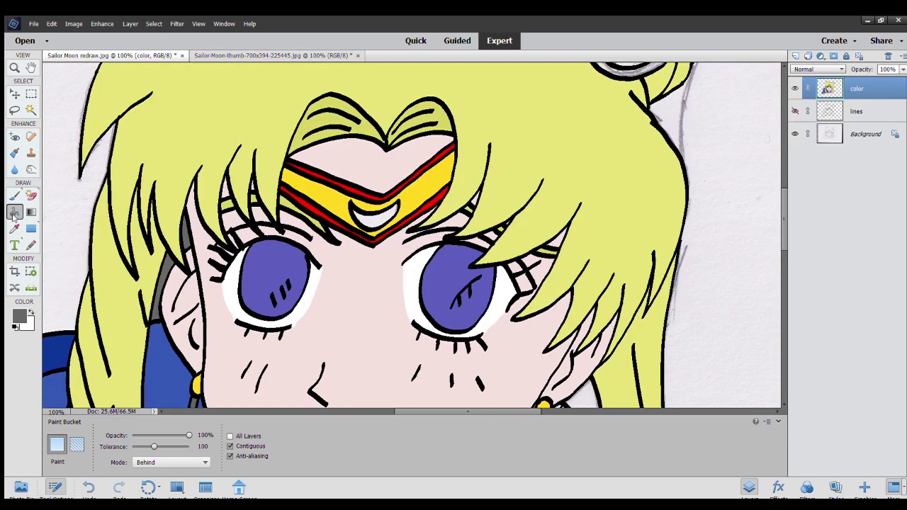
{"action": "left_click", "coordinate": [14, 227]}
{"action": "left_click", "coordinate": [220, 55]}
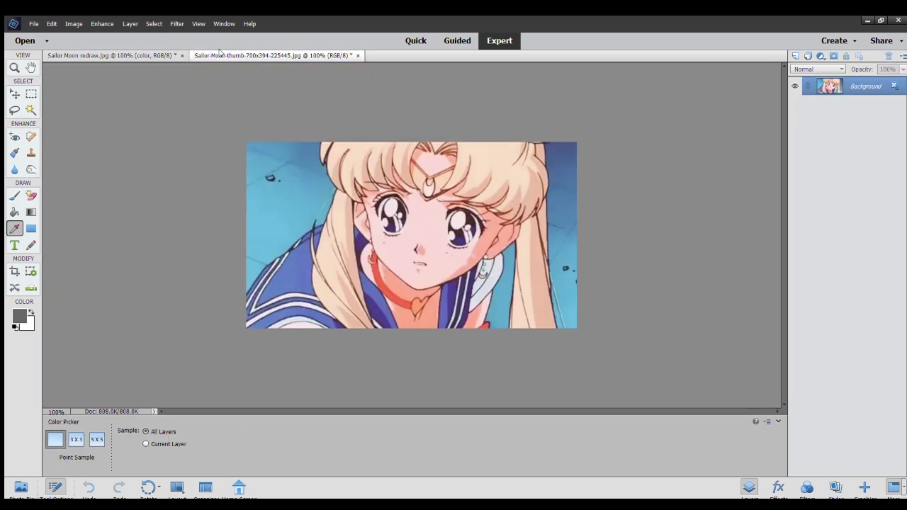
{"action": "left_click", "coordinate": [429, 189]}
{"action": "left_click", "coordinate": [112, 55]}
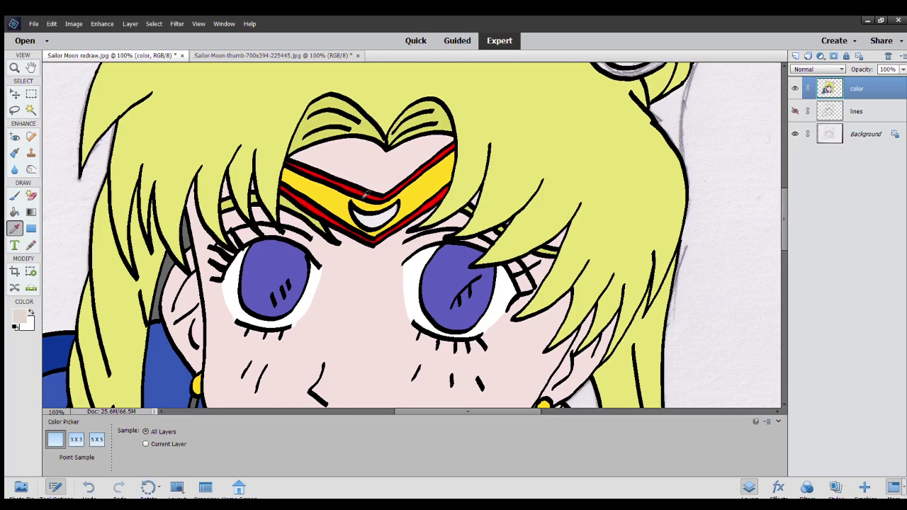
Select the Paint Bucket and scroll down through the redraw.
{"action": "left_click", "coordinate": [14, 211]}
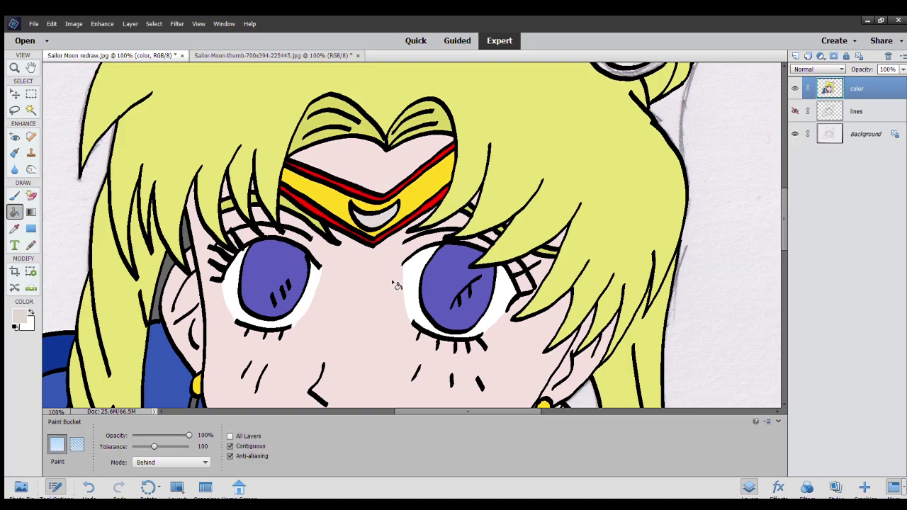
{"action": "scroll", "coordinate": [397, 291], "scroll_direction": "down", "scroll_amount": 2}
{"action": "scroll", "coordinate": [397, 294], "scroll_direction": "down", "scroll_amount": 2}
{"action": "scroll", "coordinate": [398, 295], "scroll_direction": "down", "scroll_amount": 2}
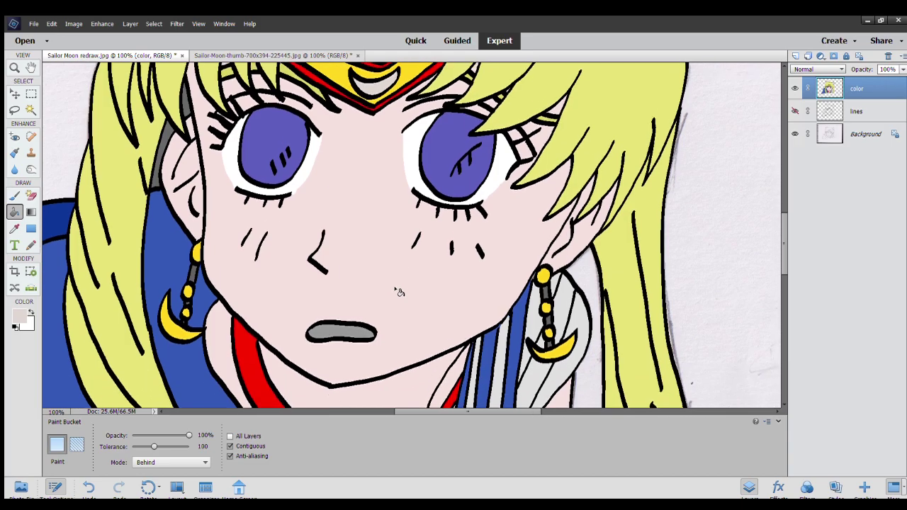
{"action": "scroll", "coordinate": [399, 294], "scroll_direction": "down", "scroll_amount": 2}
{"action": "scroll", "coordinate": [399, 292], "scroll_direction": "down", "scroll_amount": 1}
{"action": "scroll", "coordinate": [399, 292], "scroll_direction": "down", "scroll_amount": 2}
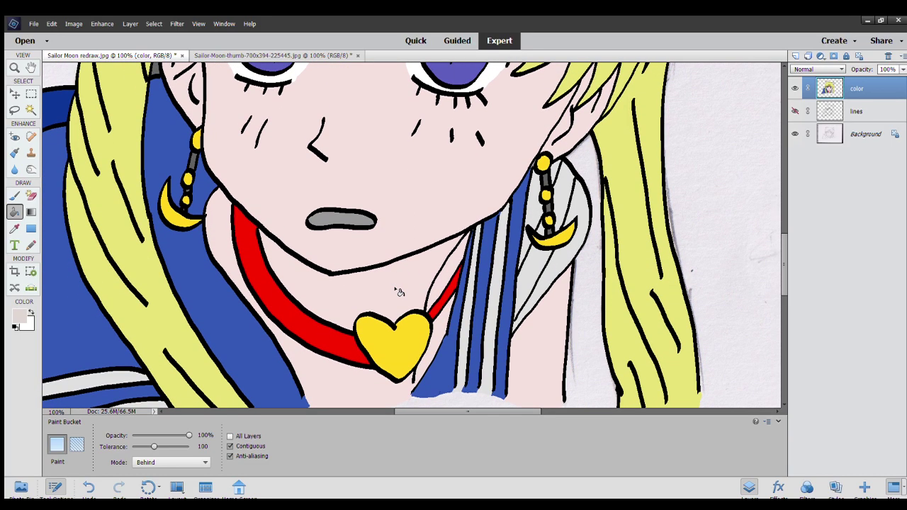
{"action": "scroll", "coordinate": [399, 292], "scroll_direction": "down", "scroll_amount": 1}
{"action": "scroll", "coordinate": [399, 292], "scroll_direction": "down", "scroll_amount": 1}
{"action": "scroll", "coordinate": [399, 292], "scroll_direction": "down", "scroll_amount": 1}
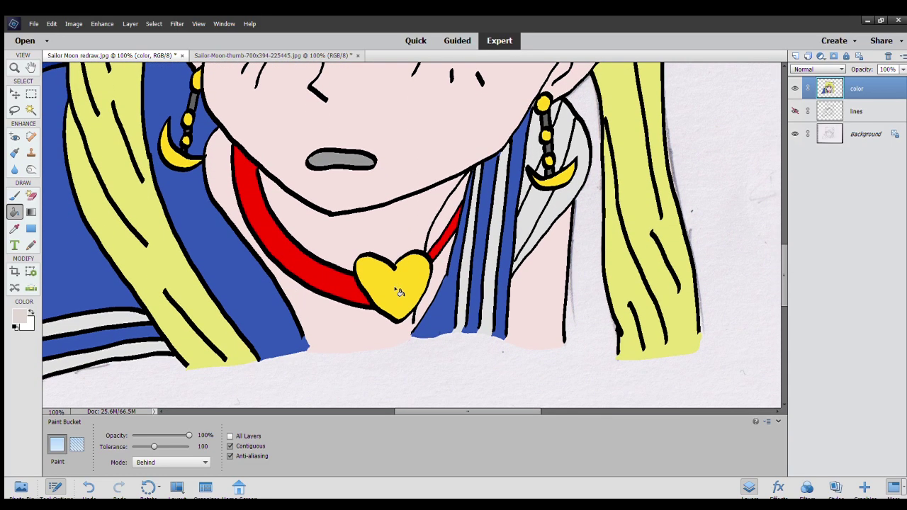
{"action": "scroll", "coordinate": [399, 292], "scroll_direction": "down", "scroll_amount": 1}
{"action": "scroll", "coordinate": [399, 293], "scroll_direction": "down", "scroll_amount": 1}
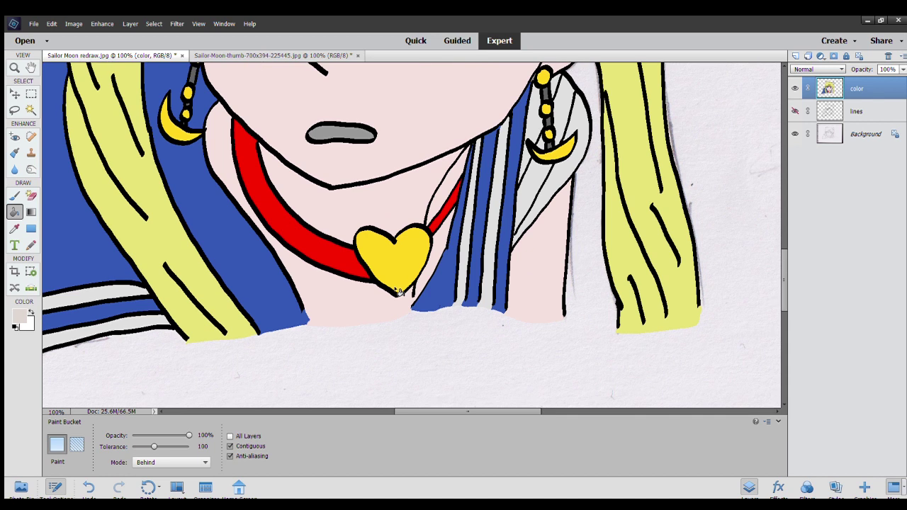
Fit the whole drawing on screen and compare it with the Sailor-Moon-thumb reference.
{"action": "key", "text": "ctrl+0"}
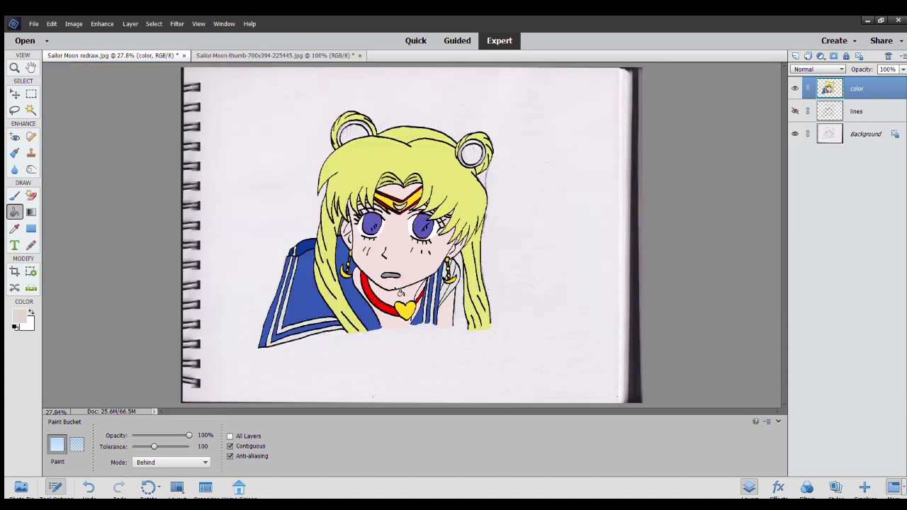
{"action": "left_click", "coordinate": [280, 55]}
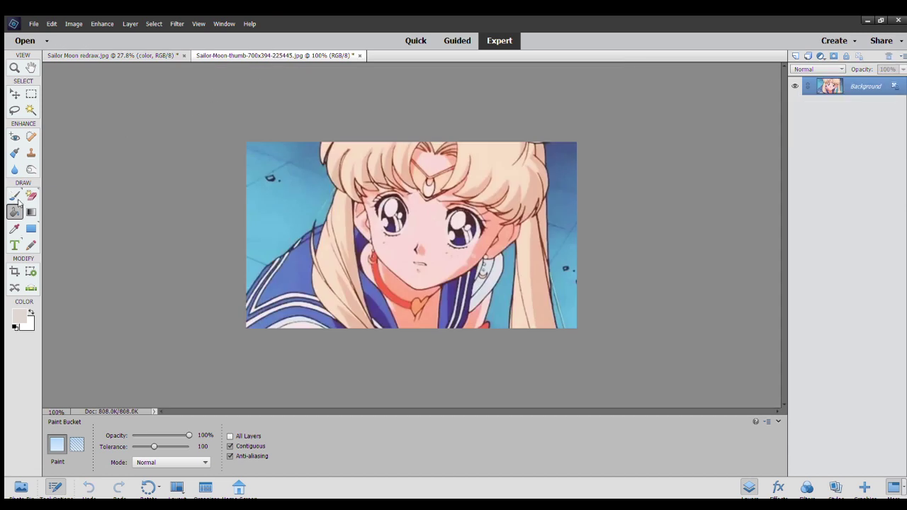
{"action": "left_click", "coordinate": [117, 56]}
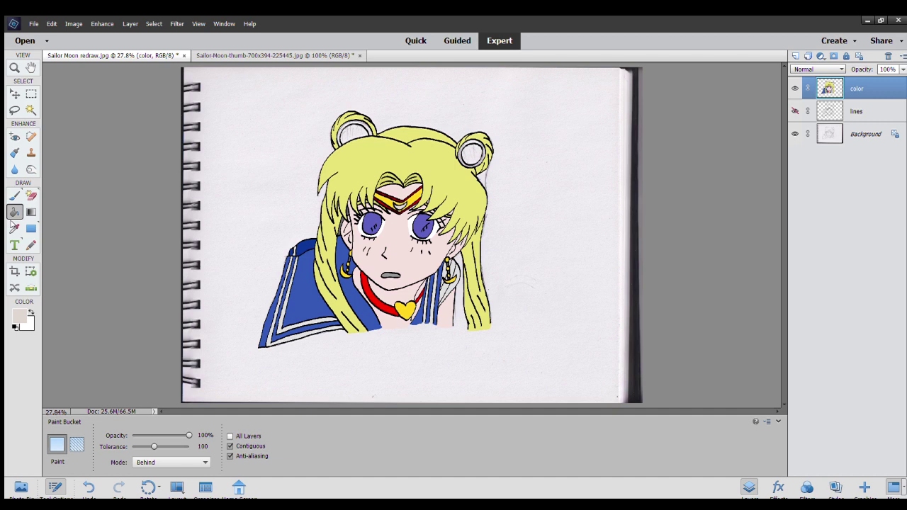
{"action": "key", "text": "i"}
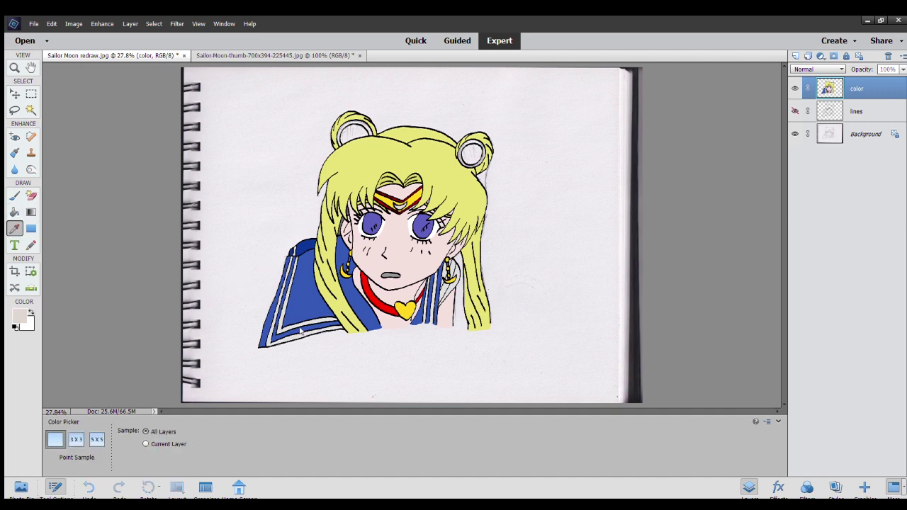
Fill the left and right hair-bun rings red.
{"action": "left_click", "coordinate": [379, 194]}
{"action": "key", "text": "k"}
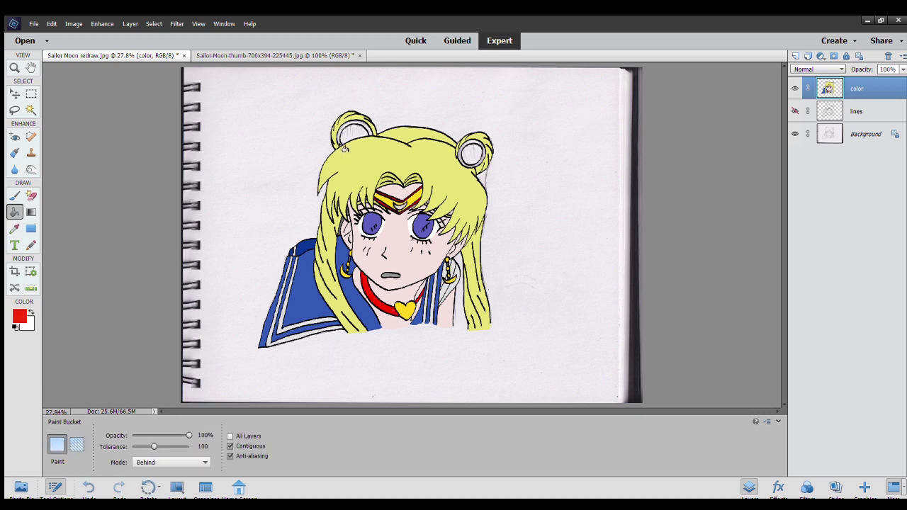
{"action": "left_click", "coordinate": [340, 140]}
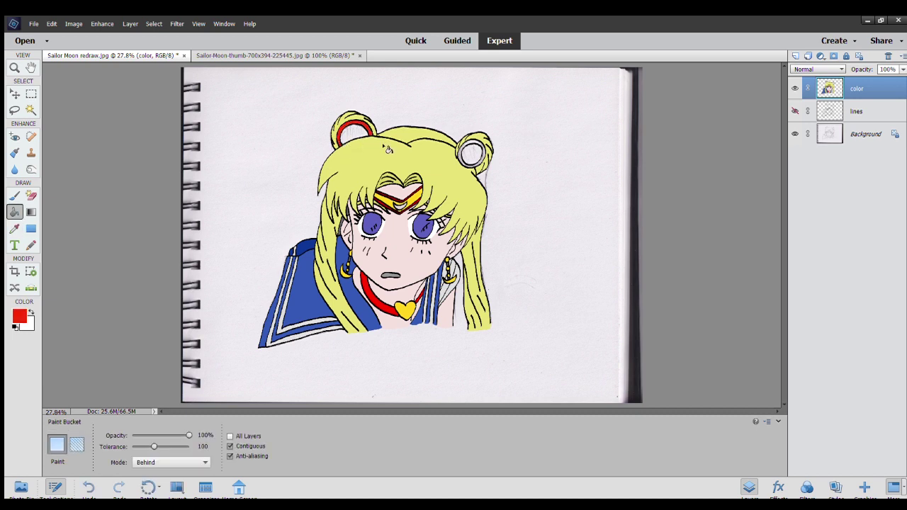
{"action": "left_click", "coordinate": [462, 155]}
Fill both bun inner circles light grey and check against the reference.
{"action": "key", "text": "i"}
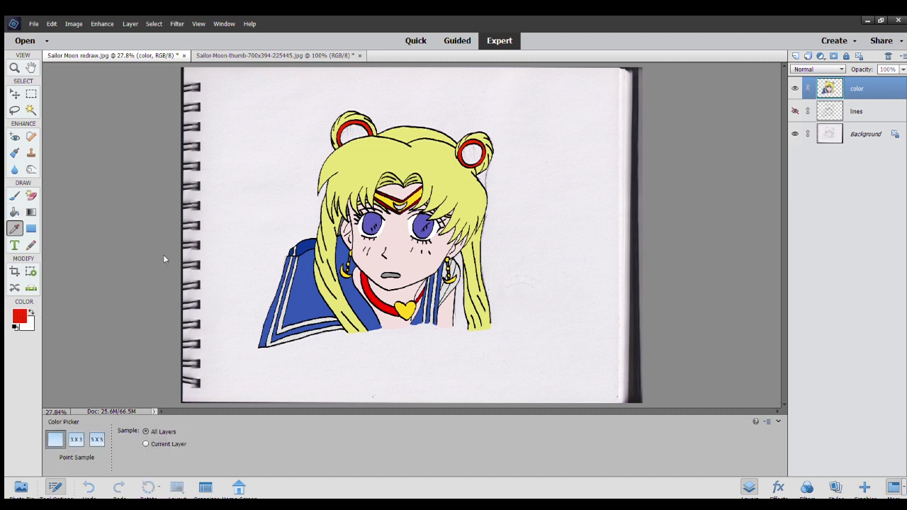
{"action": "left_click", "coordinate": [384, 189]}
{"action": "key", "text": "k"}
{"action": "left_click", "coordinate": [362, 138]}
{"action": "left_click", "coordinate": [469, 154]}
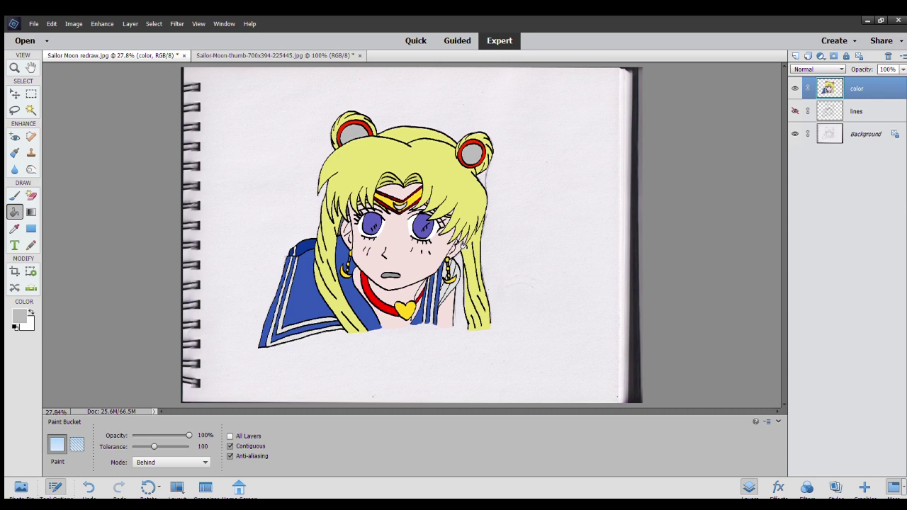
{"action": "left_click", "coordinate": [228, 54]}
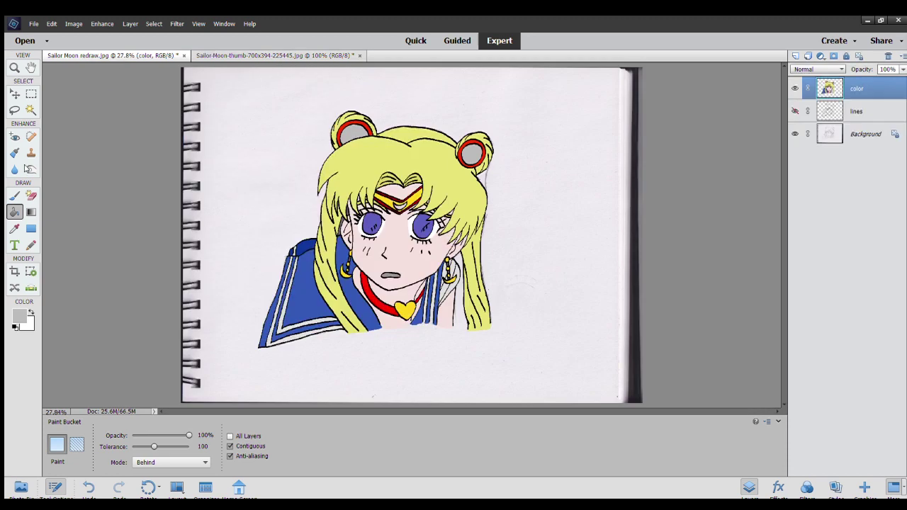
{"action": "left_click", "coordinate": [110, 56]}
Zoom in on the lower bust and paint a short black line on the sleeve.
{"action": "left_click", "coordinate": [14, 197]}
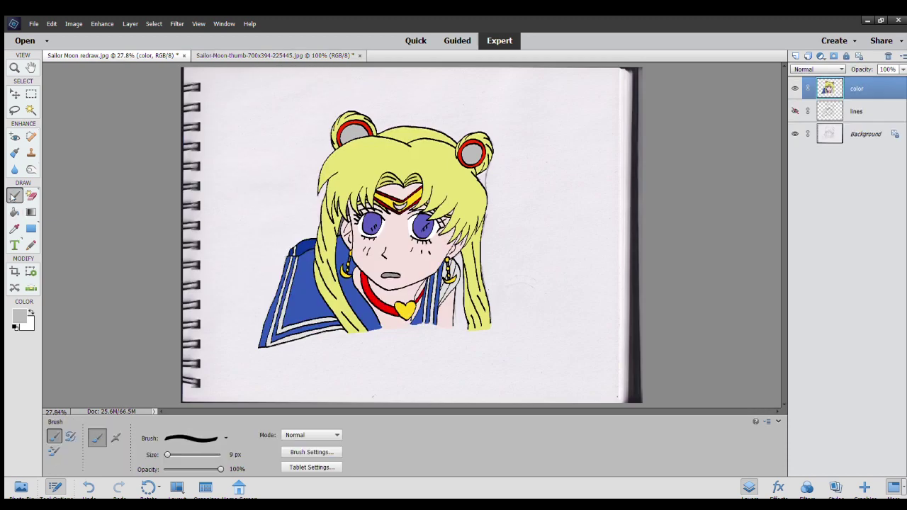
{"action": "key", "text": "ctrl+equal"}
{"action": "key", "text": "ctrl+equal"}
{"action": "key", "text": "ctrl+equal"}
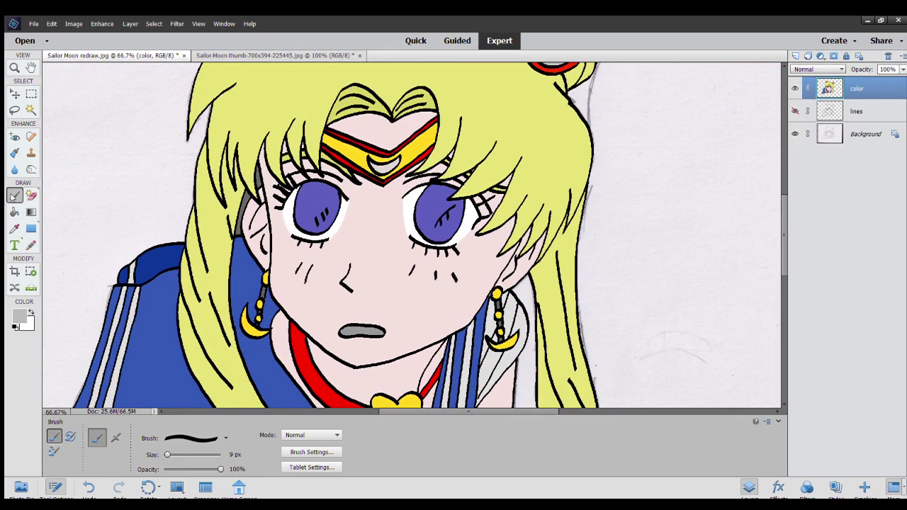
{"action": "left_click_drag", "start_coordinate": [329, 355], "coordinate": [249, 226]}
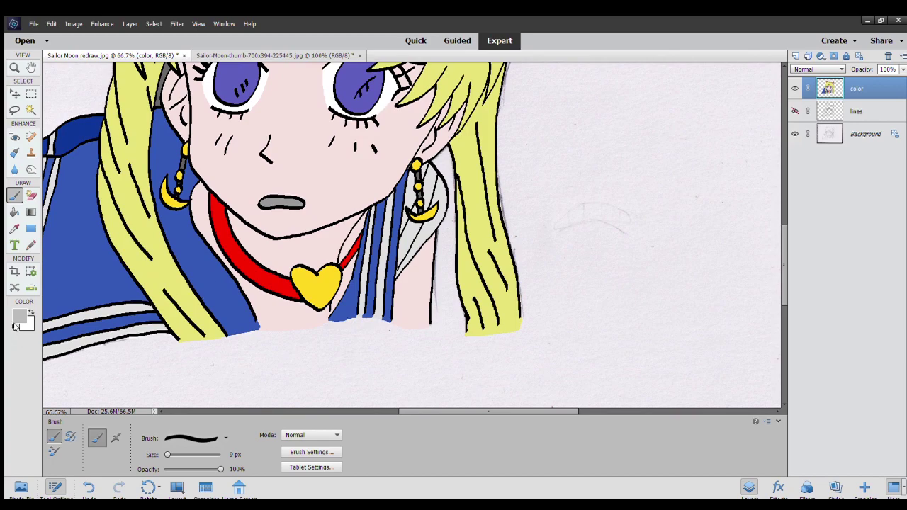
{"action": "left_click", "coordinate": [15, 327]}
{"action": "mouse_move", "coordinate": [202, 300]}
{"action": "left_mouse_down"}
{"action": "mouse_move", "coordinate": [238, 305]}
{"action": "mouse_move", "coordinate": [236, 327]}
{"action": "left_mouse_up"}
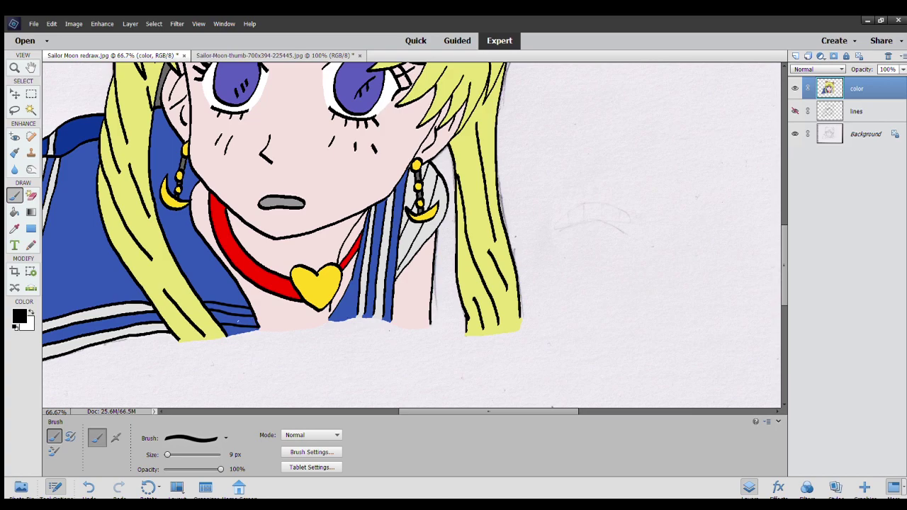
Clear a sleeve stripe back to white, then sample the sleeve blue and stripe light grey.
{"action": "left_click", "coordinate": [30, 195]}
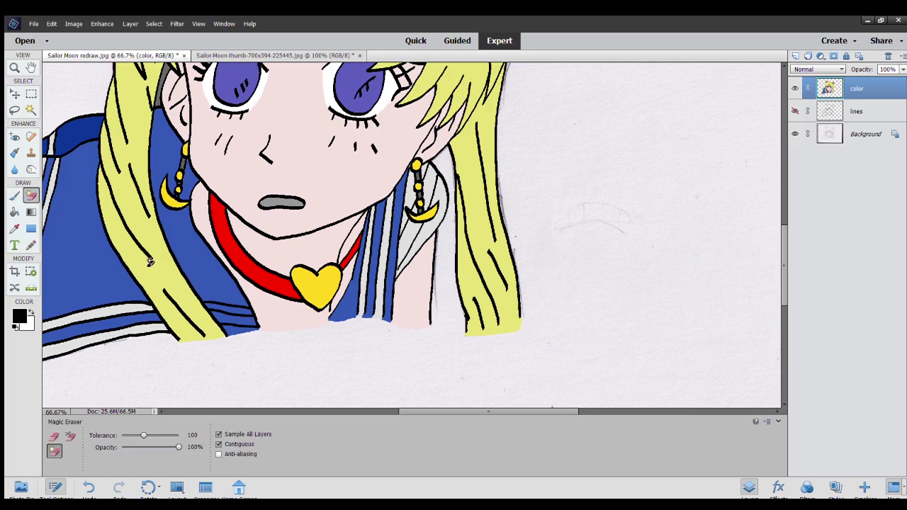
{"action": "left_click", "coordinate": [219, 310]}
{"action": "left_click", "coordinate": [15, 228]}
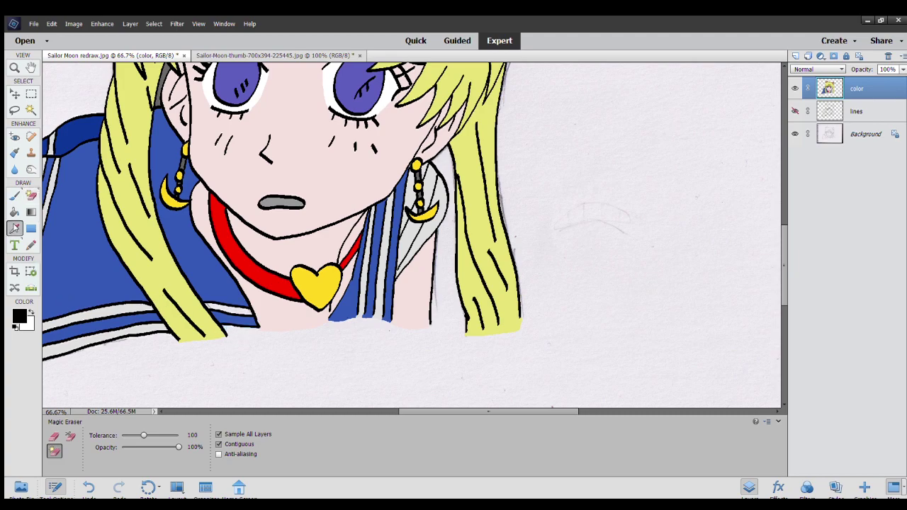
{"action": "left_click", "coordinate": [100, 284]}
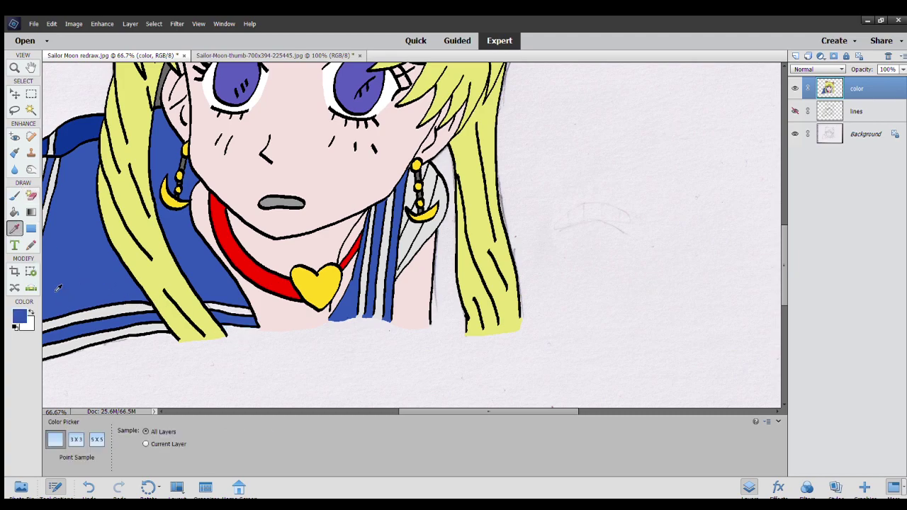
{"action": "left_click", "coordinate": [14, 196]}
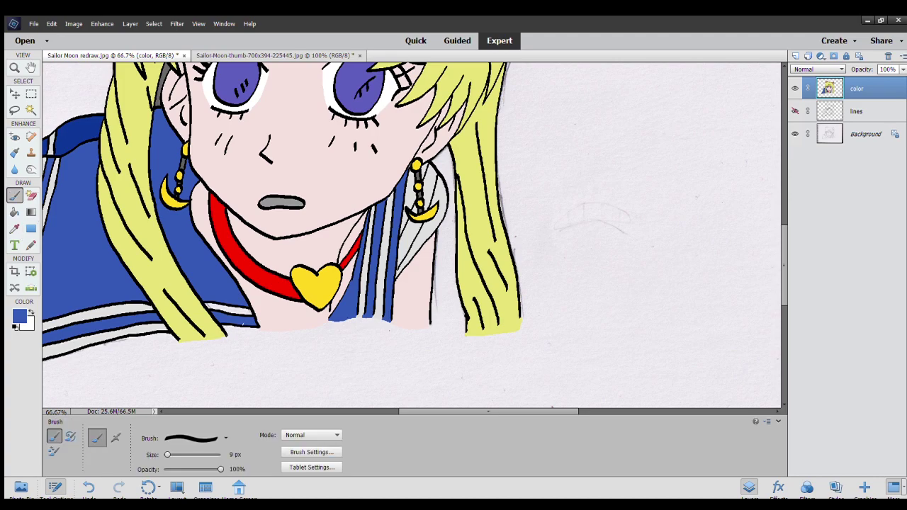
{"action": "left_click", "coordinate": [13, 225]}
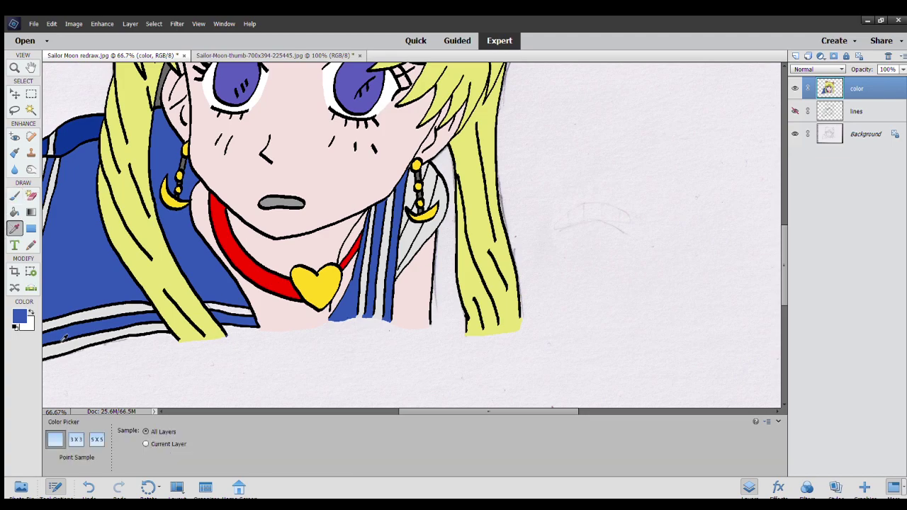
{"action": "left_click", "coordinate": [82, 347]}
{"action": "left_click", "coordinate": [14, 194]}
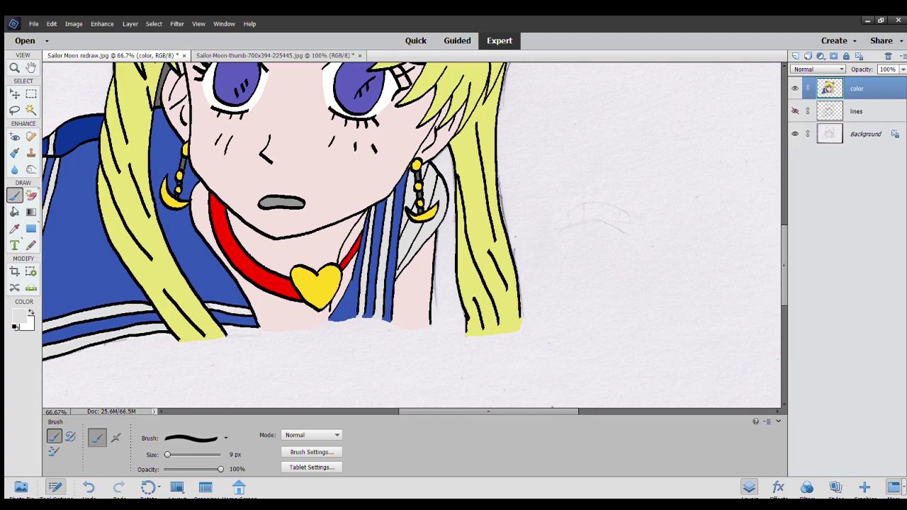
Fill the hair-neck gap and a collar-stripe segment light grey, then draw a black collar edge.
{"action": "left_click", "coordinate": [14, 211]}
{"action": "left_click", "coordinate": [236, 331]}
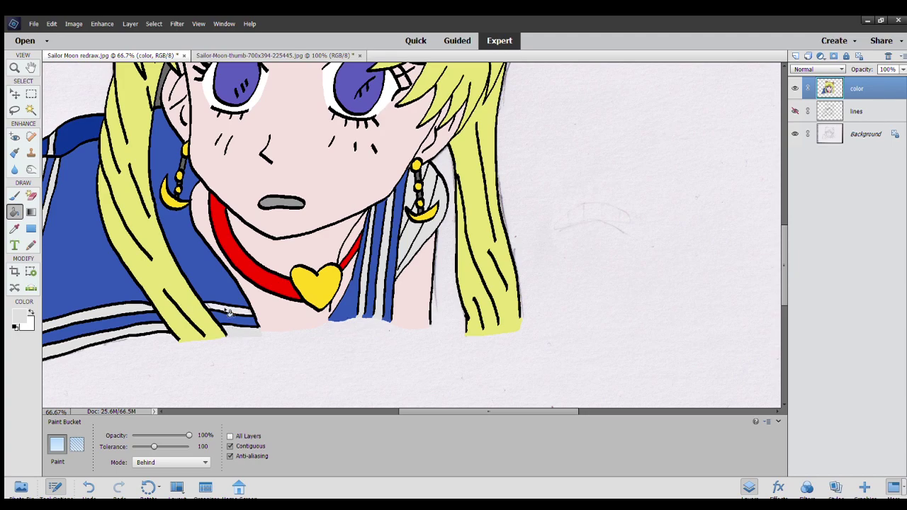
{"action": "left_click", "coordinate": [241, 310]}
{"action": "left_click", "coordinate": [12, 326]}
{"action": "left_click", "coordinate": [15, 197]}
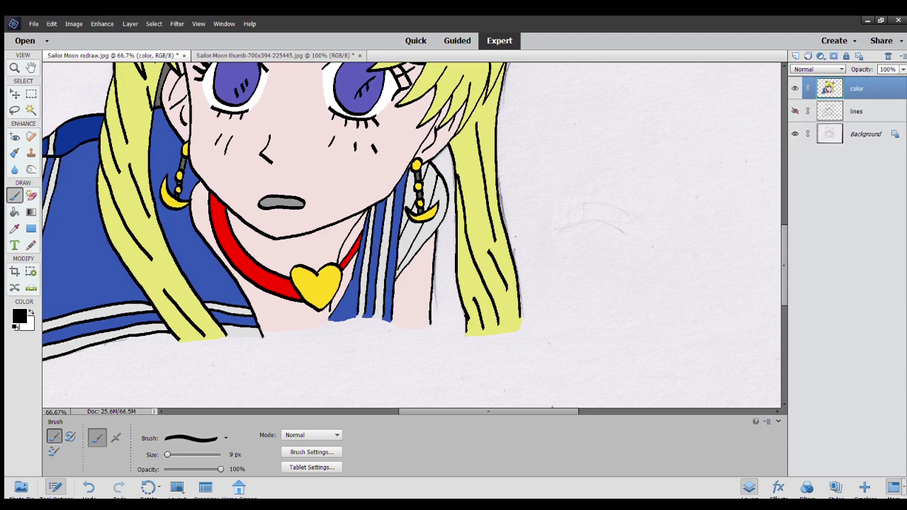
{"action": "left_click_drag", "start_coordinate": [227, 331], "coordinate": [246, 333]}
Try Magic Erasing around the chest stripes, then undo the erase.
{"action": "left_click", "coordinate": [32, 198]}
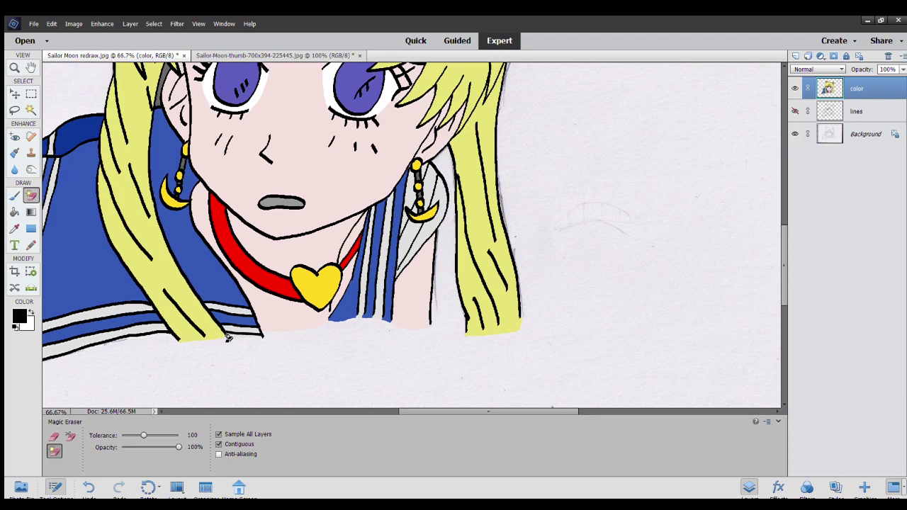
{"action": "left_click", "coordinate": [228, 339]}
{"action": "key", "text": "ctrl+z"}
{"action": "key", "text": "ctrl+y"}
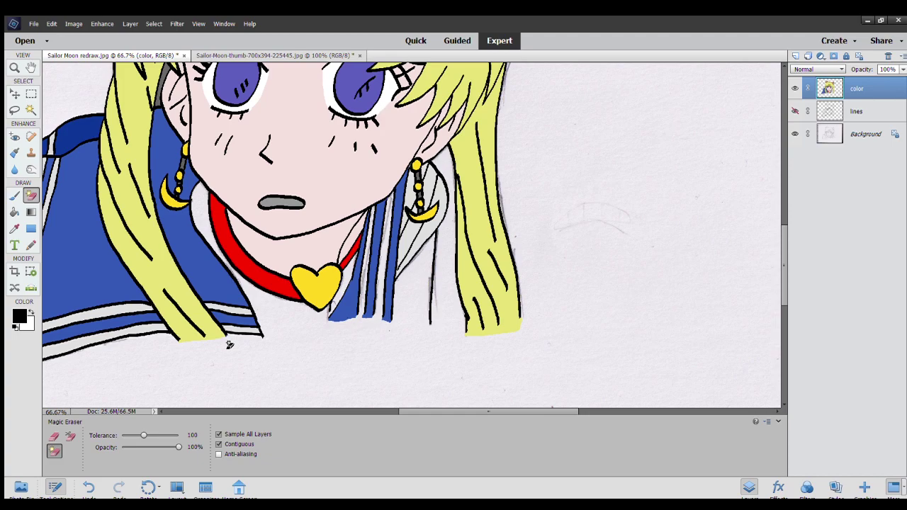
{"action": "key", "text": "ctrl+z"}
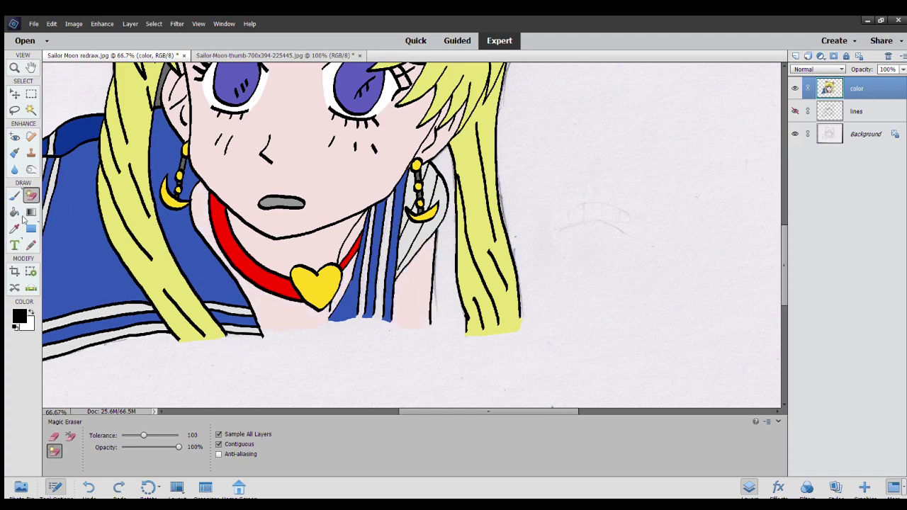
Sample the jacket blue, then reset to black and draw a long line across the collar.
{"action": "left_click", "coordinate": [14, 228]}
{"action": "left_click", "coordinate": [83, 257]}
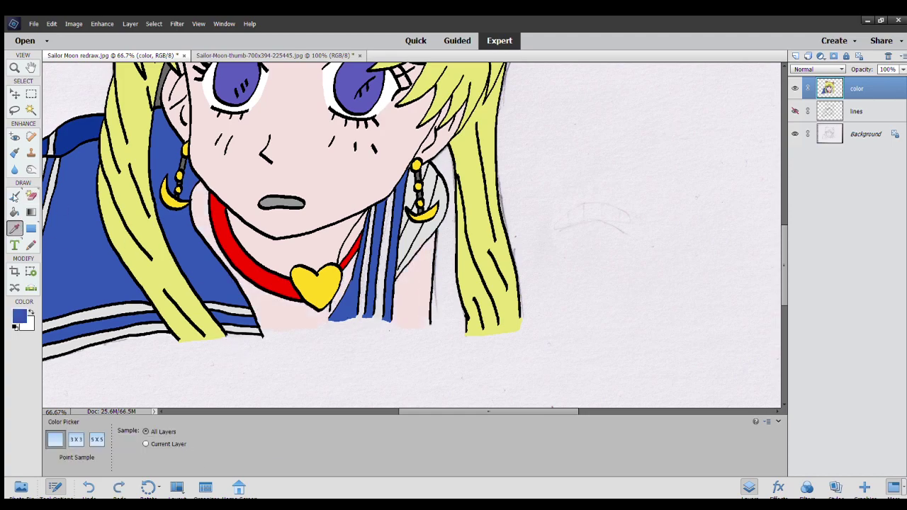
{"action": "left_click", "coordinate": [15, 196]}
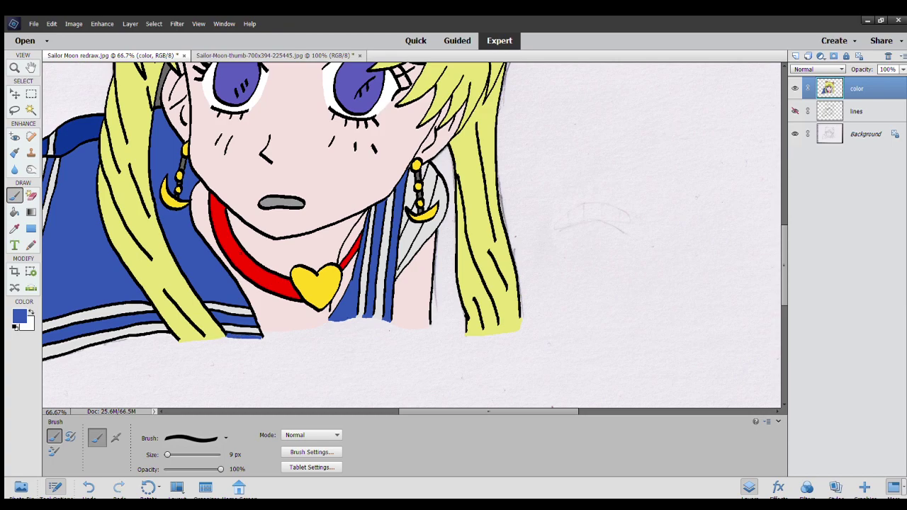
{"action": "left_click", "coordinate": [14, 326]}
{"action": "left_click_drag", "start_coordinate": [212, 340], "coordinate": [324, 264]}
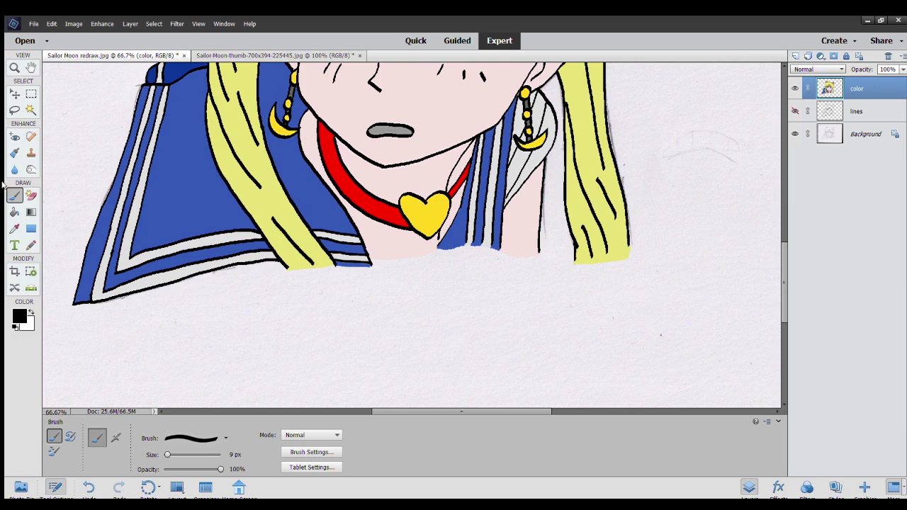
Paint a collar-blue line along the lower edge and bucket-fill the strip beneath it blue.
{"action": "left_click", "coordinate": [14, 229]}
{"action": "left_click", "coordinate": [187, 231]}
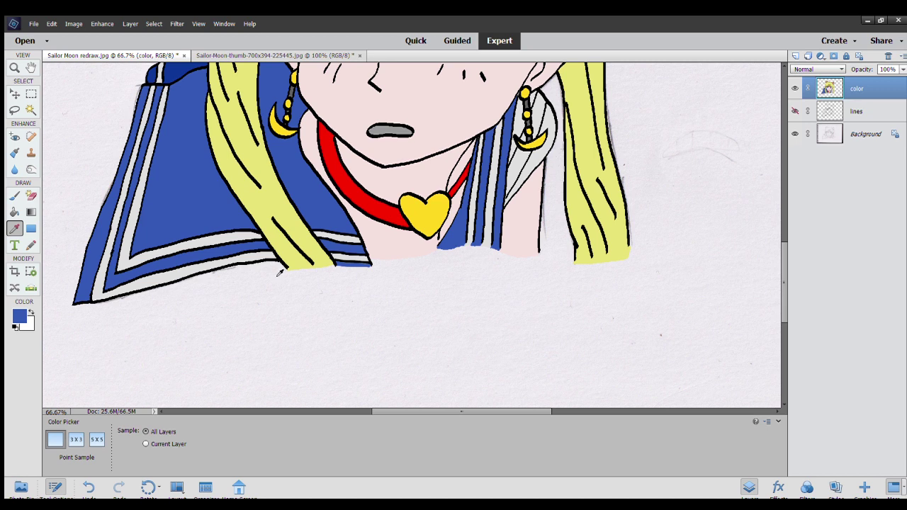
{"action": "left_click", "coordinate": [14, 196]}
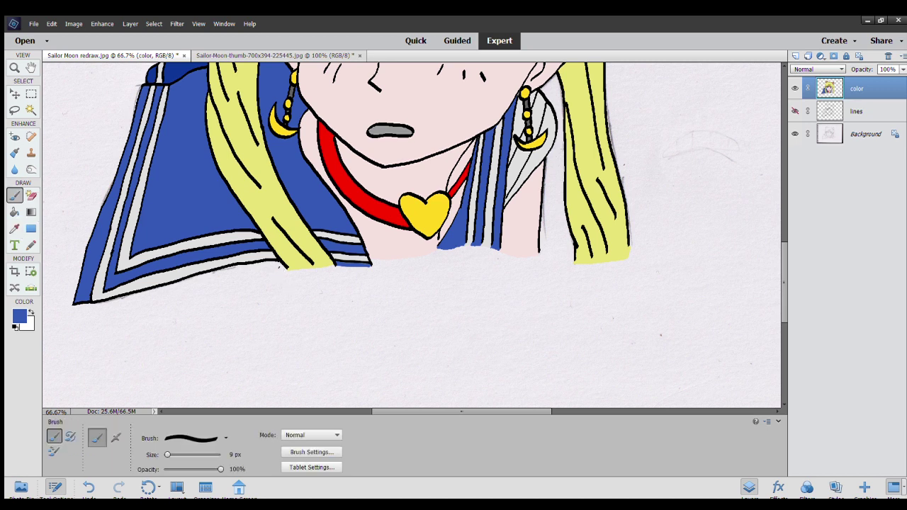
{"action": "left_click_drag", "start_coordinate": [287, 269], "coordinate": [69, 313]}
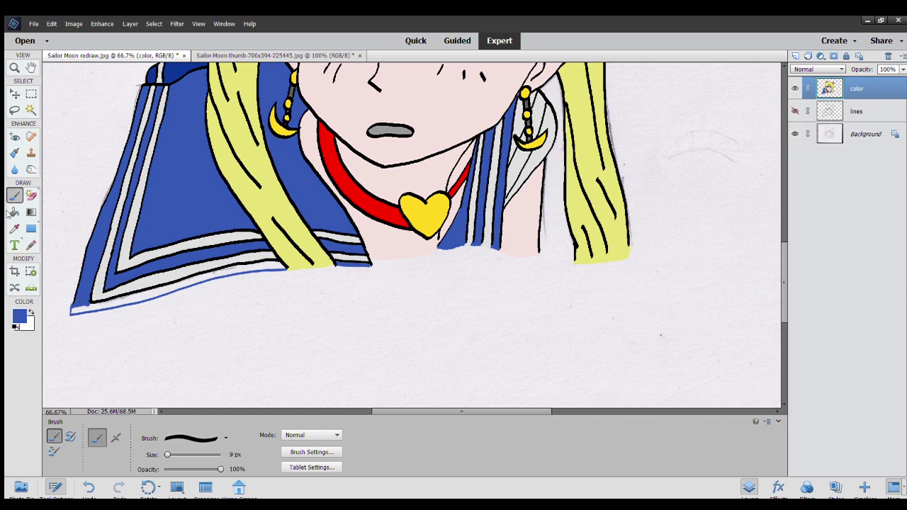
{"action": "left_click", "coordinate": [11, 212]}
{"action": "left_click", "coordinate": [182, 284]}
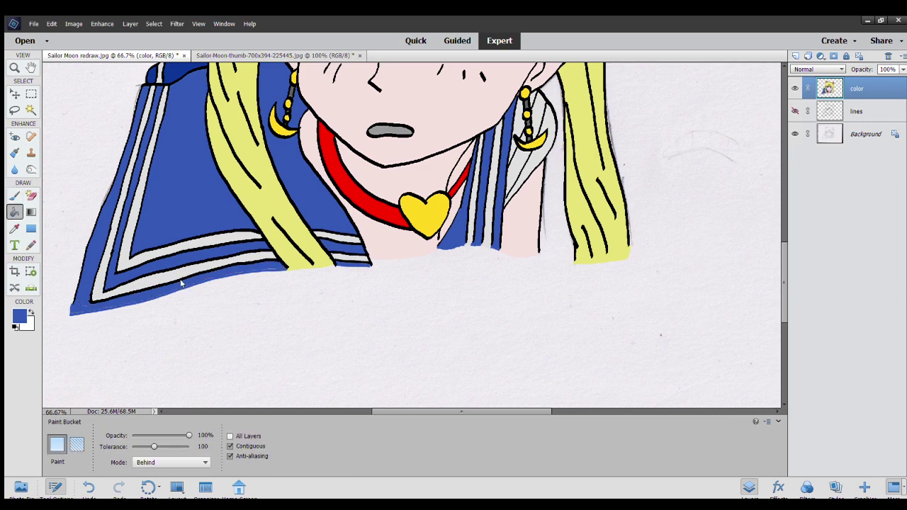
{"action": "scroll", "coordinate": [304, 326], "scroll_direction": "up", "scroll_amount": 2}
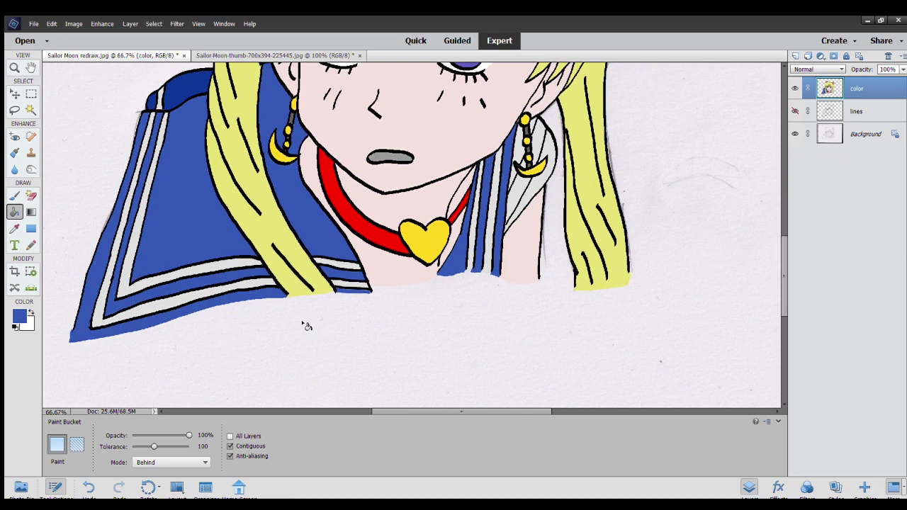
{"action": "scroll", "coordinate": [304, 326], "scroll_direction": "up", "scroll_amount": 2}
{"action": "scroll", "coordinate": [307, 326], "scroll_direction": "up", "scroll_amount": 1}
{"action": "scroll", "coordinate": [307, 326], "scroll_direction": "up", "scroll_amount": 1}
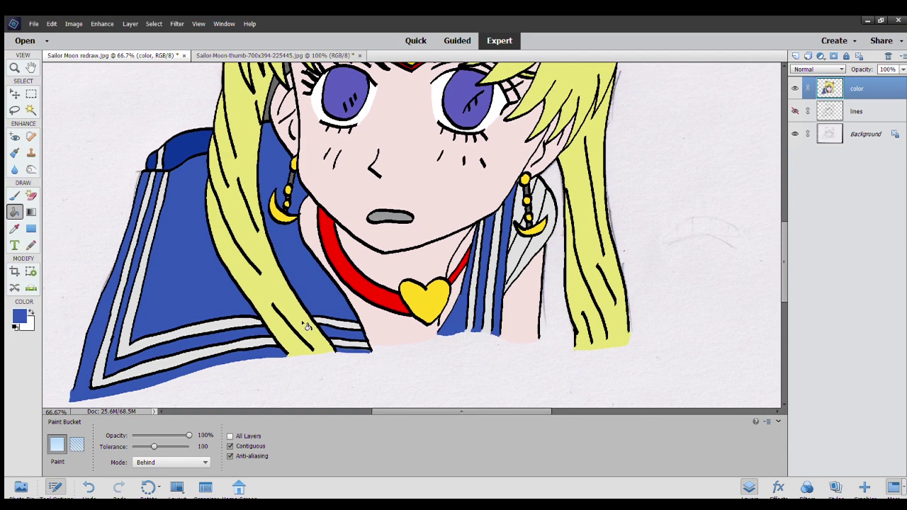
Scroll up the drawing and sample a light cyan as the brush colour.
{"action": "left_click", "coordinate": [15, 196]}
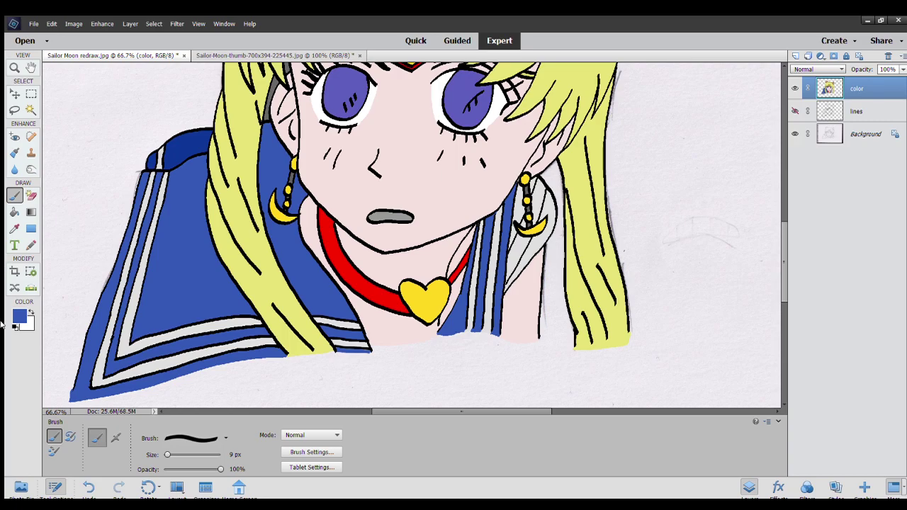
{"action": "scroll", "coordinate": [411, 234], "scroll_direction": "up", "scroll_amount": 2}
{"action": "scroll", "coordinate": [411, 234], "scroll_direction": "up", "scroll_amount": 2}
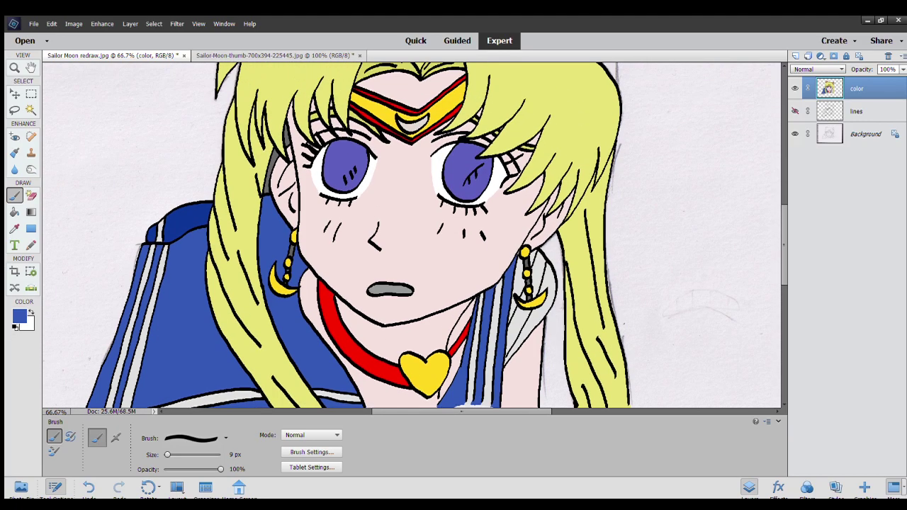
{"action": "scroll", "coordinate": [411, 234], "scroll_direction": "up", "scroll_amount": 2}
{"action": "scroll", "coordinate": [411, 234], "scroll_direction": "up", "scroll_amount": 1}
{"action": "scroll", "coordinate": [411, 234], "scroll_direction": "up", "scroll_amount": 1}
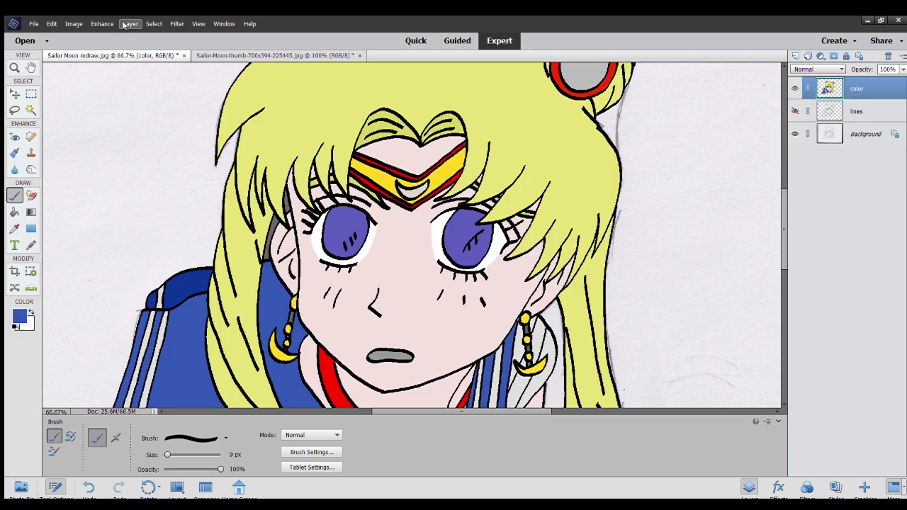
{"action": "key", "text": "i"}
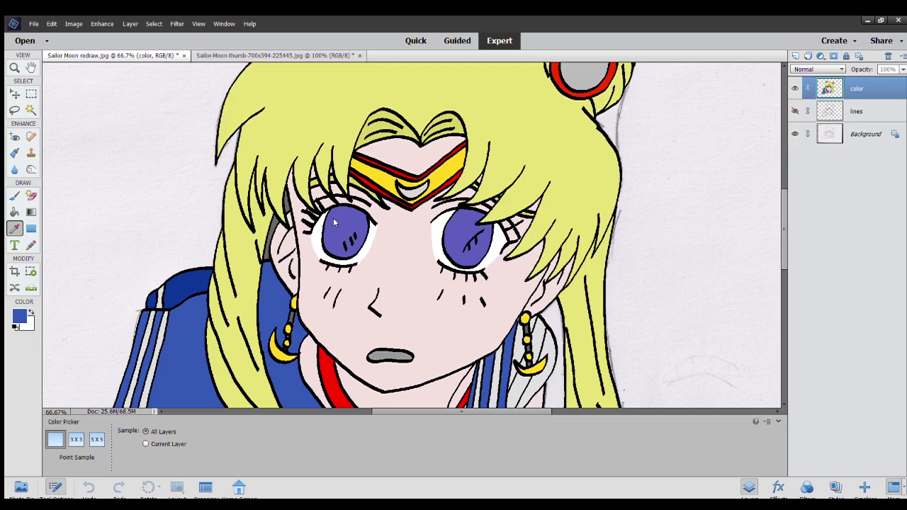
{"action": "key", "text": "b"}
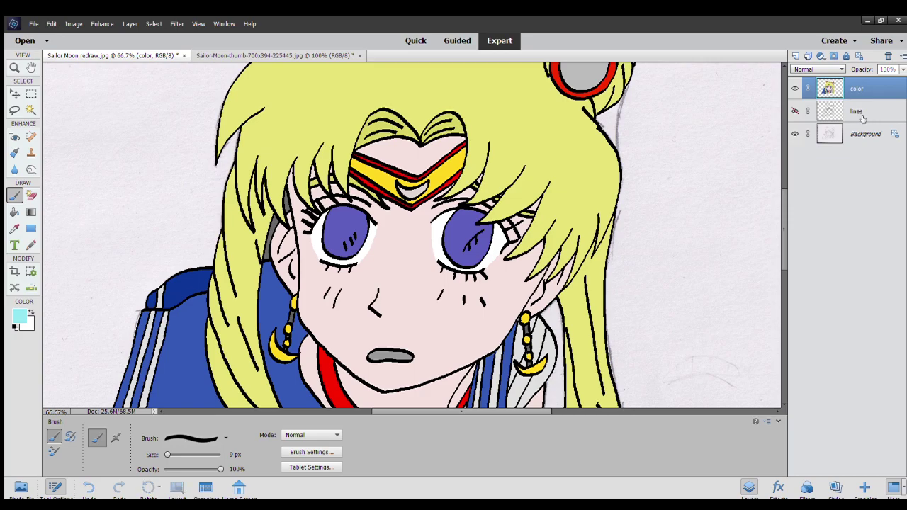
Duplicate the color layer as 'color extra', hide the original, and paint cyan drool at 76% opacity.
{"action": "key", "text": "Return"}
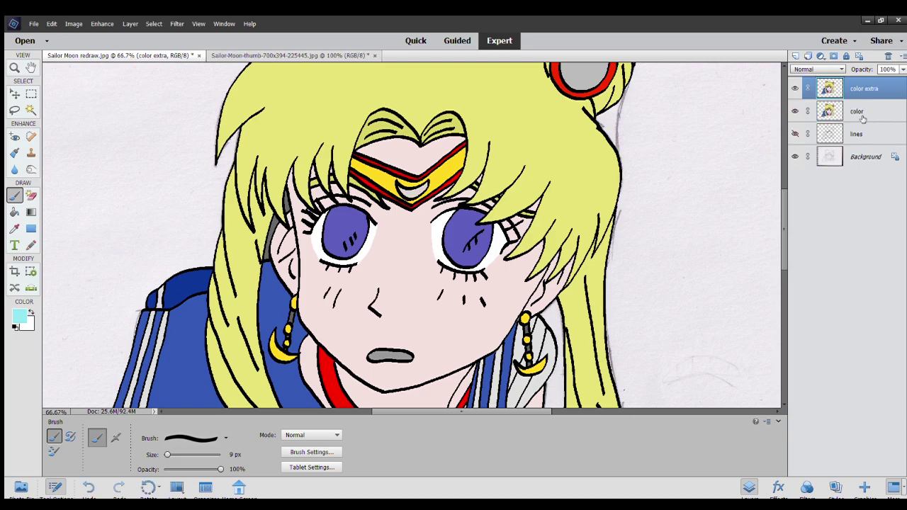
{"action": "left_click", "coordinate": [795, 111]}
{"action": "left_click_drag", "start_coordinate": [220, 469], "coordinate": [203, 472]}
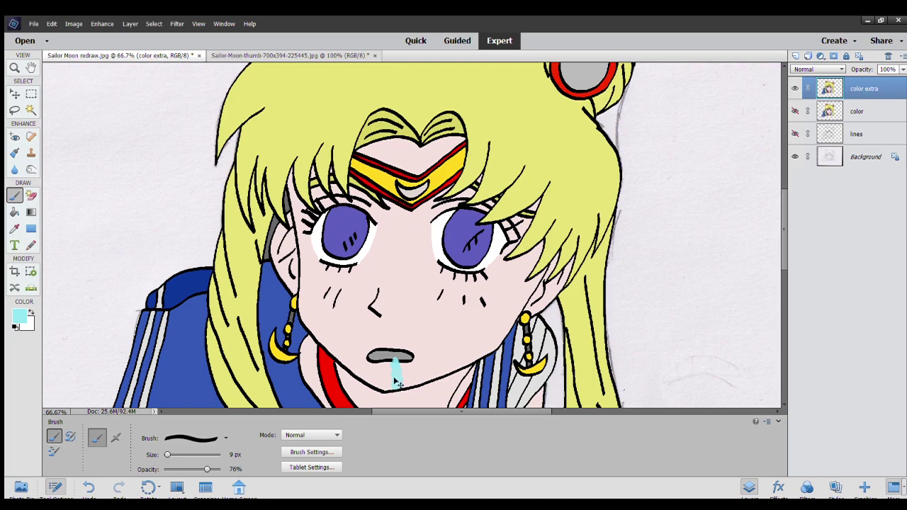
{"action": "key", "text": "ctrl+z"}
Restore the drool stroke, then show only the new 'shades' copy of the color layer, with 'color extra' hidden.
{"action": "key", "text": "ctrl+y"}
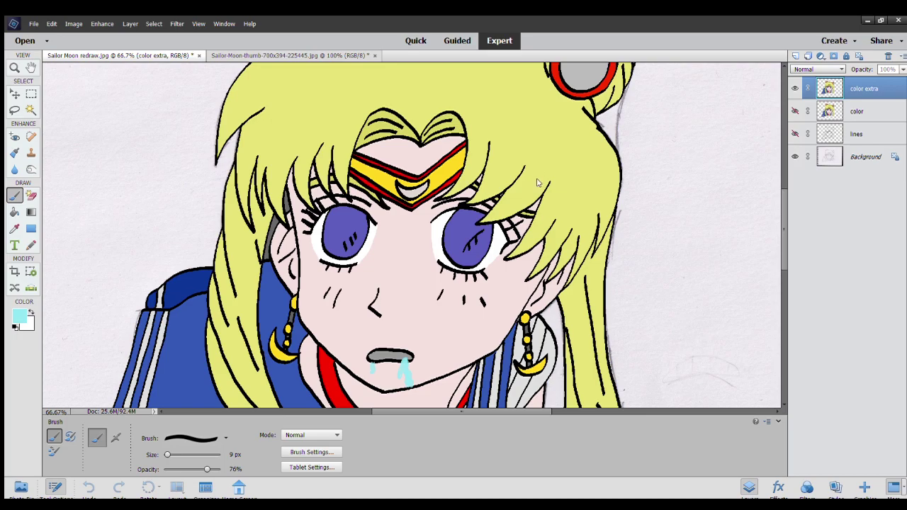
{"action": "left_click", "coordinate": [873, 113]}
{"action": "type", "text": "shades"}
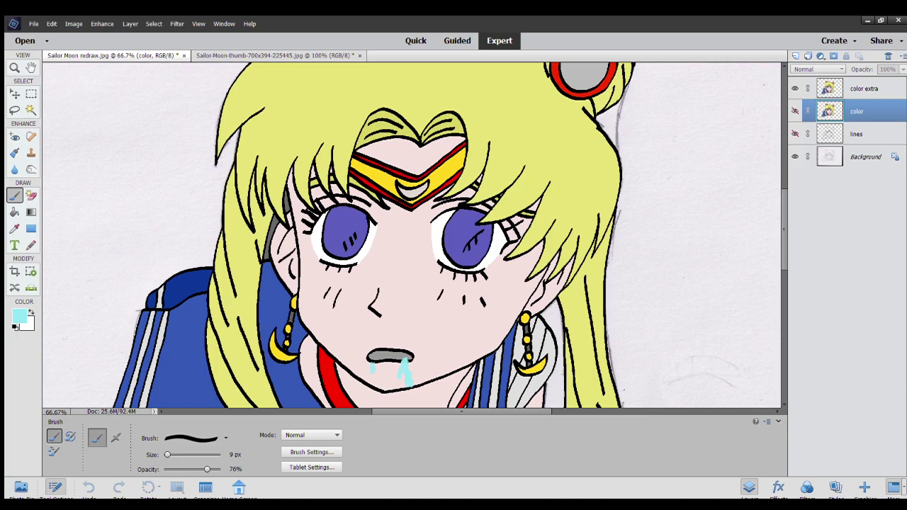
{"action": "left_click", "coordinate": [795, 88]}
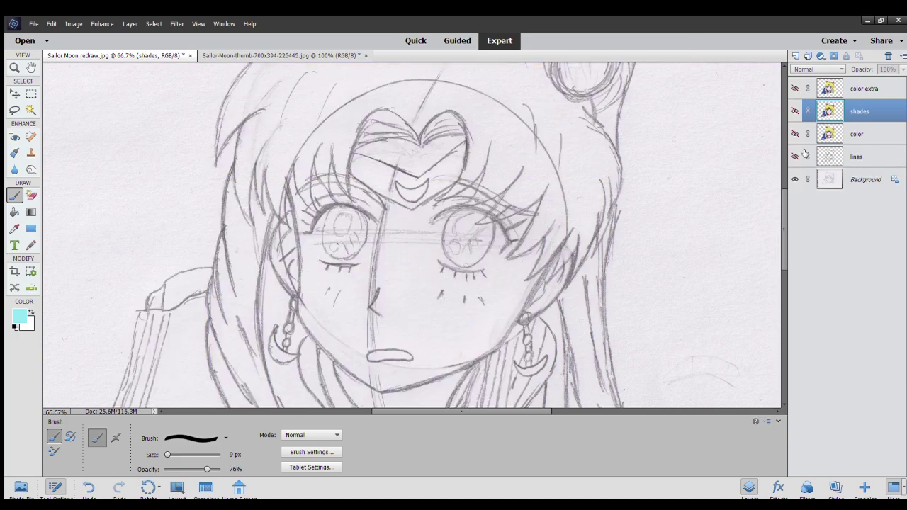
{"action": "left_click", "coordinate": [796, 112]}
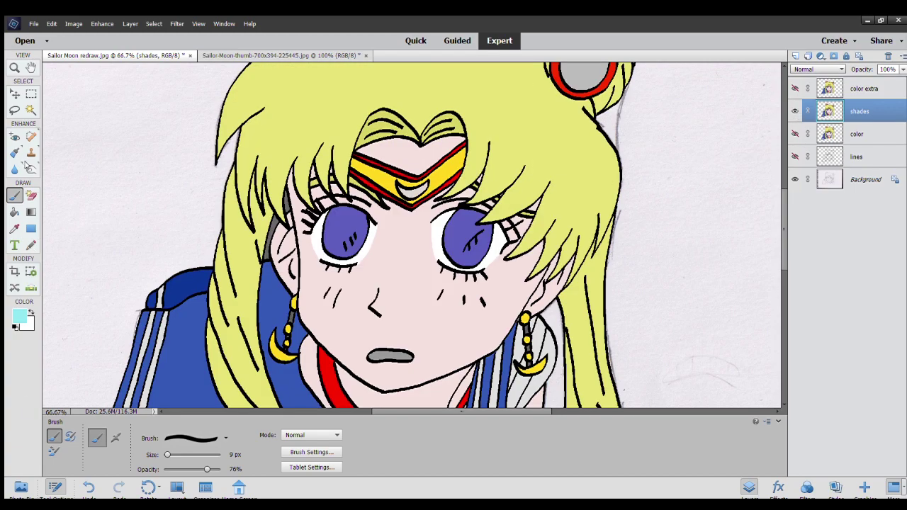
{"action": "left_click", "coordinate": [31, 169]}
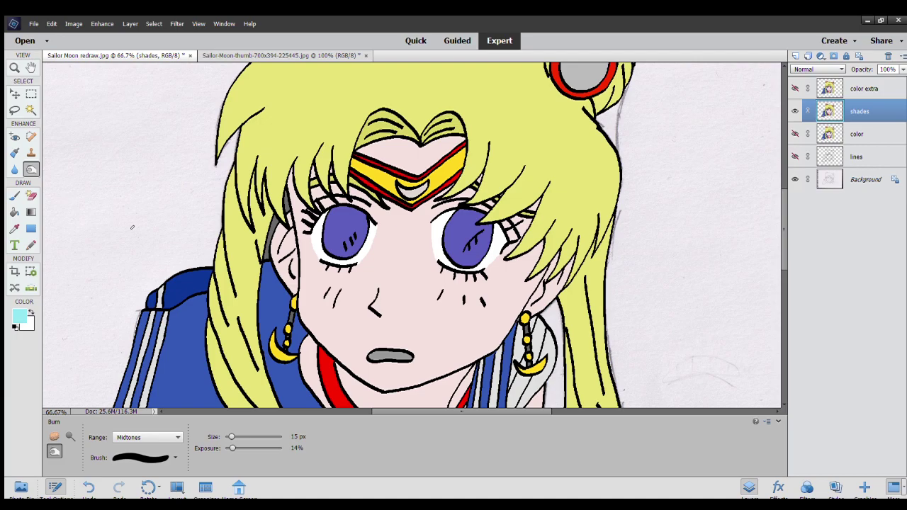
Burn-darken both purple irises and the skin along the right cheek outline.
{"action": "left_click_drag", "start_coordinate": [334, 217], "coordinate": [348, 236]}
{"action": "left_click_drag", "start_coordinate": [460, 223], "coordinate": [464, 225]}
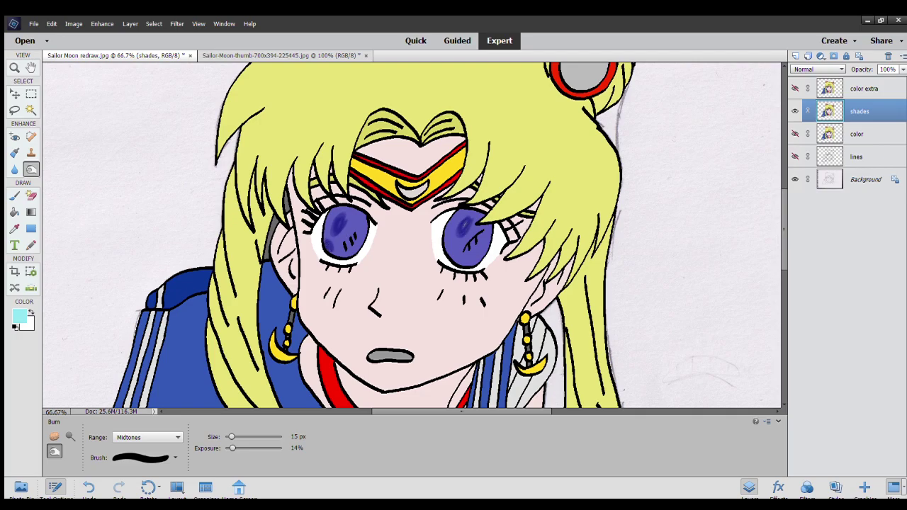
{"action": "left_click_drag", "start_coordinate": [444, 238], "coordinate": [479, 236]}
{"action": "left_click_drag", "start_coordinate": [343, 239], "coordinate": [349, 237]}
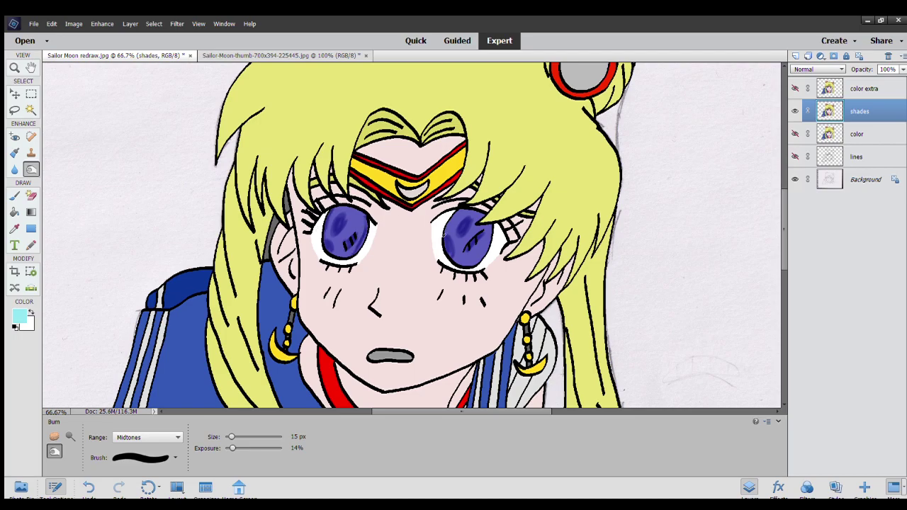
{"action": "left_click_drag", "start_coordinate": [447, 240], "coordinate": [471, 210]}
{"action": "left_click_drag", "start_coordinate": [485, 240], "coordinate": [485, 239]}
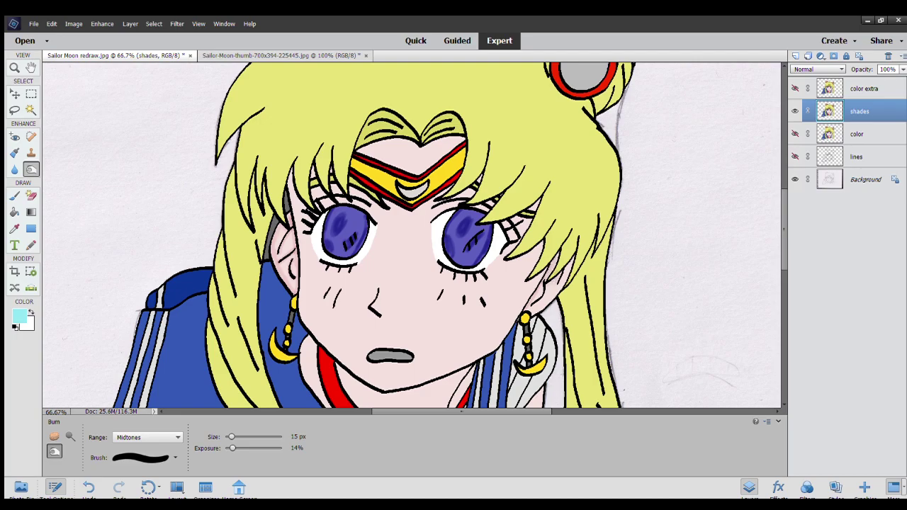
{"action": "left_click_drag", "start_coordinate": [564, 268], "coordinate": [535, 309]}
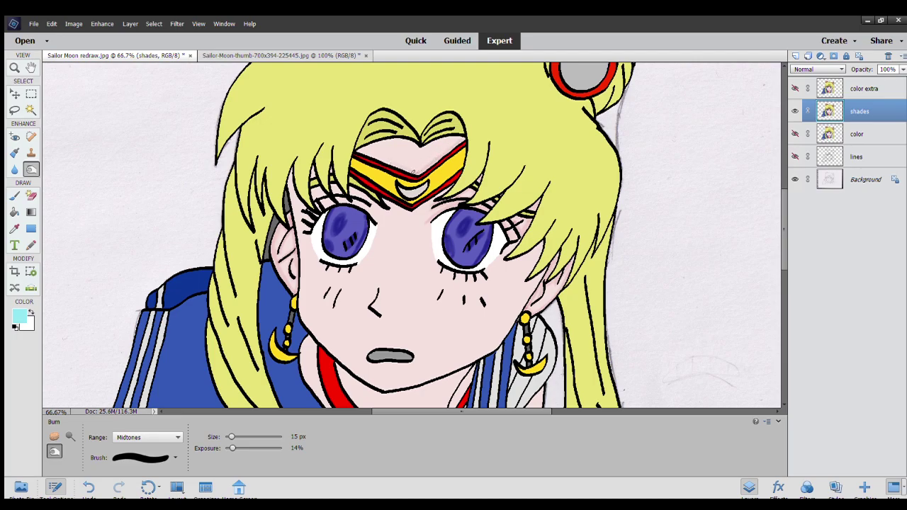
Burn-shade the forehead above the tiara, the left cheek edge, the grey mouth and under both eyes.
{"action": "mouse_move", "coordinate": [377, 144]}
{"action": "left_mouse_down"}
{"action": "mouse_move", "coordinate": [363, 148]}
{"action": "mouse_move", "coordinate": [454, 139]}
{"action": "mouse_move", "coordinate": [444, 138]}
{"action": "left_mouse_up"}
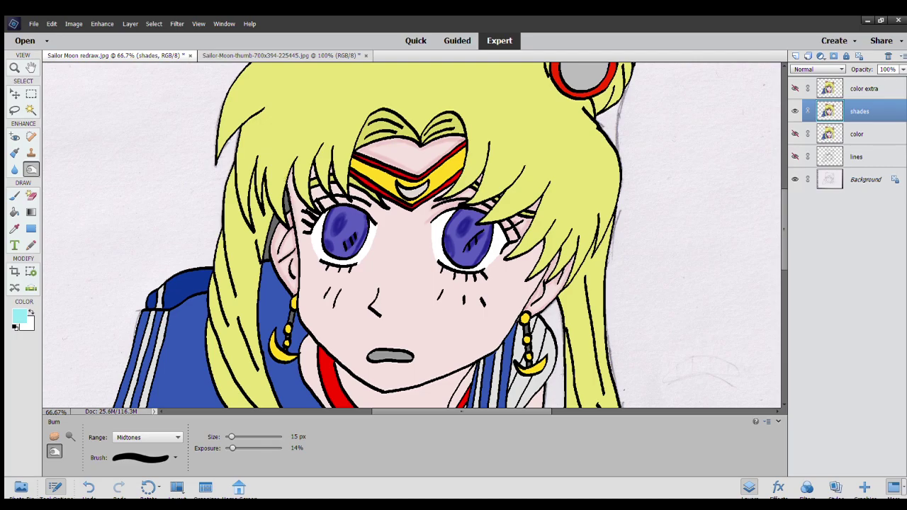
{"action": "mouse_move", "coordinate": [294, 221]}
{"action": "left_mouse_down"}
{"action": "mouse_move", "coordinate": [296, 302]}
{"action": "mouse_move", "coordinate": [322, 344]}
{"action": "left_mouse_up"}
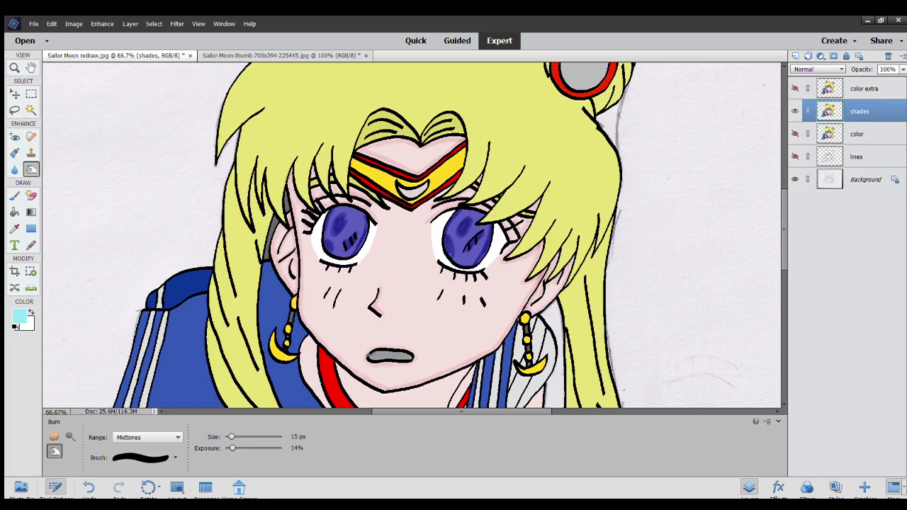
{"action": "left_click_drag", "start_coordinate": [367, 355], "coordinate": [407, 356]}
{"action": "left_click_drag", "start_coordinate": [438, 265], "coordinate": [482, 275]}
{"action": "mouse_move", "coordinate": [327, 267]}
{"action": "left_mouse_down"}
{"action": "mouse_move", "coordinate": [347, 269]}
{"action": "mouse_move", "coordinate": [322, 297]}
{"action": "left_mouse_up"}
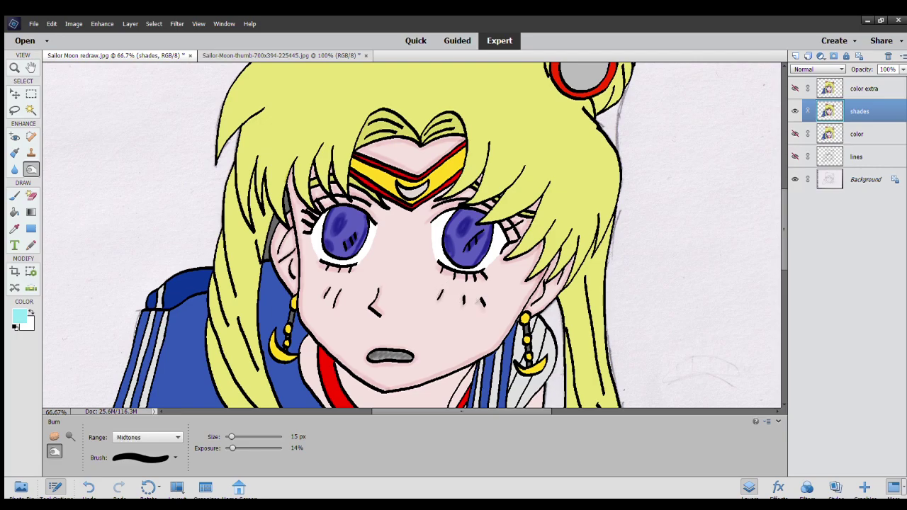
{"action": "left_click_drag", "start_coordinate": [318, 407], "coordinate": [310, 316]}
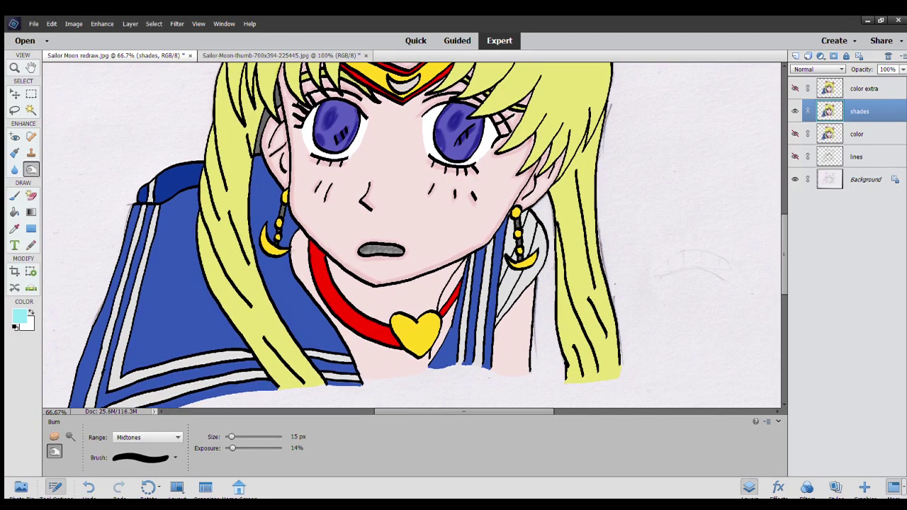
Burn-shade the heart pendant's bottom, the red collar's lower edge and a left hair strand.
{"action": "key", "text": "ctrl+z"}
{"action": "key", "text": "ctrl+y"}
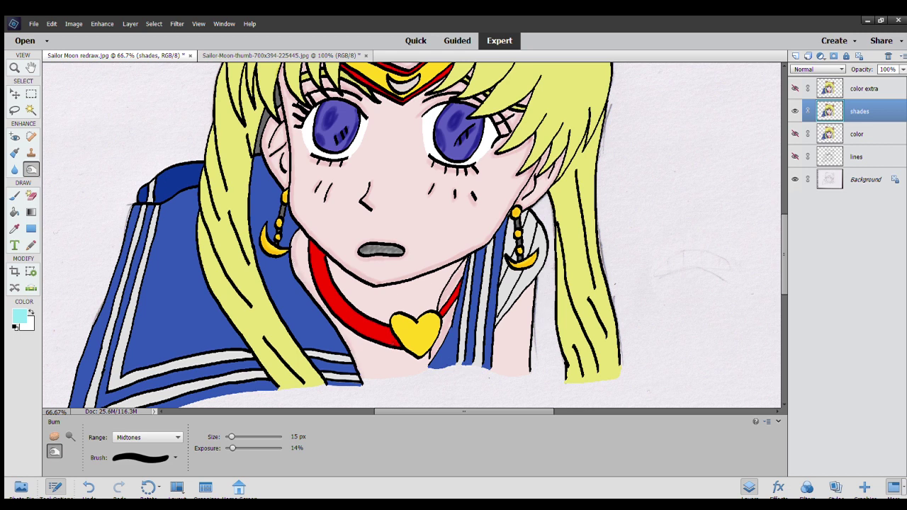
{"action": "left_click", "coordinate": [428, 353]}
{"action": "mouse_move", "coordinate": [415, 356]}
{"action": "left_mouse_down"}
{"action": "mouse_move", "coordinate": [339, 322]}
{"action": "mouse_move", "coordinate": [312, 288]}
{"action": "mouse_move", "coordinate": [300, 231]}
{"action": "left_mouse_up"}
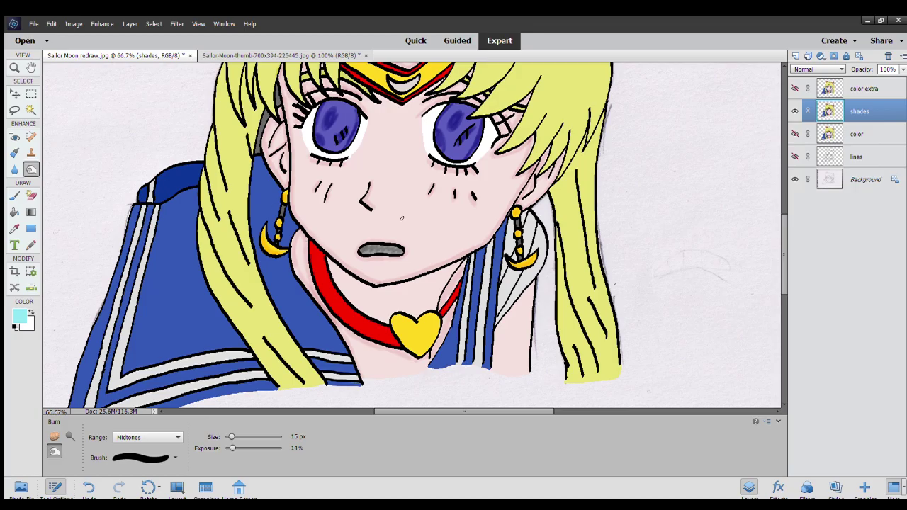
{"action": "left_click_drag", "start_coordinate": [265, 315], "coordinate": [266, 330]}
{"action": "mouse_move", "coordinate": [376, 147]}
{"action": "left_mouse_down"}
{"action": "mouse_move", "coordinate": [352, 288]}
{"action": "mouse_move", "coordinate": [373, 393]}
{"action": "left_mouse_up"}
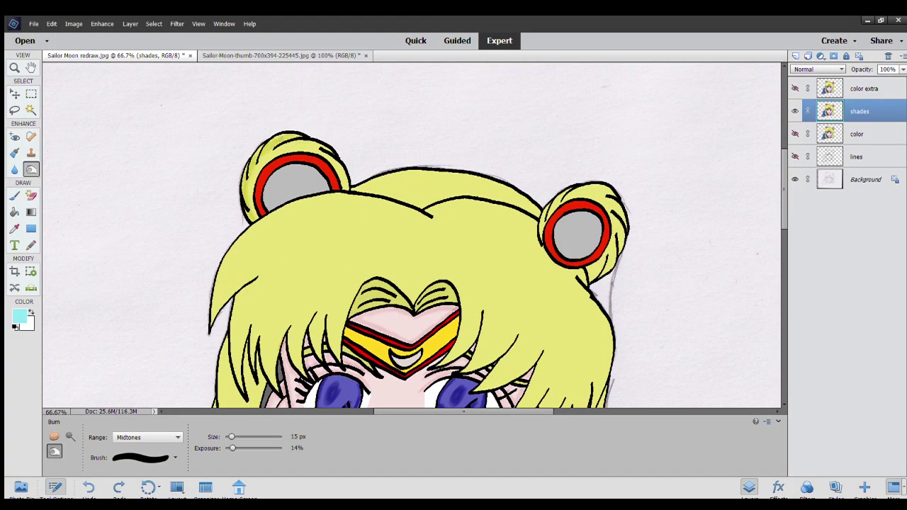
Burn-shade the outline and grey interiors of both hair buns.
{"action": "left_click_drag", "start_coordinate": [343, 174], "coordinate": [339, 184]}
{"action": "mouse_move", "coordinate": [284, 147]}
{"action": "left_mouse_down"}
{"action": "mouse_move", "coordinate": [263, 187]}
{"action": "mouse_move", "coordinate": [320, 183]}
{"action": "left_mouse_up"}
{"action": "mouse_move", "coordinate": [554, 225]}
{"action": "left_mouse_down"}
{"action": "mouse_move", "coordinate": [557, 247]}
{"action": "mouse_move", "coordinate": [570, 221]}
{"action": "mouse_move", "coordinate": [580, 257]}
{"action": "mouse_move", "coordinate": [596, 227]}
{"action": "mouse_move", "coordinate": [567, 193]}
{"action": "mouse_move", "coordinate": [591, 184]}
{"action": "mouse_move", "coordinate": [580, 189]}
{"action": "mouse_move", "coordinate": [617, 207]}
{"action": "mouse_move", "coordinate": [620, 244]}
{"action": "mouse_move", "coordinate": [596, 273]}
{"action": "mouse_move", "coordinate": [580, 274]}
{"action": "left_mouse_up"}
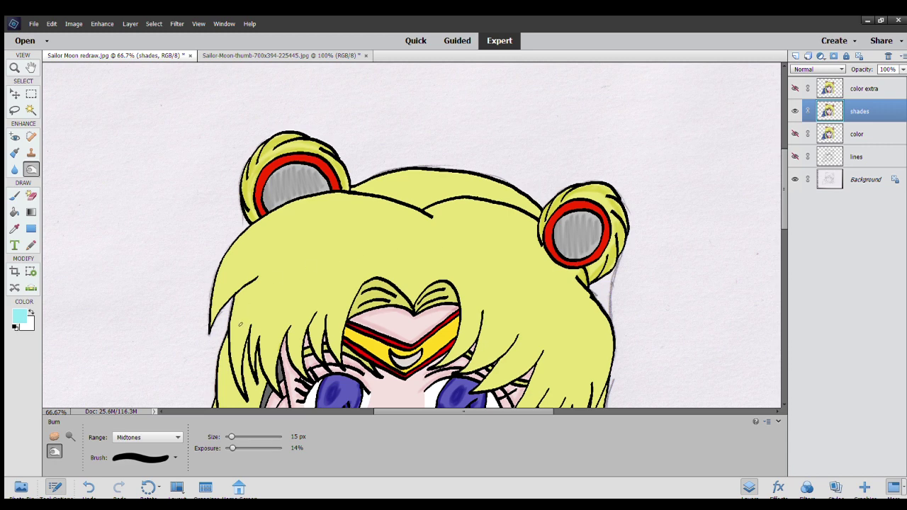
Darken the outer hair outline down the left side and across the top to the right bun.
{"action": "left_click_drag", "start_coordinate": [233, 311], "coordinate": [231, 333]}
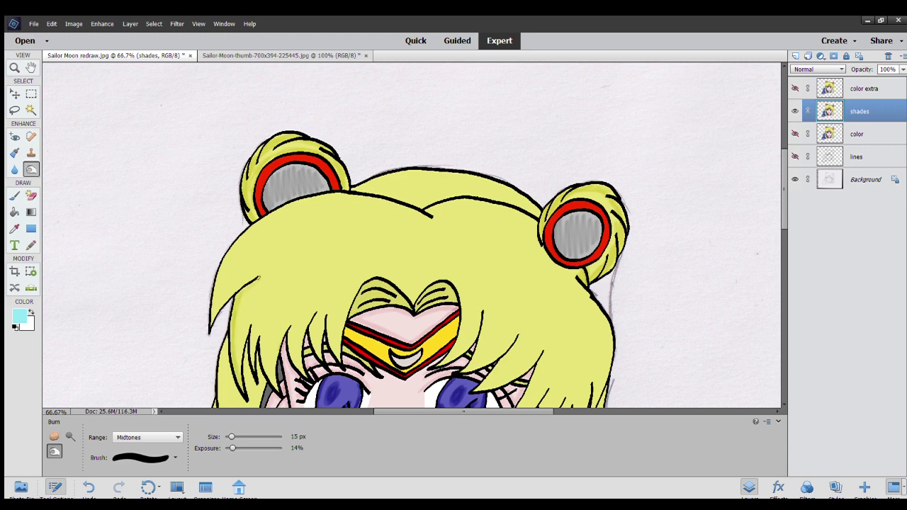
{"action": "mouse_move", "coordinate": [257, 278]}
{"action": "left_mouse_down"}
{"action": "mouse_move", "coordinate": [213, 319]}
{"action": "mouse_move", "coordinate": [218, 276]}
{"action": "mouse_move", "coordinate": [244, 238]}
{"action": "mouse_move", "coordinate": [277, 210]}
{"action": "mouse_move", "coordinate": [320, 196]}
{"action": "mouse_move", "coordinate": [354, 194]}
{"action": "mouse_move", "coordinate": [418, 215]}
{"action": "mouse_move", "coordinate": [468, 200]}
{"action": "mouse_move", "coordinate": [522, 216]}
{"action": "left_mouse_up"}
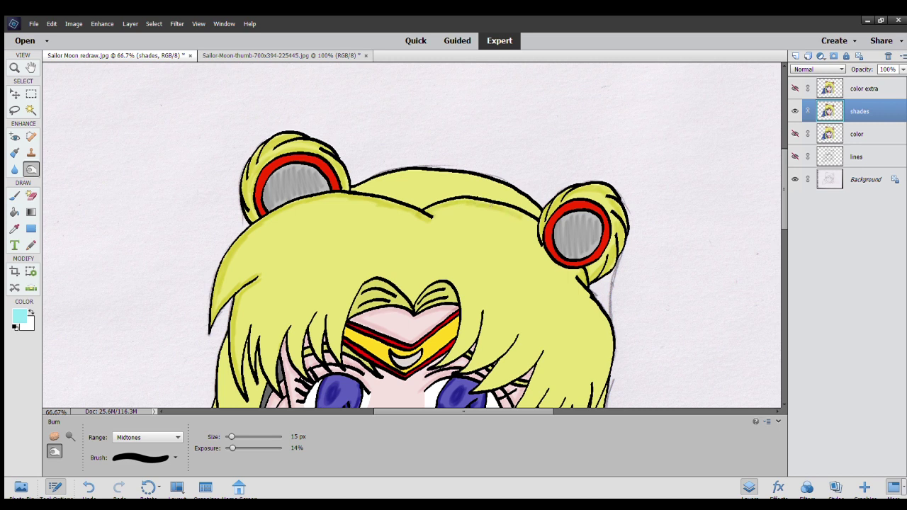
{"action": "mouse_move", "coordinate": [425, 206]}
{"action": "left_mouse_down"}
{"action": "mouse_move", "coordinate": [454, 196]}
{"action": "mouse_move", "coordinate": [538, 210]}
{"action": "left_mouse_up"}
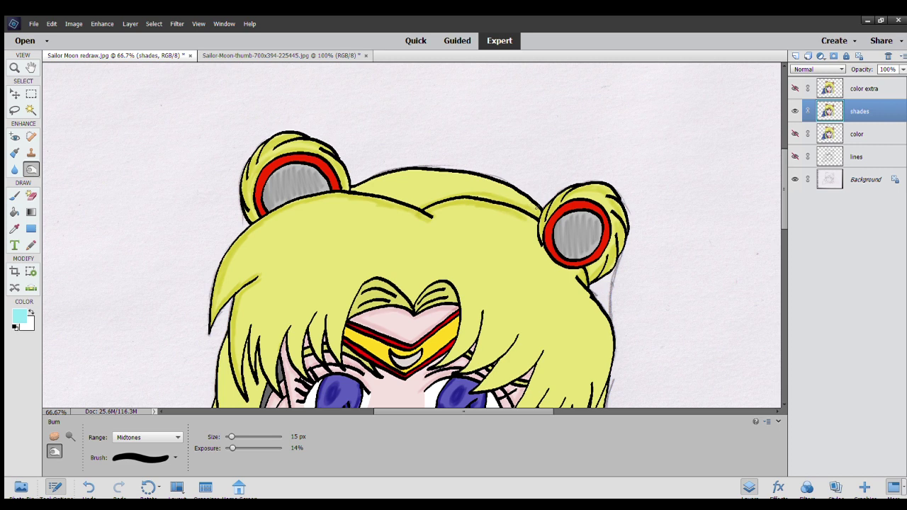
{"action": "mouse_move", "coordinate": [437, 191]}
{"action": "left_mouse_down"}
{"action": "mouse_move", "coordinate": [413, 203]}
{"action": "mouse_move", "coordinate": [363, 190]}
{"action": "mouse_move", "coordinate": [414, 173]}
{"action": "mouse_move", "coordinate": [391, 173]}
{"action": "mouse_move", "coordinate": [448, 173]}
{"action": "mouse_move", "coordinate": [508, 188]}
{"action": "mouse_move", "coordinate": [534, 212]}
{"action": "left_mouse_up"}
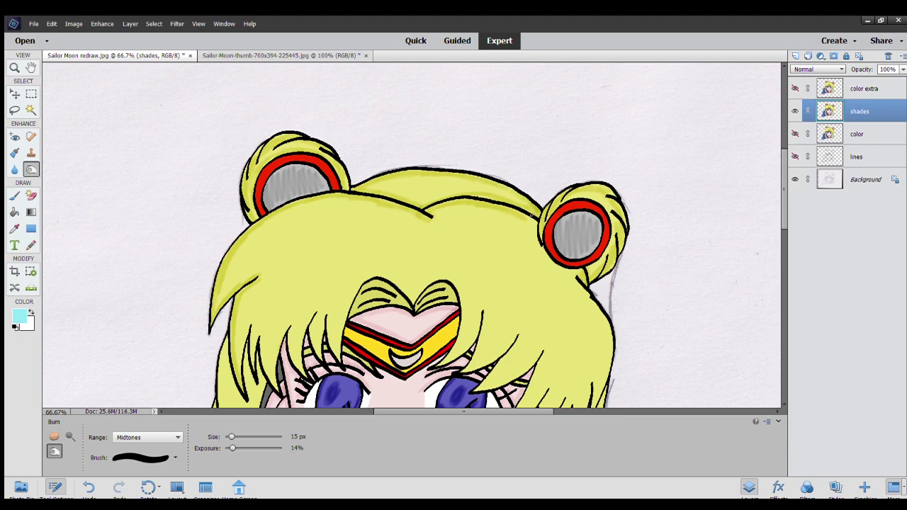
{"action": "left_click_drag", "start_coordinate": [536, 240], "coordinate": [528, 217]}
{"action": "mouse_move", "coordinate": [540, 248]}
{"action": "left_mouse_down"}
{"action": "mouse_move", "coordinate": [581, 280]}
{"action": "mouse_move", "coordinate": [605, 323]}
{"action": "mouse_move", "coordinate": [607, 378]}
{"action": "mouse_move", "coordinate": [558, 259]}
{"action": "left_mouse_up"}
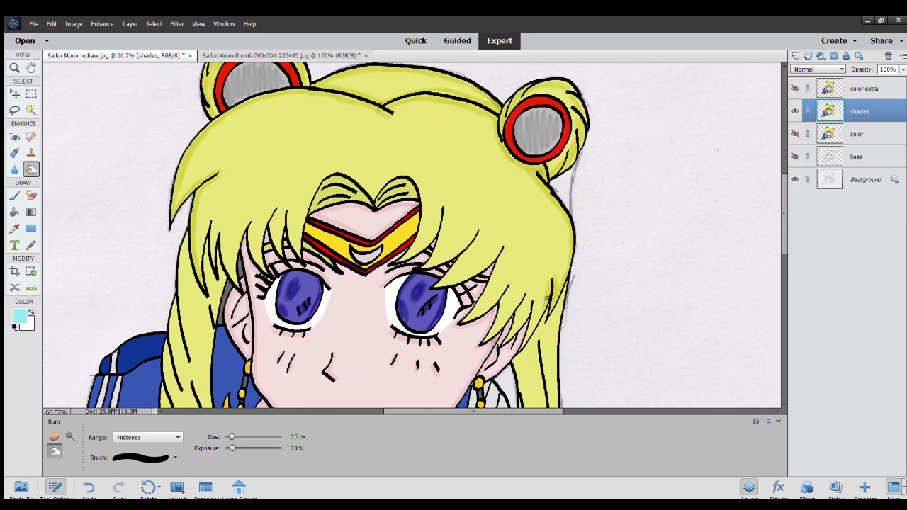
Burn-shade the hair strands framing the right cheek and beside the face.
{"action": "left_click_drag", "start_coordinate": [544, 301], "coordinate": [529, 340]}
{"action": "mouse_move", "coordinate": [533, 301]}
{"action": "left_mouse_down"}
{"action": "mouse_move", "coordinate": [513, 336]}
{"action": "mouse_move", "coordinate": [514, 310]}
{"action": "mouse_move", "coordinate": [498, 331]}
{"action": "left_mouse_up"}
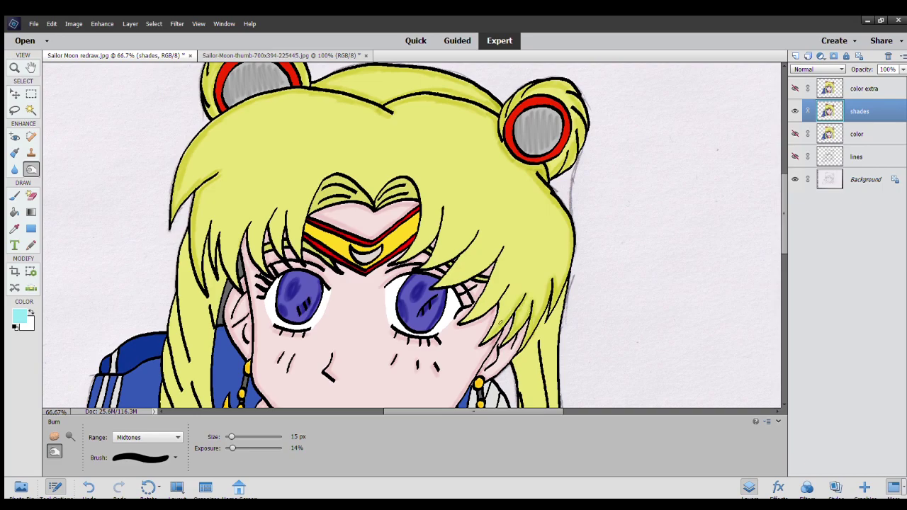
{"action": "mouse_move", "coordinate": [504, 293]}
{"action": "left_mouse_down"}
{"action": "mouse_move", "coordinate": [497, 323]}
{"action": "mouse_move", "coordinate": [507, 285]}
{"action": "mouse_move", "coordinate": [471, 319]}
{"action": "mouse_move", "coordinate": [475, 309]}
{"action": "left_mouse_up"}
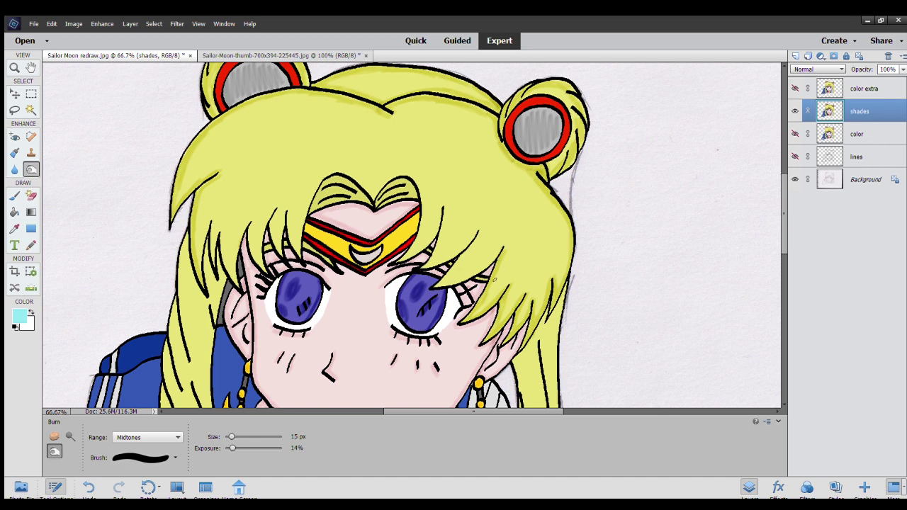
{"action": "left_click_drag", "start_coordinate": [493, 268], "coordinate": [492, 276]}
{"action": "mouse_move", "coordinate": [460, 254]}
{"action": "left_mouse_down"}
{"action": "mouse_move", "coordinate": [452, 270]}
{"action": "mouse_move", "coordinate": [465, 280]}
{"action": "left_mouse_up"}
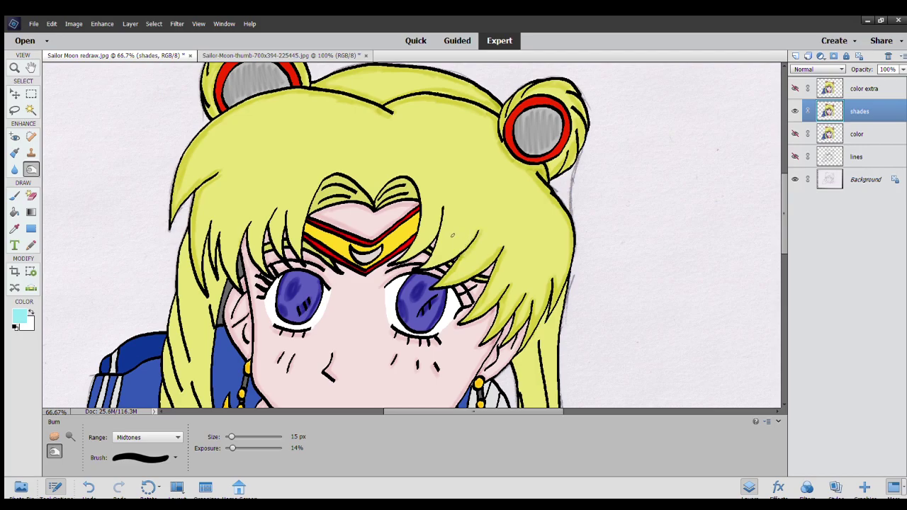
{"action": "mouse_move", "coordinate": [444, 207]}
{"action": "left_mouse_down"}
{"action": "mouse_move", "coordinate": [423, 265]}
{"action": "mouse_move", "coordinate": [472, 229]}
{"action": "left_mouse_up"}
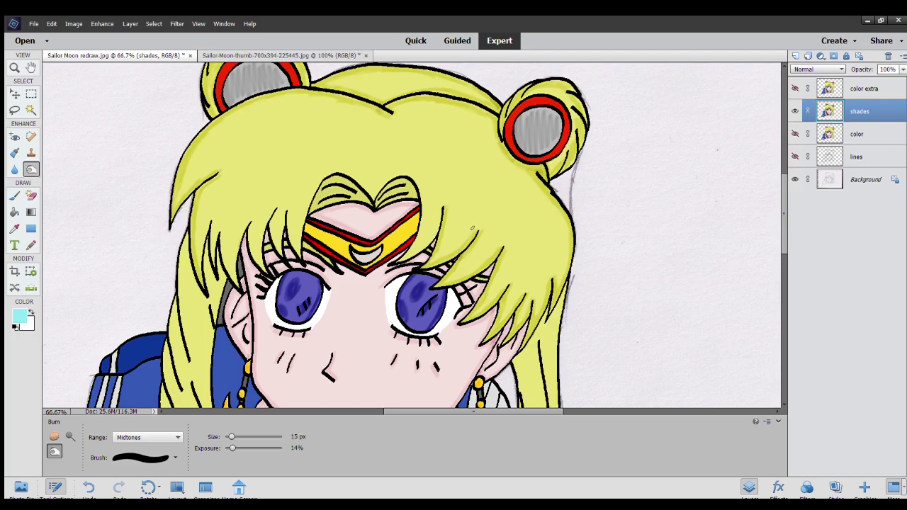
{"action": "left_click_drag", "start_coordinate": [421, 192], "coordinate": [411, 247]}
{"action": "left_click_drag", "start_coordinate": [407, 253], "coordinate": [438, 221]}
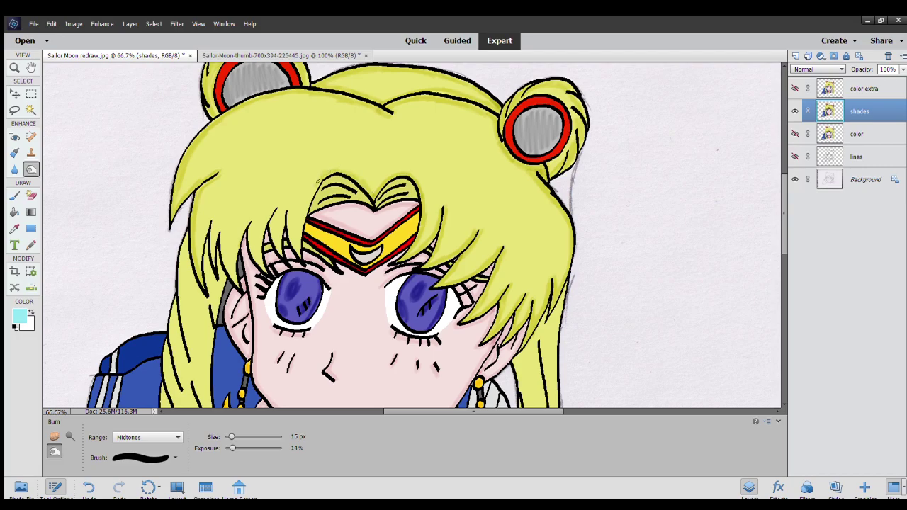
Darken the hair strands near the tiara and along the left cheek.
{"action": "mouse_move", "coordinate": [318, 182]}
{"action": "left_mouse_down"}
{"action": "mouse_move", "coordinate": [299, 232]}
{"action": "mouse_move", "coordinate": [282, 232]}
{"action": "mouse_move", "coordinate": [278, 250]}
{"action": "mouse_move", "coordinate": [264, 220]}
{"action": "left_mouse_up"}
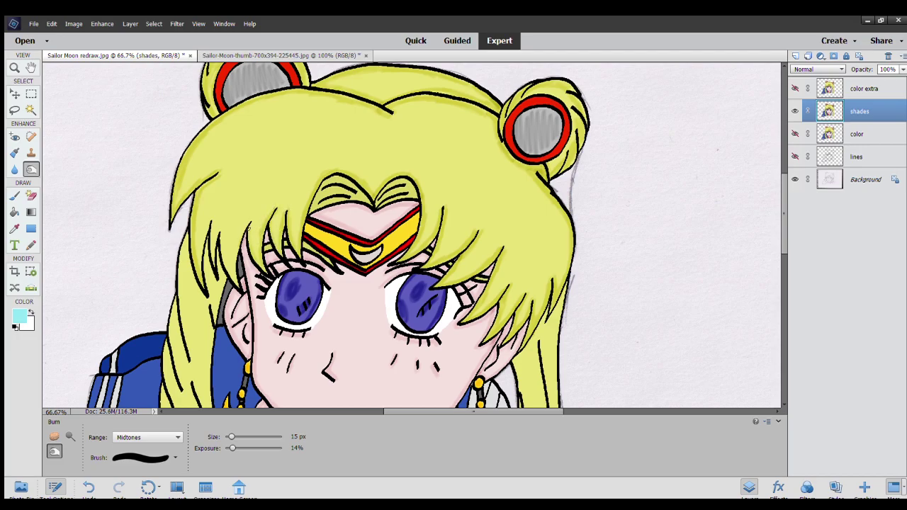
{"action": "left_click_drag", "start_coordinate": [252, 261], "coordinate": [241, 227]}
{"action": "left_click_drag", "start_coordinate": [236, 281], "coordinate": [212, 228]}
{"action": "left_click_drag", "start_coordinate": [201, 275], "coordinate": [207, 229]}
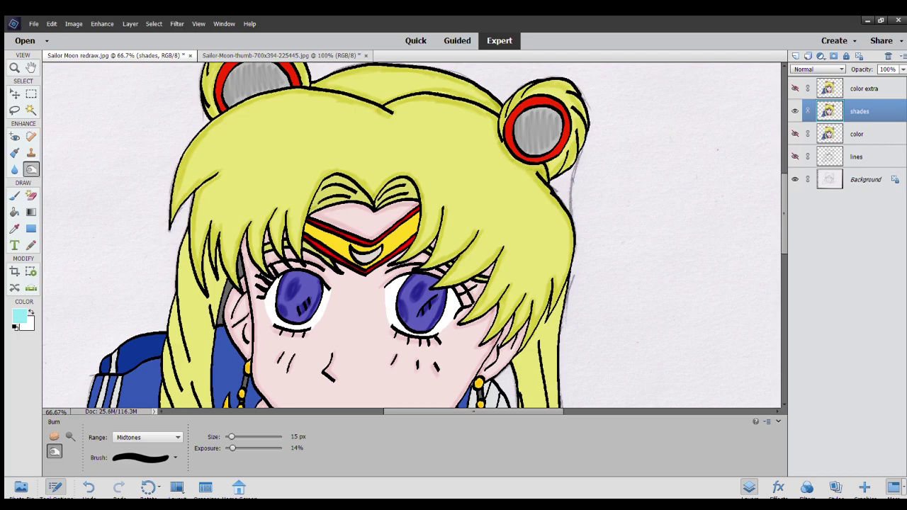
{"action": "mouse_move", "coordinate": [316, 207]}
{"action": "left_mouse_down"}
{"action": "mouse_move", "coordinate": [345, 196]}
{"action": "mouse_move", "coordinate": [361, 201]}
{"action": "mouse_move", "coordinate": [337, 176]}
{"action": "mouse_move", "coordinate": [314, 200]}
{"action": "mouse_move", "coordinate": [346, 193]}
{"action": "mouse_move", "coordinate": [326, 188]}
{"action": "mouse_move", "coordinate": [375, 203]}
{"action": "mouse_move", "coordinate": [402, 196]}
{"action": "mouse_move", "coordinate": [394, 181]}
{"action": "mouse_move", "coordinate": [382, 187]}
{"action": "mouse_move", "coordinate": [389, 194]}
{"action": "left_mouse_up"}
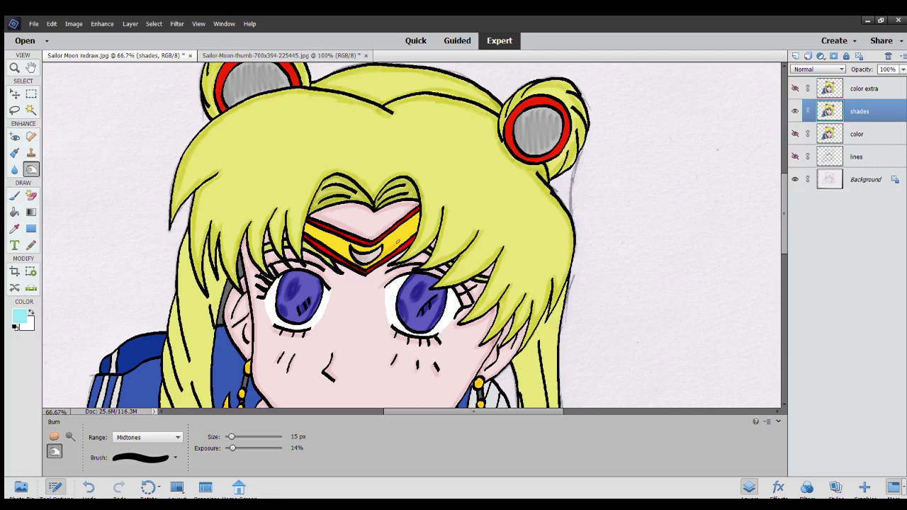
{"action": "left_click_drag", "start_coordinate": [414, 224], "coordinate": [418, 213]}
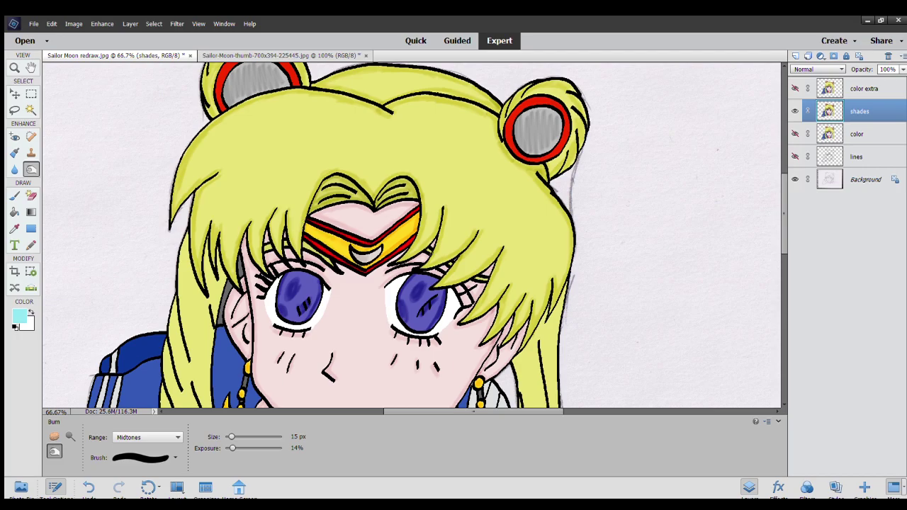
Burn-shade the narrow blue collar stripe beside the heart pendant.
{"action": "scroll", "coordinate": [442, 252], "scroll_direction": "down", "scroll_amount": 3}
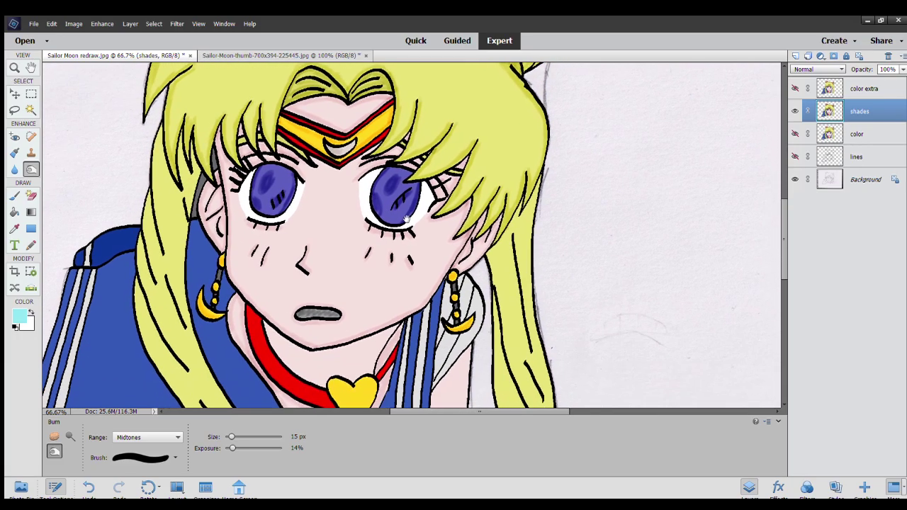
{"action": "scroll", "coordinate": [411, 266], "scroll_direction": "down", "scroll_amount": 1}
{"action": "scroll", "coordinate": [415, 268], "scroll_direction": "up", "scroll_amount": 1}
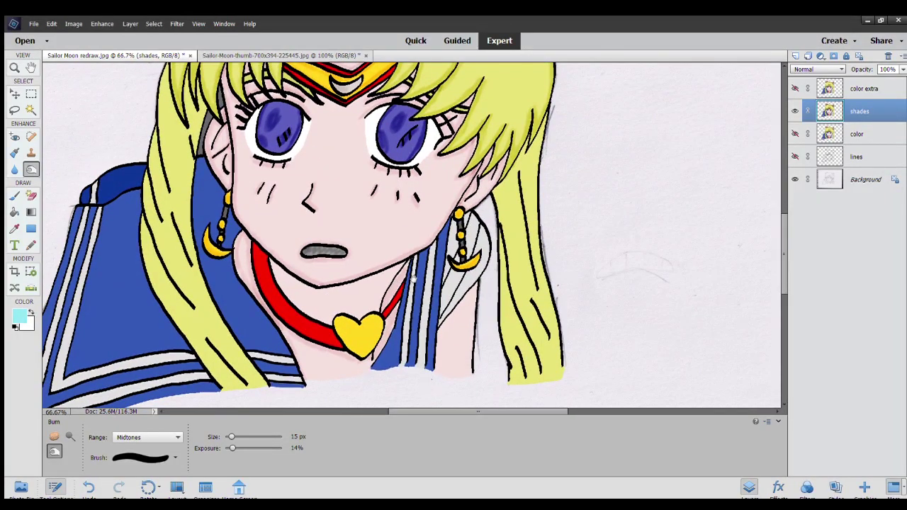
{"action": "scroll", "coordinate": [421, 269], "scroll_direction": "down", "scroll_amount": 1}
{"action": "scroll", "coordinate": [429, 269], "scroll_direction": "down", "scroll_amount": 1}
{"action": "left_click_drag", "start_coordinate": [398, 325], "coordinate": [405, 202]}
{"action": "mouse_move", "coordinate": [375, 342]}
{"action": "left_mouse_down"}
{"action": "mouse_move", "coordinate": [382, 257]}
{"action": "mouse_move", "coordinate": [365, 288]}
{"action": "left_mouse_up"}
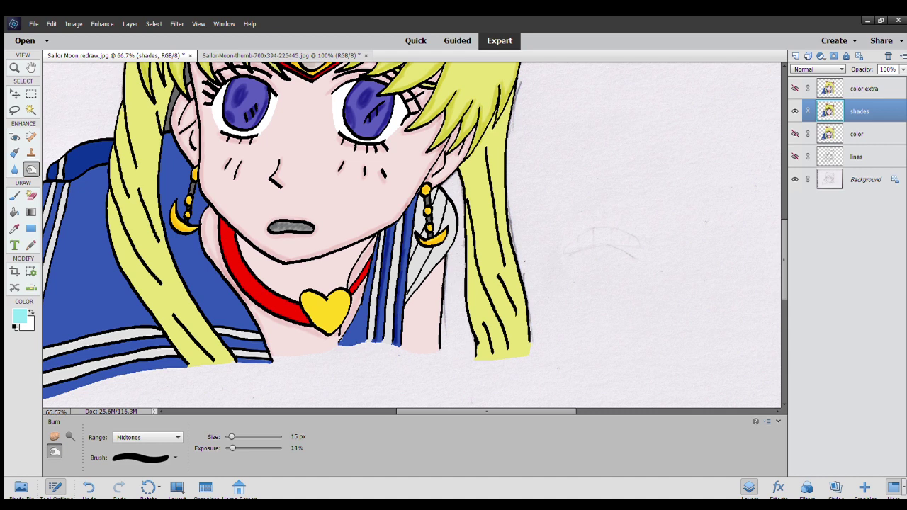
{"action": "left_click_drag", "start_coordinate": [340, 341], "coordinate": [377, 241]}
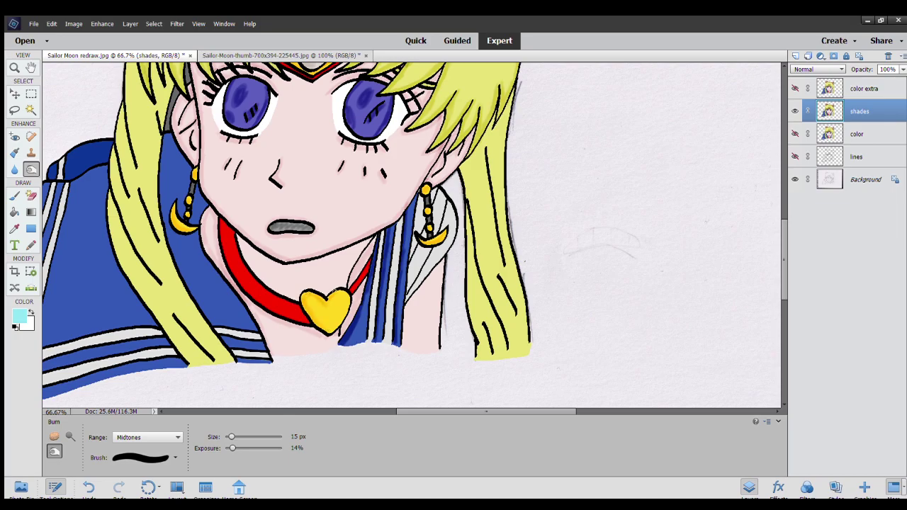
{"action": "left_click_drag", "start_coordinate": [343, 312], "coordinate": [345, 320]}
{"action": "mouse_move", "coordinate": [248, 346]}
{"action": "left_mouse_down"}
{"action": "mouse_move", "coordinate": [296, 376]}
{"action": "mouse_move", "coordinate": [284, 362]}
{"action": "mouse_move", "coordinate": [296, 363]}
{"action": "left_mouse_up"}
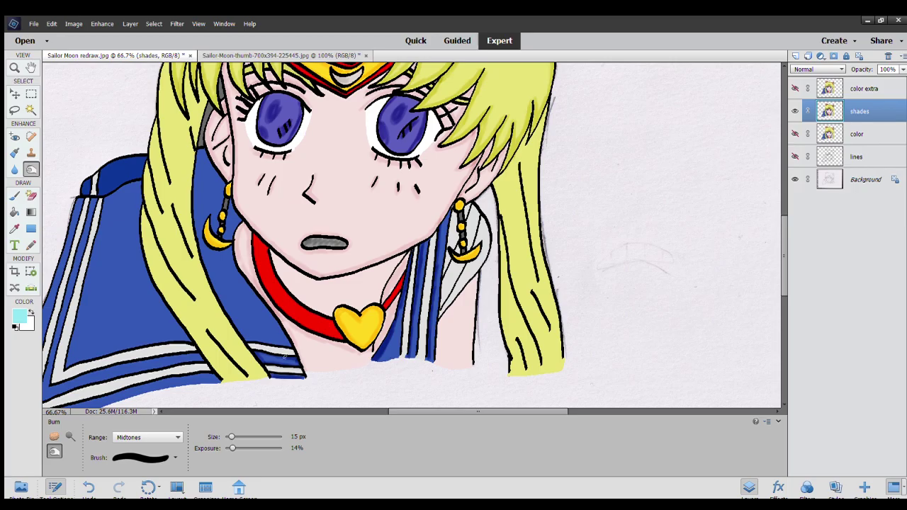
Darken the left blue collar along the hair edge and its left and lower edges.
{"action": "left_click_drag", "start_coordinate": [221, 259], "coordinate": [237, 293]}
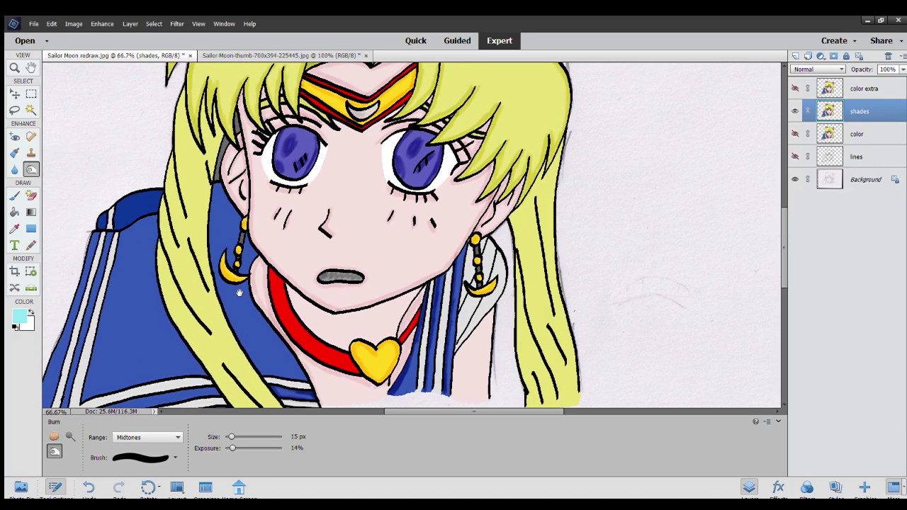
{"action": "mouse_move", "coordinate": [238, 336]}
{"action": "left_mouse_down"}
{"action": "mouse_move", "coordinate": [217, 290]}
{"action": "mouse_move", "coordinate": [208, 227]}
{"action": "mouse_move", "coordinate": [220, 181]}
{"action": "mouse_move", "coordinate": [238, 225]}
{"action": "mouse_move", "coordinate": [235, 255]}
{"action": "mouse_move", "coordinate": [221, 253]}
{"action": "mouse_move", "coordinate": [224, 280]}
{"action": "mouse_move", "coordinate": [241, 285]}
{"action": "mouse_move", "coordinate": [245, 240]}
{"action": "mouse_move", "coordinate": [253, 251]}
{"action": "mouse_move", "coordinate": [225, 202]}
{"action": "left_mouse_up"}
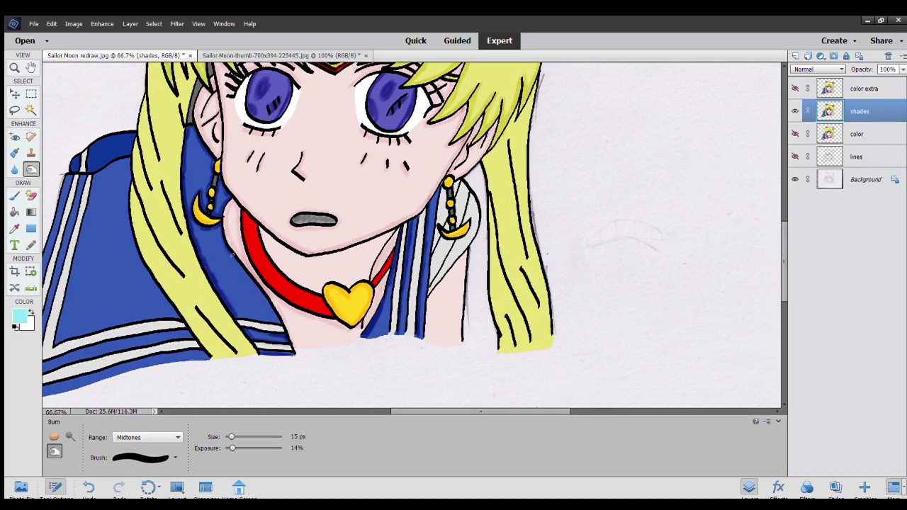
{"action": "left_click_drag", "start_coordinate": [232, 253], "coordinate": [277, 319]}
{"action": "left_click_drag", "start_coordinate": [227, 297], "coordinate": [386, 230]}
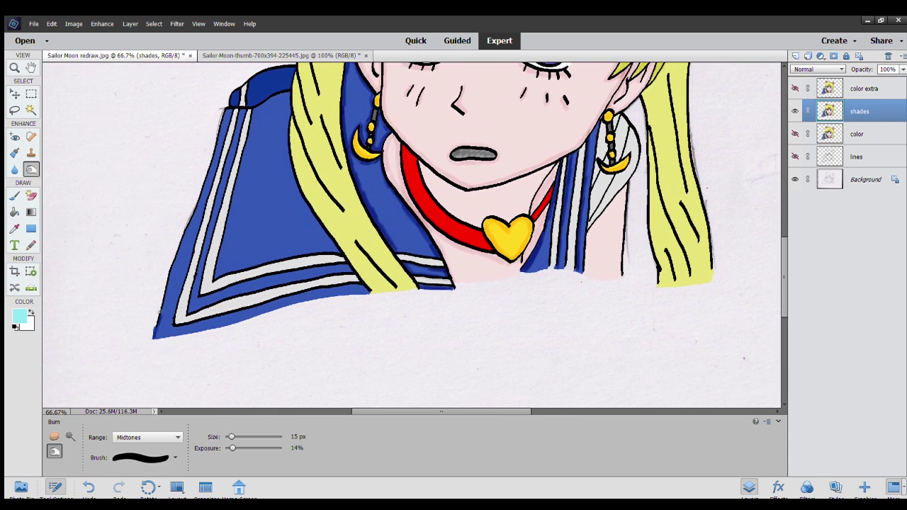
{"action": "mouse_move", "coordinate": [158, 313]}
{"action": "left_mouse_down"}
{"action": "mouse_move", "coordinate": [177, 247]}
{"action": "mouse_move", "coordinate": [165, 332]}
{"action": "mouse_move", "coordinate": [153, 332]}
{"action": "mouse_move", "coordinate": [167, 297]}
{"action": "left_mouse_up"}
{"action": "mouse_move", "coordinate": [160, 335]}
{"action": "left_mouse_down"}
{"action": "mouse_move", "coordinate": [203, 187]}
{"action": "mouse_move", "coordinate": [228, 169]}
{"action": "mouse_move", "coordinate": [228, 110]}
{"action": "left_mouse_up"}
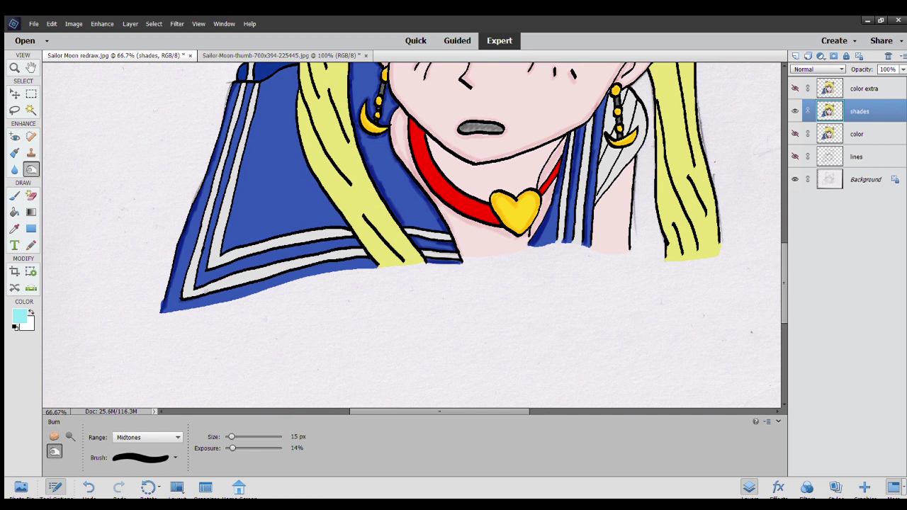
{"action": "mouse_move", "coordinate": [188, 301]}
{"action": "left_mouse_down"}
{"action": "mouse_move", "coordinate": [294, 269]}
{"action": "mouse_move", "coordinate": [369, 261]}
{"action": "left_mouse_up"}
{"action": "mouse_move", "coordinate": [178, 298]}
{"action": "left_mouse_down"}
{"action": "mouse_move", "coordinate": [192, 241]}
{"action": "mouse_move", "coordinate": [167, 310]}
{"action": "mouse_move", "coordinate": [211, 152]}
{"action": "left_mouse_up"}
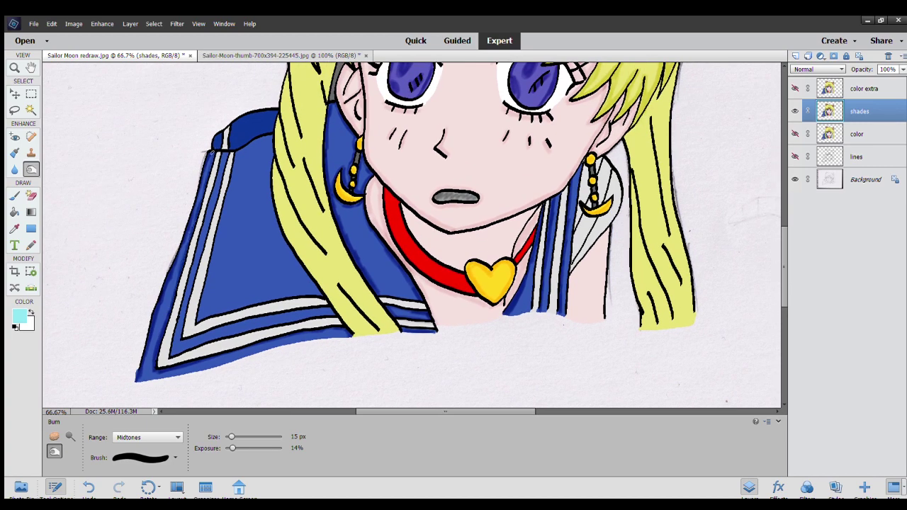
{"action": "left_click_drag", "start_coordinate": [172, 355], "coordinate": [205, 223]}
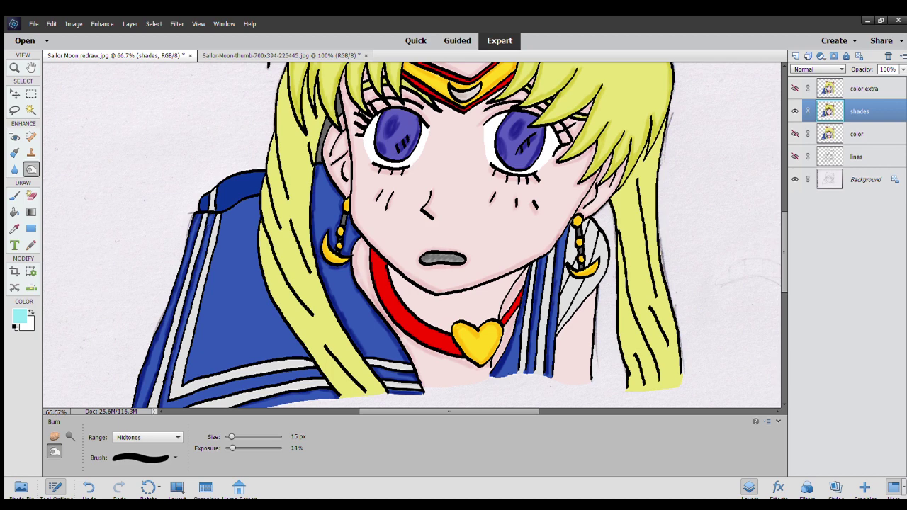
{"action": "mouse_move", "coordinate": [178, 342]}
{"action": "left_mouse_down"}
{"action": "mouse_move", "coordinate": [206, 243]}
{"action": "mouse_move", "coordinate": [168, 287]}
{"action": "mouse_move", "coordinate": [163, 304]}
{"action": "mouse_move", "coordinate": [174, 312]}
{"action": "mouse_move", "coordinate": [203, 295]}
{"action": "mouse_move", "coordinate": [294, 280]}
{"action": "left_mouse_up"}
Shade the collar along its lower white stripe, undoing and redoing stray strokes.
{"action": "scroll", "coordinate": [206, 243], "scroll_direction": "down", "scroll_amount": 2}
{"action": "scroll", "coordinate": [205, 243], "scroll_direction": "down", "scroll_amount": 2}
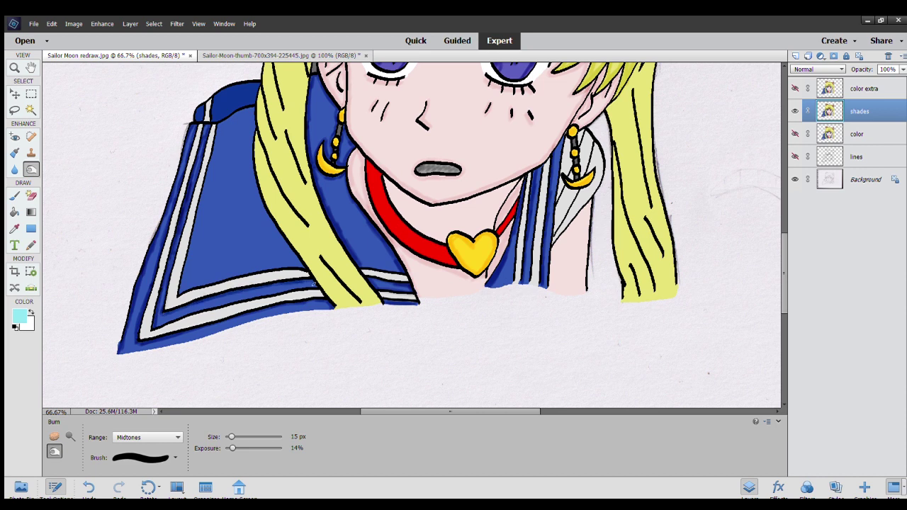
{"action": "left_click_drag", "start_coordinate": [165, 322], "coordinate": [315, 284]}
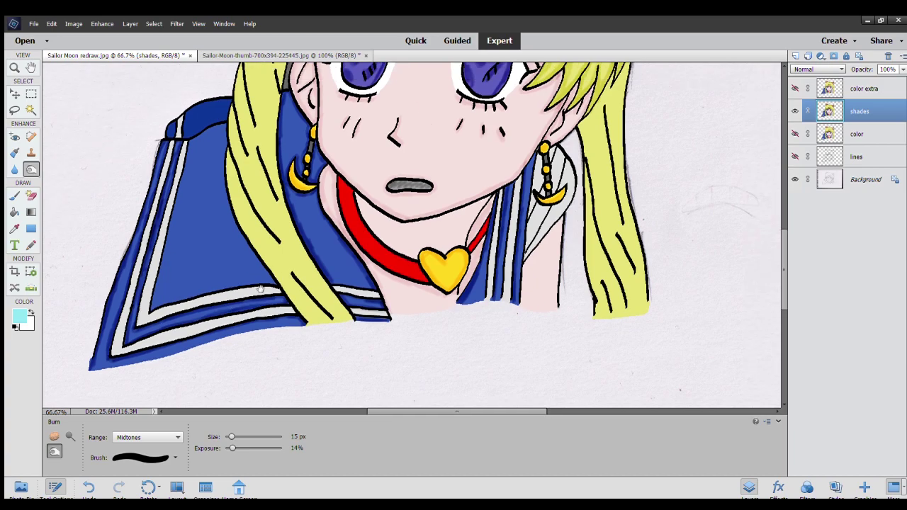
{"action": "mouse_move", "coordinate": [285, 244]}
{"action": "left_mouse_down"}
{"action": "mouse_move", "coordinate": [228, 312]}
{"action": "mouse_move", "coordinate": [191, 229]}
{"action": "mouse_move", "coordinate": [194, 174]}
{"action": "left_mouse_up"}
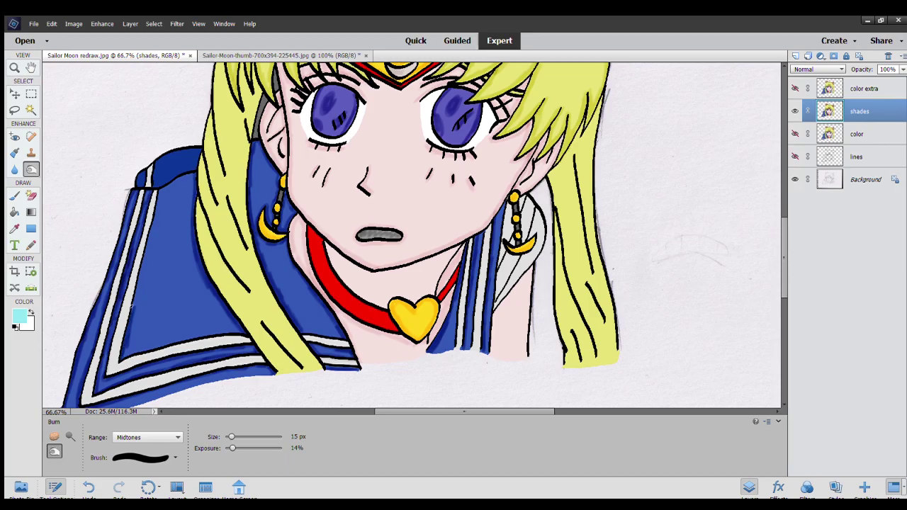
{"action": "mouse_move", "coordinate": [145, 270]}
{"action": "left_mouse_down"}
{"action": "mouse_move", "coordinate": [134, 329]}
{"action": "mouse_move", "coordinate": [146, 250]}
{"action": "mouse_move", "coordinate": [177, 234]}
{"action": "left_mouse_up"}
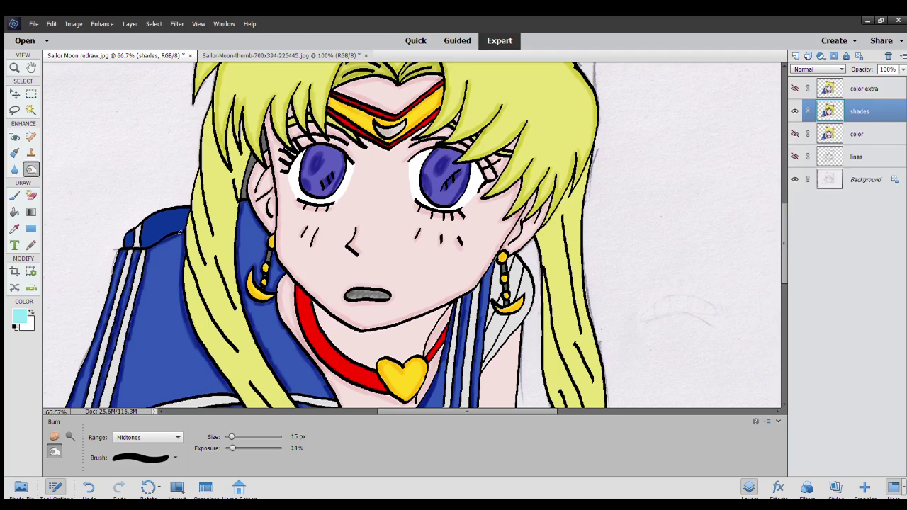
{"action": "scroll", "coordinate": [172, 314], "scroll_direction": "down", "scroll_amount": 3}
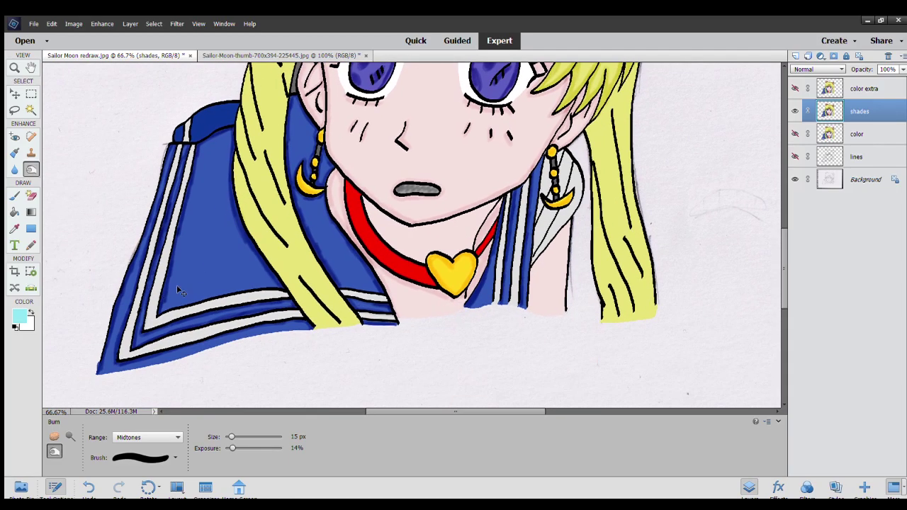
{"action": "key", "text": "ctrl+z"}
{"action": "left_click_drag", "start_coordinate": [163, 304], "coordinate": [278, 286]}
{"action": "key", "text": "ctrl+z"}
{"action": "scroll", "coordinate": [512, 287], "scroll_direction": "up", "scroll_amount": 2}
{"action": "scroll", "coordinate": [511, 287], "scroll_direction": "right", "scroll_amount": 3}
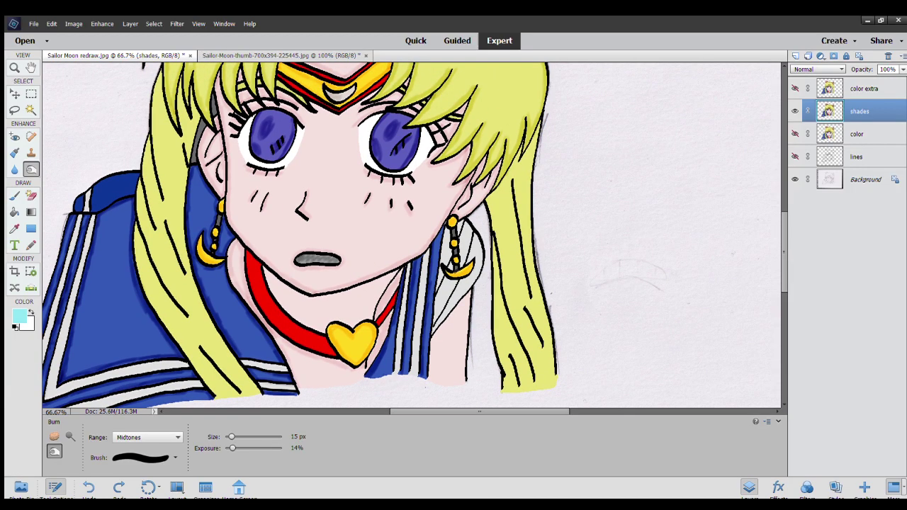
{"action": "key", "text": "ctrl+y"}
Burn the top-left of the right eye's iris with the range targeting Shadows.
{"action": "scroll", "coordinate": [246, 221], "scroll_direction": "up", "scroll_amount": 2}
{"action": "scroll", "coordinate": [246, 221], "scroll_direction": "right", "scroll_amount": 1}
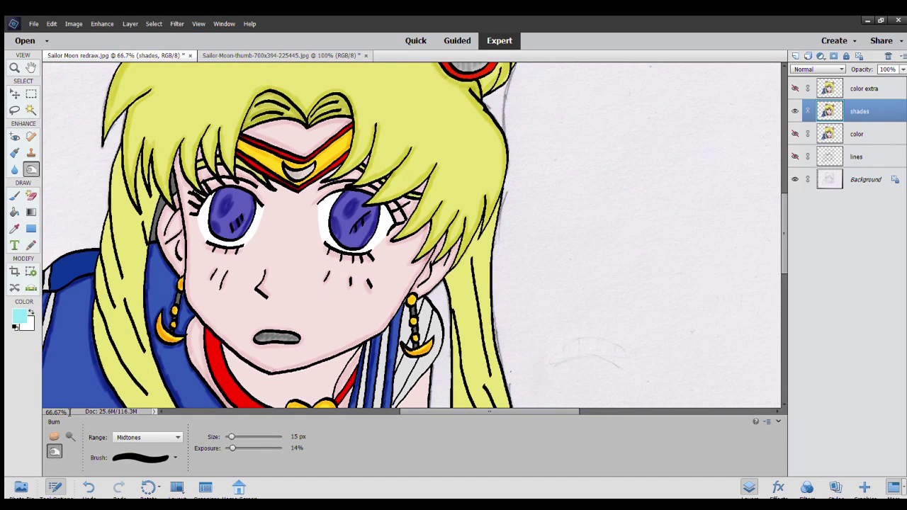
{"action": "scroll", "coordinate": [120, 444], "scroll_direction": "up", "scroll_amount": 1}
{"action": "mouse_move", "coordinate": [350, 205]}
{"action": "left_mouse_down"}
{"action": "mouse_move", "coordinate": [353, 213]}
{"action": "mouse_move", "coordinate": [349, 201]}
{"action": "left_mouse_up"}
Undo the iris and collar test strokes and switch the burn Range to Highlights.
{"action": "key", "text": "ctrl+z"}
{"action": "scroll", "coordinate": [480, 309], "scroll_direction": "down", "scroll_amount": 2}
{"action": "scroll", "coordinate": [478, 319], "scroll_direction": "down", "scroll_amount": 2}
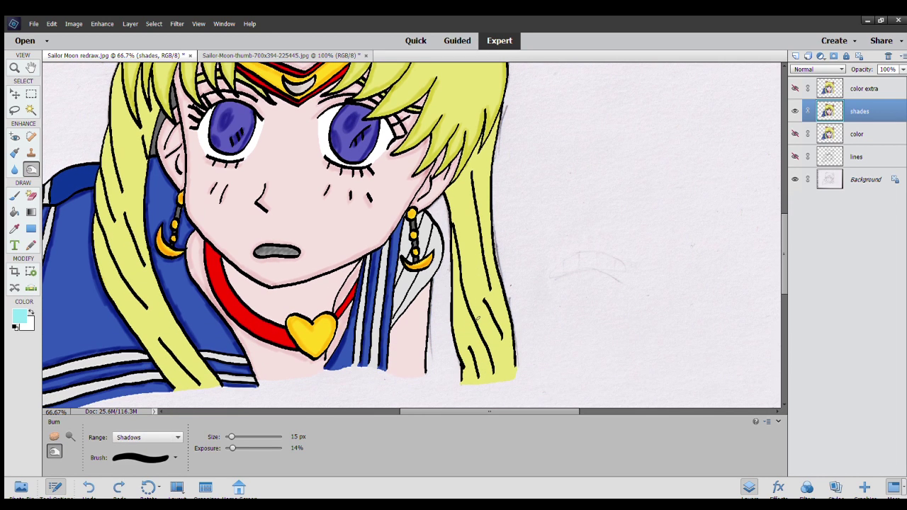
{"action": "left_click_drag", "start_coordinate": [369, 363], "coordinate": [376, 330]}
{"action": "key", "text": "ctrl+z"}
{"action": "left_click", "coordinate": [168, 437]}
{"action": "key", "text": "Down"}
{"action": "key", "text": "Down"}
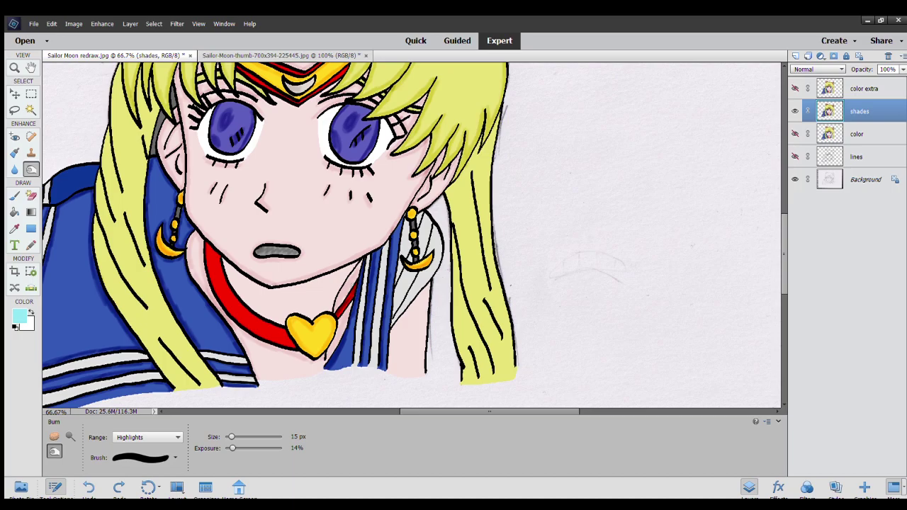
Burn-shade the neck skin, the red choker's left edge and the white, dark and grey collar stripes.
{"action": "left_click_drag", "start_coordinate": [350, 287], "coordinate": [281, 294]}
{"action": "mouse_move", "coordinate": [270, 337]}
{"action": "left_mouse_down"}
{"action": "mouse_move", "coordinate": [228, 306]}
{"action": "mouse_move", "coordinate": [205, 248]}
{"action": "mouse_move", "coordinate": [224, 280]}
{"action": "left_mouse_up"}
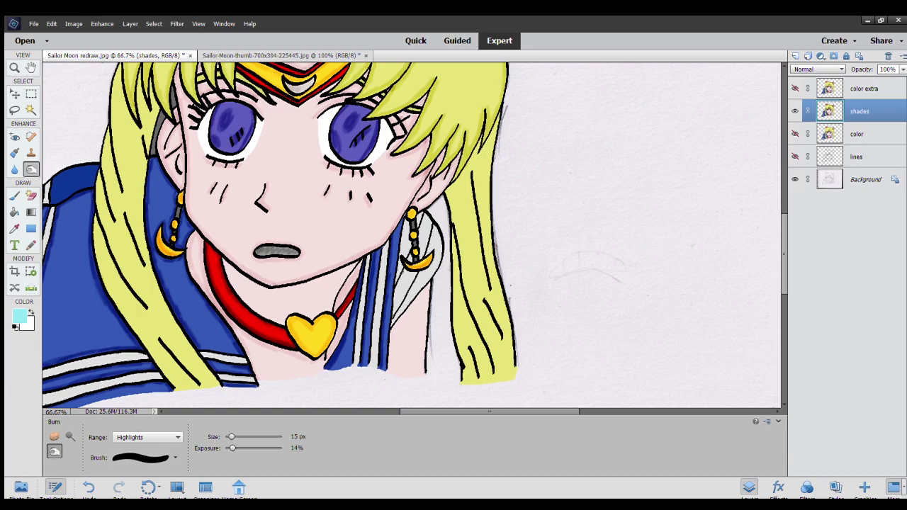
{"action": "left_click_drag", "start_coordinate": [354, 361], "coordinate": [364, 257]}
{"action": "mouse_move", "coordinate": [370, 364]}
{"action": "left_mouse_down"}
{"action": "mouse_move", "coordinate": [384, 244]}
{"action": "mouse_move", "coordinate": [401, 241]}
{"action": "left_mouse_up"}
{"action": "mouse_move", "coordinate": [395, 279]}
{"action": "left_mouse_down"}
{"action": "mouse_move", "coordinate": [407, 225]}
{"action": "mouse_move", "coordinate": [419, 216]}
{"action": "left_mouse_up"}
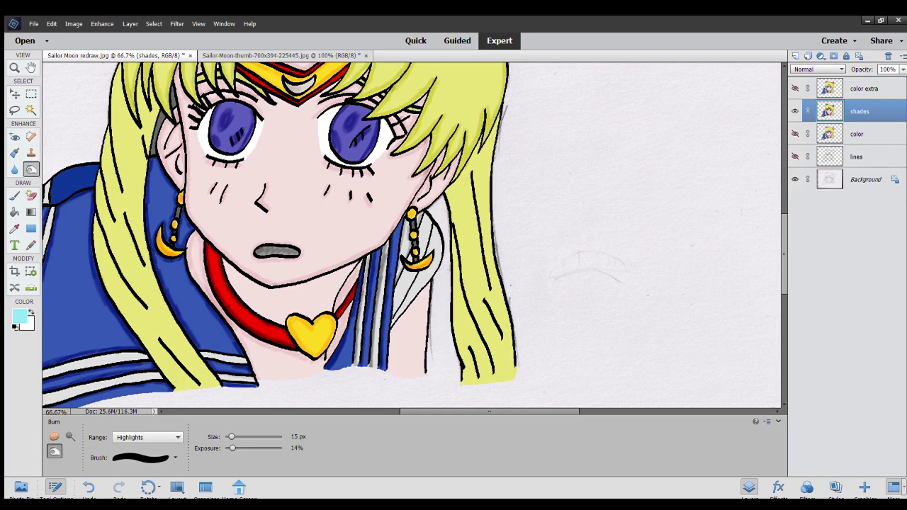
{"action": "mouse_move", "coordinate": [394, 316]}
{"action": "left_mouse_down"}
{"action": "mouse_move", "coordinate": [393, 291]}
{"action": "mouse_move", "coordinate": [398, 302]}
{"action": "mouse_move", "coordinate": [429, 226]}
{"action": "mouse_move", "coordinate": [420, 241]}
{"action": "mouse_move", "coordinate": [420, 231]}
{"action": "left_mouse_up"}
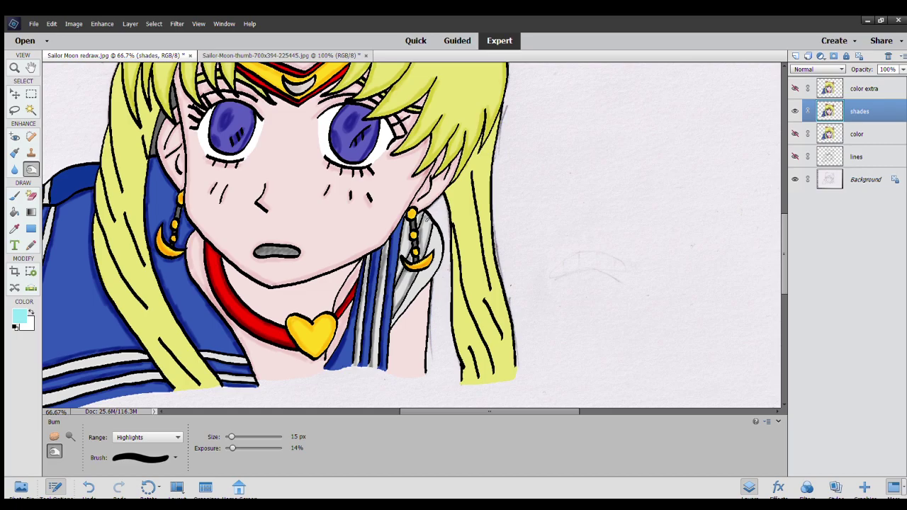
{"action": "mouse_move", "coordinate": [390, 324]}
{"action": "left_mouse_down"}
{"action": "mouse_move", "coordinate": [438, 255]}
{"action": "mouse_move", "coordinate": [436, 227]}
{"action": "left_mouse_up"}
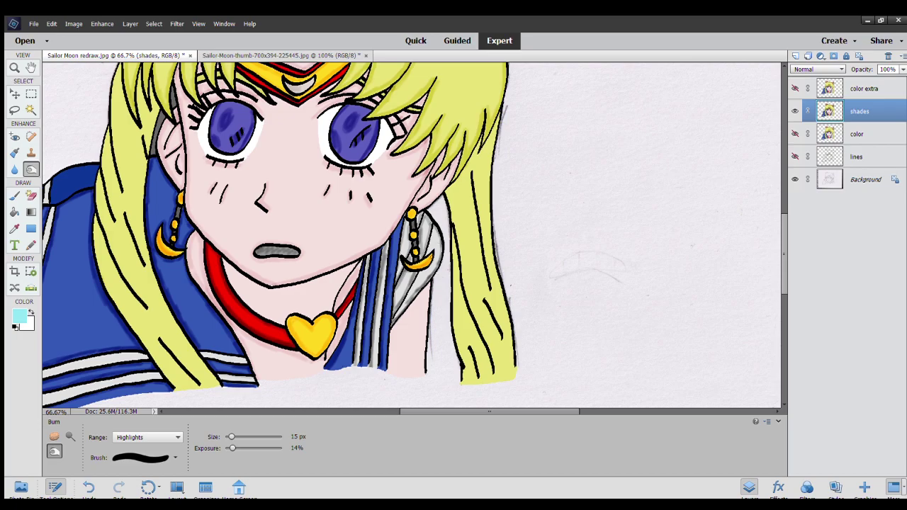
Burn-shade the white collar stripes along their lower left edge and up the left side.
{"action": "scroll", "coordinate": [353, 347], "scroll_direction": "down", "scroll_amount": 2}
{"action": "scroll", "coordinate": [333, 336], "scroll_direction": "left", "scroll_amount": 2}
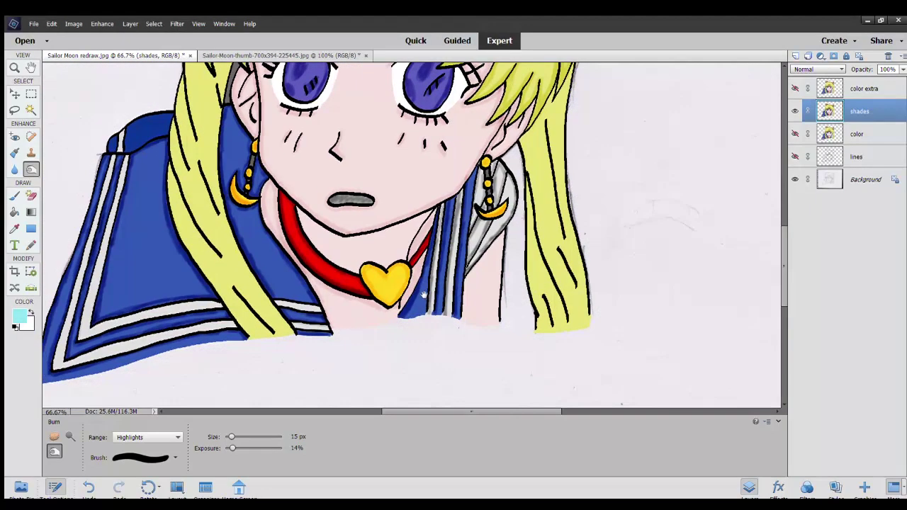
{"action": "left_click_drag", "start_coordinate": [291, 326], "coordinate": [326, 327]}
{"action": "left_click_drag", "start_coordinate": [278, 304], "coordinate": [317, 309]}
{"action": "scroll", "coordinate": [411, 234], "scroll_direction": "left", "scroll_amount": 3}
{"action": "scroll", "coordinate": [411, 234], "scroll_direction": "down", "scroll_amount": 2}
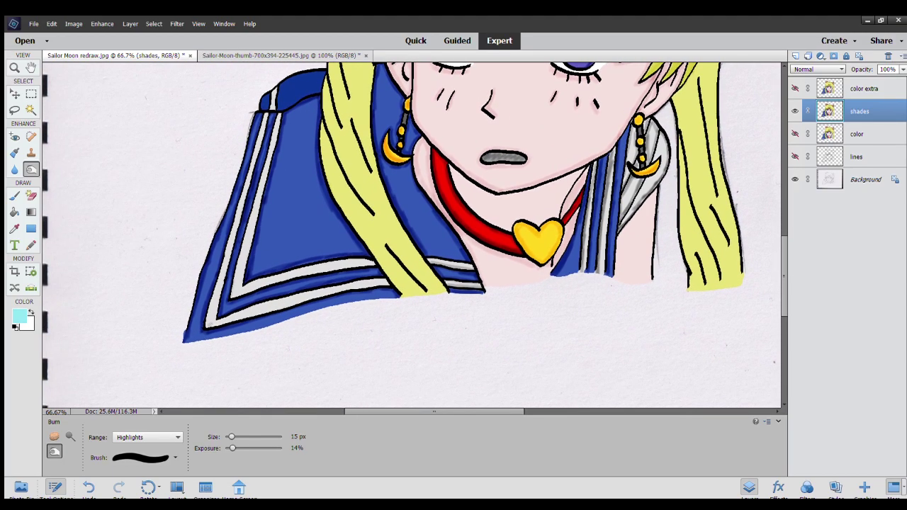
{"action": "left_click_drag", "start_coordinate": [206, 325], "coordinate": [388, 284]}
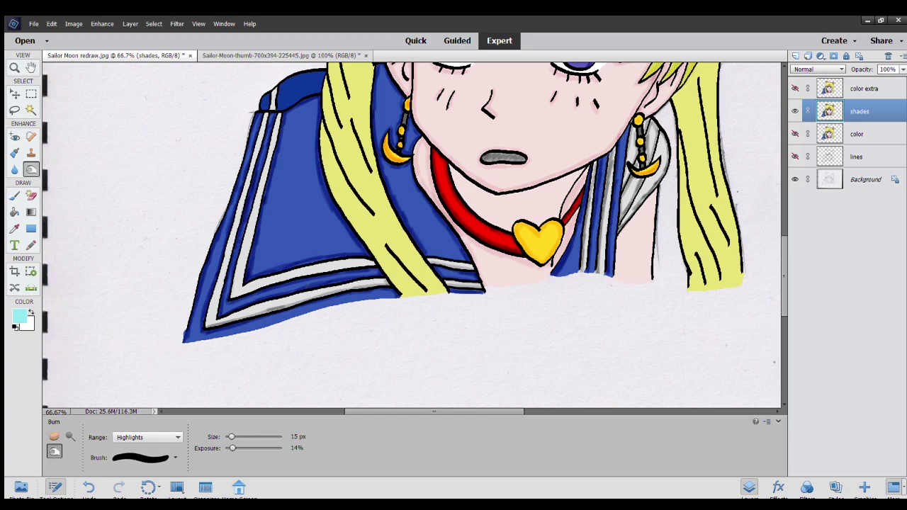
{"action": "left_click_drag", "start_coordinate": [206, 324], "coordinate": [241, 201]}
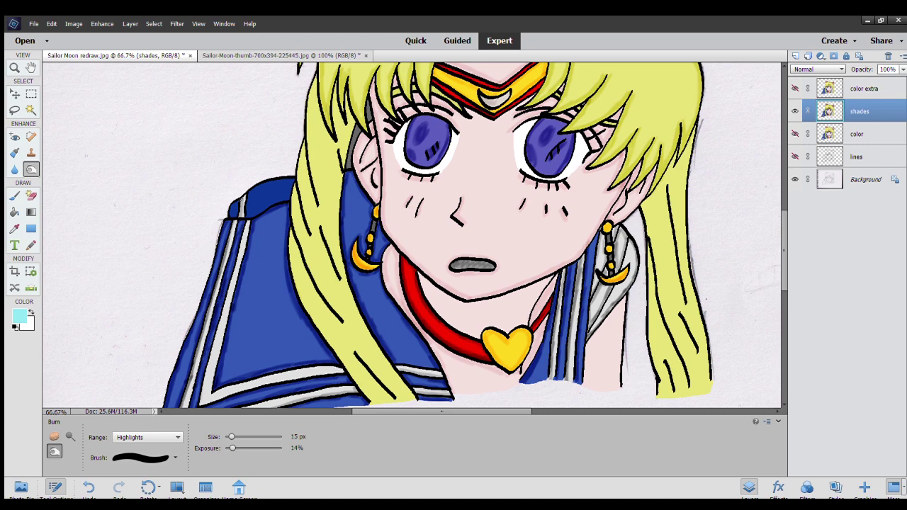
Darken more of the left and lower inner white collar stripes.
{"action": "scroll", "coordinate": [248, 284], "scroll_direction": "down", "scroll_amount": 1}
{"action": "left_click_drag", "start_coordinate": [200, 370], "coordinate": [225, 275]}
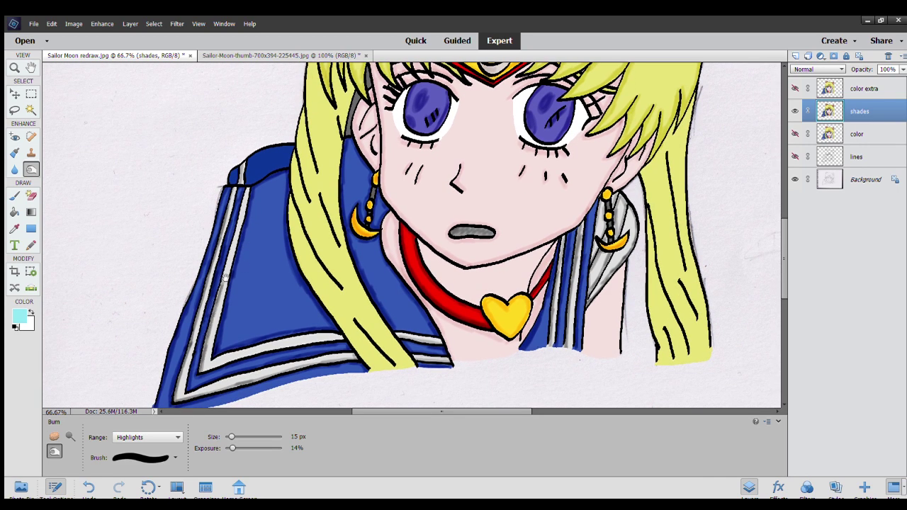
{"action": "scroll", "coordinate": [225, 275], "scroll_direction": "up", "scroll_amount": 1}
{"action": "left_click_drag", "start_coordinate": [212, 325], "coordinate": [237, 228]}
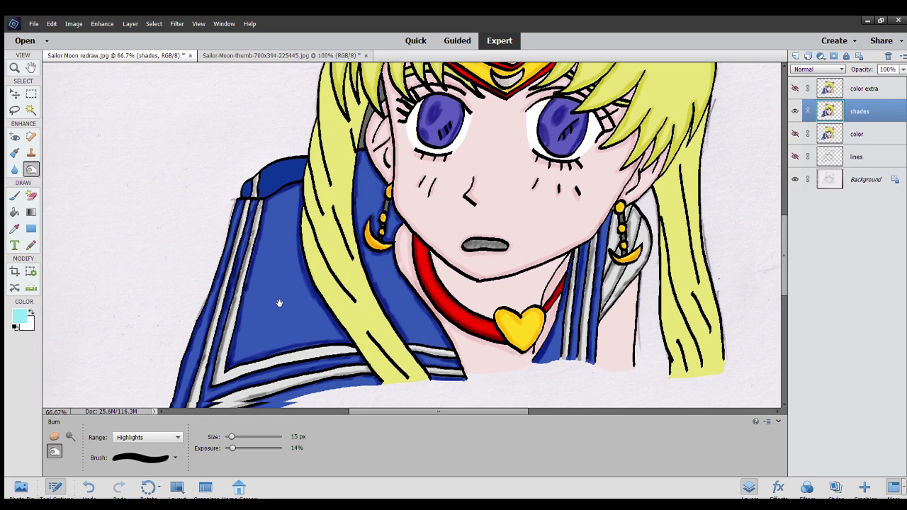
{"action": "scroll", "coordinate": [237, 228], "scroll_direction": "down", "scroll_amount": 3}
{"action": "left_click_drag", "start_coordinate": [250, 298], "coordinate": [394, 265]}
{"action": "left_click_drag", "start_coordinate": [461, 239], "coordinate": [351, 303]}
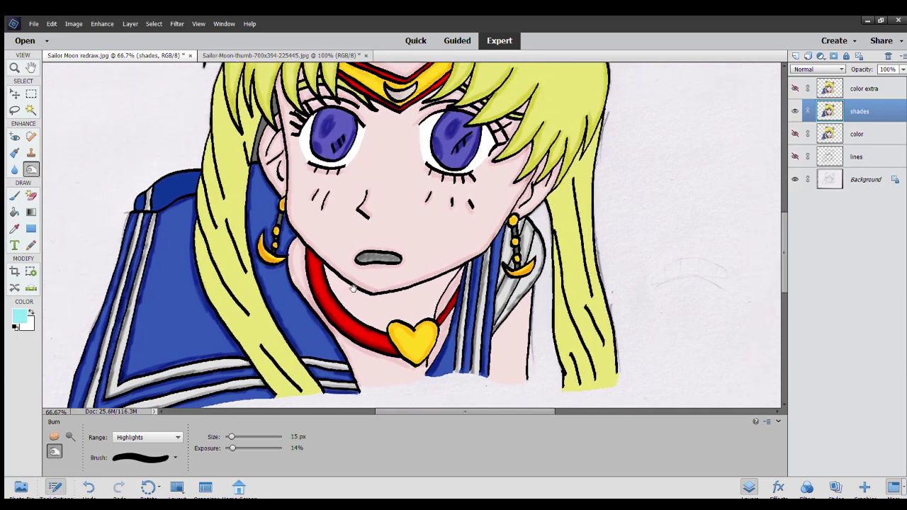
Darken the grey inside the left hair bun and the hair beside the right bun.
{"action": "left_click_drag", "start_coordinate": [377, 261], "coordinate": [299, 304]}
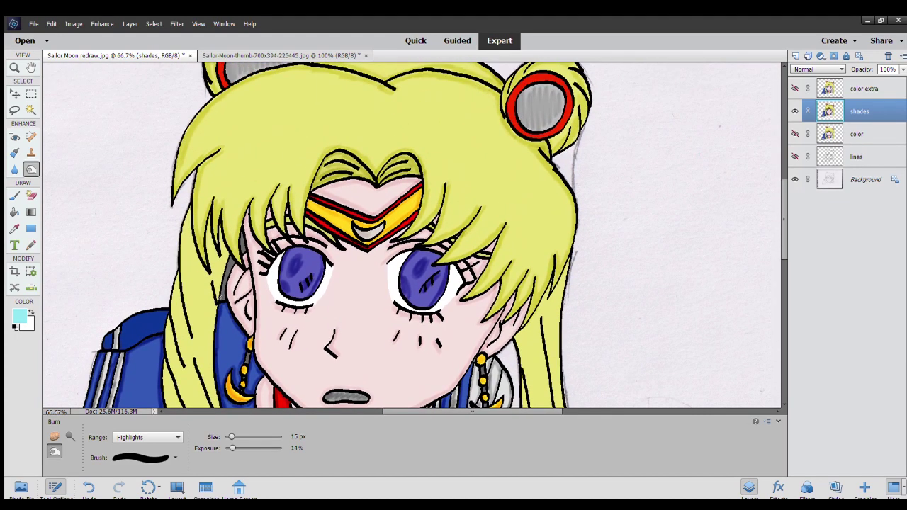
{"action": "left_click_drag", "start_coordinate": [257, 255], "coordinate": [246, 362]}
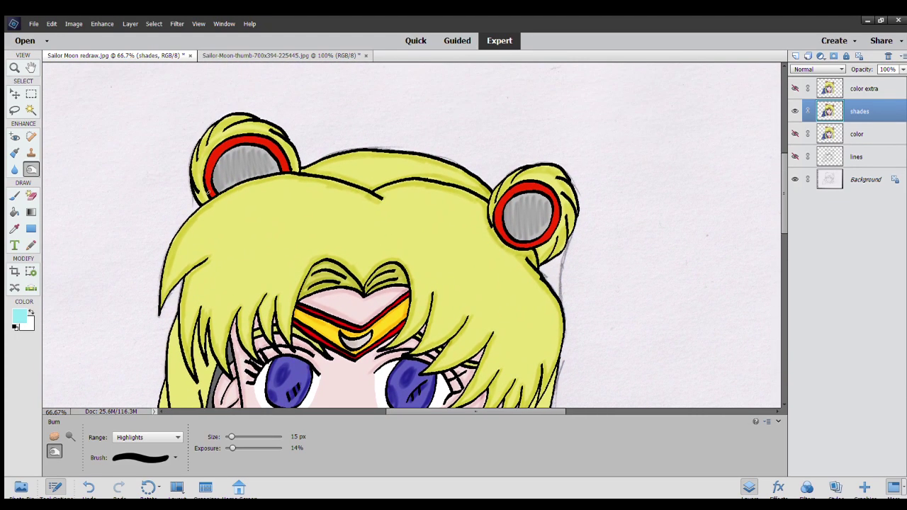
{"action": "mouse_move", "coordinate": [207, 193]}
{"action": "left_mouse_down"}
{"action": "mouse_move", "coordinate": [205, 162]}
{"action": "mouse_move", "coordinate": [216, 147]}
{"action": "mouse_move", "coordinate": [262, 135]}
{"action": "left_mouse_up"}
{"action": "left_click_drag", "start_coordinate": [284, 163], "coordinate": [286, 169]}
{"action": "mouse_move", "coordinate": [495, 225]}
{"action": "left_mouse_down"}
{"action": "mouse_move", "coordinate": [504, 196]}
{"action": "mouse_move", "coordinate": [528, 182]}
{"action": "mouse_move", "coordinate": [544, 185]}
{"action": "mouse_move", "coordinate": [553, 227]}
{"action": "mouse_move", "coordinate": [522, 245]}
{"action": "left_mouse_up"}
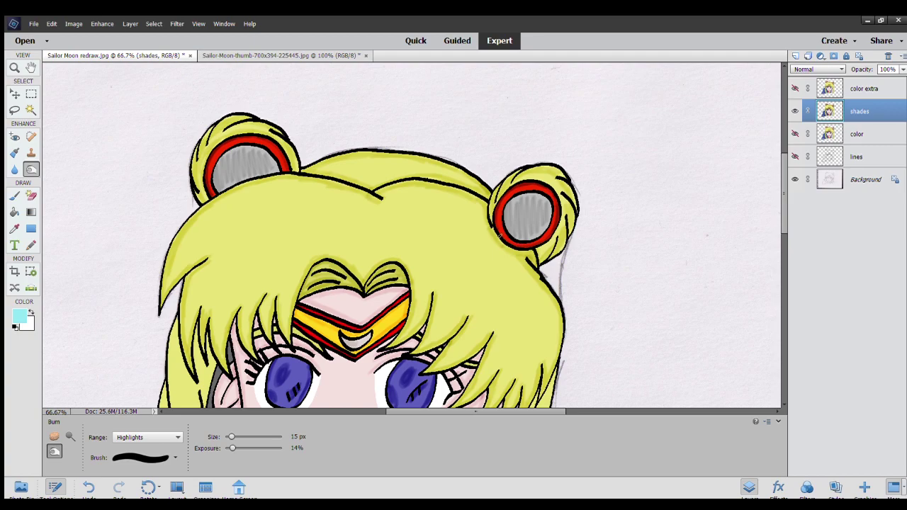
{"action": "scroll", "coordinate": [579, 284], "scroll_direction": "down", "scroll_amount": 3}
{"action": "scroll", "coordinate": [575, 239], "scroll_direction": "down", "scroll_amount": 2}
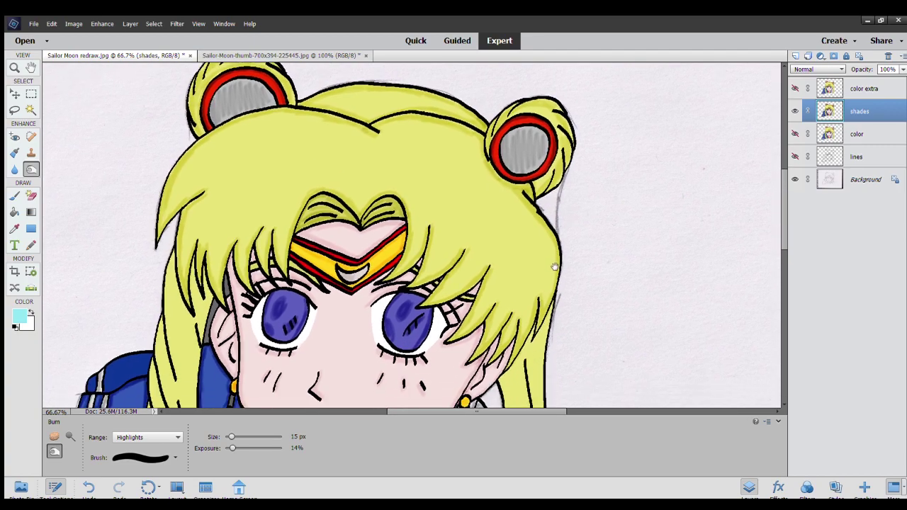
{"action": "left_click_drag", "start_coordinate": [555, 267], "coordinate": [426, 258]}
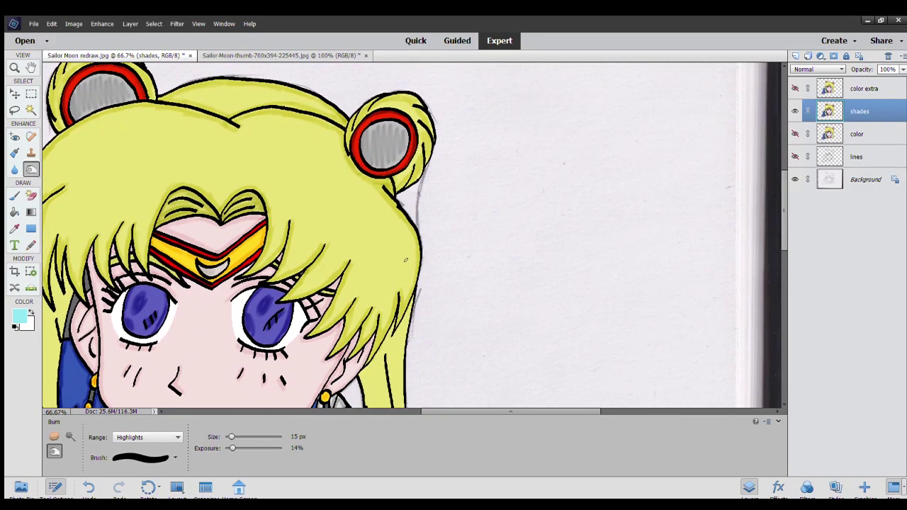
Draw a black line at 100% opacity along the hair's right outline.
{"action": "left_click", "coordinate": [14, 195]}
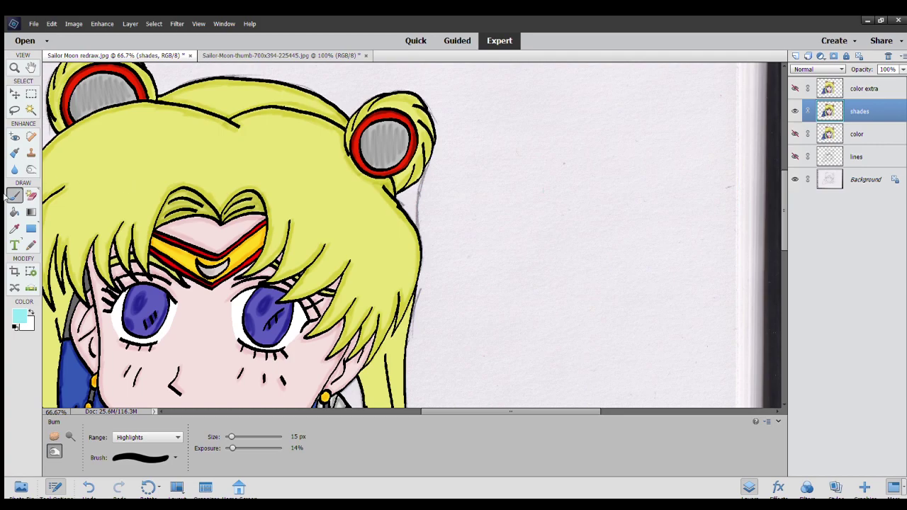
{"action": "left_click", "coordinate": [14, 327]}
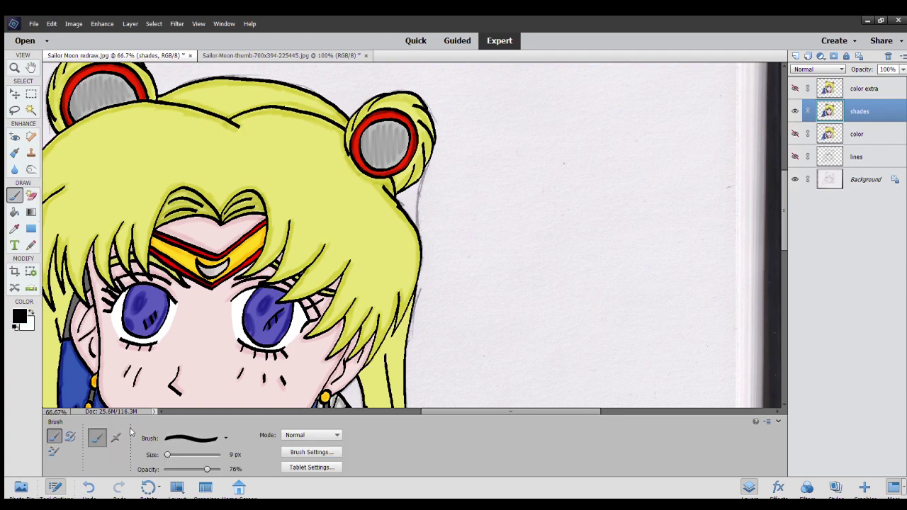
{"action": "left_click_drag", "start_coordinate": [207, 469], "coordinate": [221, 469]}
{"action": "left_click_drag", "start_coordinate": [419, 184], "coordinate": [414, 210]}
Fill the small gap in the hair with the sampled hair yellow.
{"action": "left_click", "coordinate": [14, 211]}
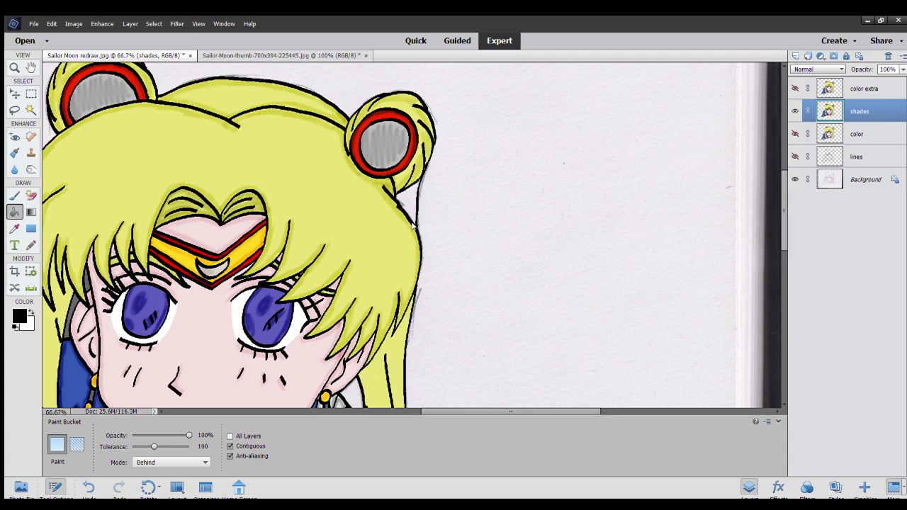
{"action": "left_click", "coordinate": [14, 228]}
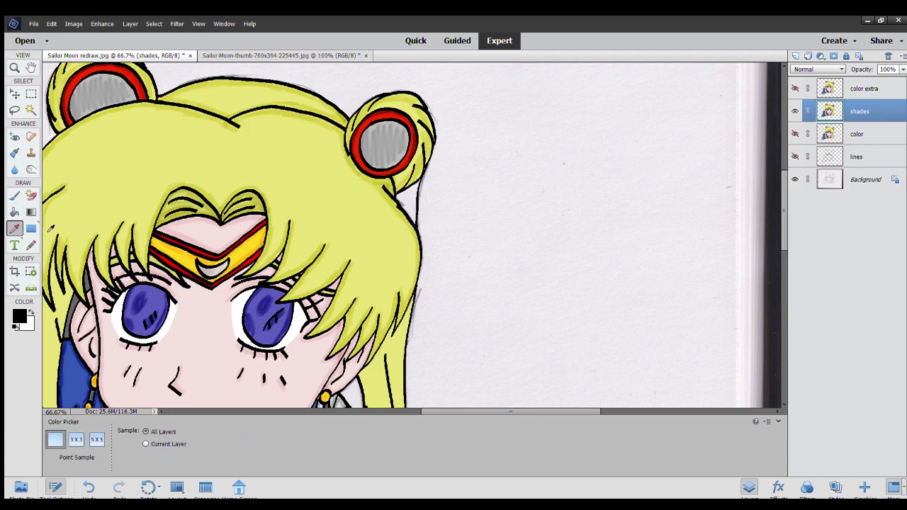
{"action": "left_click", "coordinate": [199, 178]}
{"action": "left_click", "coordinate": [16, 211]}
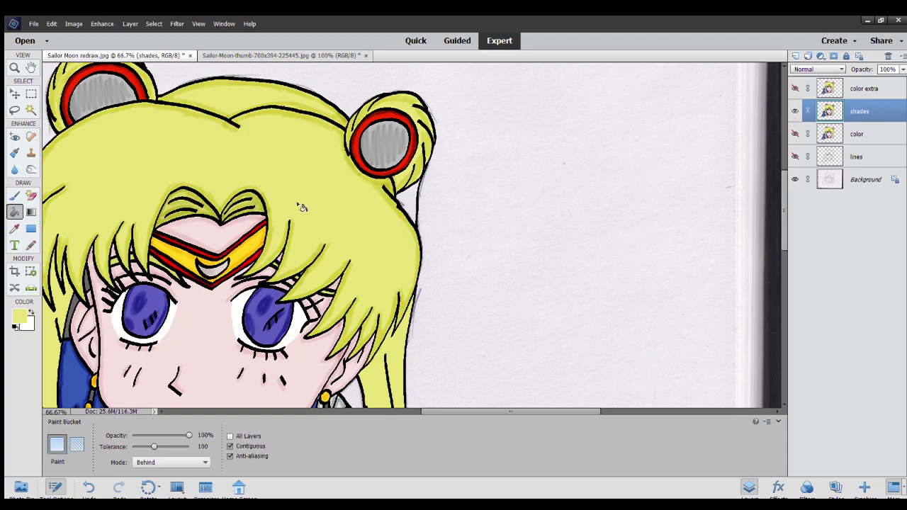
{"action": "left_click", "coordinate": [408, 202]}
Set the Burn tool's Range to Midtones.
{"action": "left_click", "coordinate": [31, 169]}
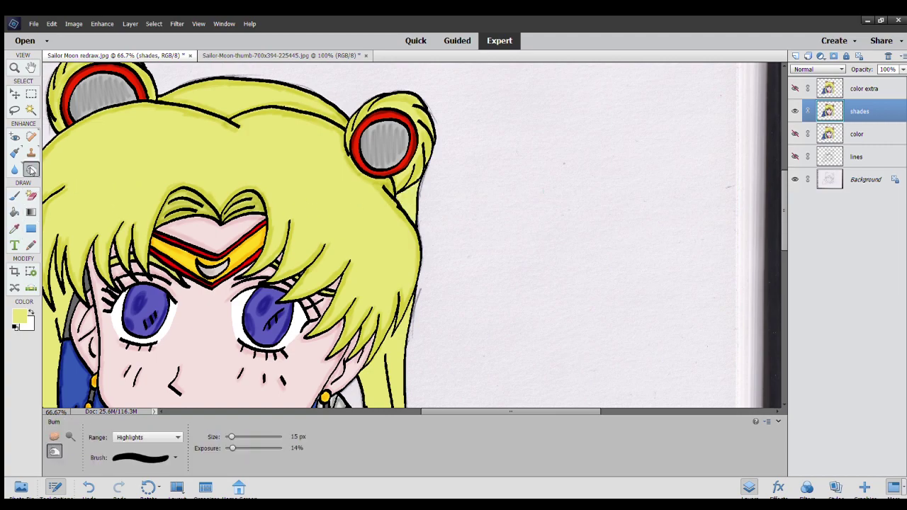
{"action": "left_click", "coordinate": [137, 435]}
{"action": "left_click", "coordinate": [137, 452]}
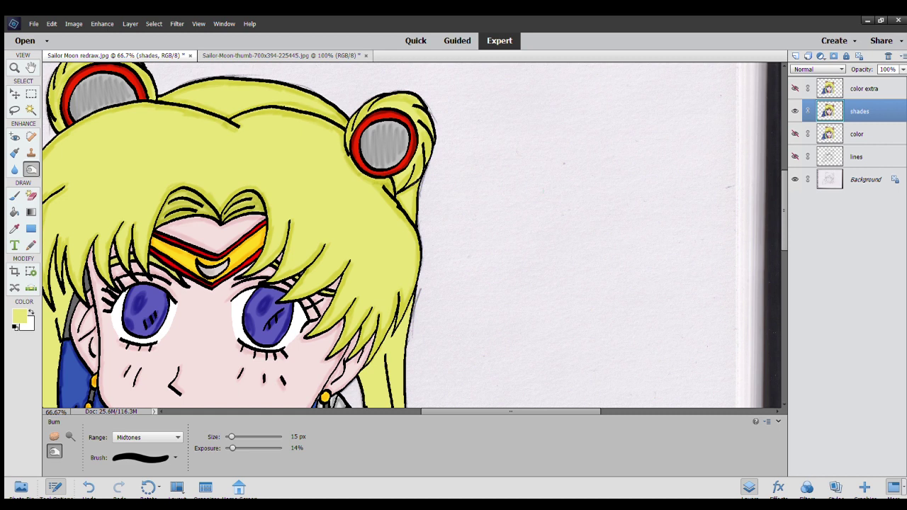
Burn shading onto the neck to the right of the heart.
{"action": "left_click_drag", "start_coordinate": [389, 275], "coordinate": [434, 208]}
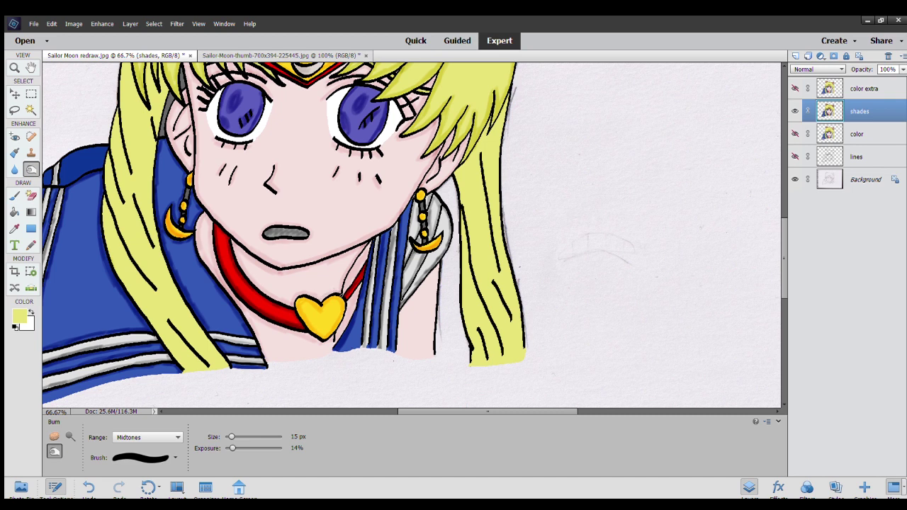
{"action": "left_click_drag", "start_coordinate": [334, 339], "coordinate": [349, 308]}
{"action": "scroll", "coordinate": [266, 355], "scroll_direction": "up", "scroll_amount": 1}
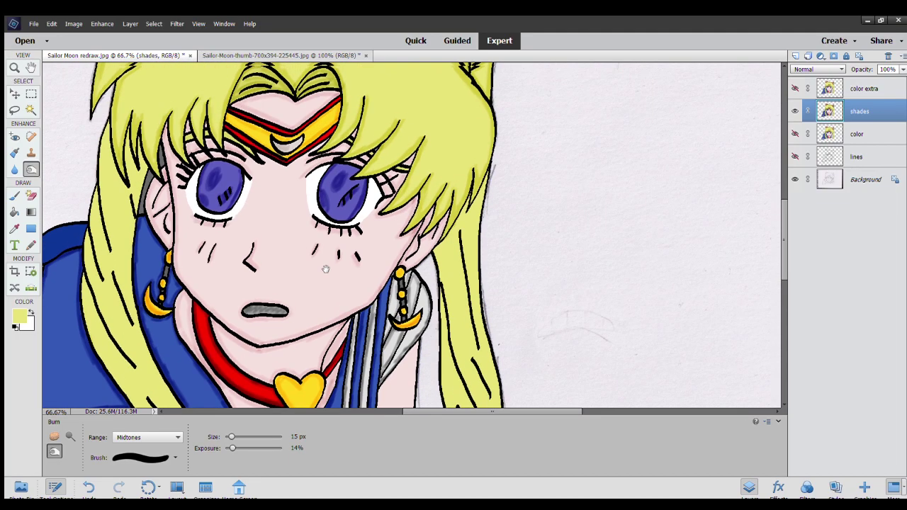
{"action": "scroll", "coordinate": [298, 326], "scroll_direction": "up", "scroll_amount": 2}
{"action": "scroll", "coordinate": [341, 284], "scroll_direction": "up", "scroll_amount": 2}
{"action": "scroll", "coordinate": [390, 240], "scroll_direction": "up", "scroll_amount": 2}
{"action": "scroll", "coordinate": [391, 240], "scroll_direction": "right", "scroll_amount": 1}
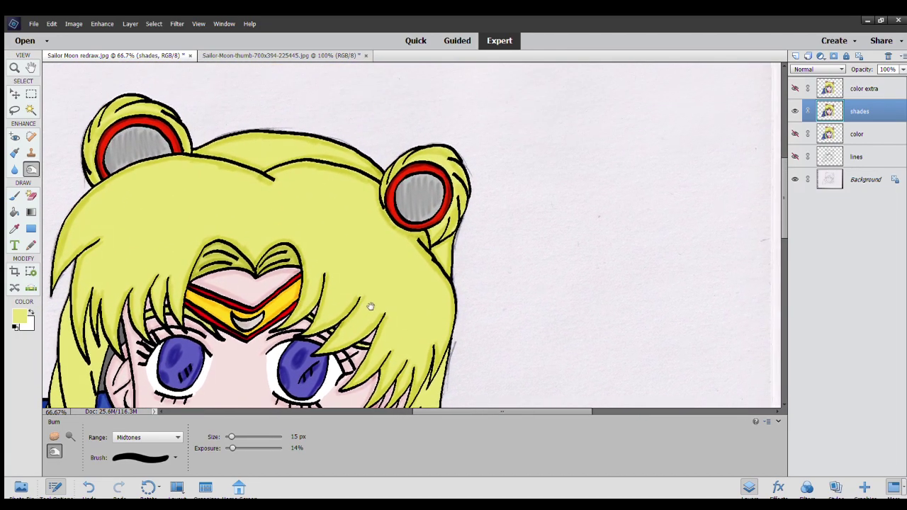
{"action": "scroll", "coordinate": [394, 255], "scroll_direction": "down", "scroll_amount": 1}
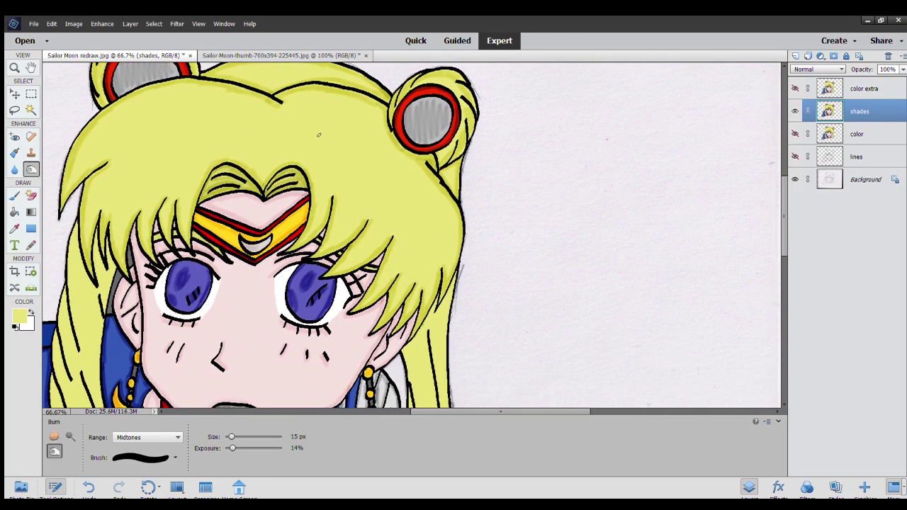
Add soft burn shadows across the yellow hair, above the forehead and upper left.
{"action": "mouse_move", "coordinate": [329, 133]}
{"action": "left_mouse_down"}
{"action": "mouse_move", "coordinate": [319, 180]}
{"action": "mouse_move", "coordinate": [406, 221]}
{"action": "left_mouse_up"}
{"action": "left_click_drag", "start_coordinate": [435, 221], "coordinate": [434, 250]}
{"action": "left_click_drag", "start_coordinate": [184, 181], "coordinate": [210, 151]}
{"action": "left_click_drag", "start_coordinate": [99, 155], "coordinate": [142, 117]}
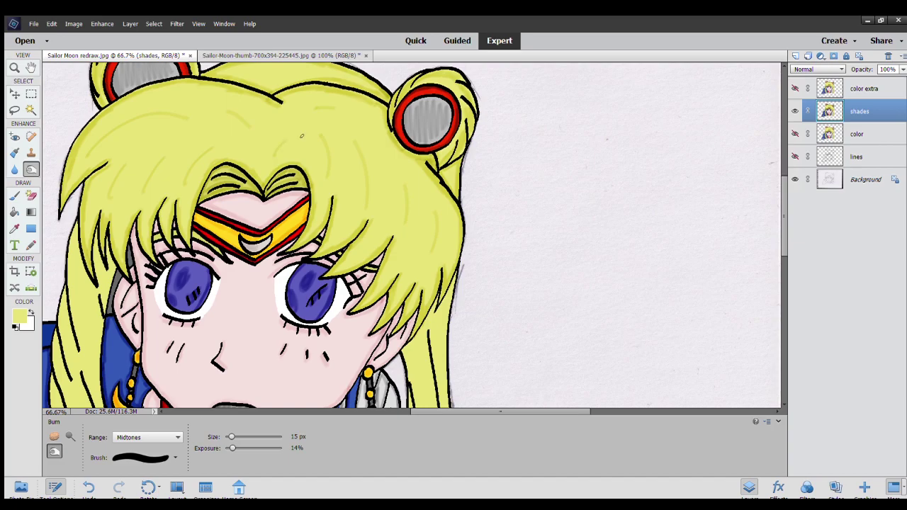
{"action": "left_click_drag", "start_coordinate": [327, 370], "coordinate": [355, 232]}
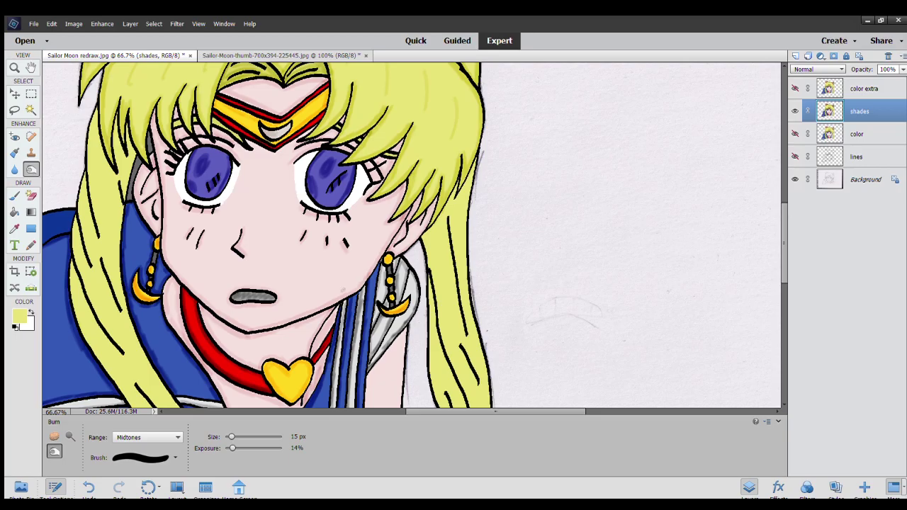
{"action": "left_click", "coordinate": [15, 168]}
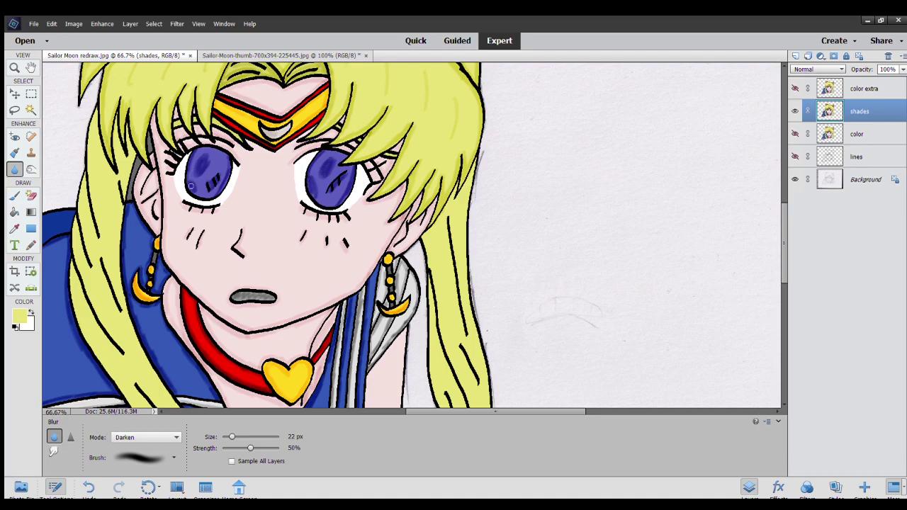
Burn a patch of hair on the right side of the head, then zoom out to 33.3%.
{"action": "left_click", "coordinate": [30, 169]}
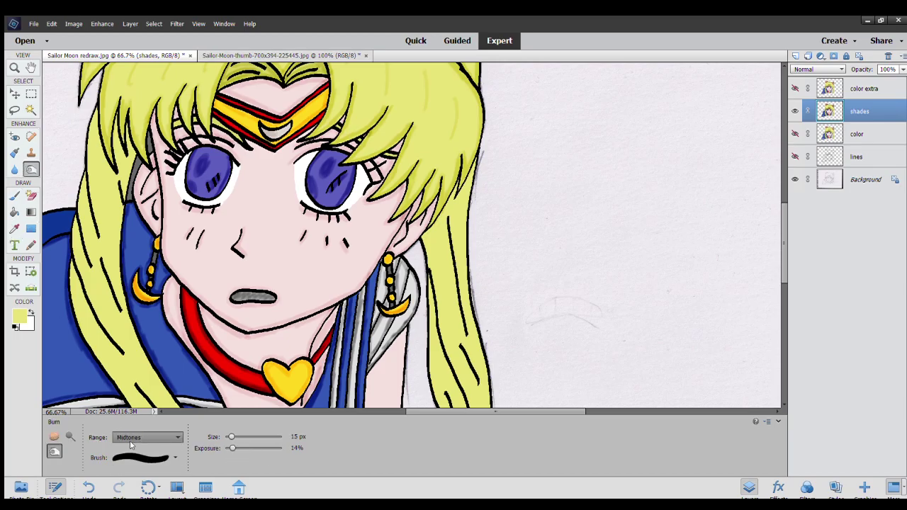
{"action": "scroll", "coordinate": [130, 445], "scroll_direction": "up", "scroll_amount": 1}
{"action": "scroll", "coordinate": [135, 438], "scroll_direction": "down", "scroll_amount": 1}
{"action": "scroll", "coordinate": [776, 226], "scroll_direction": "up", "scroll_amount": 3}
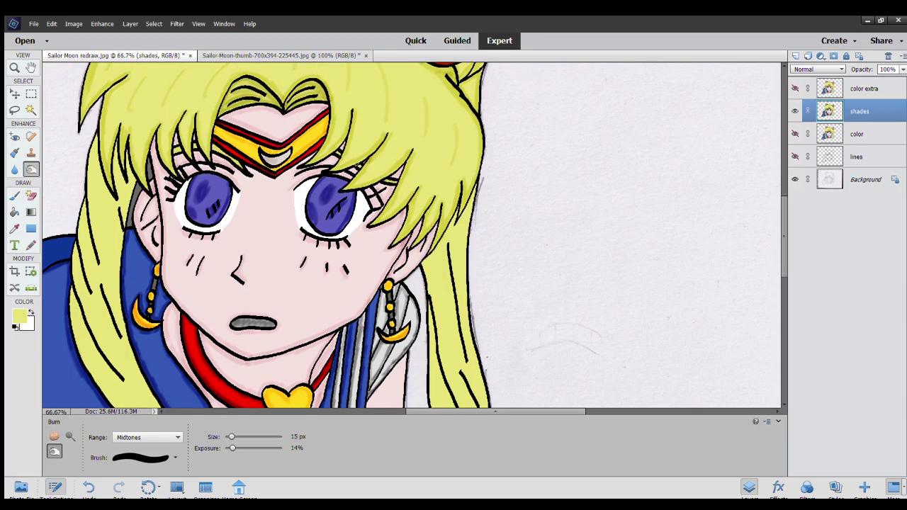
{"action": "left_click_drag", "start_coordinate": [357, 165], "coordinate": [349, 154]}
{"action": "scroll", "coordinate": [318, 226], "scroll_direction": "down", "scroll_amount": 1}
{"action": "scroll", "coordinate": [319, 225], "scroll_direction": "down", "scroll_amount": 1}
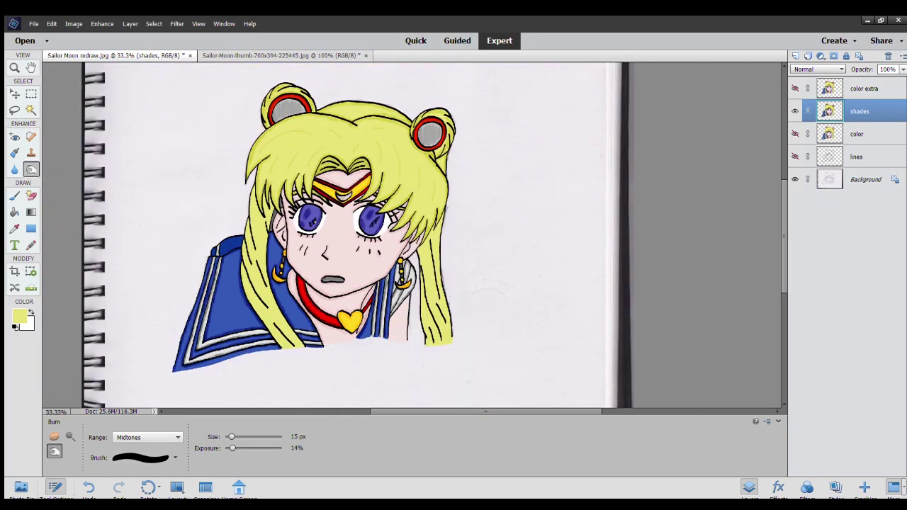
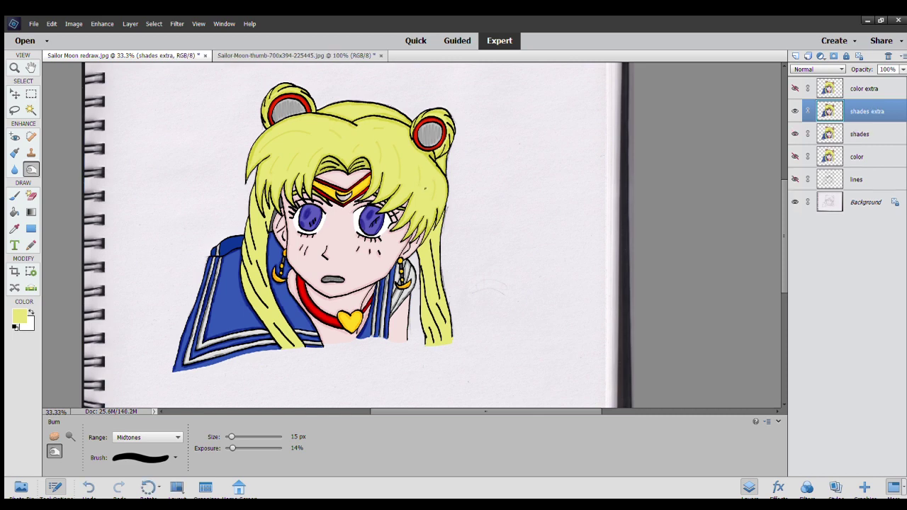
Move 'shades extra' above 'color extra' and hide it to reveal the cyan tears.
{"action": "left_click_drag", "start_coordinate": [866, 112], "coordinate": [862, 86]}
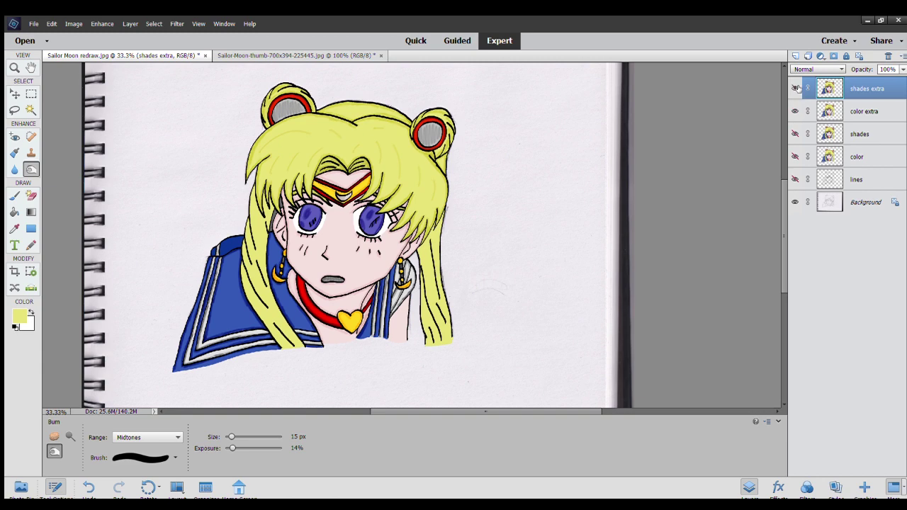
{"action": "left_click", "coordinate": [795, 88]}
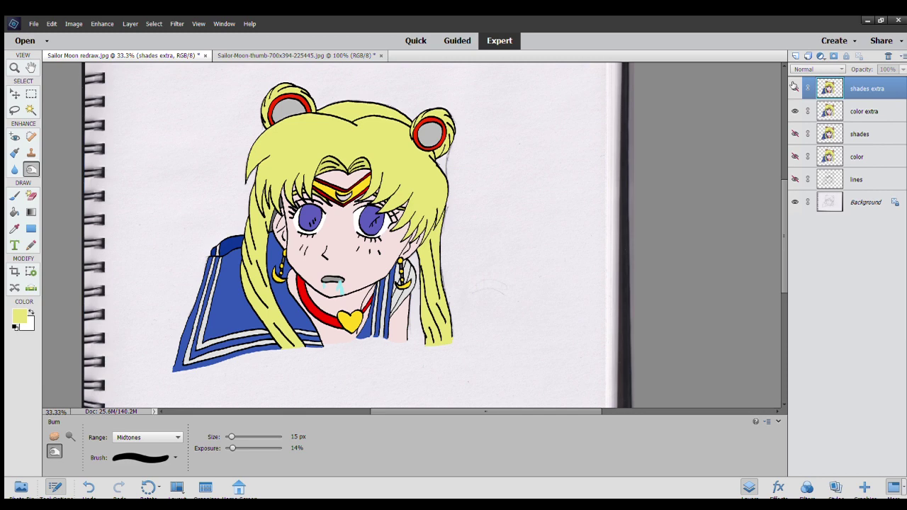
Zoom in on the face and toggle 'shades extra' off and on to check the tears.
{"action": "key", "text": "ctrl+1"}
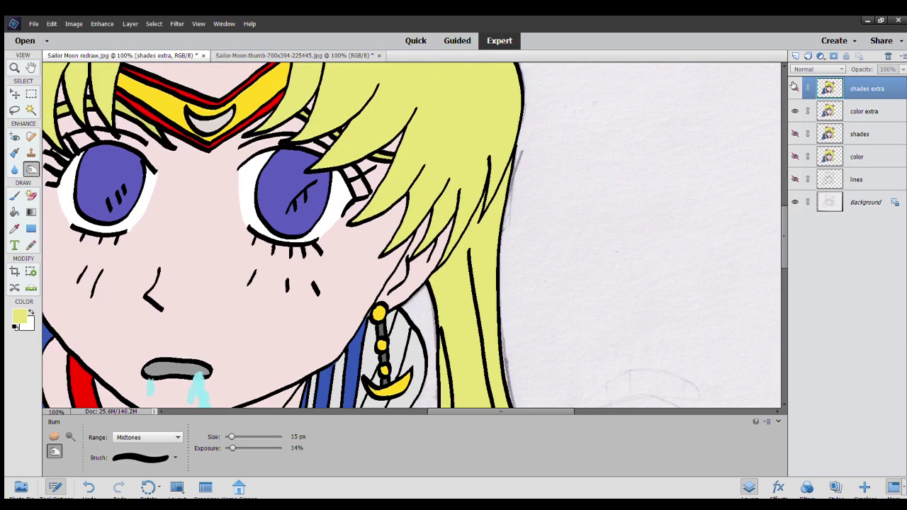
{"action": "scroll", "coordinate": [333, 234], "scroll_direction": "down", "scroll_amount": 1}
{"action": "scroll", "coordinate": [287, 246], "scroll_direction": "down", "scroll_amount": 2}
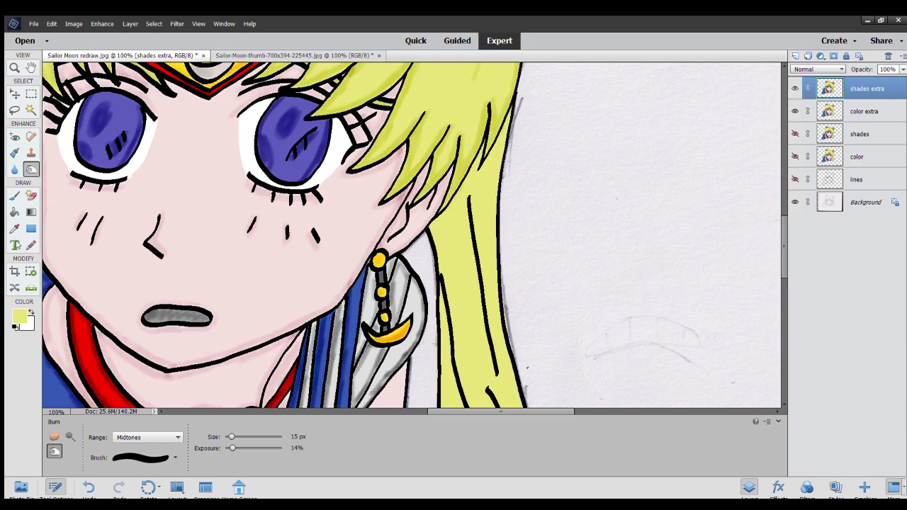
{"action": "left_click", "coordinate": [795, 89]}
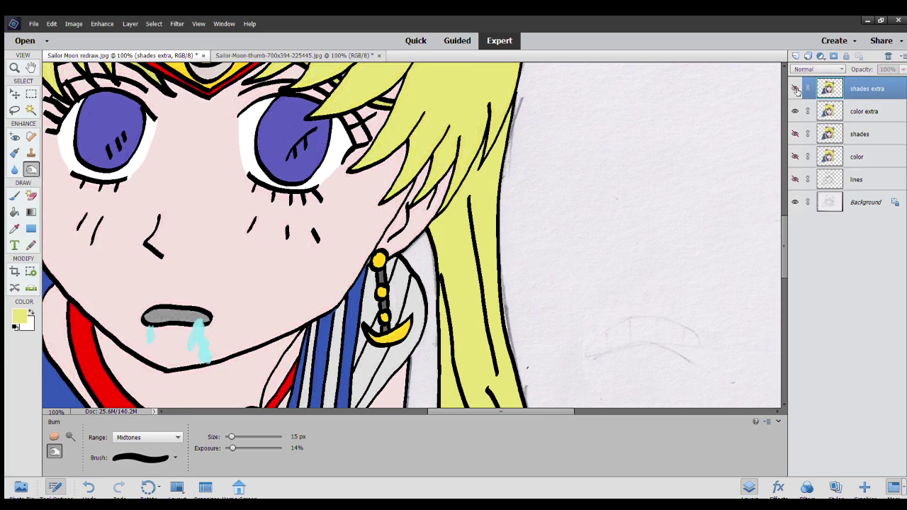
{"action": "left_click", "coordinate": [795, 89]}
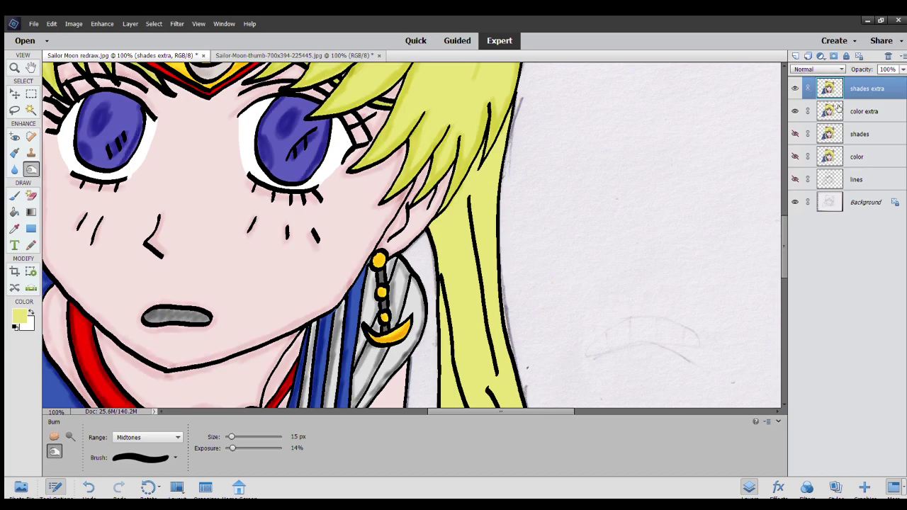
Reorder 'color extra' and 'shades extra', leaving 'shades extra' visible on top and selected.
{"action": "left_click", "coordinate": [859, 111]}
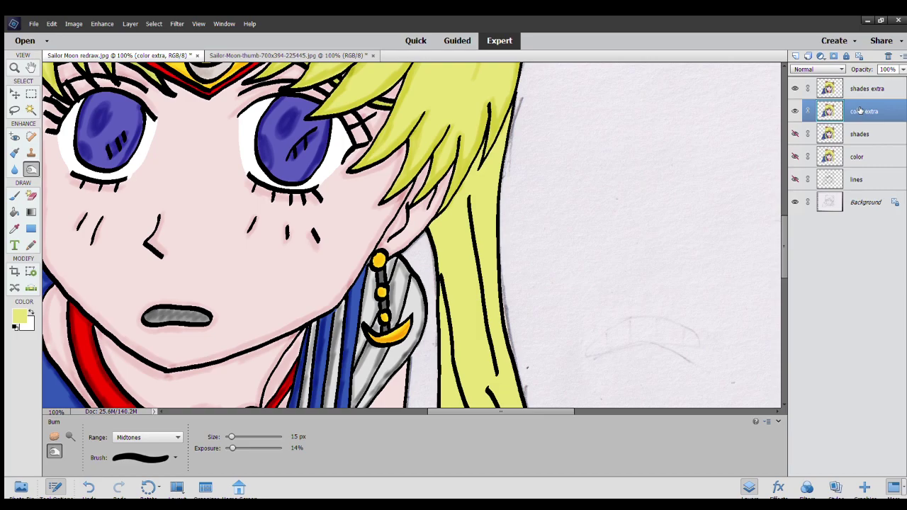
{"action": "left_click_drag", "start_coordinate": [859, 111], "coordinate": [863, 83]}
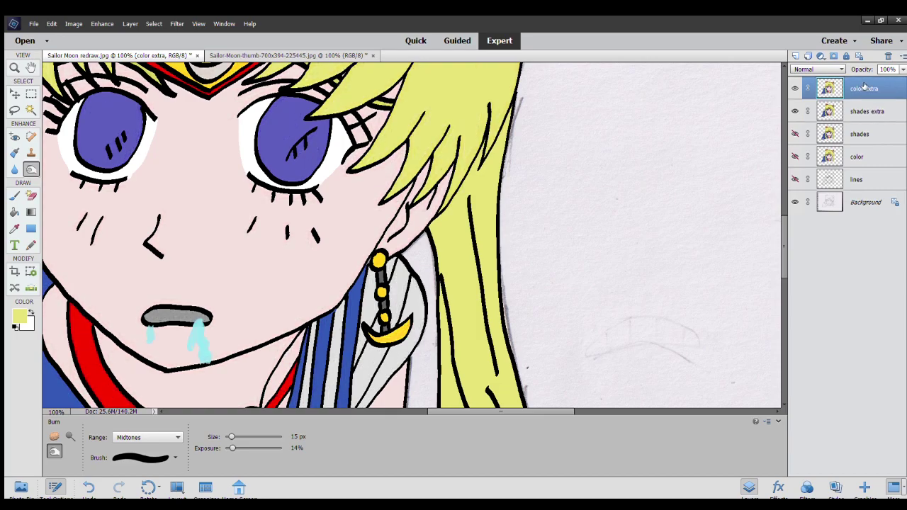
{"action": "left_click", "coordinate": [868, 109]}
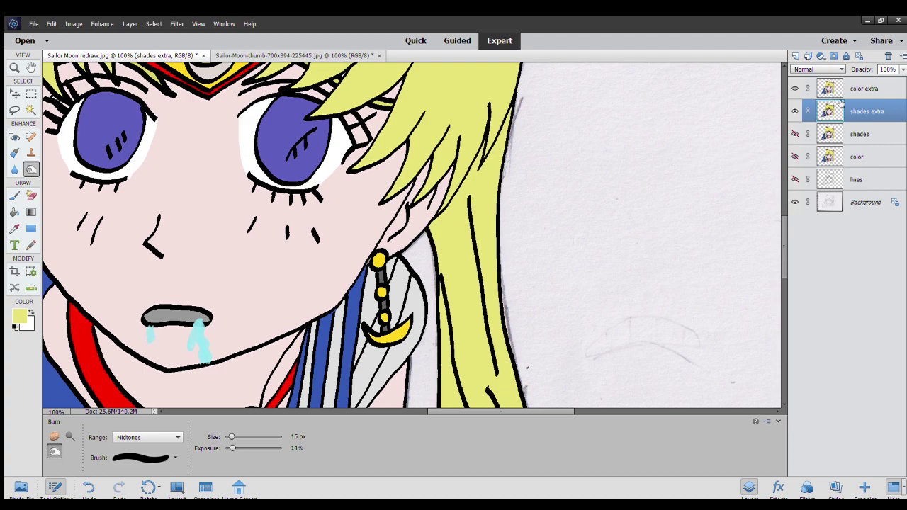
{"action": "left_click_drag", "start_coordinate": [848, 84], "coordinate": [848, 85]}
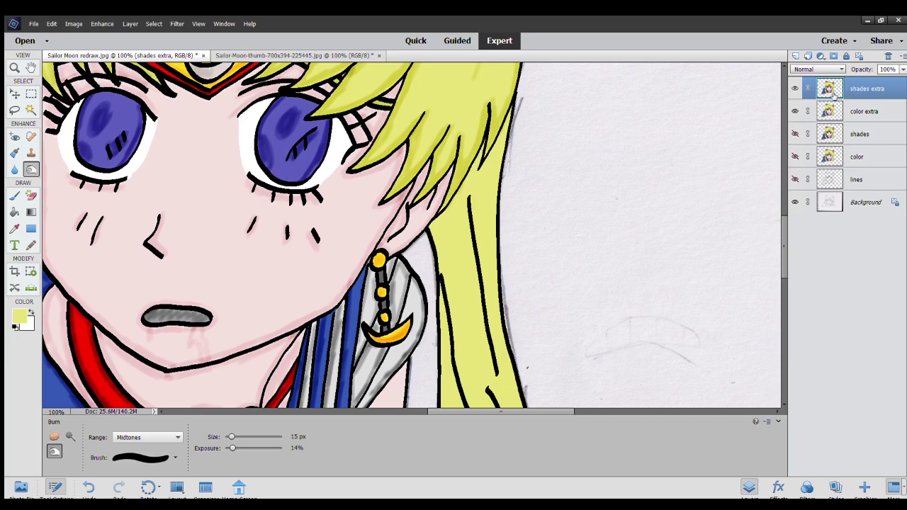
{"action": "key", "text": "ctrl+z"}
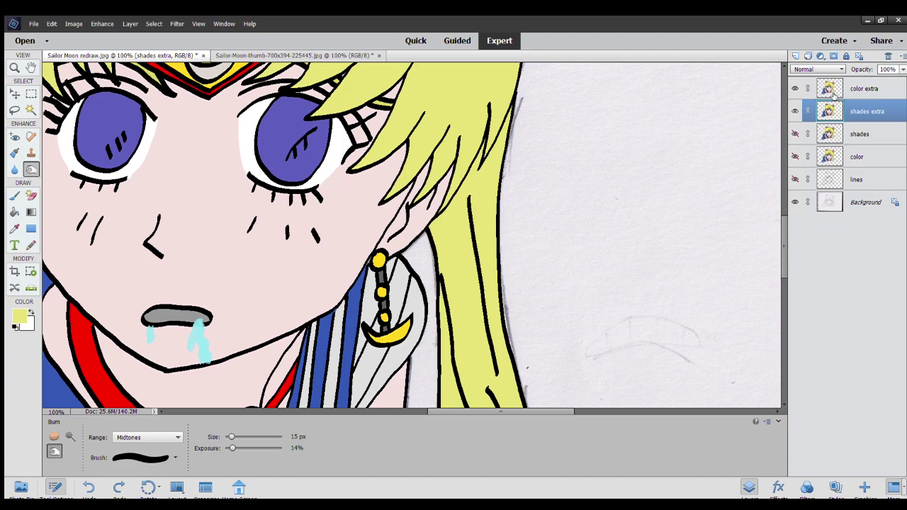
{"action": "left_click", "coordinate": [834, 95]}
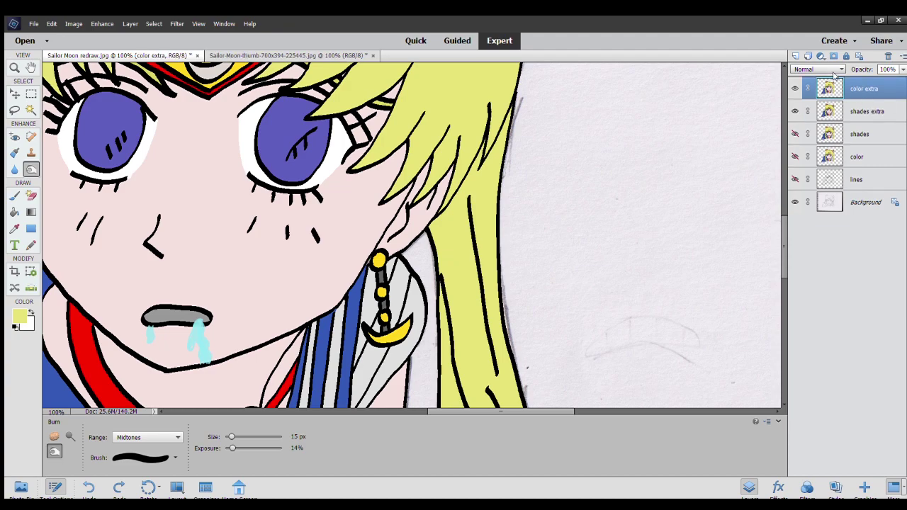
{"action": "left_click_drag", "start_coordinate": [836, 78], "coordinate": [863, 115]}
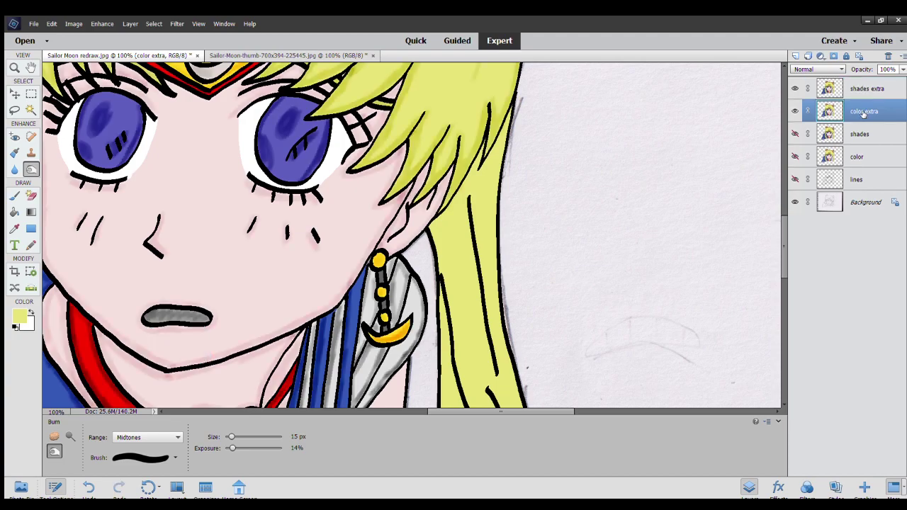
{"action": "left_click", "coordinate": [869, 87]}
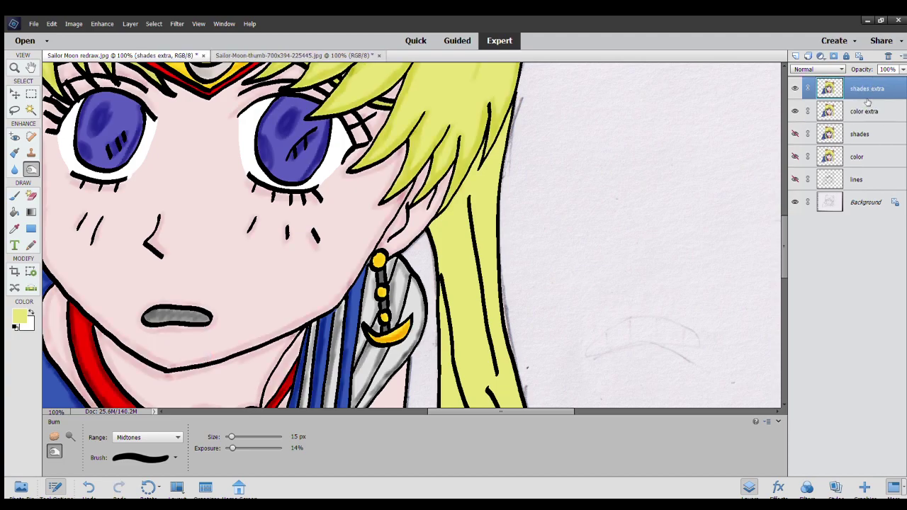
{"action": "left_click", "coordinate": [864, 109]}
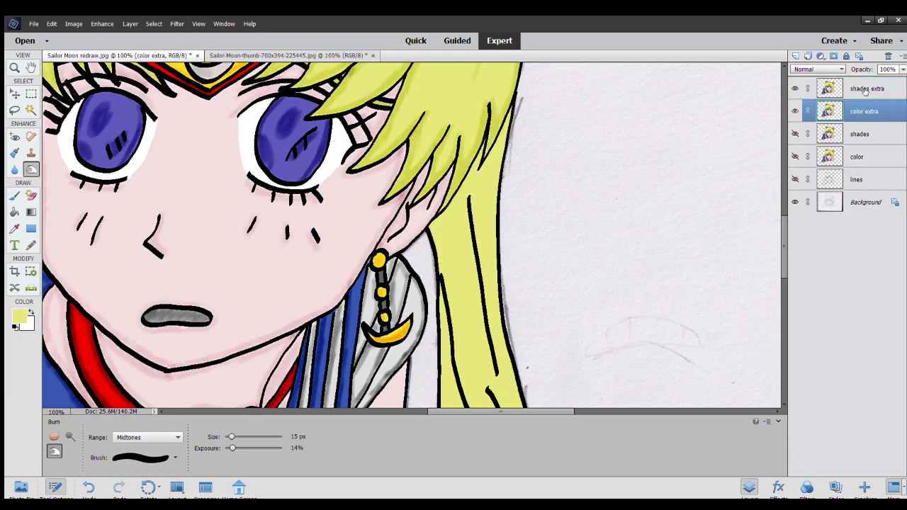
{"action": "left_click", "coordinate": [866, 92]}
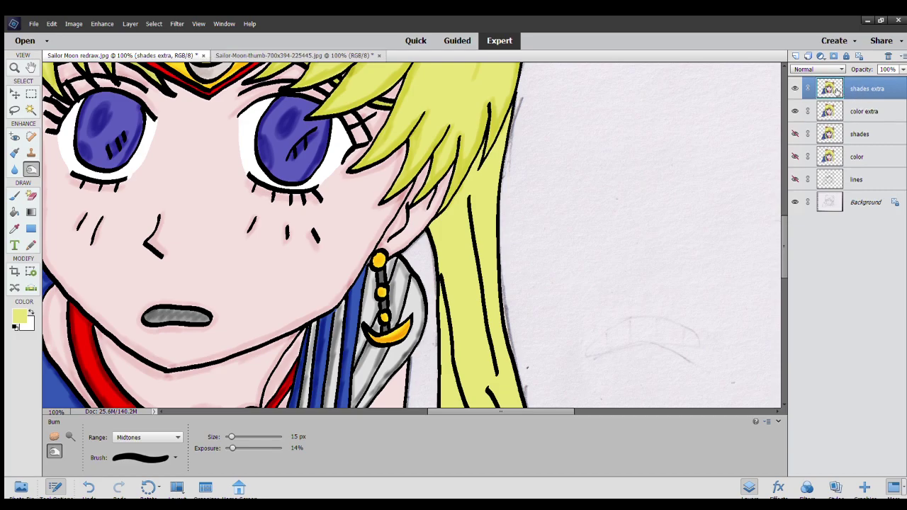
Hide 'shades extra', move 'shades' above 'color extra', then show 'shades' and 'shades extra' again.
{"action": "left_click", "coordinate": [796, 87]}
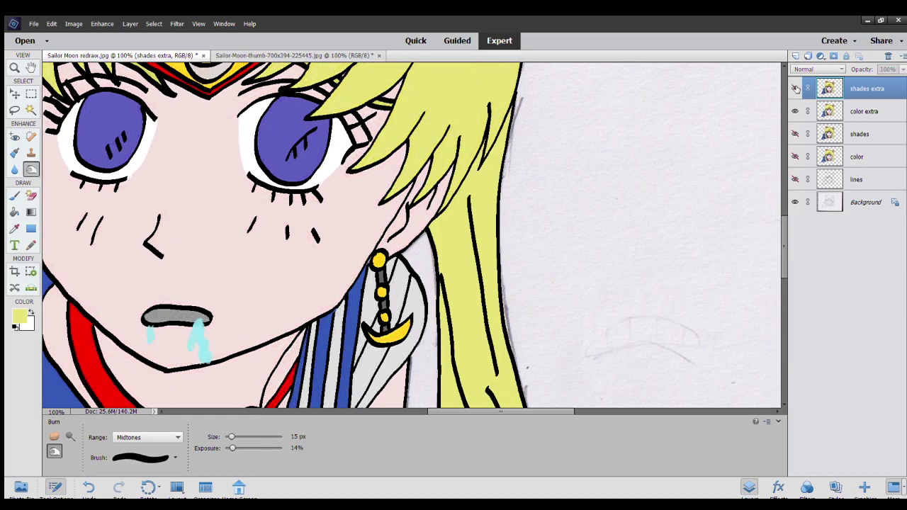
{"action": "left_click", "coordinate": [859, 111]}
{"action": "left_click", "coordinate": [861, 134]}
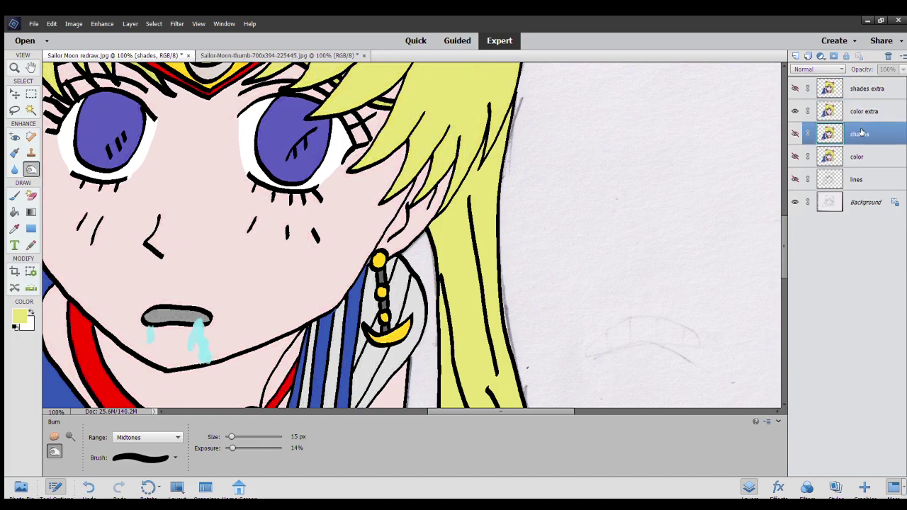
{"action": "left_click_drag", "start_coordinate": [861, 133], "coordinate": [859, 101]}
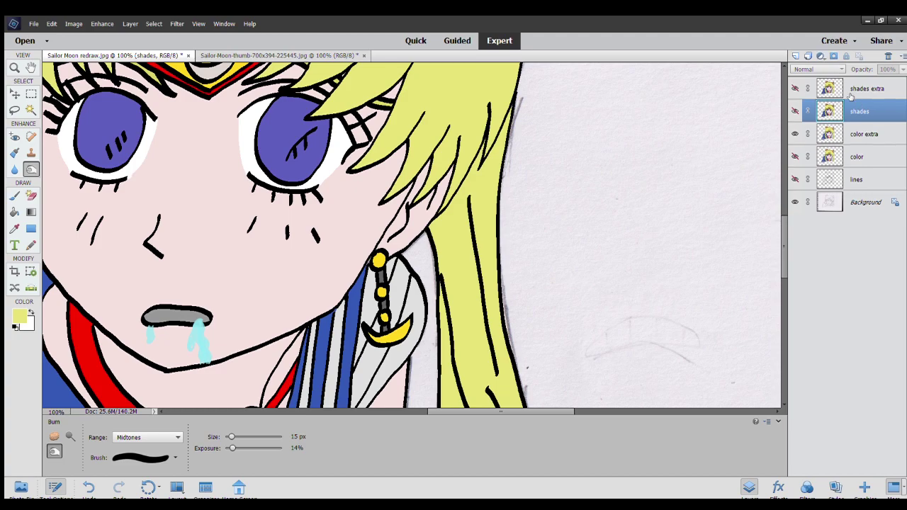
{"action": "left_click", "coordinate": [796, 88]}
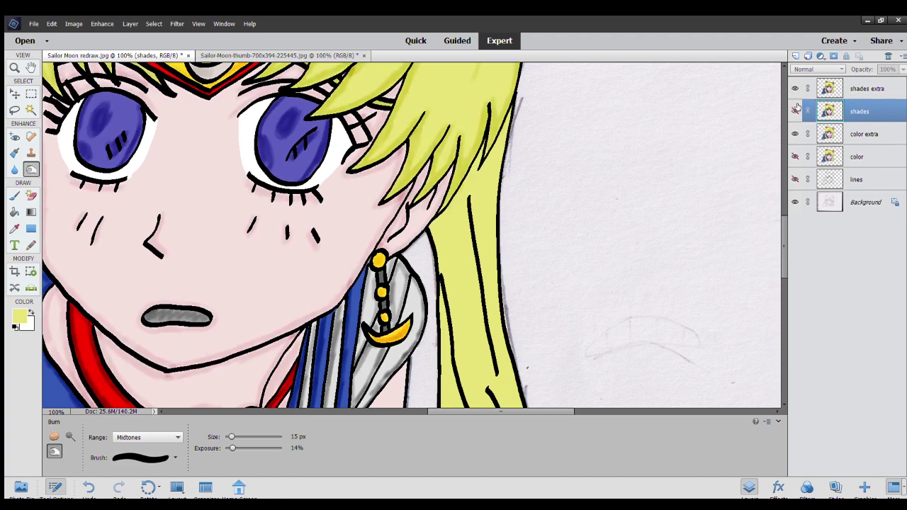
{"action": "left_click", "coordinate": [796, 111]}
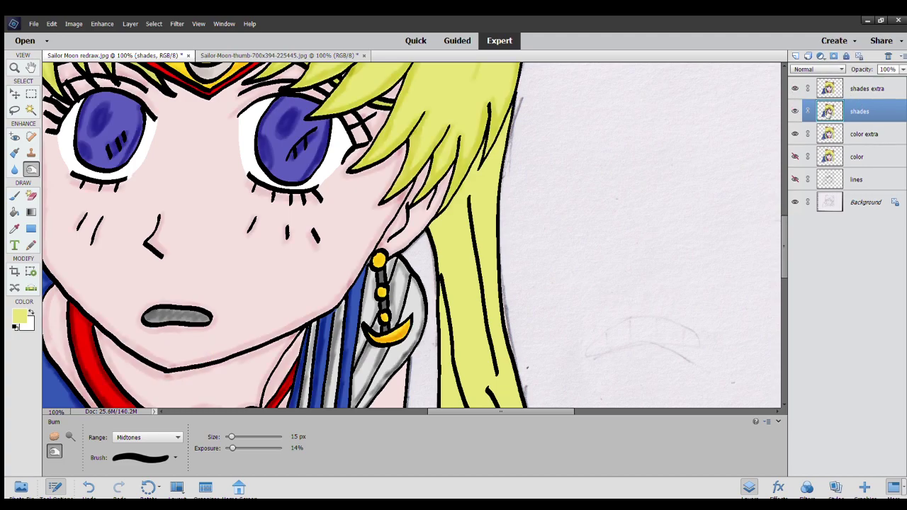
Put 'color extra' above 'shades', hide 'shades extra', and get the Eyedropper for the cyan tears.
{"action": "left_click", "coordinate": [855, 89]}
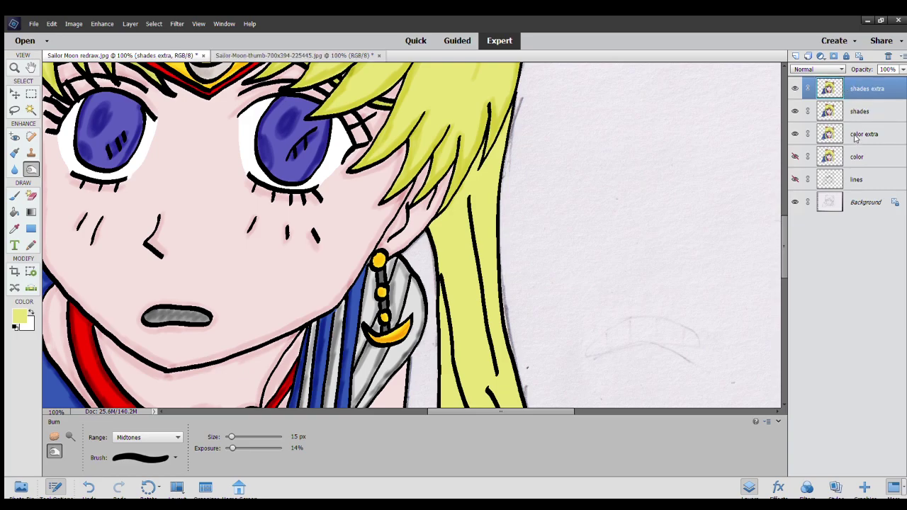
{"action": "left_click", "coordinate": [795, 111]}
{"action": "left_click_drag", "start_coordinate": [861, 135], "coordinate": [862, 108]}
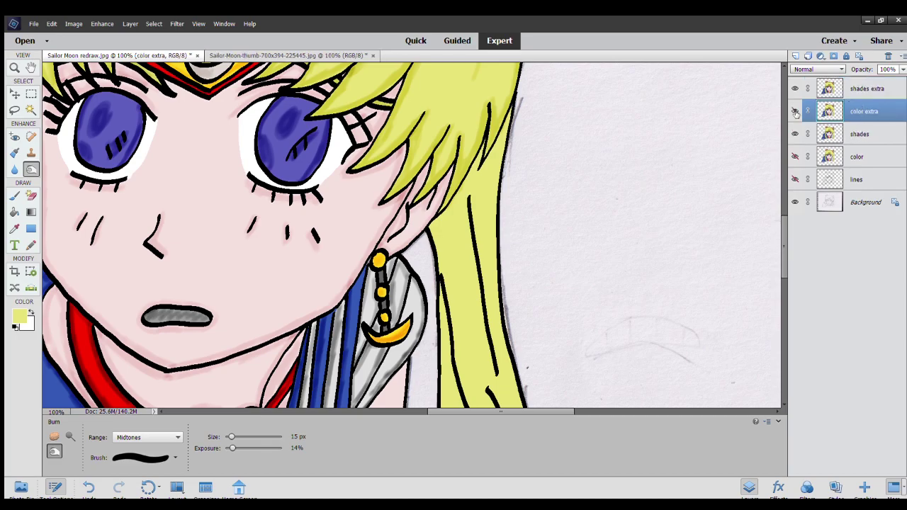
{"action": "left_click", "coordinate": [795, 111]}
{"action": "left_click", "coordinate": [795, 89]}
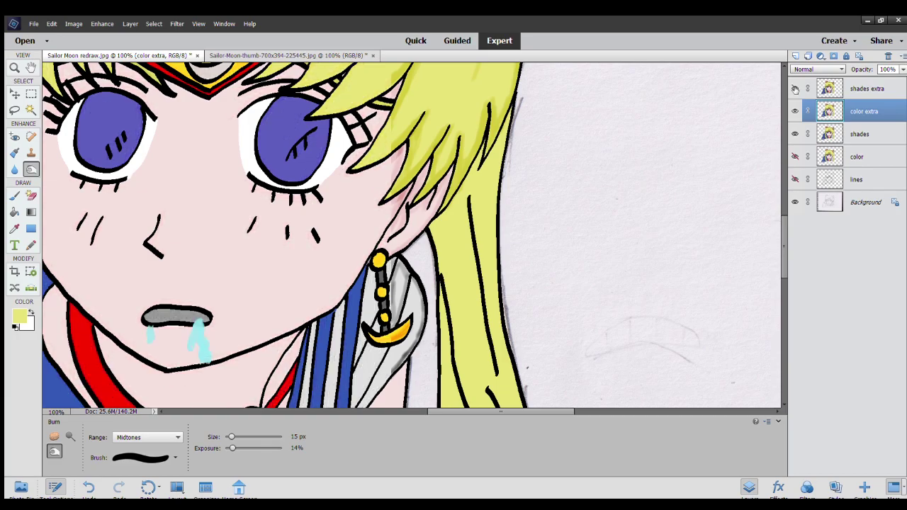
{"action": "left_click", "coordinate": [14, 230]}
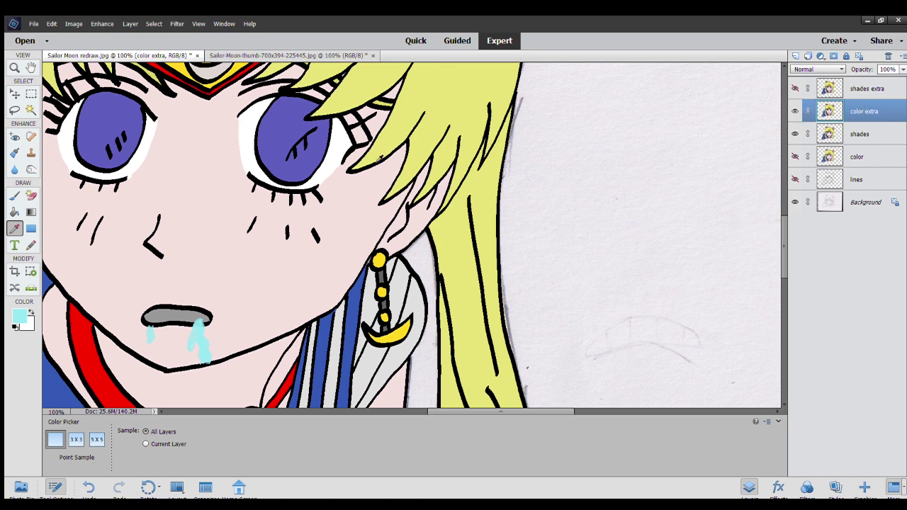
Lasso the mouth and tears and copy them from 'shades extra' onto a new Layer 1.
{"action": "left_click", "coordinate": [796, 156]}
{"action": "left_click", "coordinate": [30, 169]}
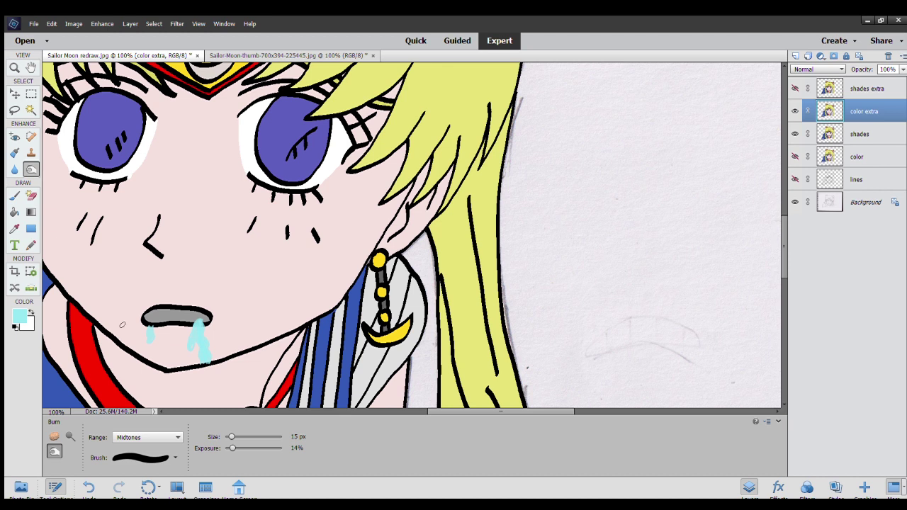
{"action": "left_click", "coordinate": [14, 110]}
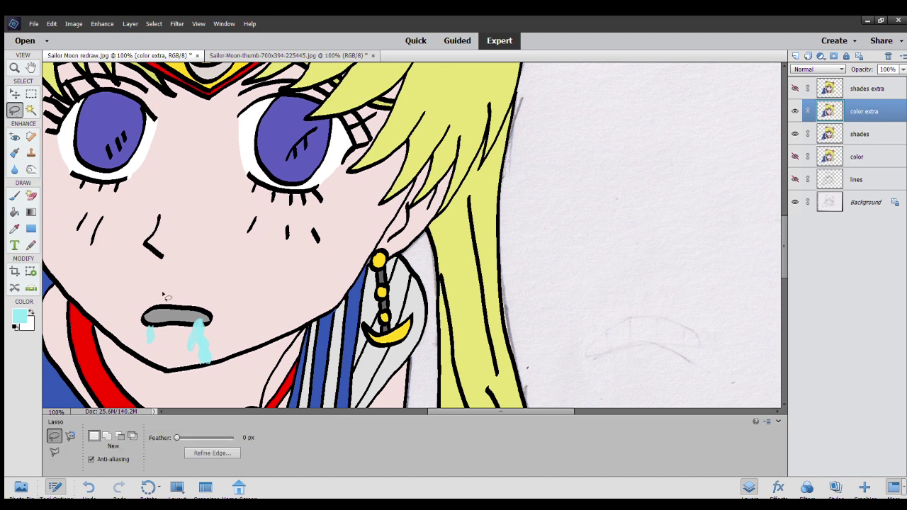
{"action": "mouse_move", "coordinate": [161, 290]}
{"action": "left_mouse_down"}
{"action": "mouse_move", "coordinate": [193, 367]}
{"action": "mouse_move", "coordinate": [161, 291]}
{"action": "left_mouse_up"}
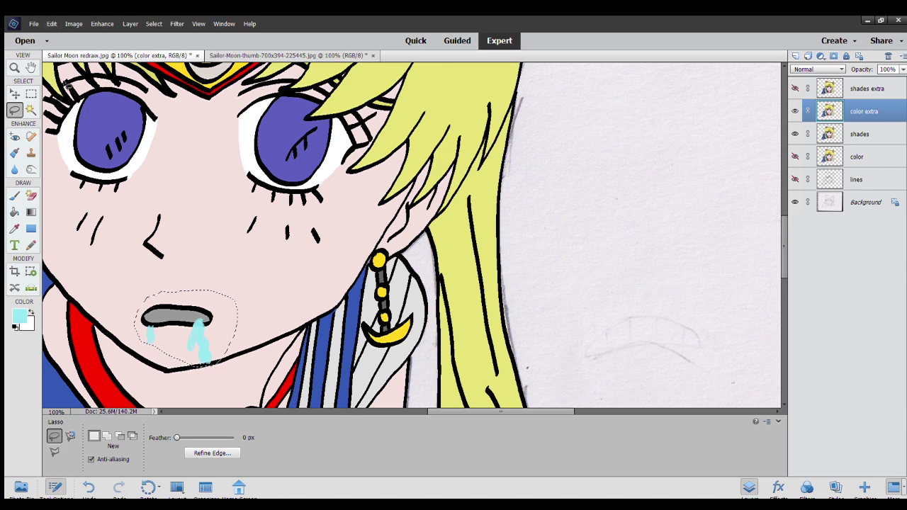
{"action": "left_click", "coordinate": [856, 84]}
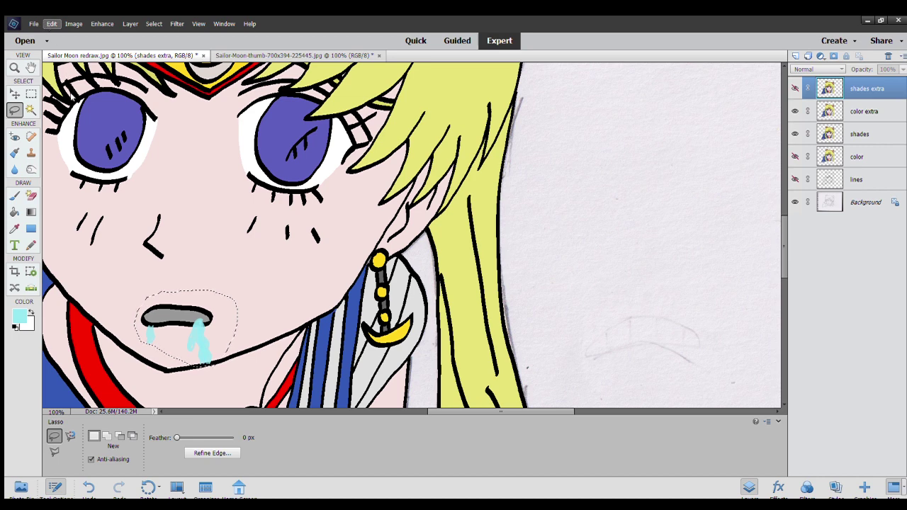
{"action": "key", "text": "ctrl+j"}
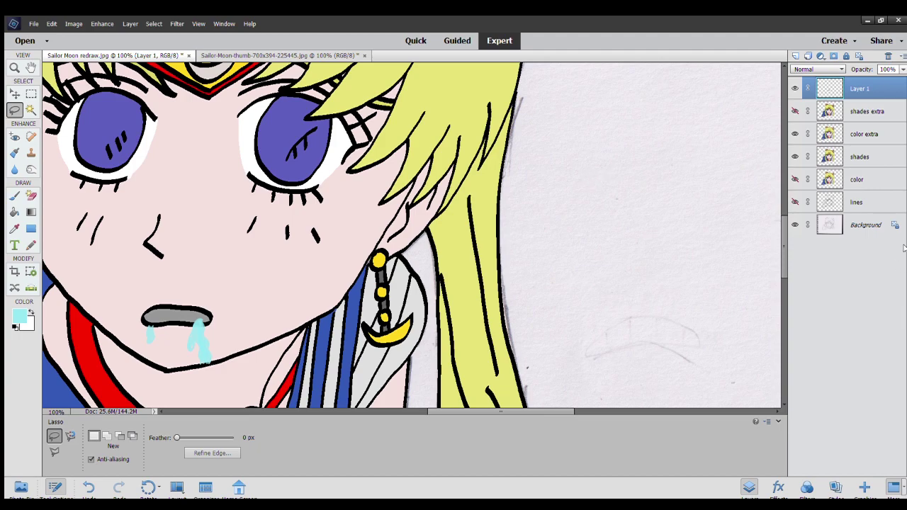
Merge Layer 1 with 'shades extra' and name the merged layer 'shades extra'.
{"action": "left_click", "coordinate": [795, 111]}
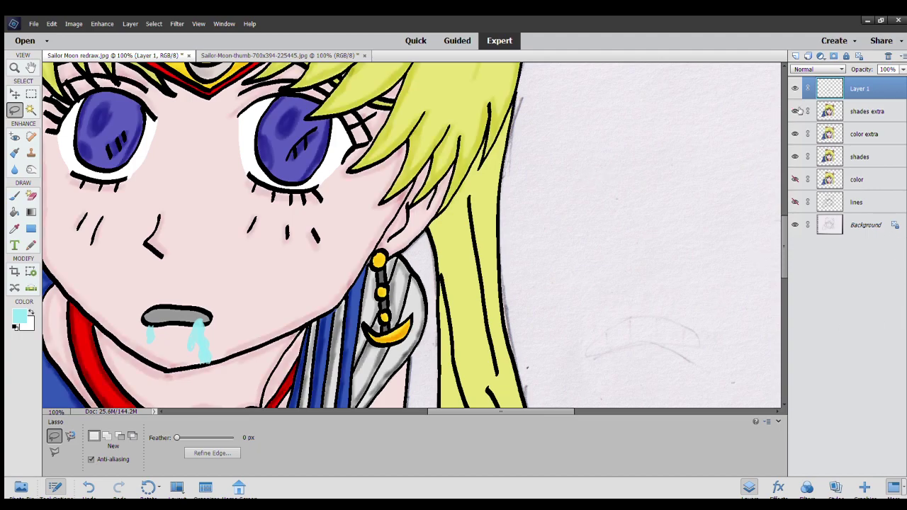
{"action": "left_click", "coordinate": [864, 112], "text": "ctrl"}
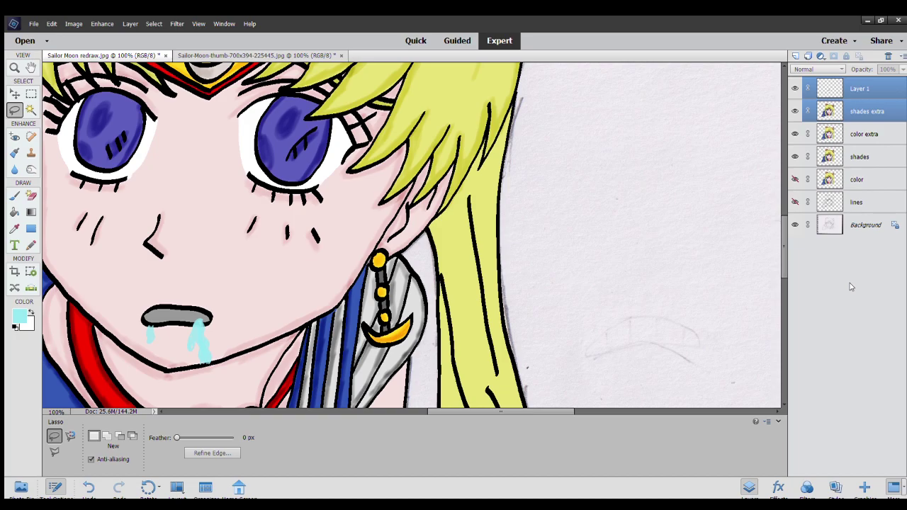
{"action": "key", "text": "ctrl+e"}
{"action": "double_click", "coordinate": [860, 89]}
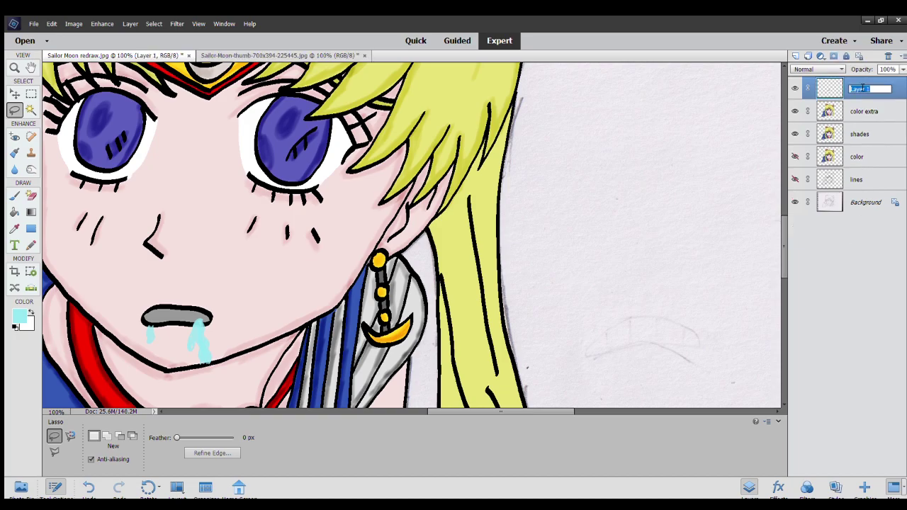
{"action": "type", "text": "shades extra"}
{"action": "key", "text": "Return"}
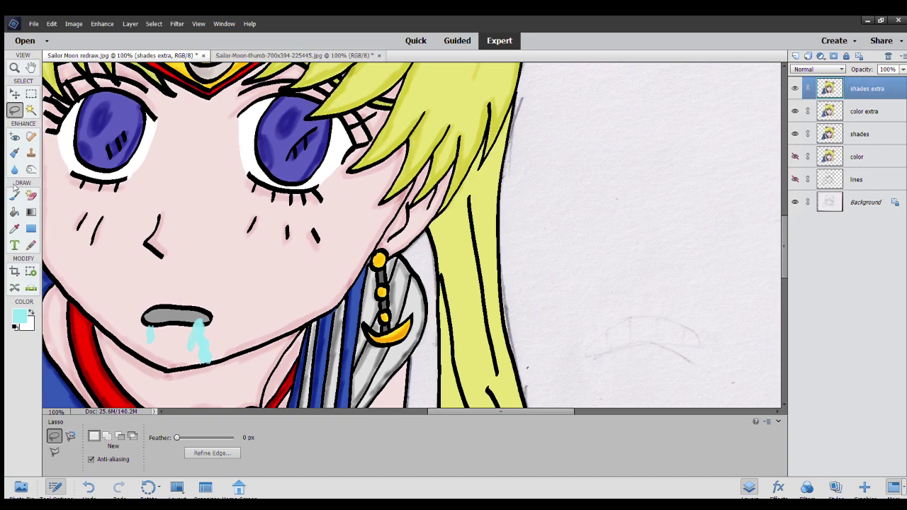
Burn the three cyan drips below the mouth and the grey mouth interior at 14% exposure.
{"action": "left_click", "coordinate": [30, 169]}
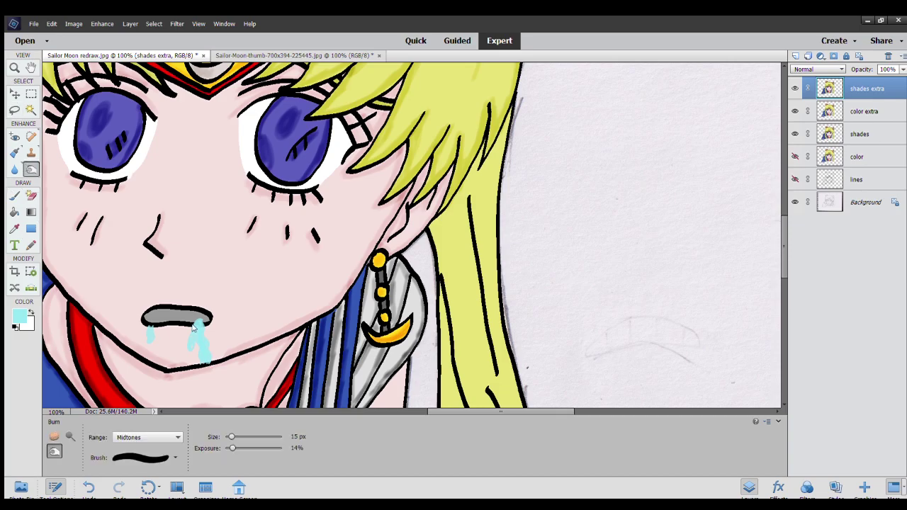
{"action": "mouse_move", "coordinate": [192, 330]}
{"action": "left_mouse_down"}
{"action": "mouse_move", "coordinate": [202, 361]}
{"action": "mouse_move", "coordinate": [200, 319]}
{"action": "left_mouse_up"}
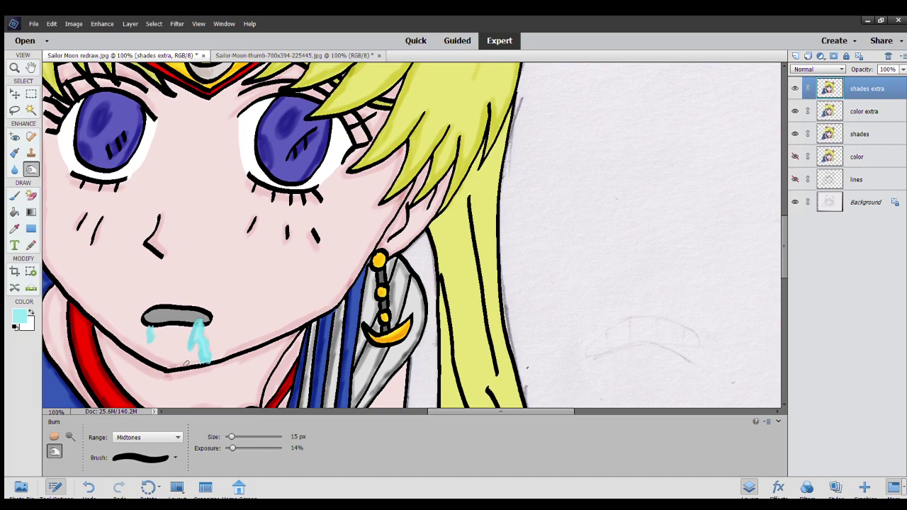
{"action": "mouse_move", "coordinate": [212, 358]}
{"action": "left_mouse_down"}
{"action": "mouse_move", "coordinate": [207, 336]}
{"action": "mouse_move", "coordinate": [194, 335]}
{"action": "mouse_move", "coordinate": [190, 353]}
{"action": "left_mouse_up"}
{"action": "left_click_drag", "start_coordinate": [152, 327], "coordinate": [154, 337]}
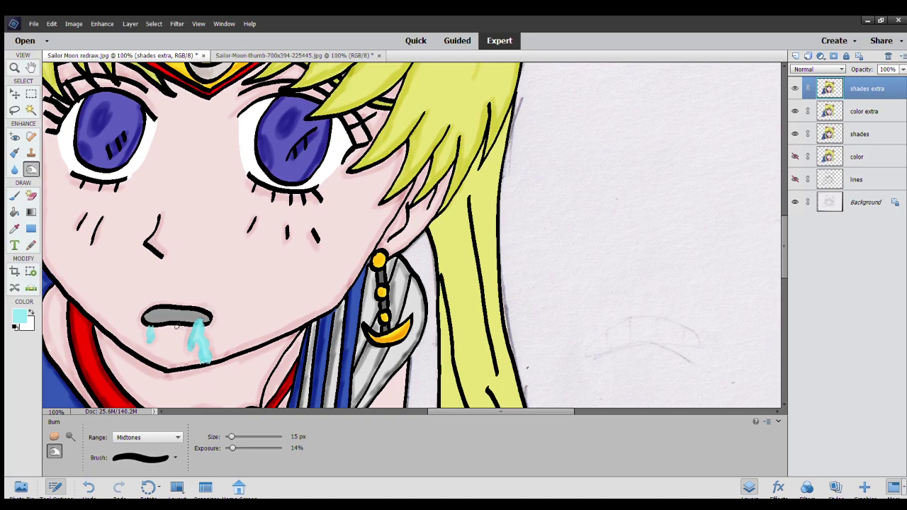
{"action": "left_click_drag", "start_coordinate": [147, 316], "coordinate": [207, 318]}
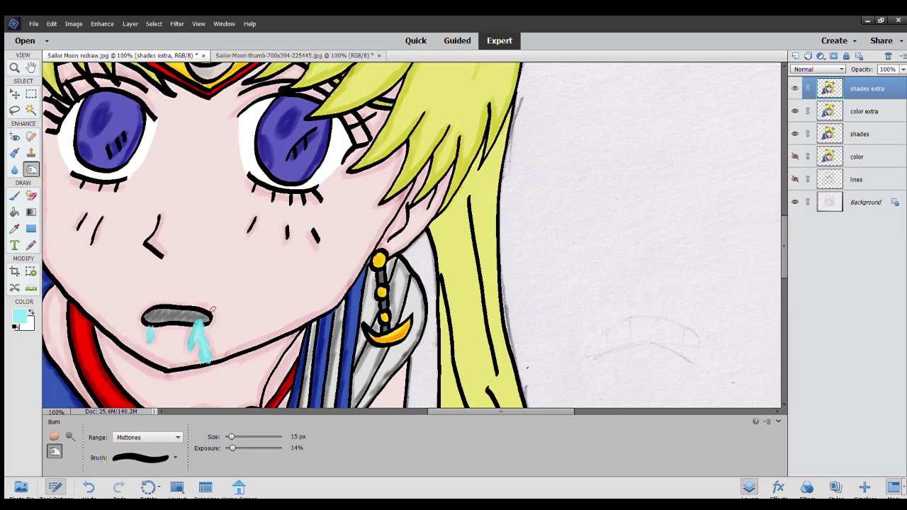
{"action": "scroll", "coordinate": [266, 384], "scroll_direction": "down", "scroll_amount": 1}
{"action": "scroll", "coordinate": [266, 384], "scroll_direction": "down", "scroll_amount": 1}
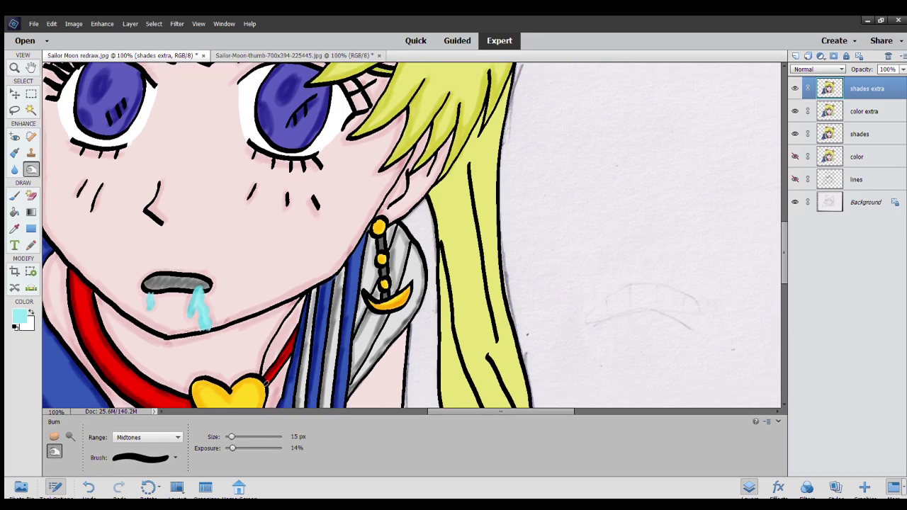
{"action": "scroll", "coordinate": [266, 384], "scroll_direction": "down", "scroll_amount": 1}
{"action": "scroll", "coordinate": [266, 383], "scroll_direction": "down", "scroll_amount": 1}
{"action": "scroll", "coordinate": [214, 254], "scroll_direction": "up", "scroll_amount": 1}
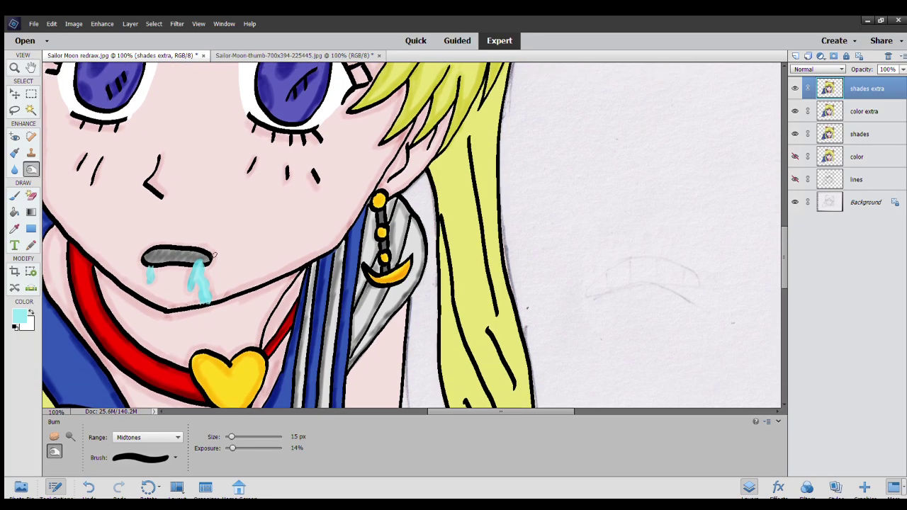
{"action": "scroll", "coordinate": [214, 254], "scroll_direction": "up", "scroll_amount": 1}
{"action": "scroll", "coordinate": [214, 254], "scroll_direction": "up", "scroll_amount": 2}
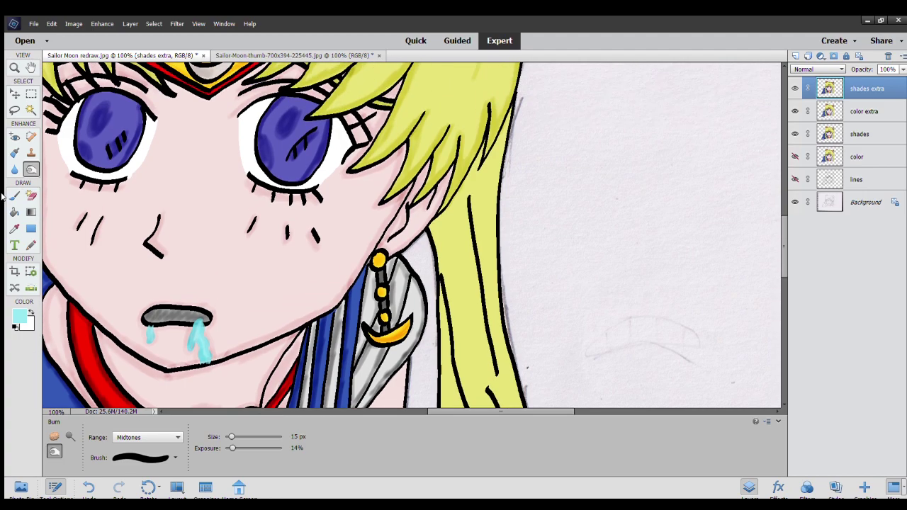
Set up the Brush tool at 46 px with 53% opacity.
{"action": "left_click", "coordinate": [14, 196]}
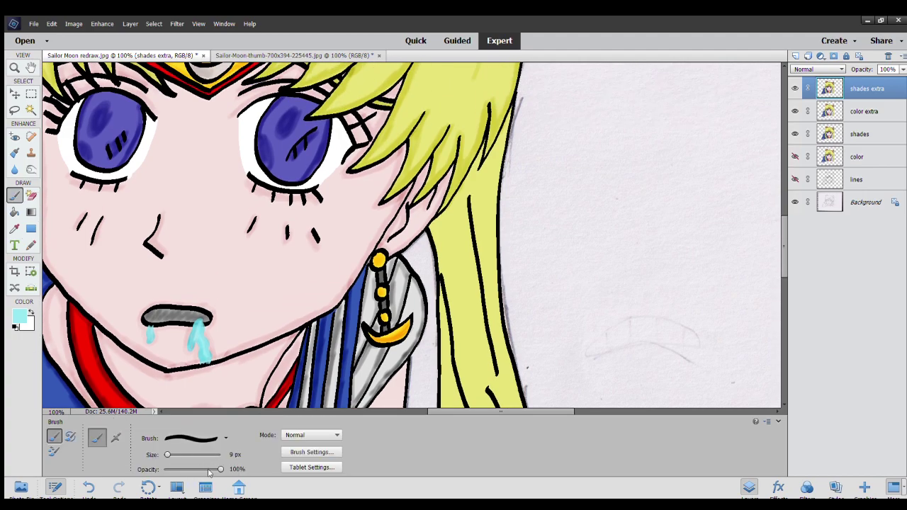
{"action": "left_click_drag", "start_coordinate": [208, 469], "coordinate": [206, 469]}
{"action": "scroll", "coordinate": [212, 333], "scroll_direction": "down", "scroll_amount": 3}
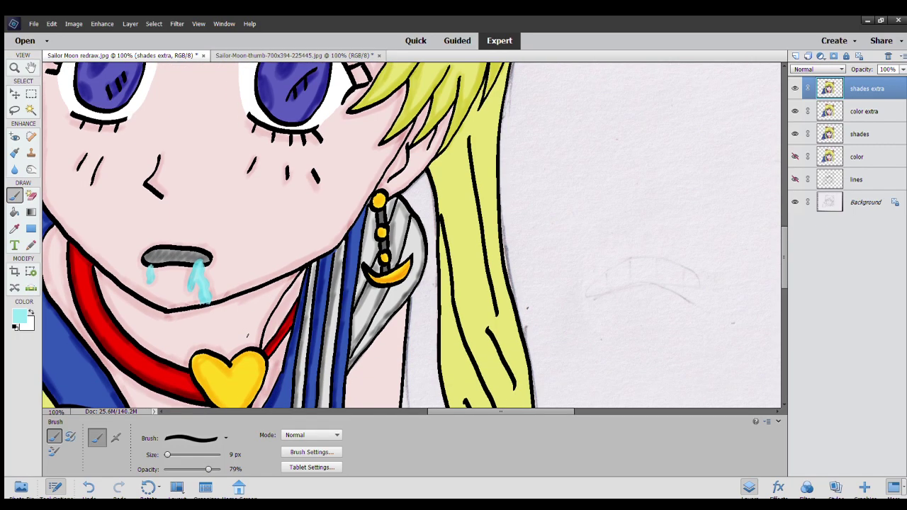
{"action": "scroll", "coordinate": [247, 336], "scroll_direction": "up", "scroll_amount": 2}
{"action": "scroll", "coordinate": [247, 336], "scroll_direction": "up", "scroll_amount": 2}
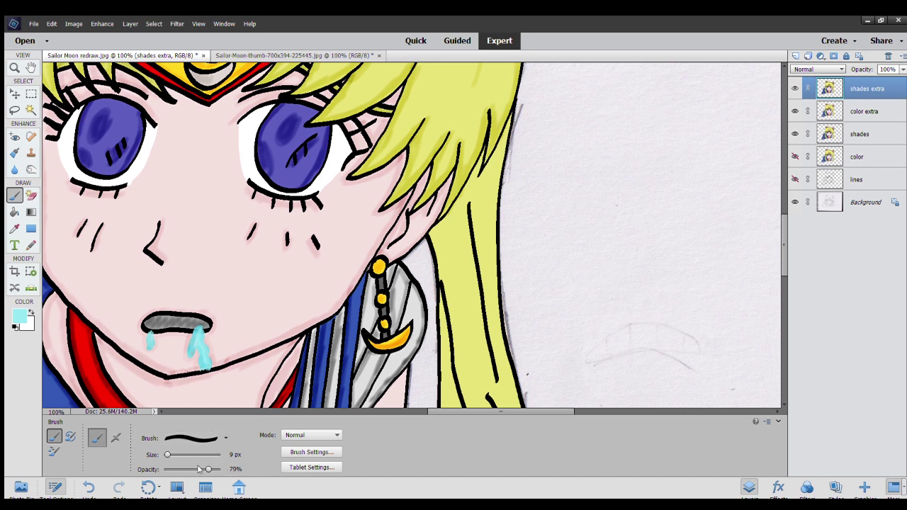
{"action": "mouse_move", "coordinate": [208, 469]}
{"action": "left_mouse_down"}
{"action": "mouse_move", "coordinate": [193, 469]}
{"action": "mouse_move", "coordinate": [183, 455]}
{"action": "left_mouse_up"}
Sample a red-pink colour from the drawing for the brush, undoing the test dab.
{"action": "key", "text": "i"}
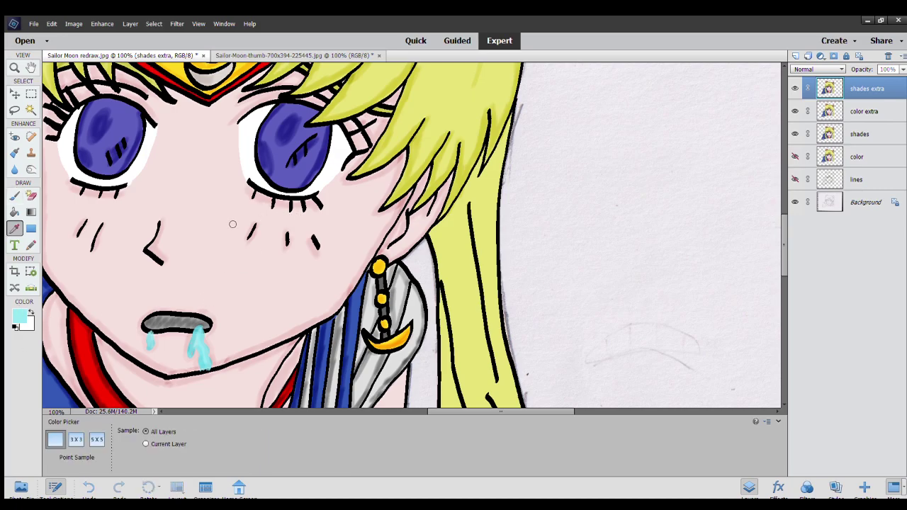
{"action": "left_click", "coordinate": [358, 189]}
{"action": "key", "text": "b"}
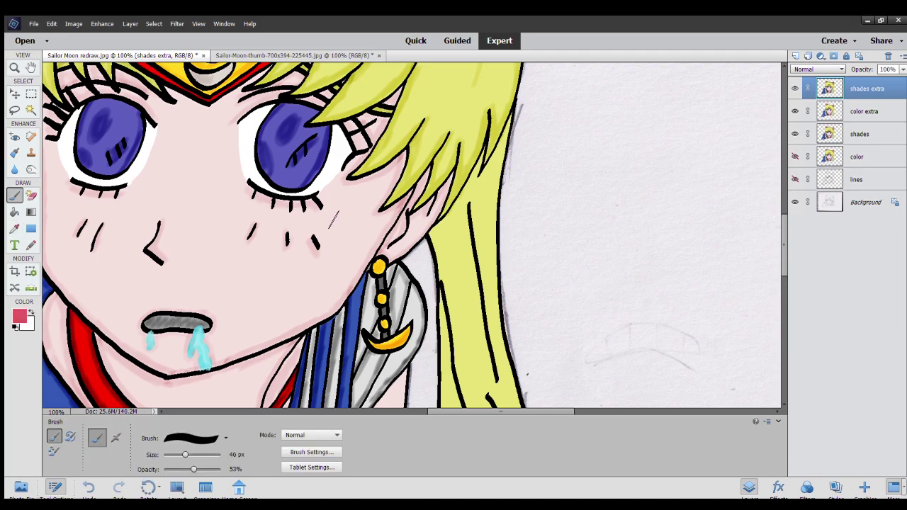
{"action": "left_click", "coordinate": [333, 220]}
{"action": "key", "text": "ctrl+z"}
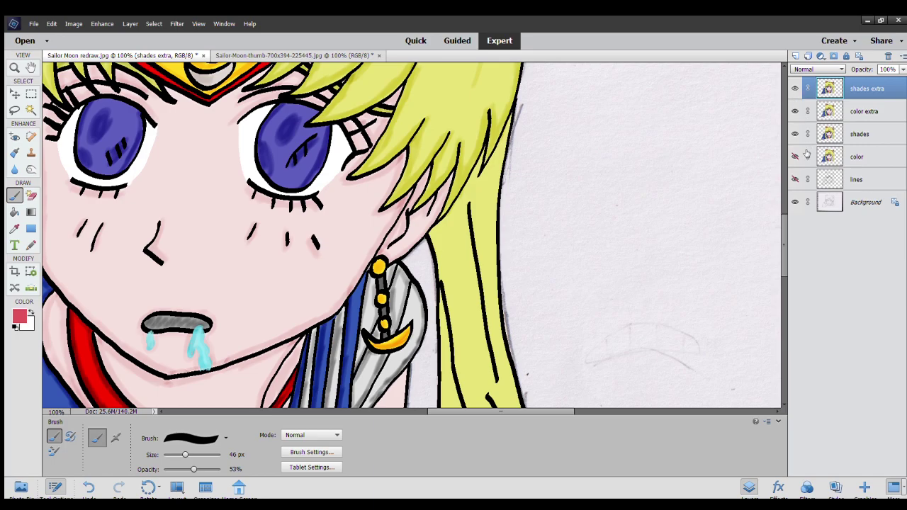
Zoom out, hide 'shades', and compare the drawing with and without 'shades extra'.
{"action": "key", "text": "ctrl+minus"}
{"action": "key", "text": "ctrl+minus"}
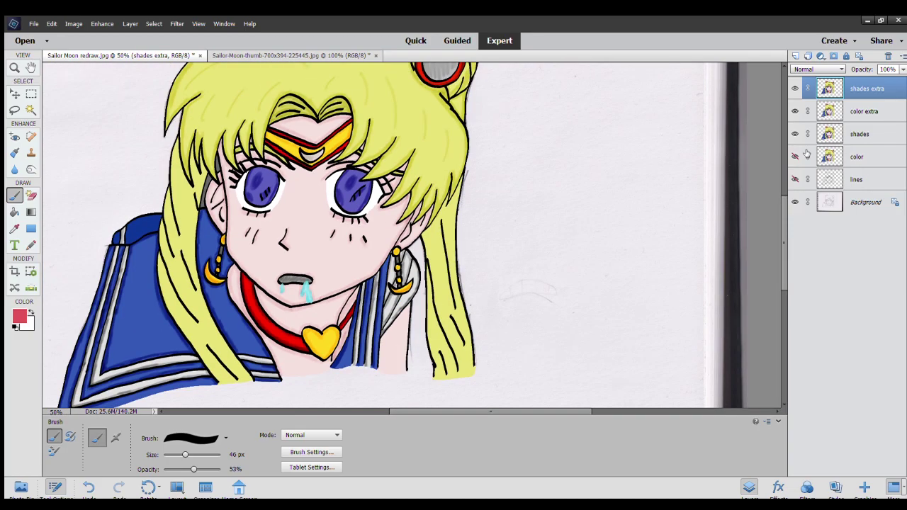
{"action": "key", "text": "ctrl+minus"}
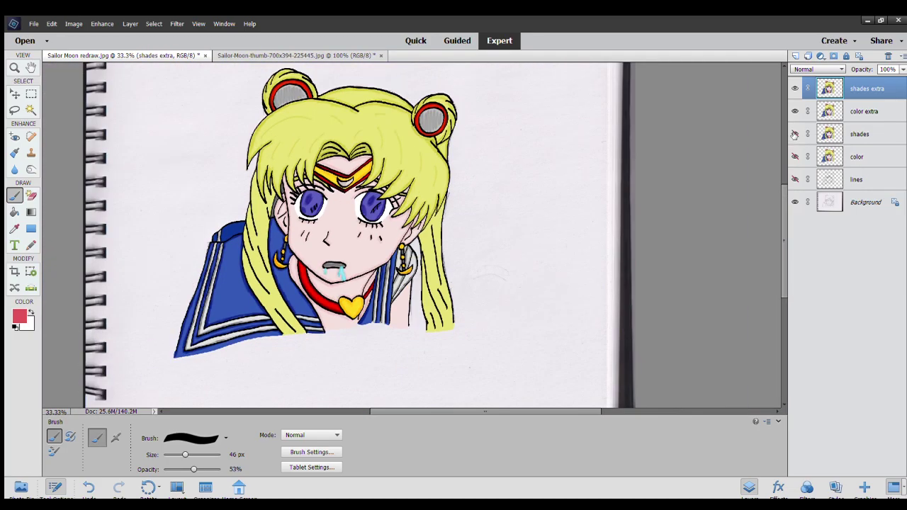
{"action": "left_click", "coordinate": [795, 135]}
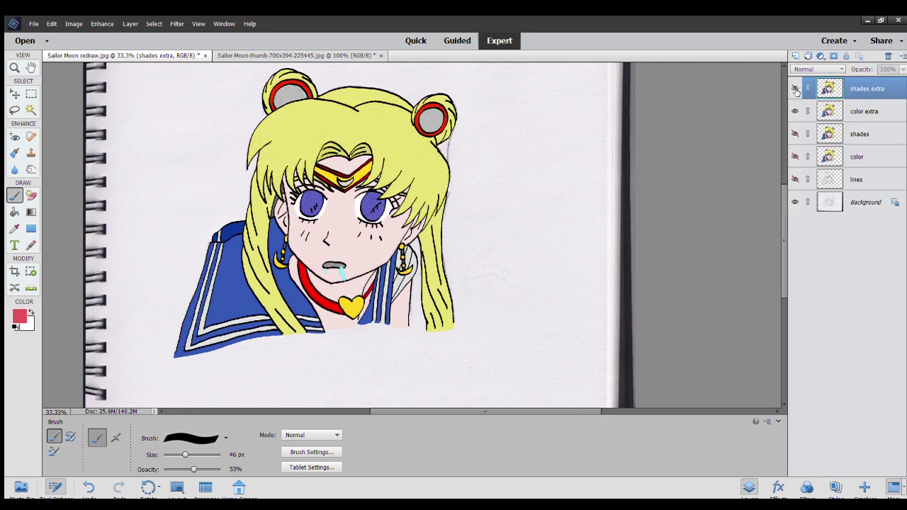
{"action": "left_click", "coordinate": [795, 89]}
{"action": "left_click", "coordinate": [795, 88]}
{"action": "left_click", "coordinate": [795, 89]}
{"action": "left_click", "coordinate": [795, 89]}
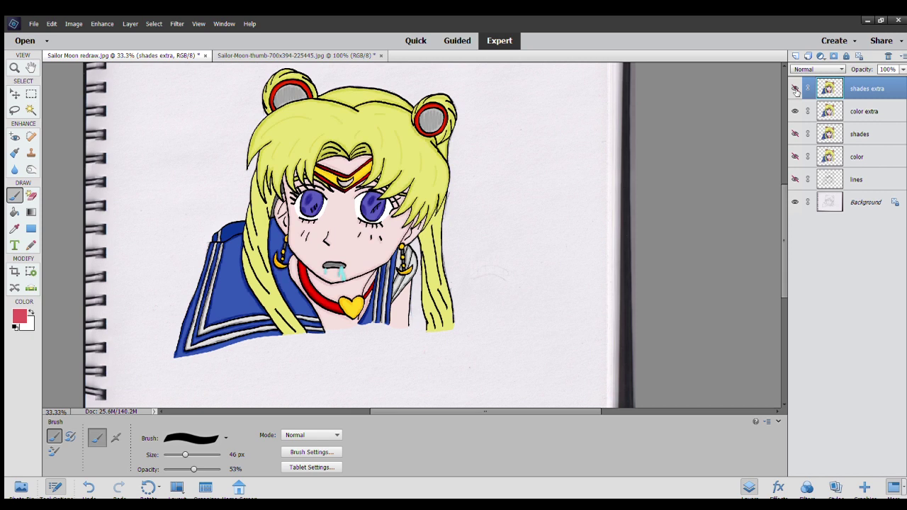
{"action": "left_click", "coordinate": [796, 89]}
Hide 'shades extra' and 'color extra', show 'color', and compare with and without 'shades'.
{"action": "left_click", "coordinate": [795, 89]}
{"action": "left_click", "coordinate": [796, 112]}
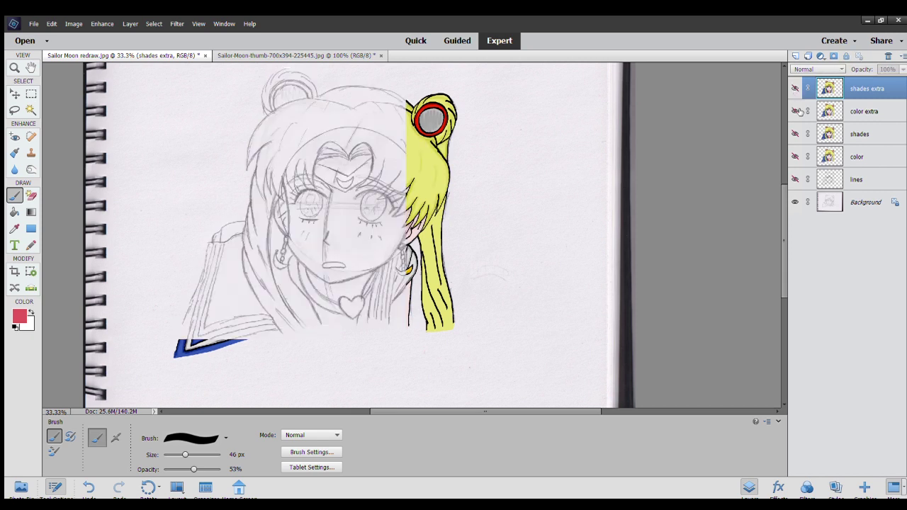
{"action": "left_click", "coordinate": [795, 157]}
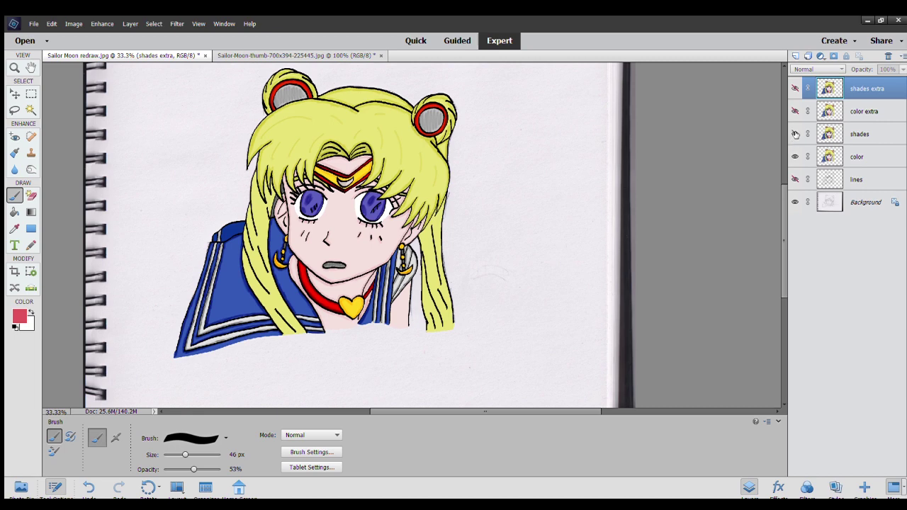
{"action": "left_click", "coordinate": [796, 134]}
{"action": "left_click", "coordinate": [795, 134]}
{"action": "left_click", "coordinate": [795, 134]}
{"action": "left_click", "coordinate": [796, 134]}
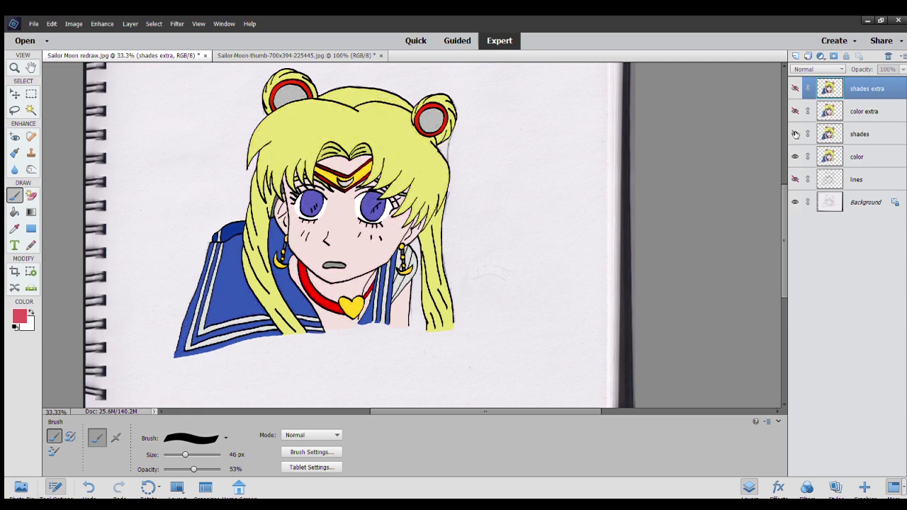
Compare the Sailor-Moon-thumb reference image with the Sailor Moon redraw document.
{"action": "left_click", "coordinate": [300, 54]}
{"action": "left_click", "coordinate": [190, 57]}
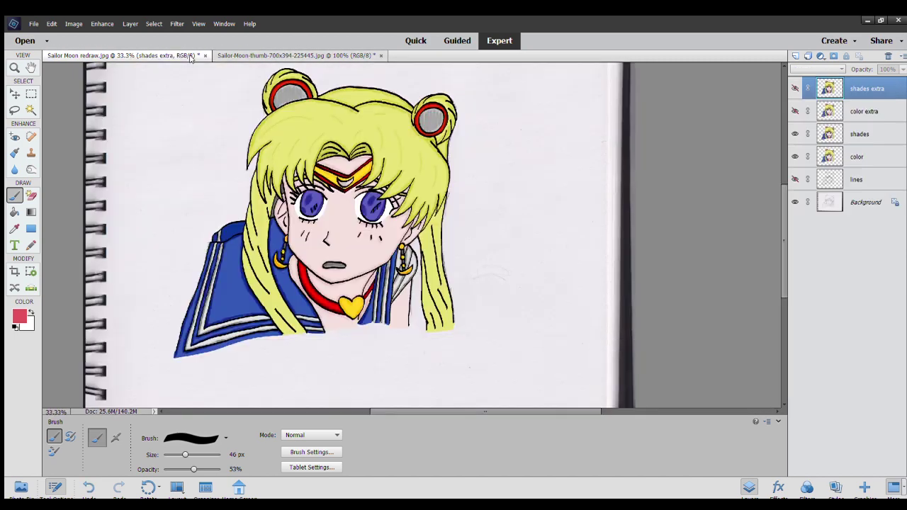
{"action": "left_click", "coordinate": [304, 53]}
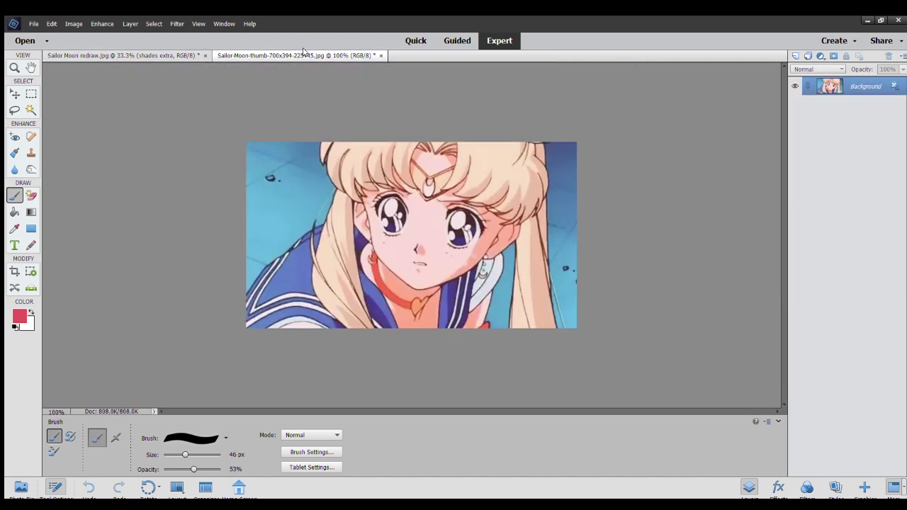
{"action": "left_click", "coordinate": [160, 57]}
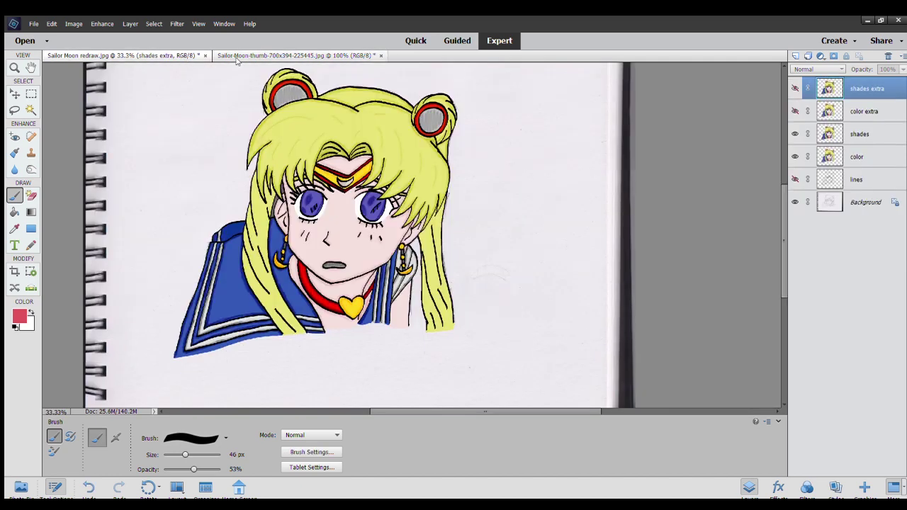
{"action": "left_click", "coordinate": [327, 55]}
{"action": "left_click", "coordinate": [157, 54]}
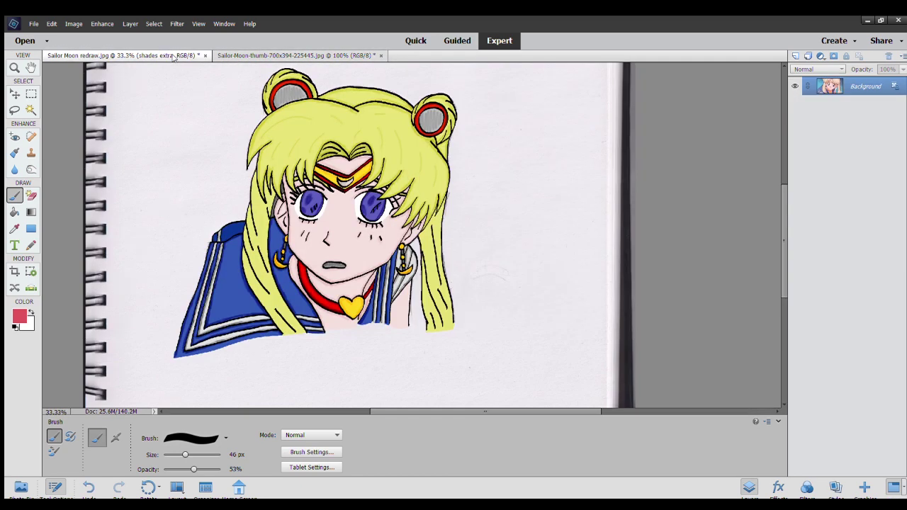
{"action": "left_click", "coordinate": [284, 53]}
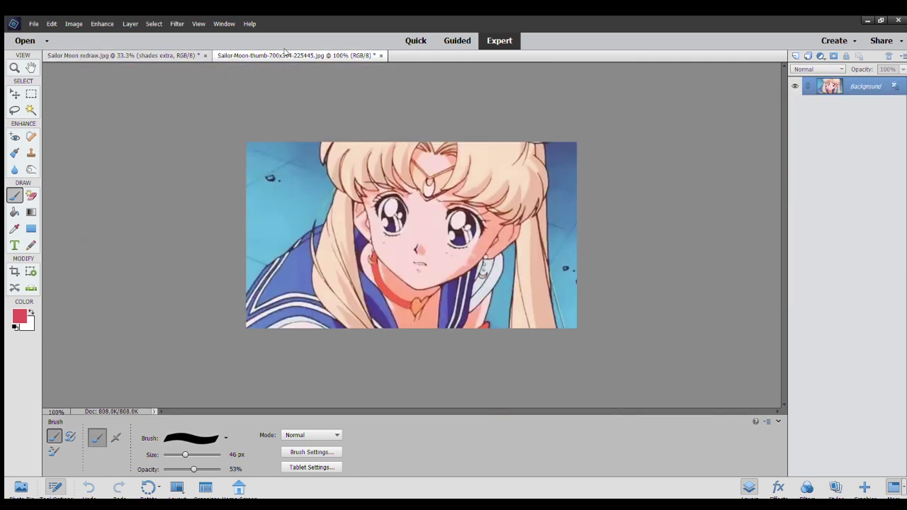
{"action": "left_click", "coordinate": [171, 53]}
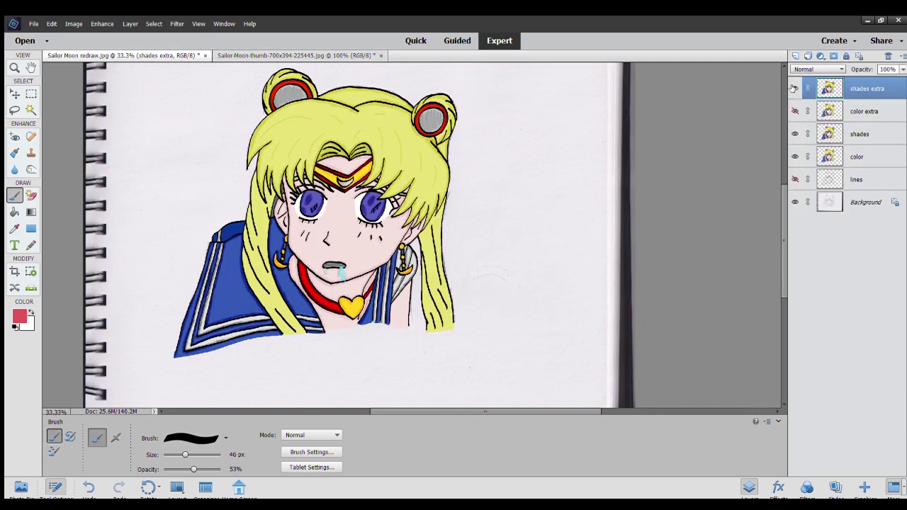
Compare the face with and without the tear, leaving 'shades extra' hidden.
{"action": "left_click", "coordinate": [795, 88]}
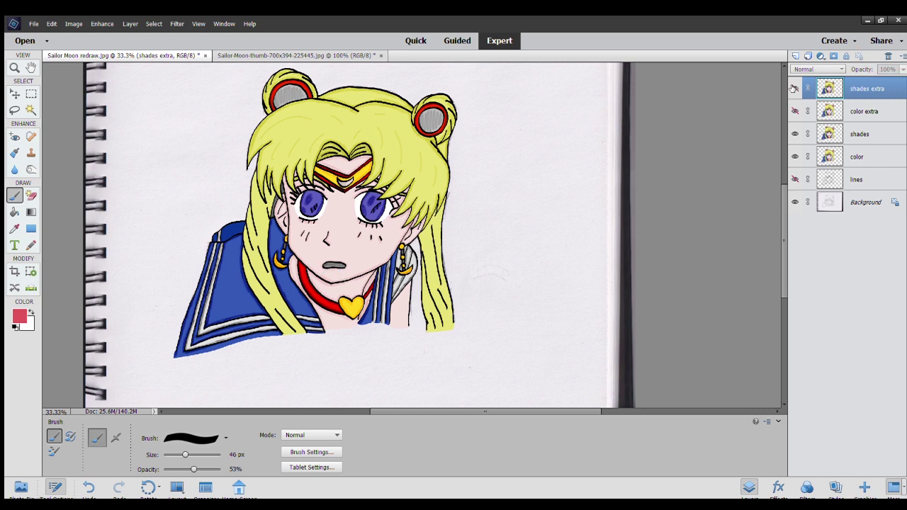
{"action": "left_click", "coordinate": [795, 88]}
{"action": "left_click", "coordinate": [795, 88]}
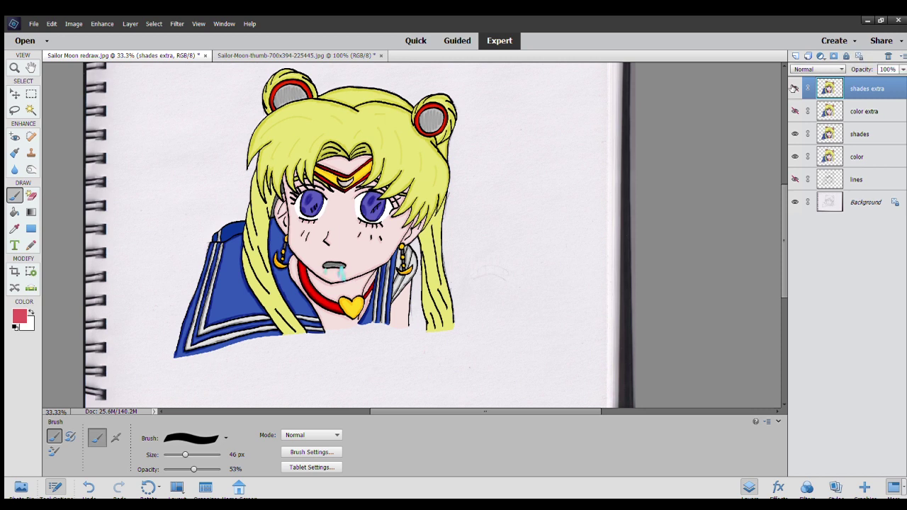
{"action": "left_click", "coordinate": [795, 88]}
{"action": "left_click", "coordinate": [795, 87]}
{"action": "left_click", "coordinate": [795, 88]}
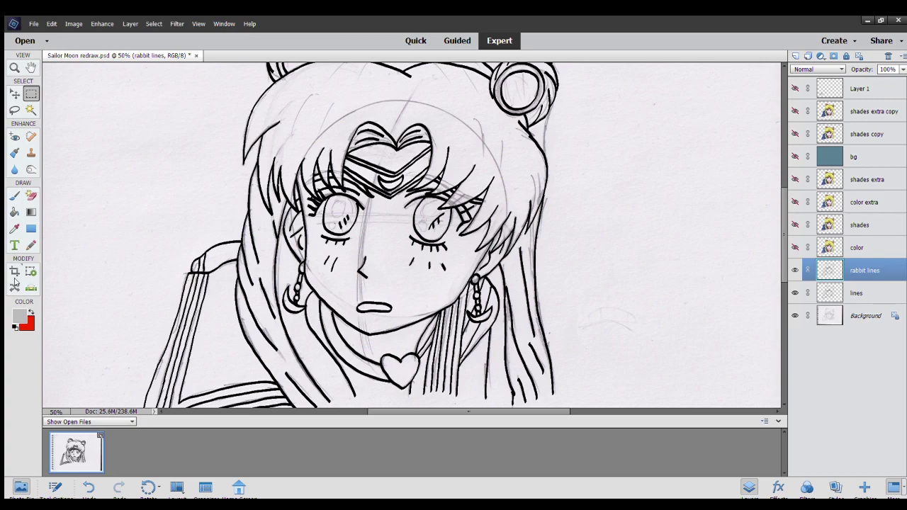
Hide the 'lines' layer and erase both cheeks' blush marks with a 43 px brush eraser.
{"action": "left_click", "coordinate": [14, 195]}
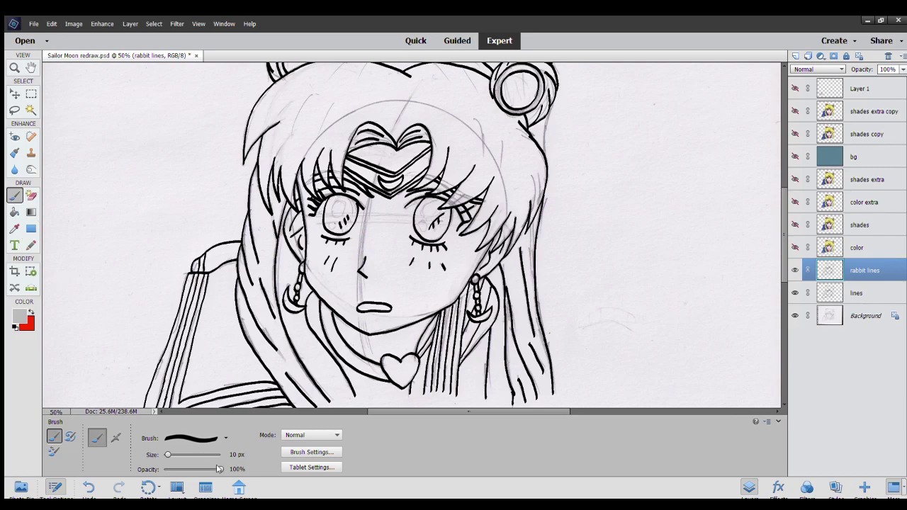
{"action": "left_click", "coordinate": [31, 196]}
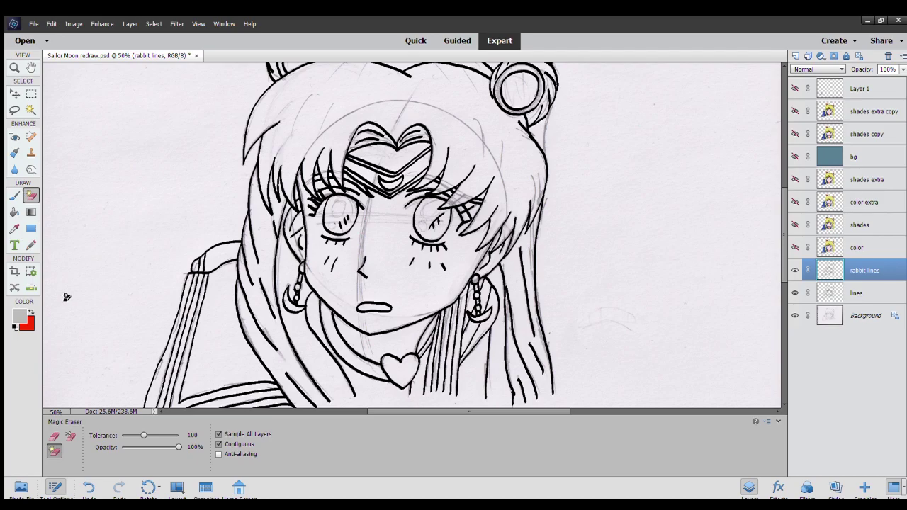
{"action": "left_click", "coordinate": [54, 437]}
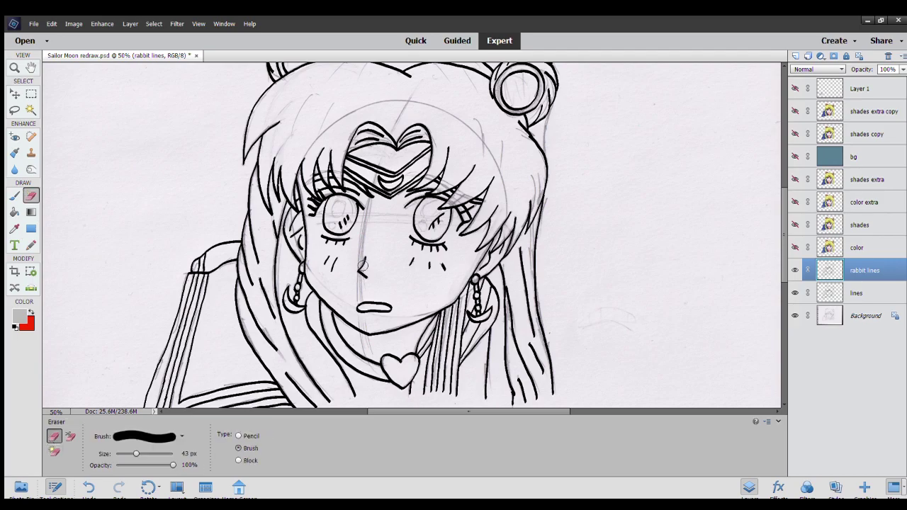
{"action": "left_click", "coordinate": [795, 292]}
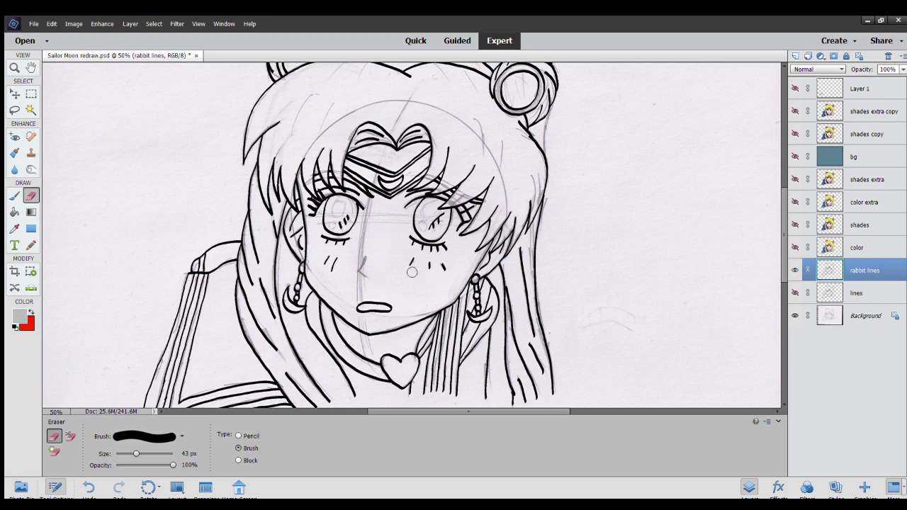
{"action": "left_click_drag", "start_coordinate": [413, 264], "coordinate": [449, 270]}
{"action": "left_click_drag", "start_coordinate": [335, 260], "coordinate": [327, 268]}
{"action": "mouse_move", "coordinate": [408, 227]}
{"action": "left_mouse_down"}
{"action": "mouse_move", "coordinate": [376, 275]}
{"action": "mouse_move", "coordinate": [358, 165]}
{"action": "left_mouse_up"}
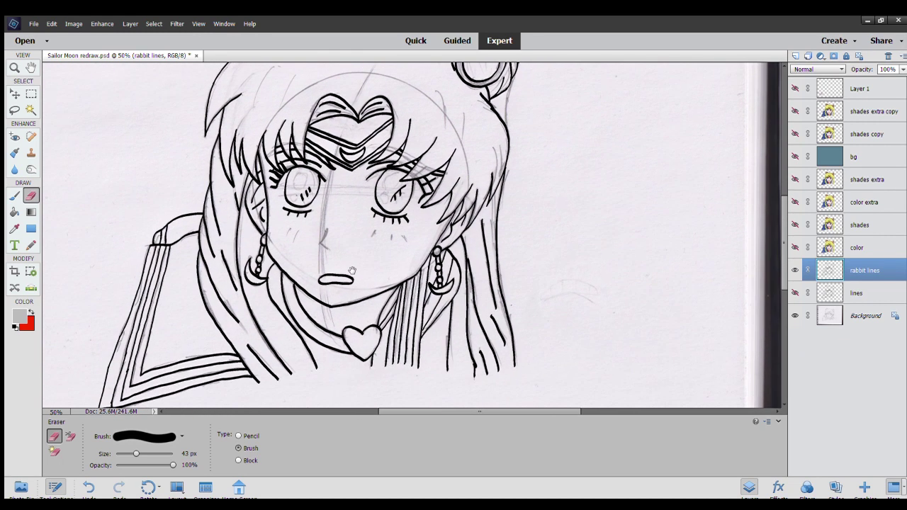
{"action": "mouse_move", "coordinate": [345, 281]}
{"action": "left_mouse_down"}
{"action": "mouse_move", "coordinate": [290, 304]}
{"action": "mouse_move", "coordinate": [320, 325]}
{"action": "left_mouse_up"}
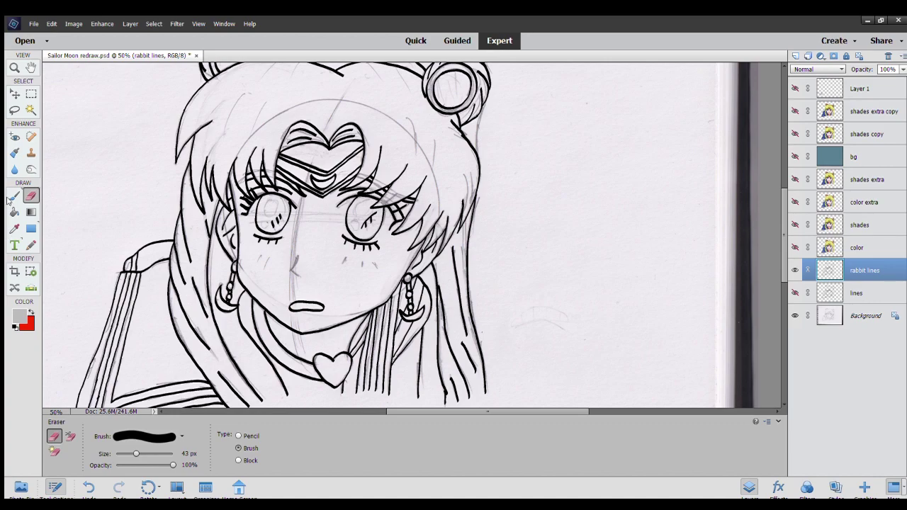
{"action": "left_click", "coordinate": [10, 200]}
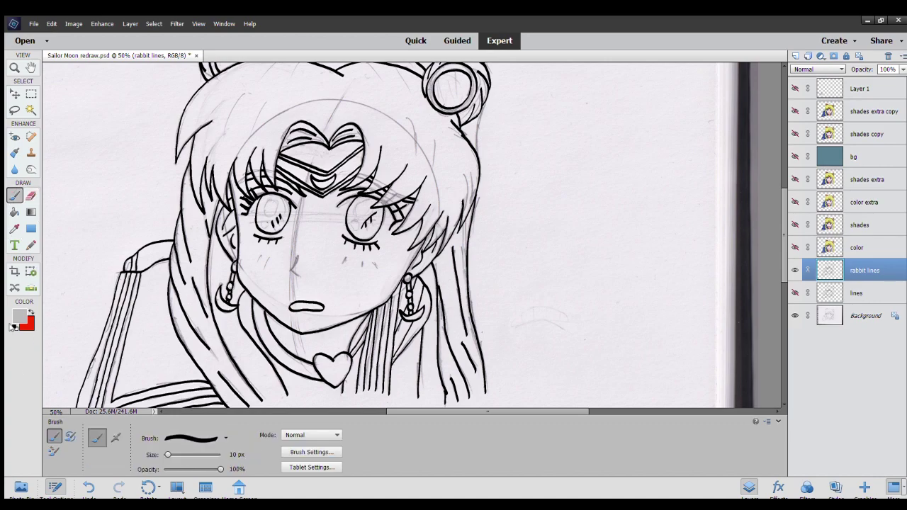
Reset colours to black and white and ink a small triangular nose.
{"action": "left_click", "coordinate": [15, 327]}
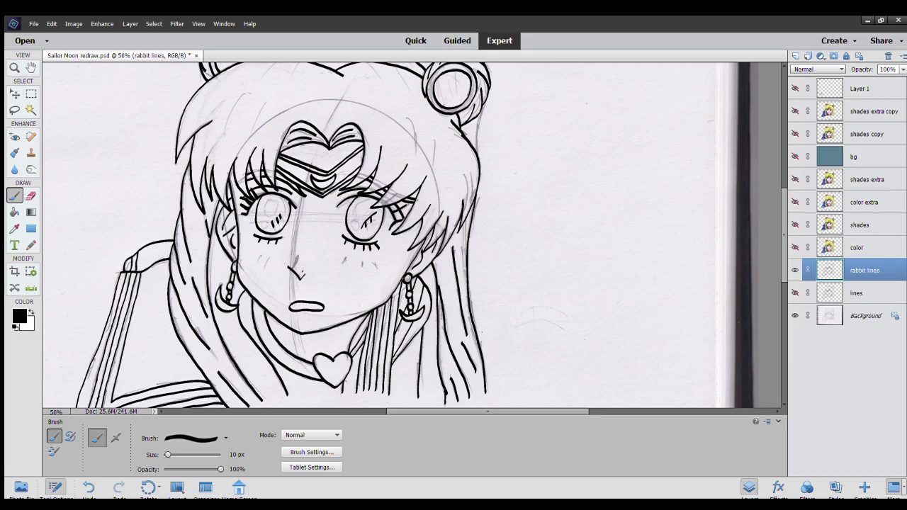
{"action": "mouse_move", "coordinate": [303, 277]}
{"action": "left_mouse_down"}
{"action": "mouse_move", "coordinate": [314, 263]}
{"action": "mouse_move", "coordinate": [289, 264]}
{"action": "left_mouse_up"}
{"action": "key", "text": "ctrl+z"}
{"action": "key", "text": "ctrl+z"}
{"action": "left_click_drag", "start_coordinate": [313, 264], "coordinate": [290, 263]}
Erase the old mouth line and redraw the mouth with buck teeth.
{"action": "left_click", "coordinate": [30, 196]}
{"action": "left_click_drag", "start_coordinate": [299, 308], "coordinate": [325, 309]}
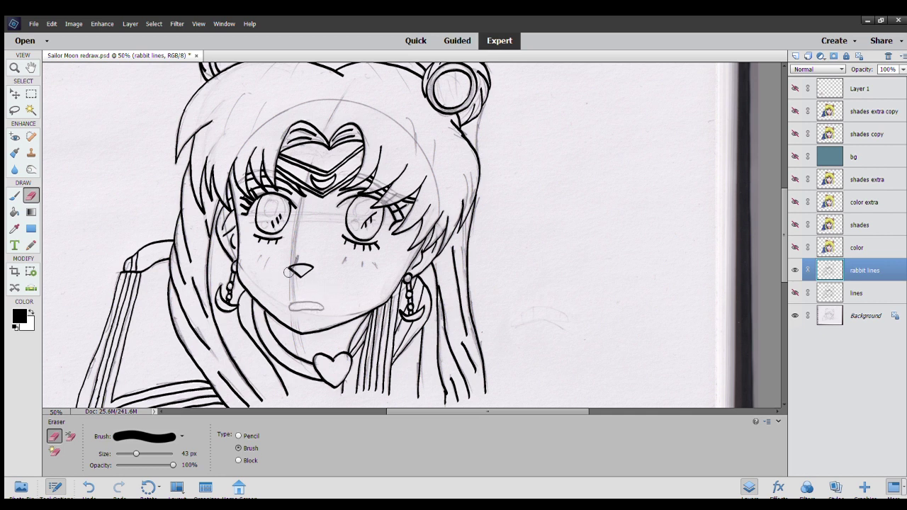
{"action": "left_click", "coordinate": [14, 195]}
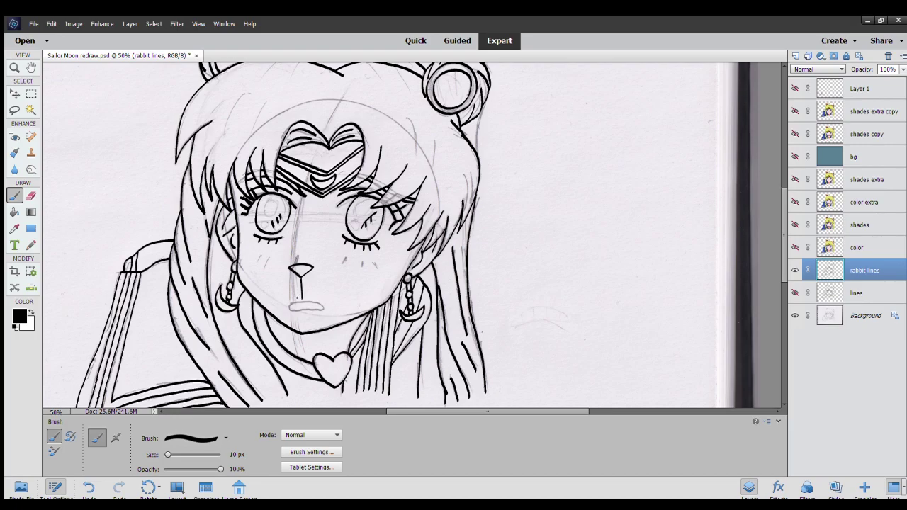
{"action": "left_click_drag", "start_coordinate": [299, 297], "coordinate": [283, 309]}
{"action": "key", "text": "ctrl+z"}
{"action": "key", "text": "ctrl+z"}
{"action": "key", "text": "ctrl+z"}
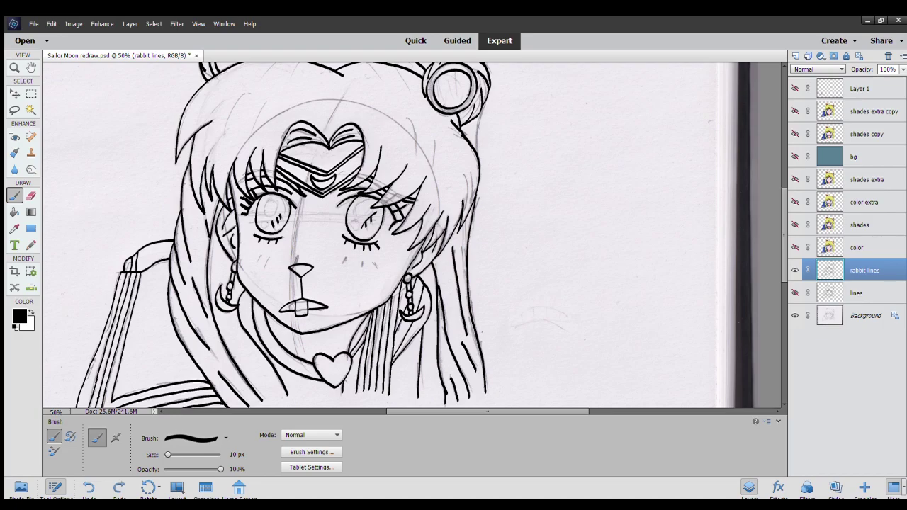
{"action": "key", "text": "ctrl+y"}
Draw two whiskers on each cheek, undoing and redoing strokes to check them.
{"action": "left_click_drag", "start_coordinate": [335, 273], "coordinate": [402, 260]}
{"action": "mouse_move", "coordinate": [336, 279]}
{"action": "left_mouse_down"}
{"action": "mouse_move", "coordinate": [388, 283]}
{"action": "mouse_move", "coordinate": [366, 297]}
{"action": "left_mouse_up"}
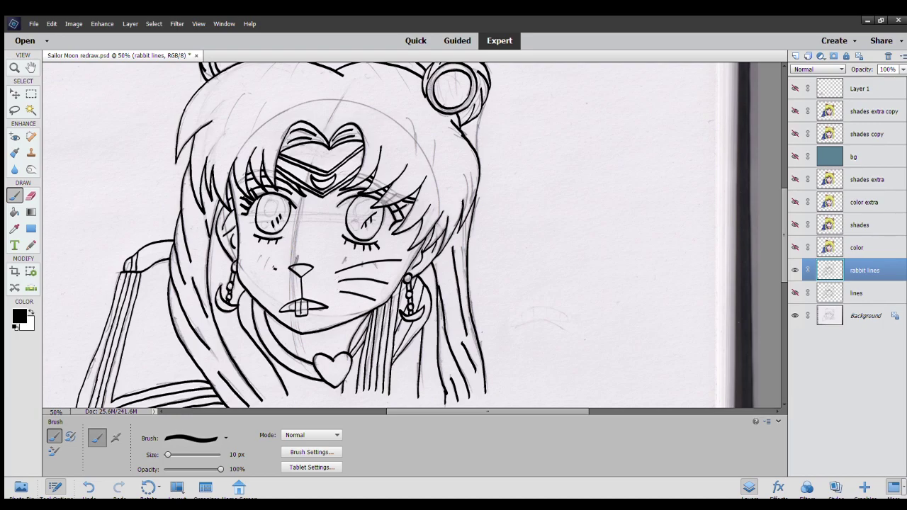
{"action": "mouse_move", "coordinate": [274, 269]}
{"action": "left_mouse_down"}
{"action": "mouse_move", "coordinate": [248, 262]}
{"action": "mouse_move", "coordinate": [261, 280]}
{"action": "mouse_move", "coordinate": [241, 286]}
{"action": "left_mouse_up"}
{"action": "left_click_drag", "start_coordinate": [275, 287], "coordinate": [246, 311]}
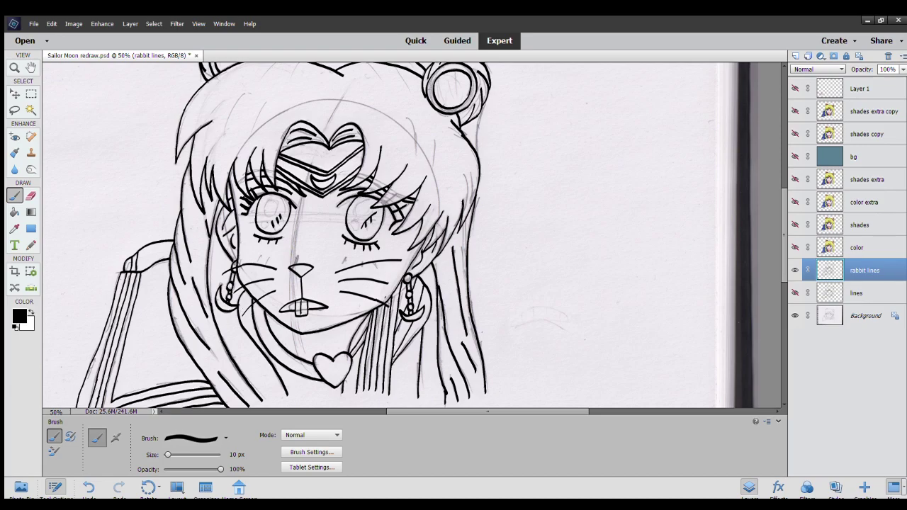
{"action": "key", "text": "ctrl+z"}
{"action": "key", "text": "ctrl+y"}
{"action": "key", "text": "ctrl+z"}
{"action": "key", "text": "ctrl+y"}
Draw a long looping ear outline arching up from the left hair bun.
{"action": "left_click_drag", "start_coordinate": [380, 144], "coordinate": [374, 264]}
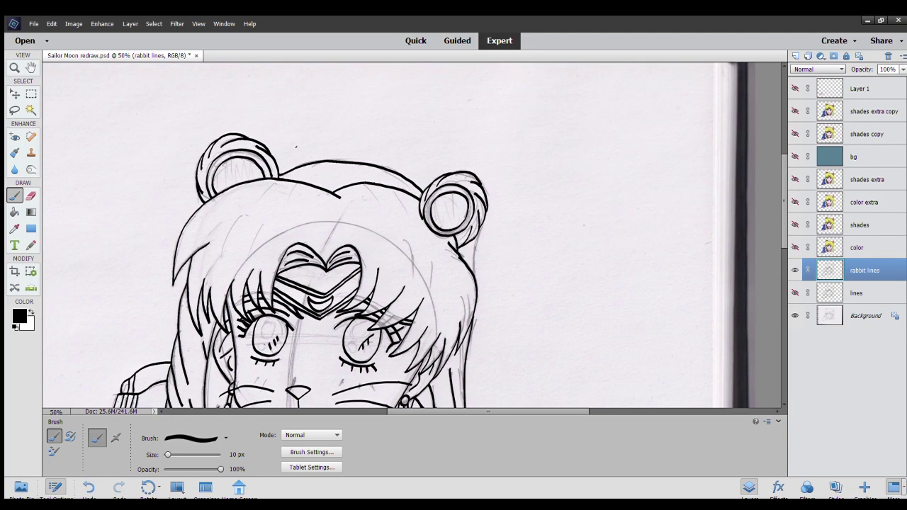
{"action": "mouse_move", "coordinate": [304, 154]}
{"action": "left_mouse_down"}
{"action": "mouse_move", "coordinate": [404, 133]}
{"action": "mouse_move", "coordinate": [304, 81]}
{"action": "mouse_move", "coordinate": [208, 139]}
{"action": "mouse_move", "coordinate": [124, 173]}
{"action": "mouse_move", "coordinate": [83, 234]}
{"action": "mouse_move", "coordinate": [87, 295]}
{"action": "mouse_move", "coordinate": [145, 277]}
{"action": "mouse_move", "coordinate": [176, 212]}
{"action": "mouse_move", "coordinate": [238, 180]}
{"action": "mouse_move", "coordinate": [273, 149]}
{"action": "mouse_move", "coordinate": [159, 218]}
{"action": "mouse_move", "coordinate": [118, 270]}
{"action": "mouse_move", "coordinate": [101, 234]}
{"action": "mouse_move", "coordinate": [157, 179]}
{"action": "left_mouse_up"}
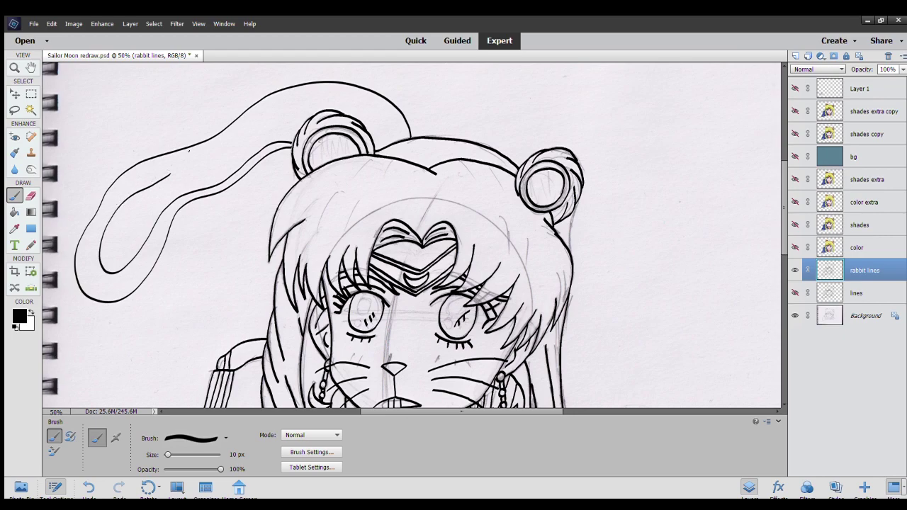
{"action": "key", "text": "ctrl+z"}
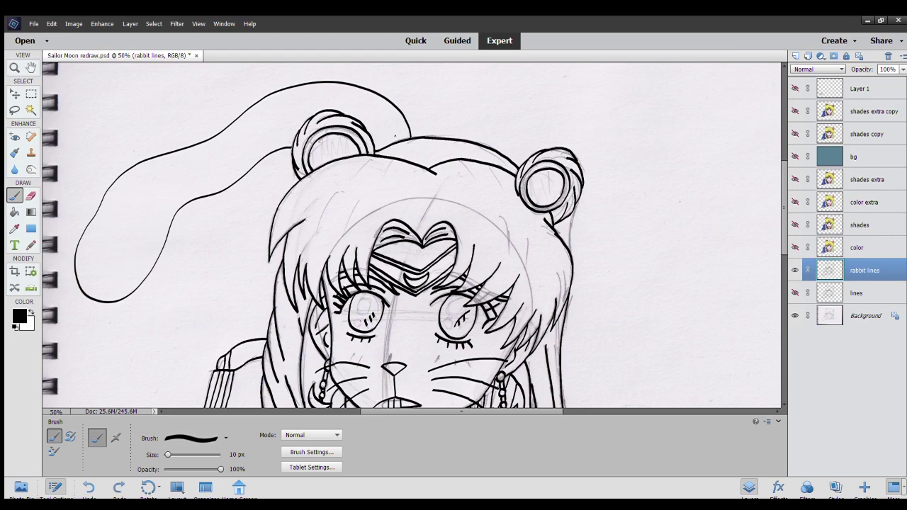
{"action": "mouse_move", "coordinate": [394, 131]}
{"action": "left_mouse_down"}
{"action": "mouse_move", "coordinate": [360, 103]}
{"action": "mouse_move", "coordinate": [302, 95]}
{"action": "mouse_move", "coordinate": [144, 181]}
{"action": "mouse_move", "coordinate": [107, 231]}
{"action": "mouse_move", "coordinate": [103, 270]}
{"action": "mouse_move", "coordinate": [154, 268]}
{"action": "left_mouse_up"}
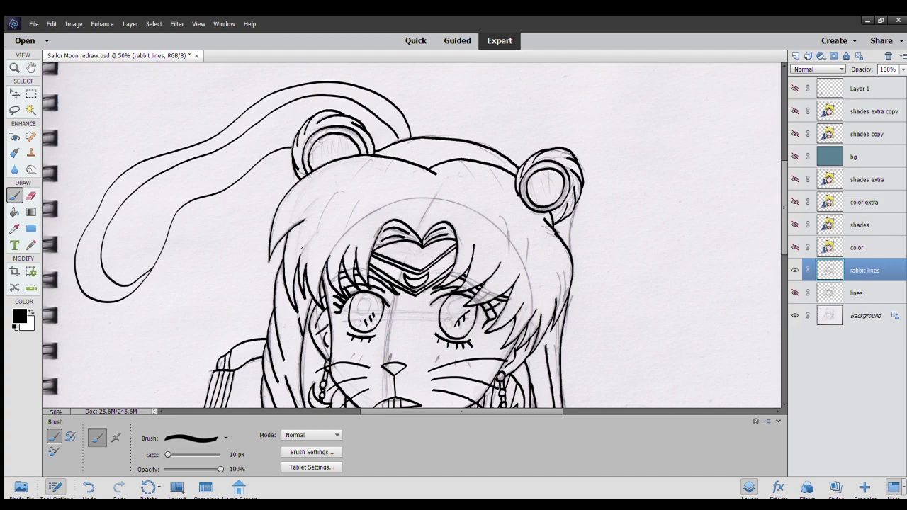
{"action": "left_click_drag", "start_coordinate": [595, 222], "coordinate": [317, 173]}
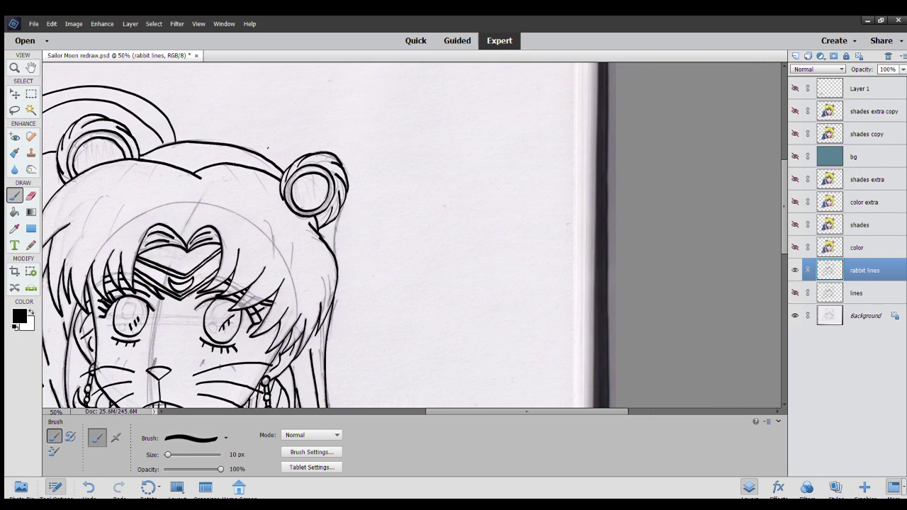
Draw the right ear's outer and inner outlines rising from the right hair bun.
{"action": "mouse_move", "coordinate": [276, 141]}
{"action": "left_mouse_down"}
{"action": "mouse_move", "coordinate": [357, 114]}
{"action": "mouse_move", "coordinate": [437, 153]}
{"action": "mouse_move", "coordinate": [460, 287]}
{"action": "mouse_move", "coordinate": [524, 354]}
{"action": "mouse_move", "coordinate": [491, 398]}
{"action": "mouse_move", "coordinate": [415, 315]}
{"action": "mouse_move", "coordinate": [383, 225]}
{"action": "left_mouse_up"}
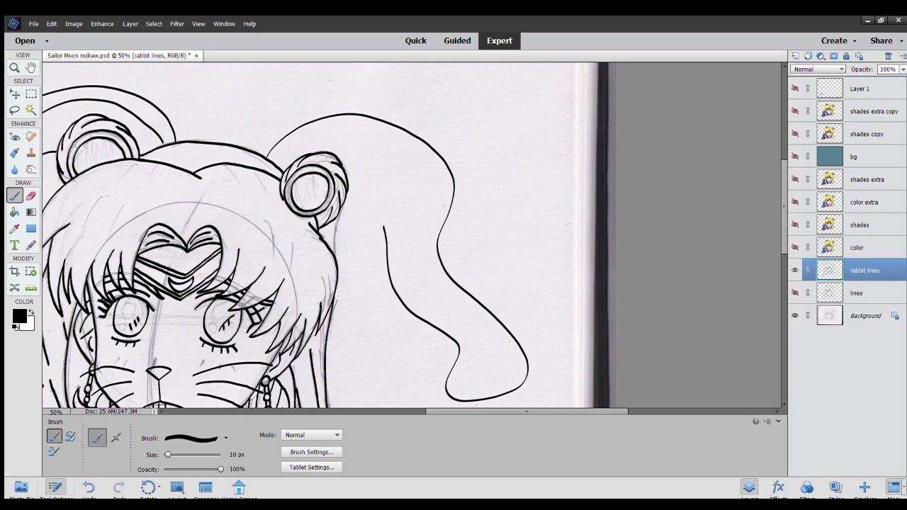
{"action": "key", "text": "ctrl+z"}
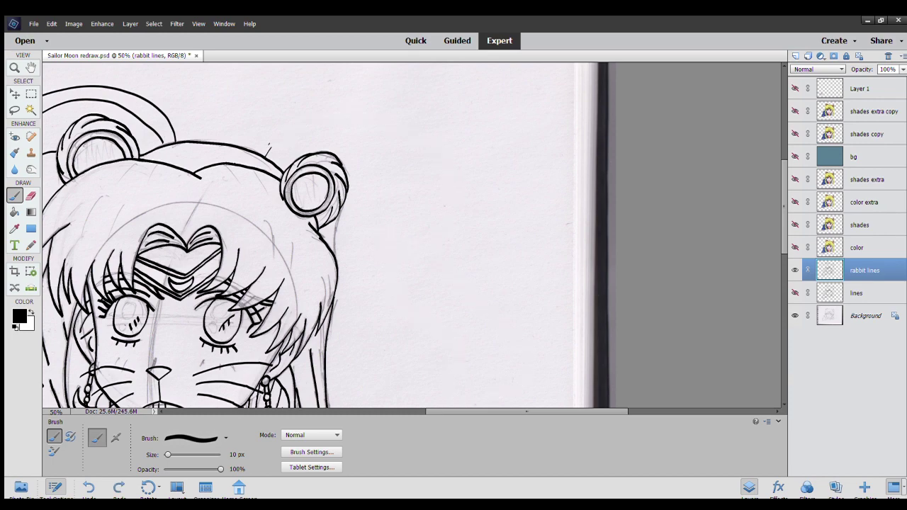
{"action": "mouse_move", "coordinate": [270, 147]}
{"action": "left_mouse_down"}
{"action": "mouse_move", "coordinate": [348, 112]}
{"action": "mouse_move", "coordinate": [451, 141]}
{"action": "mouse_move", "coordinate": [459, 220]}
{"action": "mouse_move", "coordinate": [483, 282]}
{"action": "mouse_move", "coordinate": [530, 342]}
{"action": "mouse_move", "coordinate": [526, 386]}
{"action": "mouse_move", "coordinate": [486, 394]}
{"action": "mouse_move", "coordinate": [404, 275]}
{"action": "mouse_move", "coordinate": [402, 222]}
{"action": "mouse_move", "coordinate": [373, 176]}
{"action": "left_mouse_up"}
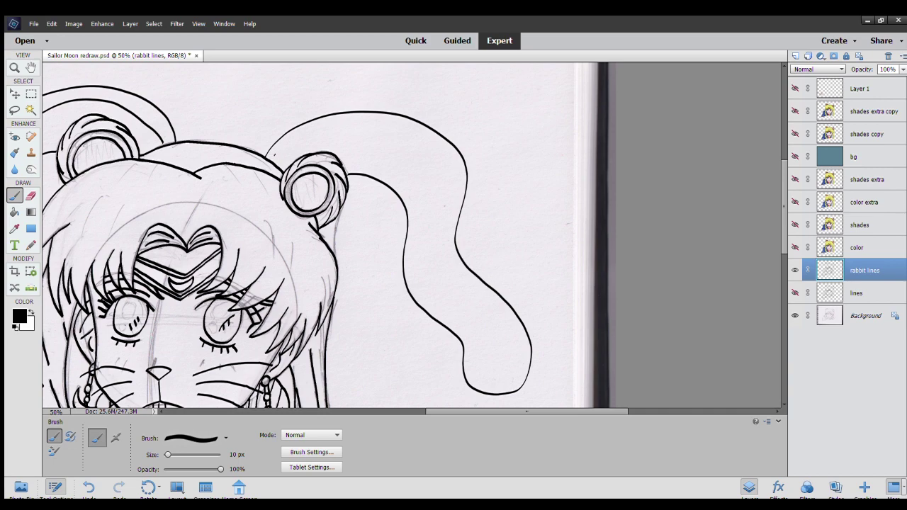
{"action": "mouse_move", "coordinate": [275, 160]}
{"action": "left_mouse_down"}
{"action": "mouse_move", "coordinate": [340, 124]}
{"action": "mouse_move", "coordinate": [415, 143]}
{"action": "mouse_move", "coordinate": [443, 175]}
{"action": "mouse_move", "coordinate": [448, 270]}
{"action": "mouse_move", "coordinate": [493, 313]}
{"action": "mouse_move", "coordinate": [509, 349]}
{"action": "left_mouse_up"}
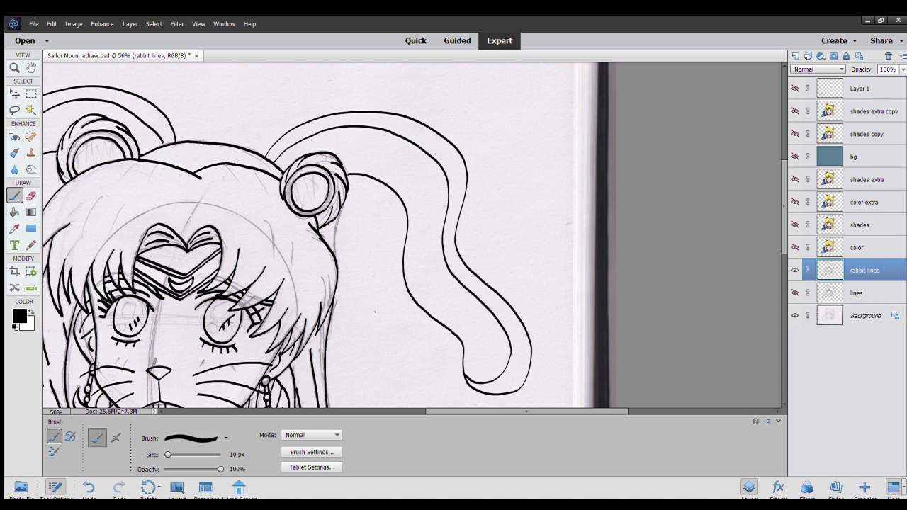
{"action": "left_click_drag", "start_coordinate": [196, 410], "coordinate": [397, 269]}
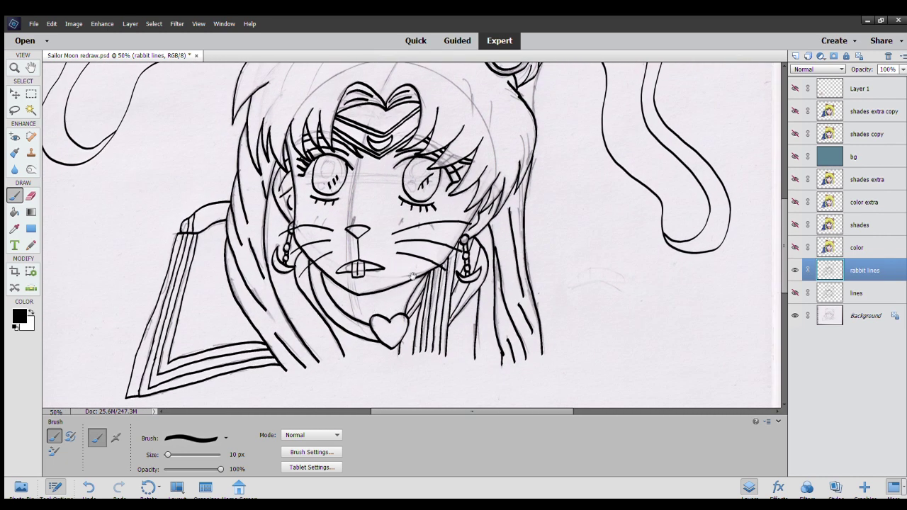
{"action": "left_click_drag", "start_coordinate": [412, 277], "coordinate": [332, 307]}
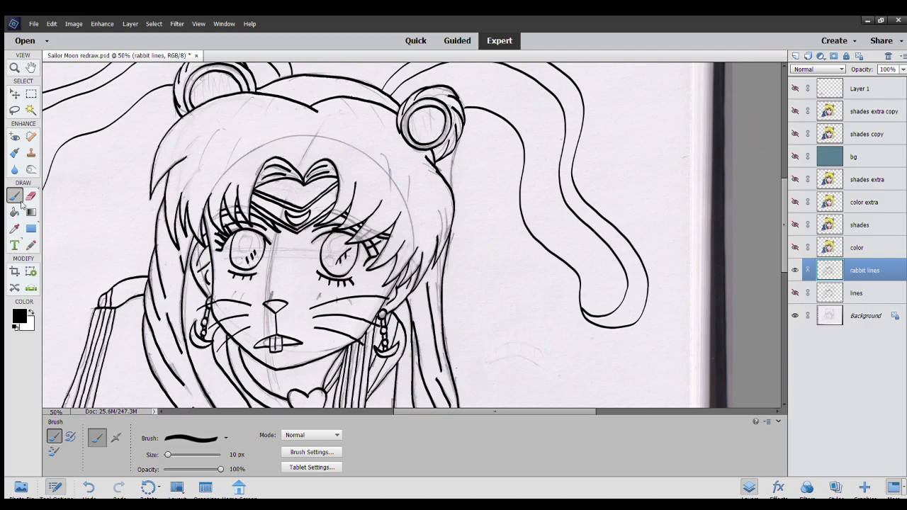
Fill every rabbit line solid black with a non-contiguous Paint Bucket, then zoom out.
{"action": "left_click", "coordinate": [14, 212]}
{"action": "left_click", "coordinate": [230, 446]}
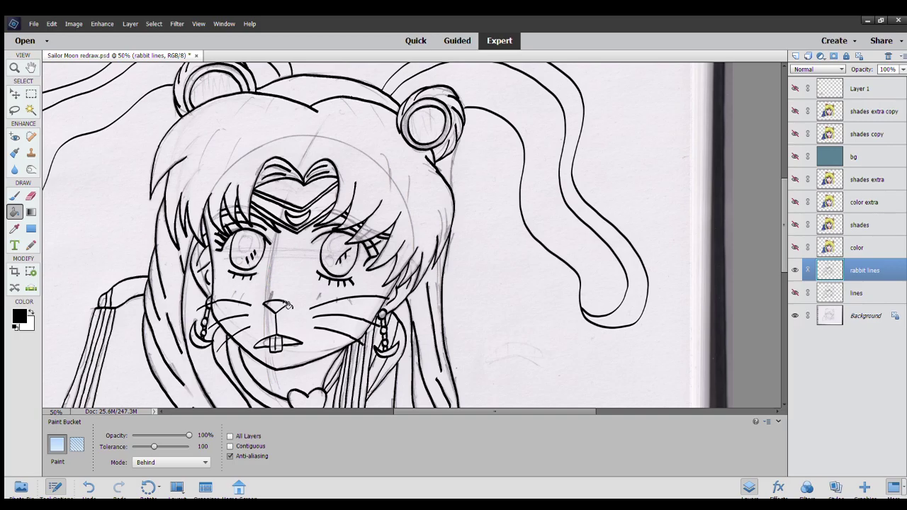
{"action": "left_click", "coordinate": [287, 305]}
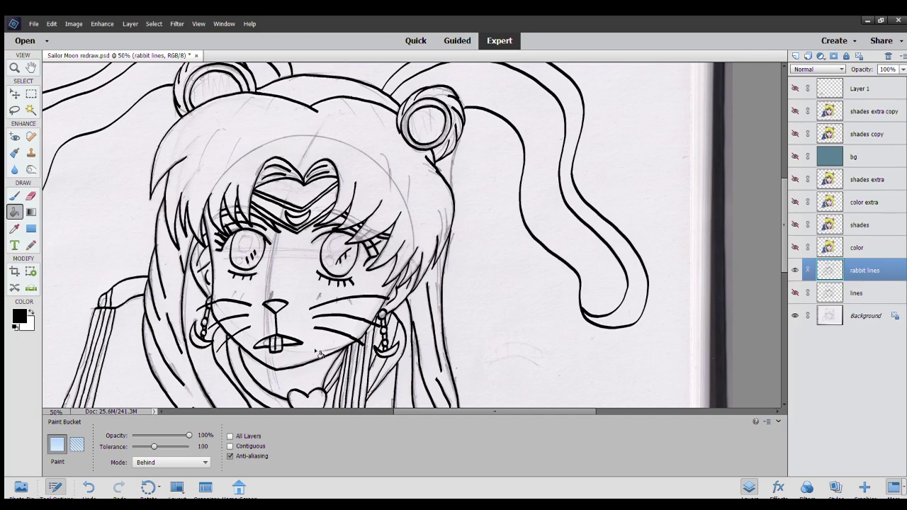
{"action": "scroll", "coordinate": [226, 110], "scroll_direction": "down", "scroll_amount": 3}
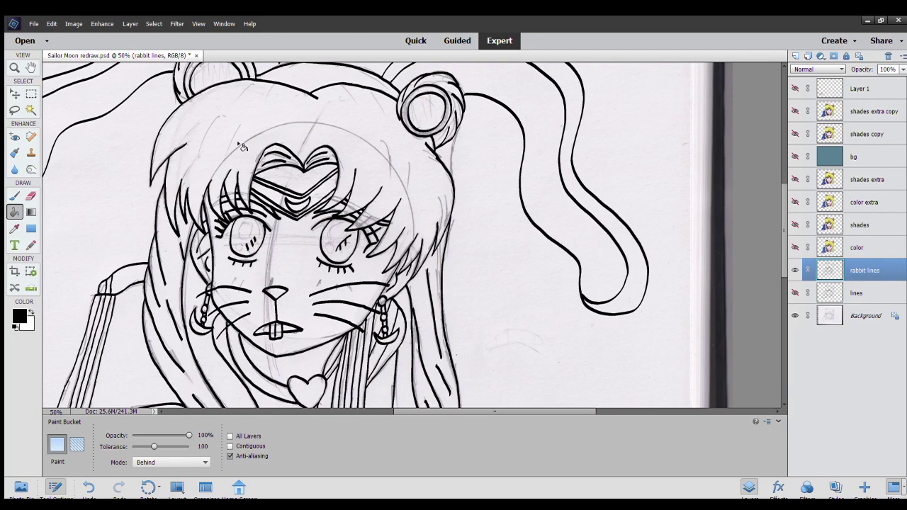
{"action": "scroll", "coordinate": [257, 168], "scroll_direction": "down", "scroll_amount": 1}
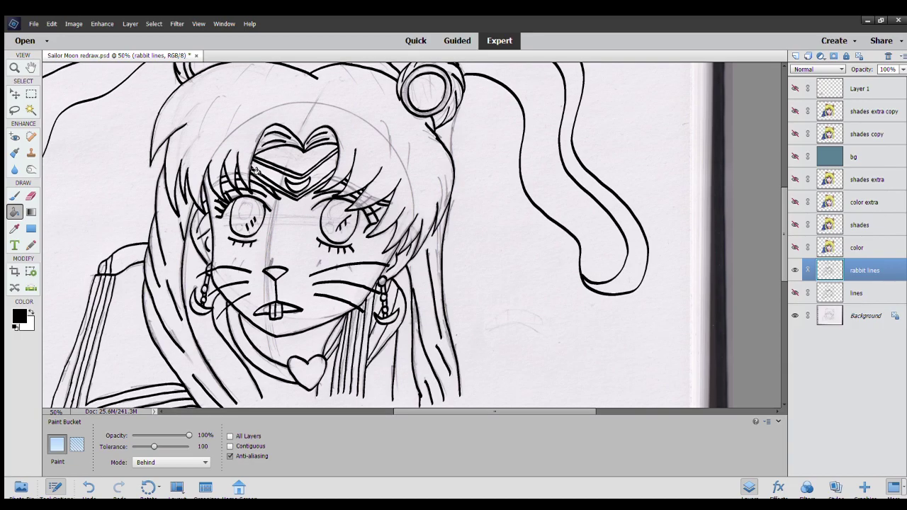
{"action": "key", "text": "ctrl+minus"}
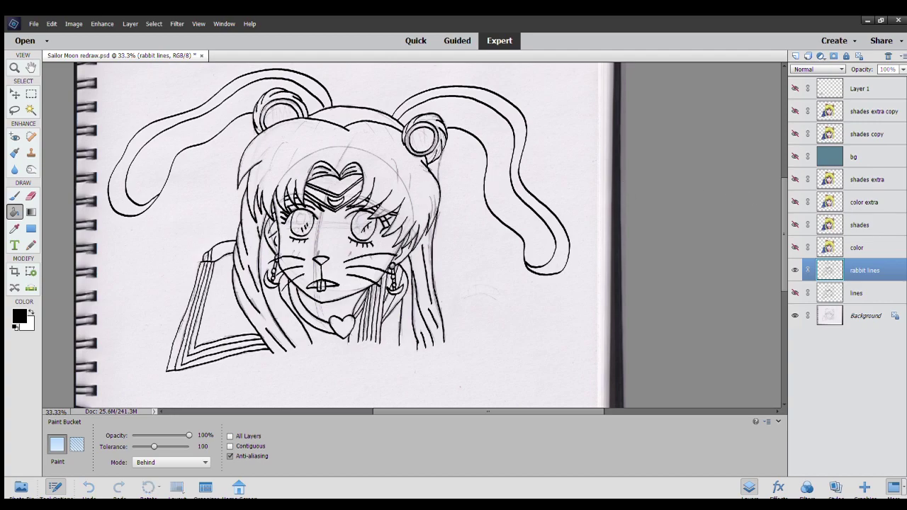
Add a rabbit color layer, reorder the layers, and sample the hair yellow.
{"action": "key", "text": "Return"}
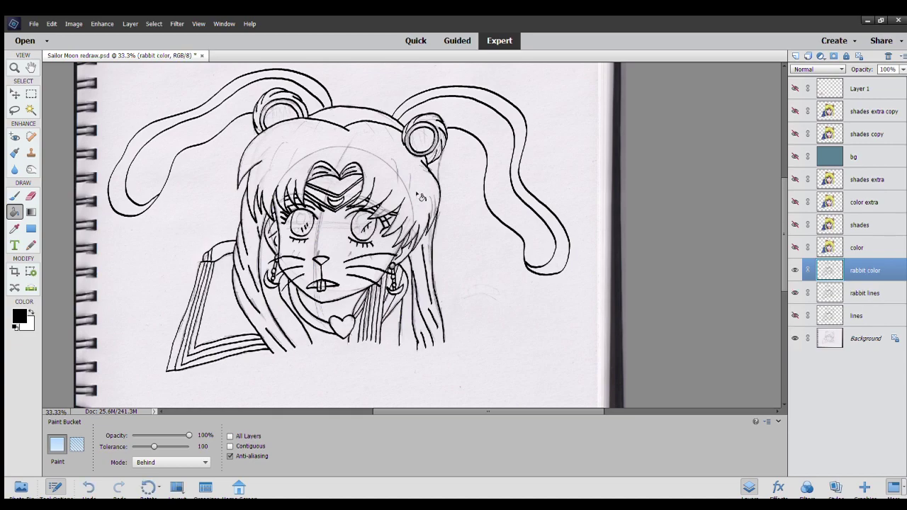
{"action": "left_click", "coordinate": [796, 292]}
{"action": "left_click_drag", "start_coordinate": [859, 247], "coordinate": [863, 275]}
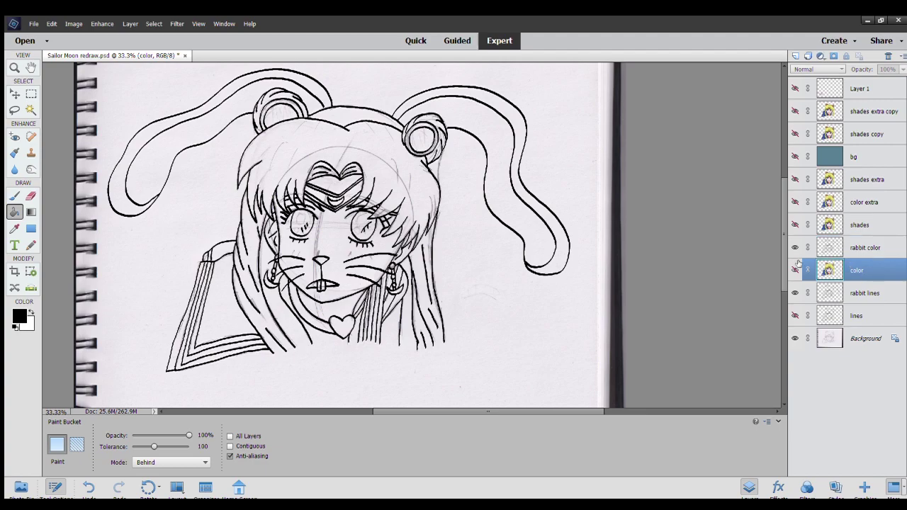
{"action": "left_click", "coordinate": [795, 270]}
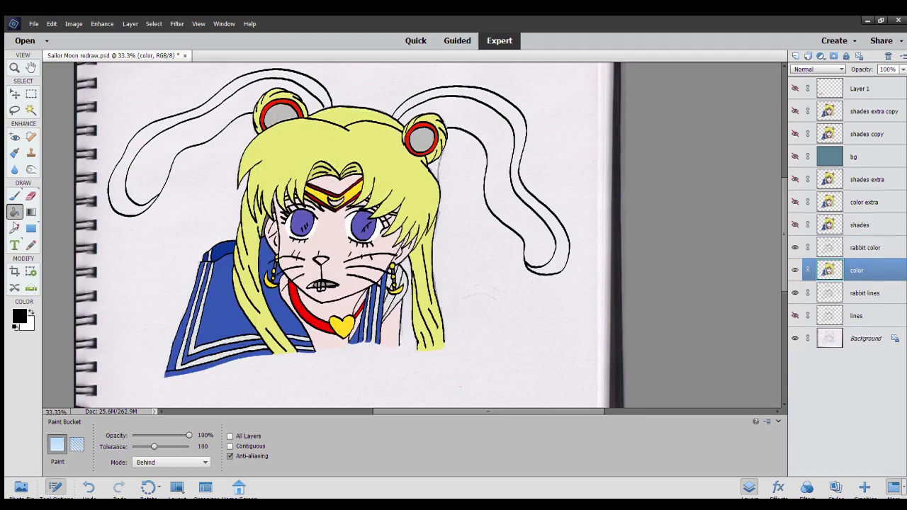
{"action": "left_click", "coordinate": [14, 228]}
{"action": "left_click", "coordinate": [288, 159]}
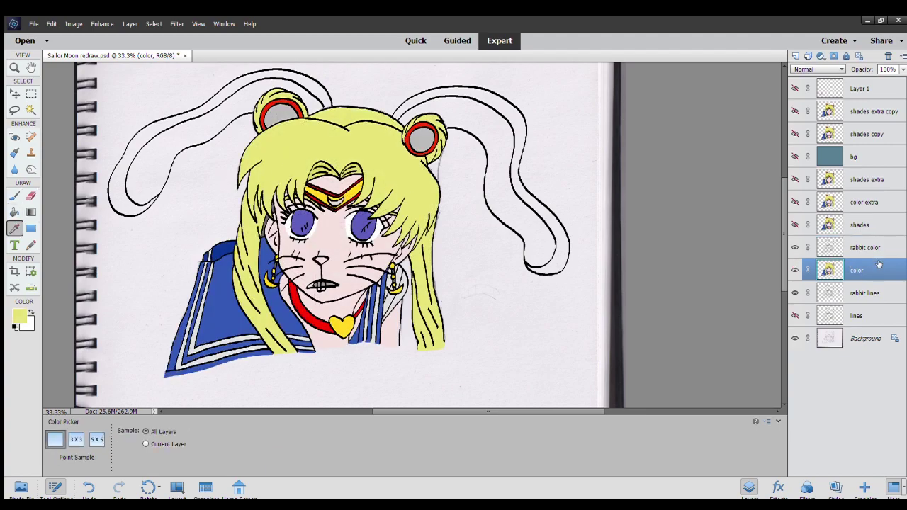
{"action": "left_click", "coordinate": [795, 270]}
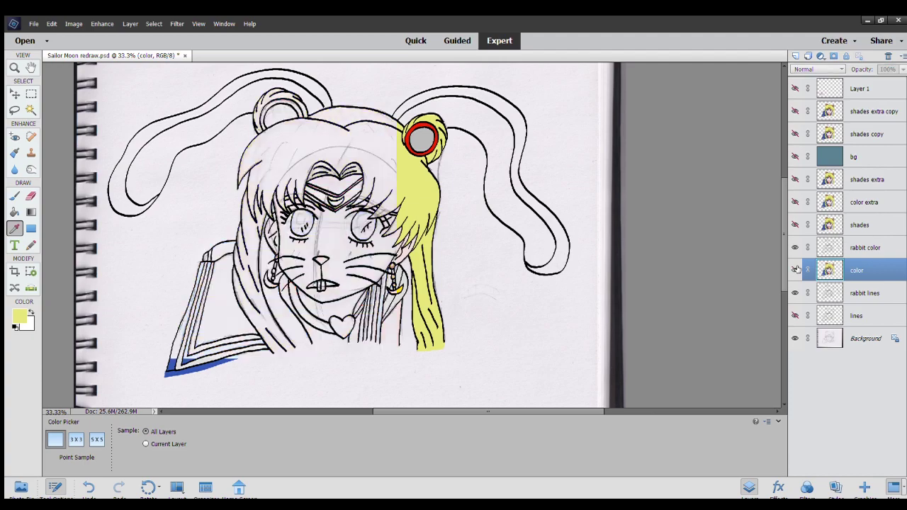
{"action": "left_click", "coordinate": [882, 249]}
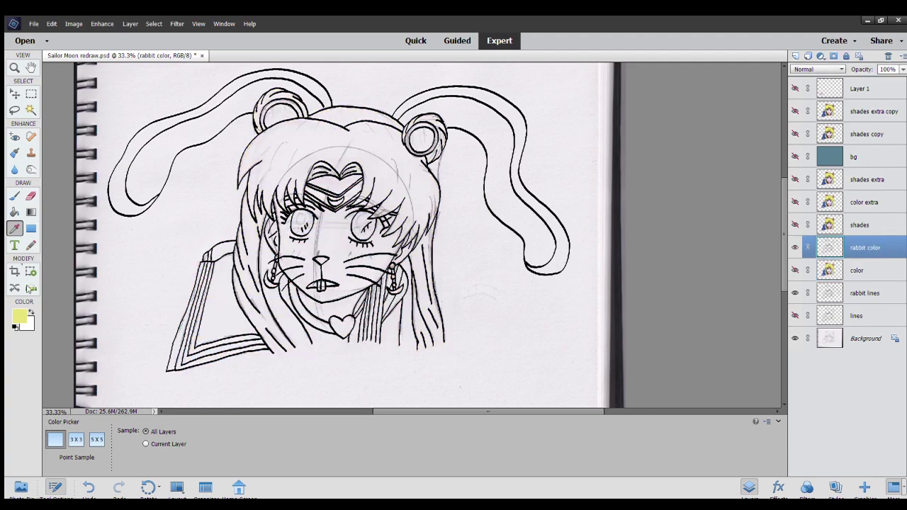
{"action": "left_click", "coordinate": [30, 312]}
{"action": "mouse_move", "coordinate": [251, 261]}
{"action": "left_mouse_down"}
{"action": "mouse_move", "coordinate": [210, 313]}
{"action": "mouse_move", "coordinate": [380, 195]}
{"action": "left_mouse_up"}
Fill the rabbit's top hair yellow with a contiguous Paint Bucket fill.
{"action": "left_click", "coordinate": [14, 195]}
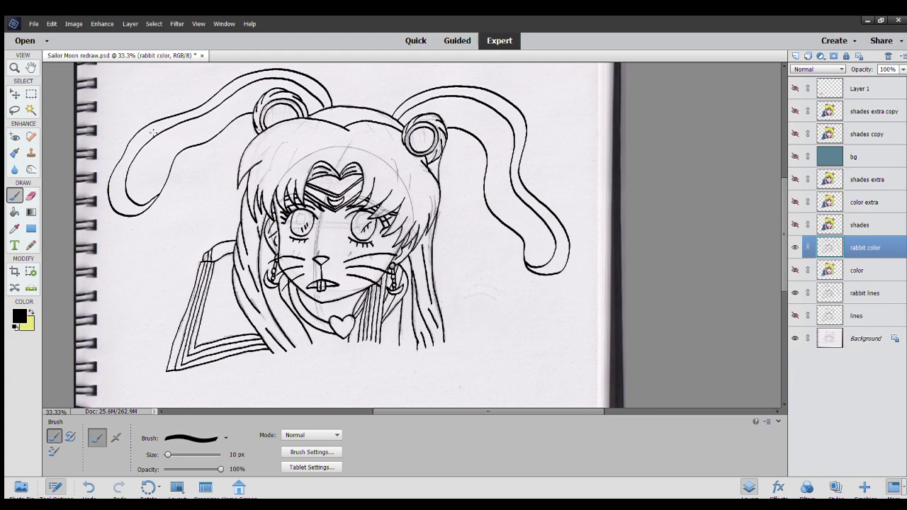
{"action": "left_click", "coordinate": [16, 213]}
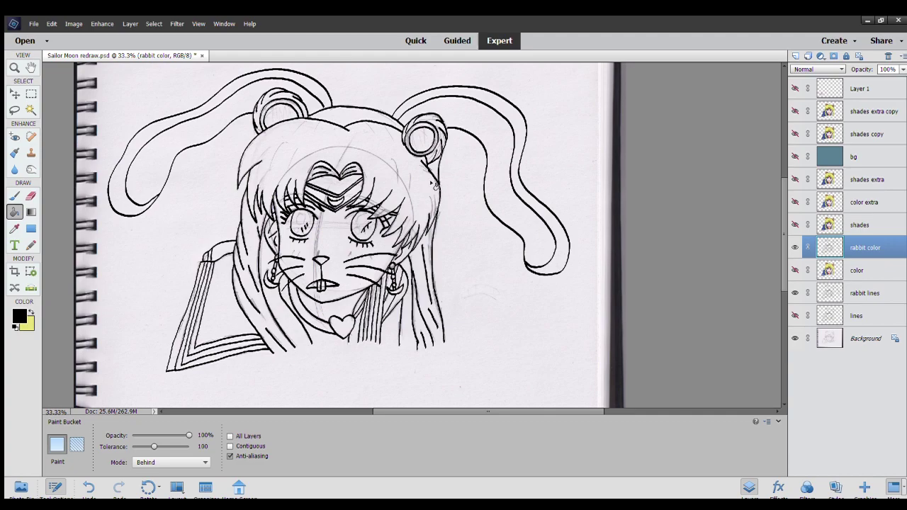
{"action": "left_click", "coordinate": [31, 313]}
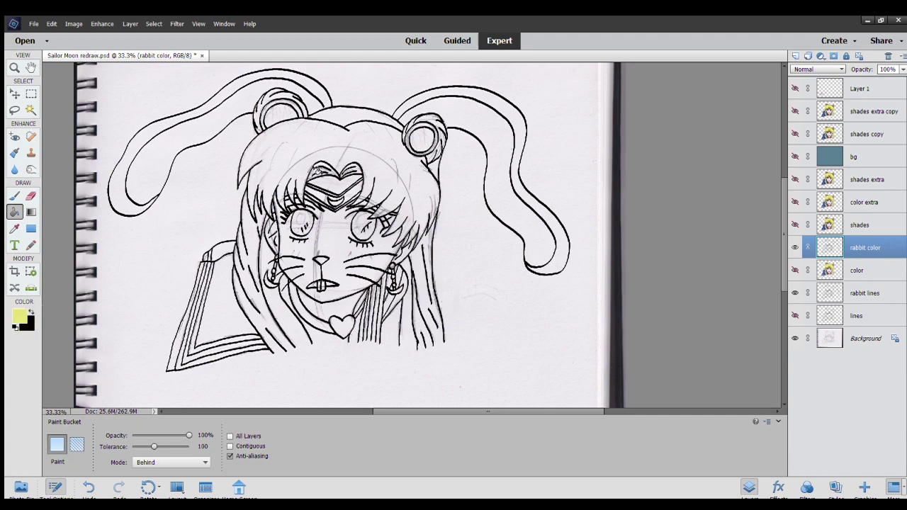
{"action": "left_click", "coordinate": [313, 153]}
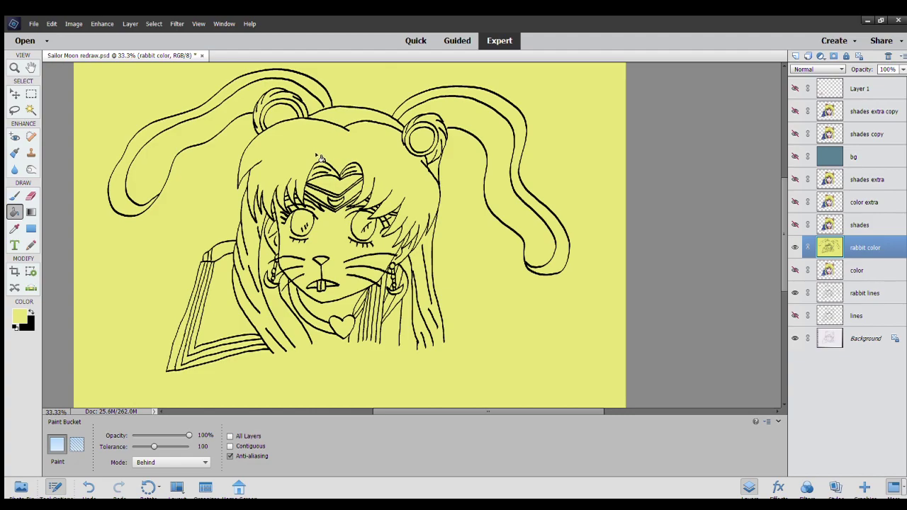
{"action": "key", "text": "ctrl+z"}
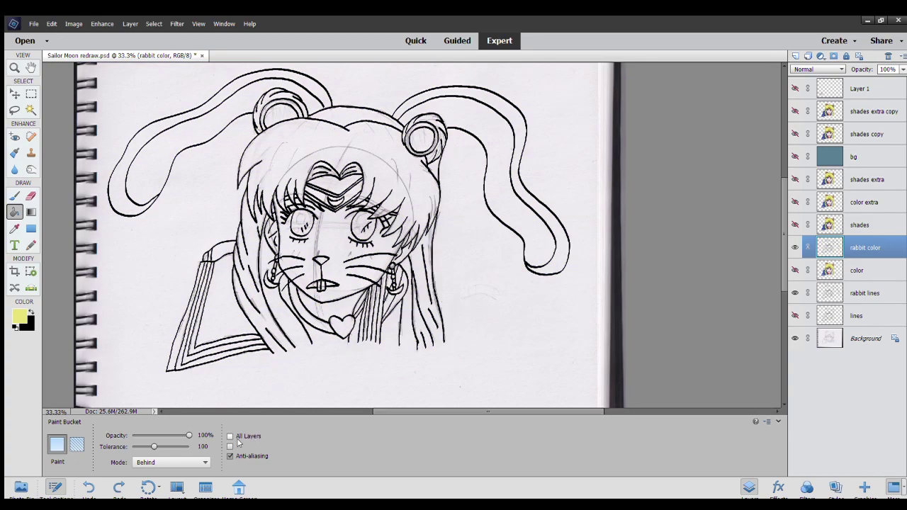
{"action": "left_click", "coordinate": [229, 446]}
{"action": "left_click", "coordinate": [356, 151]}
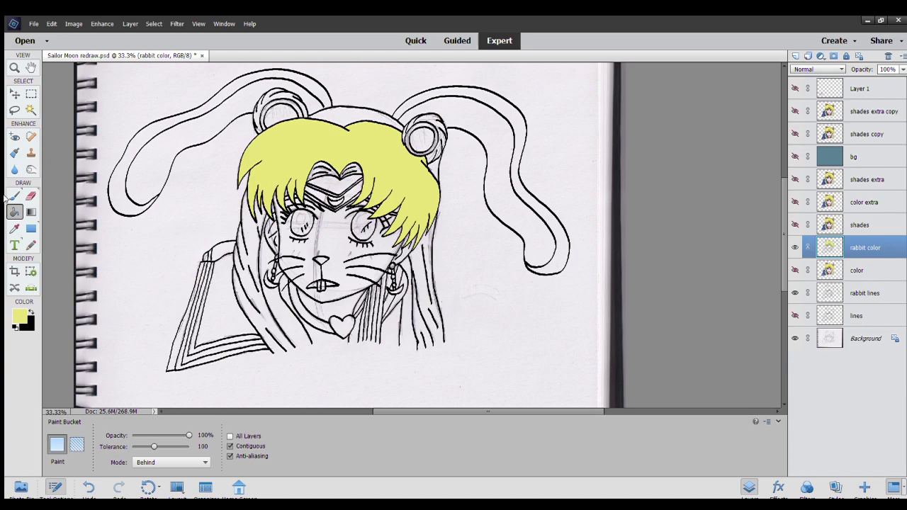
Fill the left and right hair strands and the top of the head yellow.
{"action": "left_click", "coordinate": [13, 196]}
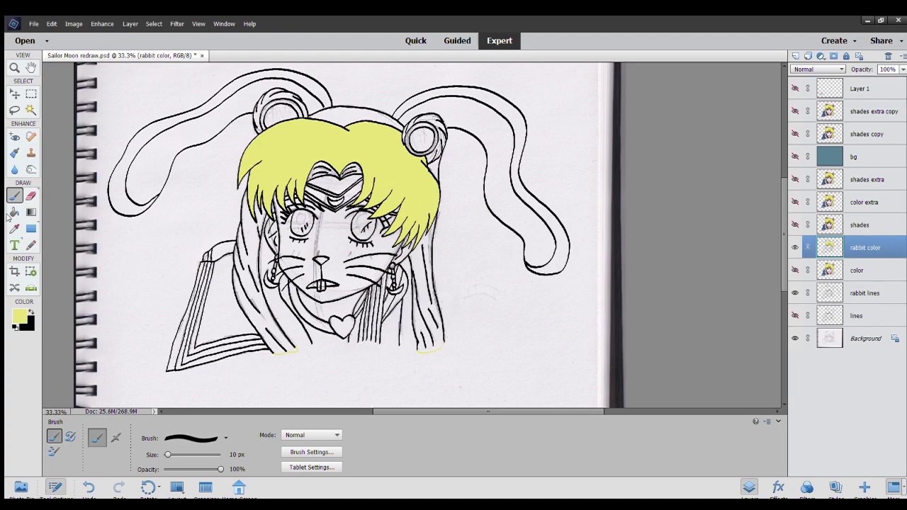
{"action": "left_click", "coordinate": [14, 212]}
{"action": "left_click", "coordinate": [260, 319]}
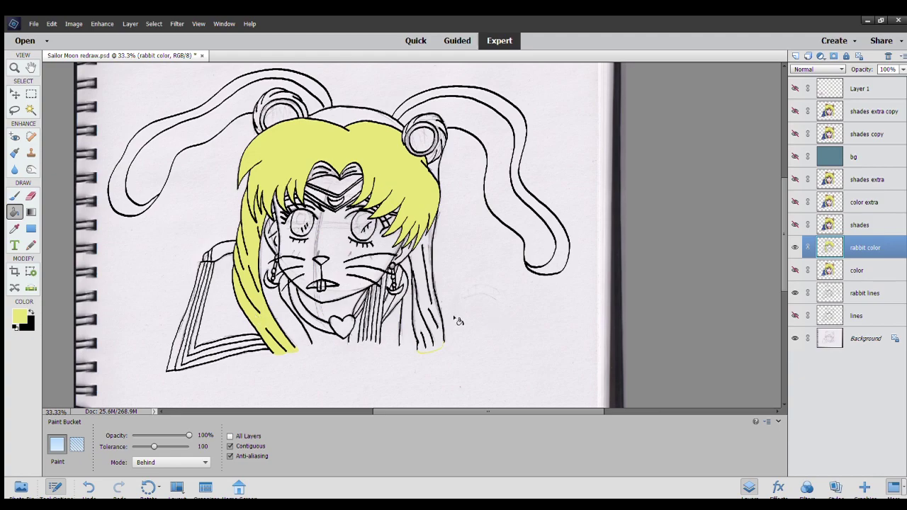
{"action": "left_click", "coordinate": [425, 302]}
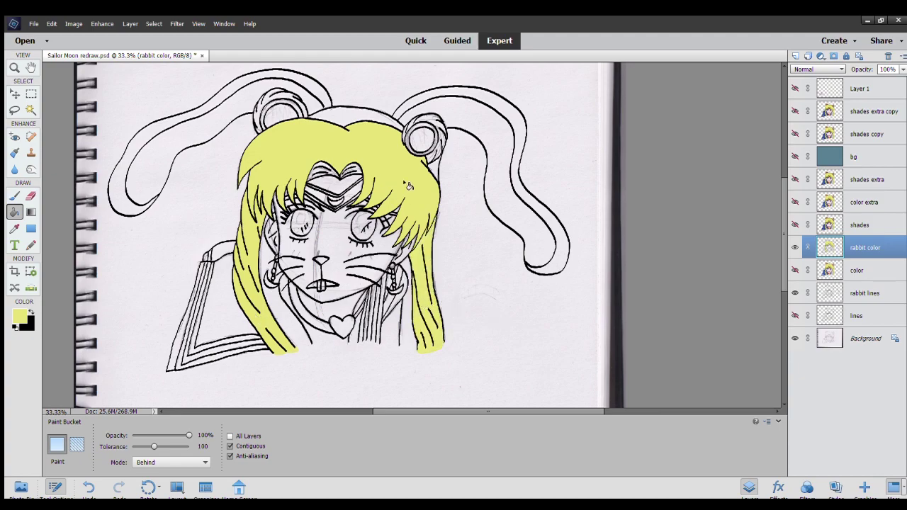
{"action": "left_click", "coordinate": [366, 117]}
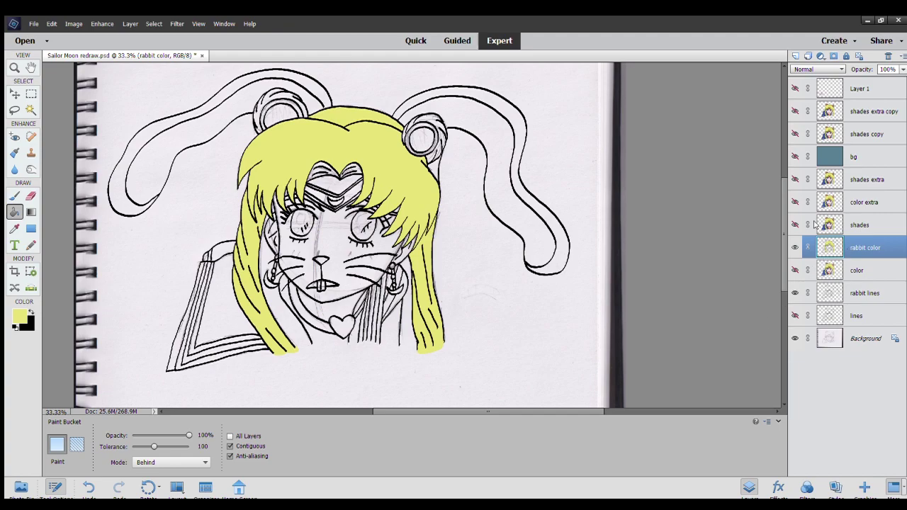
Delete the rabbit color layer, then pick the Eraser on rabbit lines with black as the colour.
{"action": "key", "text": "Delete"}
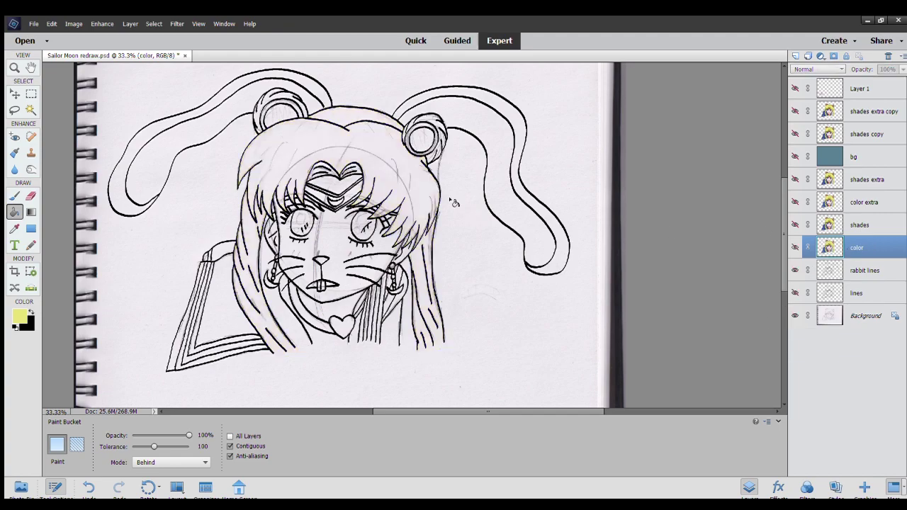
{"action": "left_click", "coordinate": [854, 275]}
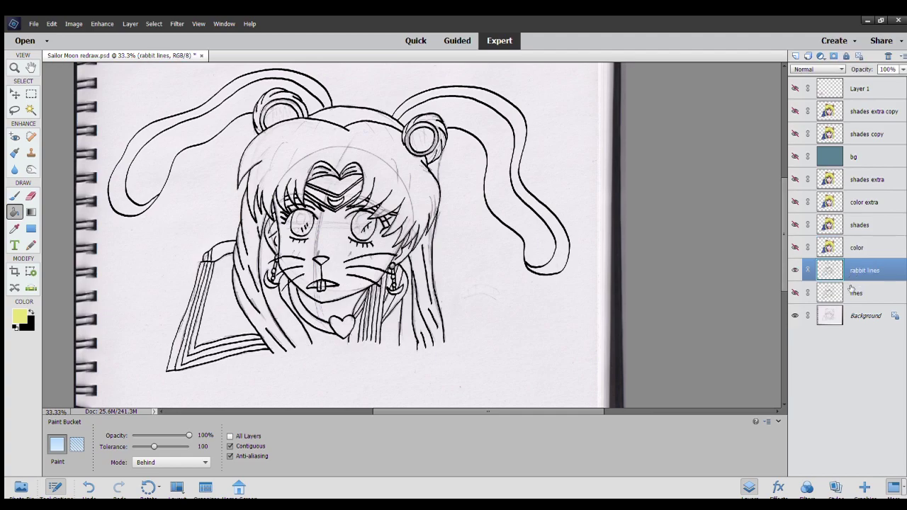
{"action": "left_click", "coordinate": [14, 196]}
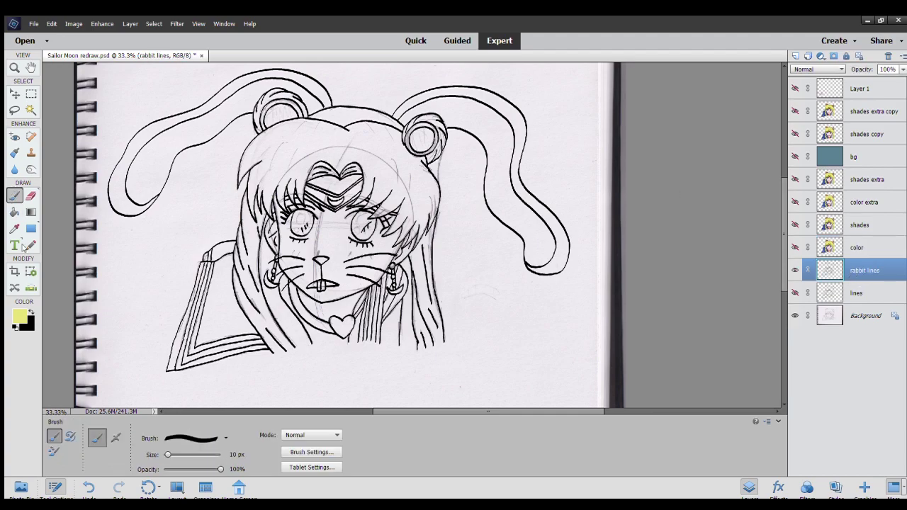
{"action": "left_click", "coordinate": [29, 312]}
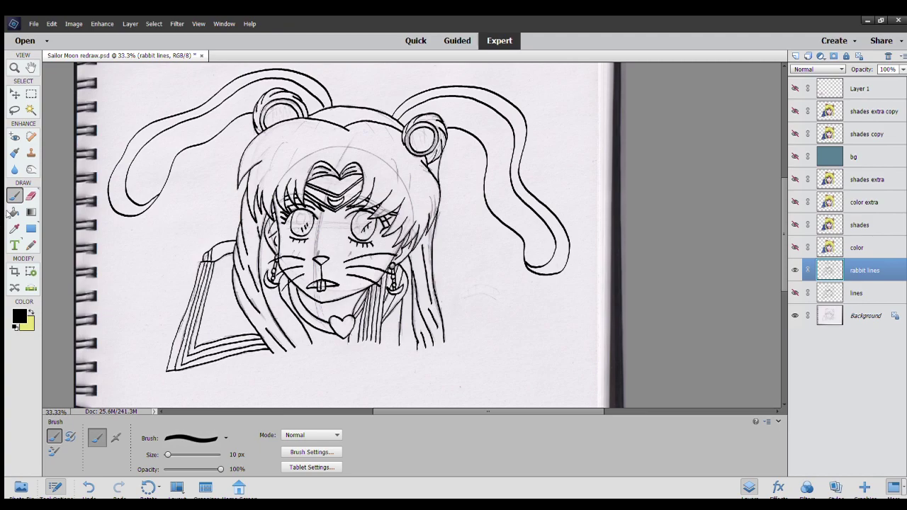
{"action": "left_click", "coordinate": [14, 212]}
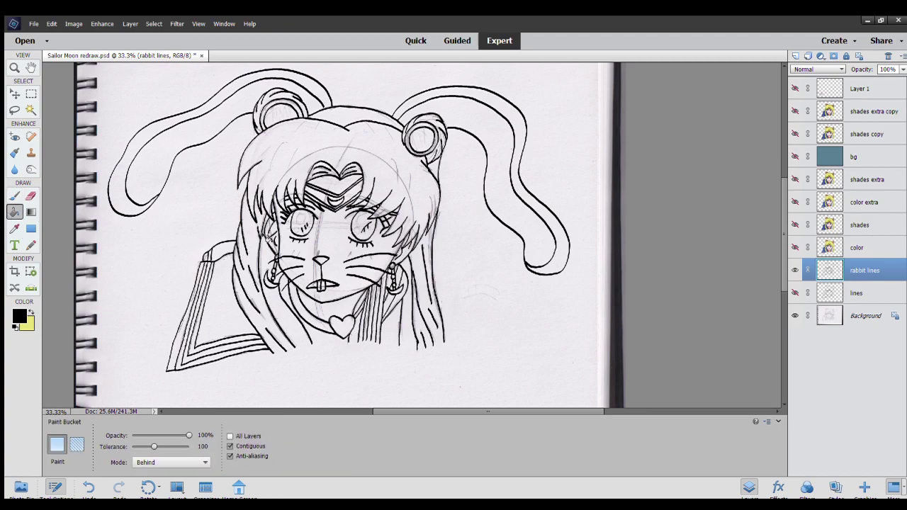
{"action": "left_click", "coordinate": [30, 196]}
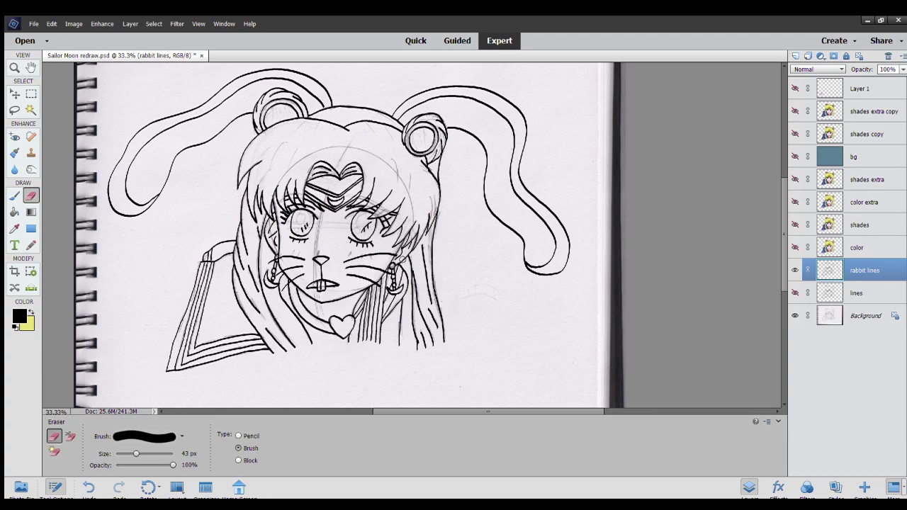
At 66.7% zoom, erase the cheek marks and both earrings with a 17 px eraser.
{"action": "left_click_drag", "start_coordinate": [271, 241], "coordinate": [268, 237]}
{"action": "key", "text": "ctrl+equal"}
{"action": "key", "text": "ctrl+equal"}
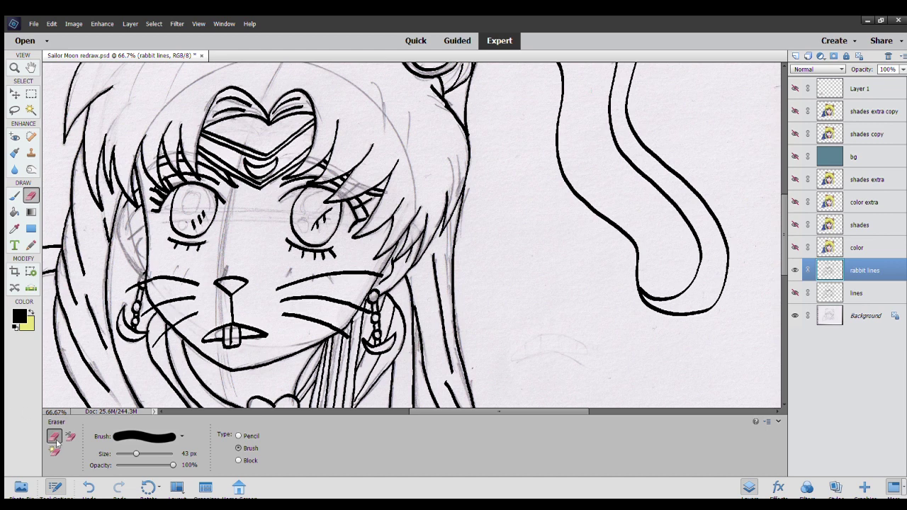
{"action": "left_click", "coordinate": [124, 453]}
{"action": "mouse_move", "coordinate": [125, 312]}
{"action": "left_mouse_down"}
{"action": "mouse_move", "coordinate": [118, 330]}
{"action": "mouse_move", "coordinate": [142, 335]}
{"action": "mouse_move", "coordinate": [126, 324]}
{"action": "mouse_move", "coordinate": [141, 289]}
{"action": "left_mouse_up"}
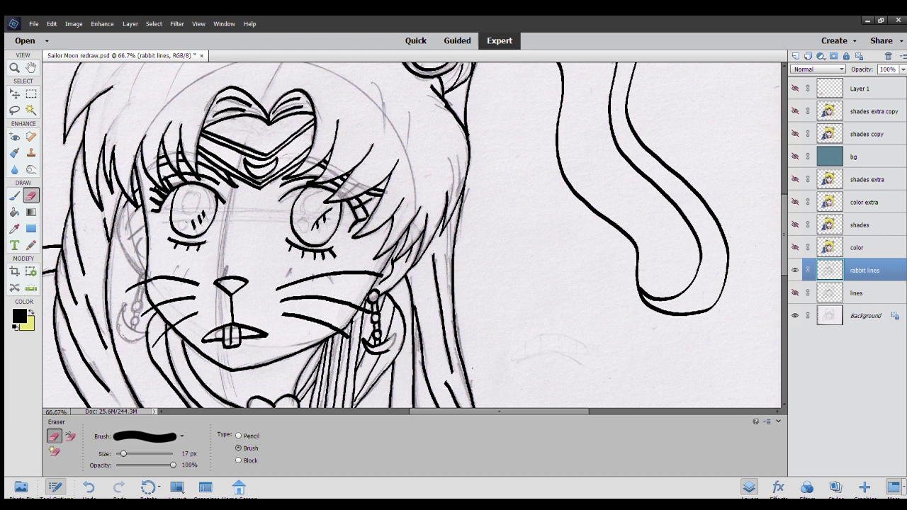
{"action": "mouse_move", "coordinate": [388, 336]}
{"action": "left_mouse_down"}
{"action": "mouse_move", "coordinate": [375, 354]}
{"action": "mouse_move", "coordinate": [364, 346]}
{"action": "mouse_move", "coordinate": [379, 335]}
{"action": "mouse_move", "coordinate": [372, 290]}
{"action": "mouse_move", "coordinate": [372, 350]}
{"action": "mouse_move", "coordinate": [393, 339]}
{"action": "left_mouse_up"}
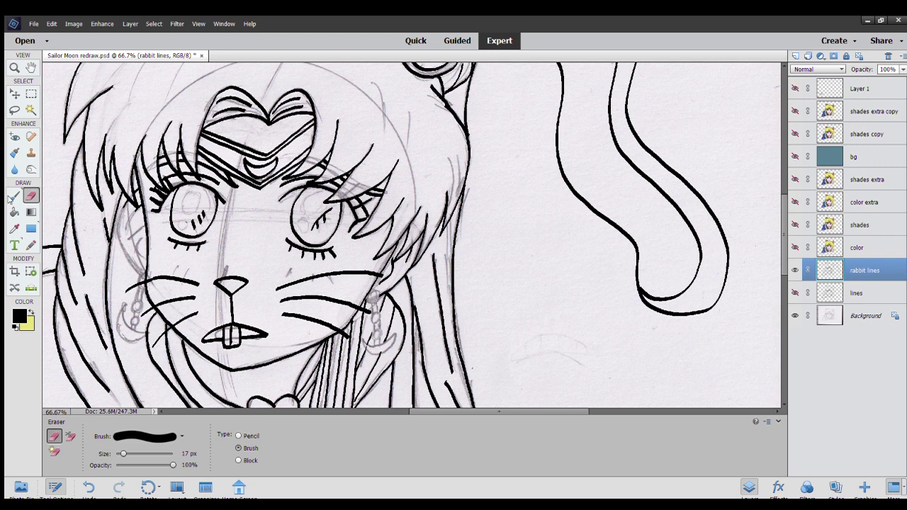
{"action": "left_click", "coordinate": [13, 198]}
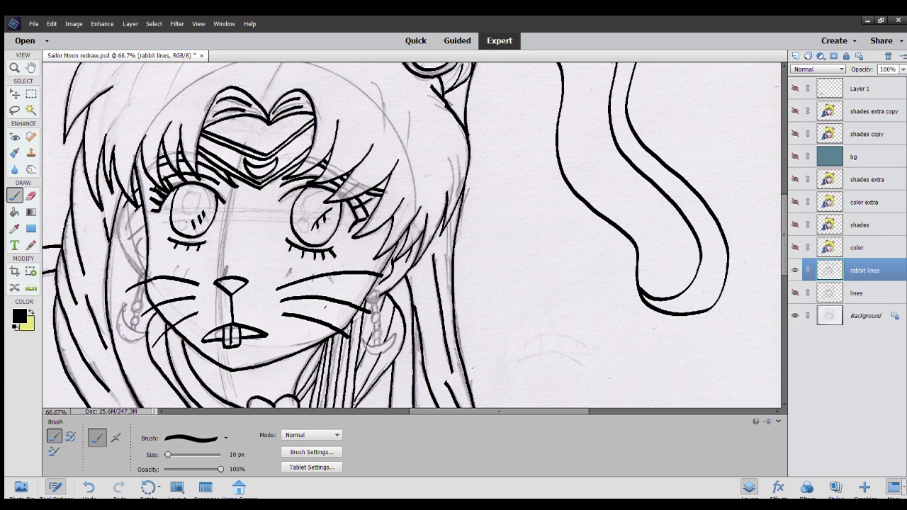
Add a short stroke on the earring chain and erase the stray hair line by the left eye.
{"action": "left_click", "coordinate": [30, 197]}
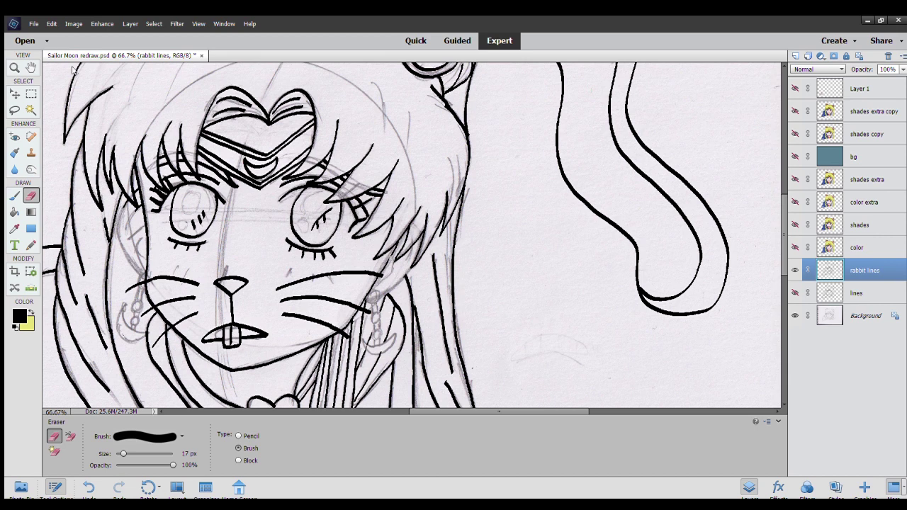
{"action": "left_click", "coordinate": [14, 196]}
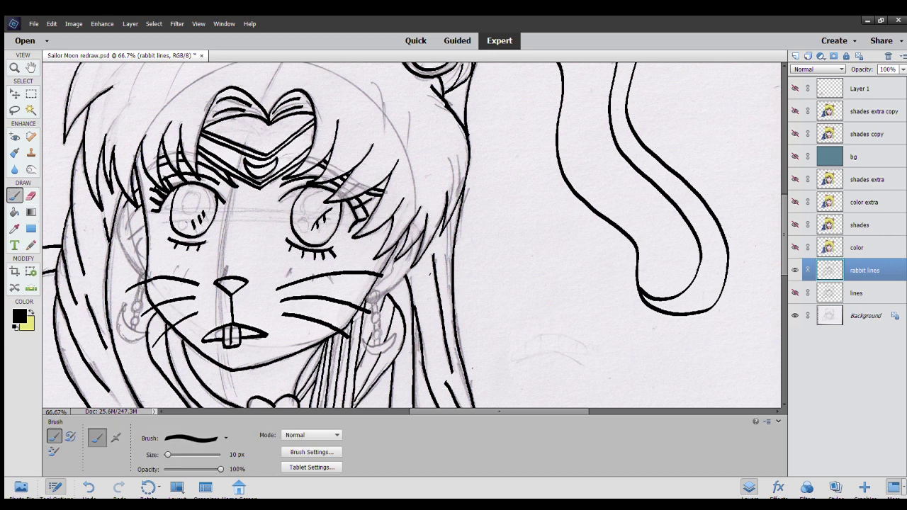
{"action": "mouse_move", "coordinate": [454, 315]}
{"action": "left_mouse_down"}
{"action": "mouse_move", "coordinate": [399, 268]}
{"action": "mouse_move", "coordinate": [402, 289]}
{"action": "left_mouse_up"}
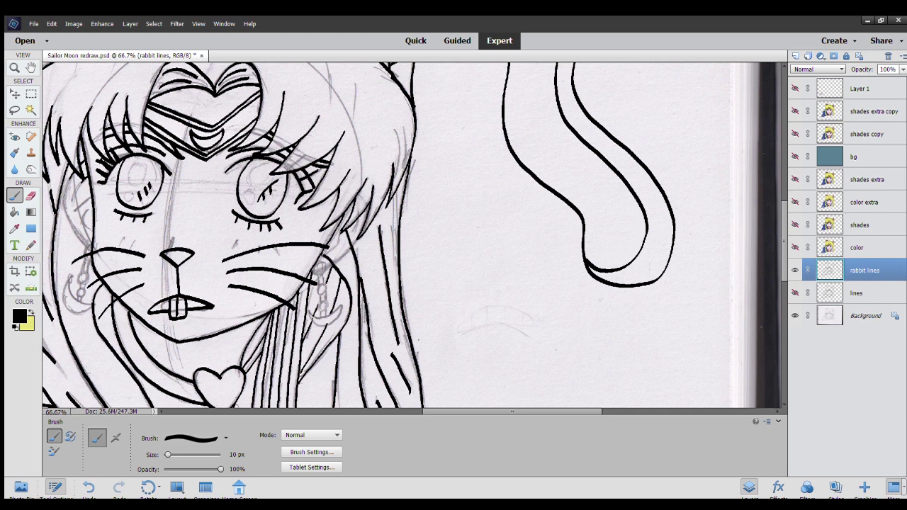
{"action": "left_click_drag", "start_coordinate": [318, 293], "coordinate": [319, 305]}
{"action": "left_click_drag", "start_coordinate": [333, 319], "coordinate": [358, 263]}
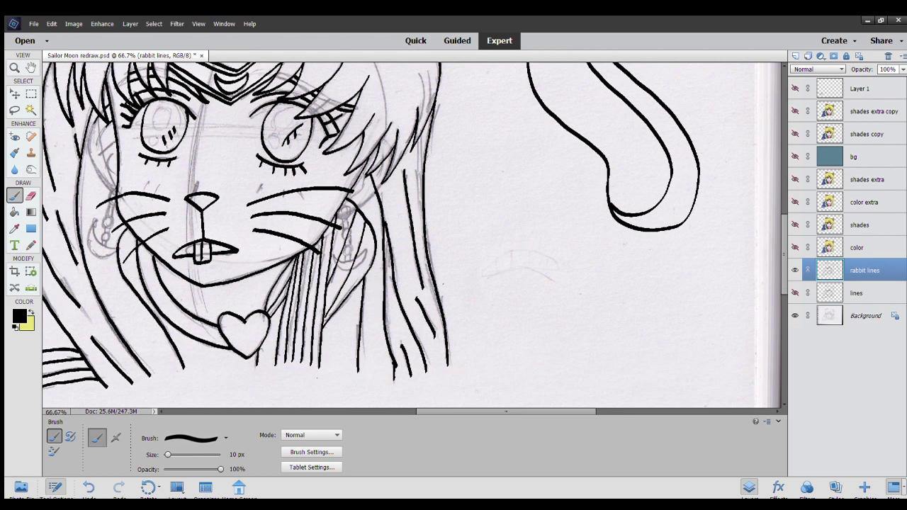
{"action": "left_click_drag", "start_coordinate": [334, 302], "coordinate": [373, 341]}
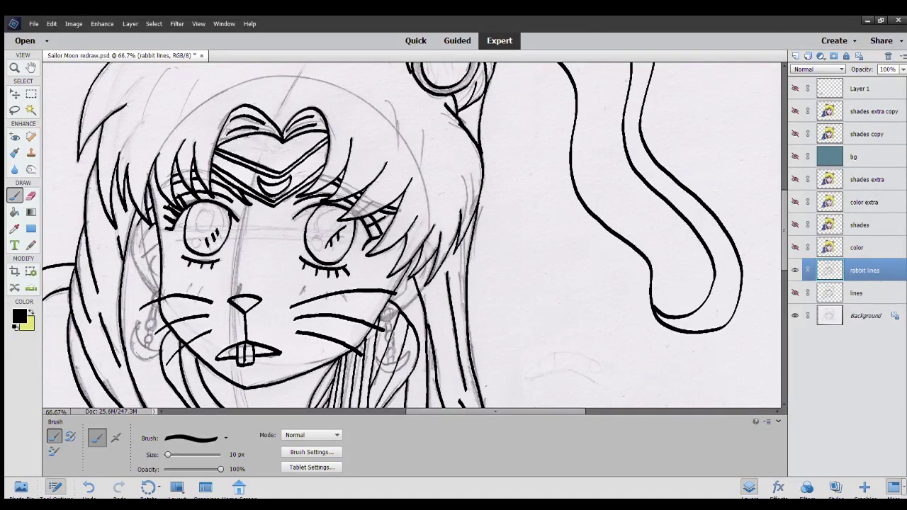
{"action": "left_click_drag", "start_coordinate": [342, 308], "coordinate": [381, 283]}
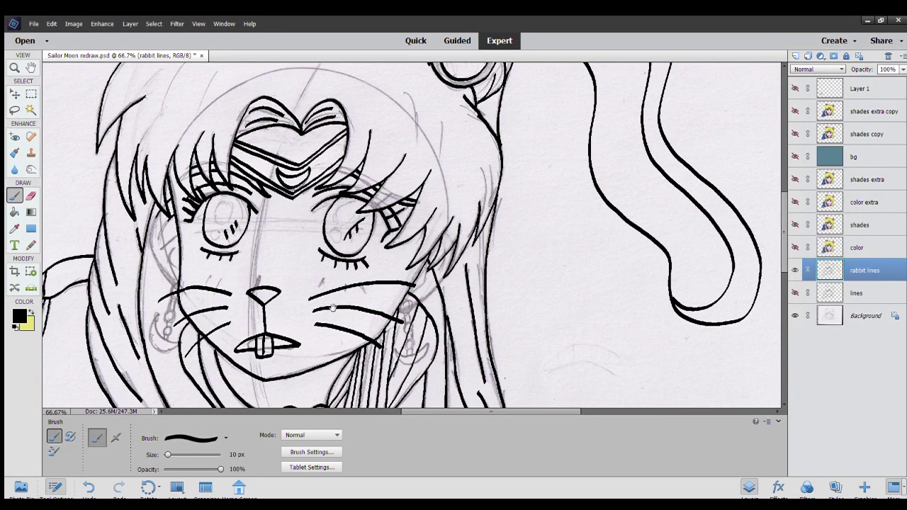
{"action": "left_click_drag", "start_coordinate": [301, 295], "coordinate": [359, 350]}
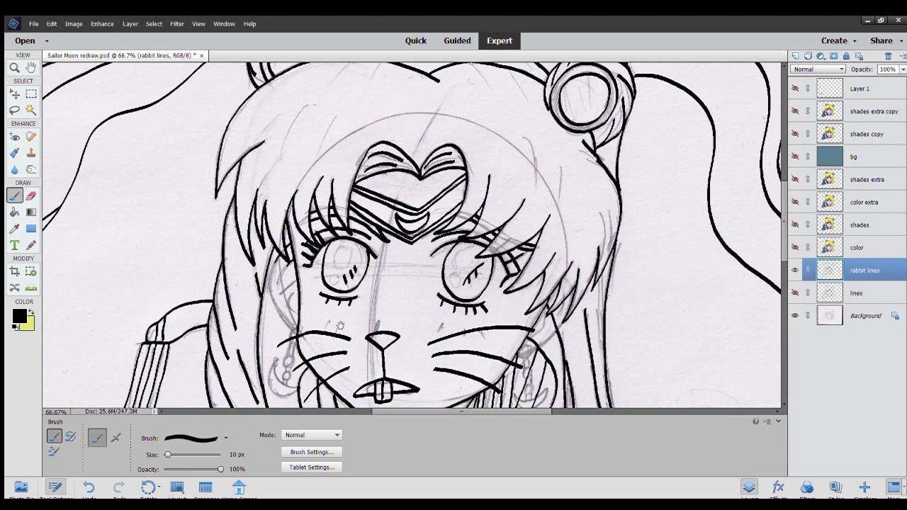
{"action": "left_click_drag", "start_coordinate": [338, 282], "coordinate": [330, 322]}
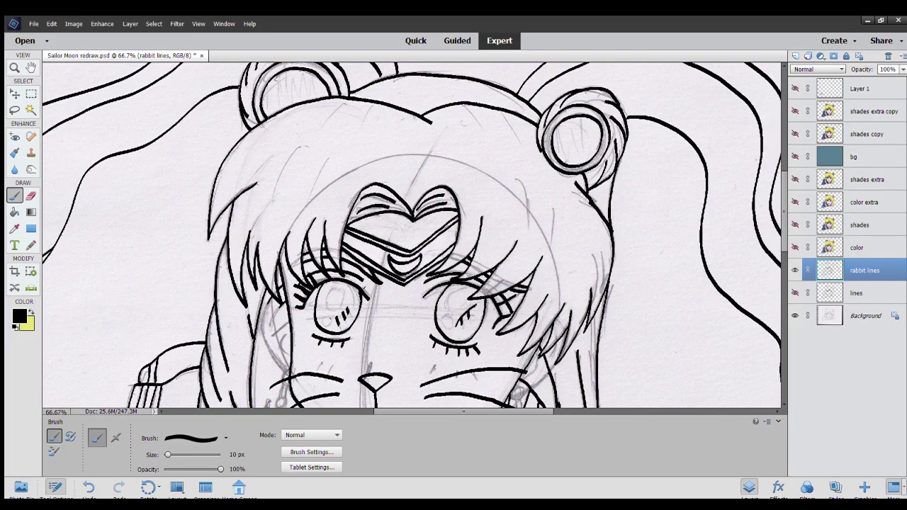
{"action": "left_click", "coordinate": [30, 196]}
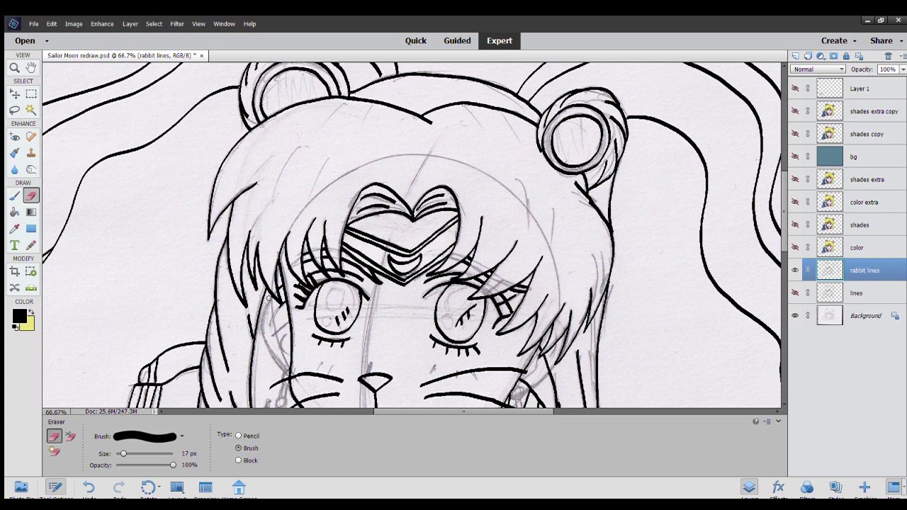
{"action": "left_click_drag", "start_coordinate": [280, 298], "coordinate": [282, 304]}
{"action": "left_click", "coordinate": [15, 197]}
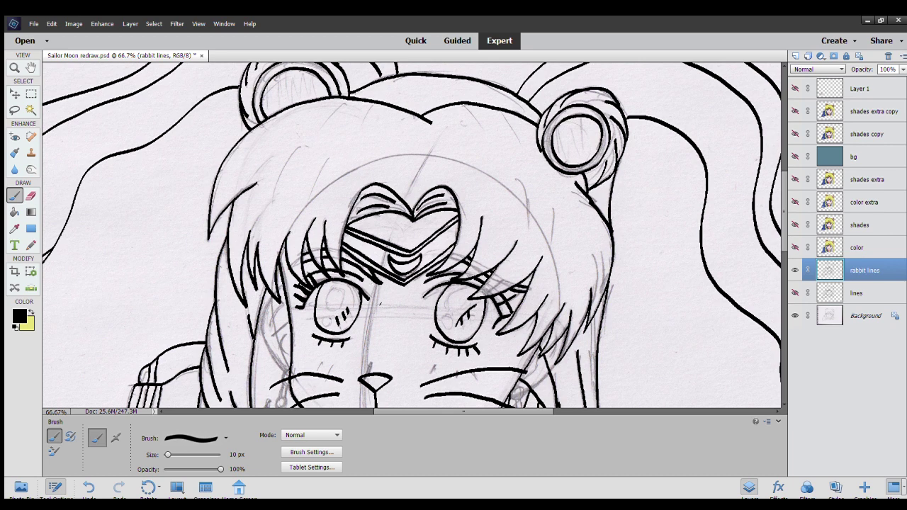
Pan around to review the mouth, heart pendant, hair buns and both rabbit ears.
{"action": "left_click_drag", "start_coordinate": [338, 345], "coordinate": [343, 260]}
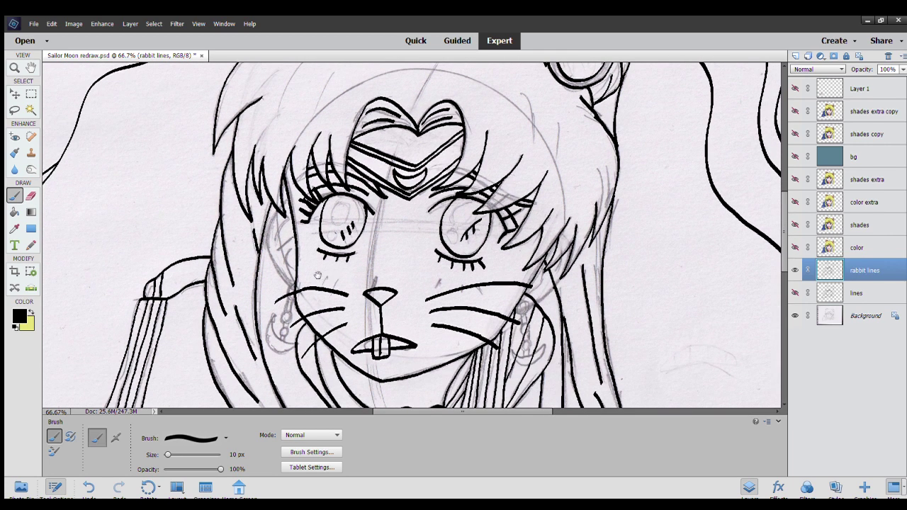
{"action": "mouse_move", "coordinate": [321, 313]}
{"action": "left_mouse_down"}
{"action": "mouse_move", "coordinate": [249, 272]}
{"action": "mouse_move", "coordinate": [256, 314]}
{"action": "mouse_move", "coordinate": [272, 334]}
{"action": "mouse_move", "coordinate": [302, 346]}
{"action": "mouse_move", "coordinate": [284, 397]}
{"action": "left_mouse_up"}
{"action": "mouse_move", "coordinate": [287, 305]}
{"action": "left_mouse_down"}
{"action": "mouse_move", "coordinate": [294, 363]}
{"action": "mouse_move", "coordinate": [345, 372]}
{"action": "mouse_move", "coordinate": [370, 392]}
{"action": "left_mouse_up"}
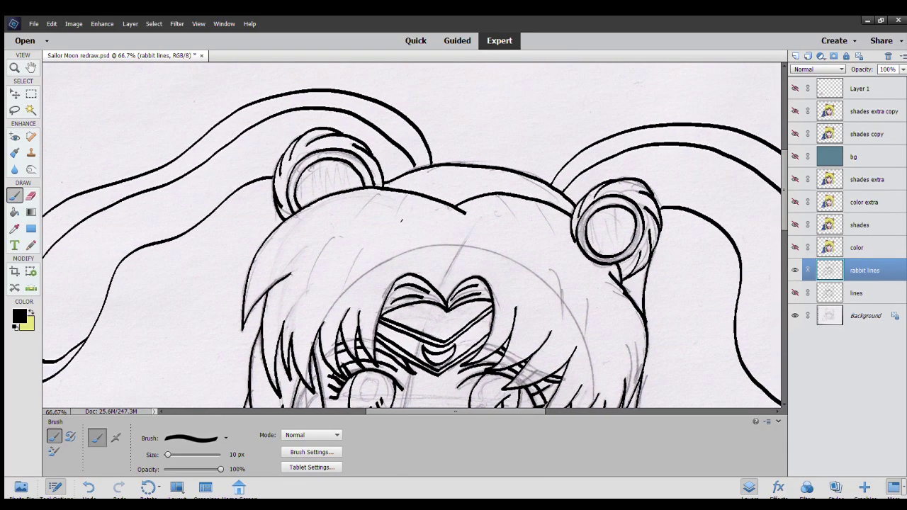
{"action": "mouse_move", "coordinate": [383, 188]}
{"action": "left_mouse_down"}
{"action": "mouse_move", "coordinate": [384, 263]}
{"action": "mouse_move", "coordinate": [360, 279]}
{"action": "mouse_move", "coordinate": [338, 265]}
{"action": "left_mouse_up"}
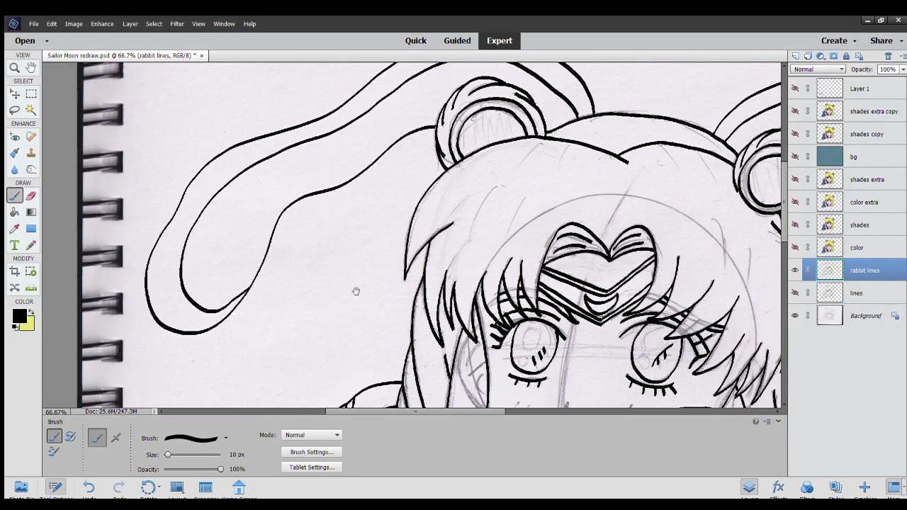
{"action": "mouse_move", "coordinate": [350, 330]}
{"action": "left_mouse_down"}
{"action": "mouse_move", "coordinate": [333, 234]}
{"action": "mouse_move", "coordinate": [419, 240]}
{"action": "mouse_move", "coordinate": [362, 238]}
{"action": "left_mouse_up"}
{"action": "left_click_drag", "start_coordinate": [496, 255], "coordinate": [354, 255]}
{"action": "left_click_drag", "start_coordinate": [510, 277], "coordinate": [428, 274]}
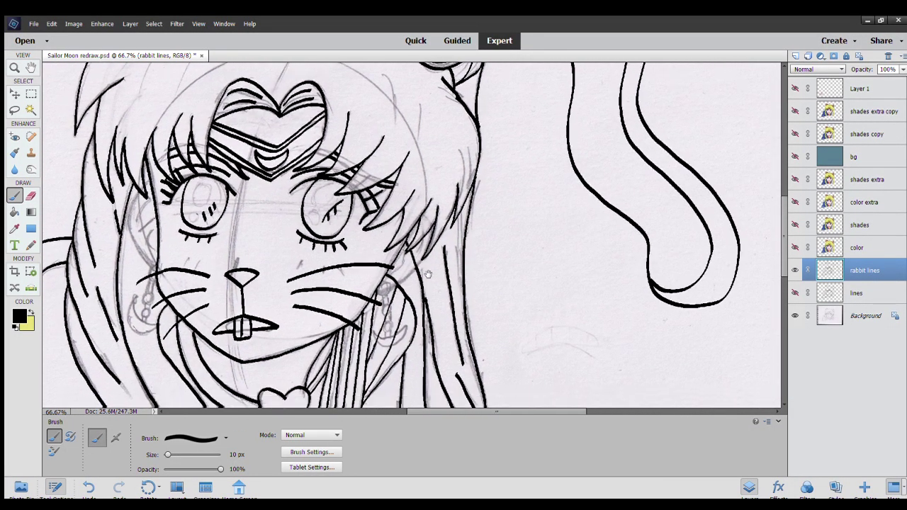
{"action": "mouse_move", "coordinate": [292, 346]}
{"action": "left_mouse_down"}
{"action": "mouse_move", "coordinate": [381, 280]}
{"action": "mouse_move", "coordinate": [411, 277]}
{"action": "left_mouse_up"}
{"action": "mouse_move", "coordinate": [392, 234]}
{"action": "left_mouse_down"}
{"action": "mouse_move", "coordinate": [401, 303]}
{"action": "mouse_move", "coordinate": [300, 291]}
{"action": "mouse_move", "coordinate": [330, 322]}
{"action": "mouse_move", "coordinate": [330, 311]}
{"action": "mouse_move", "coordinate": [371, 305]}
{"action": "mouse_move", "coordinate": [397, 316]}
{"action": "mouse_move", "coordinate": [412, 302]}
{"action": "left_mouse_up"}
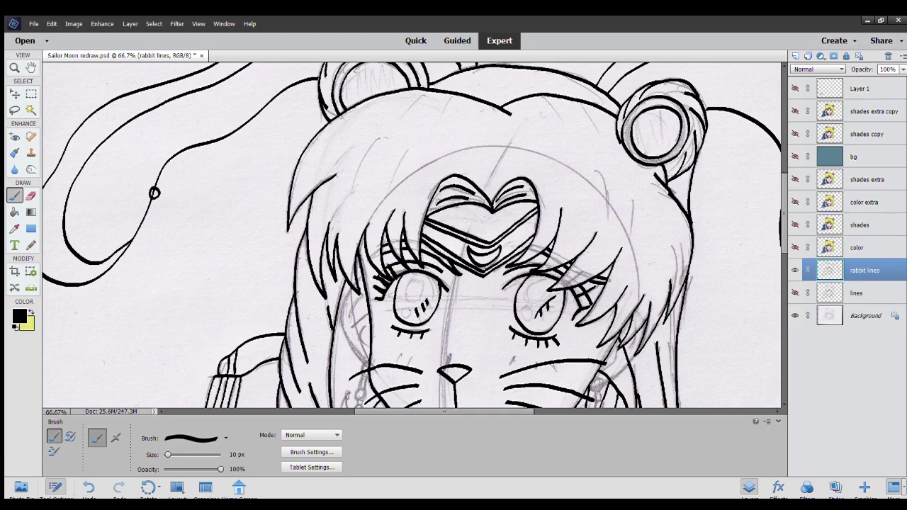
Draw bead-and-crescent charms on the left and right ears, then zoom out to 50%.
{"action": "mouse_move", "coordinate": [154, 195]}
{"action": "left_mouse_down"}
{"action": "mouse_move", "coordinate": [157, 212]}
{"action": "mouse_move", "coordinate": [173, 221]}
{"action": "mouse_move", "coordinate": [159, 224]}
{"action": "left_mouse_up"}
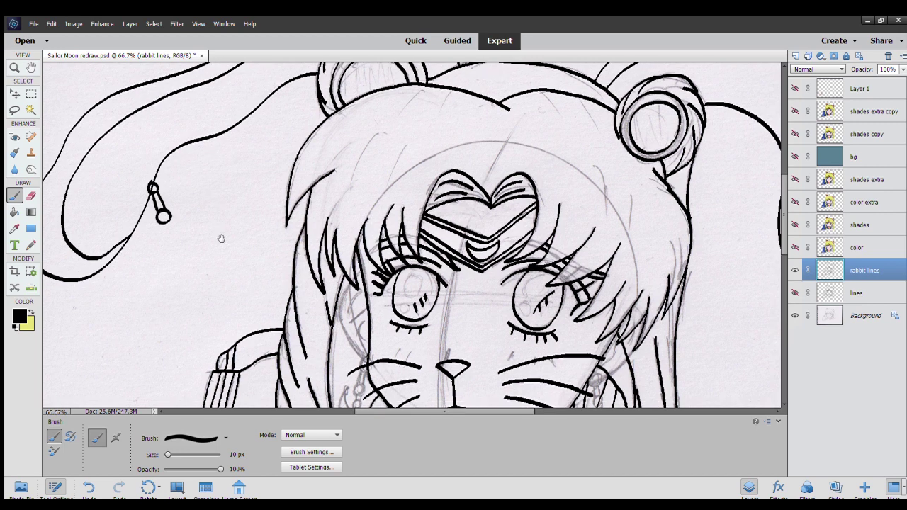
{"action": "left_click_drag", "start_coordinate": [221, 234], "coordinate": [217, 174]}
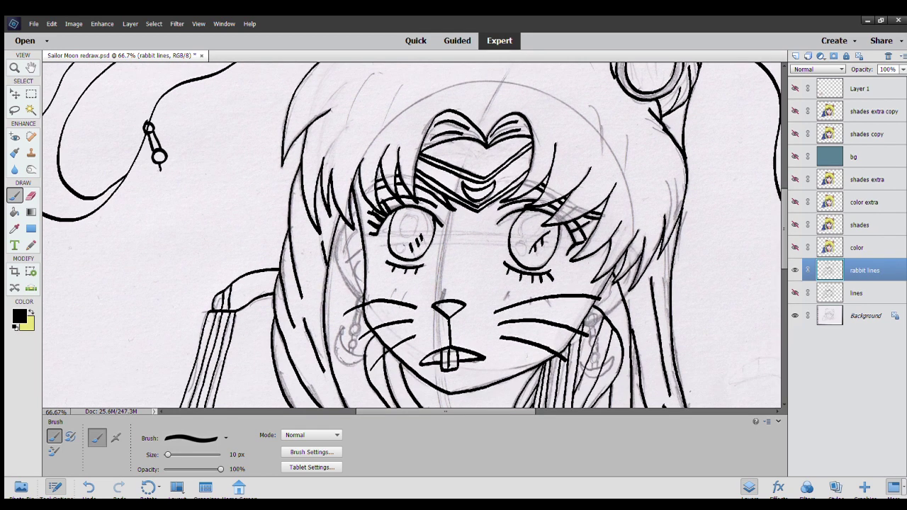
{"action": "mouse_move", "coordinate": [159, 168]}
{"action": "left_mouse_down"}
{"action": "mouse_move", "coordinate": [163, 179]}
{"action": "mouse_move", "coordinate": [172, 174]}
{"action": "mouse_move", "coordinate": [170, 205]}
{"action": "mouse_move", "coordinate": [177, 199]}
{"action": "mouse_move", "coordinate": [144, 206]}
{"action": "mouse_move", "coordinate": [170, 221]}
{"action": "mouse_move", "coordinate": [189, 182]}
{"action": "mouse_move", "coordinate": [174, 202]}
{"action": "left_mouse_up"}
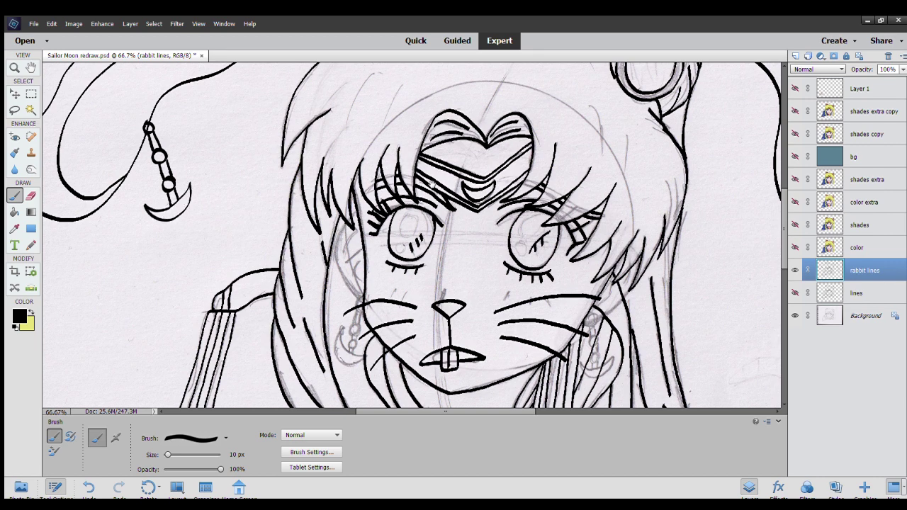
{"action": "left_click_drag", "start_coordinate": [637, 269], "coordinate": [454, 213]}
{"action": "mouse_move", "coordinate": [635, 243]}
{"action": "left_mouse_down"}
{"action": "mouse_move", "coordinate": [447, 342]}
{"action": "mouse_move", "coordinate": [434, 262]}
{"action": "left_mouse_up"}
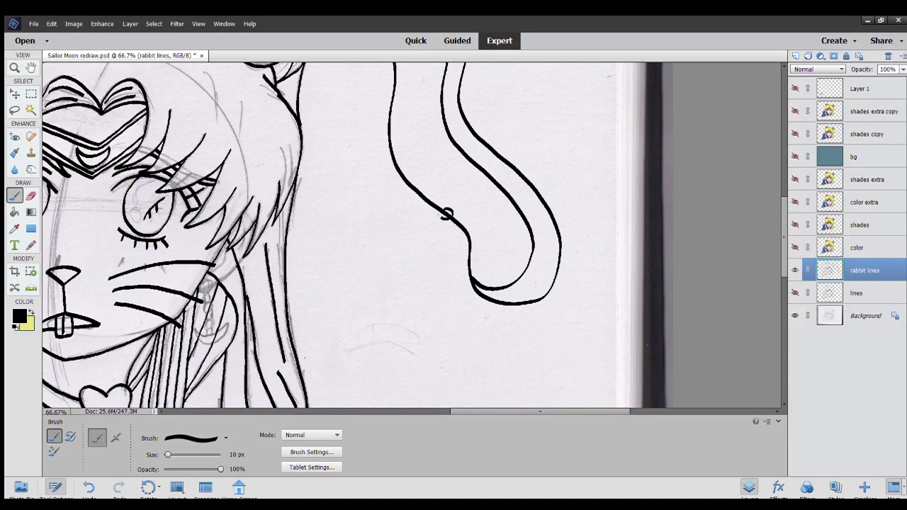
{"action": "mouse_move", "coordinate": [439, 218]}
{"action": "left_mouse_down"}
{"action": "mouse_move", "coordinate": [431, 292]}
{"action": "mouse_move", "coordinate": [414, 284]}
{"action": "mouse_move", "coordinate": [445, 306]}
{"action": "mouse_move", "coordinate": [456, 279]}
{"action": "mouse_move", "coordinate": [439, 288]}
{"action": "left_mouse_up"}
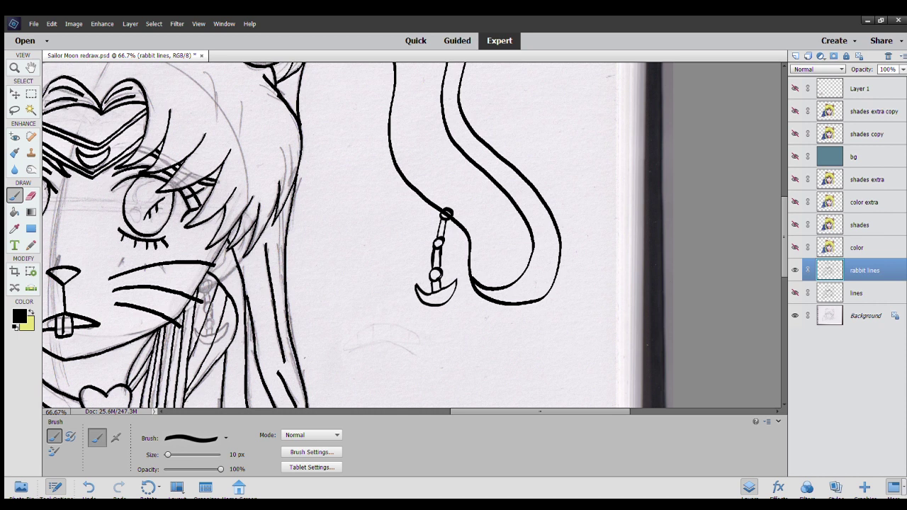
{"action": "left_click", "coordinate": [31, 196]}
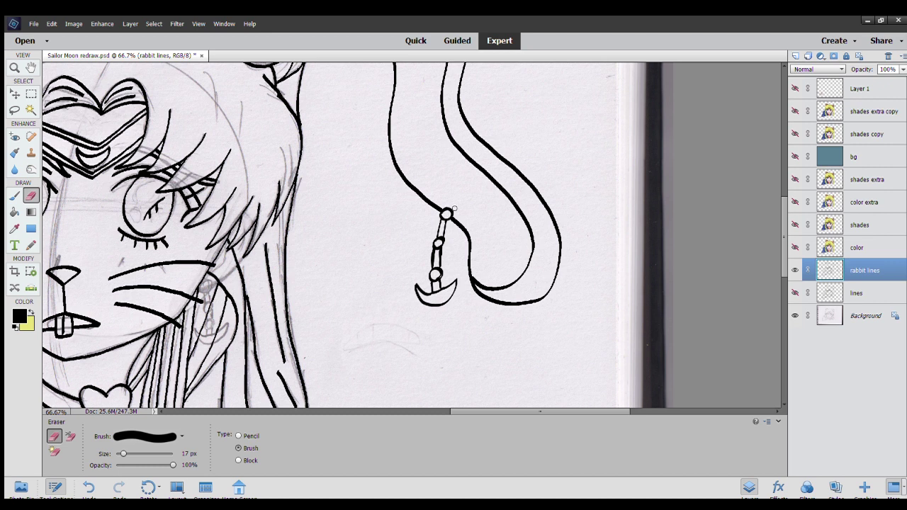
{"action": "left_click_drag", "start_coordinate": [381, 271], "coordinate": [462, 231]}
{"action": "left_click_drag", "start_coordinate": [380, 261], "coordinate": [351, 367]}
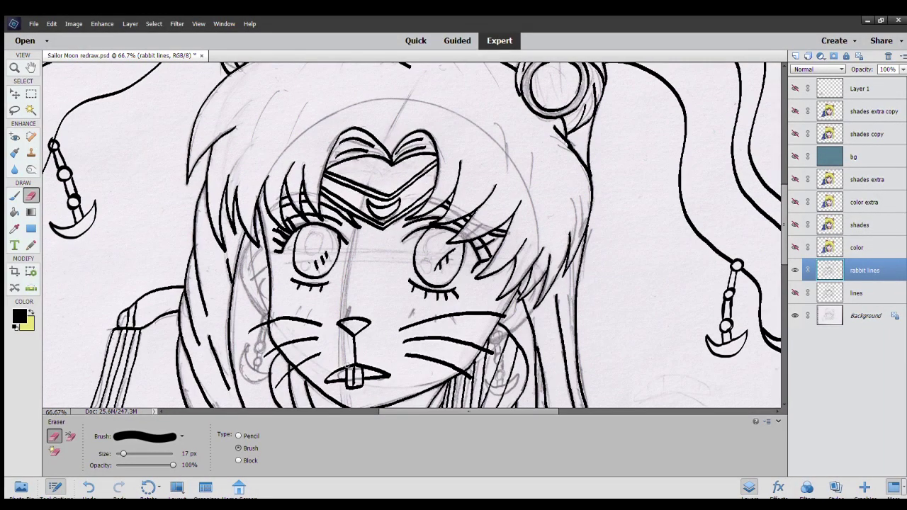
{"action": "key", "text": "ctrl+minus"}
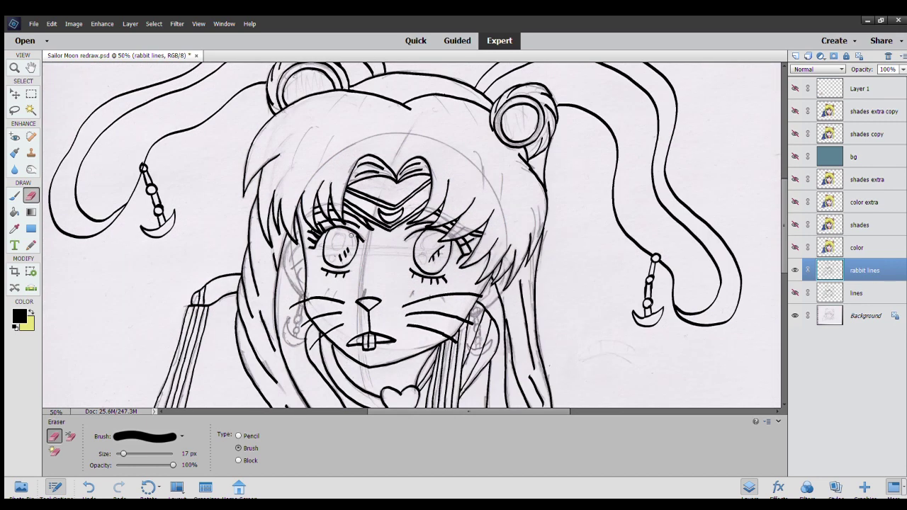
Add a new rabbit colors layer and fill the bangs and top hair yellow.
{"action": "left_click", "coordinate": [14, 211]}
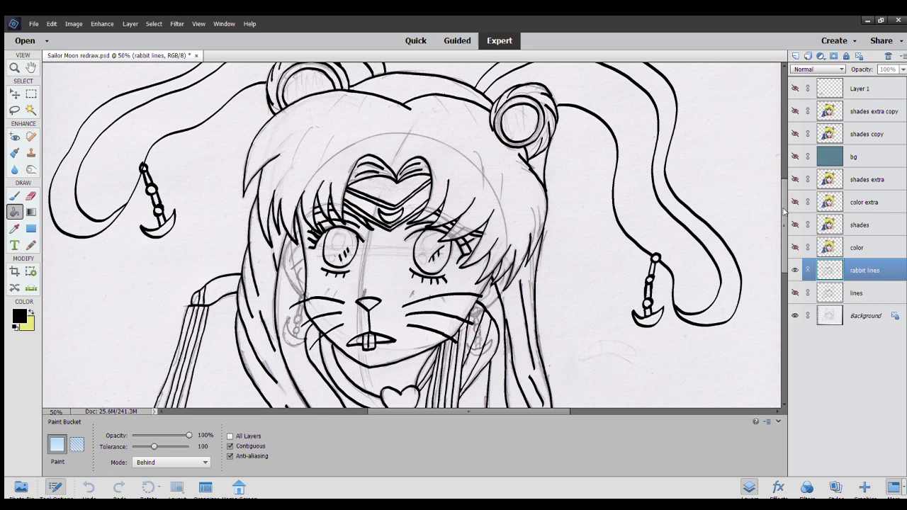
{"action": "key", "text": "Return"}
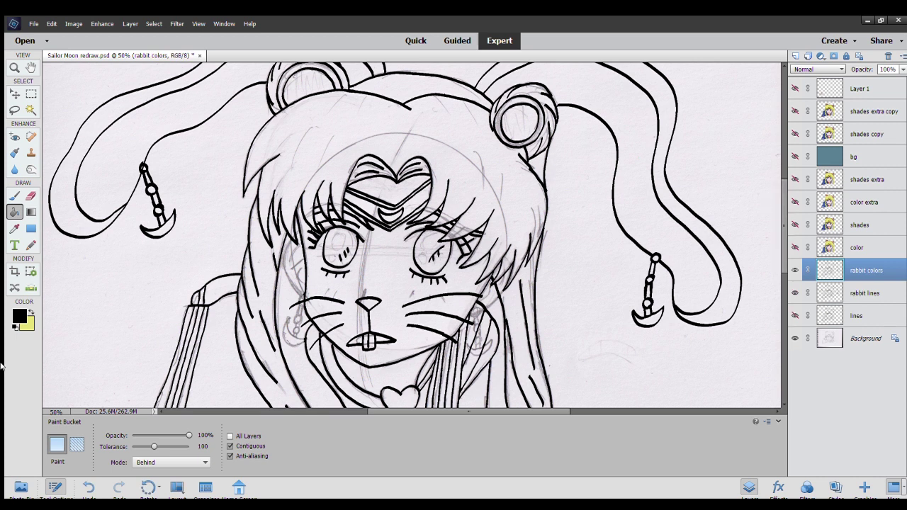
{"action": "left_click", "coordinate": [31, 312]}
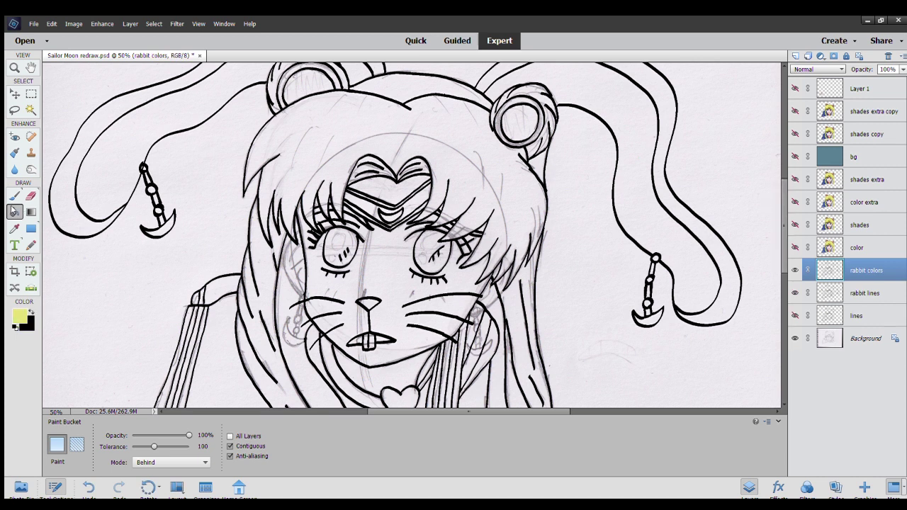
{"action": "left_click", "coordinate": [307, 158]}
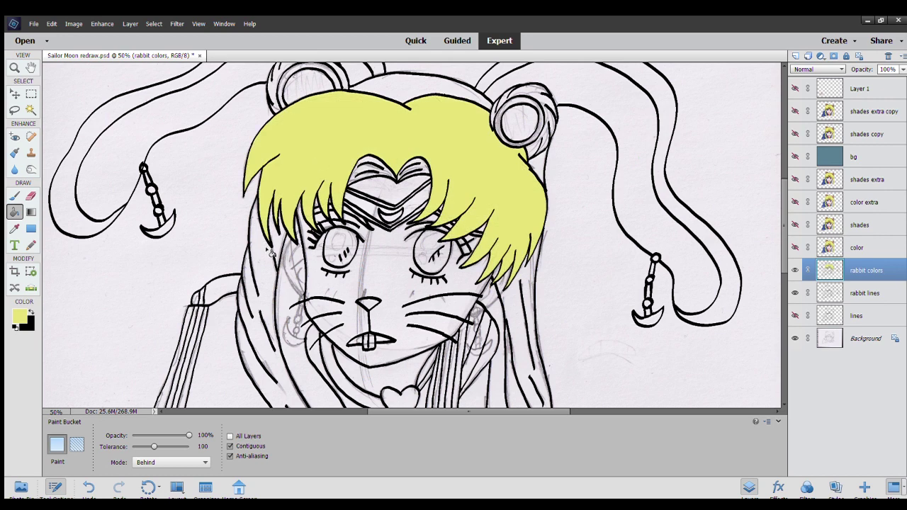
{"action": "left_click", "coordinate": [392, 96]}
{"action": "scroll", "coordinate": [370, 265], "scroll_direction": "down", "scroll_amount": 1}
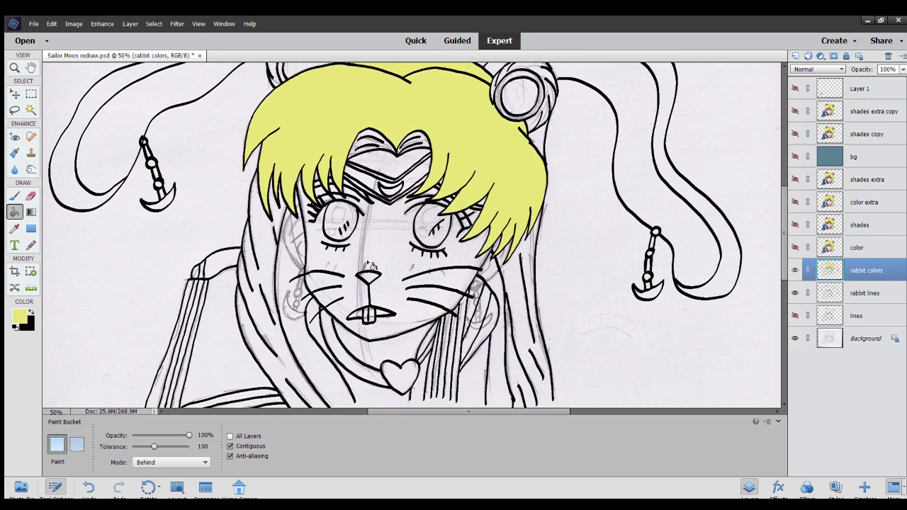
{"action": "scroll", "coordinate": [369, 265], "scroll_direction": "down", "scroll_amount": 2}
{"action": "scroll", "coordinate": [370, 265], "scroll_direction": "down", "scroll_amount": 1}
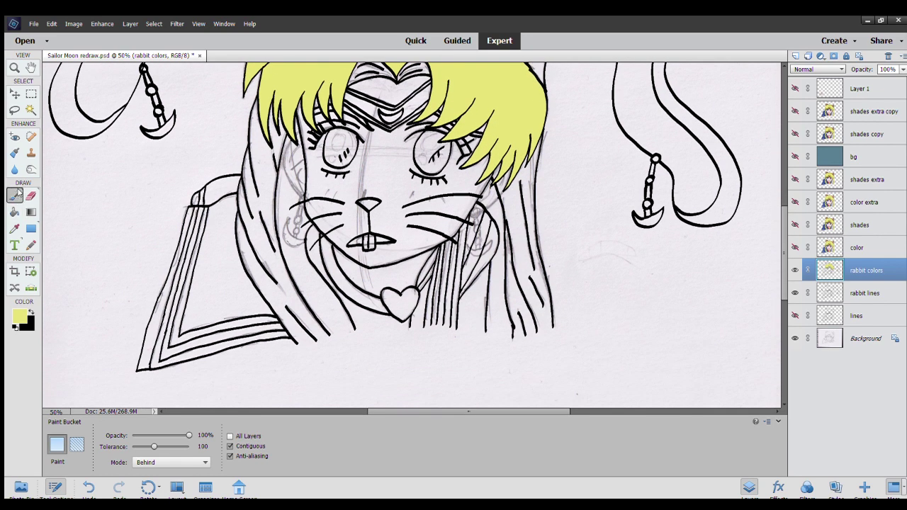
Fill the long left and right hair strands and both bun rings yellow.
{"action": "left_click", "coordinate": [19, 193]}
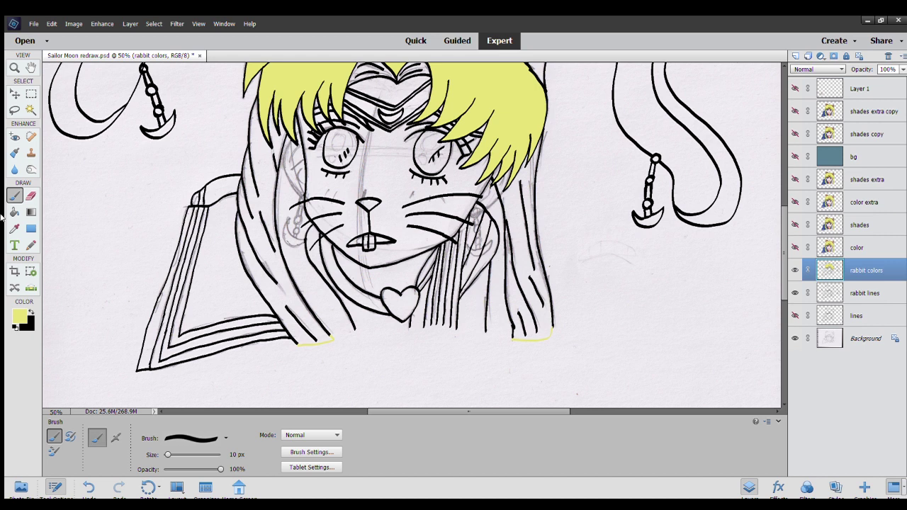
{"action": "left_click", "coordinate": [10, 213]}
{"action": "left_click", "coordinate": [277, 293]}
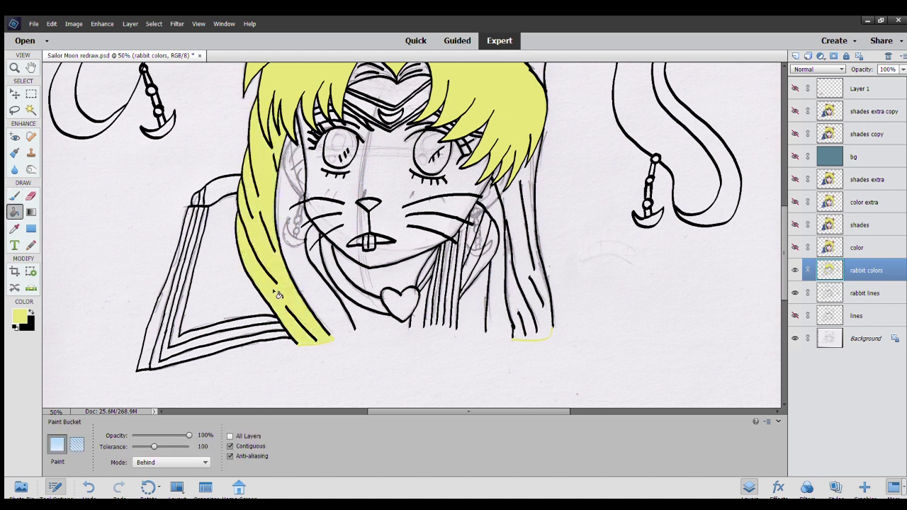
{"action": "left_click", "coordinate": [522, 273]}
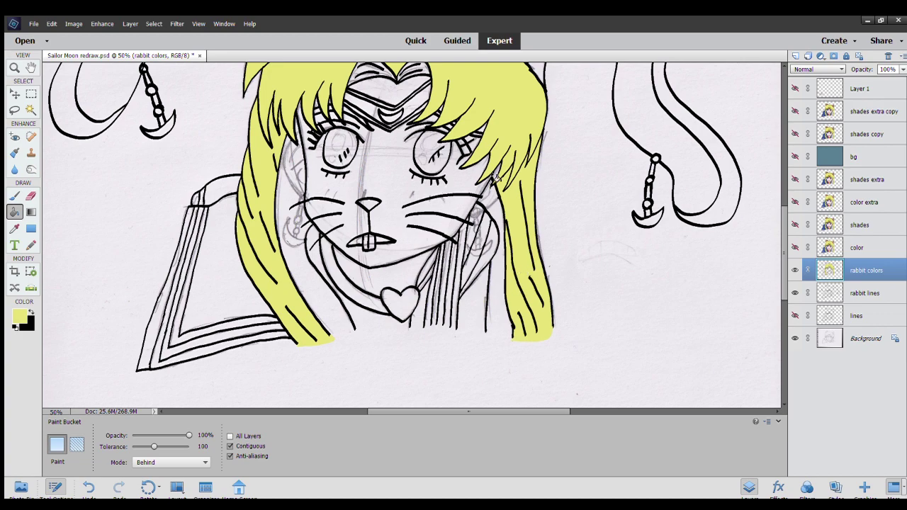
{"action": "scroll", "coordinate": [476, 403], "scroll_direction": "up", "scroll_amount": 2}
{"action": "scroll", "coordinate": [476, 403], "scroll_direction": "up", "scroll_amount": 2}
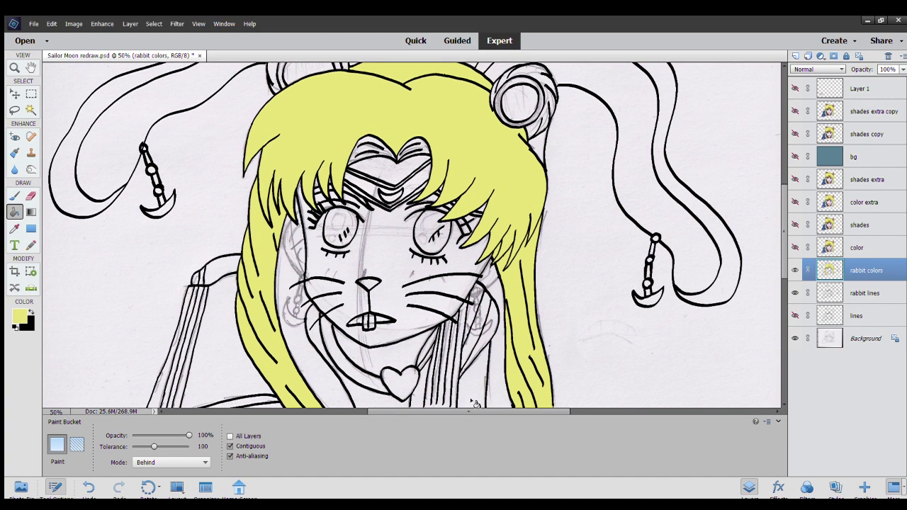
{"action": "scroll", "coordinate": [474, 402], "scroll_direction": "up", "scroll_amount": 2}
{"action": "scroll", "coordinate": [489, 341], "scroll_direction": "up", "scroll_amount": 2}
{"action": "scroll", "coordinate": [511, 269], "scroll_direction": "down", "scroll_amount": 1}
{"action": "scroll", "coordinate": [532, 198], "scroll_direction": "down", "scroll_amount": 1}
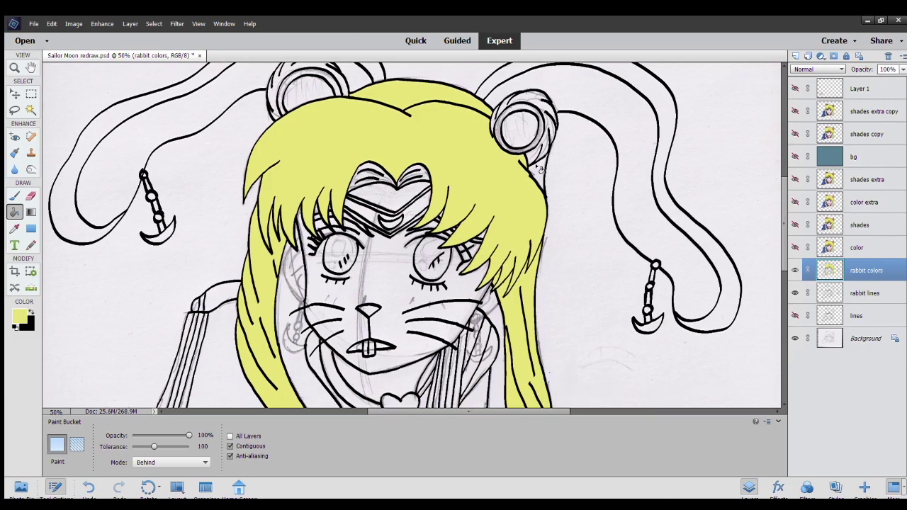
{"action": "left_click", "coordinate": [533, 157]}
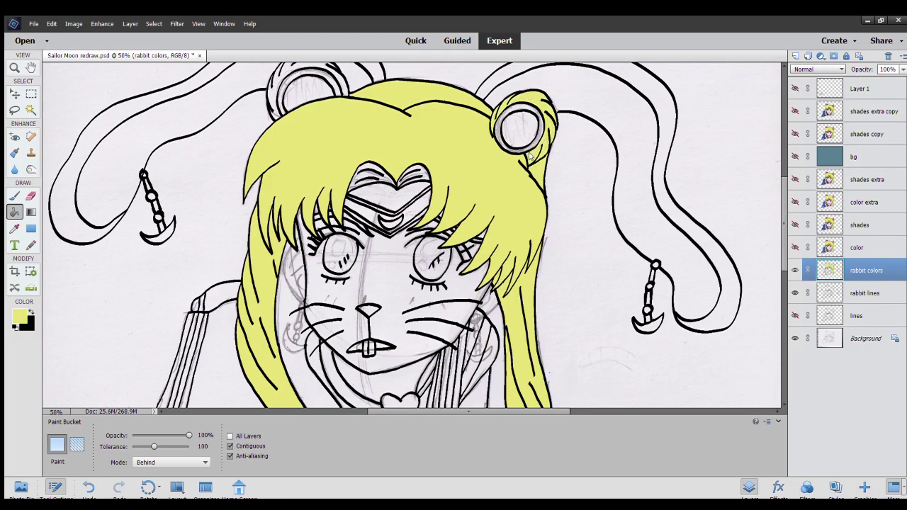
{"action": "left_click", "coordinate": [338, 79]}
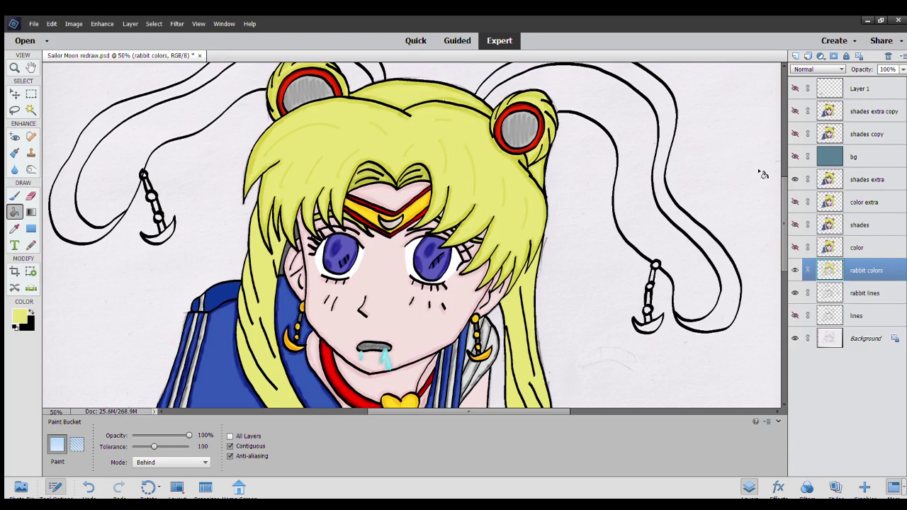
Sample the bun ring red and the bun centre grey from the color layer.
{"action": "left_click", "coordinate": [795, 248]}
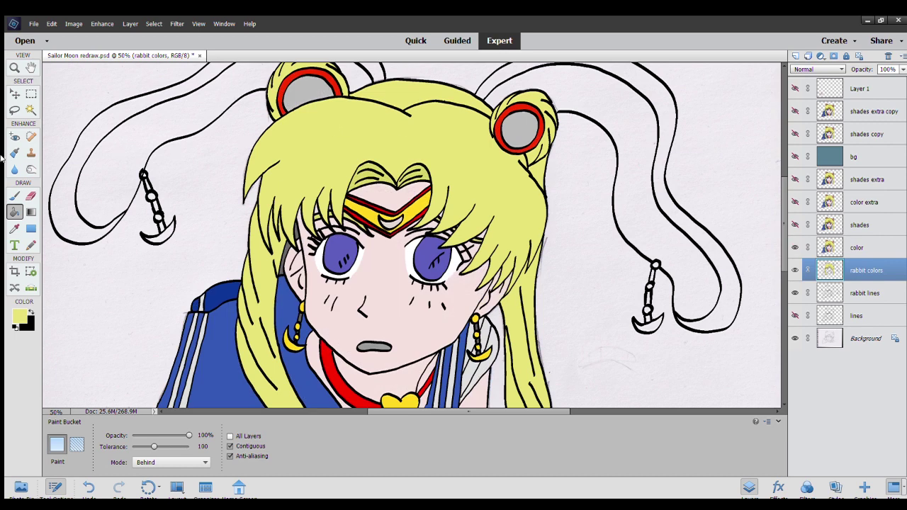
{"action": "key", "text": "i"}
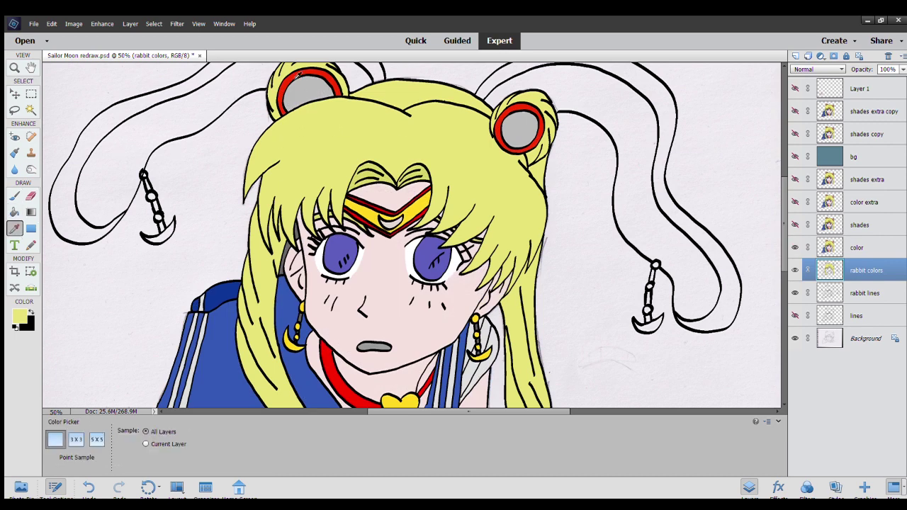
{"action": "left_click", "coordinate": [298, 76]}
{"action": "left_click", "coordinate": [28, 311]}
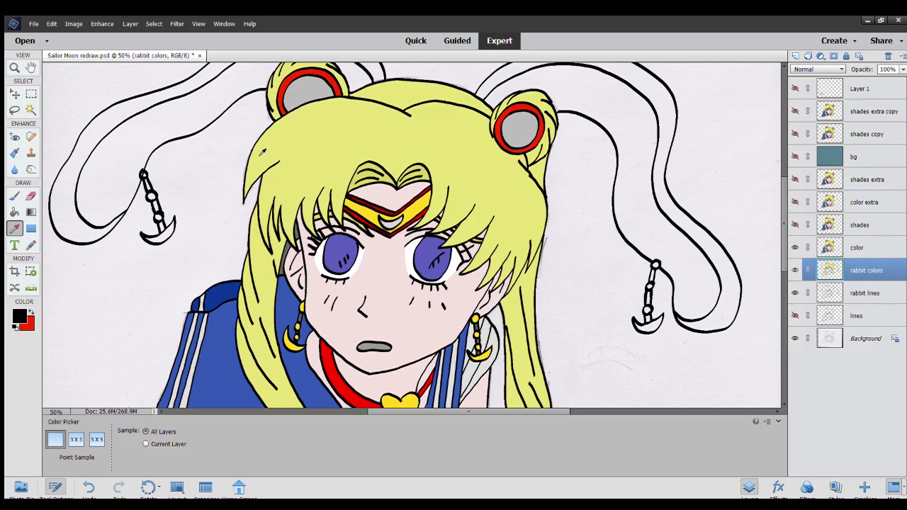
{"action": "left_click", "coordinate": [300, 88]}
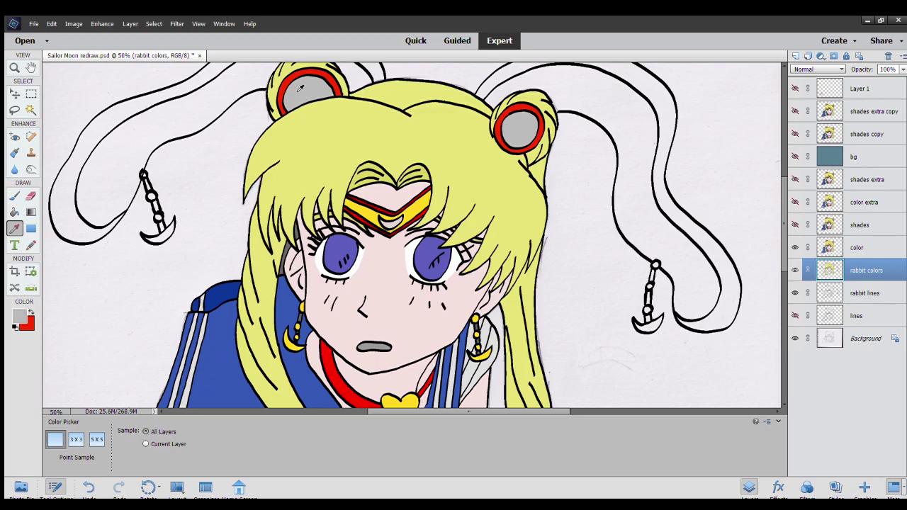
{"action": "left_click", "coordinate": [795, 247]}
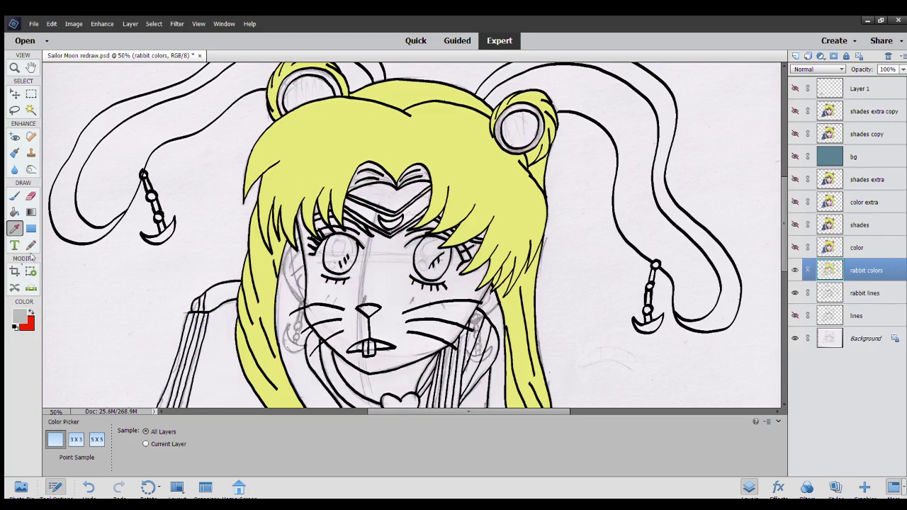
{"action": "left_click", "coordinate": [796, 247]}
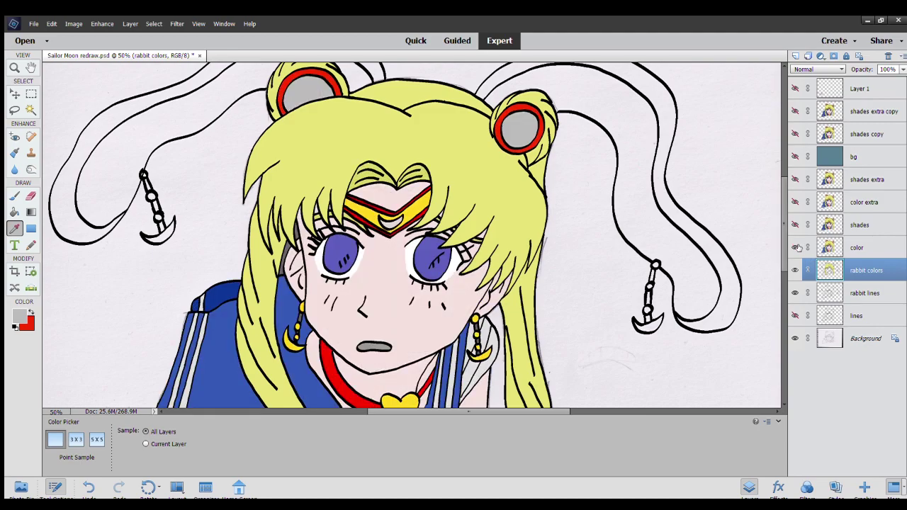
Fill both bun centres grey and both bun rings red, then show the color layer again.
{"action": "left_click", "coordinate": [15, 211]}
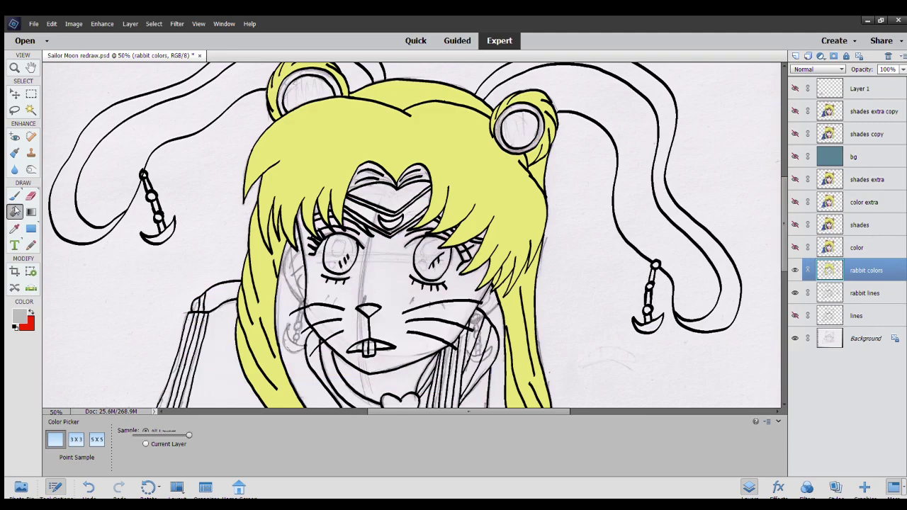
{"action": "left_click", "coordinate": [298, 75]}
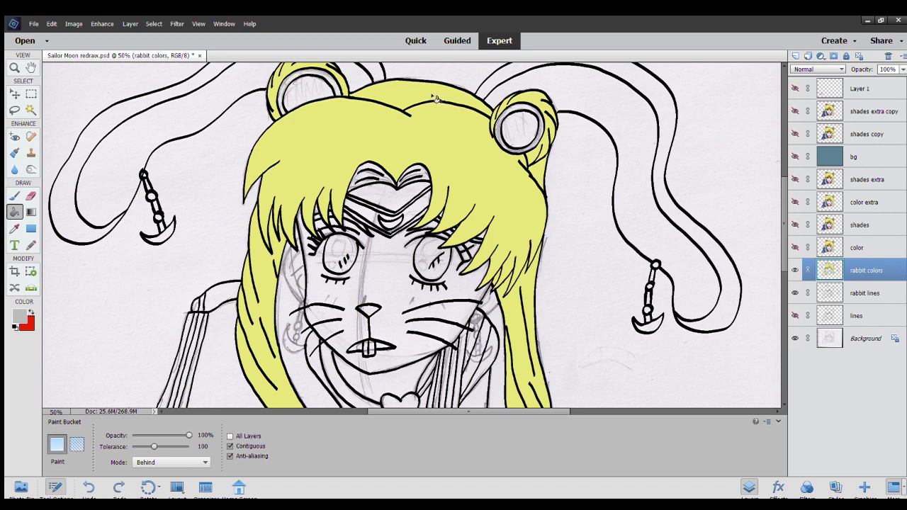
{"action": "left_click", "coordinate": [519, 132]}
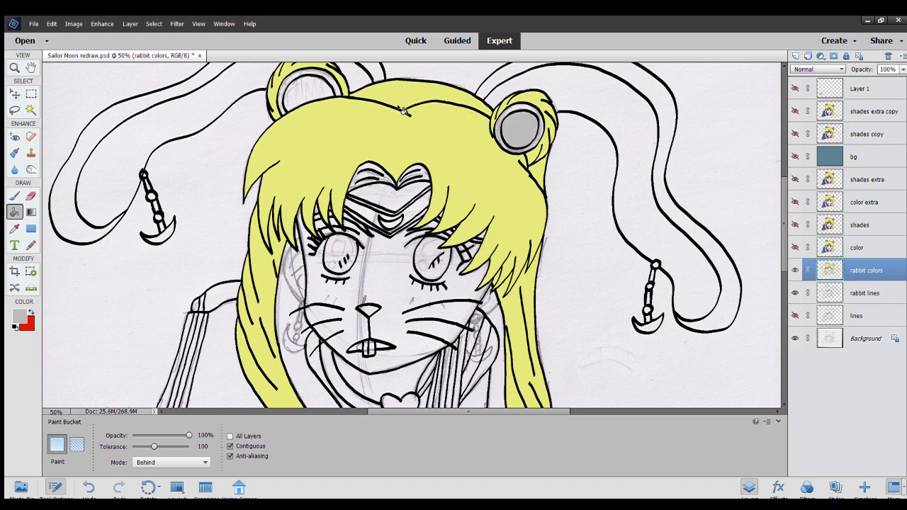
{"action": "left_click", "coordinate": [316, 94]}
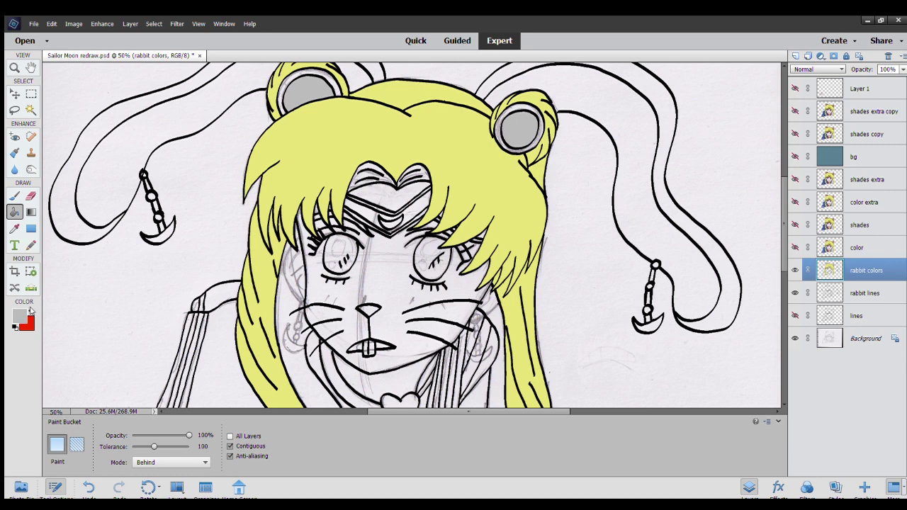
{"action": "left_click", "coordinate": [30, 311]}
{"action": "left_click", "coordinate": [303, 74]}
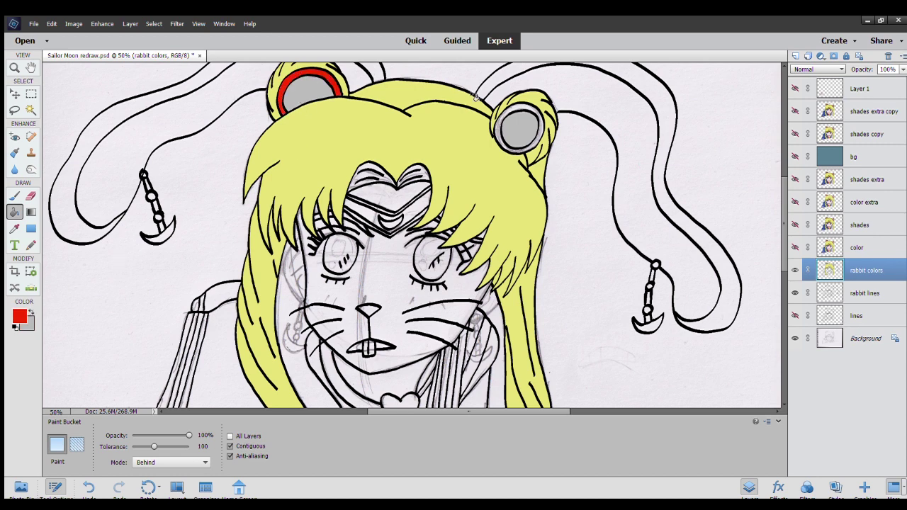
{"action": "left_click", "coordinate": [508, 112]}
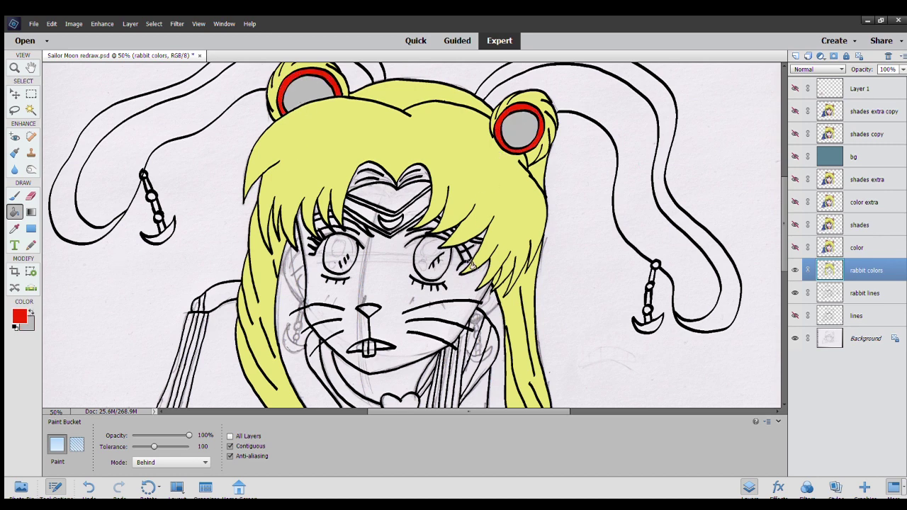
{"action": "scroll", "coordinate": [471, 273], "scroll_direction": "down", "scroll_amount": 1}
{"action": "scroll", "coordinate": [469, 284], "scroll_direction": "down", "scroll_amount": 1}
{"action": "scroll", "coordinate": [468, 294], "scroll_direction": "down", "scroll_amount": 1}
{"action": "scroll", "coordinate": [465, 309], "scroll_direction": "down", "scroll_amount": 1}
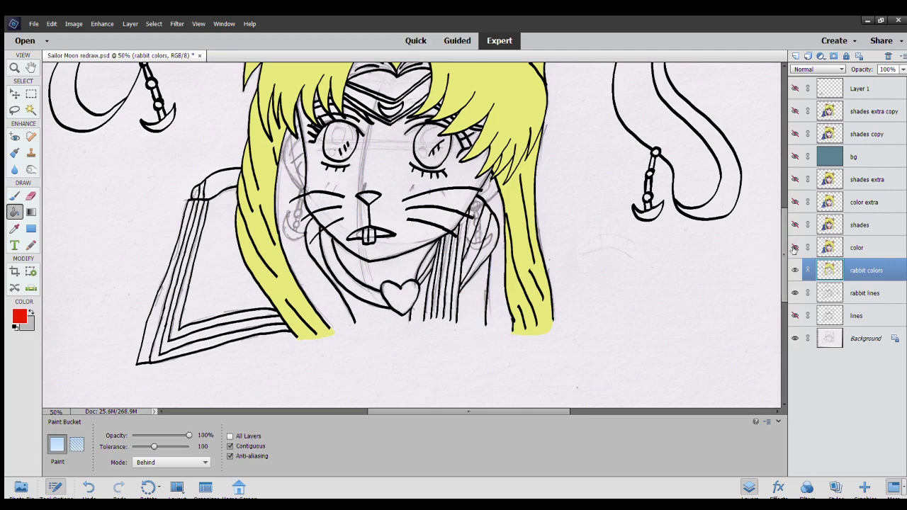
{"action": "left_click", "coordinate": [794, 247]}
{"action": "left_click", "coordinate": [14, 228]}
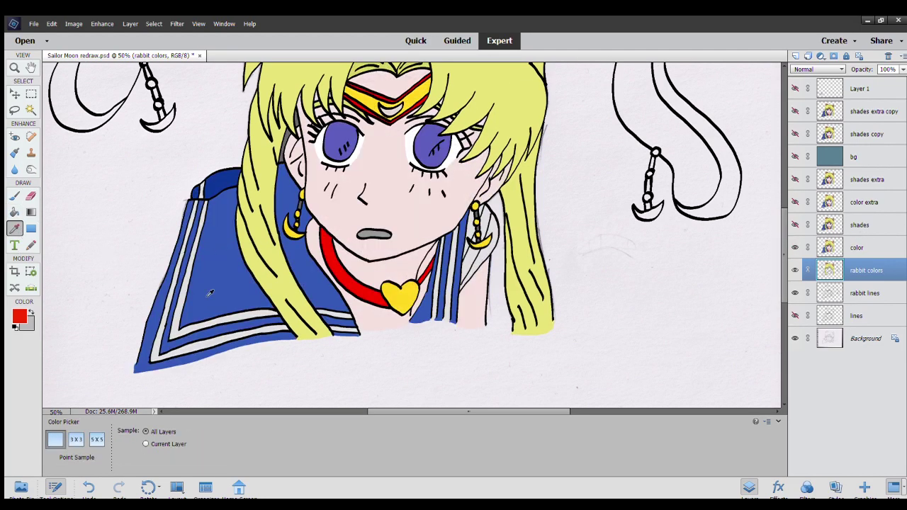
Sample the collar's light grey and fill the left sailor collar stripes with it.
{"action": "left_click", "coordinate": [32, 312]}
{"action": "left_click", "coordinate": [156, 352]}
{"action": "left_click", "coordinate": [794, 247]}
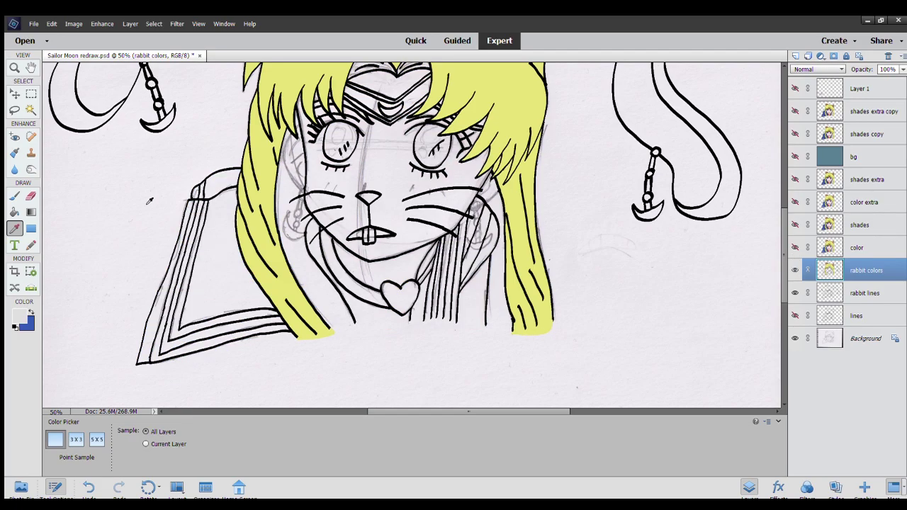
{"action": "left_click", "coordinate": [14, 211]}
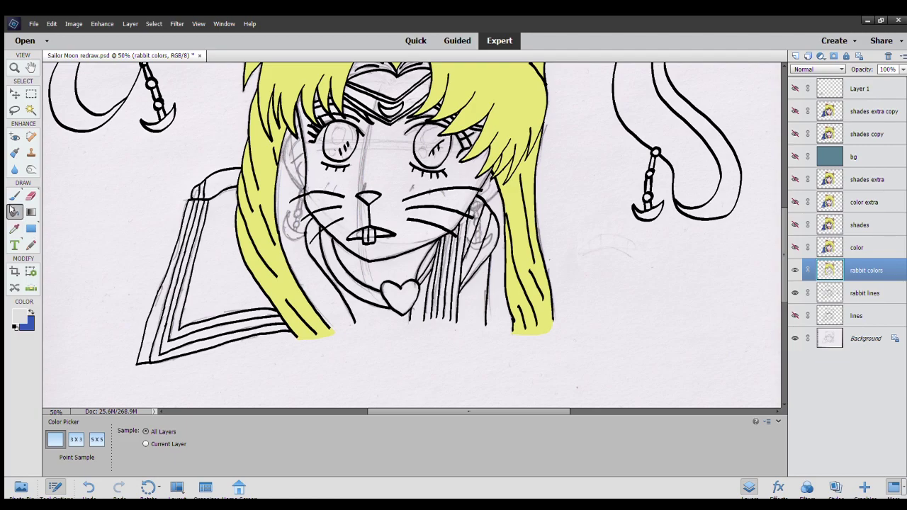
{"action": "left_click", "coordinate": [203, 277]}
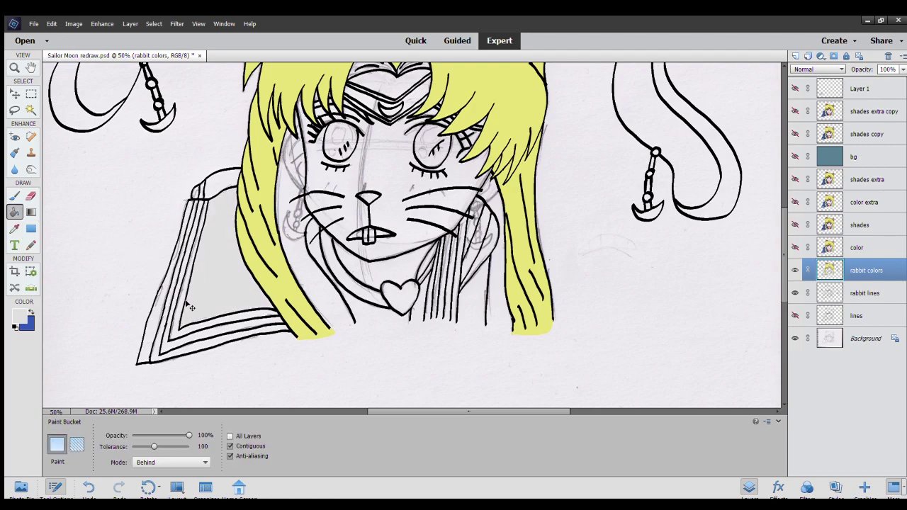
{"action": "key", "text": "ctrl+z"}
{"action": "left_click", "coordinate": [163, 344]}
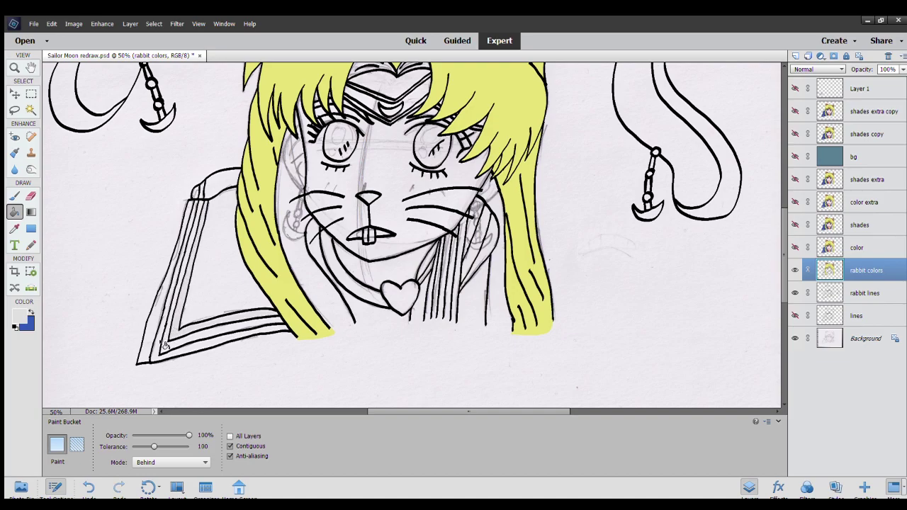
{"action": "left_click", "coordinate": [164, 343]}
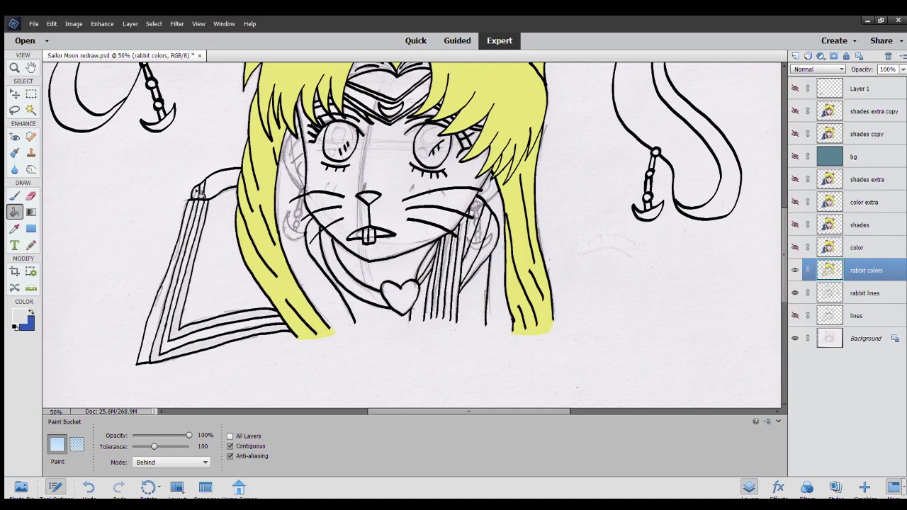
{"action": "left_click", "coordinate": [200, 191]}
Fill the collar's inner region, outer stripes and the strip beside the face blue.
{"action": "left_click", "coordinate": [31, 312]}
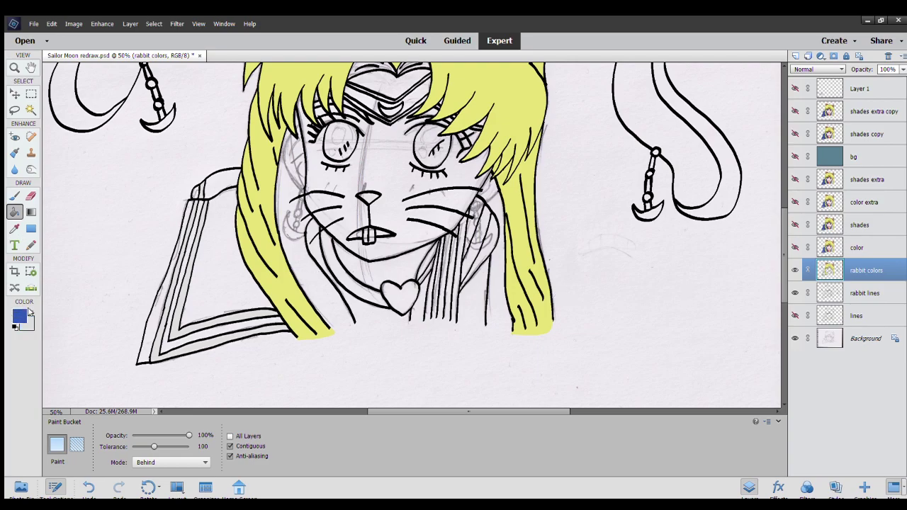
{"action": "left_click", "coordinate": [201, 306]}
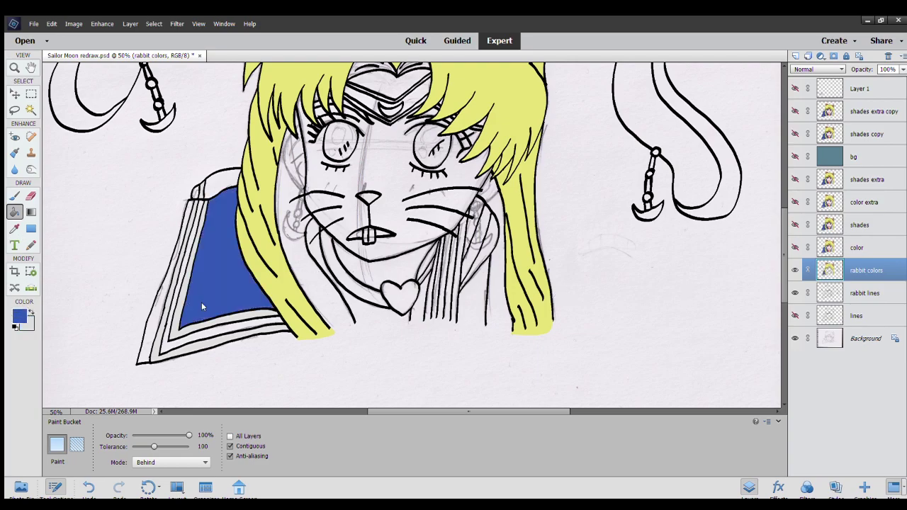
{"action": "left_click", "coordinate": [187, 248]}
{"action": "left_click", "coordinate": [178, 245]}
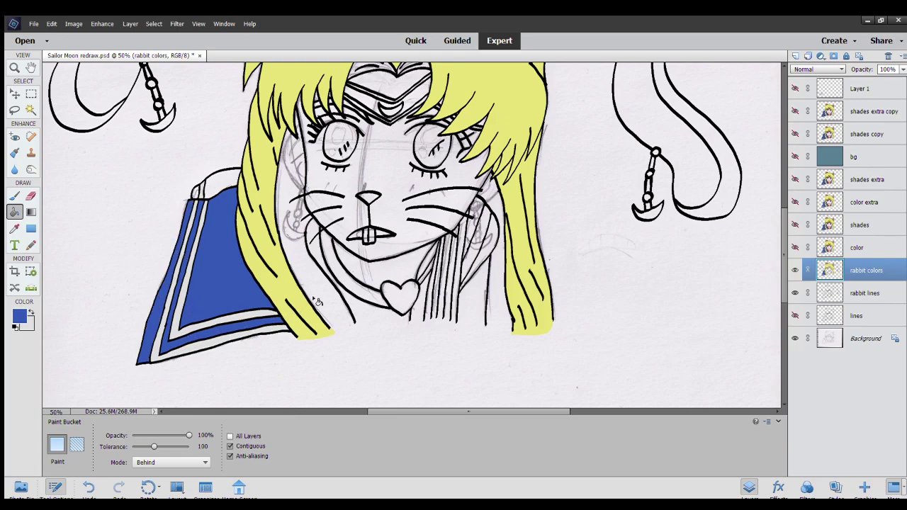
{"action": "left_click", "coordinate": [14, 196]}
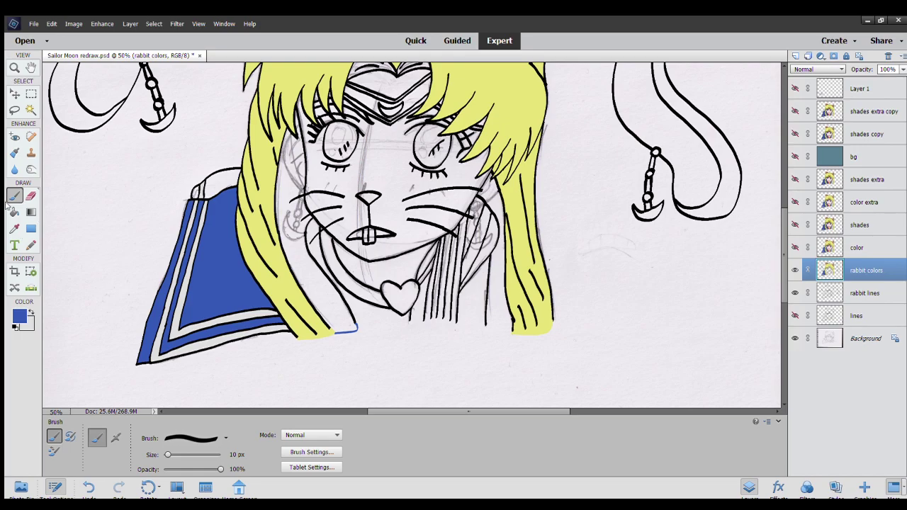
{"action": "left_click", "coordinate": [14, 211]}
{"action": "left_click", "coordinate": [319, 283]}
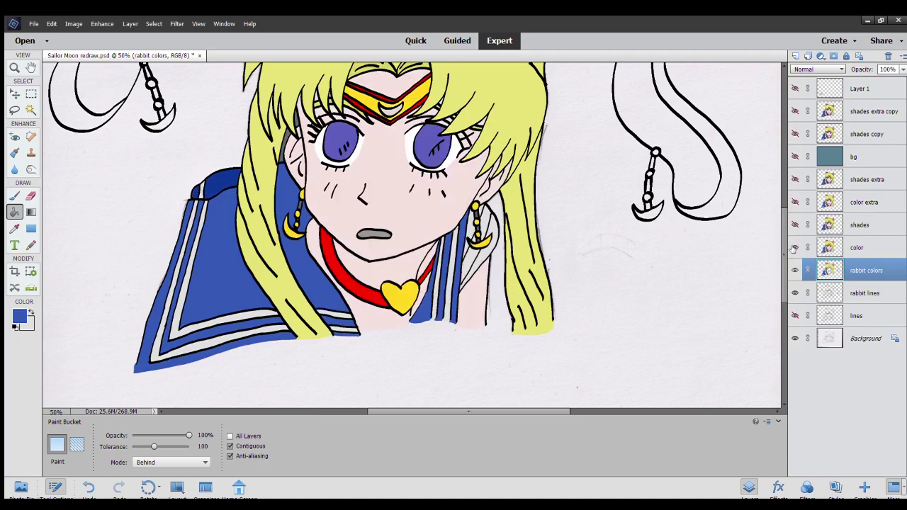
Hide the color layer, reset colours to default black and white, and undo the stray brush stroke.
{"action": "left_click", "coordinate": [794, 248]}
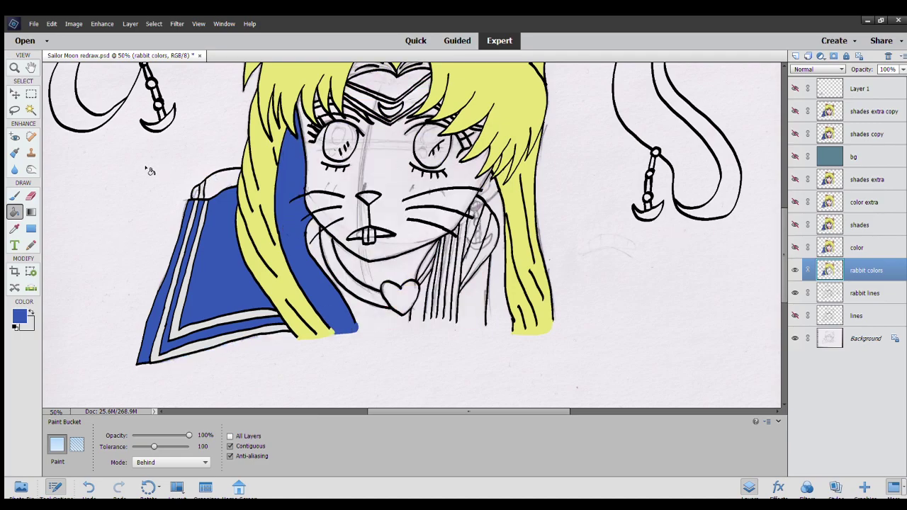
{"action": "left_click", "coordinate": [14, 196]}
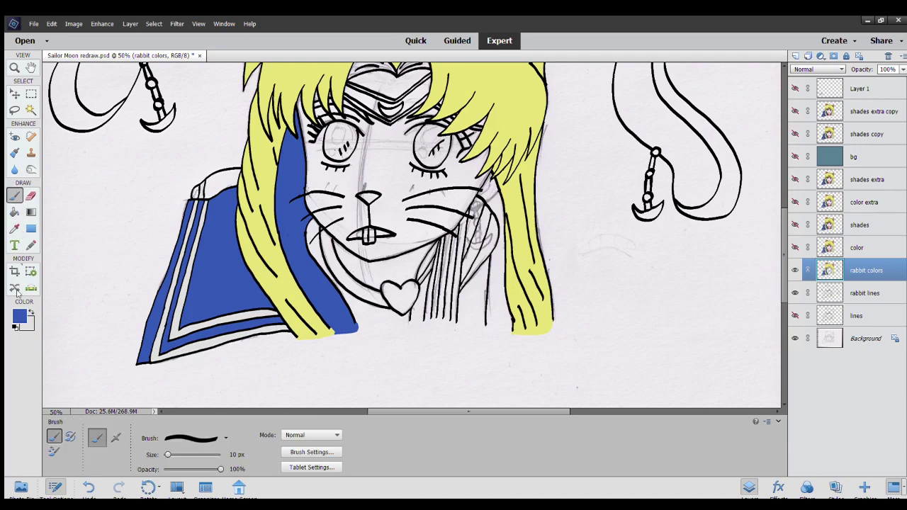
{"action": "left_click", "coordinate": [15, 325]}
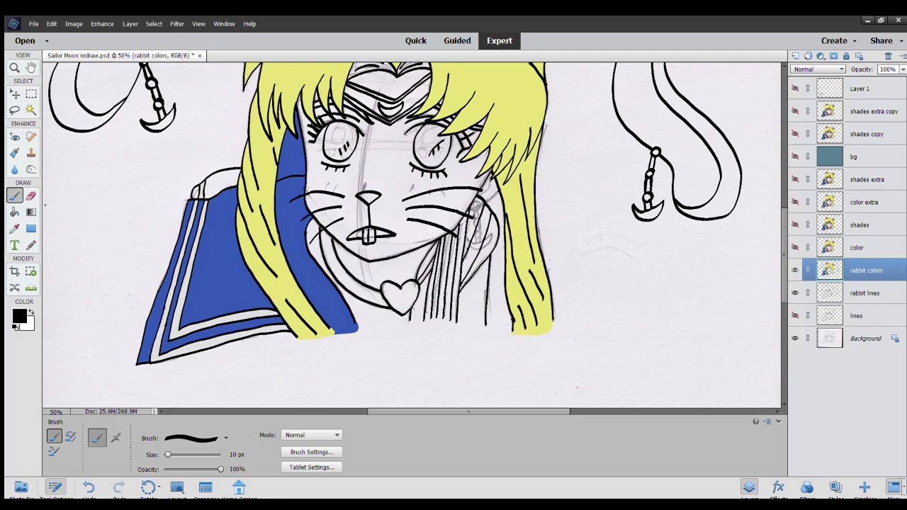
{"action": "key", "text": "ctrl+z"}
Erase the excess blue beside the face with the Magic Eraser, then show the color layer again.
{"action": "left_click", "coordinate": [31, 195]}
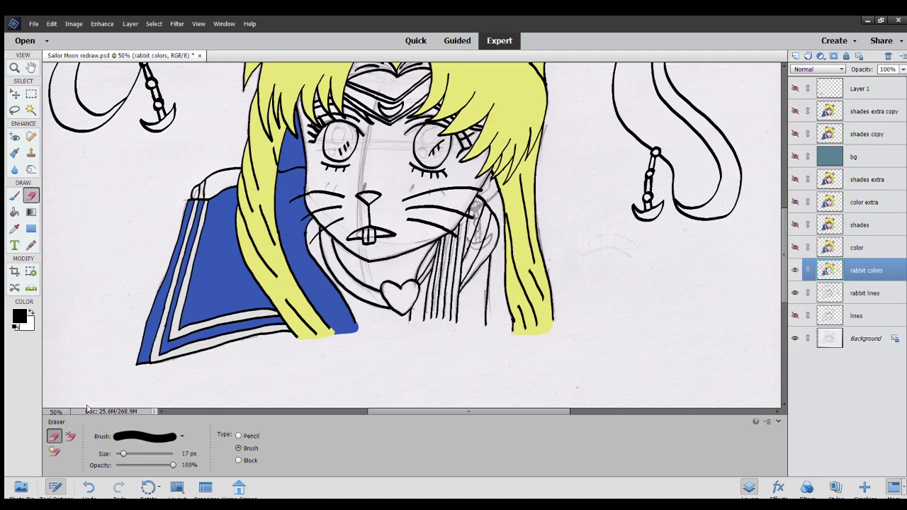
{"action": "left_click", "coordinate": [53, 451]}
{"action": "left_click", "coordinate": [289, 157]}
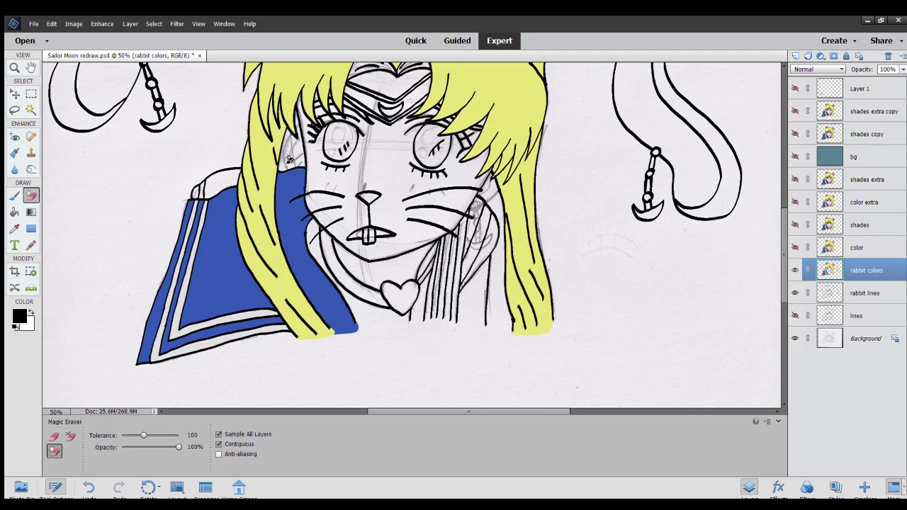
{"action": "scroll", "coordinate": [260, 258], "scroll_direction": "up", "scroll_amount": 1}
{"action": "scroll", "coordinate": [244, 252], "scroll_direction": "up", "scroll_amount": 1}
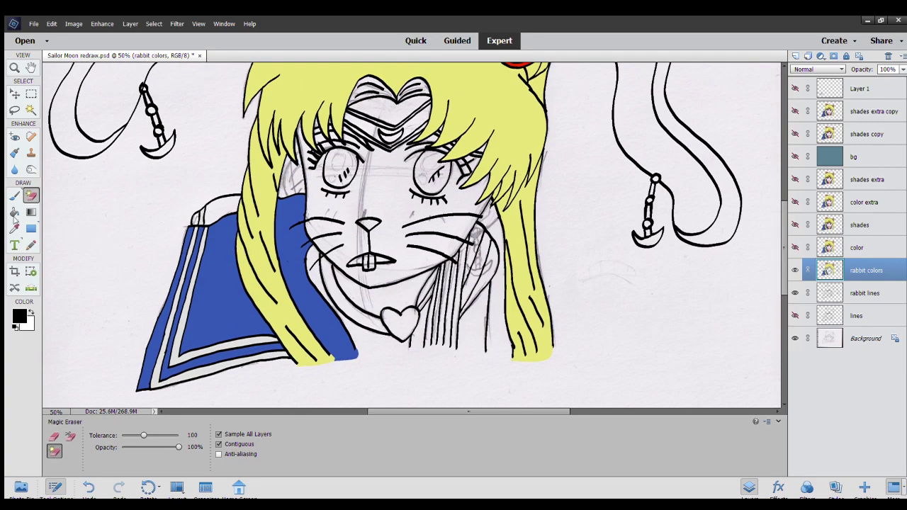
{"action": "left_click", "coordinate": [796, 247]}
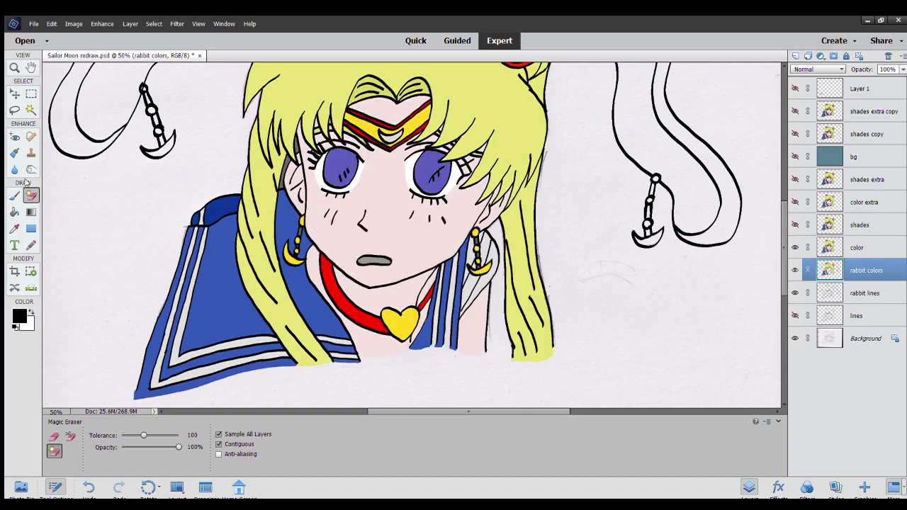
{"action": "left_click", "coordinate": [15, 228]}
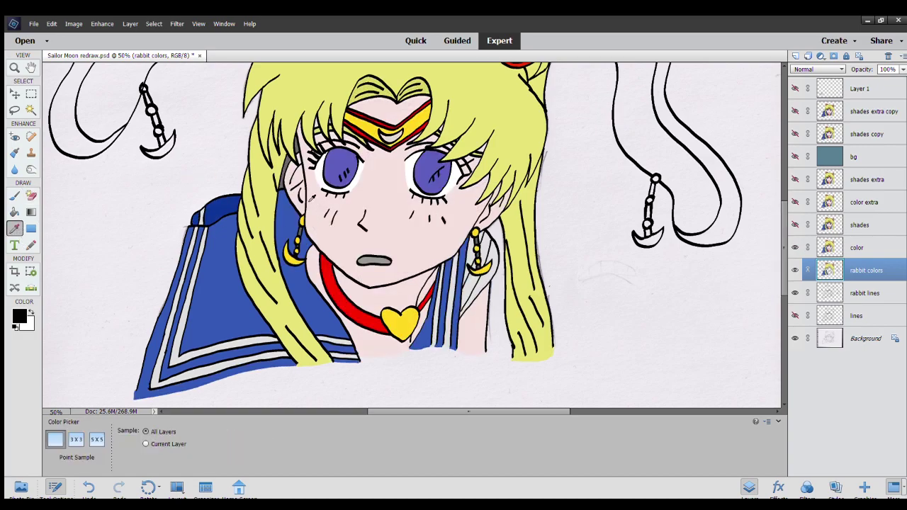
{"action": "left_click", "coordinate": [225, 209]}
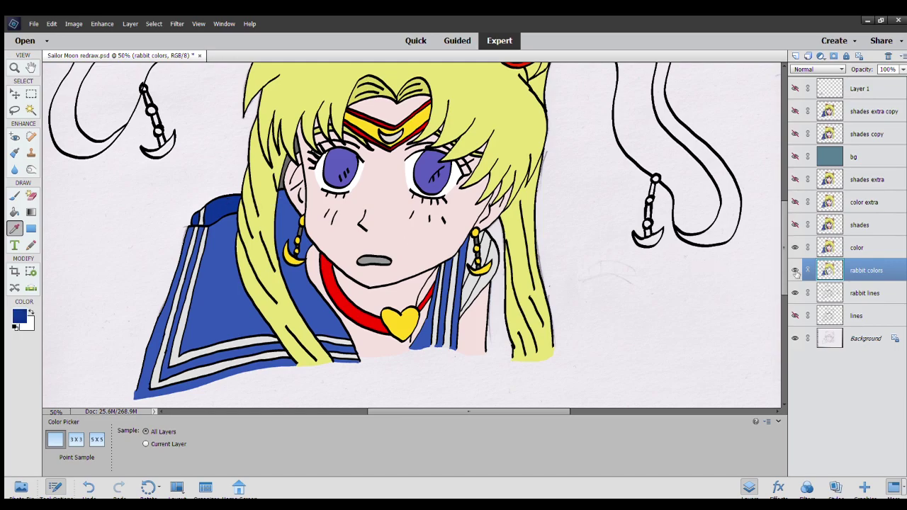
{"action": "left_click", "coordinate": [795, 248]}
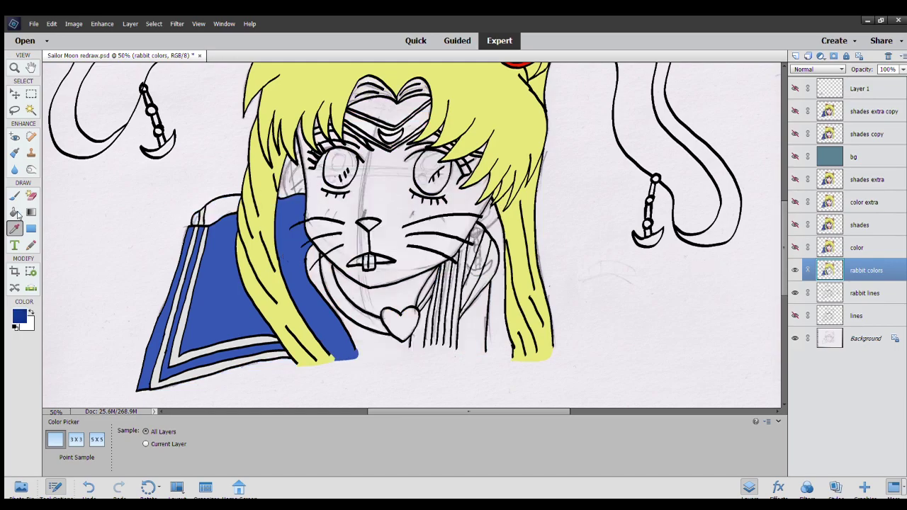
{"action": "left_click", "coordinate": [15, 212]}
{"action": "left_click", "coordinate": [201, 213]}
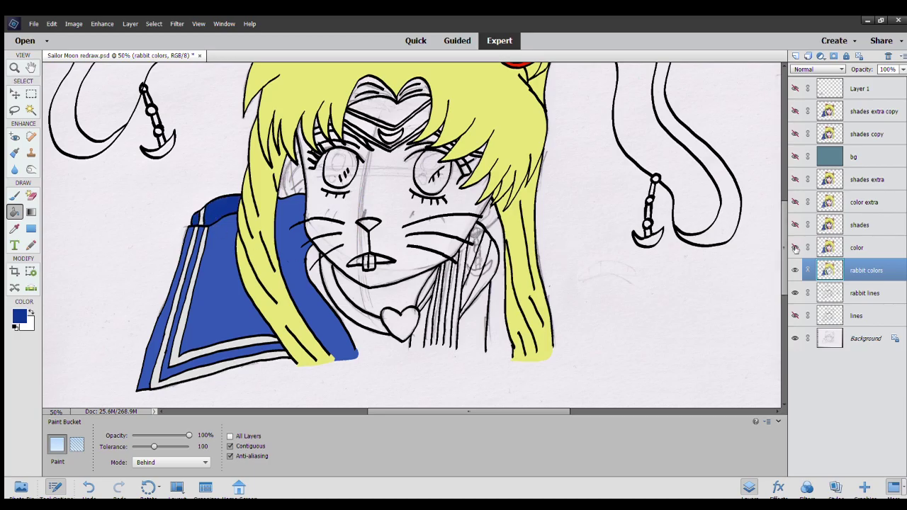
{"action": "left_click", "coordinate": [795, 247]}
{"action": "left_click", "coordinate": [14, 228]}
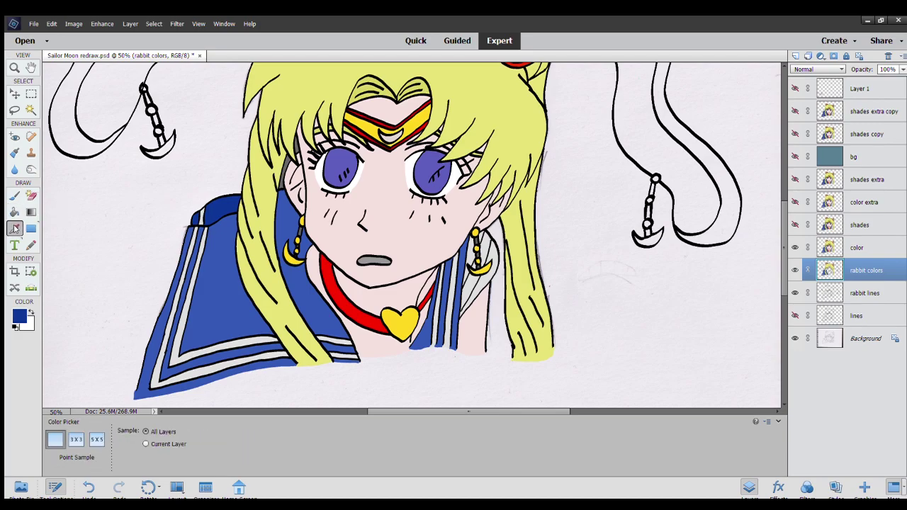
{"action": "left_click", "coordinate": [282, 186]}
{"action": "left_click", "coordinate": [796, 247]}
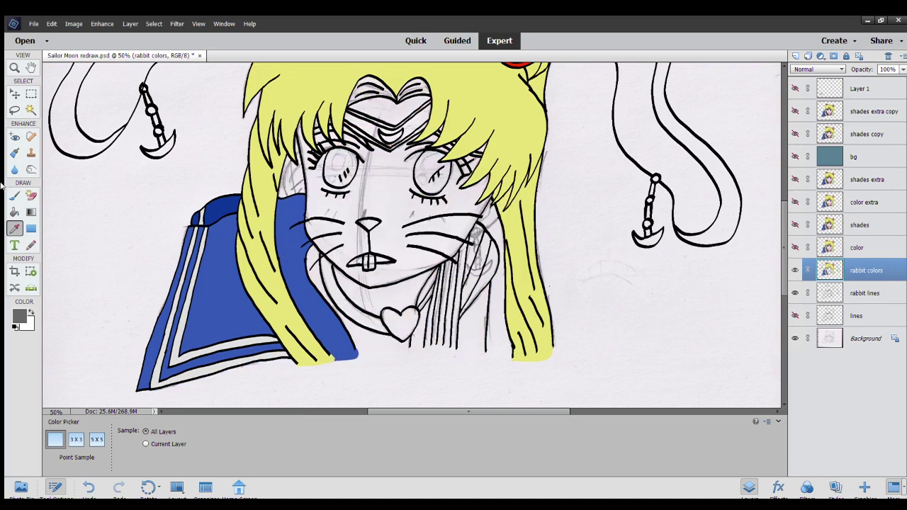
{"action": "left_click", "coordinate": [12, 211]}
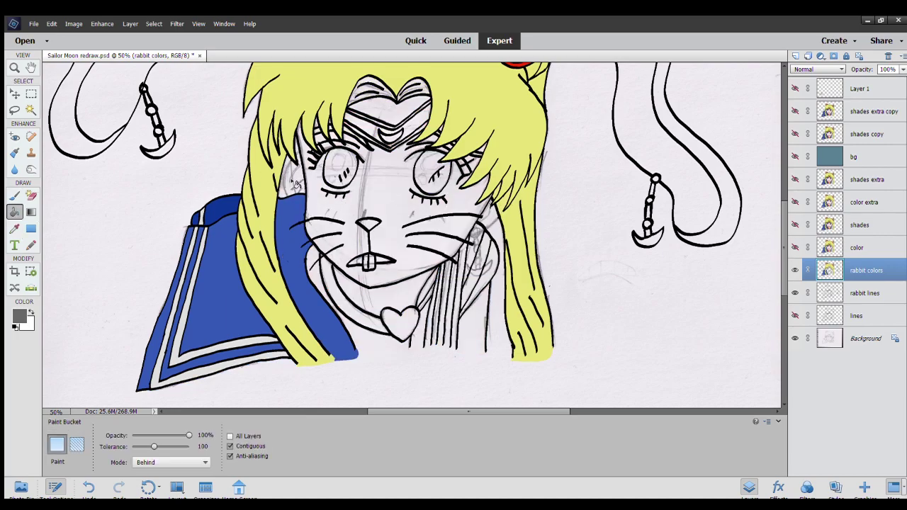
{"action": "left_click", "coordinate": [302, 190]}
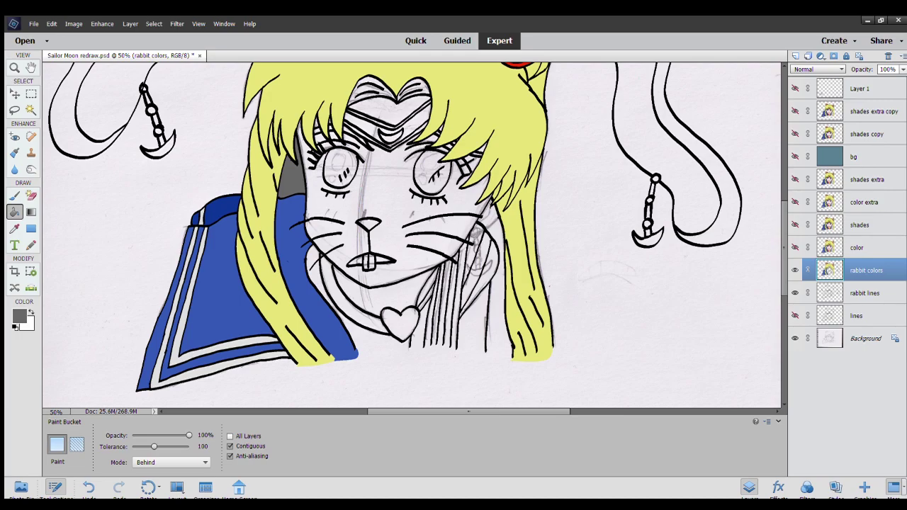
{"action": "key", "text": "ctrl+z"}
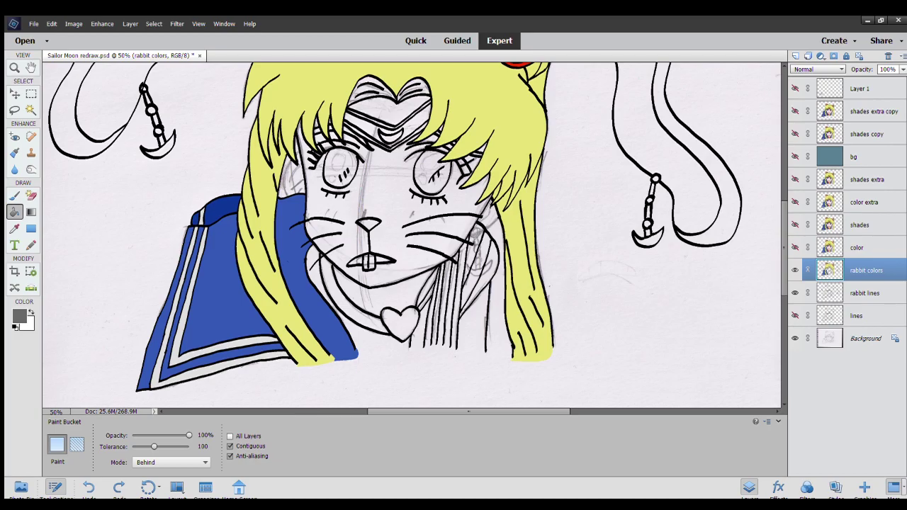
{"action": "left_click", "coordinate": [795, 248]}
{"action": "left_click", "coordinate": [795, 247]}
{"action": "left_click", "coordinate": [15, 227]}
{"action": "left_click", "coordinate": [306, 303]}
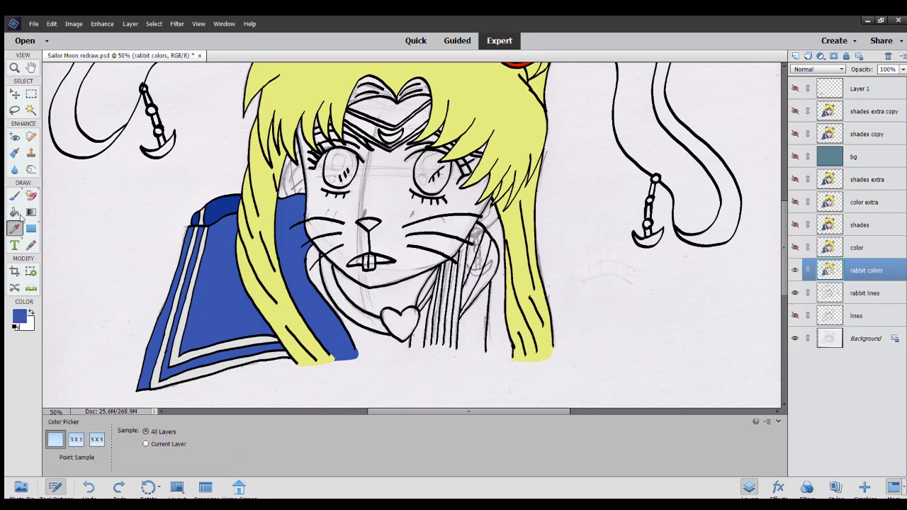
{"action": "left_click", "coordinate": [14, 197]}
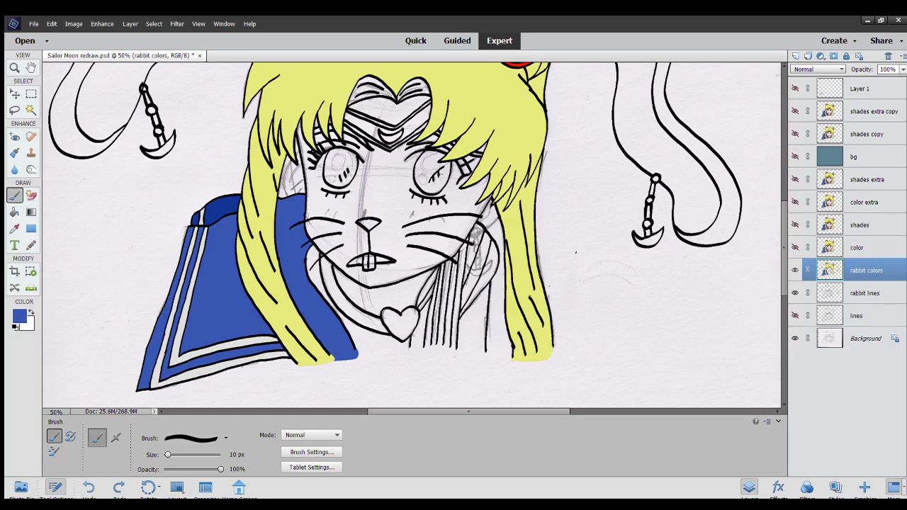
Compare against the color layer, then erase a small stray mark on the rabbit colors layer.
{"action": "left_click", "coordinate": [794, 247]}
{"action": "left_click", "coordinate": [794, 247]}
{"action": "left_click", "coordinate": [793, 247]}
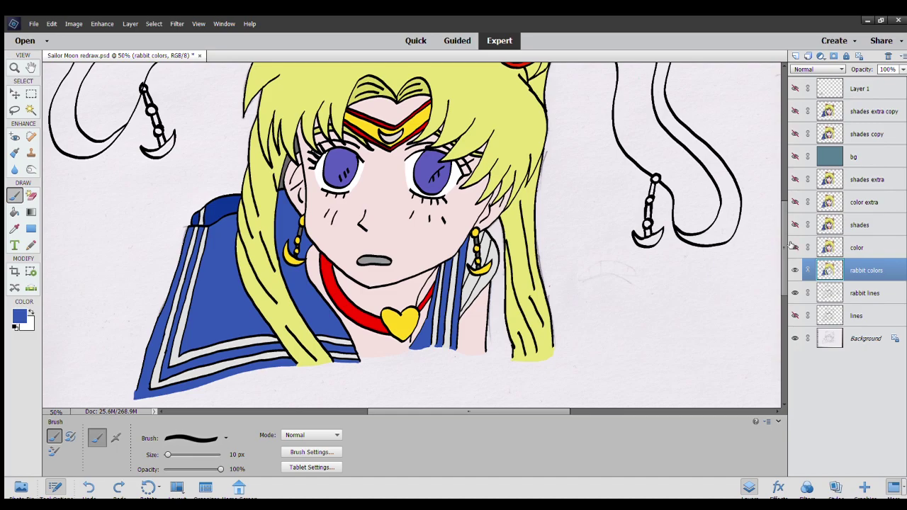
{"action": "left_click", "coordinate": [793, 247]}
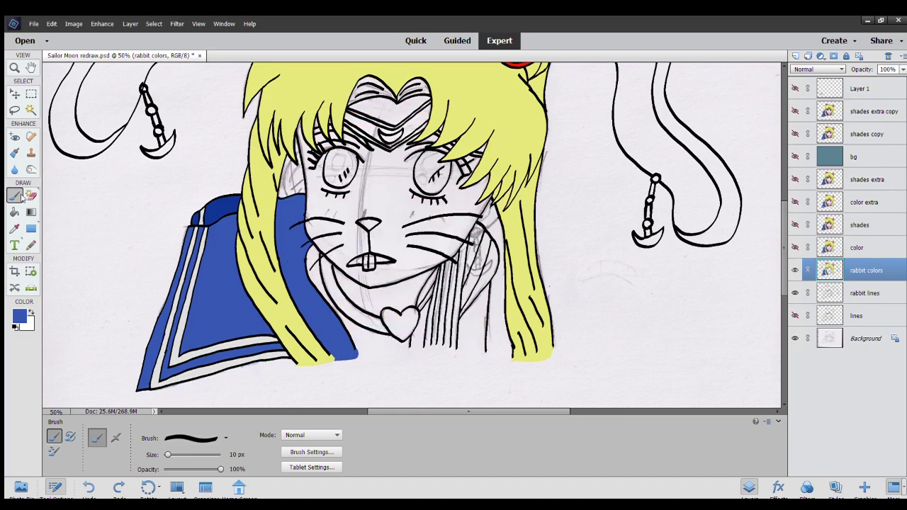
{"action": "left_click", "coordinate": [30, 196]}
{"action": "left_click", "coordinate": [52, 435]}
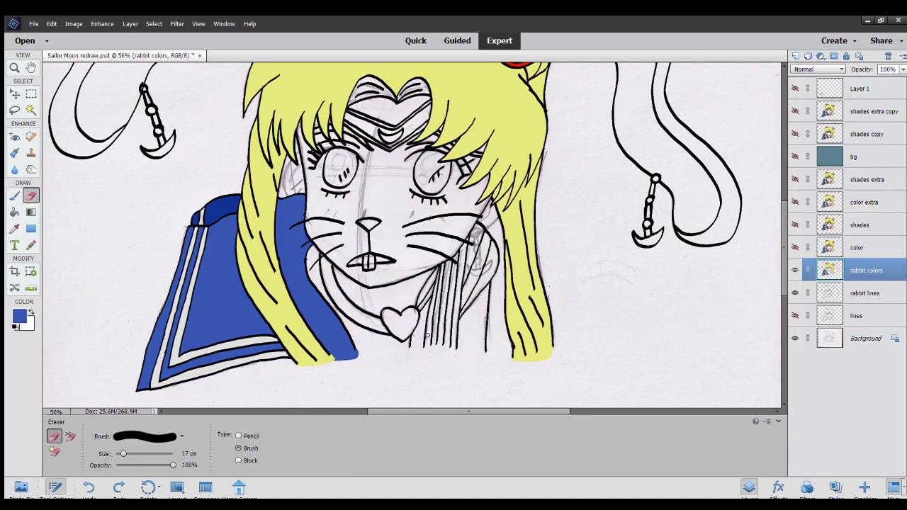
{"action": "left_click_drag", "start_coordinate": [422, 338], "coordinate": [428, 341]}
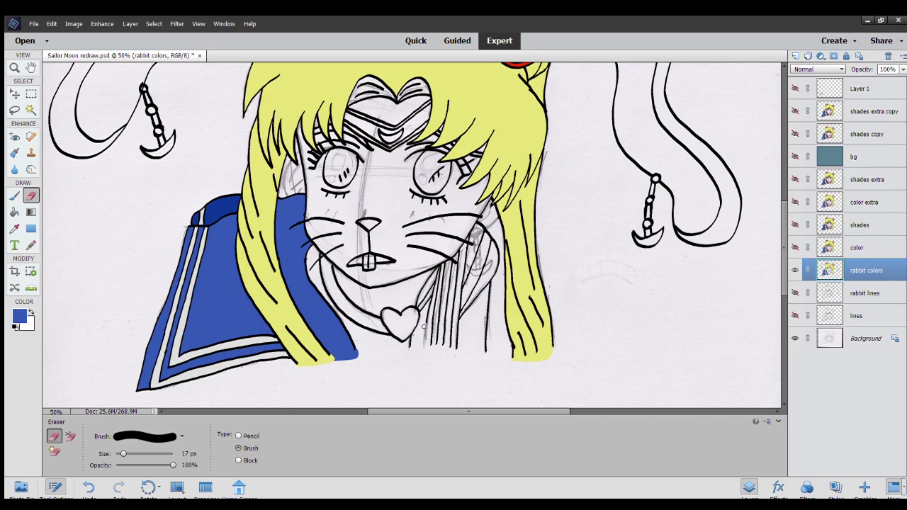
Swap the paint colours, ending with blue as the painting colour.
{"action": "left_click", "coordinate": [30, 312]}
{"action": "key", "text": "i"}
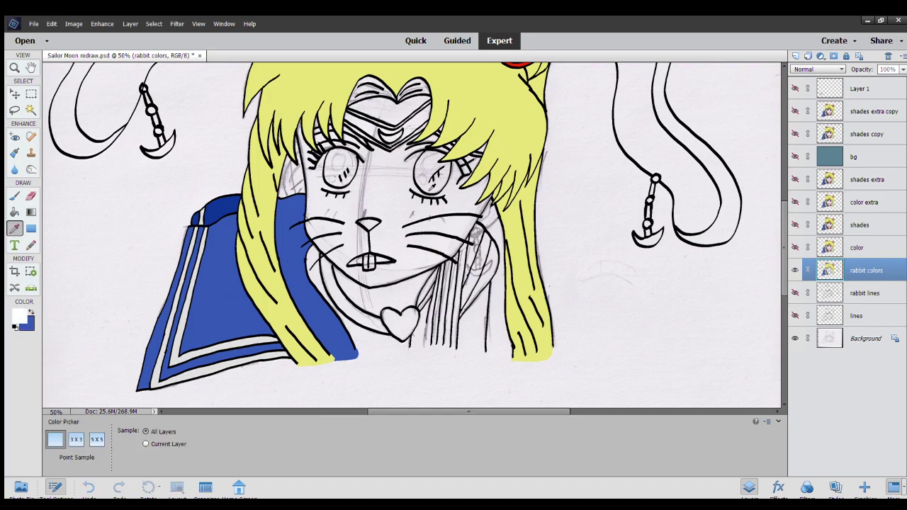
{"action": "left_click", "coordinate": [355, 188]}
{"action": "key", "text": "b"}
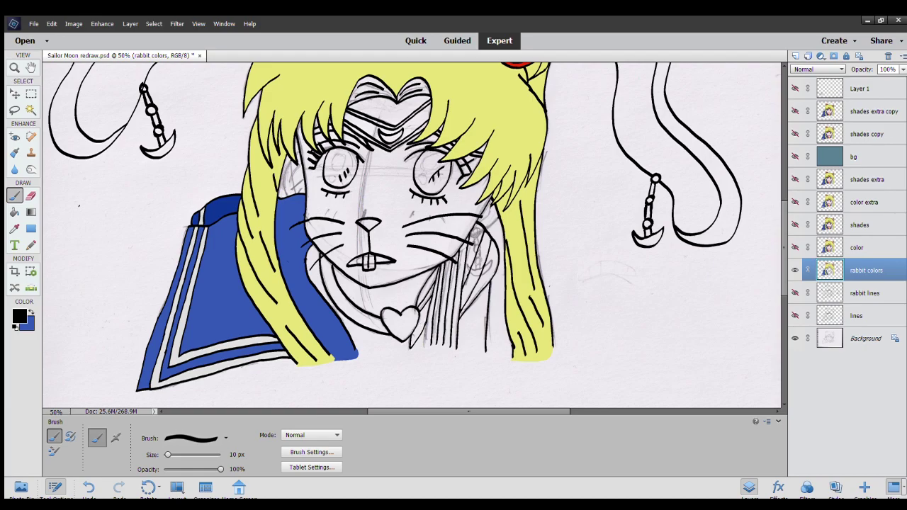
{"action": "left_click", "coordinate": [14, 211]}
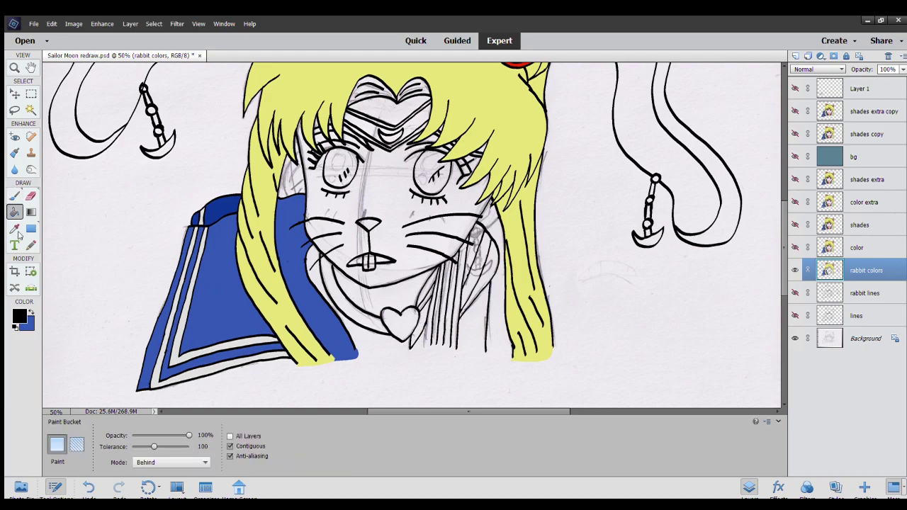
{"action": "left_click", "coordinate": [29, 312]}
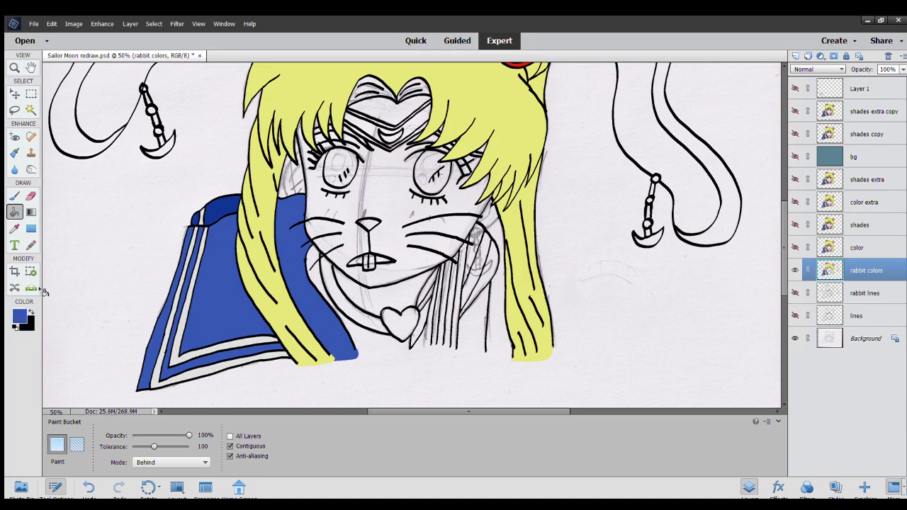
{"action": "left_click", "coordinate": [14, 196]}
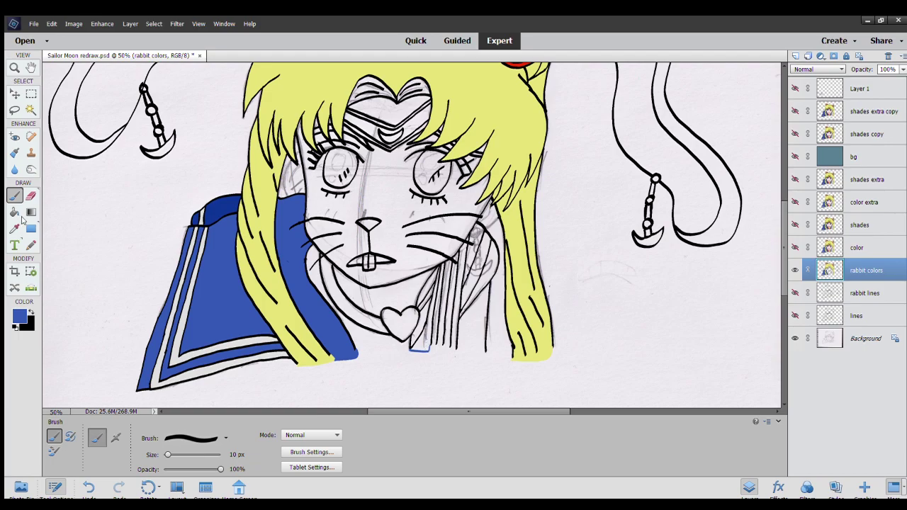
Fill the thin collar strips below and beside the heart, and the next stripe, with blue.
{"action": "left_click", "coordinate": [14, 212]}
{"action": "left_click", "coordinate": [419, 343]}
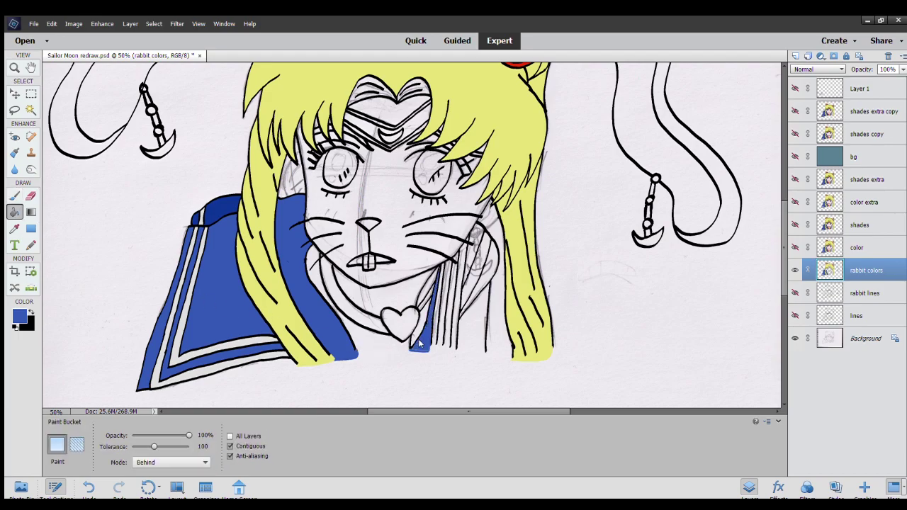
{"action": "left_click", "coordinate": [14, 195]}
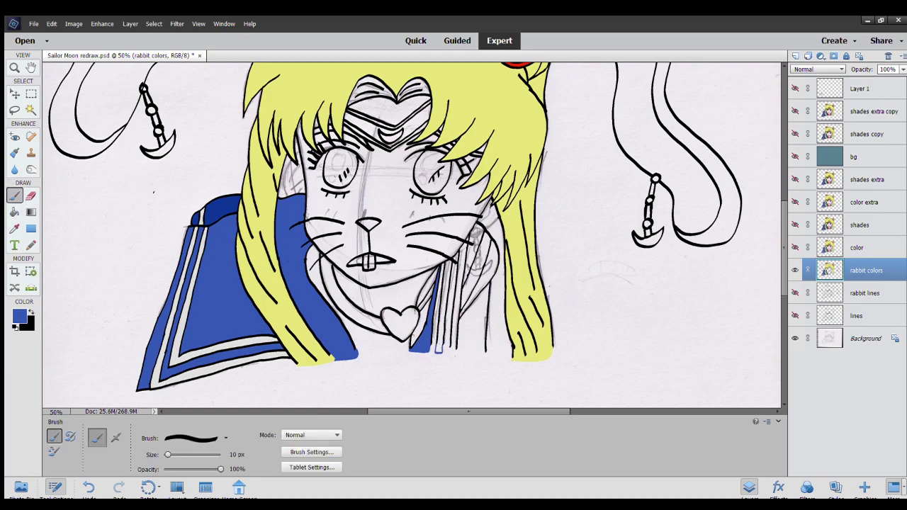
{"action": "left_click", "coordinate": [14, 212]}
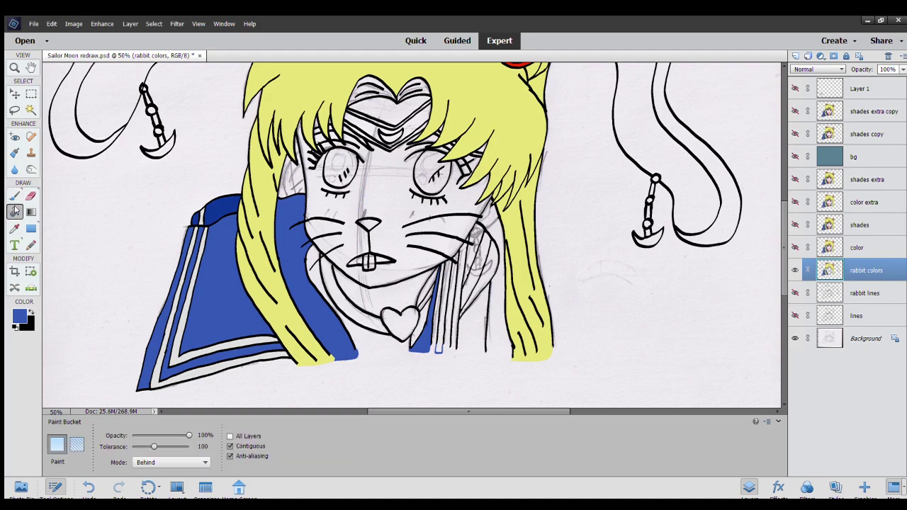
{"action": "left_click", "coordinate": [439, 341]}
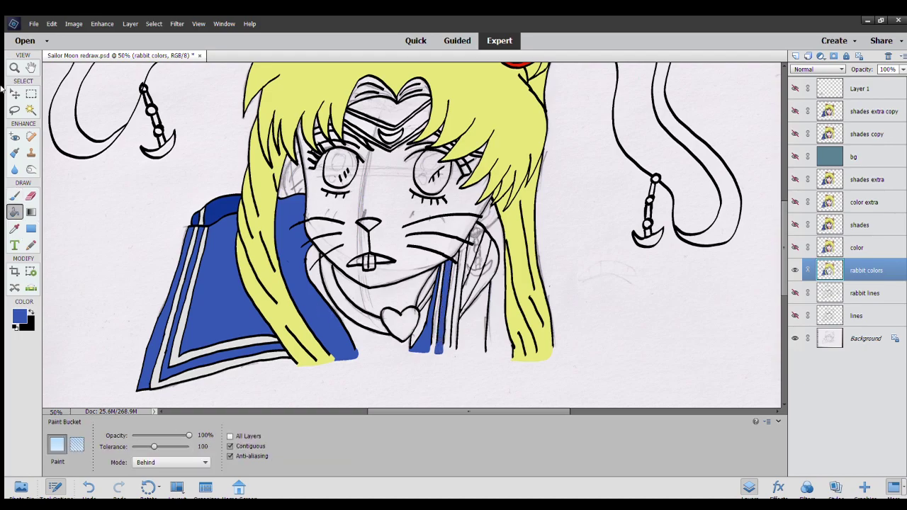
{"action": "left_click", "coordinate": [14, 197]}
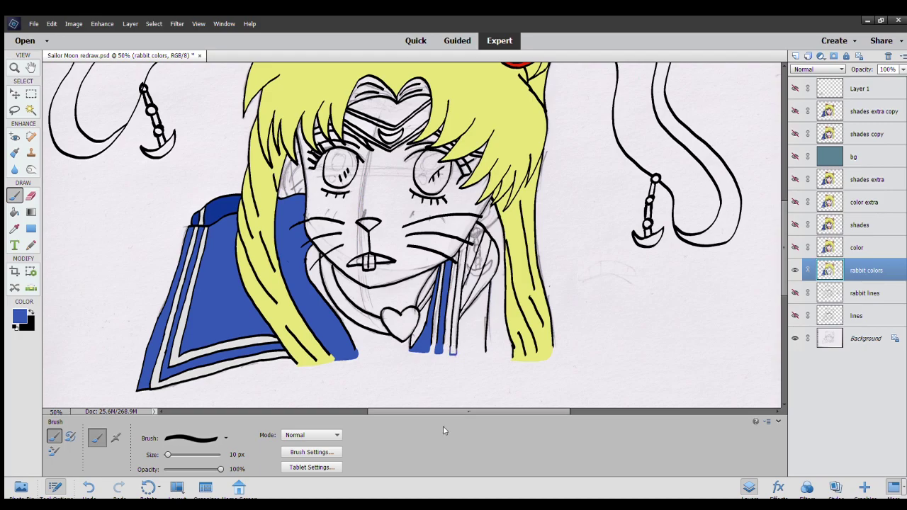
{"action": "left_click", "coordinate": [14, 212]}
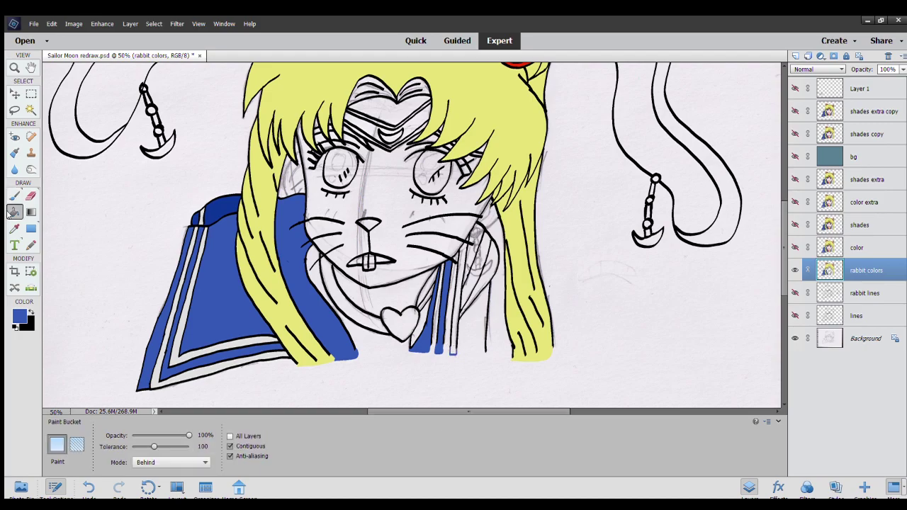
{"action": "left_click", "coordinate": [456, 313]}
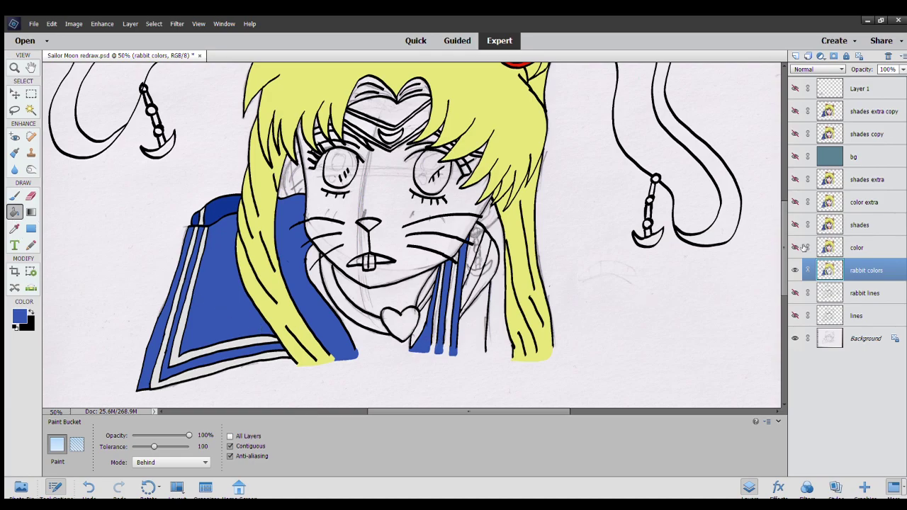
Sample the collar's red and fill the rabbit's choker with it.
{"action": "left_click", "coordinate": [794, 248]}
{"action": "left_click", "coordinate": [14, 228]}
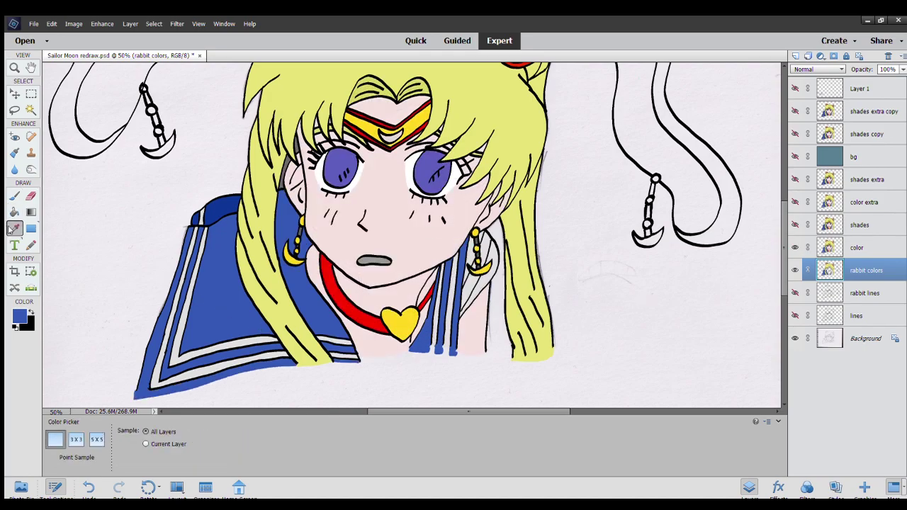
{"action": "left_click", "coordinate": [368, 320]}
{"action": "left_click", "coordinate": [795, 247]}
{"action": "left_click", "coordinate": [14, 212]}
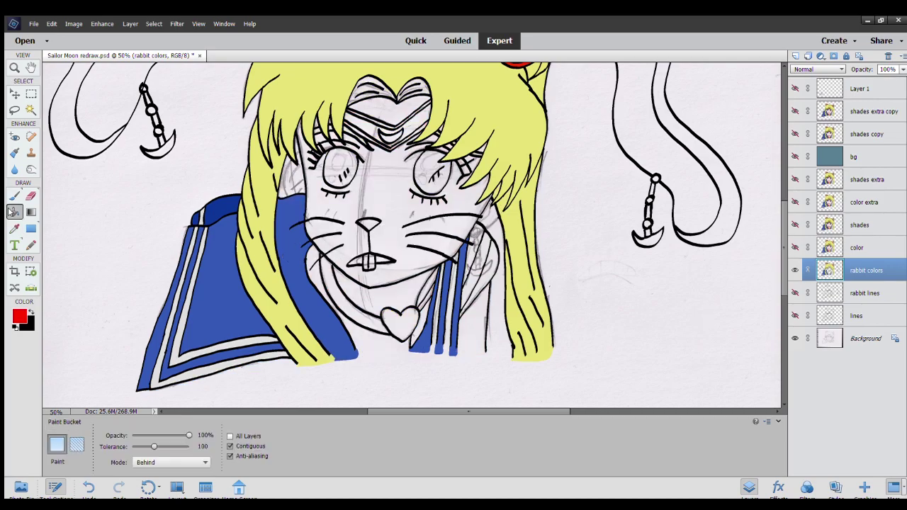
{"action": "left_click", "coordinate": [328, 274]}
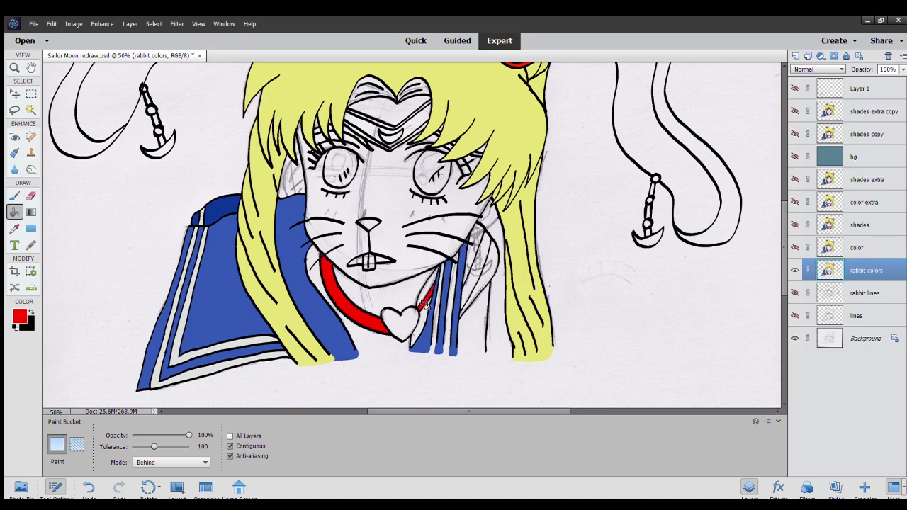
{"action": "scroll", "coordinate": [426, 307], "scroll_direction": "up", "scroll_amount": 1}
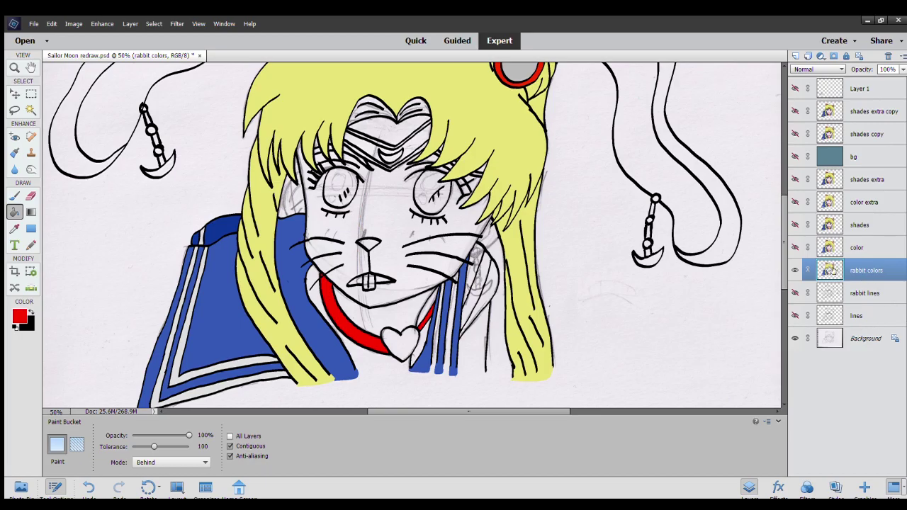
Fill the upper and lower tiara bands with red.
{"action": "left_click", "coordinate": [795, 247]}
{"action": "left_click", "coordinate": [795, 247]}
{"action": "left_click", "coordinate": [384, 149]}
{"action": "left_click", "coordinate": [373, 158]}
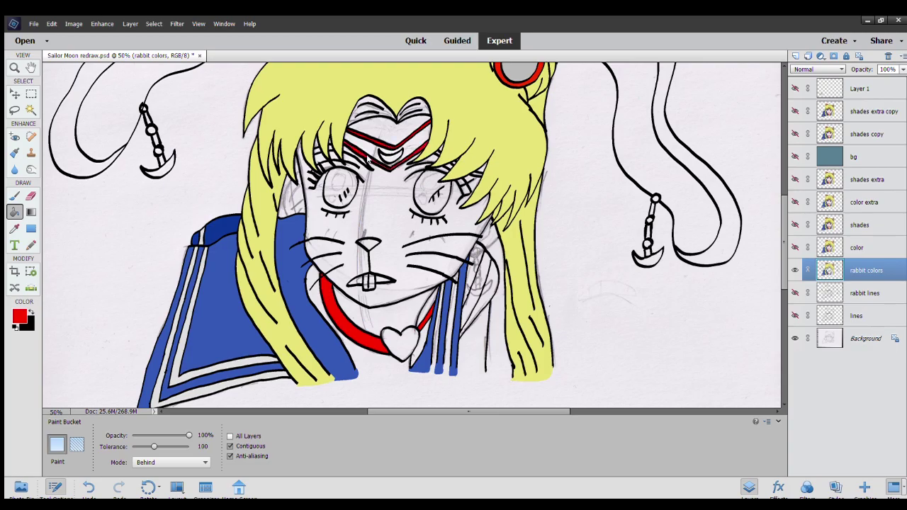
{"action": "scroll", "coordinate": [431, 210], "scroll_direction": "up", "scroll_amount": 2}
{"action": "scroll", "coordinate": [430, 210], "scroll_direction": "up", "scroll_amount": 4}
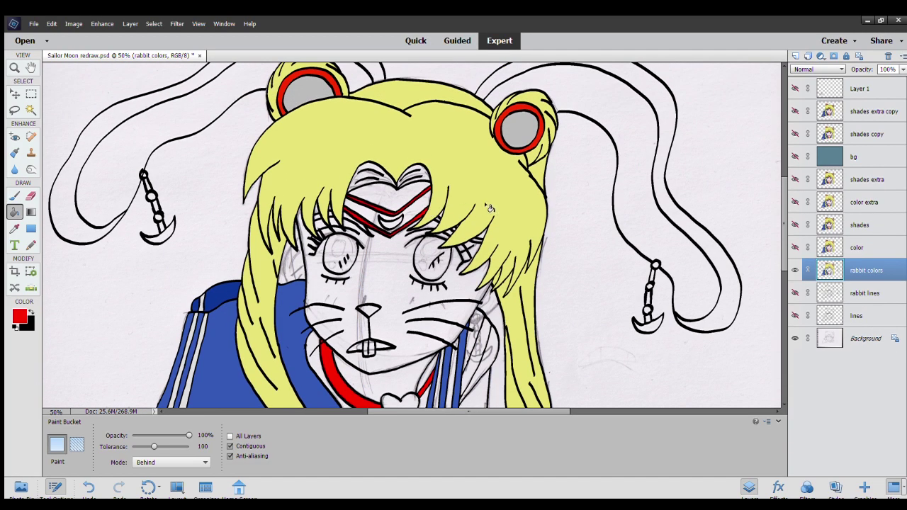
{"action": "scroll", "coordinate": [494, 210], "scroll_direction": "down", "scroll_amount": 3}
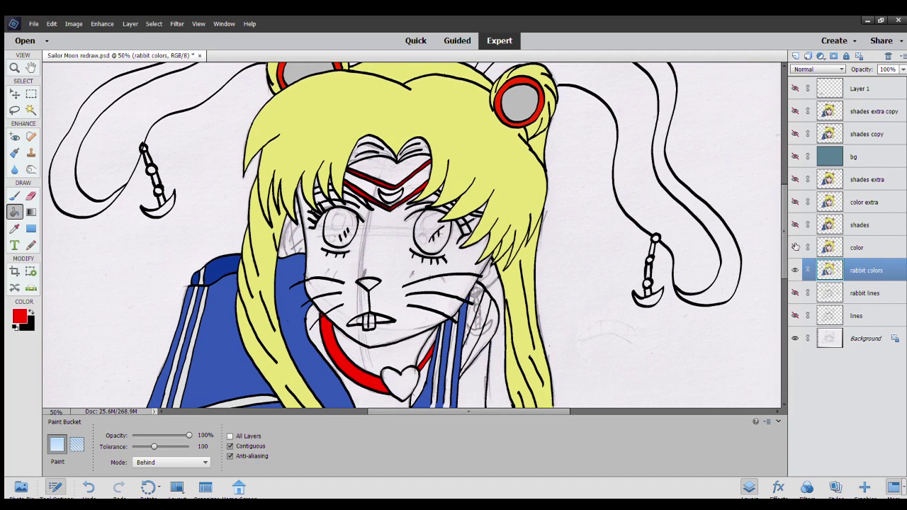
Sample the hair's yellow and fill the tiara's inner band and the choker heart with it.
{"action": "left_click", "coordinate": [796, 247]}
{"action": "left_click", "coordinate": [13, 228]}
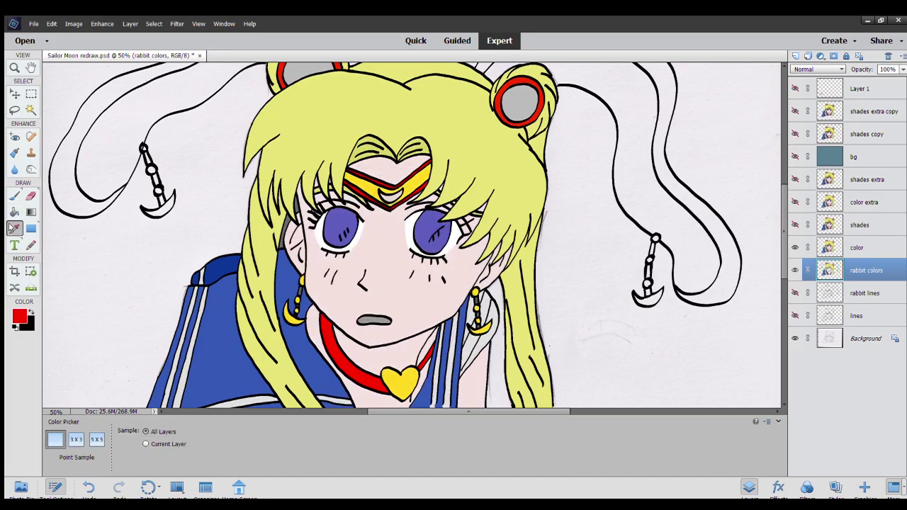
{"action": "left_click", "coordinate": [359, 186]}
{"action": "scroll", "coordinate": [404, 326], "scroll_direction": "down", "scroll_amount": 2}
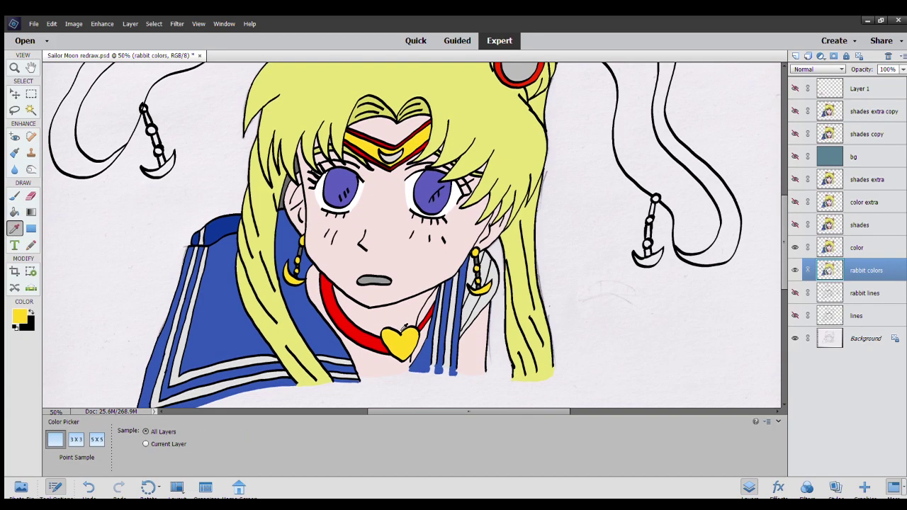
{"action": "scroll", "coordinate": [386, 324], "scroll_direction": "down", "scroll_amount": 1}
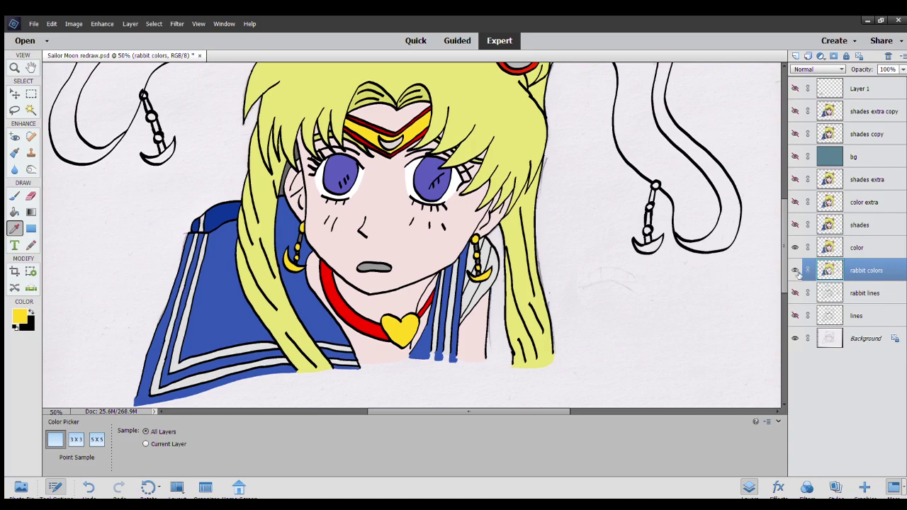
{"action": "left_click", "coordinate": [795, 247]}
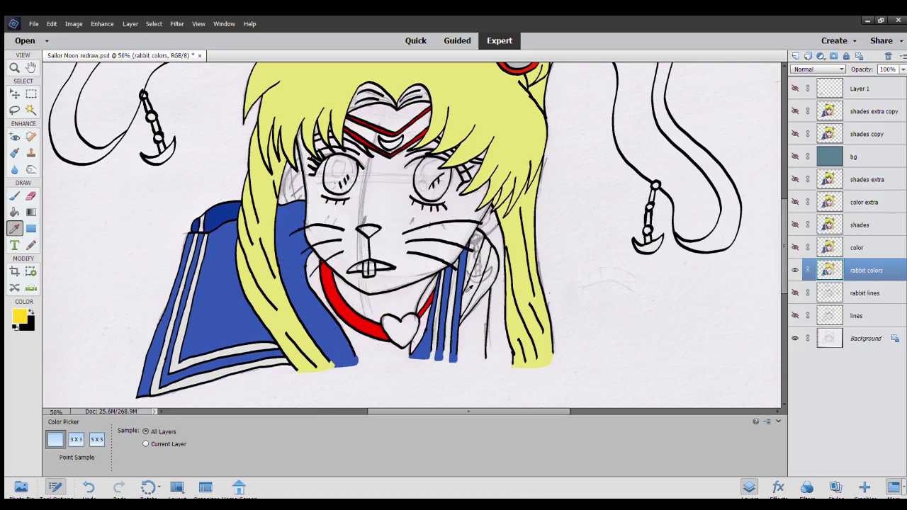
{"action": "left_click", "coordinate": [796, 247]}
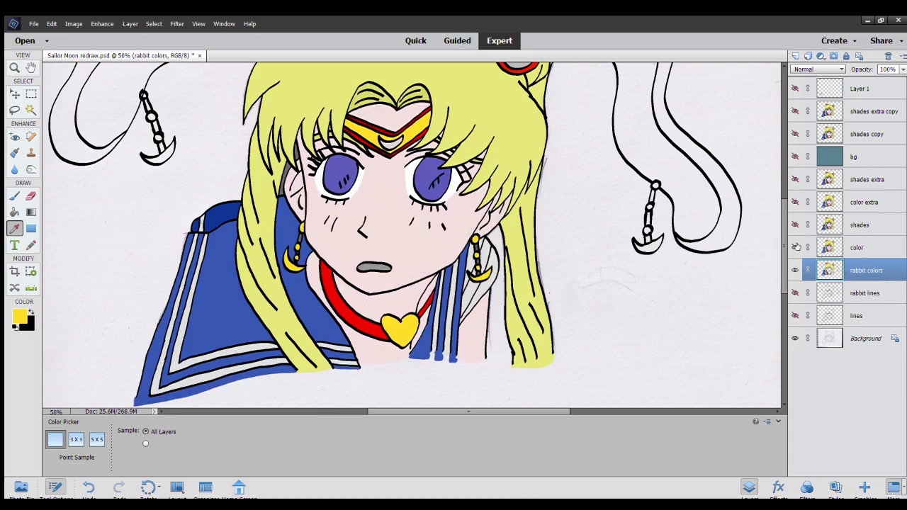
{"action": "left_click", "coordinate": [14, 212]}
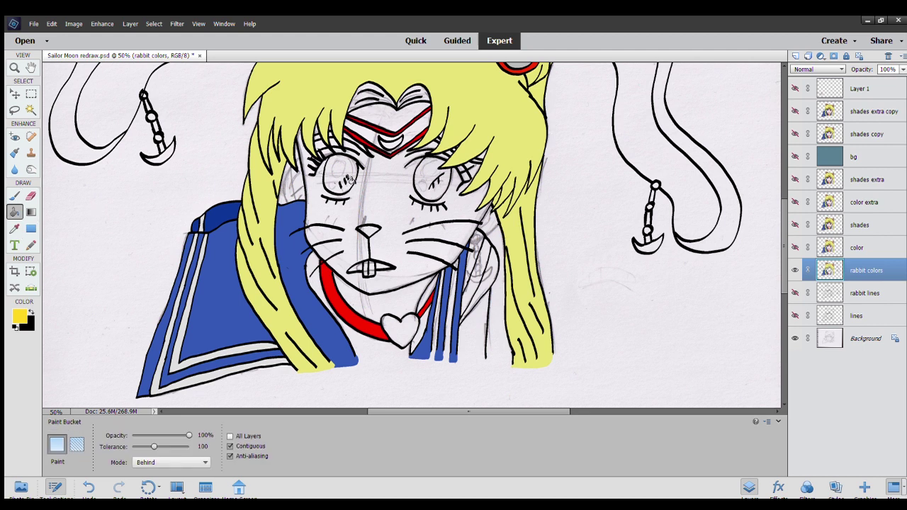
{"action": "left_click", "coordinate": [365, 132]}
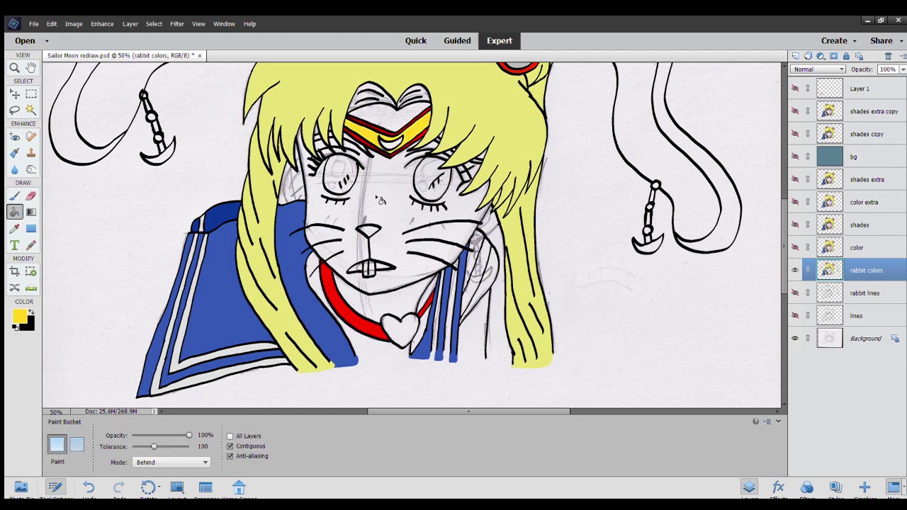
{"action": "left_click", "coordinate": [394, 323]}
{"action": "scroll", "coordinate": [536, 331], "scroll_direction": "up", "scroll_amount": 2}
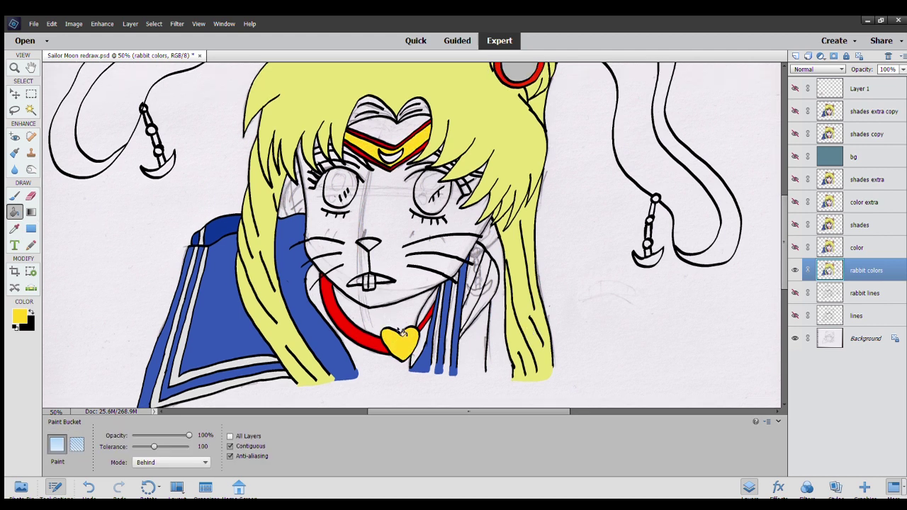
Sample the light grey of the outfit stripes as the paint colour.
{"action": "left_click", "coordinate": [14, 228]}
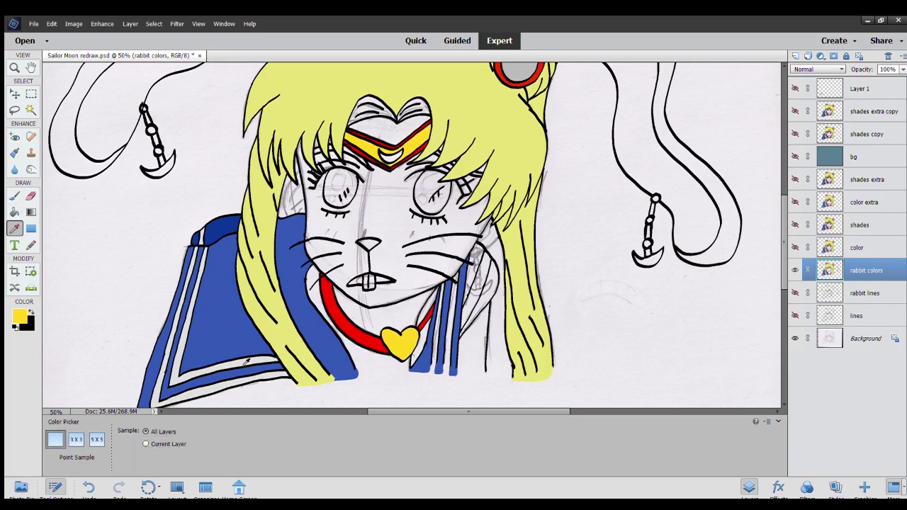
{"action": "left_click", "coordinate": [244, 365]}
{"action": "left_click", "coordinate": [14, 197]}
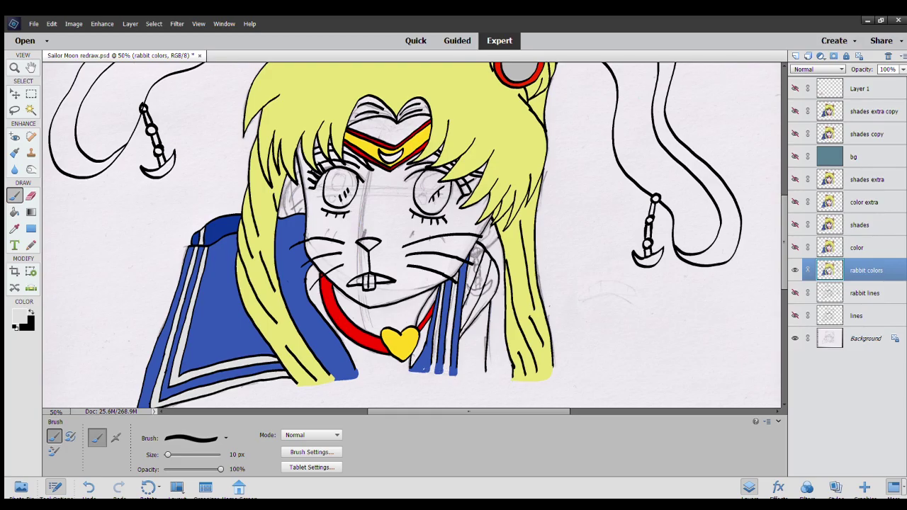
Fill the narrow stripe below the heart and the small area beside the face with light grey.
{"action": "left_click", "coordinate": [14, 212]}
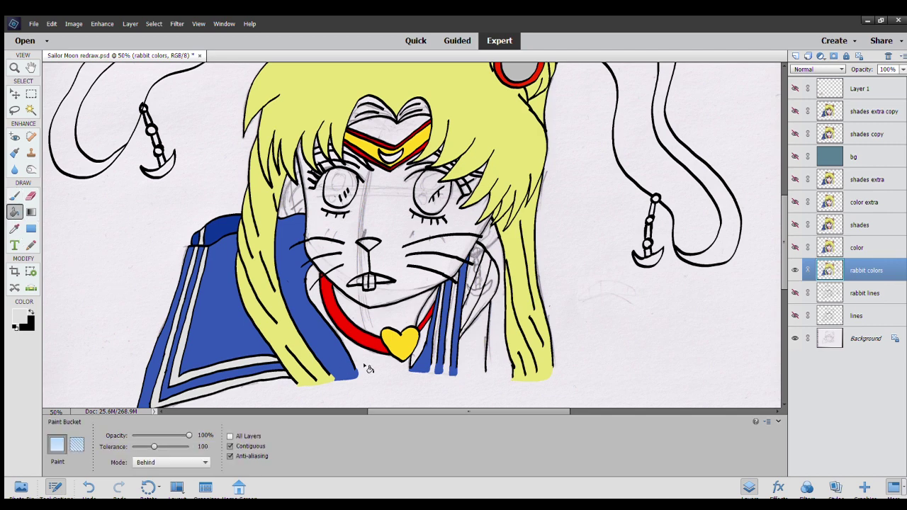
{"action": "left_click", "coordinate": [438, 356]}
{"action": "left_click", "coordinate": [795, 247]}
{"action": "left_click", "coordinate": [14, 228]}
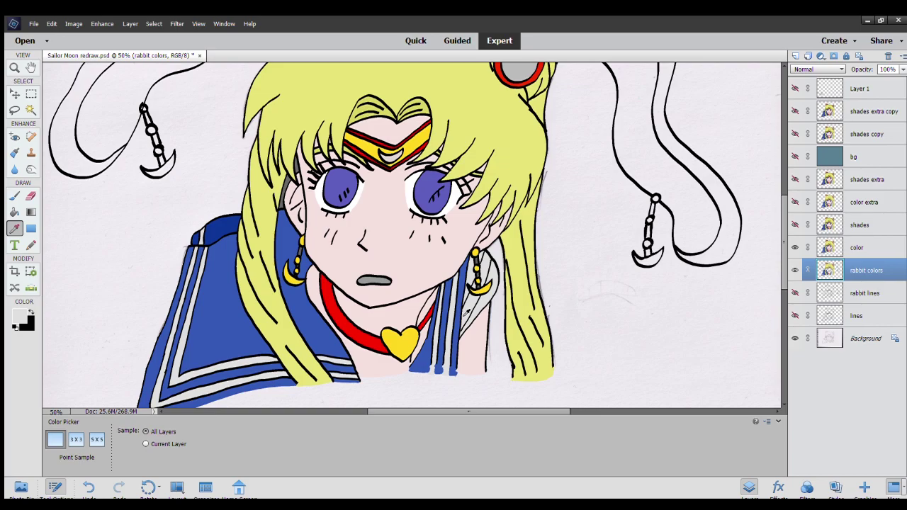
{"action": "left_click", "coordinate": [795, 247]}
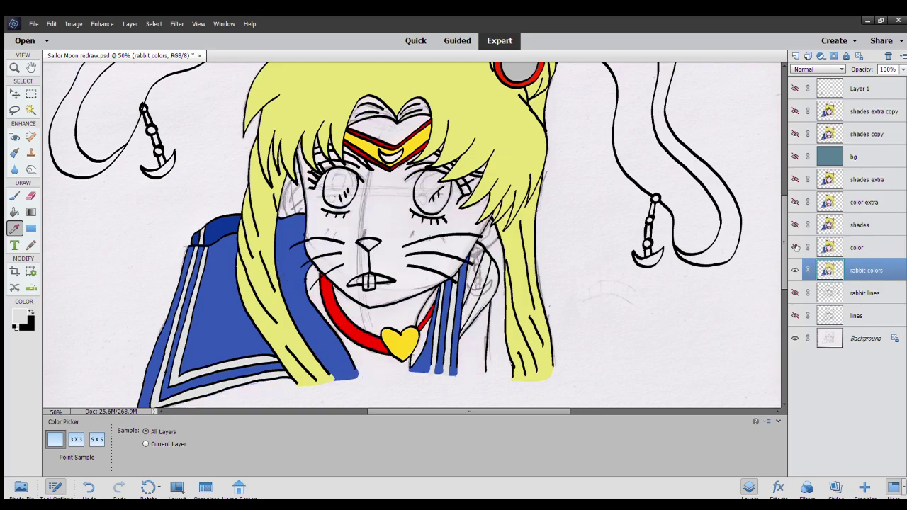
{"action": "left_click", "coordinate": [794, 247]}
{"action": "left_click", "coordinate": [14, 212]}
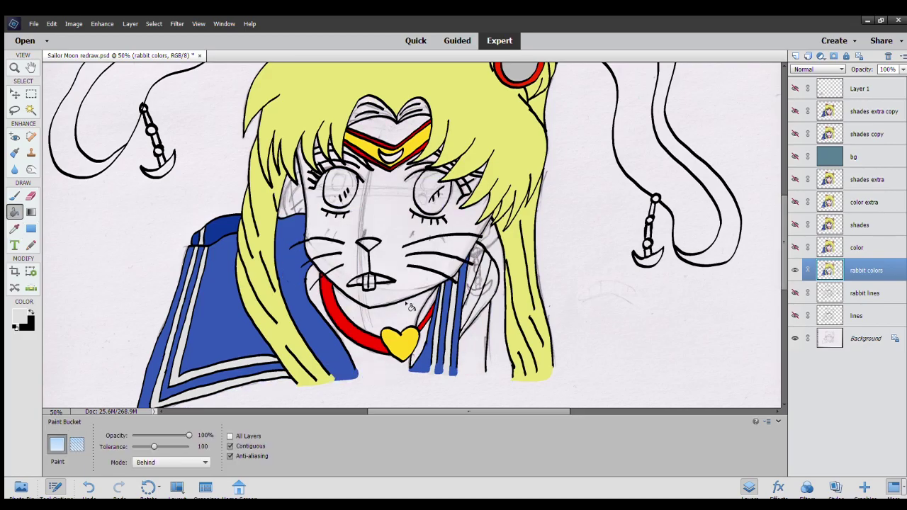
{"action": "left_click", "coordinate": [474, 270]}
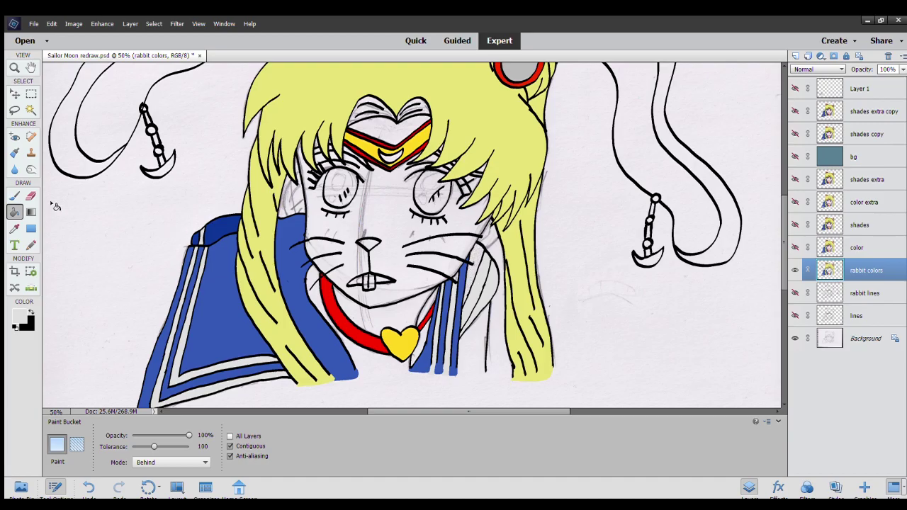
Toggle the color layer on and off to compare the rabbit's face with the original.
{"action": "left_click", "coordinate": [9, 196]}
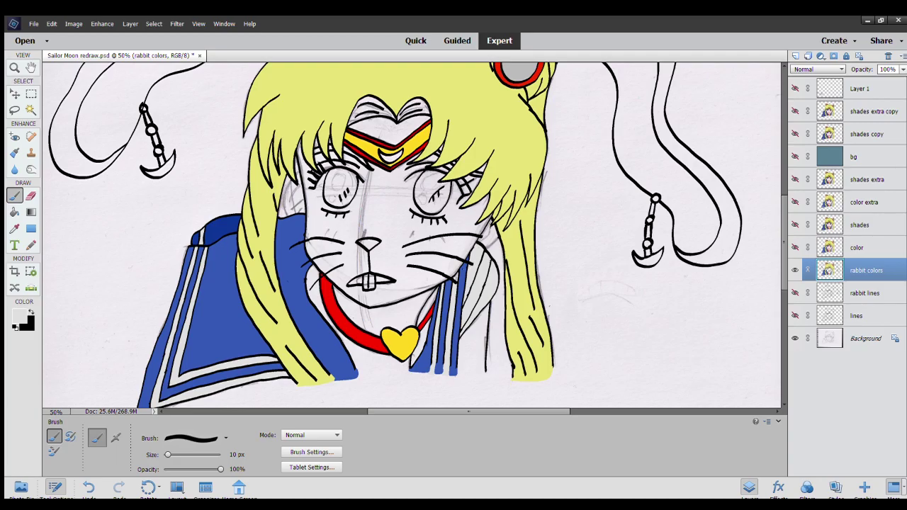
{"action": "left_click", "coordinate": [13, 212]}
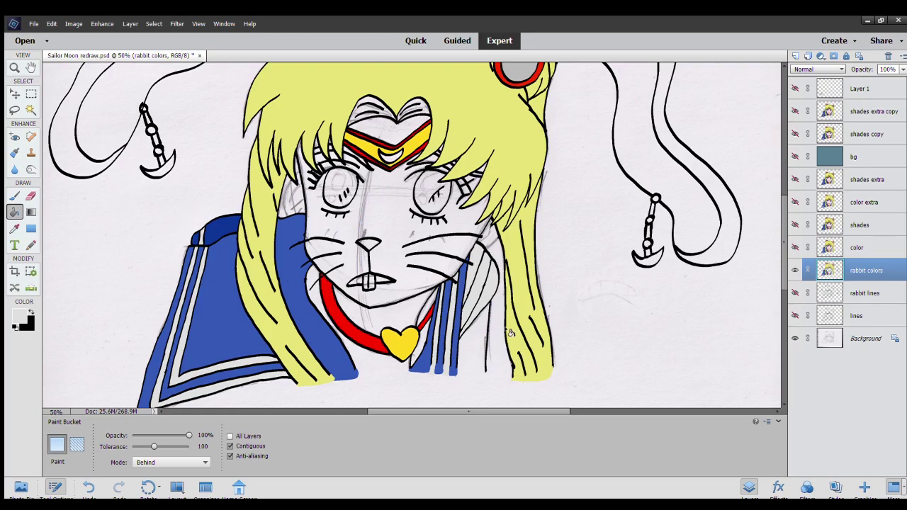
{"action": "left_click", "coordinate": [795, 247]}
{"action": "left_click", "coordinate": [796, 248]}
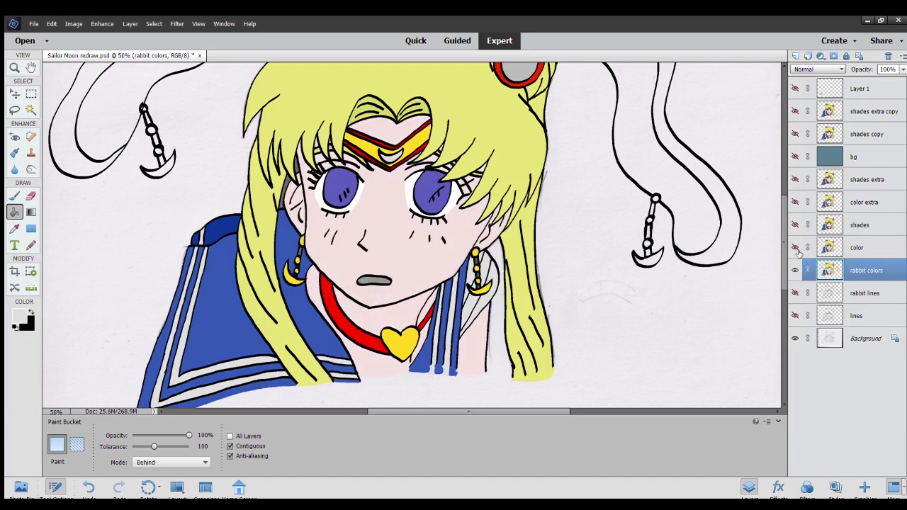
{"action": "left_click", "coordinate": [795, 247]}
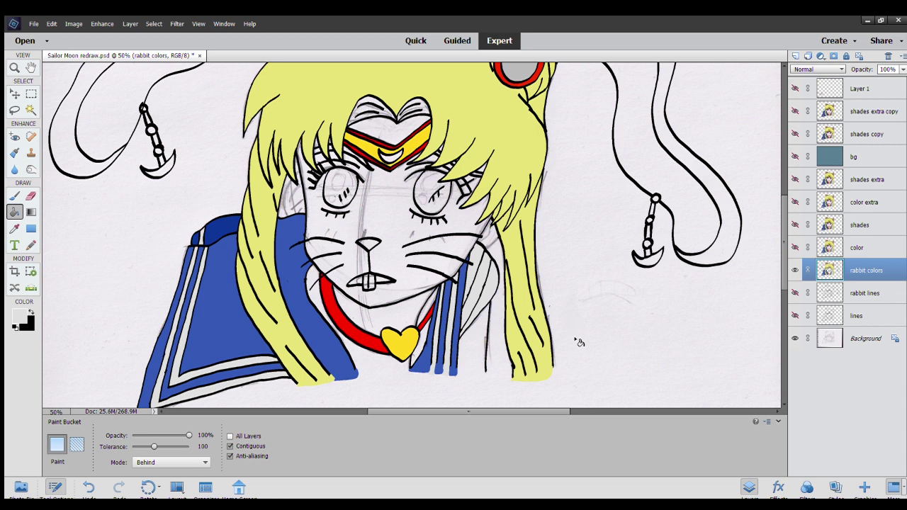
{"action": "scroll", "coordinate": [577, 339], "scroll_direction": "down", "scroll_amount": 1}
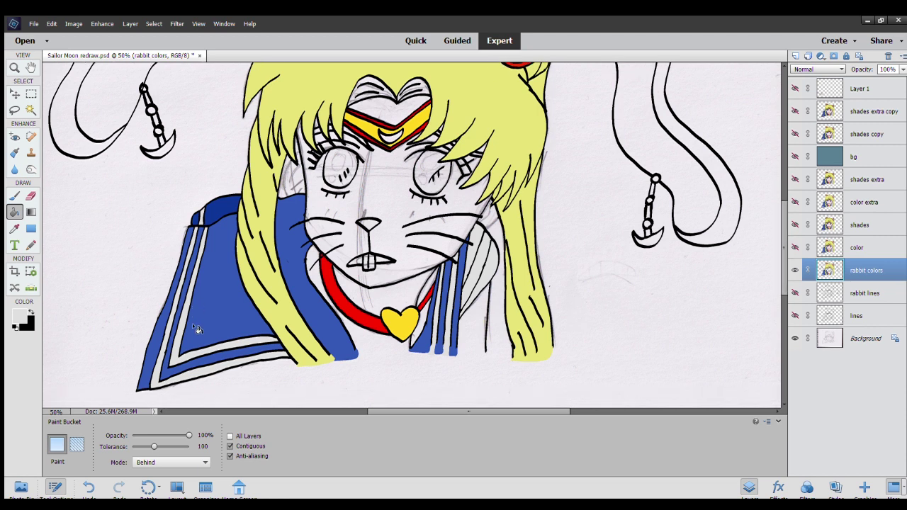
{"action": "left_click", "coordinate": [796, 248]}
{"action": "left_click", "coordinate": [795, 248]}
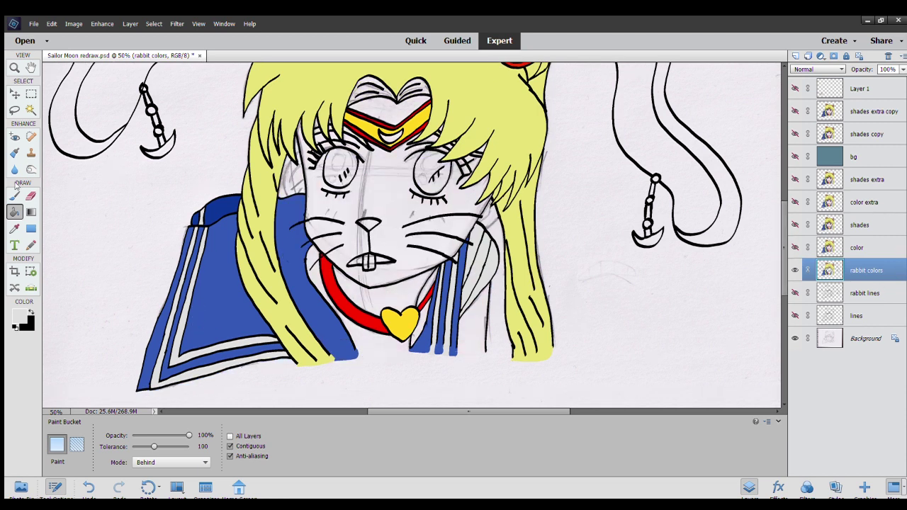
Sample the jacket's blue as the painting colour.
{"action": "left_click", "coordinate": [12, 195]}
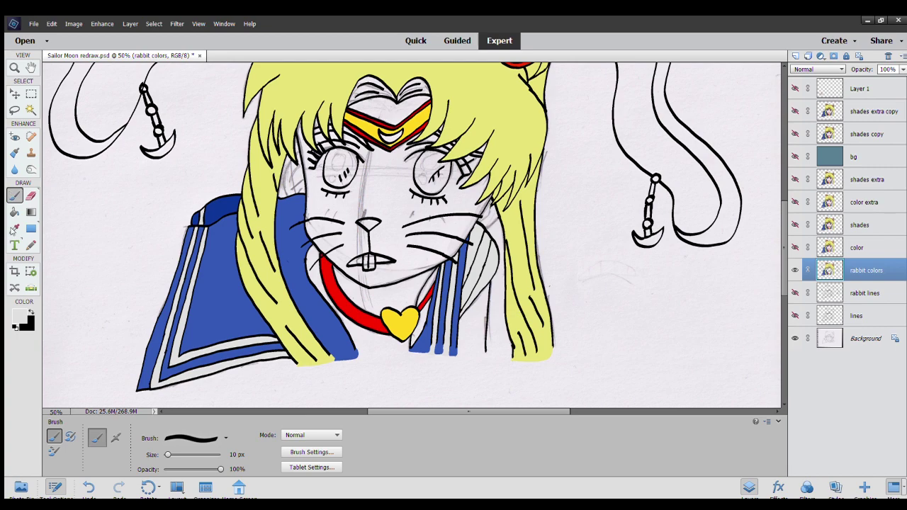
{"action": "left_click", "coordinate": [14, 228]}
{"action": "left_click", "coordinate": [178, 301]}
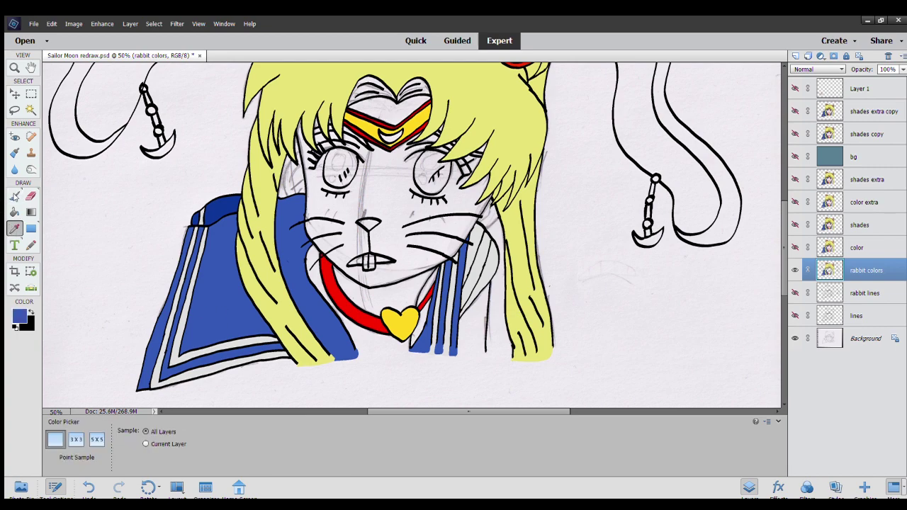
{"action": "left_click", "coordinate": [14, 196]}
Draw a blue line along the collar's lower edge, fill the strip above it blue, then swap to black.
{"action": "left_click_drag", "start_coordinate": [232, 368], "coordinate": [244, 311]}
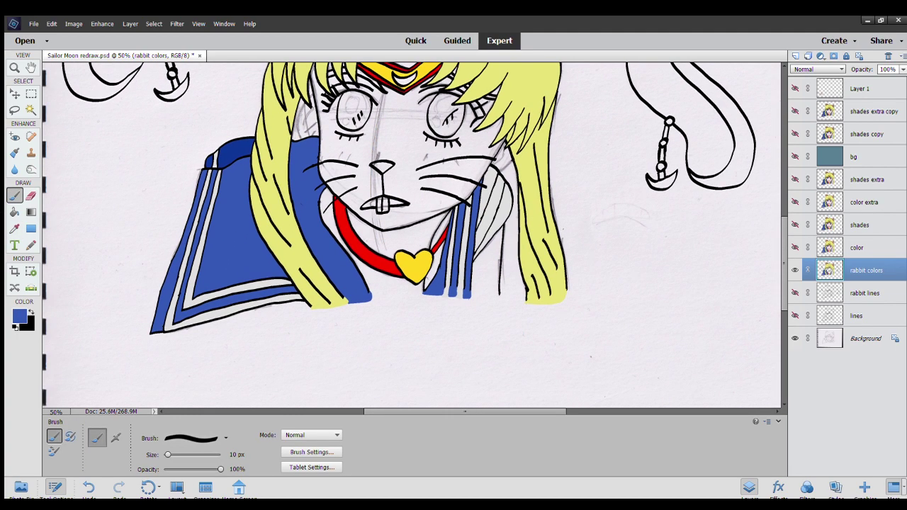
{"action": "left_click_drag", "start_coordinate": [147, 337], "coordinate": [291, 311]}
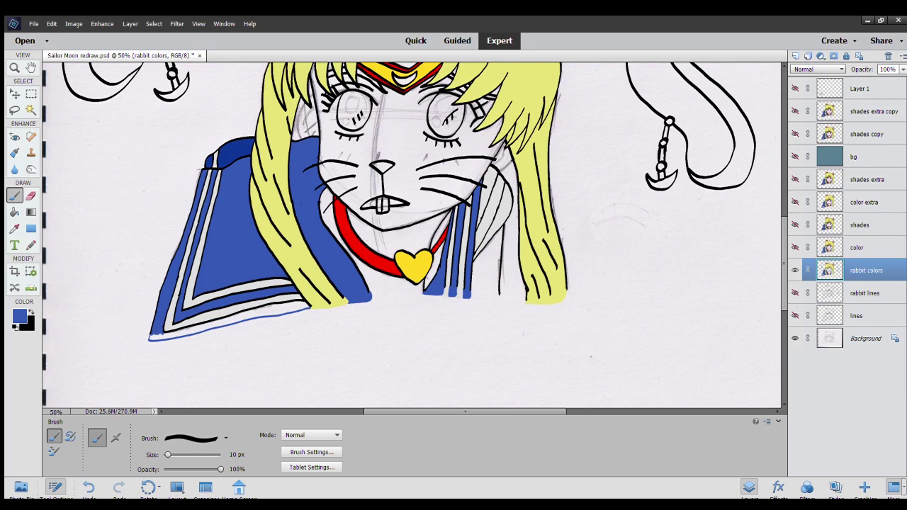
{"action": "left_click", "coordinate": [13, 211]}
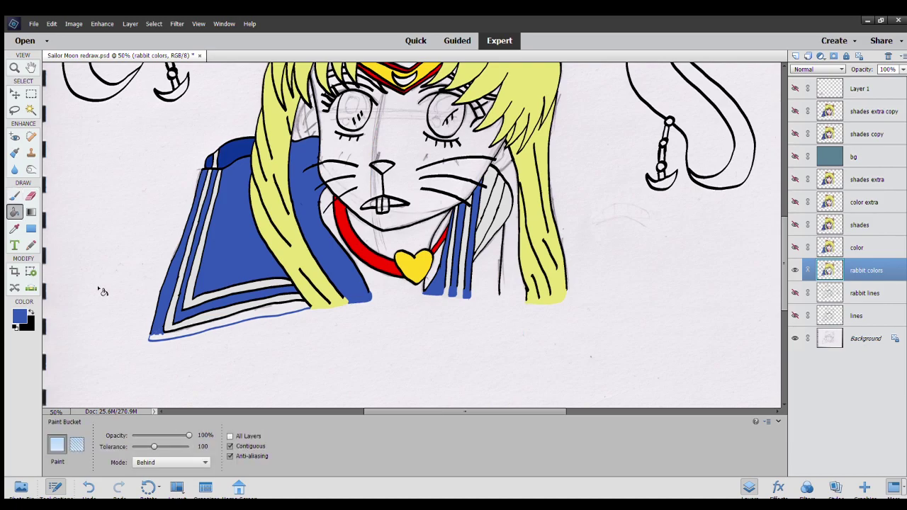
{"action": "left_click", "coordinate": [168, 339]}
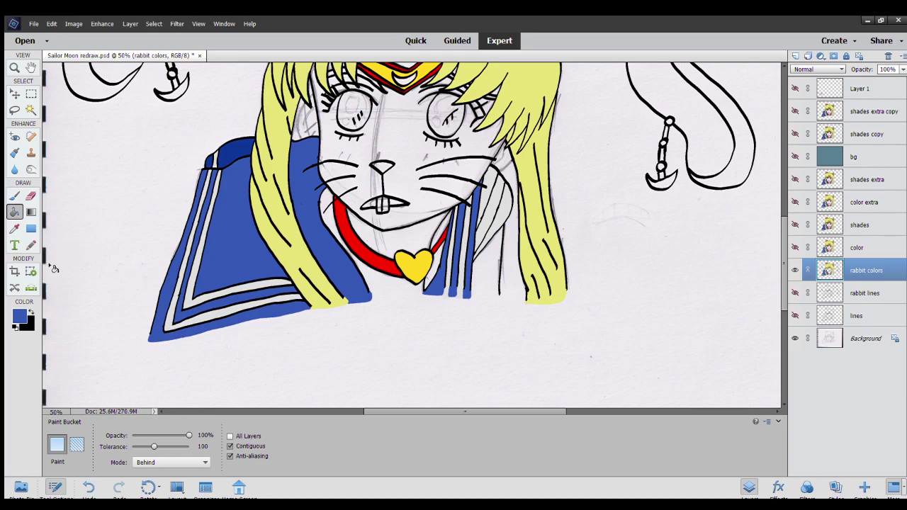
{"action": "left_click", "coordinate": [32, 310]}
{"action": "left_click", "coordinate": [15, 196]}
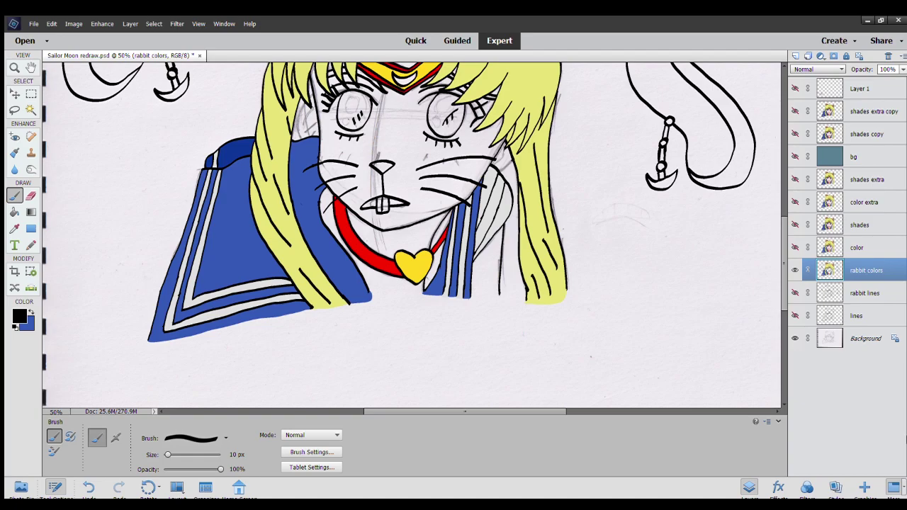
Reset to default colours with white in front, choose the Brush, and zoom to 66.7% on the face.
{"action": "scroll", "coordinate": [784, 262], "scroll_direction": "up", "scroll_amount": 3}
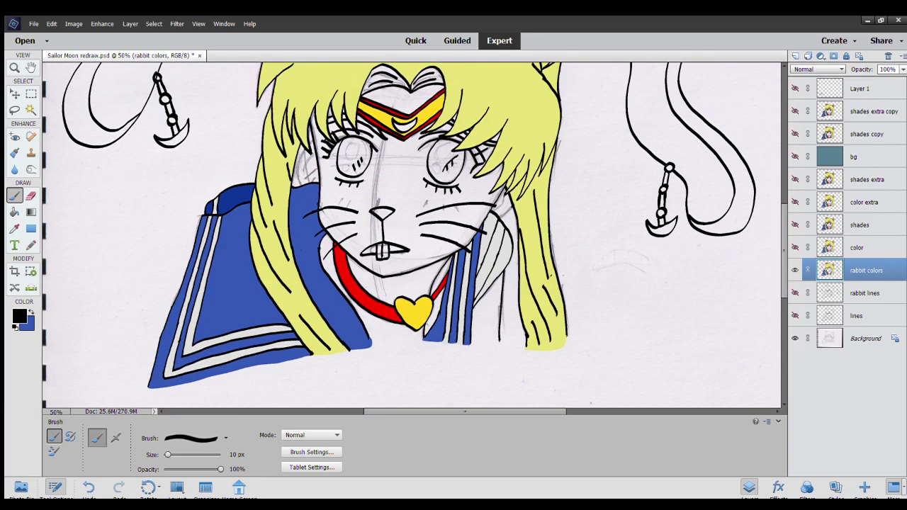
{"action": "scroll", "coordinate": [415, 234], "scroll_direction": "up", "scroll_amount": 1}
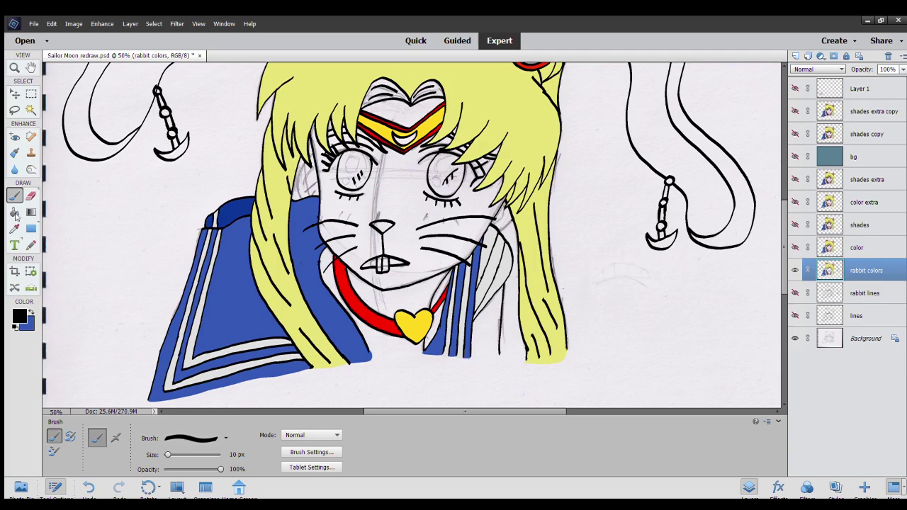
{"action": "left_click", "coordinate": [15, 227]}
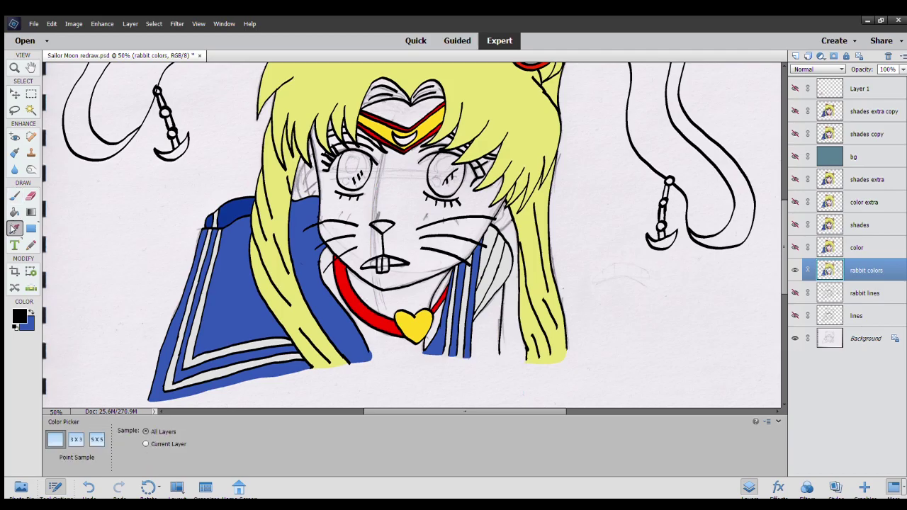
{"action": "left_click", "coordinate": [15, 327]}
{"action": "left_click", "coordinate": [29, 312]}
{"action": "left_click", "coordinate": [15, 195]}
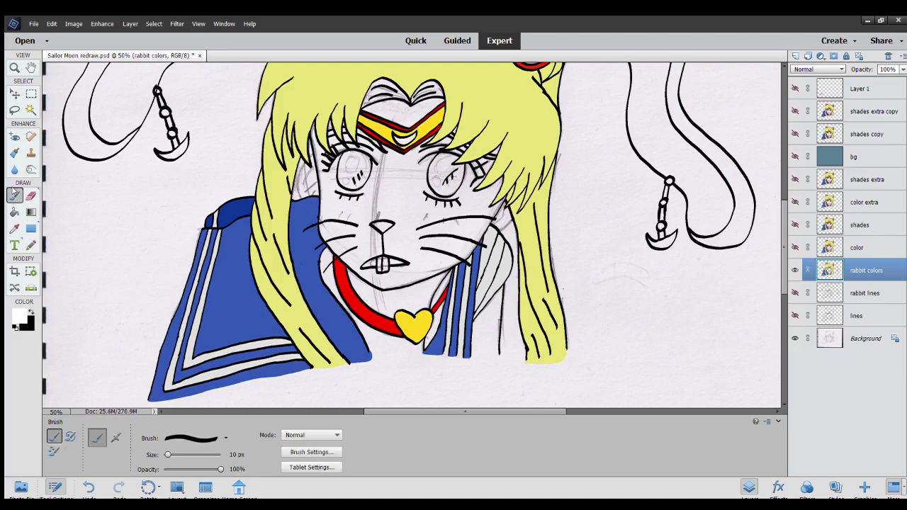
{"action": "key", "text": "ctrl+plus"}
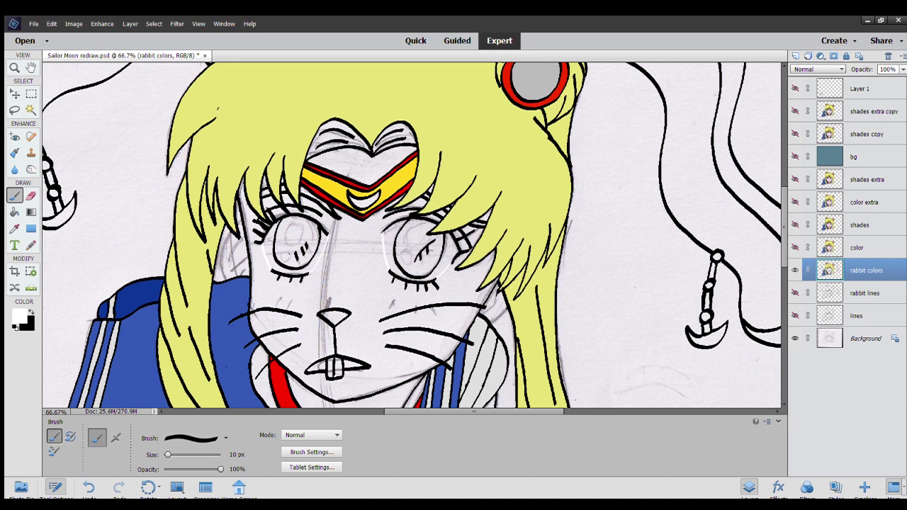
Fill both rabbit eye whites with white using the Paint Bucket.
{"action": "left_click", "coordinate": [14, 213]}
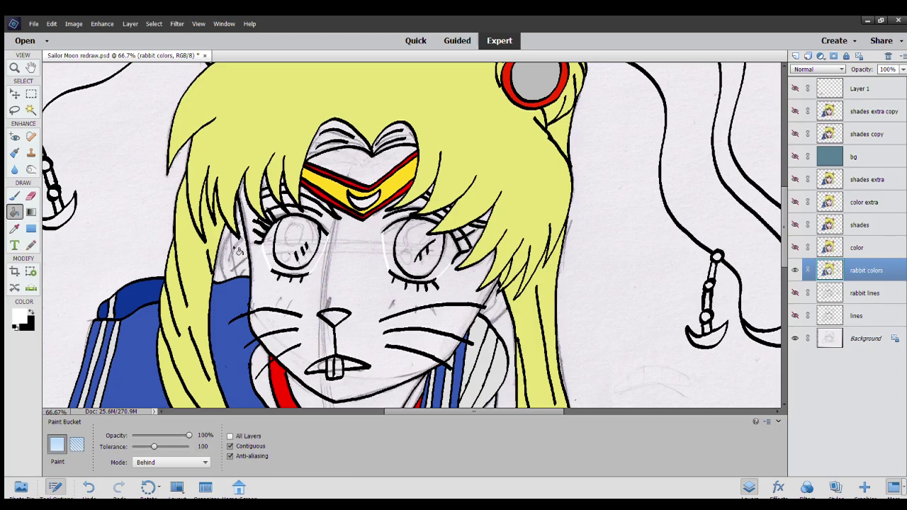
{"action": "left_click", "coordinate": [272, 249]}
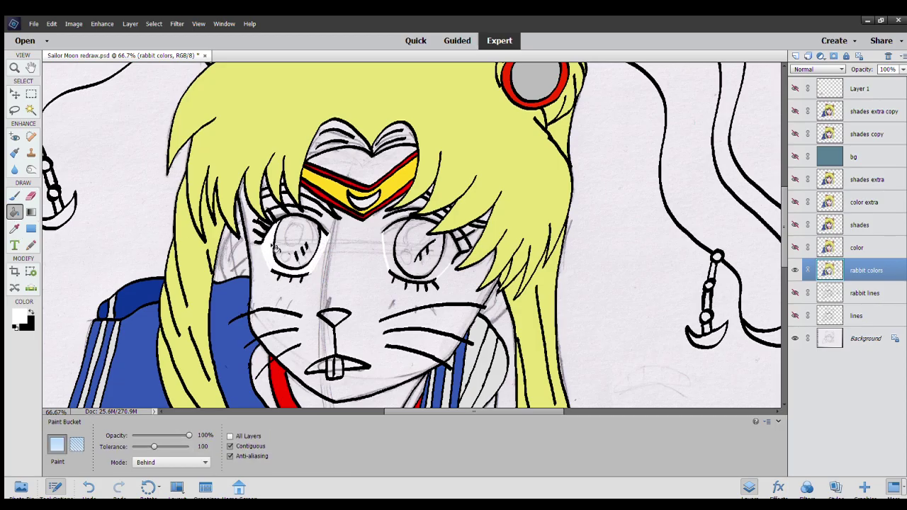
{"action": "left_click", "coordinate": [386, 254]}
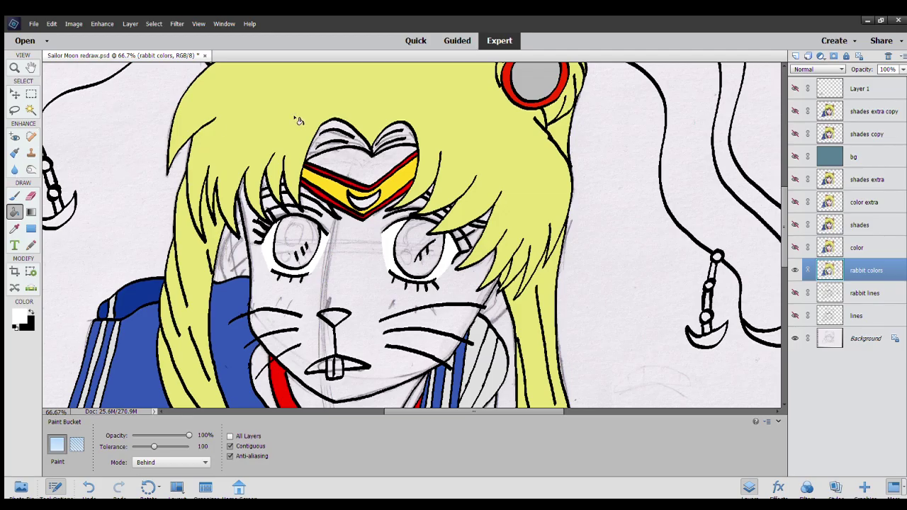
Toggle the colour layers to compare the coloured face with the rabbit sketch.
{"action": "left_click", "coordinate": [794, 247]}
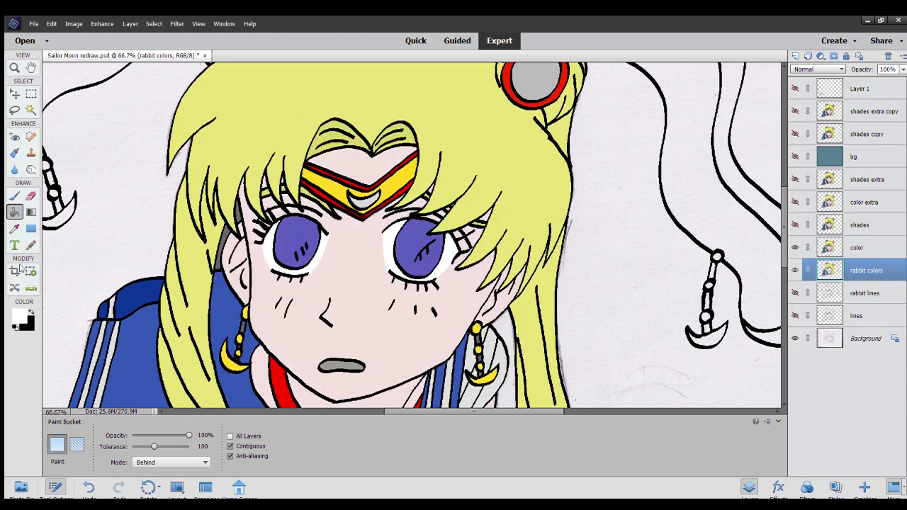
{"action": "left_click", "coordinate": [13, 228]}
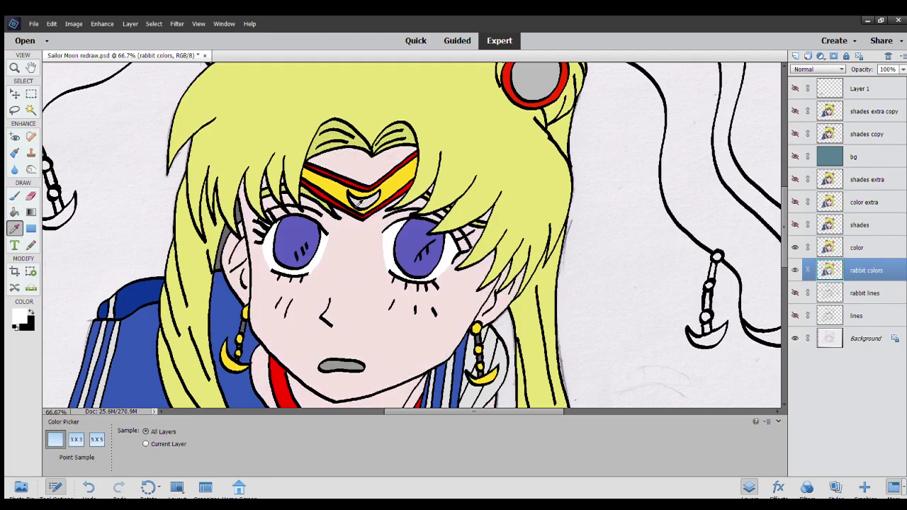
{"action": "left_click", "coordinate": [359, 206]}
{"action": "scroll", "coordinate": [426, 334], "scroll_direction": "down", "scroll_amount": 1}
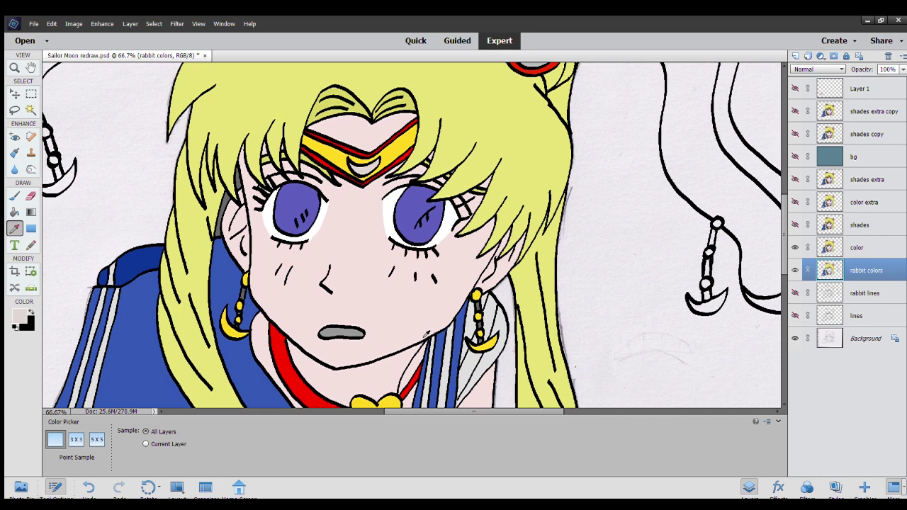
{"action": "scroll", "coordinate": [426, 334], "scroll_direction": "down", "scroll_amount": 1}
{"action": "left_click", "coordinate": [795, 270]}
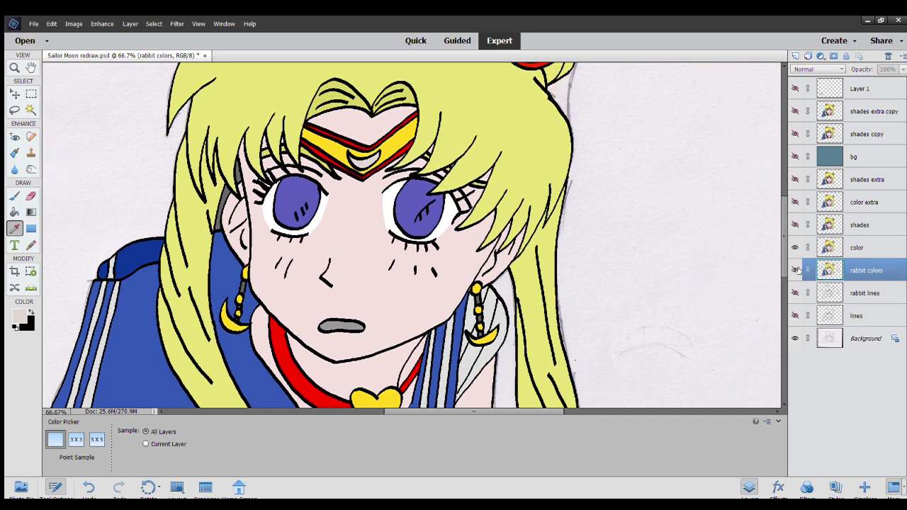
{"action": "left_click", "coordinate": [795, 248]}
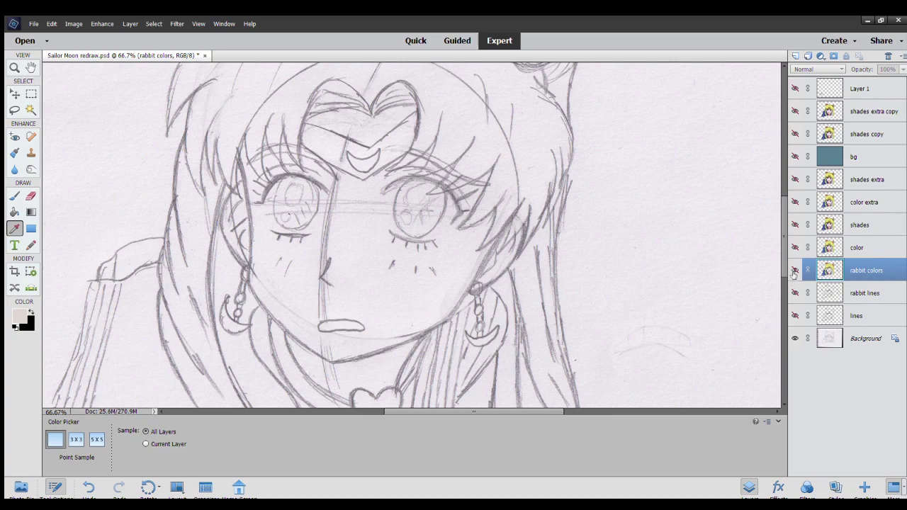
{"action": "left_click", "coordinate": [795, 270]}
{"action": "left_click", "coordinate": [15, 212]}
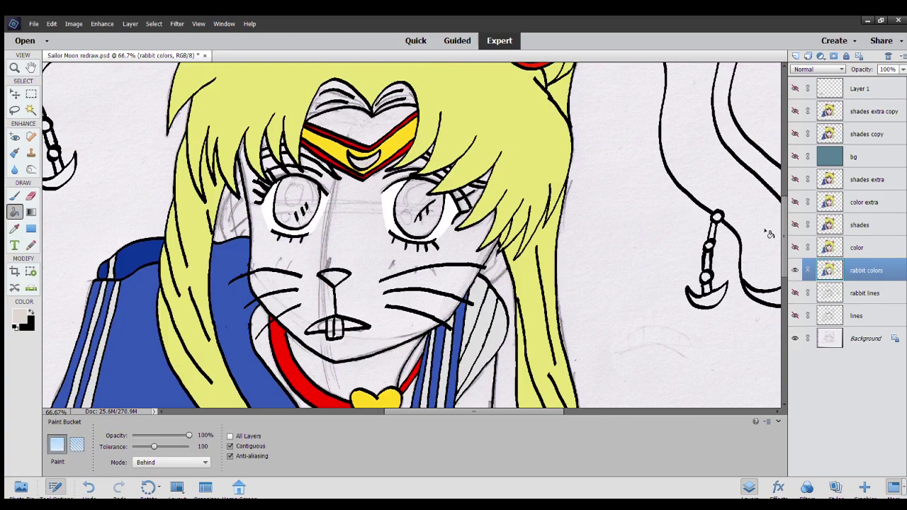
Sample the purple from the original eyes and fill both rabbit irises with it.
{"action": "left_click", "coordinate": [793, 246]}
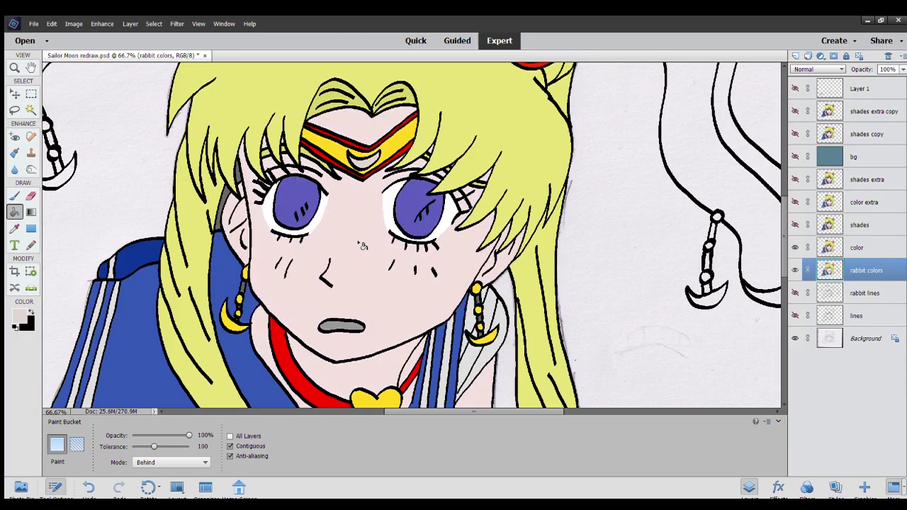
{"action": "left_click", "coordinate": [14, 226]}
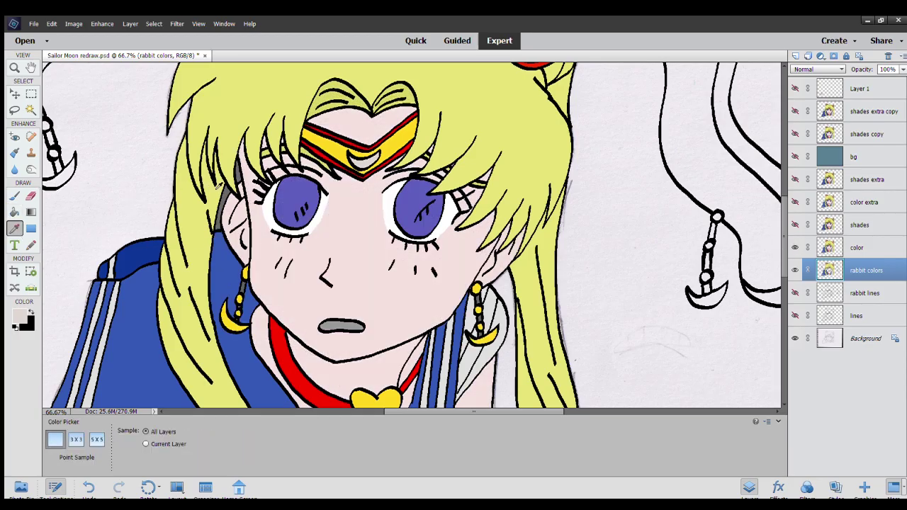
{"action": "left_click", "coordinate": [296, 209]}
{"action": "left_click", "coordinate": [795, 248]}
{"action": "left_click", "coordinate": [14, 212]}
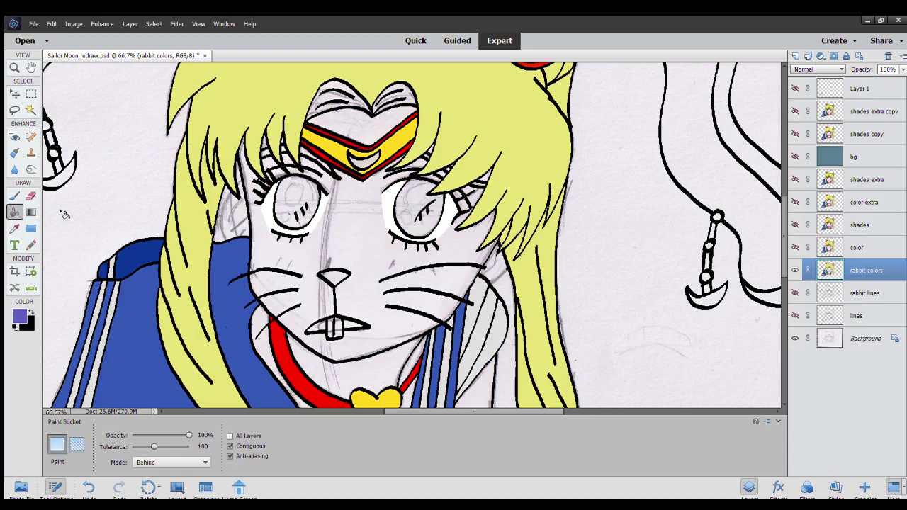
{"action": "left_click", "coordinate": [312, 201]}
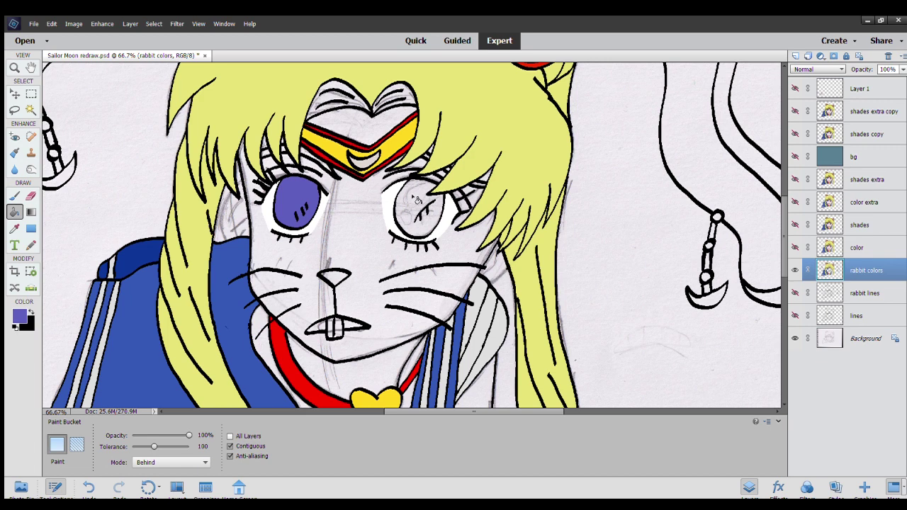
{"action": "left_click", "coordinate": [415, 200]}
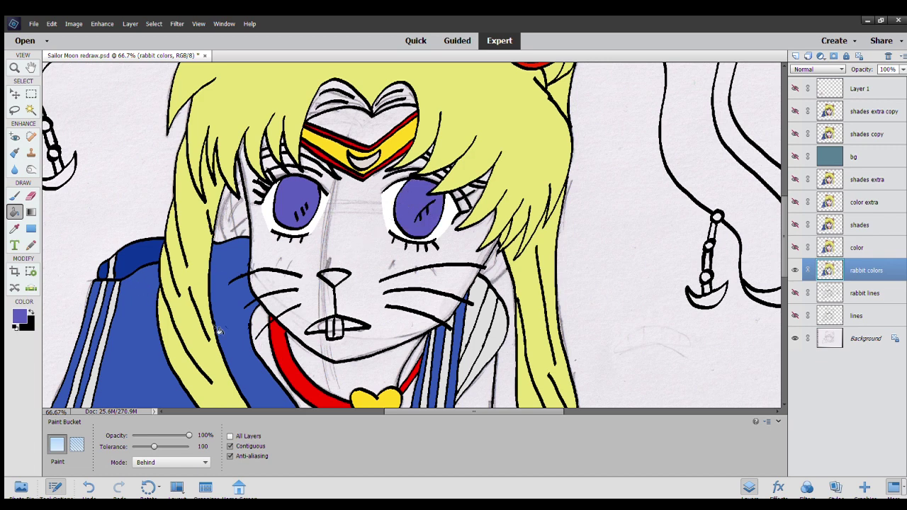
{"action": "scroll", "coordinate": [260, 340], "scroll_direction": "down", "scroll_amount": 1}
{"action": "scroll", "coordinate": [260, 339], "scroll_direction": "down", "scroll_amount": 1}
{"action": "scroll", "coordinate": [266, 345], "scroll_direction": "down", "scroll_amount": 1}
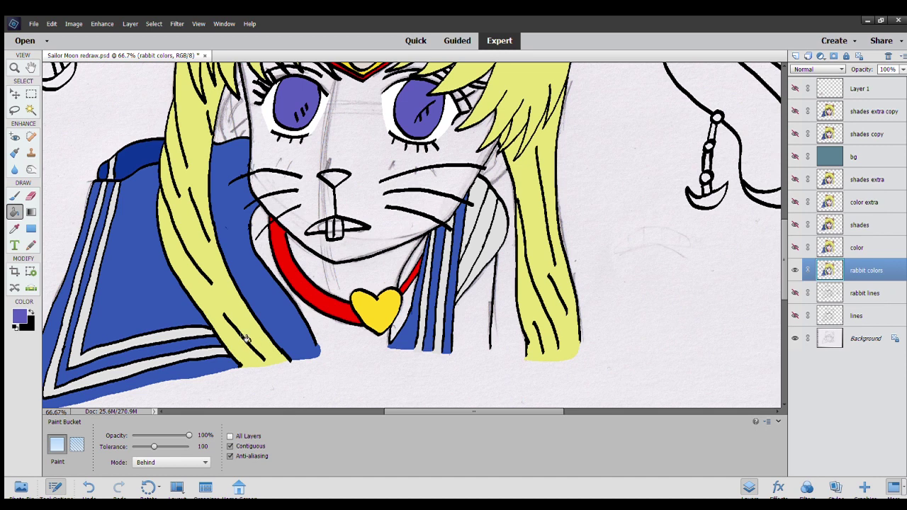
Reset colours with white in front and fill the rabbit's buck teeth white.
{"action": "left_click", "coordinate": [15, 327]}
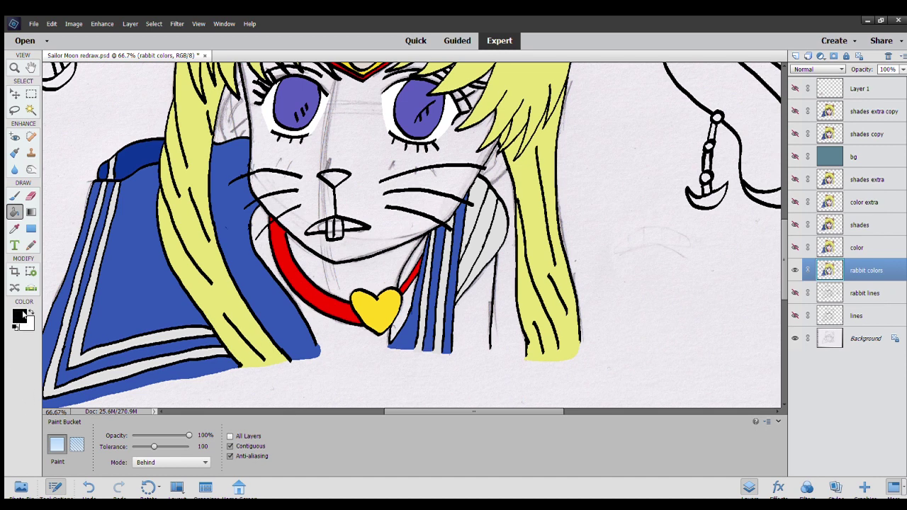
{"action": "left_click", "coordinate": [27, 314]}
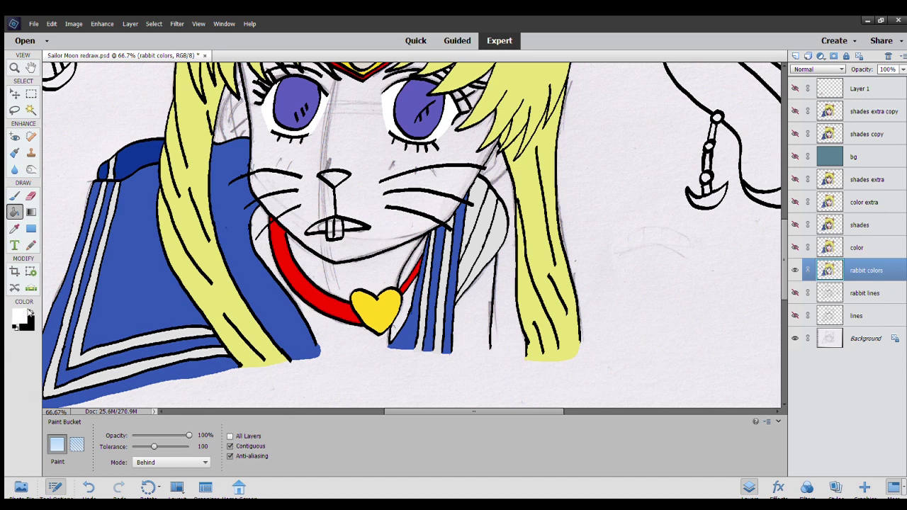
{"action": "left_click", "coordinate": [340, 227]}
Sample a grey and fill the mouth gap beside the teeth with it.
{"action": "key", "text": "i"}
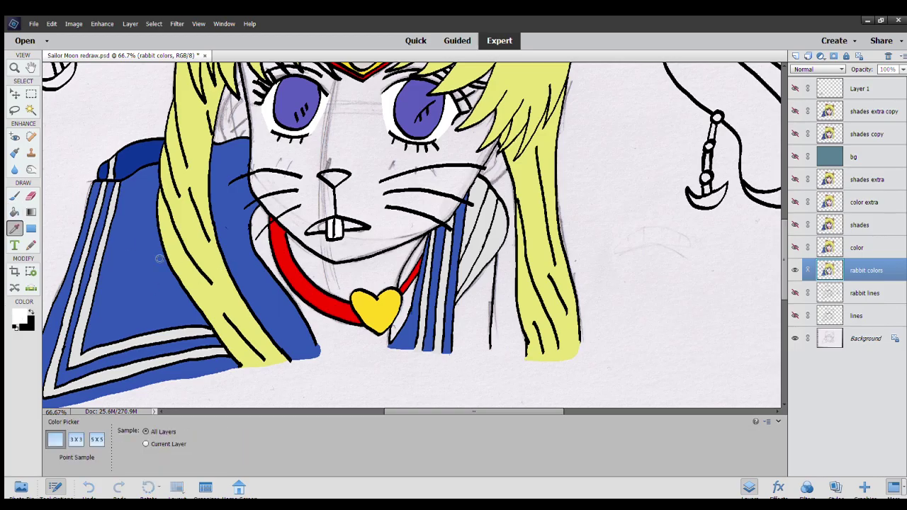
{"action": "left_click", "coordinate": [363, 190]}
{"action": "key", "text": "k"}
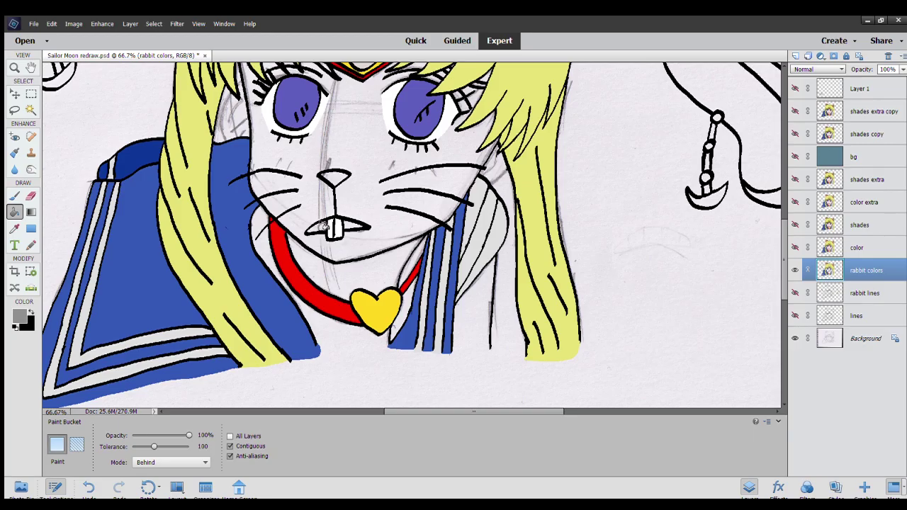
{"action": "left_click", "coordinate": [324, 227]}
{"action": "scroll", "coordinate": [364, 266], "scroll_direction": "up", "scroll_amount": 1}
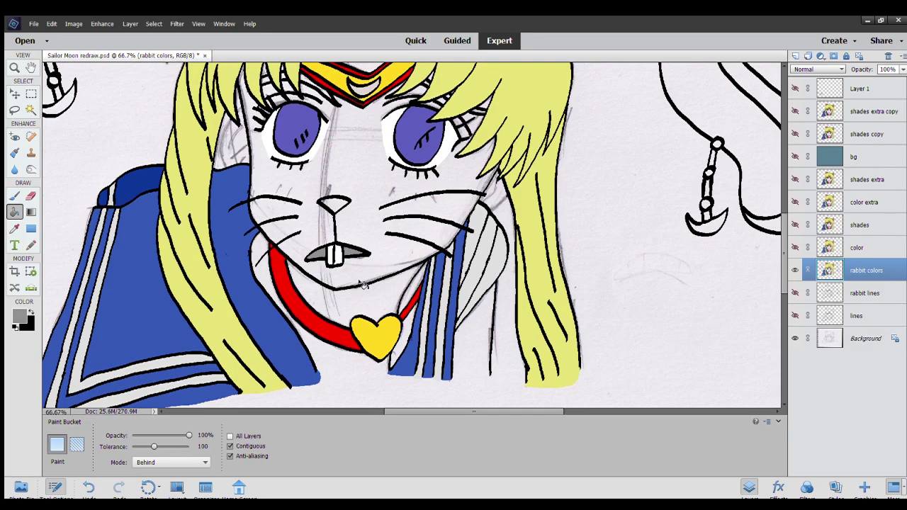
{"action": "scroll", "coordinate": [366, 297], "scroll_direction": "up", "scroll_amount": 1}
{"action": "scroll", "coordinate": [366, 299], "scroll_direction": "up", "scroll_amount": 1}
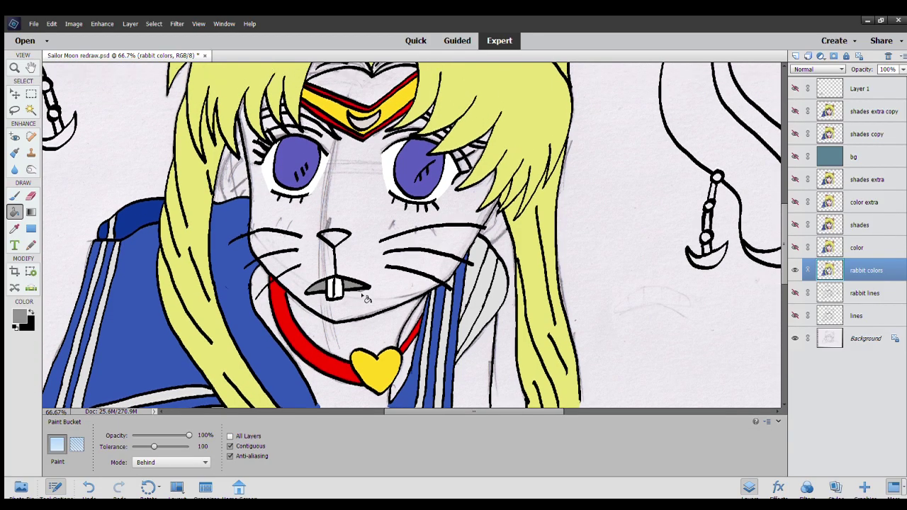
{"action": "scroll", "coordinate": [365, 294], "scroll_direction": "up", "scroll_amount": 1}
{"action": "scroll", "coordinate": [362, 289], "scroll_direction": "up", "scroll_amount": 1}
{"action": "scroll", "coordinate": [360, 283], "scroll_direction": "up", "scroll_amount": 1}
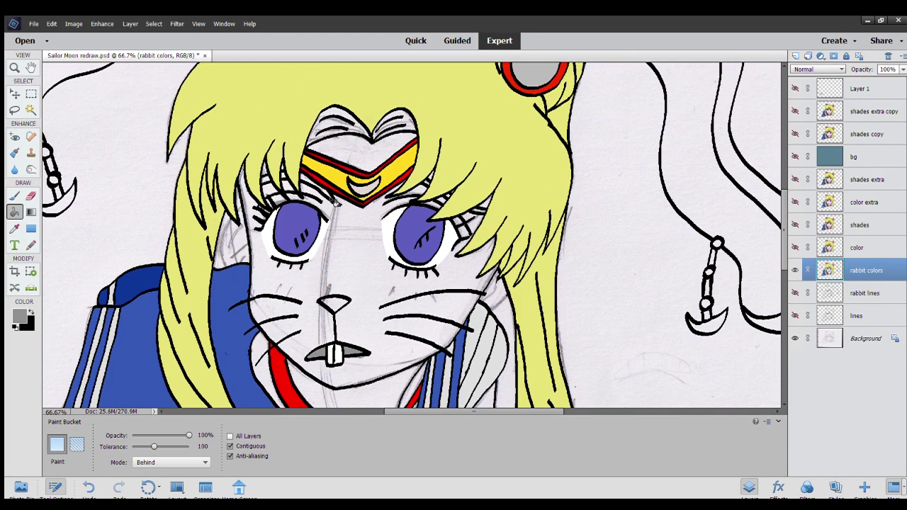
Sample the hair yellow and fill the white strands in the tiara heart with it.
{"action": "left_click", "coordinate": [796, 248]}
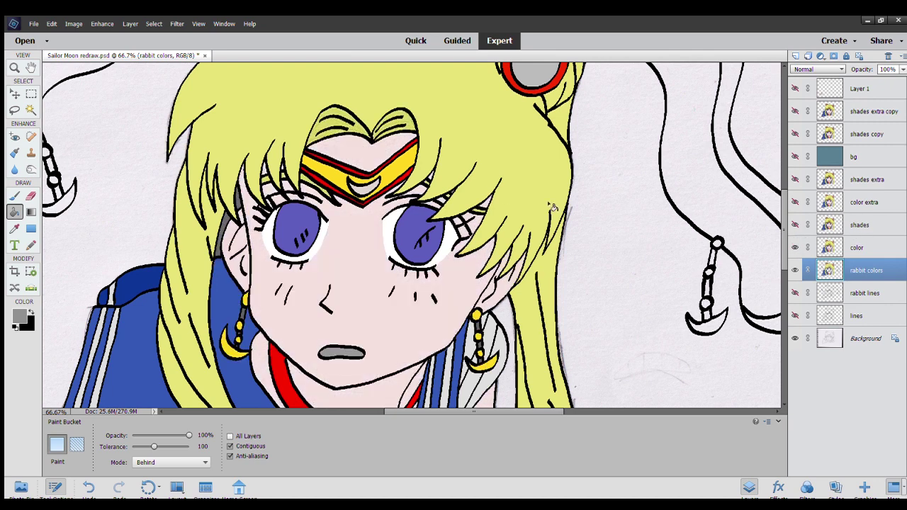
{"action": "left_click", "coordinate": [14, 228]}
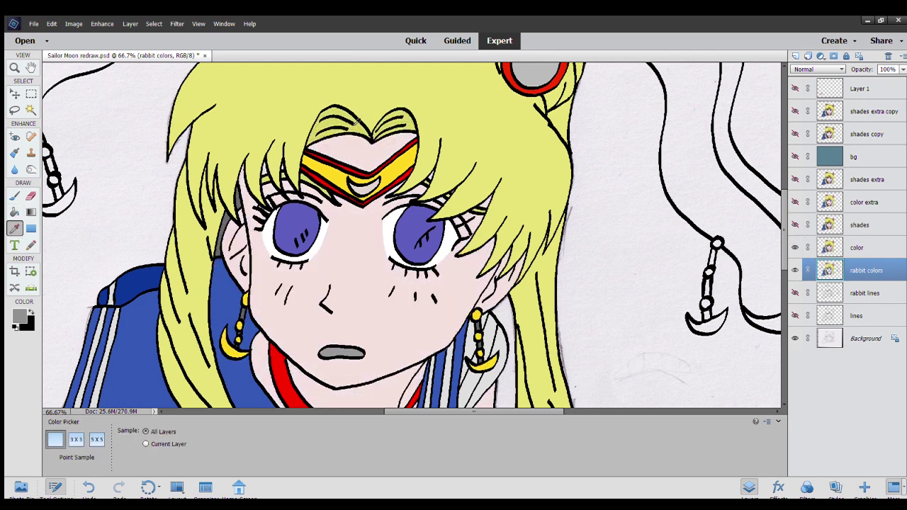
{"action": "left_click", "coordinate": [357, 129]}
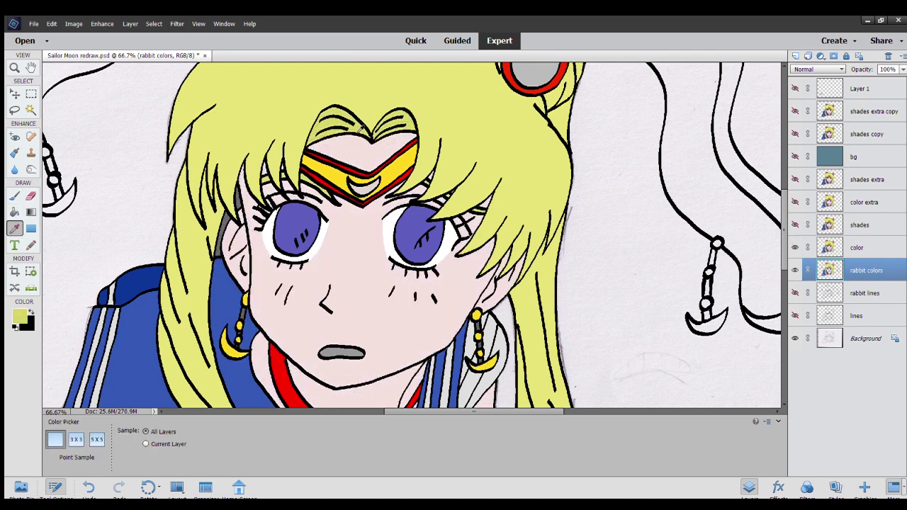
{"action": "left_click", "coordinate": [796, 247]}
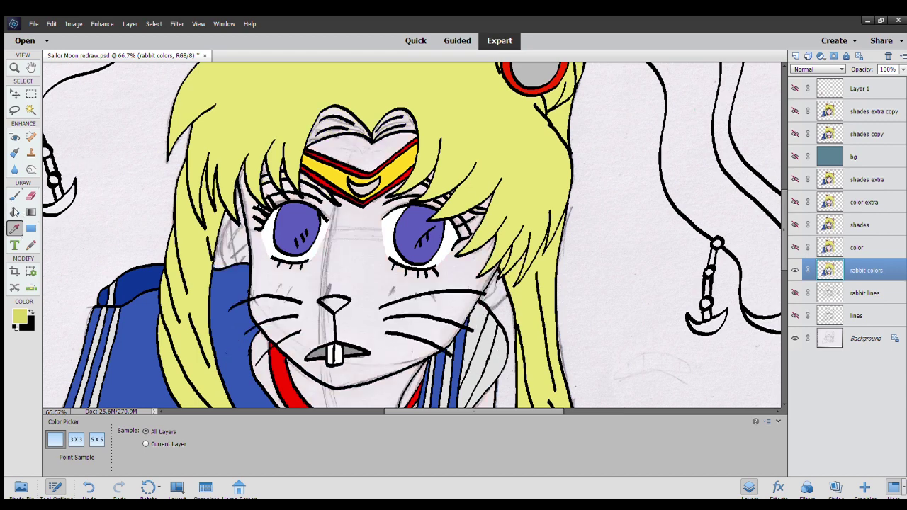
{"action": "left_click", "coordinate": [14, 212]}
{"action": "left_click", "coordinate": [322, 124]}
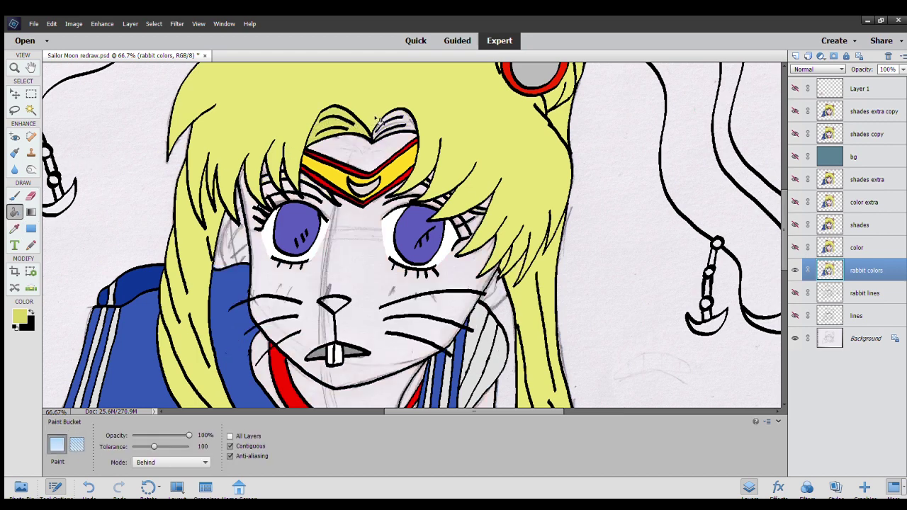
{"action": "left_click", "coordinate": [405, 119]}
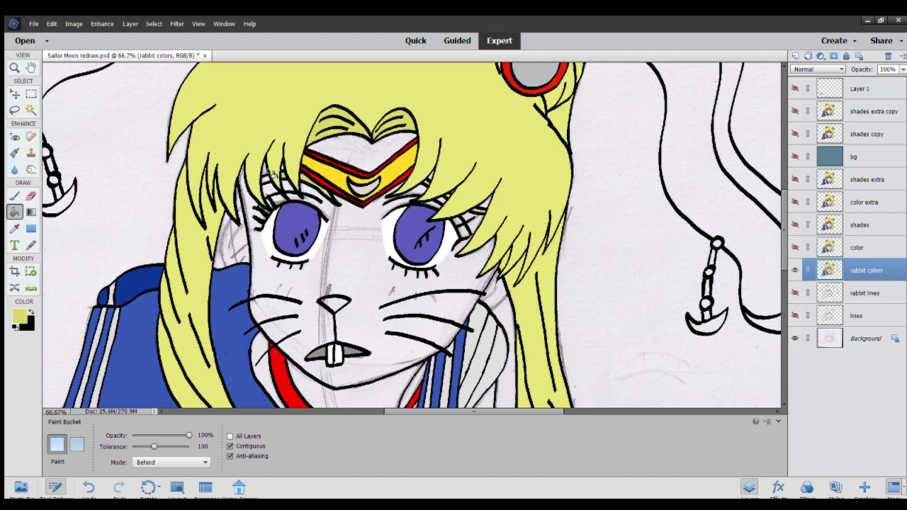
{"action": "scroll", "coordinate": [276, 281], "scroll_direction": "down", "scroll_amount": 3}
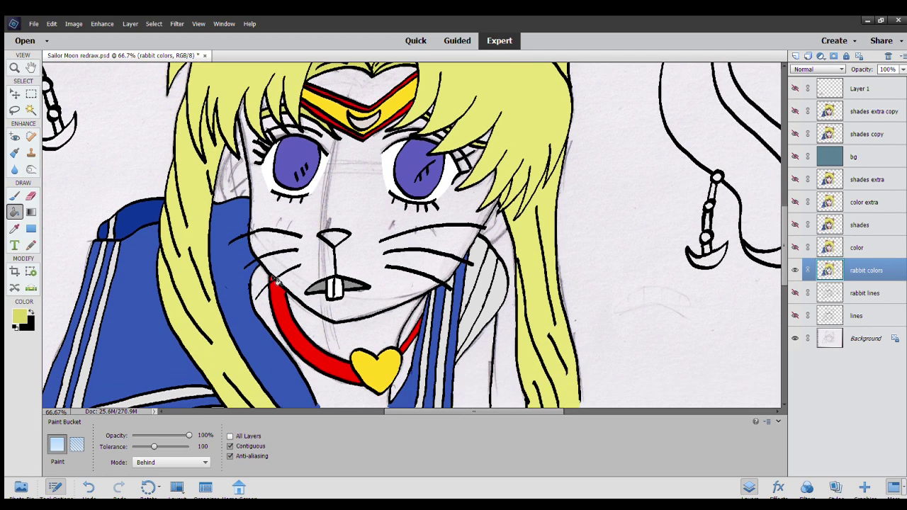
{"action": "scroll", "coordinate": [234, 275], "scroll_direction": "down", "scroll_amount": 2}
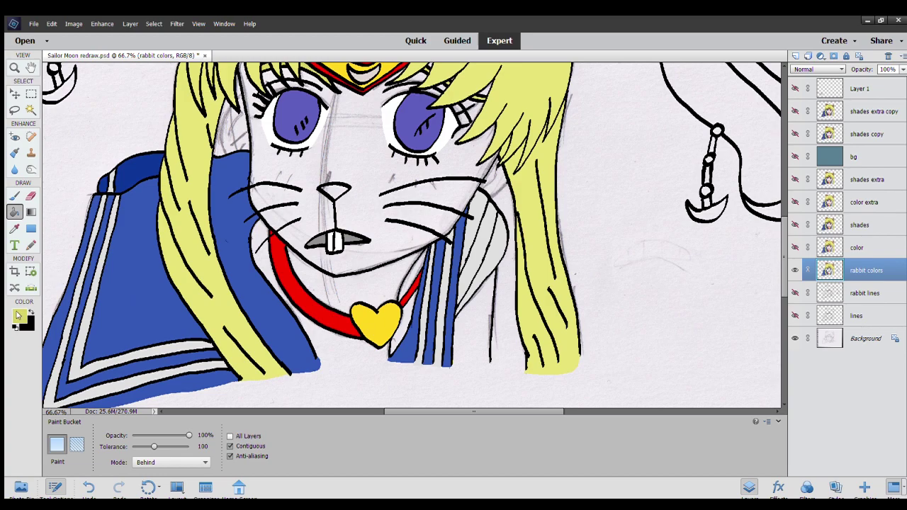
Sample pink and fill the rabbit's nose with it.
{"action": "key", "text": "i"}
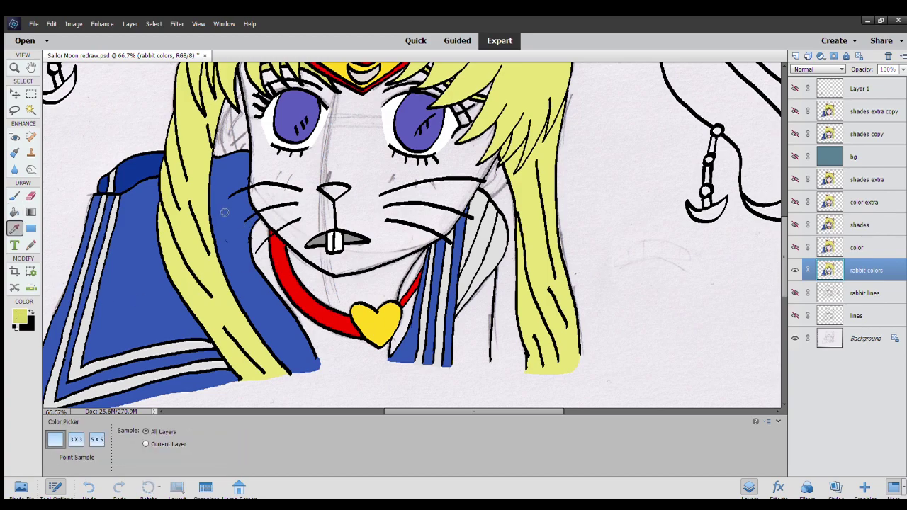
{"action": "key", "text": "k"}
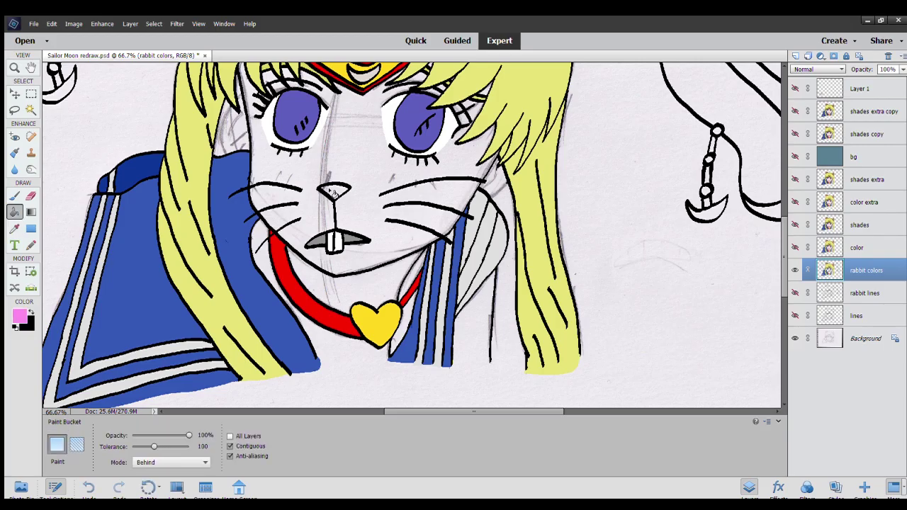
{"action": "left_click", "coordinate": [333, 192]}
{"action": "scroll", "coordinate": [383, 332], "scroll_direction": "up", "scroll_amount": 1}
{"action": "scroll", "coordinate": [382, 331], "scroll_direction": "up", "scroll_amount": 2}
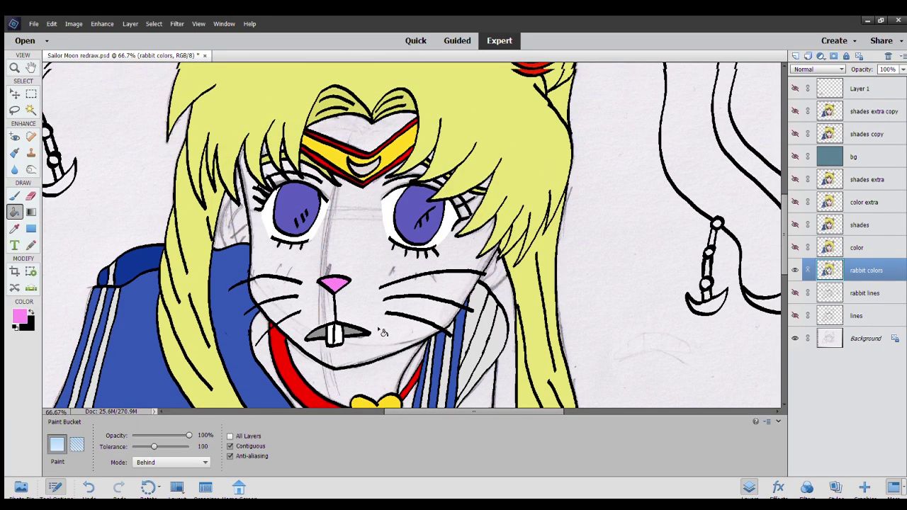
{"action": "scroll", "coordinate": [383, 332], "scroll_direction": "up", "scroll_amount": 2}
{"action": "scroll", "coordinate": [383, 332], "scroll_direction": "up", "scroll_amount": 2}
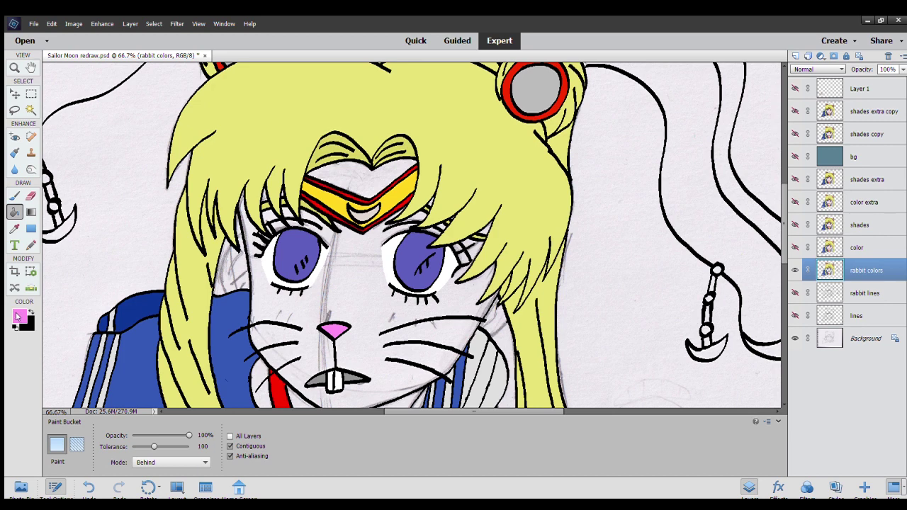
{"action": "key", "text": "i"}
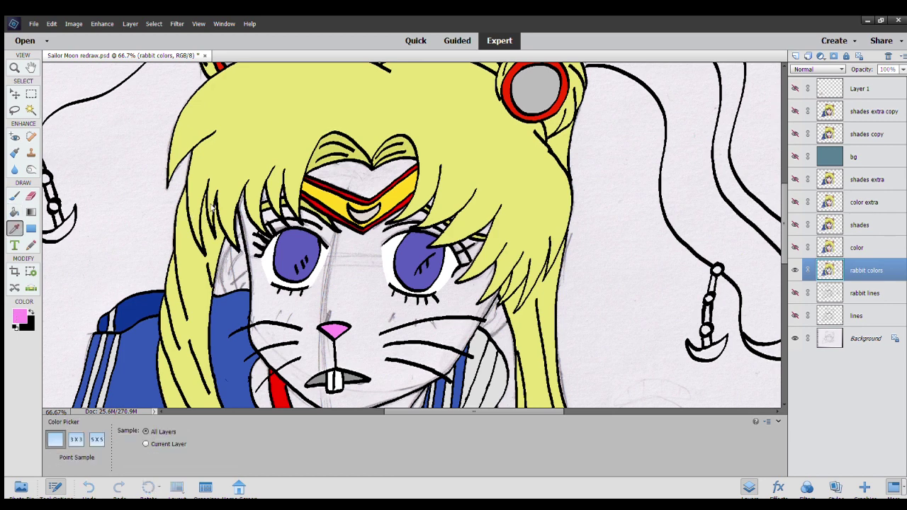
Fill the rabbit's face and the forehead above the tiara pale pink, undoing a stray tiara-heart fill.
{"action": "left_click", "coordinate": [368, 186]}
{"action": "key", "text": "k"}
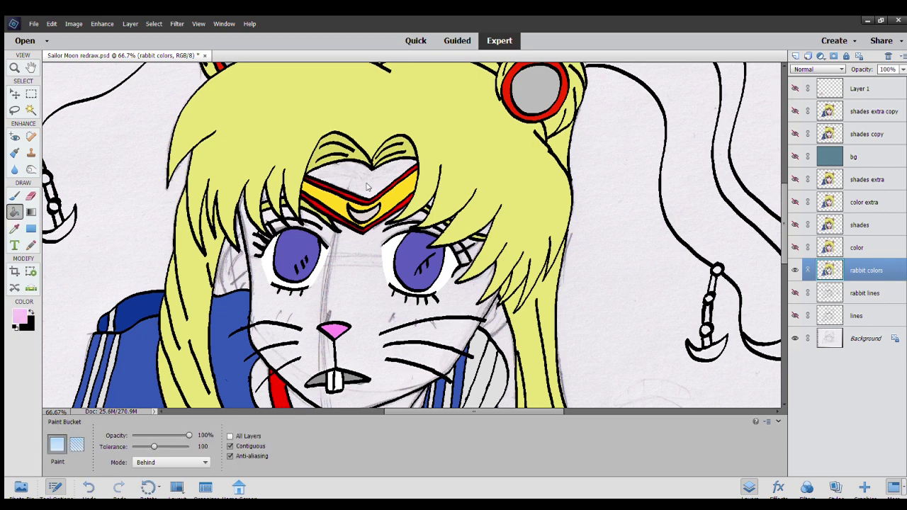
{"action": "left_click", "coordinate": [354, 177]}
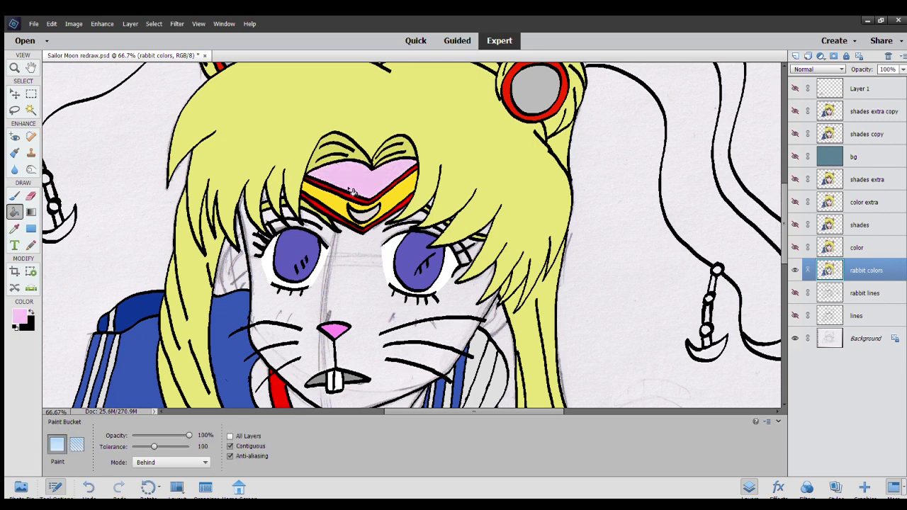
{"action": "key", "text": "ctrl+z"}
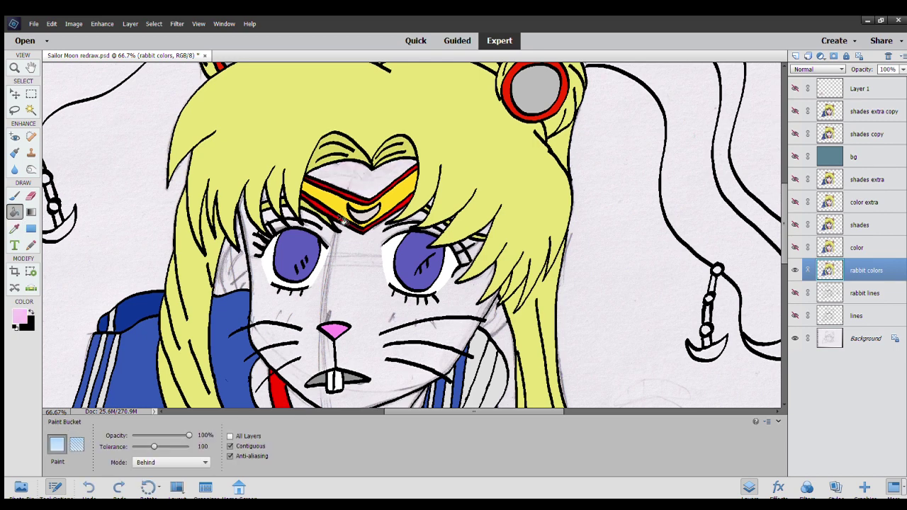
{"action": "key", "text": "i"}
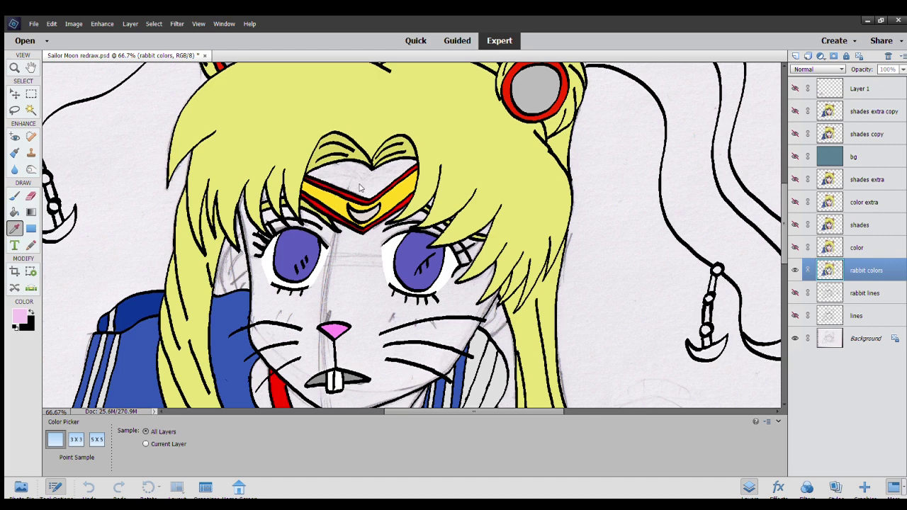
{"action": "key", "text": "k"}
{"action": "left_click", "coordinate": [358, 253]}
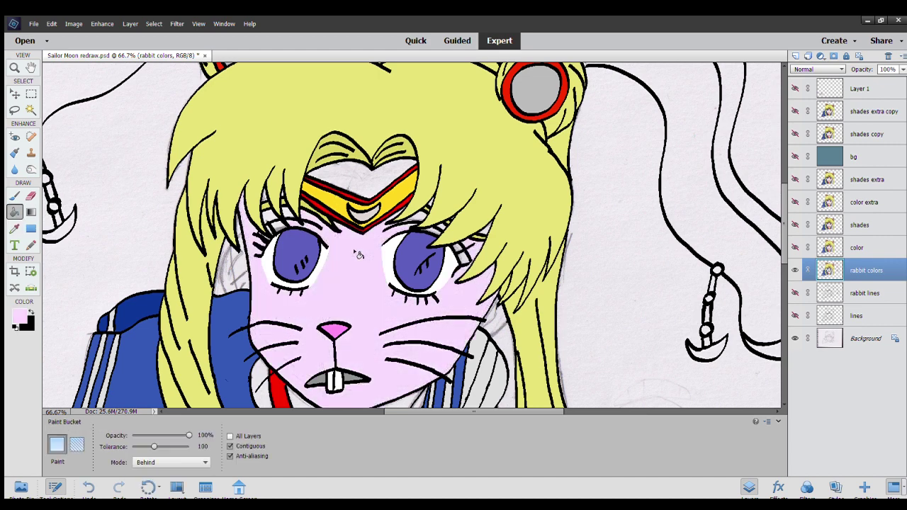
{"action": "left_click", "coordinate": [353, 180]}
Zoom to 200% and fill the grey patches between the right eye's lashes pale pink.
{"action": "scroll", "coordinate": [268, 245], "scroll_direction": "up", "scroll_amount": 3}
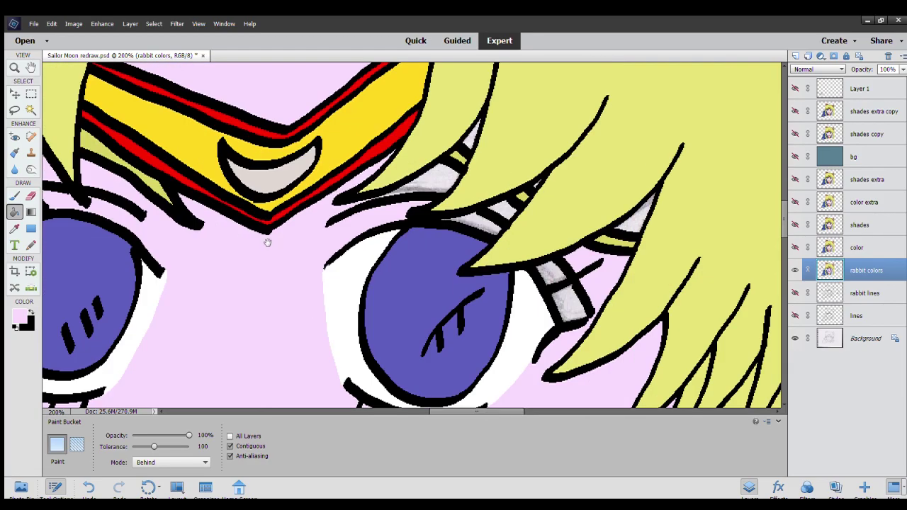
{"action": "left_click_drag", "start_coordinate": [268, 243], "coordinate": [338, 290]}
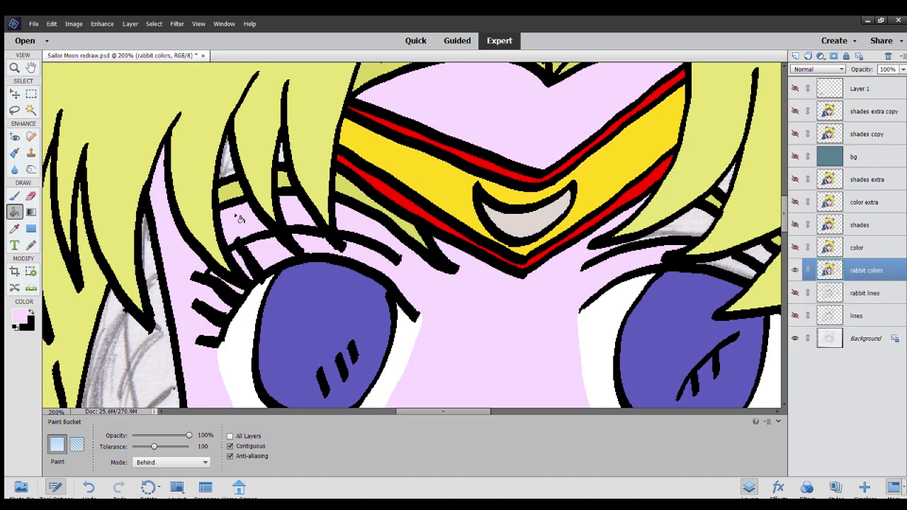
{"action": "mouse_move", "coordinate": [442, 141]}
{"action": "left_mouse_down"}
{"action": "mouse_move", "coordinate": [450, 150]}
{"action": "mouse_move", "coordinate": [229, 188]}
{"action": "left_mouse_up"}
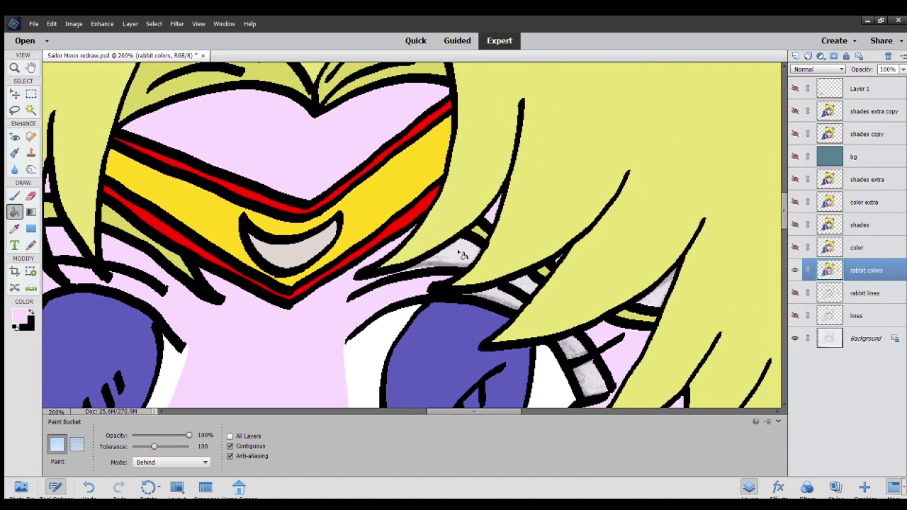
{"action": "left_click_drag", "start_coordinate": [496, 263], "coordinate": [396, 226]}
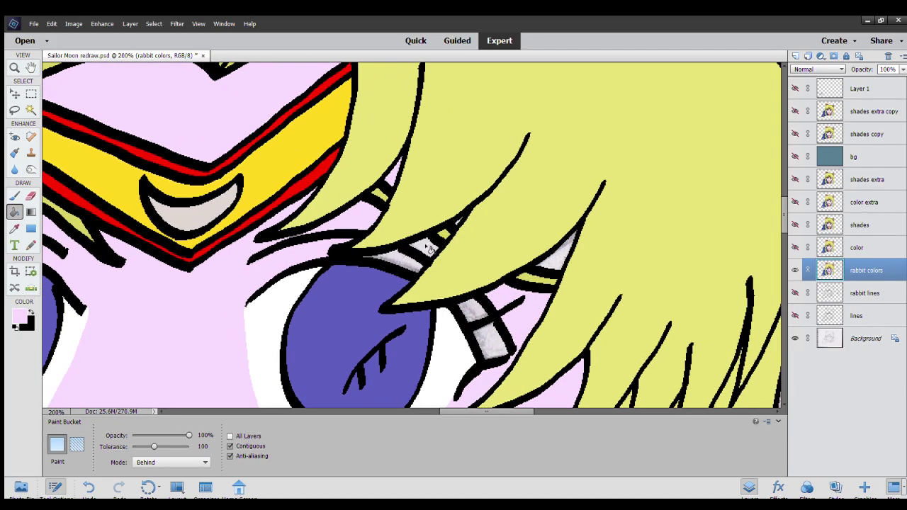
{"action": "left_click", "coordinate": [408, 262]}
{"action": "left_click_drag", "start_coordinate": [481, 273], "coordinate": [430, 213]}
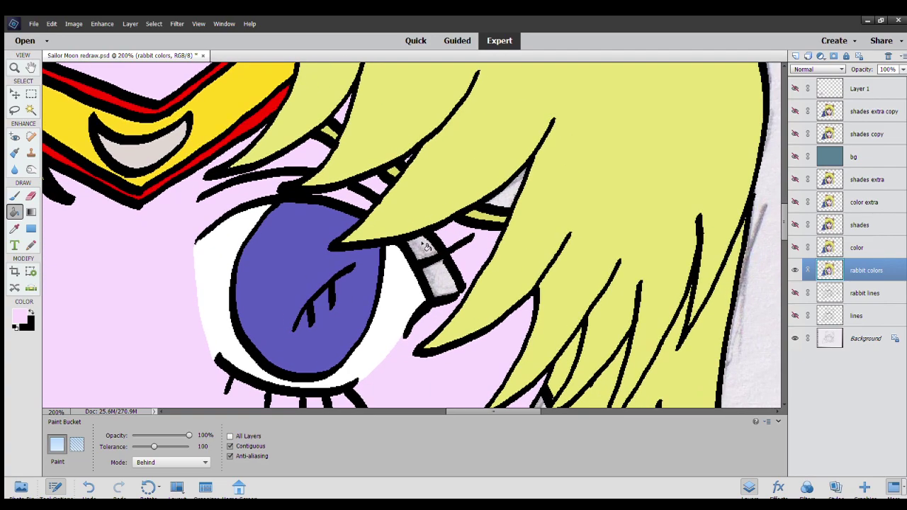
{"action": "left_click", "coordinate": [439, 278]}
Fill the grey gap beside the red collar pale pink.
{"action": "left_click_drag", "start_coordinate": [476, 263], "coordinate": [427, 158]}
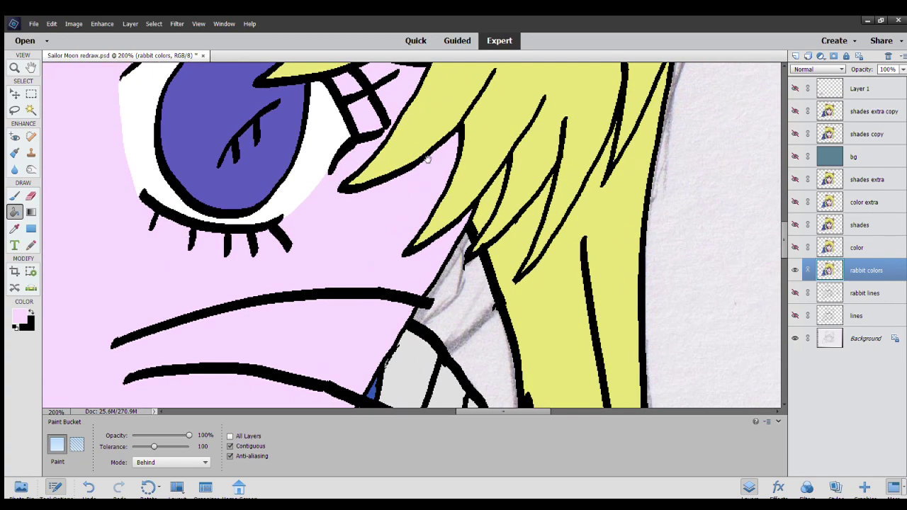
{"action": "left_click_drag", "start_coordinate": [453, 292], "coordinate": [403, 104]}
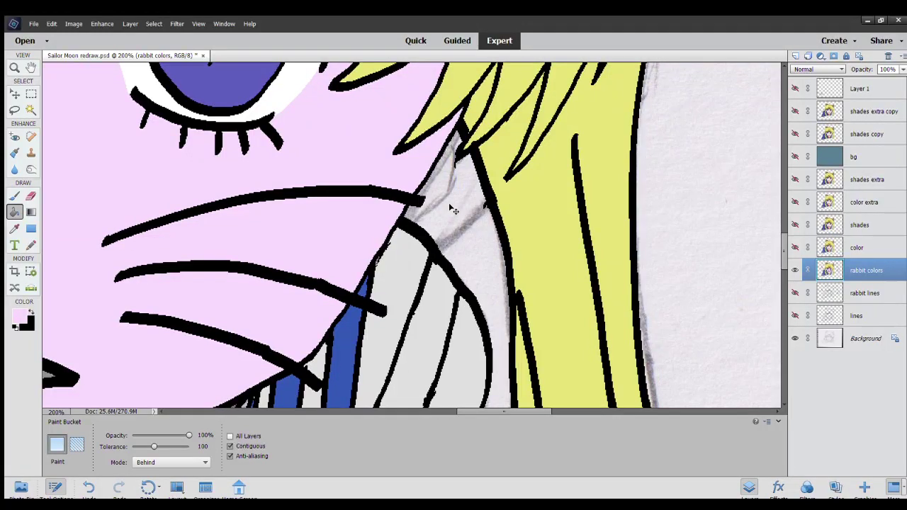
{"action": "scroll", "coordinate": [454, 210], "scroll_direction": "down", "scroll_amount": 3}
{"action": "left_click", "coordinate": [343, 320]}
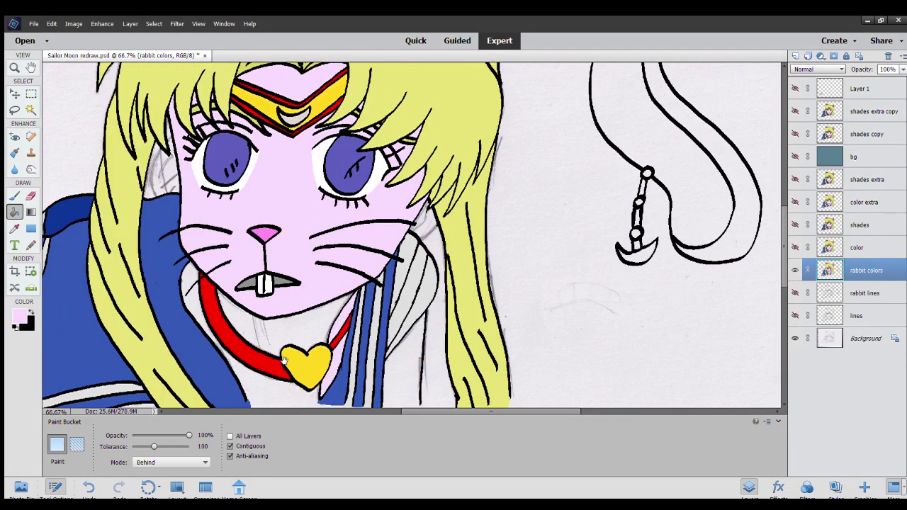
Bucket-fill the three white gaps under the chin, beside the red collar and between blue stripes pale pink.
{"action": "left_click_drag", "start_coordinate": [281, 357], "coordinate": [301, 265]}
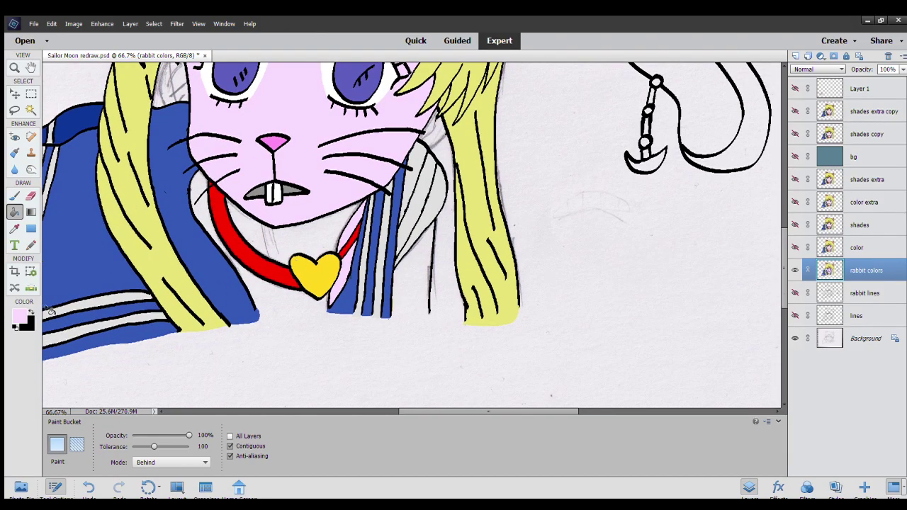
{"action": "left_click", "coordinate": [16, 195]}
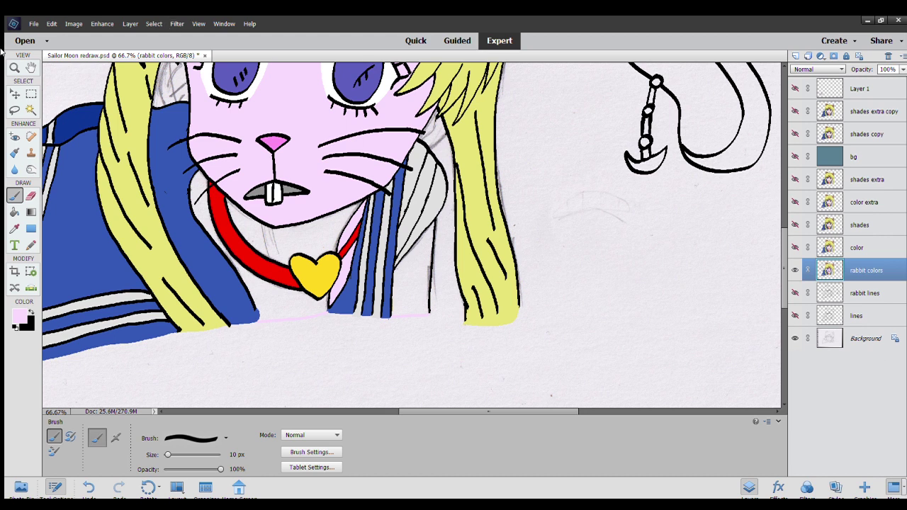
{"action": "left_click", "coordinate": [13, 212]}
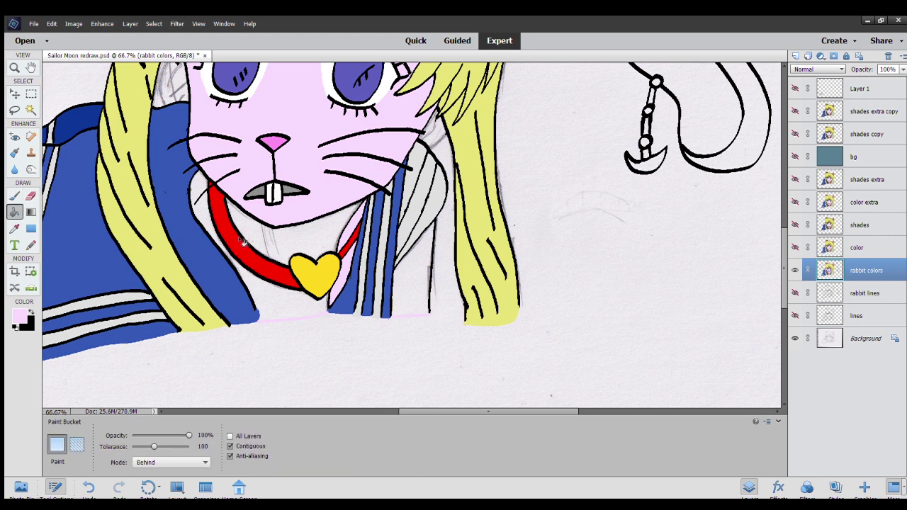
{"action": "left_click", "coordinate": [296, 235]}
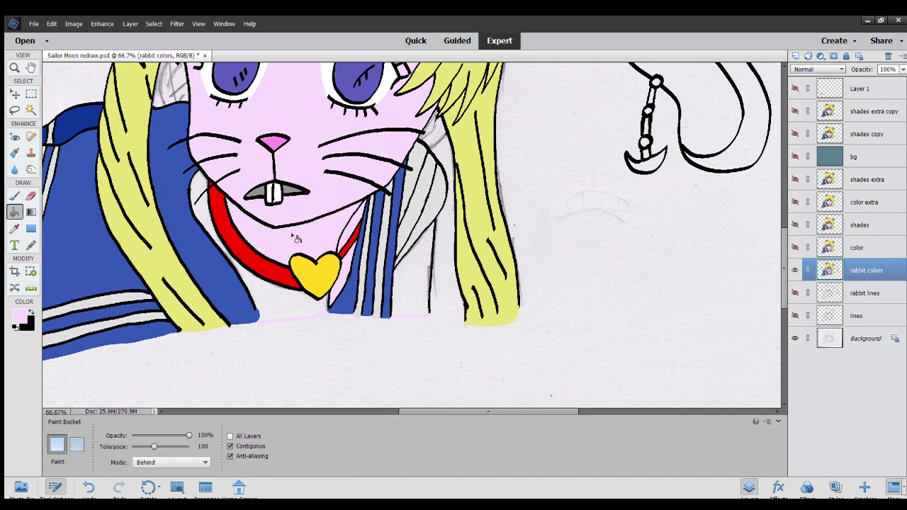
{"action": "left_click", "coordinate": [228, 246]}
{"action": "left_click", "coordinate": [404, 281]}
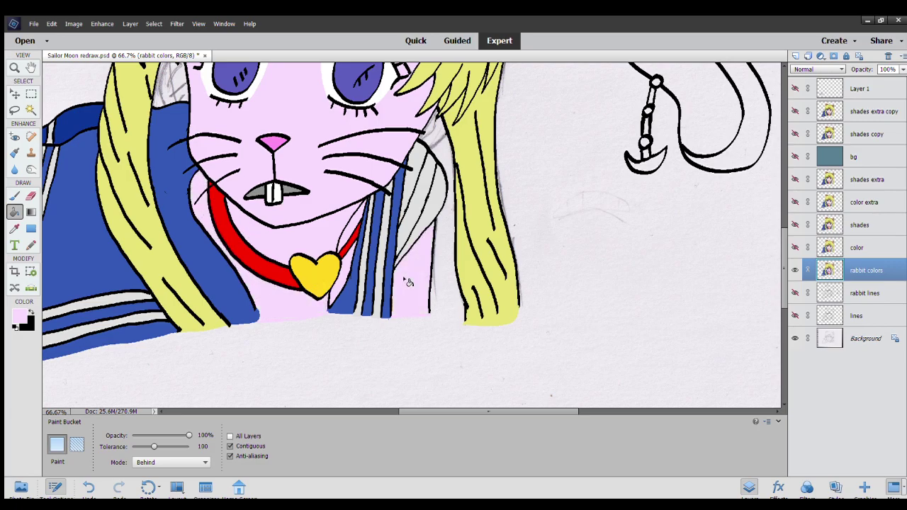
{"action": "scroll", "coordinate": [405, 283], "scroll_direction": "up", "scroll_amount": 2}
{"action": "scroll", "coordinate": [410, 298], "scroll_direction": "up", "scroll_amount": 1}
{"action": "scroll", "coordinate": [411, 301], "scroll_direction": "up", "scroll_amount": 1}
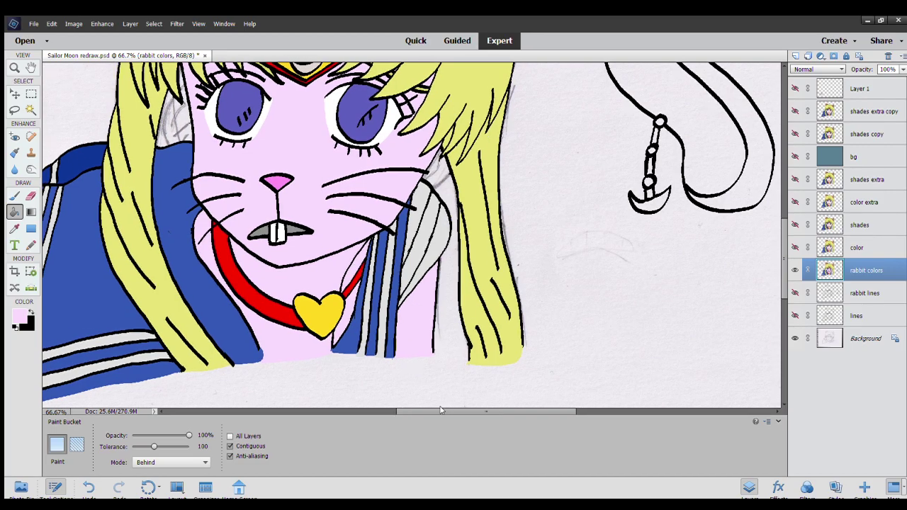
{"action": "scroll", "coordinate": [397, 354], "scroll_direction": "up", "scroll_amount": 3}
{"action": "scroll", "coordinate": [360, 335], "scroll_direction": "up", "scroll_amount": 3}
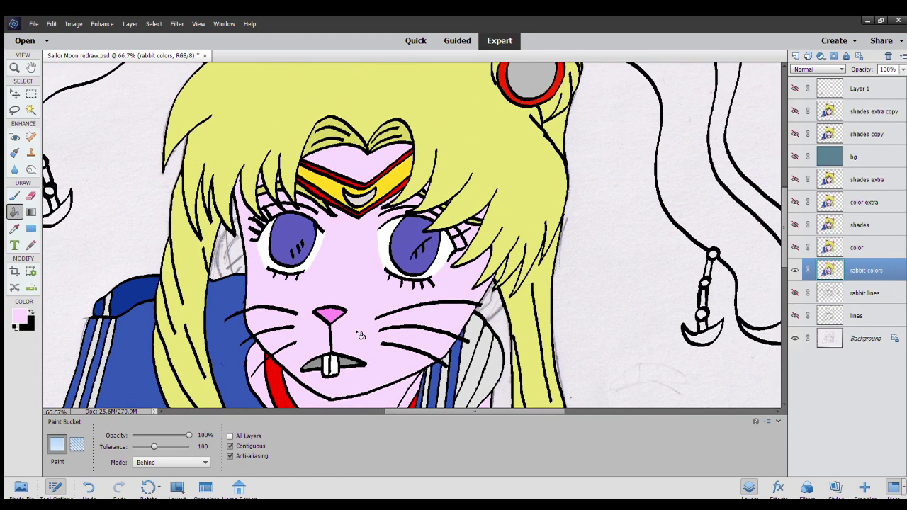
{"action": "scroll", "coordinate": [360, 336], "scroll_direction": "up", "scroll_amount": 3}
{"action": "scroll", "coordinate": [360, 336], "scroll_direction": "up", "scroll_amount": 2}
{"action": "scroll", "coordinate": [360, 336], "scroll_direction": "up", "scroll_amount": 2}
Fill the bands on both hair buns pink.
{"action": "scroll", "coordinate": [362, 335], "scroll_direction": "up", "scroll_amount": 1}
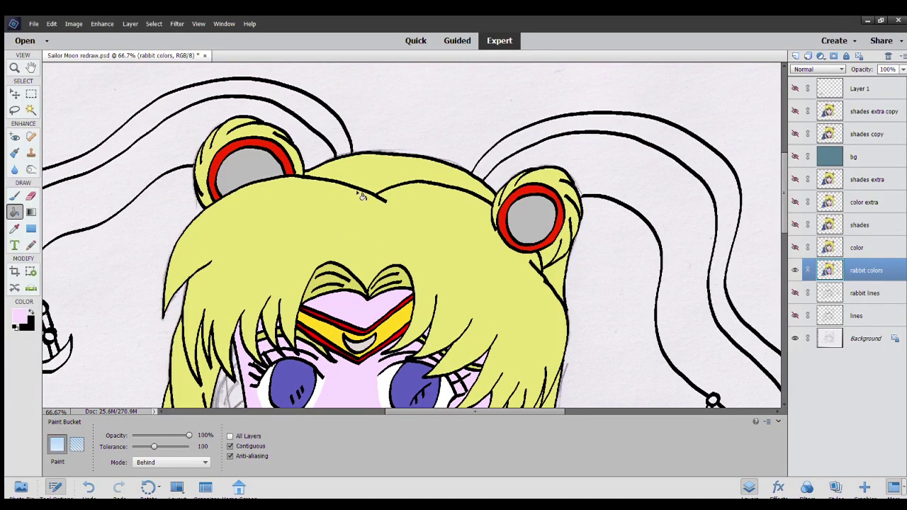
{"action": "left_click", "coordinate": [345, 141]}
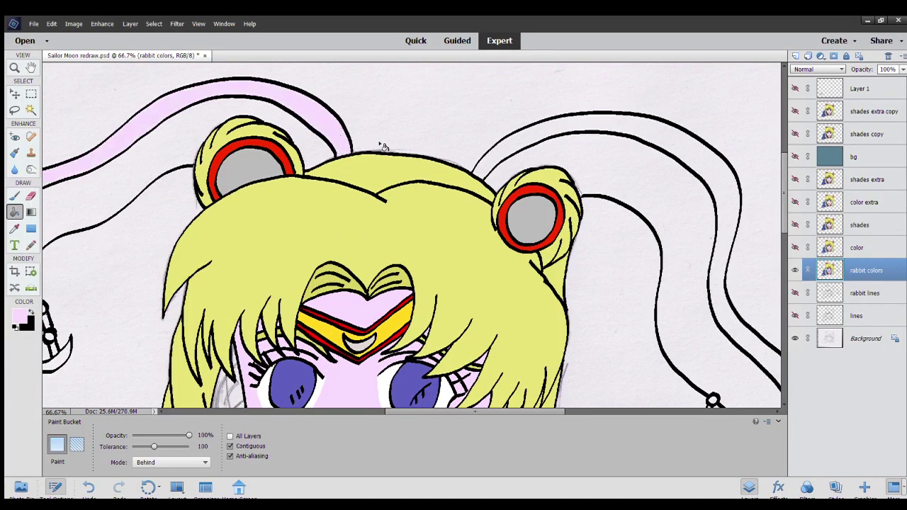
{"action": "left_click", "coordinate": [532, 135]}
Sample pink, fill the inner areas of both rabbit ears, and zoom out to review.
{"action": "key", "text": "i"}
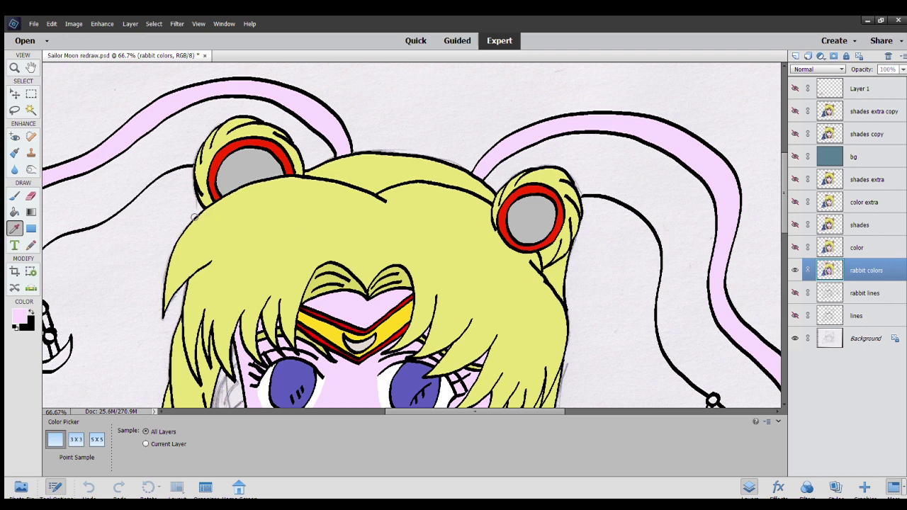
{"action": "key", "text": "k"}
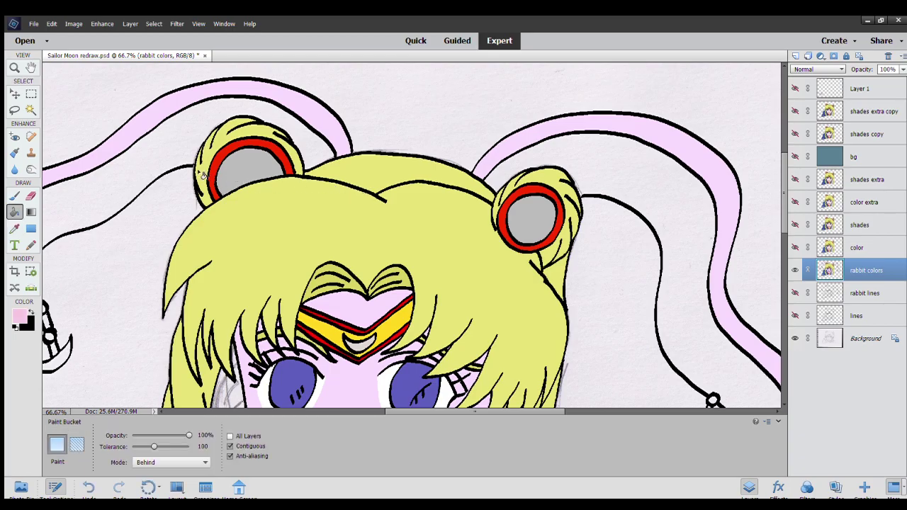
{"action": "left_click", "coordinate": [159, 153]}
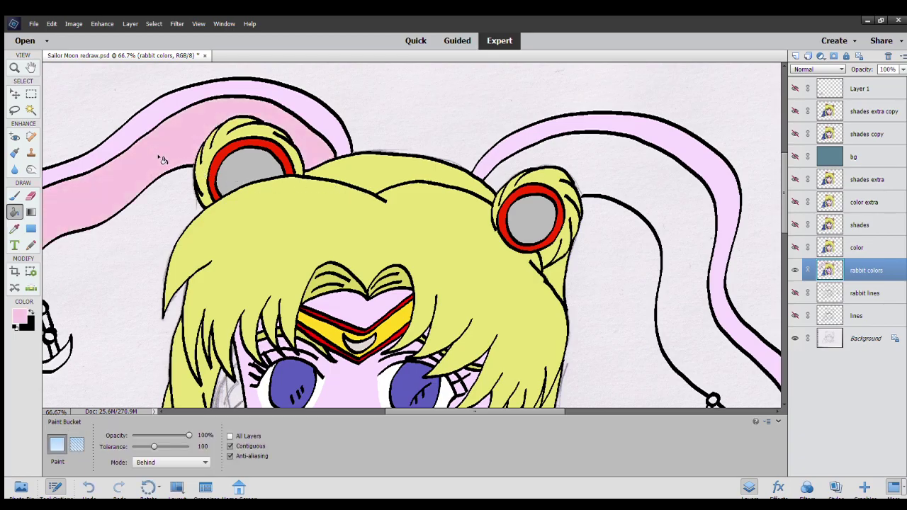
{"action": "left_click", "coordinate": [501, 171]}
{"action": "scroll", "coordinate": [526, 352], "scroll_direction": "down", "scroll_amount": 3}
{"action": "scroll", "coordinate": [524, 352], "scroll_direction": "down", "scroll_amount": 2}
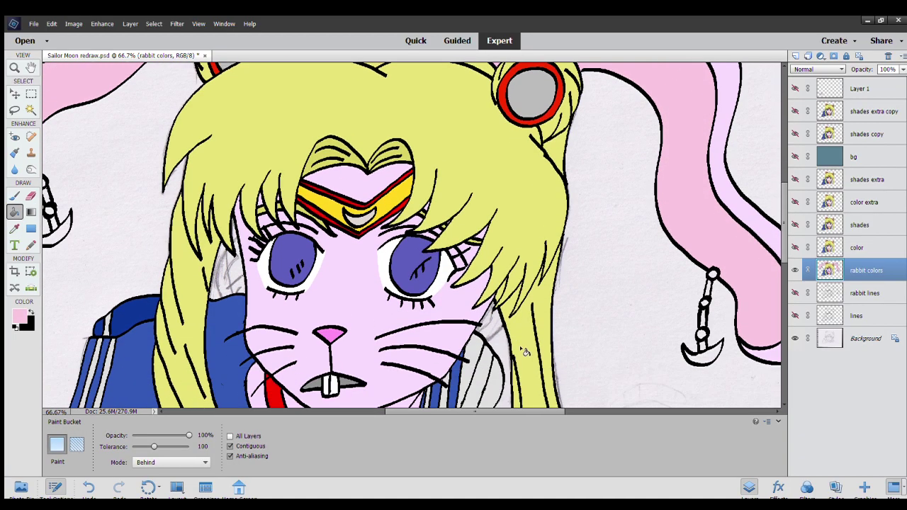
{"action": "scroll", "coordinate": [525, 353], "scroll_direction": "down", "scroll_amount": 1}
{"action": "scroll", "coordinate": [525, 352], "scroll_direction": "down", "scroll_amount": 1}
{"action": "scroll", "coordinate": [525, 352], "scroll_direction": "down", "scroll_amount": 1}
{"action": "scroll", "coordinate": [525, 353], "scroll_direction": "down", "scroll_amount": 1}
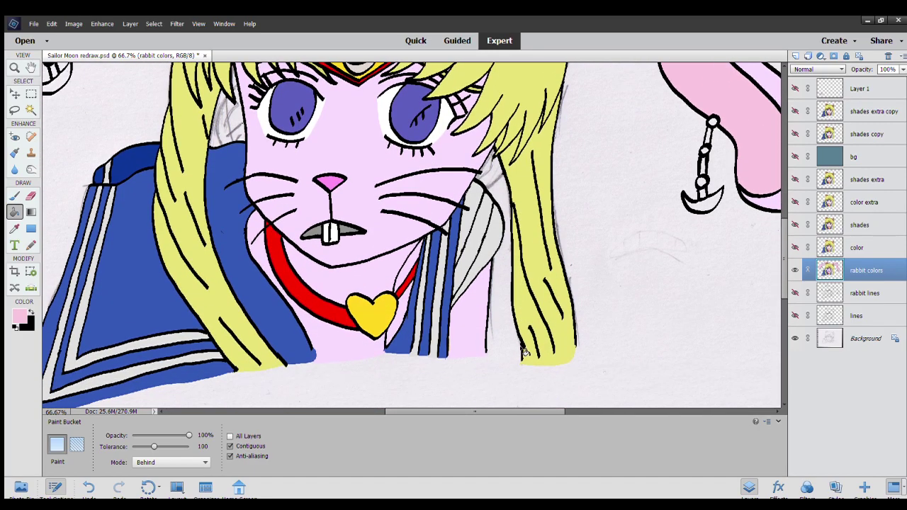
{"action": "scroll", "coordinate": [526, 352], "scroll_direction": "down", "scroll_amount": 1}
{"action": "scroll", "coordinate": [525, 350], "scroll_direction": "down", "scroll_amount": 1}
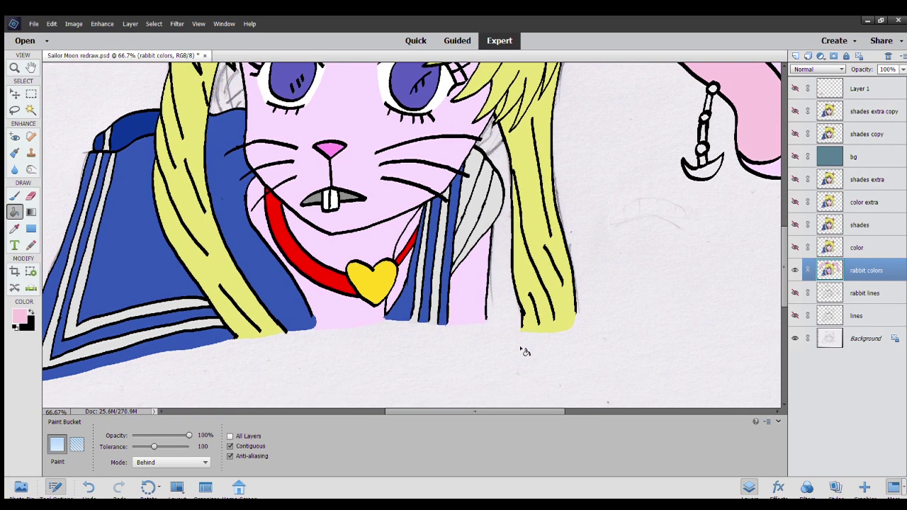
{"action": "scroll", "coordinate": [526, 352], "scroll_direction": "down", "scroll_amount": 1}
{"action": "scroll", "coordinate": [525, 352], "scroll_direction": "up", "scroll_amount": 2}
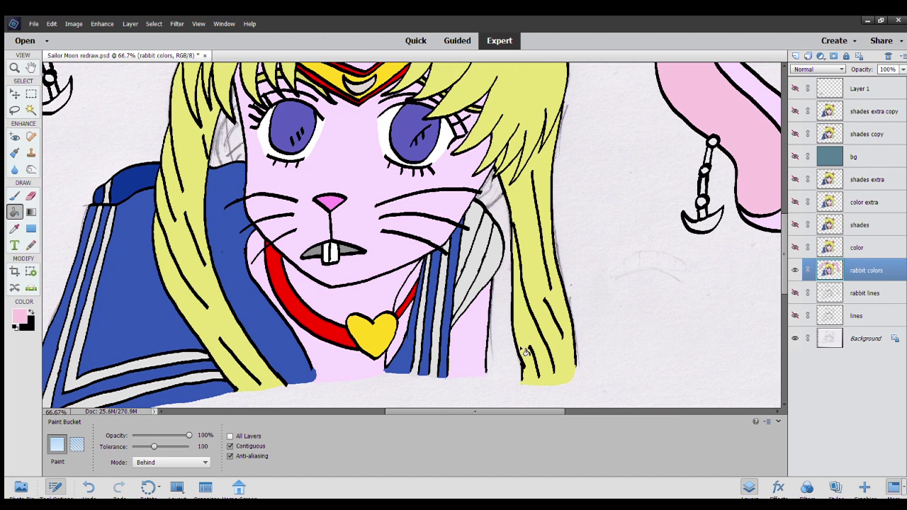
{"action": "scroll", "coordinate": [525, 352], "scroll_direction": "up", "scroll_amount": 1}
{"action": "scroll", "coordinate": [525, 352], "scroll_direction": "up", "scroll_amount": 1}
{"action": "scroll", "coordinate": [526, 352], "scroll_direction": "up", "scroll_amount": 1}
{"action": "scroll", "coordinate": [525, 353], "scroll_direction": "up", "scroll_amount": 1}
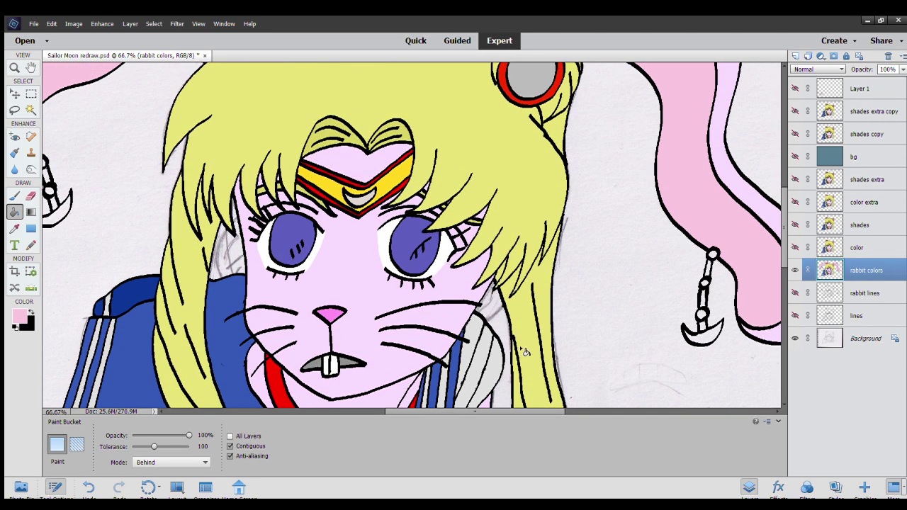
{"action": "scroll", "coordinate": [525, 353], "scroll_direction": "up", "scroll_amount": 1}
{"action": "scroll", "coordinate": [525, 352], "scroll_direction": "up", "scroll_amount": 1}
{"action": "scroll", "coordinate": [525, 352], "scroll_direction": "up", "scroll_amount": 1}
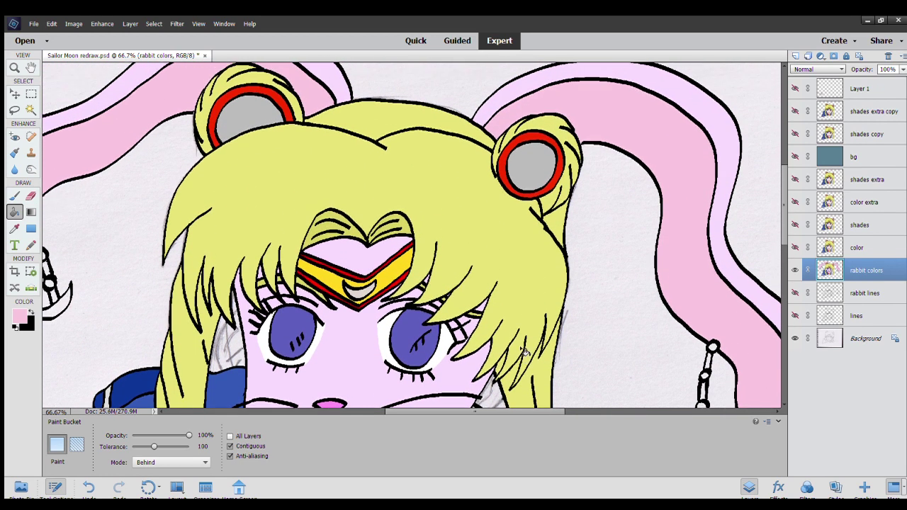
{"action": "scroll", "coordinate": [525, 352], "scroll_direction": "up", "scroll_amount": 1}
{"action": "scroll", "coordinate": [525, 353], "scroll_direction": "up", "scroll_amount": 1}
{"action": "scroll", "coordinate": [525, 352], "scroll_direction": "up", "scroll_amount": 1}
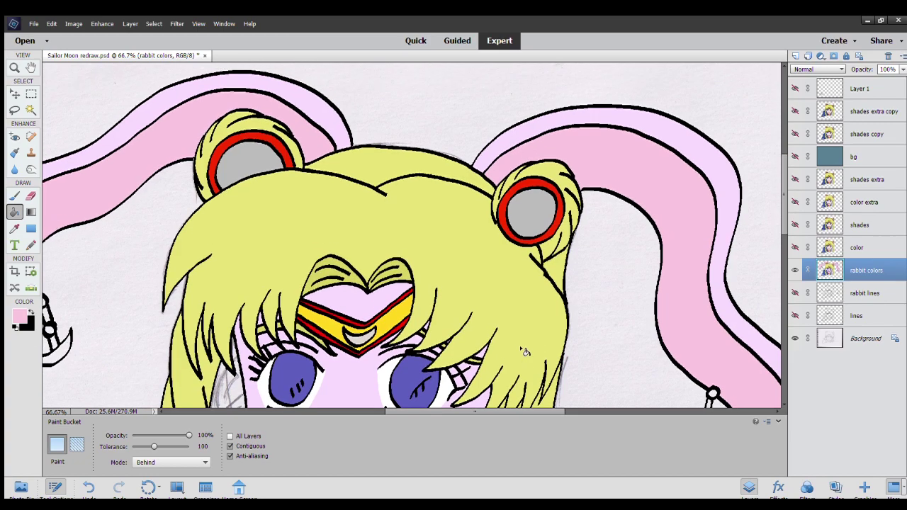
{"action": "scroll", "coordinate": [525, 353], "scroll_direction": "down", "scroll_amount": 2}
{"action": "scroll", "coordinate": [525, 352], "scroll_direction": "down", "scroll_amount": 1}
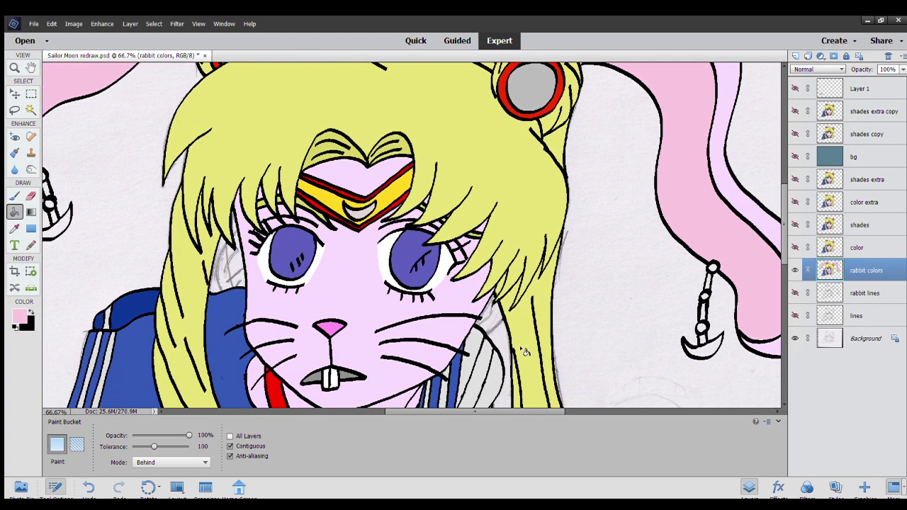
{"action": "scroll", "coordinate": [525, 352], "scroll_direction": "down", "scroll_amount": 1}
{"action": "scroll", "coordinate": [525, 352], "scroll_direction": "down", "scroll_amount": 1}
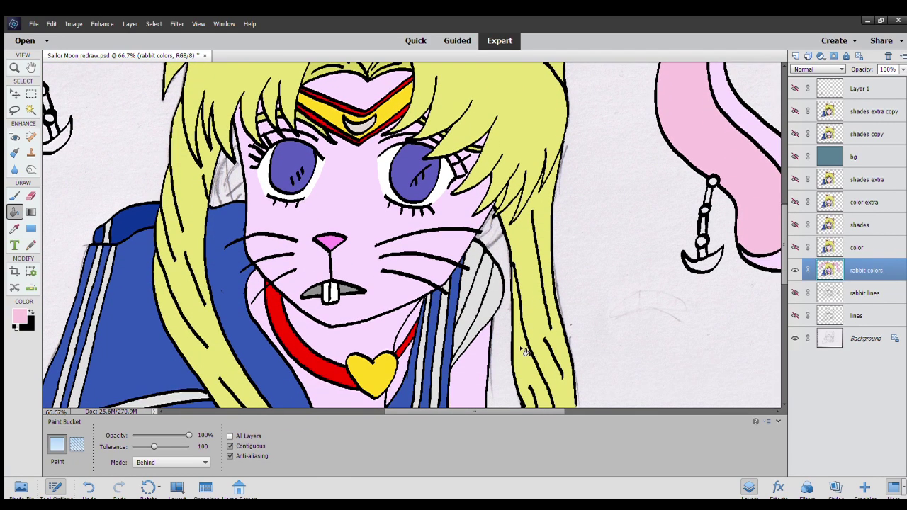
{"action": "scroll", "coordinate": [525, 352], "scroll_direction": "down", "scroll_amount": 1}
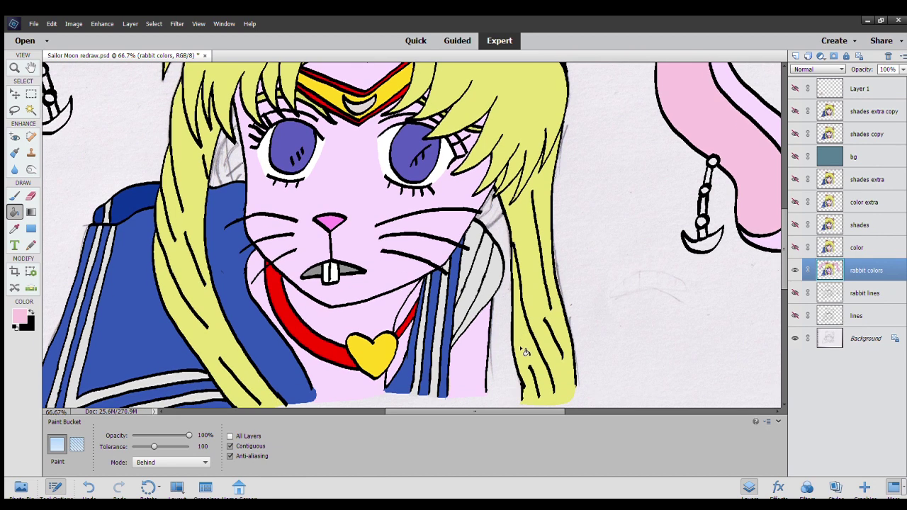
{"action": "key", "text": "ctrl+minus"}
{"action": "key", "text": "ctrl+minus"}
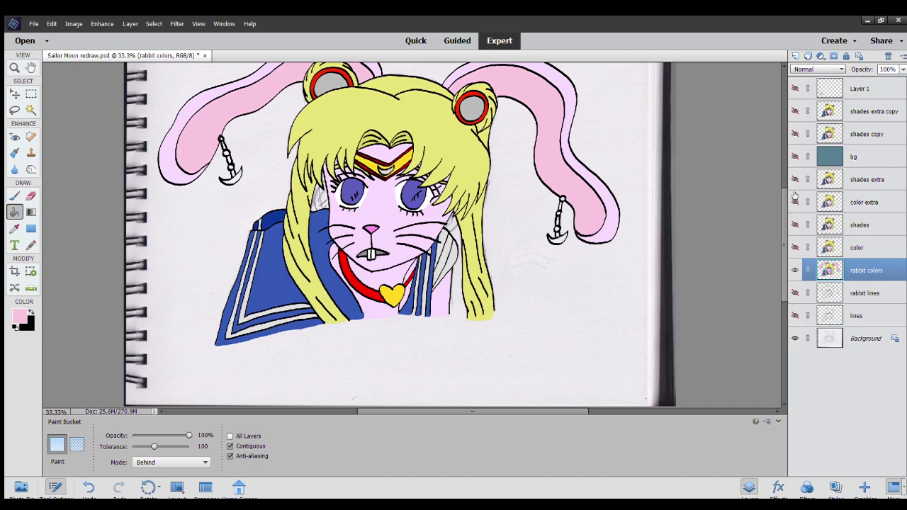
Show the human-face colour layer and sample the dark grey of the earring chain.
{"action": "left_click", "coordinate": [794, 248]}
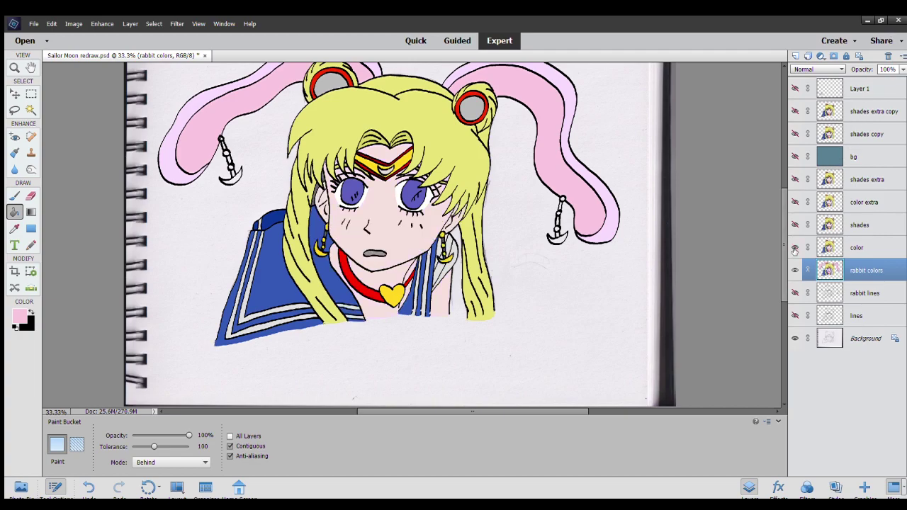
{"action": "left_click", "coordinate": [795, 248]}
{"action": "key", "text": "i"}
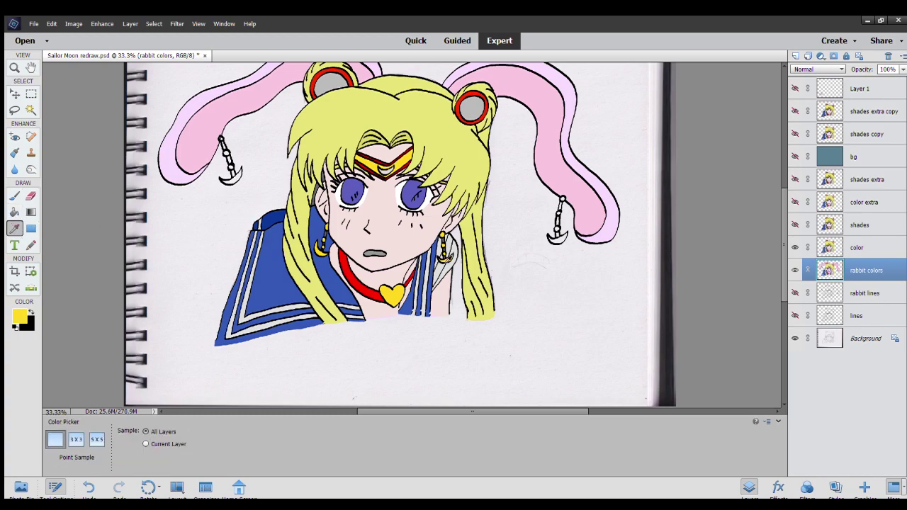
{"action": "key", "text": "ctrl+plus"}
{"action": "key", "text": "ctrl+plus"}
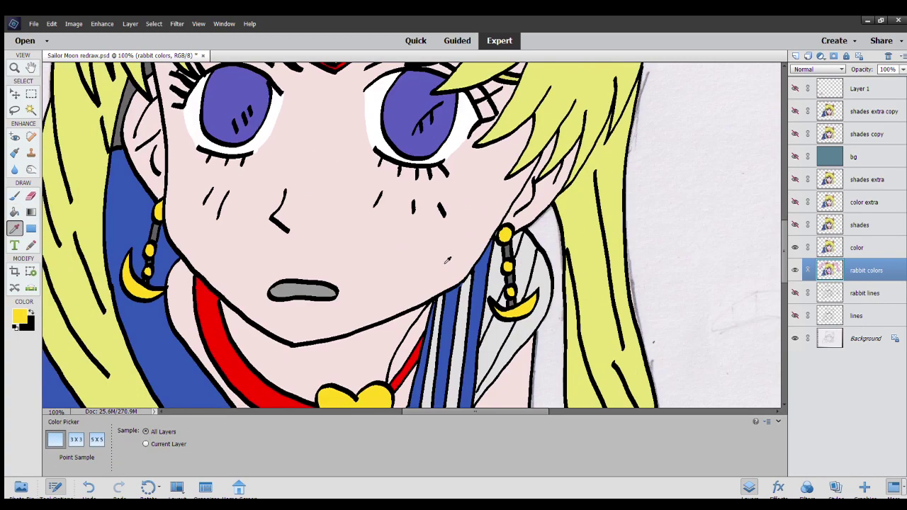
{"action": "left_click", "coordinate": [29, 312]}
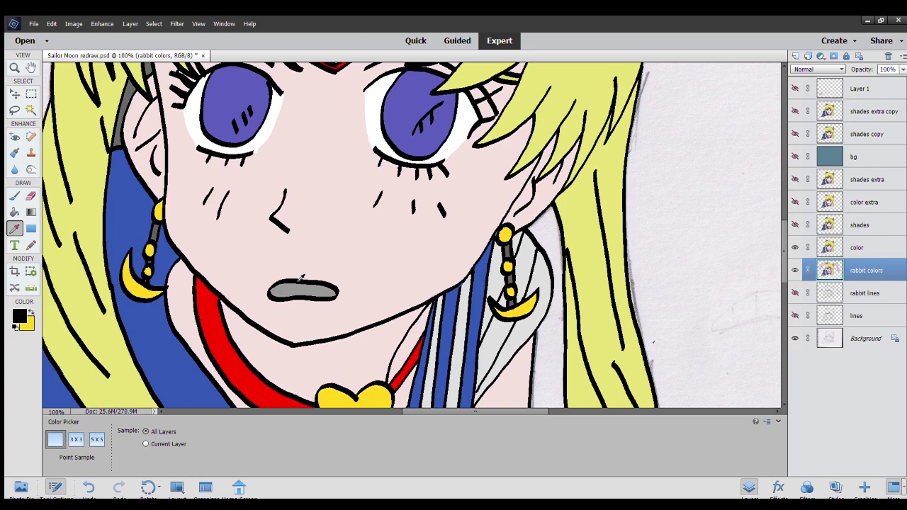
{"action": "left_click", "coordinate": [505, 255]}
{"action": "key", "text": "ctrl+minus"}
{"action": "key", "text": "ctrl+minus"}
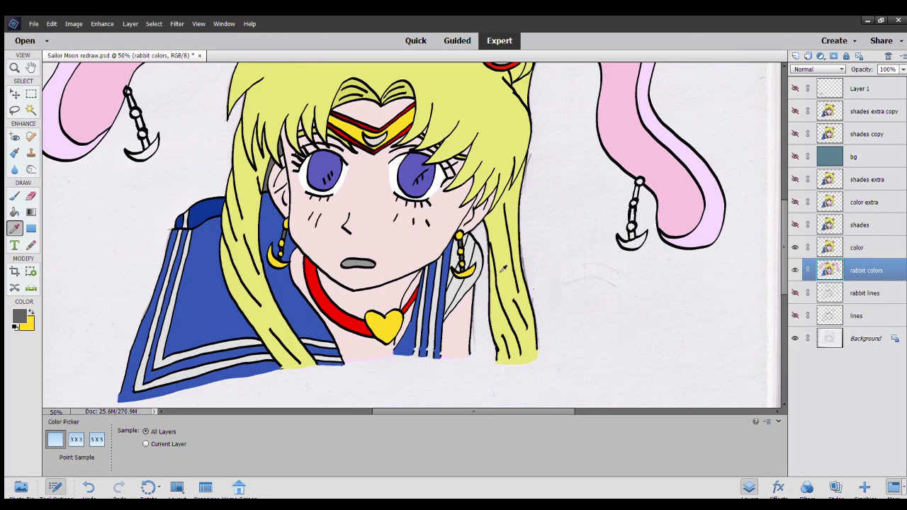
Fill the three chain links of the left dangling earring dark grey.
{"action": "left_click", "coordinate": [13, 212]}
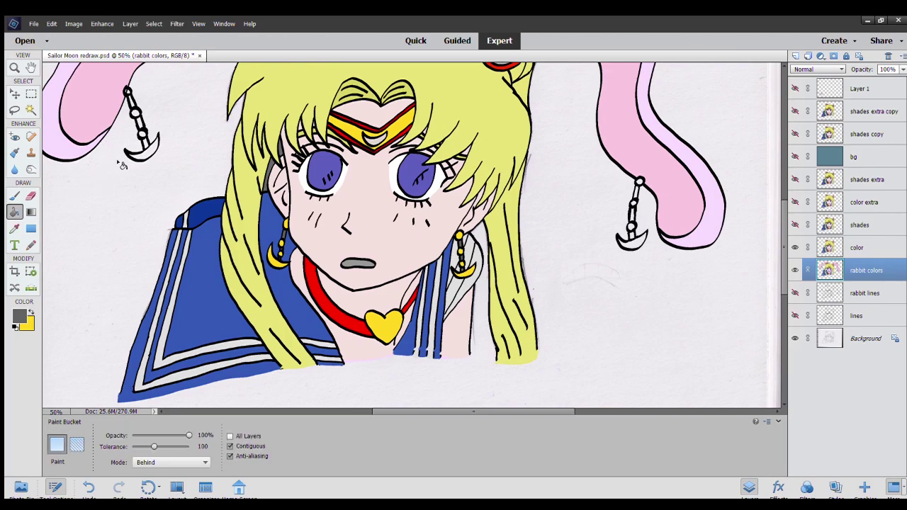
{"action": "left_click", "coordinate": [146, 142]}
{"action": "left_click", "coordinate": [139, 122]}
{"action": "left_click", "coordinate": [132, 101]}
Undo the stray fill, fill the right chain grey, and colour both earrings' crescents and beads yellow.
{"action": "key", "text": "ctrl+z"}
{"action": "left_click", "coordinate": [632, 220]}
{"action": "left_click", "coordinate": [30, 310]}
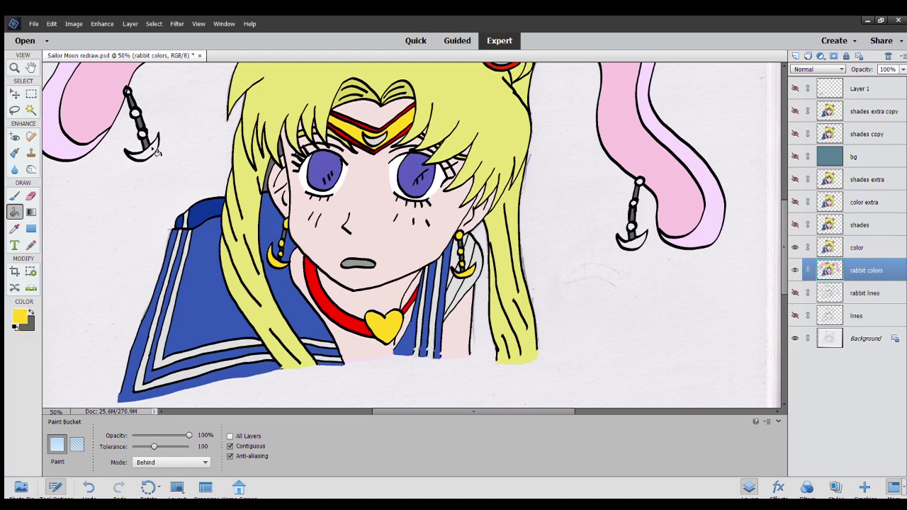
{"action": "left_click", "coordinate": [146, 150]}
{"action": "left_click", "coordinate": [142, 133]}
{"action": "left_click", "coordinate": [135, 113]}
{"action": "left_click", "coordinate": [628, 243]}
{"action": "left_click", "coordinate": [630, 226]}
{"action": "left_click", "coordinate": [633, 204]}
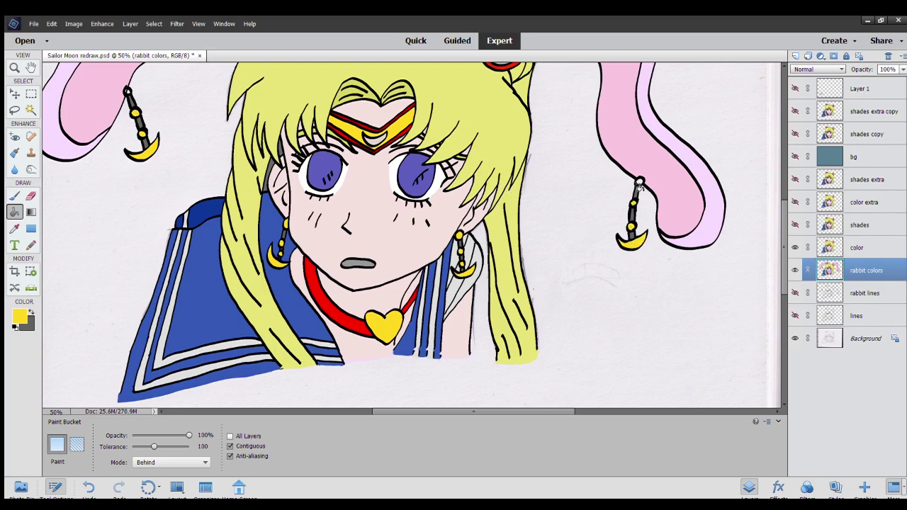
{"action": "left_click", "coordinate": [639, 182]}
Briefly pick the Eraser, return to the Paint Bucket, and hide the human-face colour layer.
{"action": "scroll", "coordinate": [246, 254], "scroll_direction": "up", "scroll_amount": 3}
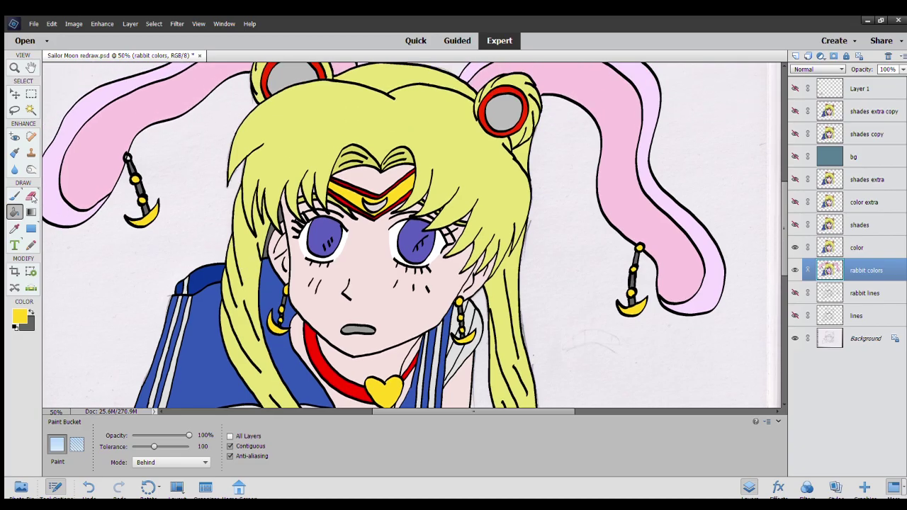
{"action": "left_click", "coordinate": [31, 196]}
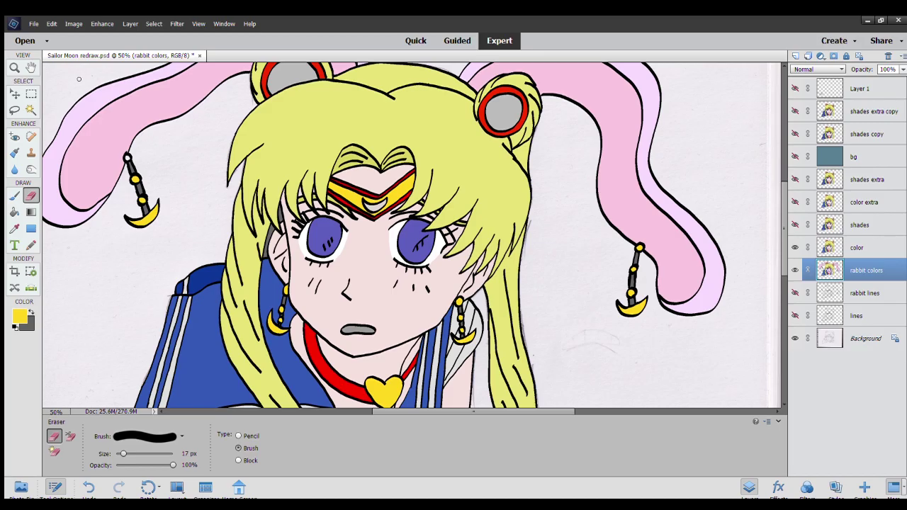
{"action": "left_click", "coordinate": [15, 212]}
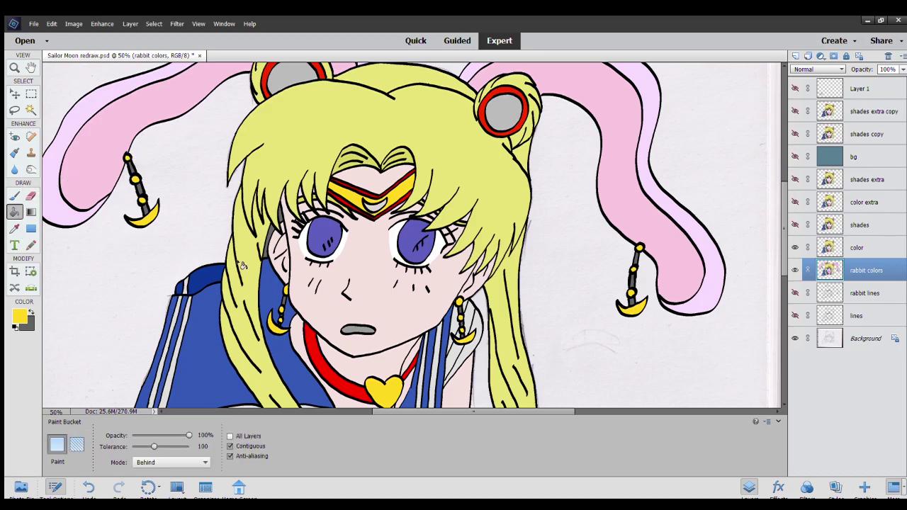
{"action": "scroll", "coordinate": [277, 268], "scroll_direction": "down", "scroll_amount": 1}
{"action": "scroll", "coordinate": [277, 268], "scroll_direction": "down", "scroll_amount": 1}
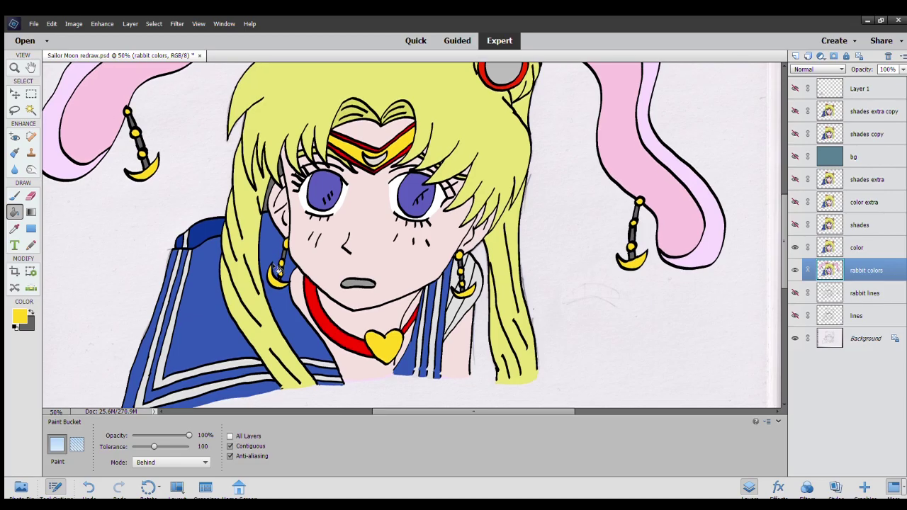
{"action": "scroll", "coordinate": [278, 269], "scroll_direction": "down", "scroll_amount": 1}
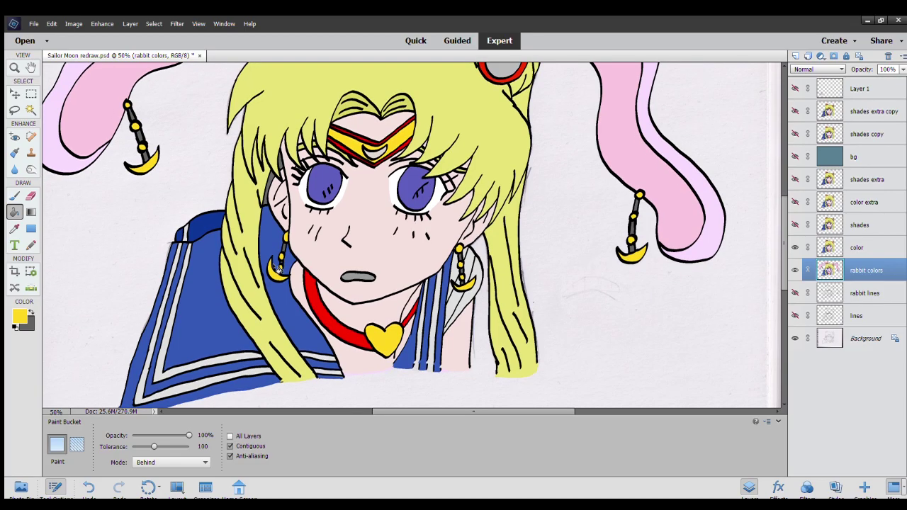
{"action": "left_click", "coordinate": [795, 248]}
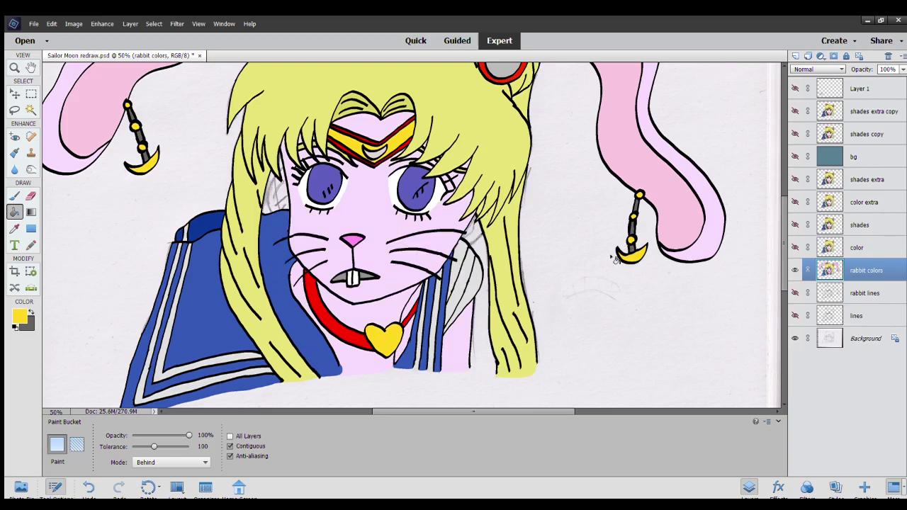
Zoom out to 25% and create a layer named 'rabbit shades' above rabbit colors.
{"action": "scroll", "coordinate": [544, 303], "scroll_direction": "up", "scroll_amount": 2}
{"action": "scroll", "coordinate": [543, 303], "scroll_direction": "up", "scroll_amount": 1}
{"action": "scroll", "coordinate": [543, 303], "scroll_direction": "up", "scroll_amount": 2}
{"action": "scroll", "coordinate": [544, 304], "scroll_direction": "up", "scroll_amount": 1}
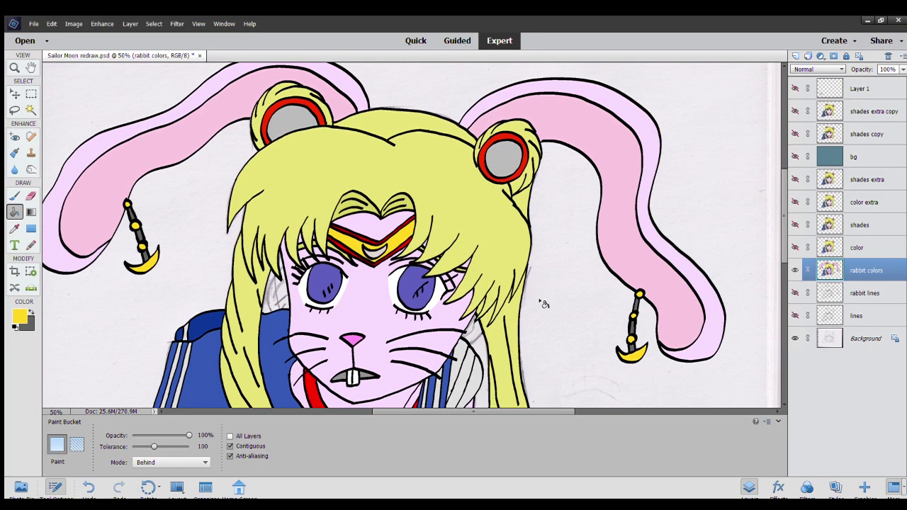
{"action": "scroll", "coordinate": [544, 303], "scroll_direction": "down", "scroll_amount": 2}
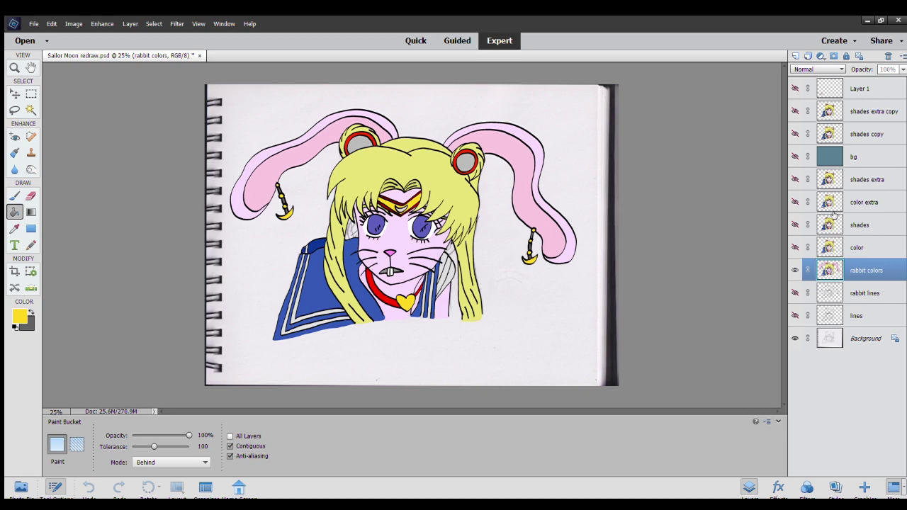
{"action": "key", "text": "Return"}
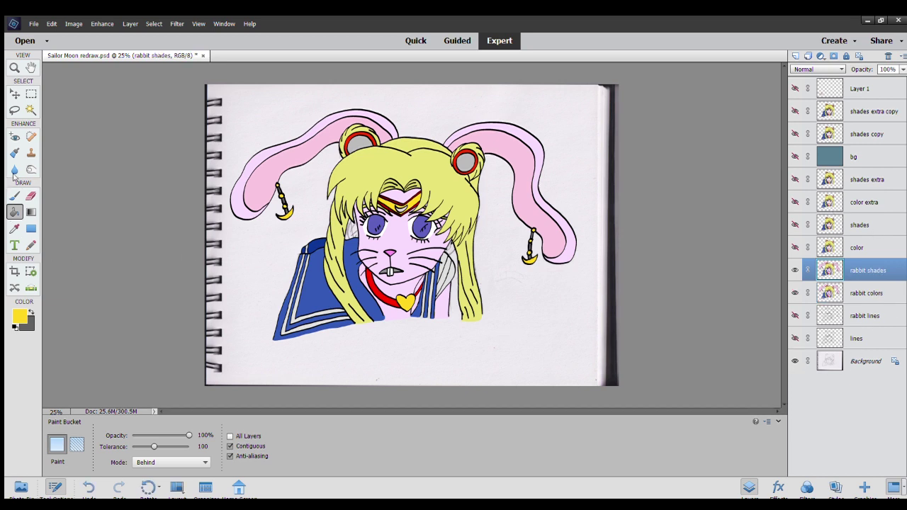
Select the Burn tool, set its range to Midtones, and start darkening the hair's left edge.
{"action": "left_click", "coordinate": [30, 170]}
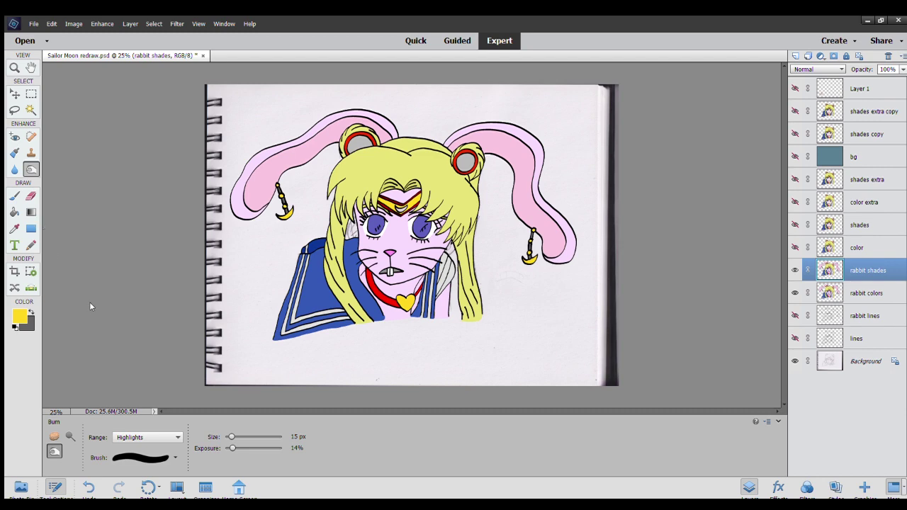
{"action": "key", "text": "ctrl+equal"}
{"action": "key", "text": "ctrl+equal"}
{"action": "key", "text": "ctrl+equal"}
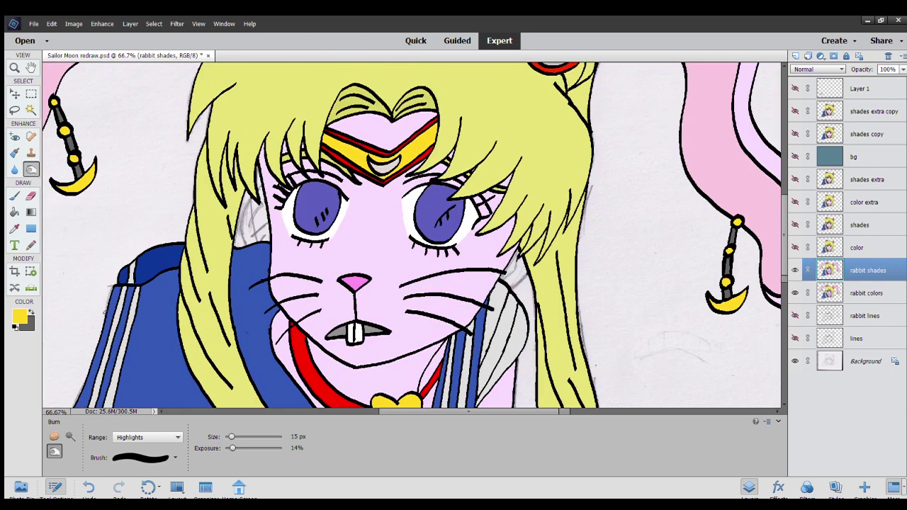
{"action": "scroll", "coordinate": [107, 314], "scroll_direction": "down", "scroll_amount": 3}
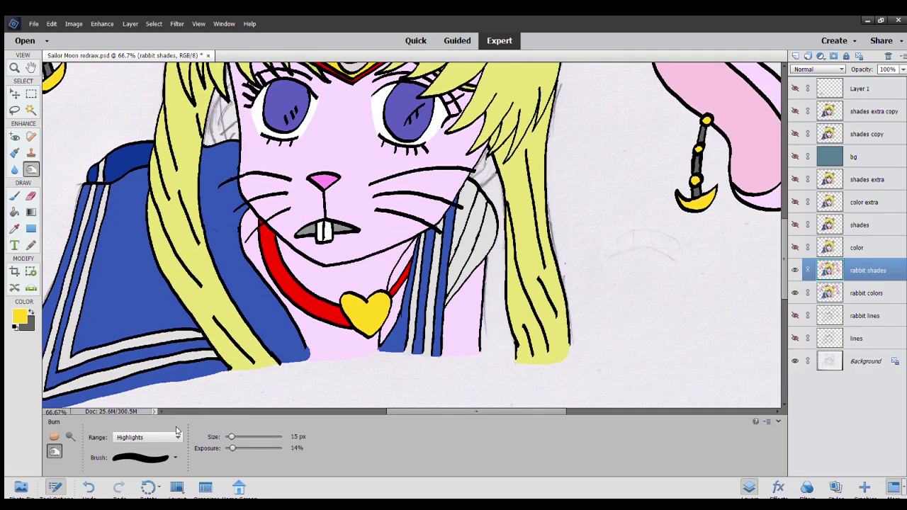
{"action": "key", "text": "alt+shift+m"}
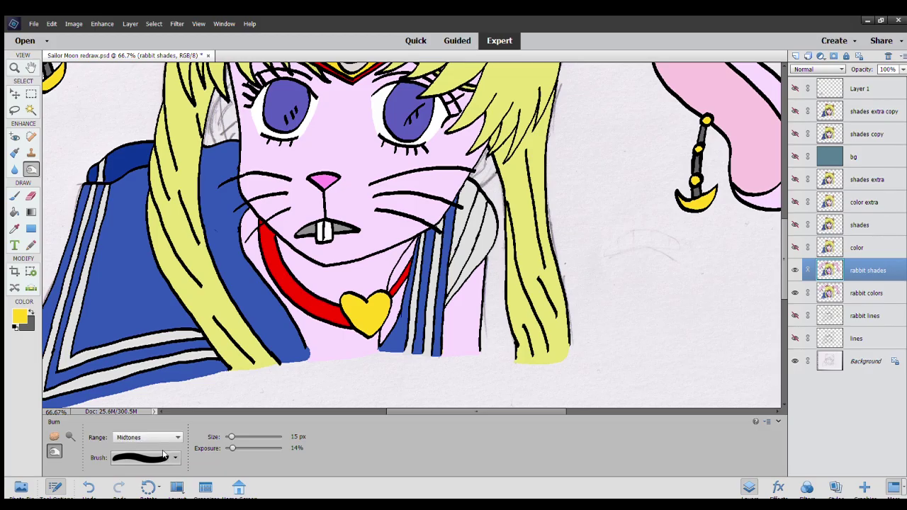
{"action": "mouse_move", "coordinate": [227, 362]}
{"action": "left_mouse_down"}
{"action": "mouse_move", "coordinate": [180, 291]}
{"action": "mouse_move", "coordinate": [188, 308]}
{"action": "left_mouse_up"}
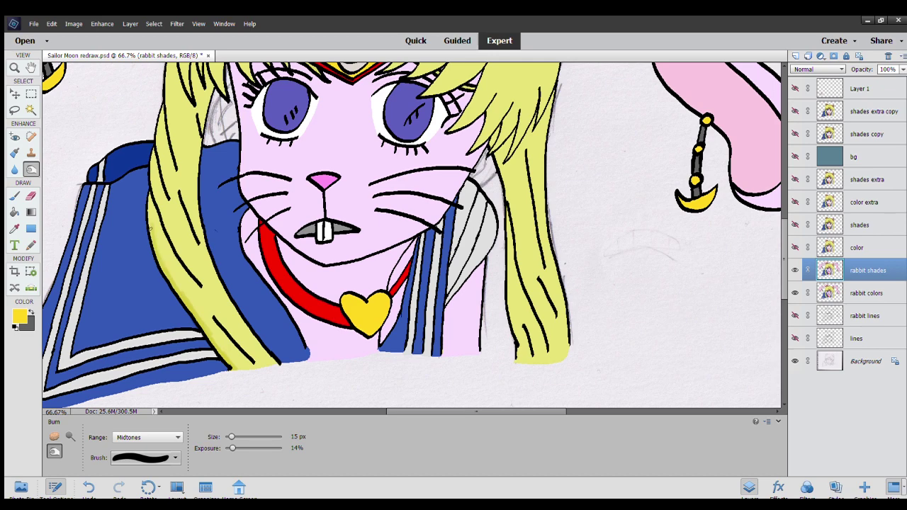
{"action": "left_click_drag", "start_coordinate": [149, 228], "coordinate": [150, 210]}
{"action": "left_click_drag", "start_coordinate": [162, 237], "coordinate": [187, 275]}
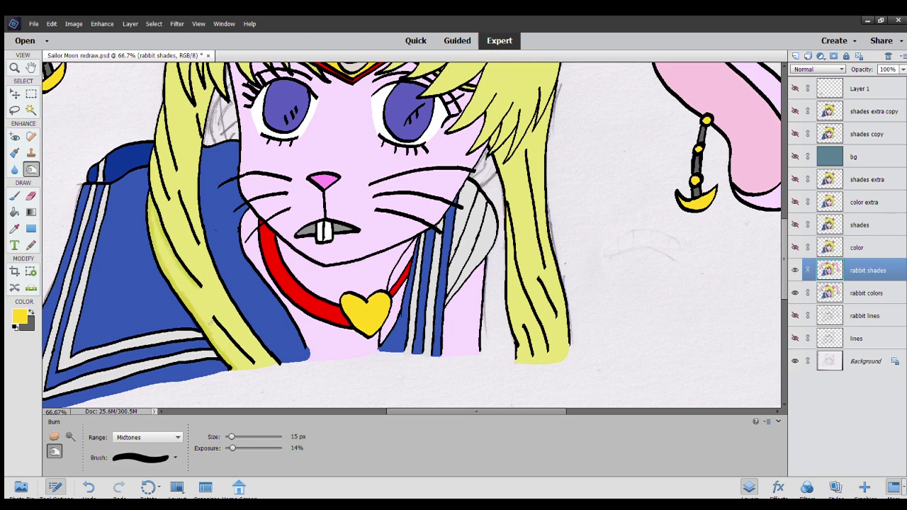
Continue burning the hair's left edge from the collar up beside the face.
{"action": "mouse_move", "coordinate": [216, 329]}
{"action": "left_mouse_down"}
{"action": "mouse_move", "coordinate": [251, 366]}
{"action": "mouse_move", "coordinate": [218, 317]}
{"action": "left_mouse_up"}
{"action": "mouse_move", "coordinate": [277, 360]}
{"action": "left_mouse_down"}
{"action": "mouse_move", "coordinate": [217, 282]}
{"action": "mouse_move", "coordinate": [196, 213]}
{"action": "left_mouse_up"}
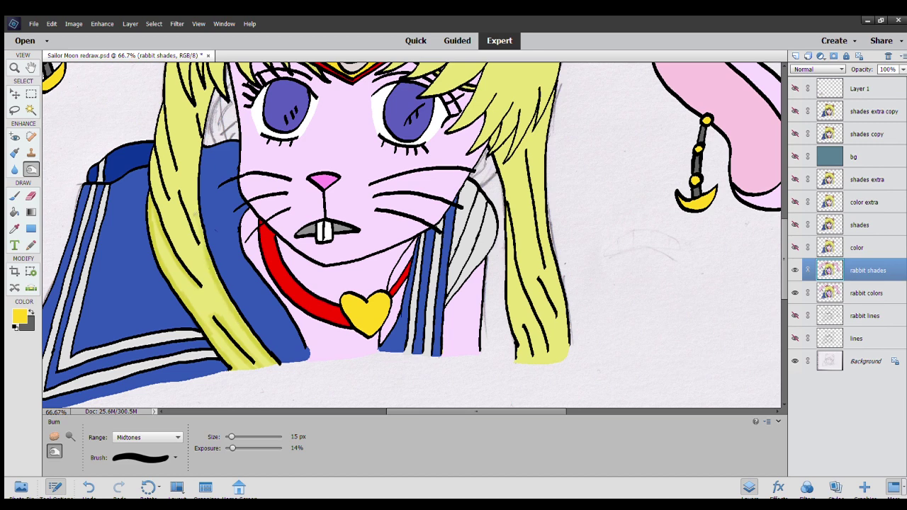
{"action": "left_click_drag", "start_coordinate": [201, 248], "coordinate": [193, 152]}
{"action": "left_click_drag", "start_coordinate": [196, 184], "coordinate": [195, 120]}
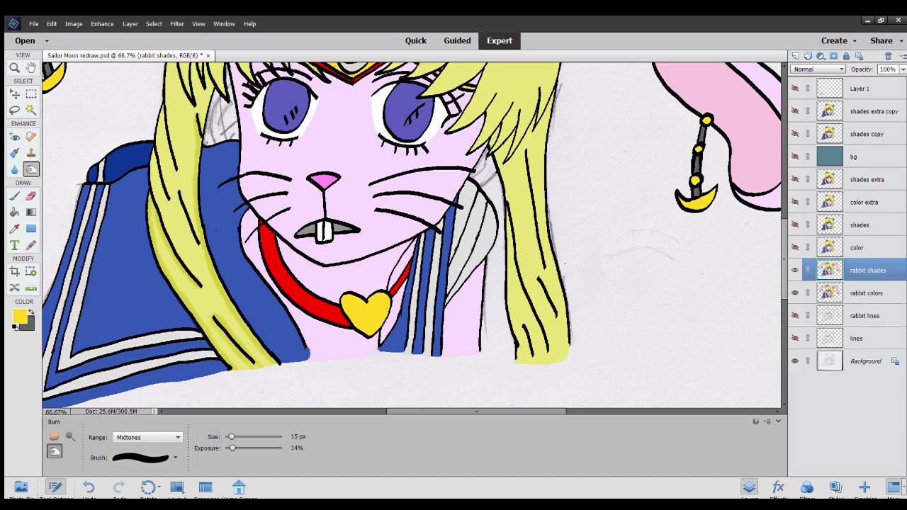
{"action": "scroll", "coordinate": [209, 168], "scroll_direction": "up", "scroll_amount": 3}
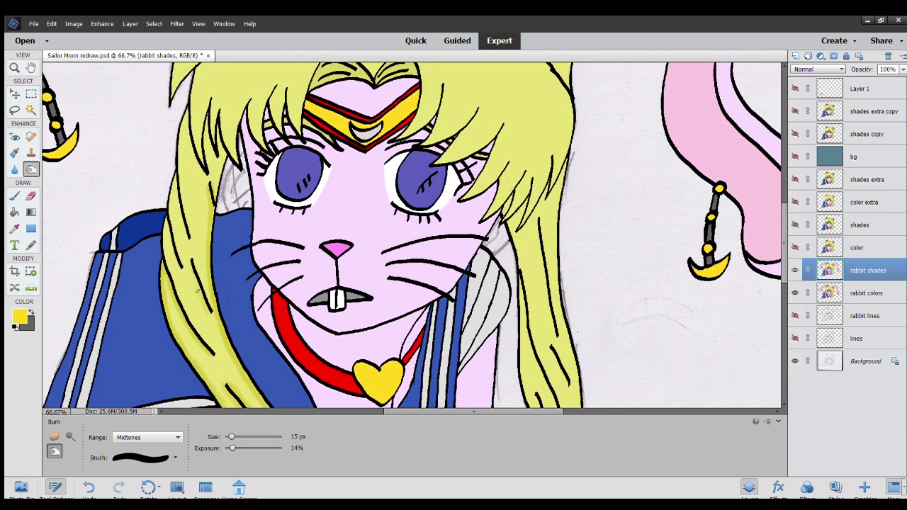
{"action": "mouse_move", "coordinate": [206, 343]}
{"action": "left_mouse_down"}
{"action": "mouse_move", "coordinate": [168, 262]}
{"action": "mouse_move", "coordinate": [164, 223]}
{"action": "left_mouse_up"}
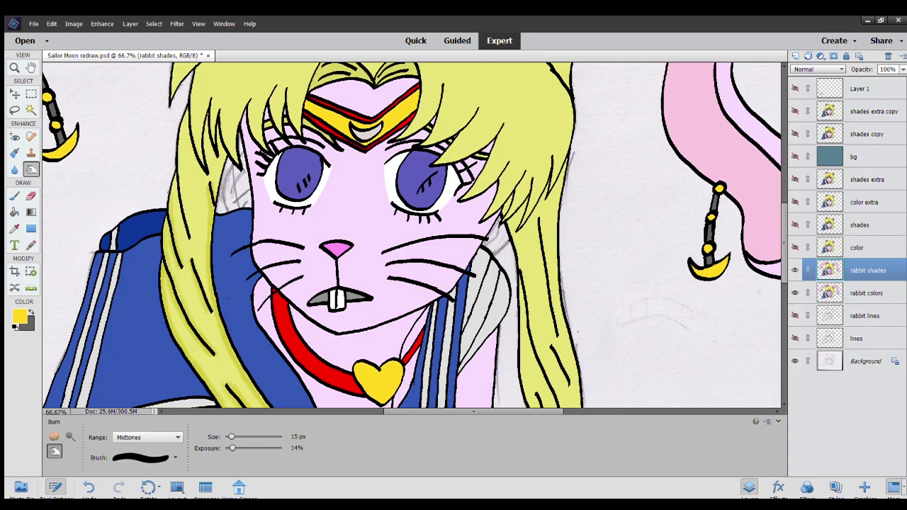
{"action": "left_click_drag", "start_coordinate": [182, 189], "coordinate": [188, 255]}
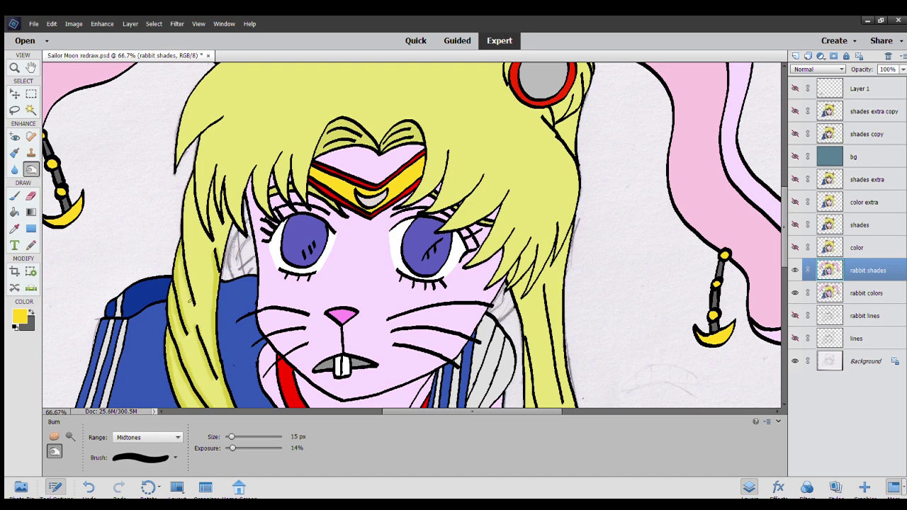
{"action": "mouse_move", "coordinate": [193, 294]}
{"action": "left_mouse_down"}
{"action": "mouse_move", "coordinate": [186, 193]}
{"action": "mouse_move", "coordinate": [189, 179]}
{"action": "mouse_move", "coordinate": [199, 223]}
{"action": "mouse_move", "coordinate": [211, 212]}
{"action": "mouse_move", "coordinate": [210, 185]}
{"action": "left_mouse_up"}
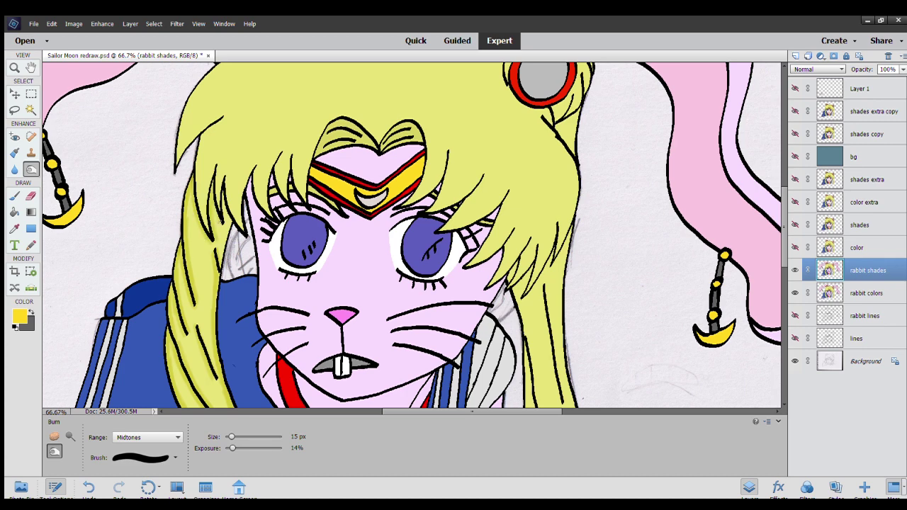
{"action": "mouse_move", "coordinate": [222, 226]}
{"action": "left_mouse_down"}
{"action": "mouse_move", "coordinate": [222, 207]}
{"action": "mouse_move", "coordinate": [221, 244]}
{"action": "left_mouse_up"}
Burn shading into the hair strands beside and left of the tiara.
{"action": "scroll", "coordinate": [227, 247], "scroll_direction": "up", "scroll_amount": 2}
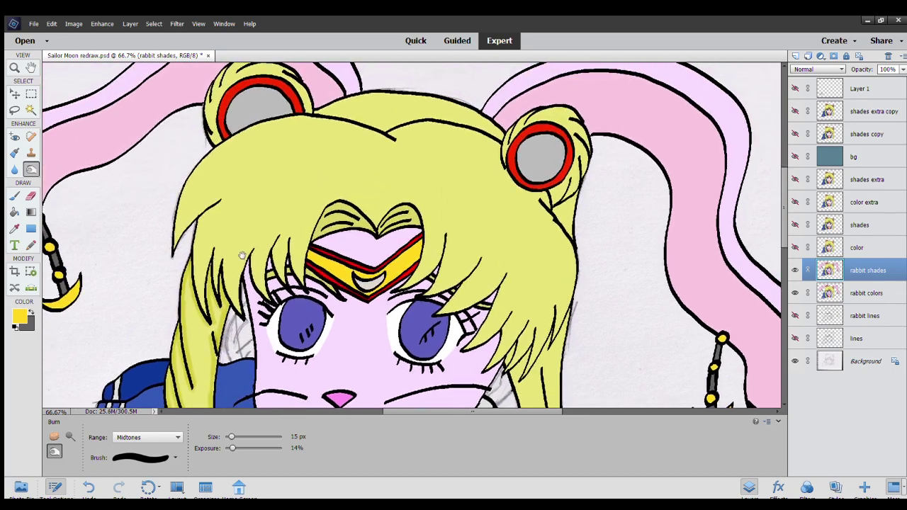
{"action": "scroll", "coordinate": [243, 256], "scroll_direction": "up", "scroll_amount": 2}
{"action": "mouse_move", "coordinate": [197, 277]}
{"action": "left_mouse_down"}
{"action": "mouse_move", "coordinate": [206, 211]}
{"action": "mouse_move", "coordinate": [184, 226]}
{"action": "mouse_move", "coordinate": [180, 210]}
{"action": "mouse_move", "coordinate": [229, 140]}
{"action": "mouse_move", "coordinate": [296, 118]}
{"action": "mouse_move", "coordinate": [384, 137]}
{"action": "mouse_move", "coordinate": [414, 124]}
{"action": "mouse_move", "coordinate": [489, 135]}
{"action": "mouse_move", "coordinate": [507, 176]}
{"action": "mouse_move", "coordinate": [544, 194]}
{"action": "mouse_move", "coordinate": [539, 204]}
{"action": "mouse_move", "coordinate": [571, 251]}
{"action": "mouse_move", "coordinate": [555, 331]}
{"action": "mouse_move", "coordinate": [550, 320]}
{"action": "mouse_move", "coordinate": [523, 367]}
{"action": "mouse_move", "coordinate": [533, 358]}
{"action": "mouse_move", "coordinate": [528, 340]}
{"action": "mouse_move", "coordinate": [517, 357]}
{"action": "mouse_move", "coordinate": [527, 321]}
{"action": "mouse_move", "coordinate": [496, 358]}
{"action": "mouse_move", "coordinate": [508, 319]}
{"action": "mouse_move", "coordinate": [474, 343]}
{"action": "mouse_move", "coordinate": [501, 284]}
{"action": "mouse_move", "coordinate": [439, 312]}
{"action": "mouse_move", "coordinate": [467, 270]}
{"action": "mouse_move", "coordinate": [439, 289]}
{"action": "mouse_move", "coordinate": [445, 256]}
{"action": "mouse_move", "coordinate": [426, 229]}
{"action": "mouse_move", "coordinate": [424, 244]}
{"action": "left_mouse_up"}
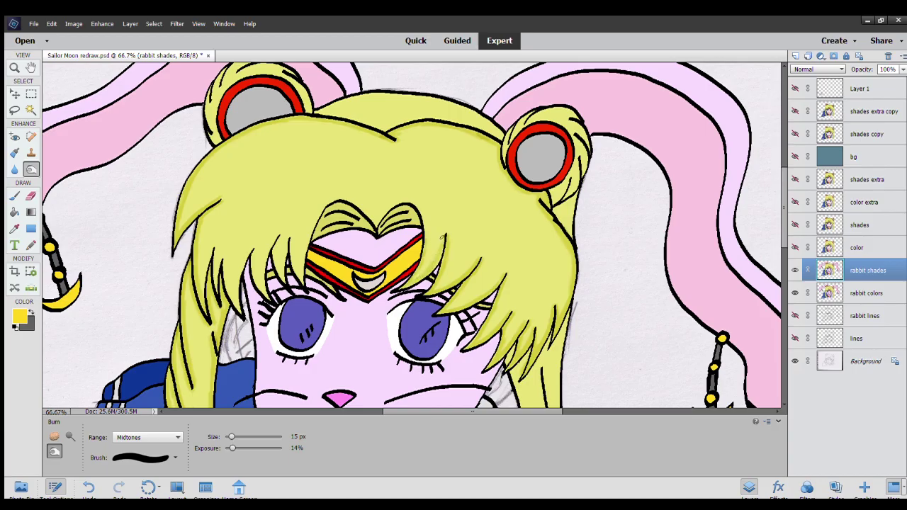
{"action": "mouse_move", "coordinate": [425, 235]}
{"action": "left_mouse_down"}
{"action": "mouse_move", "coordinate": [424, 211]}
{"action": "mouse_move", "coordinate": [380, 207]}
{"action": "mouse_move", "coordinate": [371, 221]}
{"action": "mouse_move", "coordinate": [358, 205]}
{"action": "mouse_move", "coordinate": [319, 210]}
{"action": "mouse_move", "coordinate": [301, 270]}
{"action": "mouse_move", "coordinate": [284, 259]}
{"action": "mouse_move", "coordinate": [280, 284]}
{"action": "left_mouse_up"}
{"action": "mouse_move", "coordinate": [279, 253]}
{"action": "left_mouse_down"}
{"action": "mouse_move", "coordinate": [277, 274]}
{"action": "mouse_move", "coordinate": [274, 251]}
{"action": "mouse_move", "coordinate": [240, 272]}
{"action": "mouse_move", "coordinate": [241, 314]}
{"action": "left_mouse_up"}
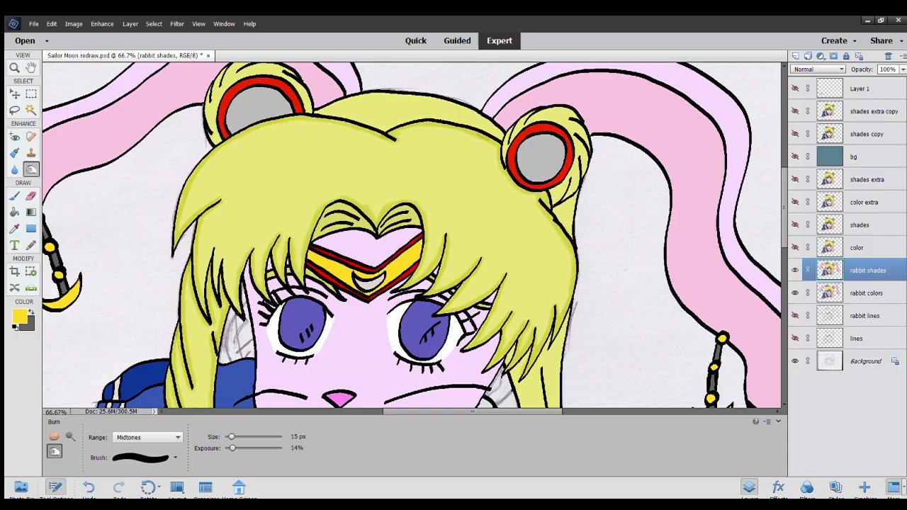
{"action": "left_click_drag", "start_coordinate": [218, 260], "coordinate": [201, 292]}
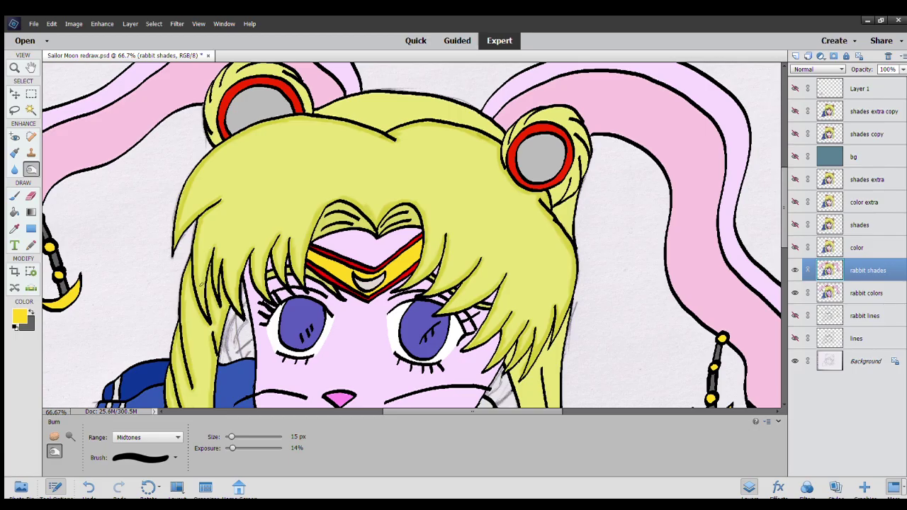
Shade the upper-left hair with one fainter redo, then the top of the head and right hair.
{"action": "mouse_move", "coordinate": [205, 187]}
{"action": "left_mouse_down"}
{"action": "mouse_move", "coordinate": [250, 146]}
{"action": "mouse_move", "coordinate": [268, 169]}
{"action": "left_mouse_up"}
{"action": "mouse_move", "coordinate": [232, 238]}
{"action": "left_mouse_down"}
{"action": "mouse_move", "coordinate": [245, 214]}
{"action": "mouse_move", "coordinate": [280, 198]}
{"action": "left_mouse_up"}
{"action": "key", "text": "ctrl+z"}
{"action": "key", "text": "ctrl+z"}
{"action": "key", "text": "ctrl+z"}
{"action": "left_click_drag", "start_coordinate": [244, 236], "coordinate": [298, 197]}
{"action": "left_click_drag", "start_coordinate": [293, 143], "coordinate": [366, 155]}
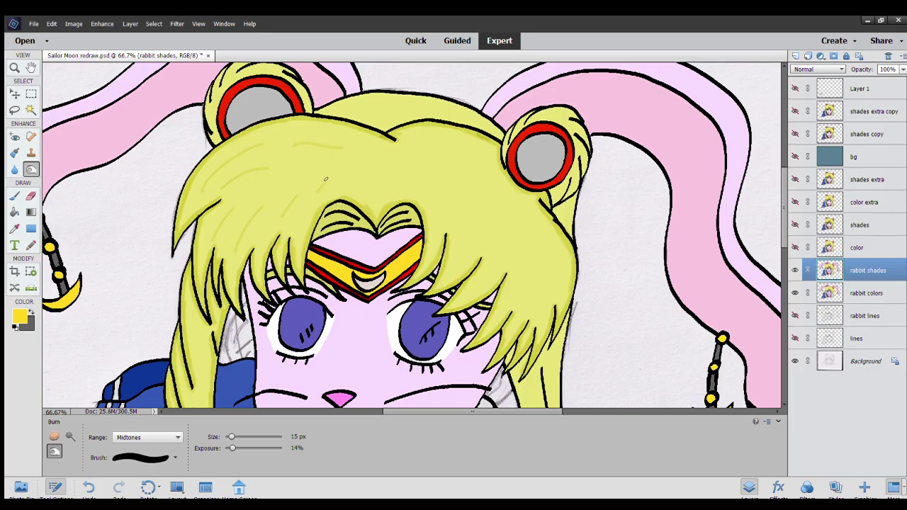
{"action": "left_click_drag", "start_coordinate": [434, 198], "coordinate": [439, 229]}
Scribble burn shading over the grey centres of the left and right hair buns.
{"action": "scroll", "coordinate": [423, 172], "scroll_direction": "up", "scroll_amount": 3}
{"action": "scroll", "coordinate": [423, 172], "scroll_direction": "up", "scroll_amount": 1}
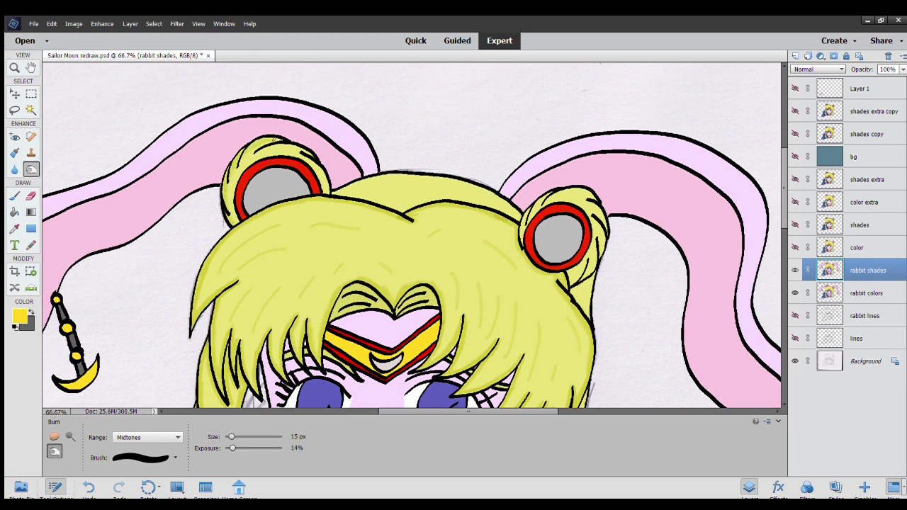
{"action": "left_click_drag", "start_coordinate": [280, 144], "coordinate": [303, 168]}
{"action": "left_click_drag", "start_coordinate": [249, 205], "coordinate": [318, 170]}
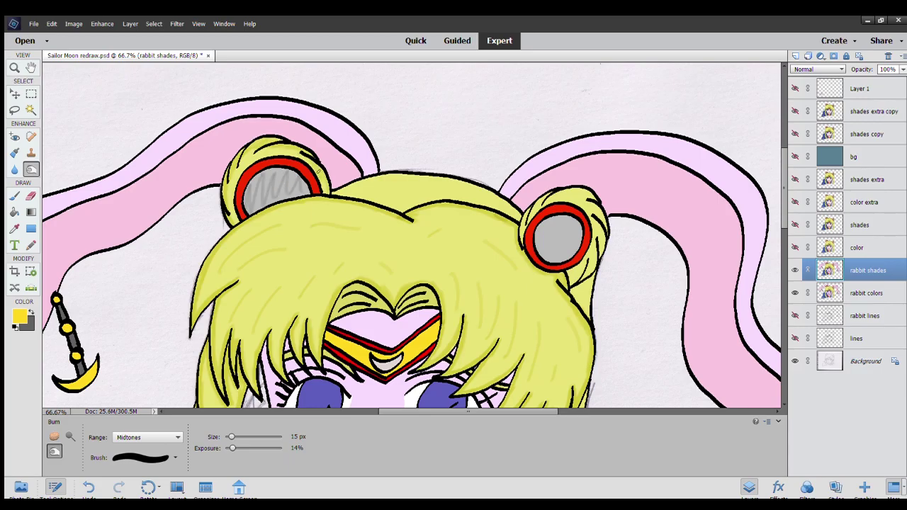
{"action": "left_click_drag", "start_coordinate": [535, 220], "coordinate": [565, 249]}
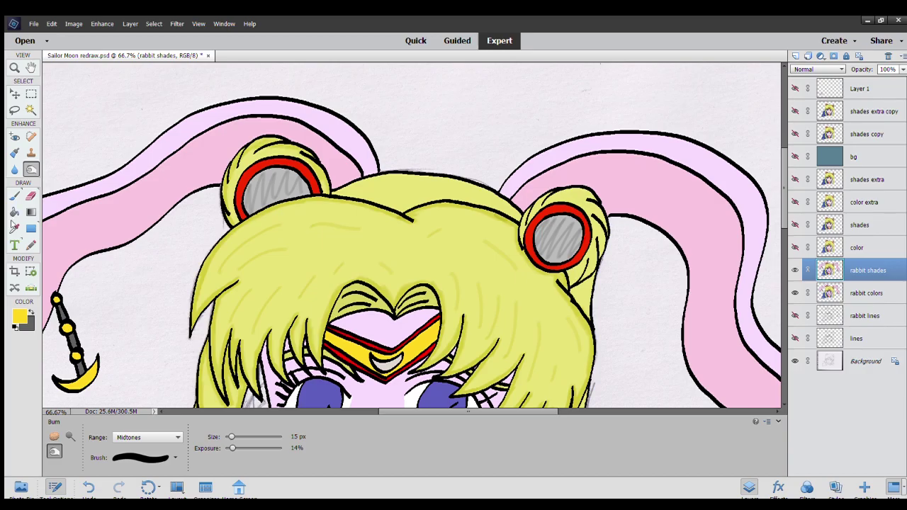
{"action": "left_click", "coordinate": [15, 227]}
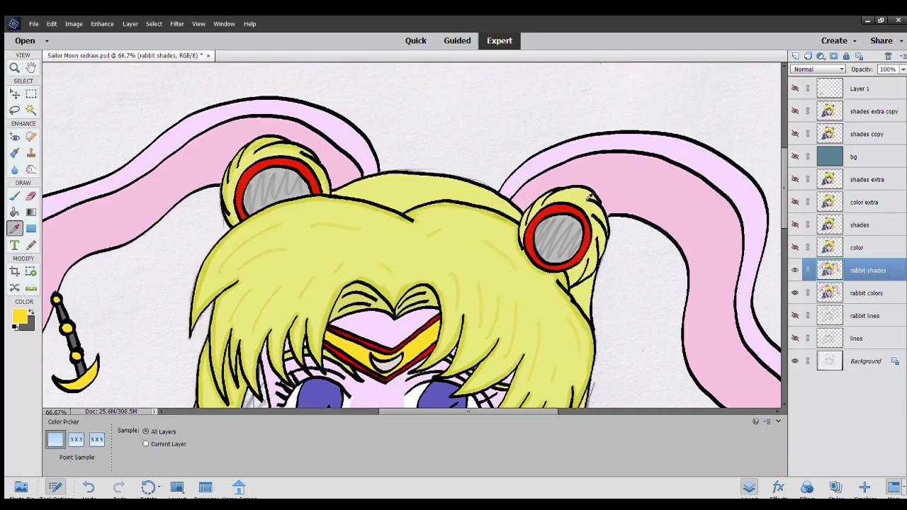
Sample the bun red and grey, then Magic Erase both buns' rings and centres.
{"action": "left_click", "coordinate": [300, 173]}
{"action": "left_click", "coordinate": [30, 311]}
{"action": "left_click", "coordinate": [279, 177]}
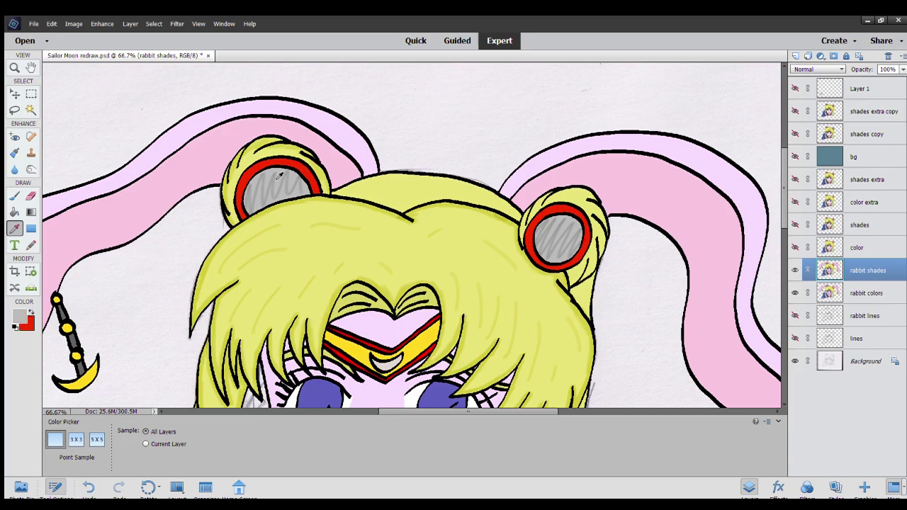
{"action": "left_click", "coordinate": [29, 197]}
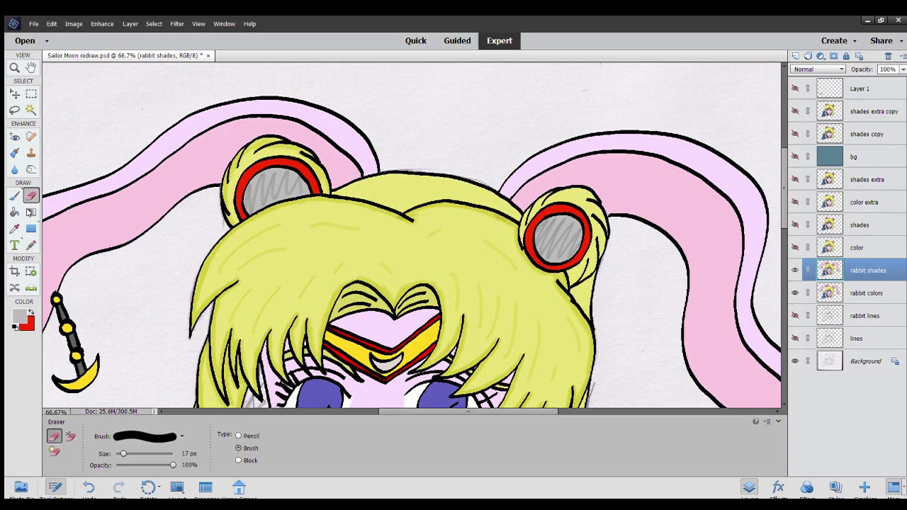
{"action": "left_click", "coordinate": [54, 451]}
{"action": "left_click", "coordinate": [270, 179]}
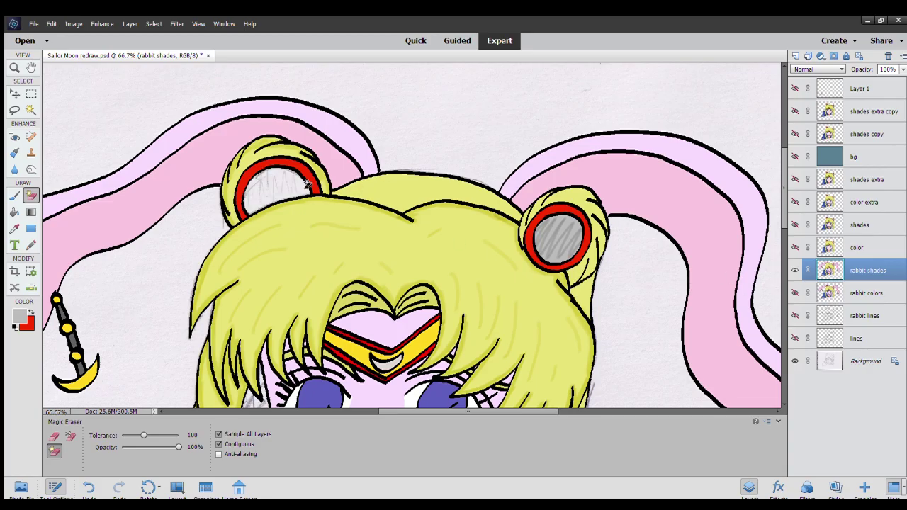
{"action": "left_click", "coordinate": [301, 170]}
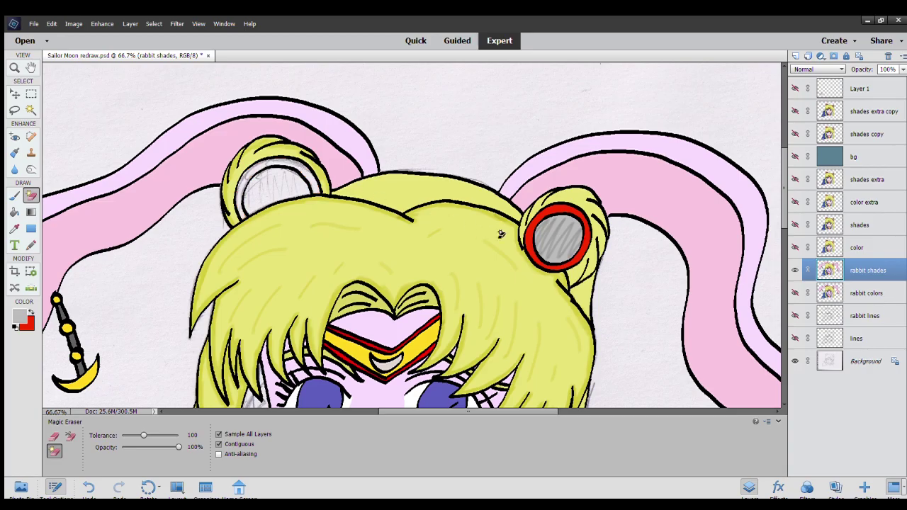
{"action": "left_click", "coordinate": [548, 211]}
{"action": "left_click", "coordinate": [557, 230]}
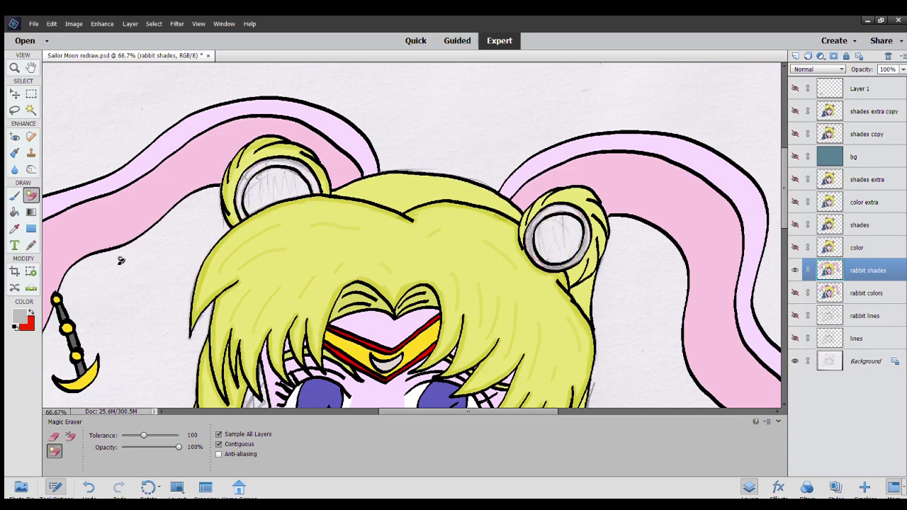
Fill both bun centres red and their rings grey.
{"action": "left_click", "coordinate": [31, 313]}
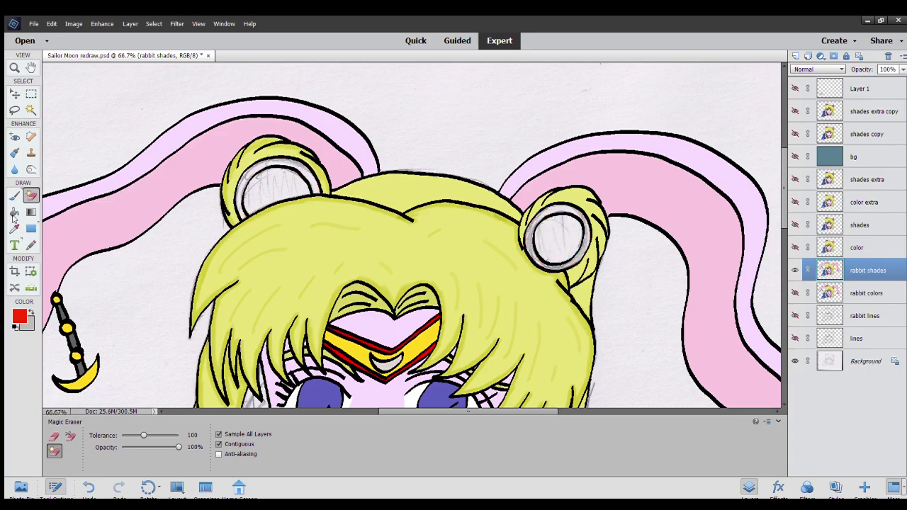
{"action": "left_click", "coordinate": [14, 212]}
{"action": "left_click", "coordinate": [269, 194]}
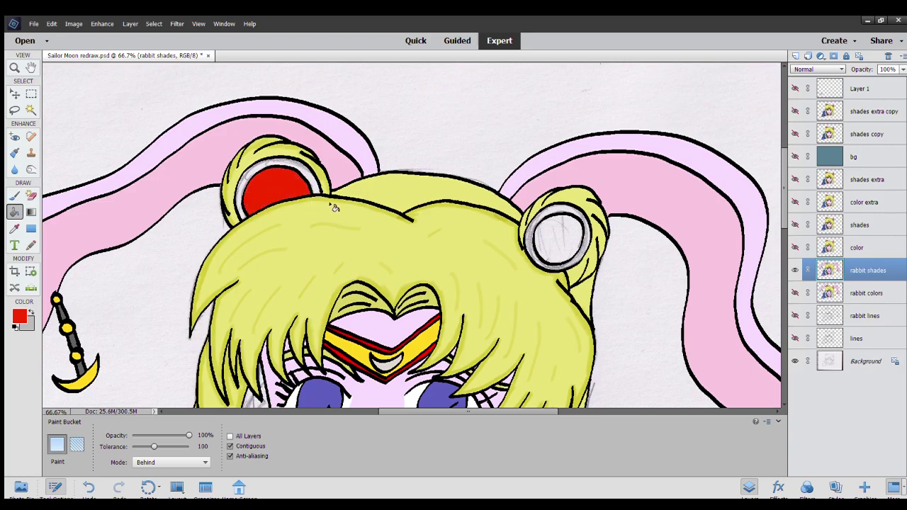
{"action": "left_click", "coordinate": [557, 225]}
{"action": "left_click", "coordinate": [31, 314]}
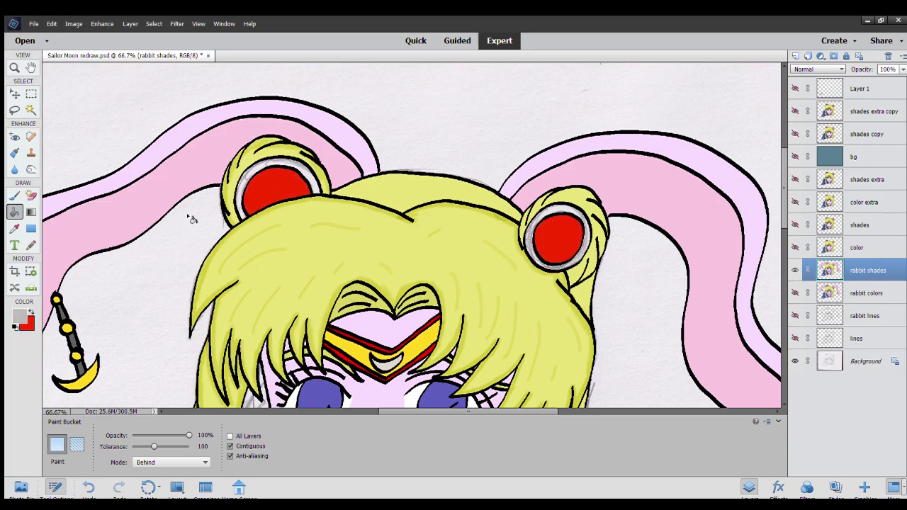
{"action": "left_click", "coordinate": [282, 189]}
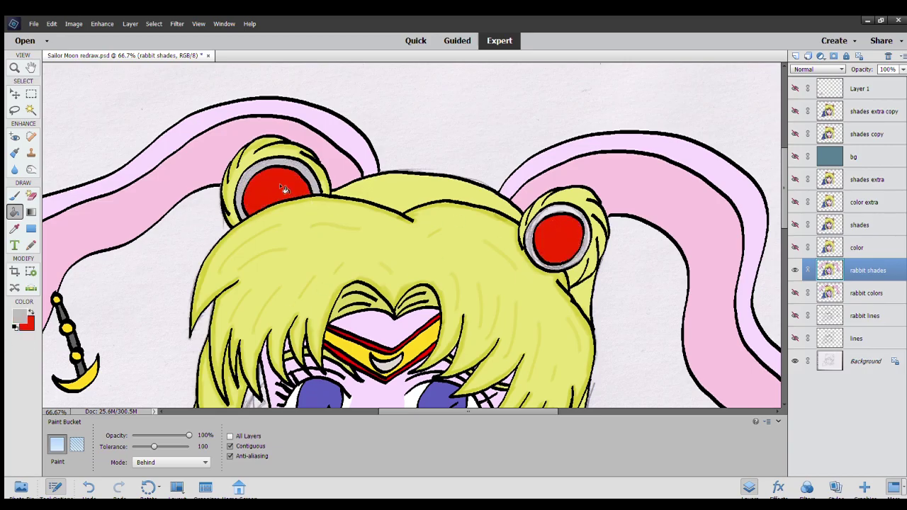
{"action": "left_click", "coordinate": [558, 211]}
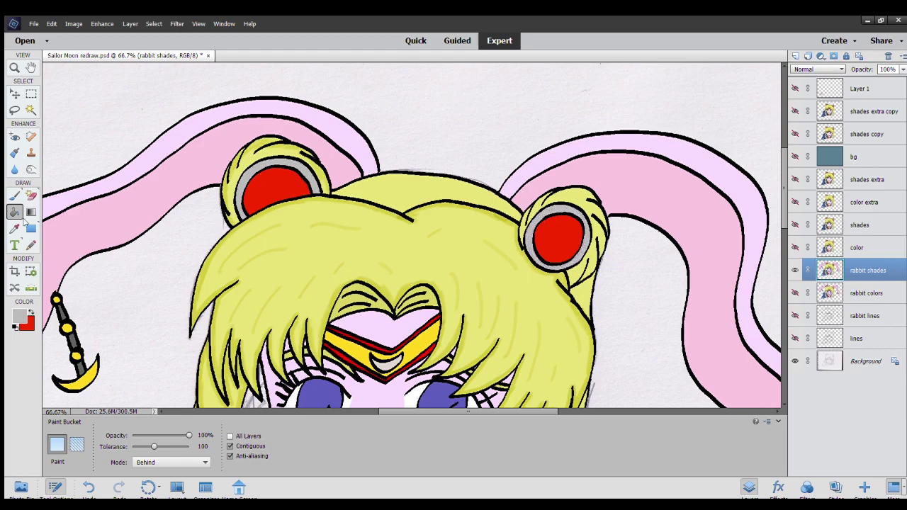
{"action": "left_click", "coordinate": [28, 169]}
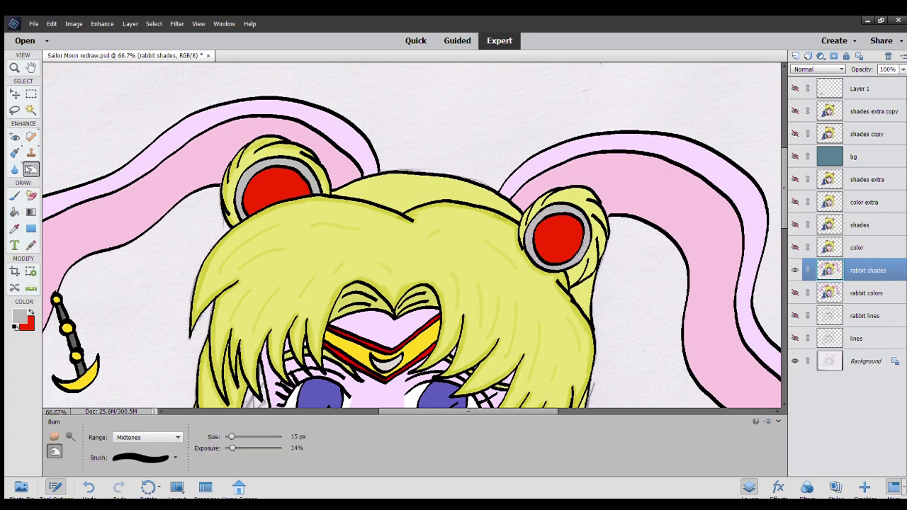
Burn both buns' grey rings and red centres, then the hair's top outline toward the right bun.
{"action": "mouse_move", "coordinate": [243, 178]}
{"action": "left_mouse_down"}
{"action": "mouse_move", "coordinate": [268, 160]}
{"action": "mouse_move", "coordinate": [287, 160]}
{"action": "mouse_move", "coordinate": [319, 190]}
{"action": "left_mouse_up"}
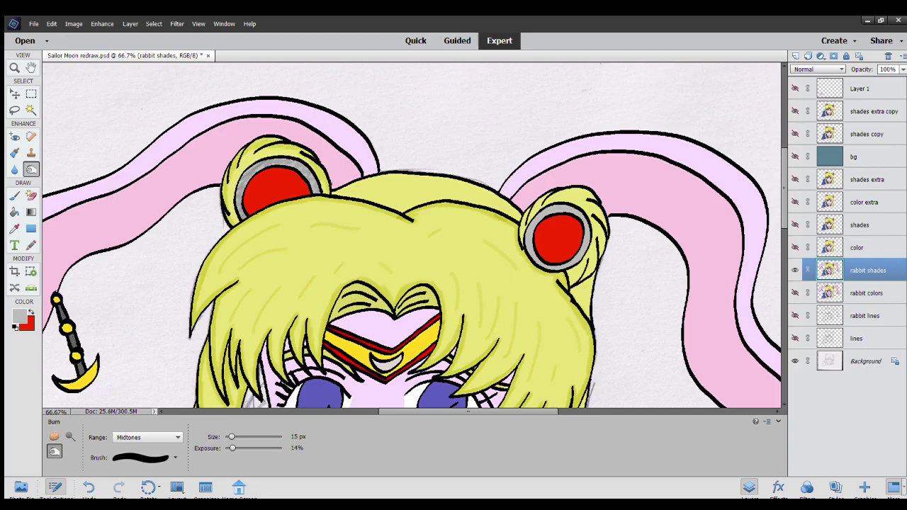
{"action": "mouse_move", "coordinate": [529, 252]}
{"action": "left_mouse_down"}
{"action": "mouse_move", "coordinate": [534, 224]}
{"action": "mouse_move", "coordinate": [575, 212]}
{"action": "mouse_move", "coordinate": [585, 227]}
{"action": "mouse_move", "coordinate": [582, 248]}
{"action": "mouse_move", "coordinate": [567, 266]}
{"action": "mouse_move", "coordinate": [550, 268]}
{"action": "left_mouse_up"}
{"action": "mouse_move", "coordinate": [543, 226]}
{"action": "left_mouse_down"}
{"action": "mouse_move", "coordinate": [541, 247]}
{"action": "mouse_move", "coordinate": [571, 226]}
{"action": "mouse_move", "coordinate": [577, 245]}
{"action": "mouse_move", "coordinate": [567, 223]}
{"action": "left_mouse_up"}
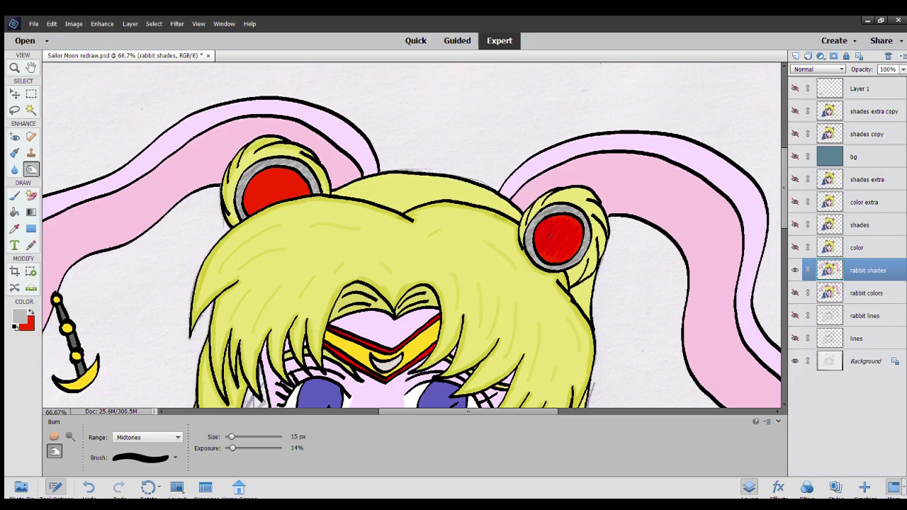
{"action": "mouse_move", "coordinate": [247, 212]}
{"action": "left_mouse_down"}
{"action": "mouse_move", "coordinate": [251, 191]}
{"action": "mouse_move", "coordinate": [275, 175]}
{"action": "mouse_move", "coordinate": [302, 172]}
{"action": "mouse_move", "coordinate": [262, 174]}
{"action": "mouse_move", "coordinate": [246, 188]}
{"action": "left_mouse_up"}
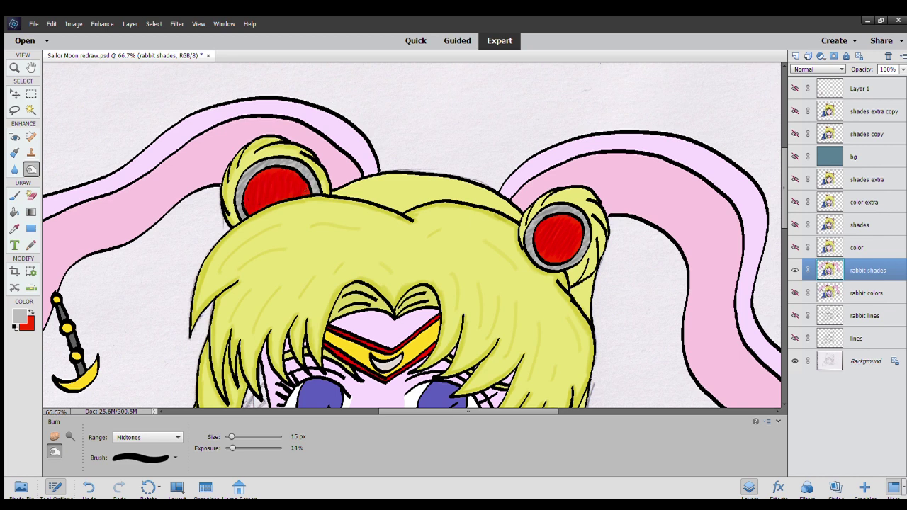
{"action": "mouse_move", "coordinate": [330, 193]}
{"action": "left_mouse_down"}
{"action": "mouse_move", "coordinate": [423, 173]}
{"action": "mouse_move", "coordinate": [485, 190]}
{"action": "mouse_move", "coordinate": [516, 212]}
{"action": "left_mouse_up"}
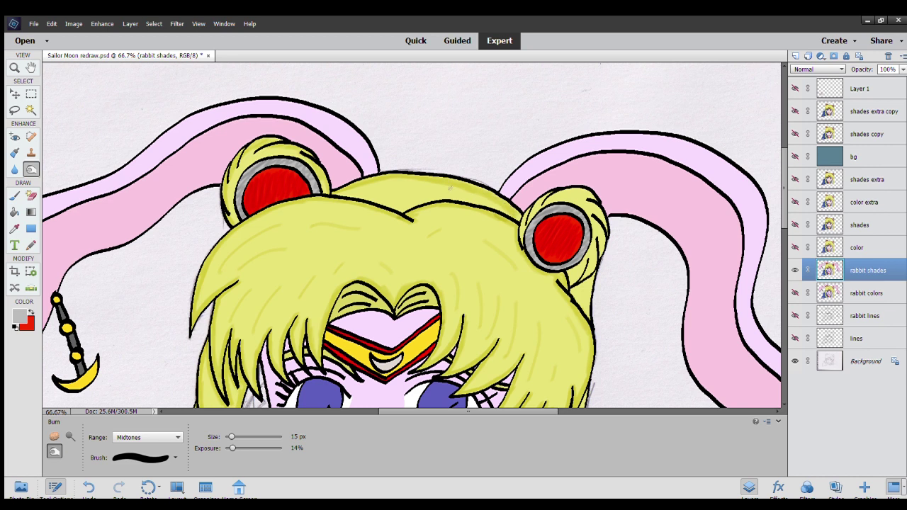
{"action": "mouse_move", "coordinate": [337, 193]}
{"action": "left_mouse_down"}
{"action": "mouse_move", "coordinate": [400, 207]}
{"action": "mouse_move", "coordinate": [420, 201]}
{"action": "mouse_move", "coordinate": [399, 209]}
{"action": "left_mouse_up"}
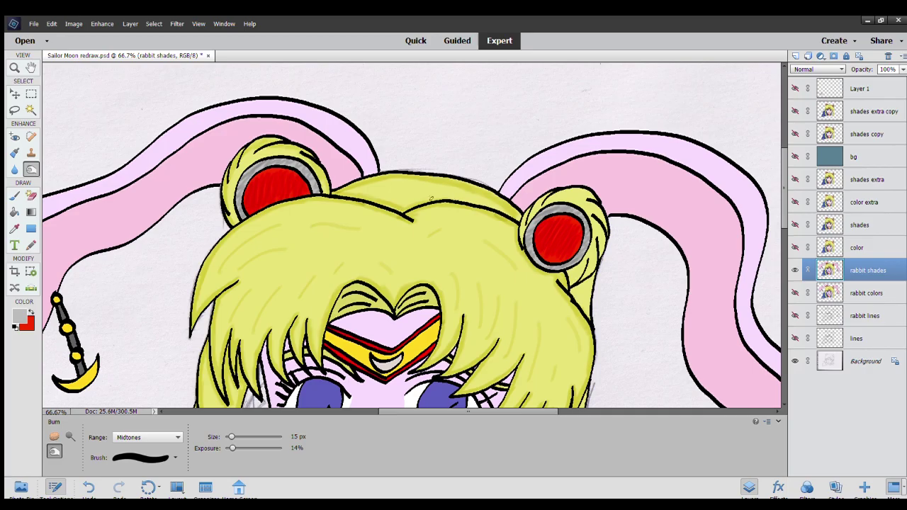
{"action": "left_click_drag", "start_coordinate": [487, 205], "coordinate": [496, 209]}
{"action": "mouse_move", "coordinate": [520, 236]}
{"action": "left_mouse_down"}
{"action": "mouse_move", "coordinate": [544, 199]}
{"action": "mouse_move", "coordinate": [577, 190]}
{"action": "mouse_move", "coordinate": [603, 221]}
{"action": "mouse_move", "coordinate": [599, 254]}
{"action": "mouse_move", "coordinate": [571, 279]}
{"action": "mouse_move", "coordinate": [566, 272]}
{"action": "mouse_move", "coordinate": [590, 284]}
{"action": "mouse_move", "coordinate": [591, 269]}
{"action": "left_mouse_up"}
Burn the hair outline beside the cheek and both edges of the lower yellow lock.
{"action": "scroll", "coordinate": [490, 284], "scroll_direction": "down", "scroll_amount": 3}
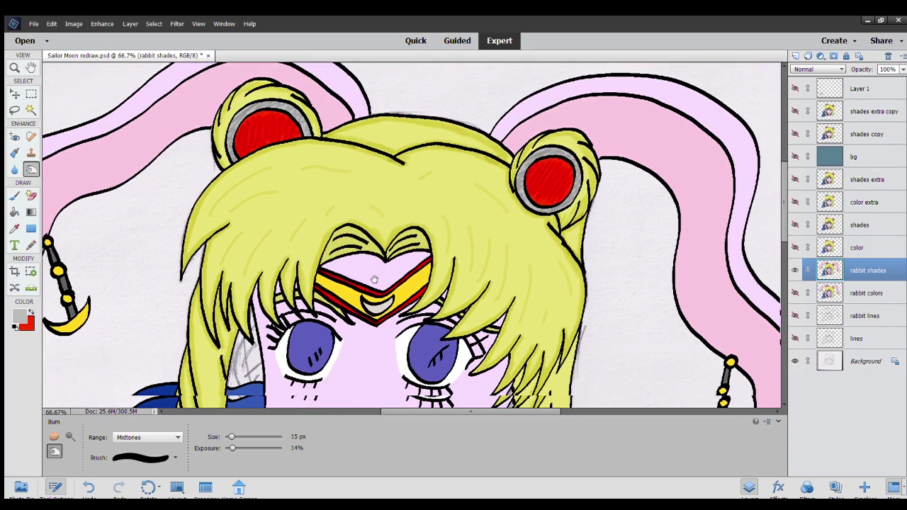
{"action": "scroll", "coordinate": [490, 284], "scroll_direction": "down", "scroll_amount": 3}
{"action": "scroll", "coordinate": [482, 212], "scroll_direction": "right", "scroll_amount": 1}
{"action": "scroll", "coordinate": [477, 199], "scroll_direction": "down", "scroll_amount": 1}
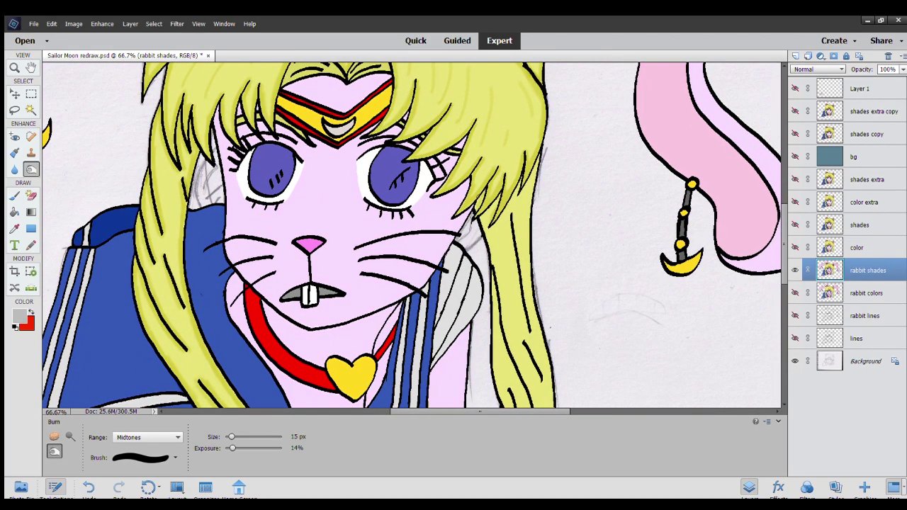
{"action": "mouse_move", "coordinate": [478, 200]}
{"action": "left_mouse_down"}
{"action": "mouse_move", "coordinate": [491, 217]}
{"action": "mouse_move", "coordinate": [521, 376]}
{"action": "mouse_move", "coordinate": [496, 284]}
{"action": "left_mouse_up"}
{"action": "left_click_drag", "start_coordinate": [481, 338], "coordinate": [470, 197]}
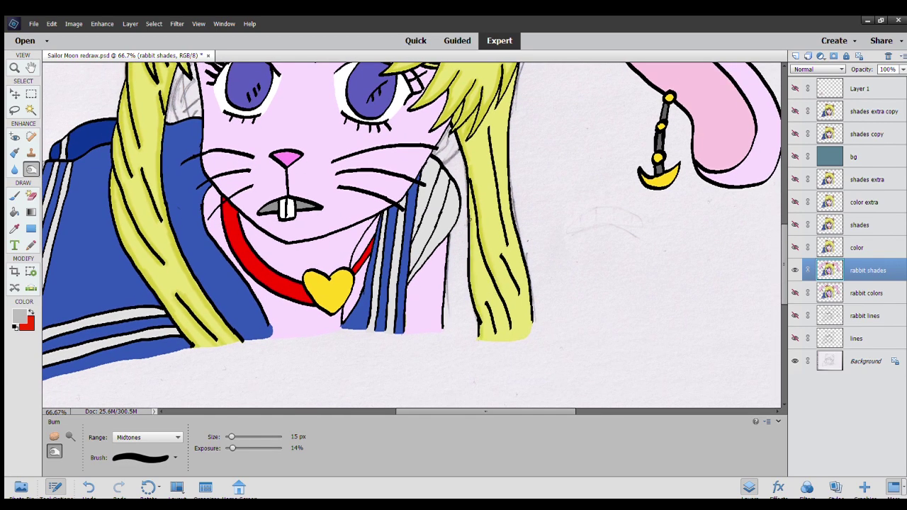
{"action": "mouse_move", "coordinate": [482, 267]}
{"action": "left_mouse_down"}
{"action": "mouse_move", "coordinate": [504, 317]}
{"action": "mouse_move", "coordinate": [498, 274]}
{"action": "mouse_move", "coordinate": [508, 259]}
{"action": "left_mouse_up"}
{"action": "left_click_drag", "start_coordinate": [529, 298], "coordinate": [531, 325]}
{"action": "left_click_drag", "start_coordinate": [523, 256], "coordinate": [526, 284]}
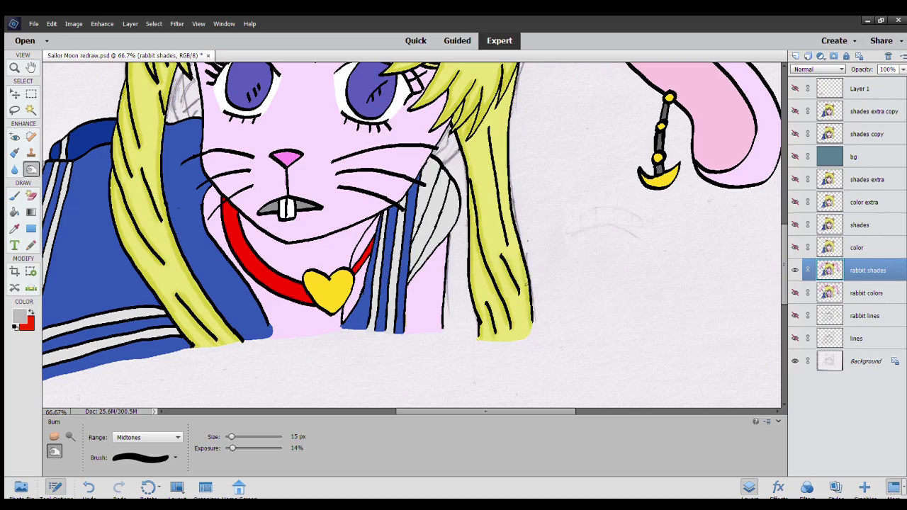
{"action": "mouse_move", "coordinate": [516, 239]}
{"action": "left_mouse_down"}
{"action": "mouse_move", "coordinate": [503, 134]}
{"action": "mouse_move", "coordinate": [509, 89]}
{"action": "mouse_move", "coordinate": [475, 135]}
{"action": "mouse_move", "coordinate": [502, 219]}
{"action": "left_mouse_up"}
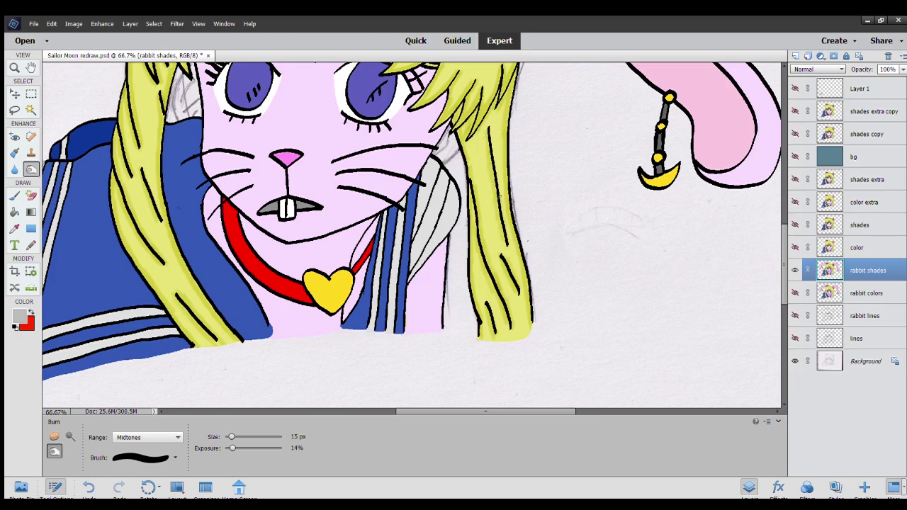
Darken the grey and blue collar stripes right of the face.
{"action": "scroll", "coordinate": [450, 207], "scroll_direction": "down", "scroll_amount": 2}
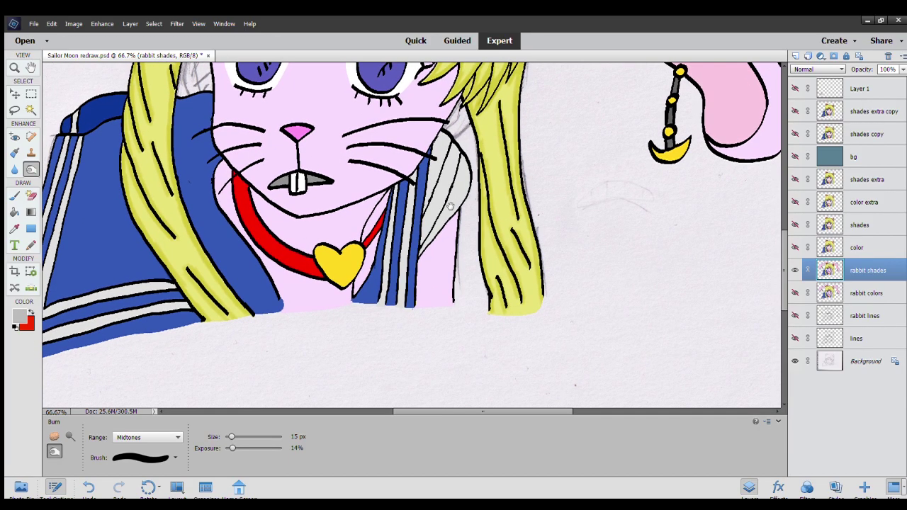
{"action": "left_click_drag", "start_coordinate": [400, 297], "coordinate": [410, 187]}
{"action": "left_click_drag", "start_coordinate": [383, 298], "coordinate": [393, 196]}
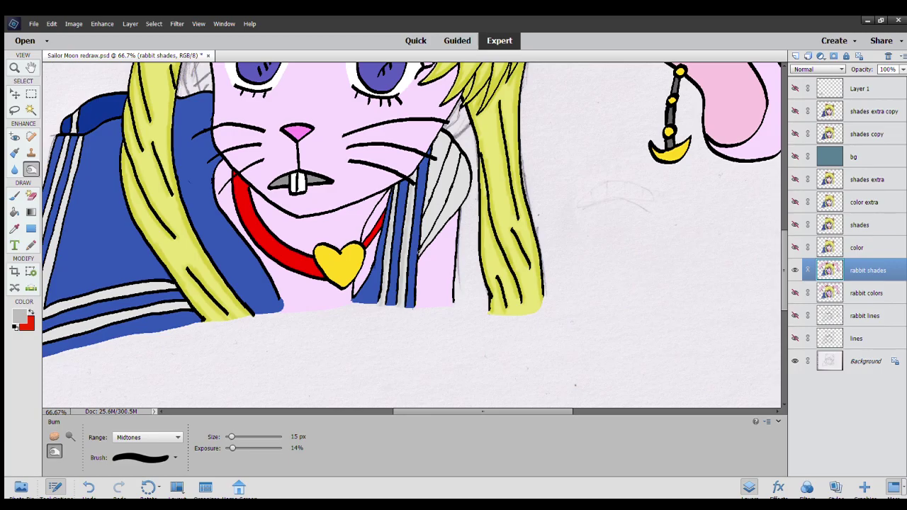
{"action": "mouse_move", "coordinate": [433, 236]}
{"action": "left_mouse_down"}
{"action": "mouse_move", "coordinate": [465, 192]}
{"action": "mouse_move", "coordinate": [465, 165]}
{"action": "left_mouse_up"}
{"action": "left_click_drag", "start_coordinate": [423, 241], "coordinate": [456, 149]}
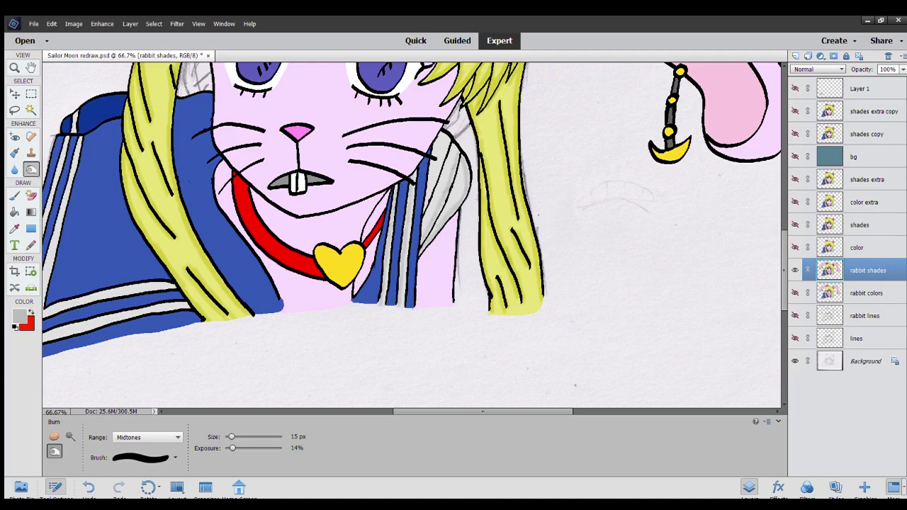
{"action": "left_click_drag", "start_coordinate": [428, 207], "coordinate": [446, 138]}
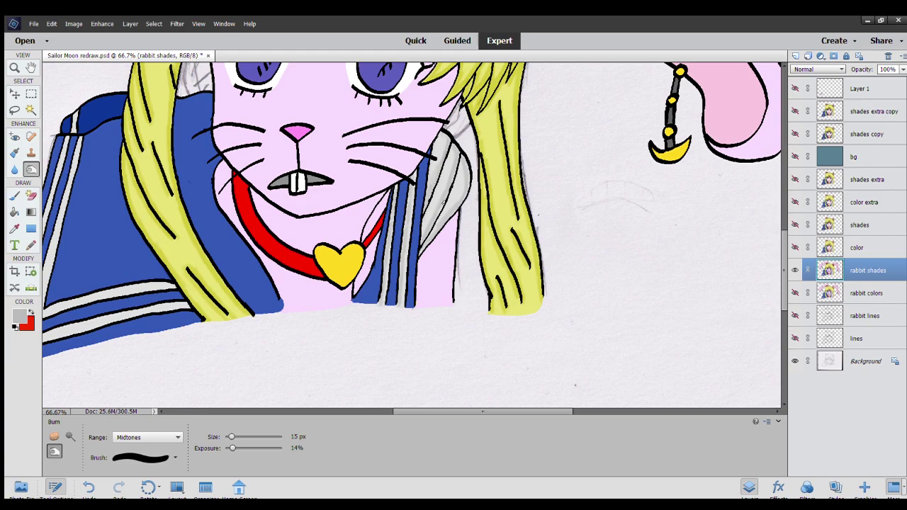
{"action": "left_click_drag", "start_coordinate": [439, 186], "coordinate": [463, 192]}
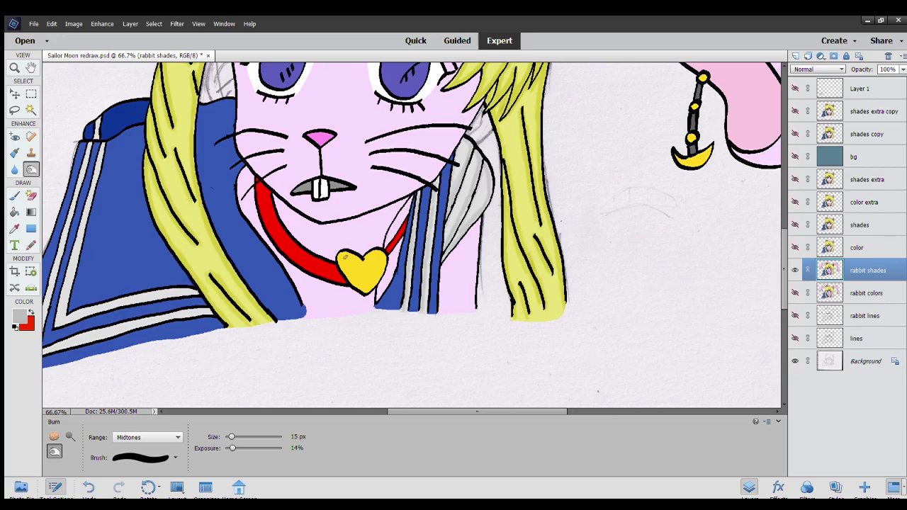
Shade the heart pendant, its blue strip, the face's left edge, the red collar and chin line.
{"action": "mouse_move", "coordinate": [345, 275]}
{"action": "left_mouse_down"}
{"action": "mouse_move", "coordinate": [373, 284]}
{"action": "mouse_move", "coordinate": [380, 253]}
{"action": "mouse_move", "coordinate": [365, 293]}
{"action": "left_mouse_up"}
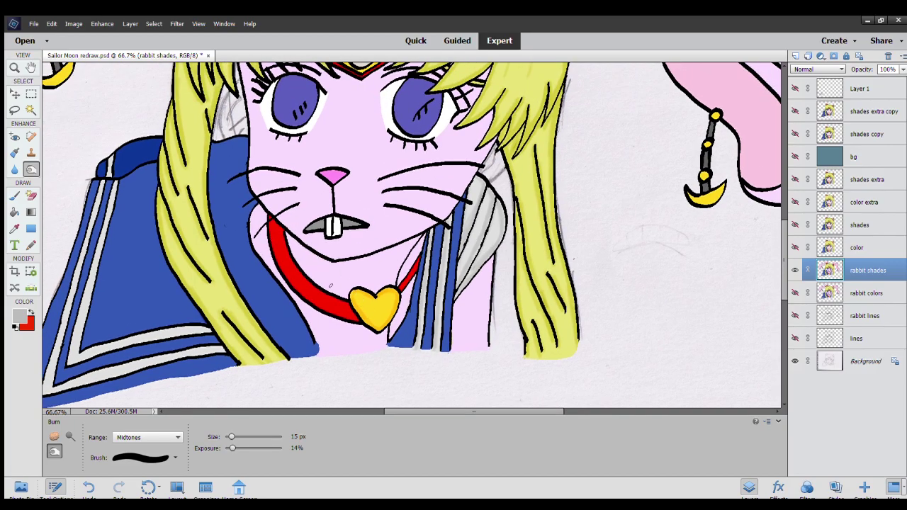
{"action": "left_click_drag", "start_coordinate": [390, 335], "coordinate": [405, 268]}
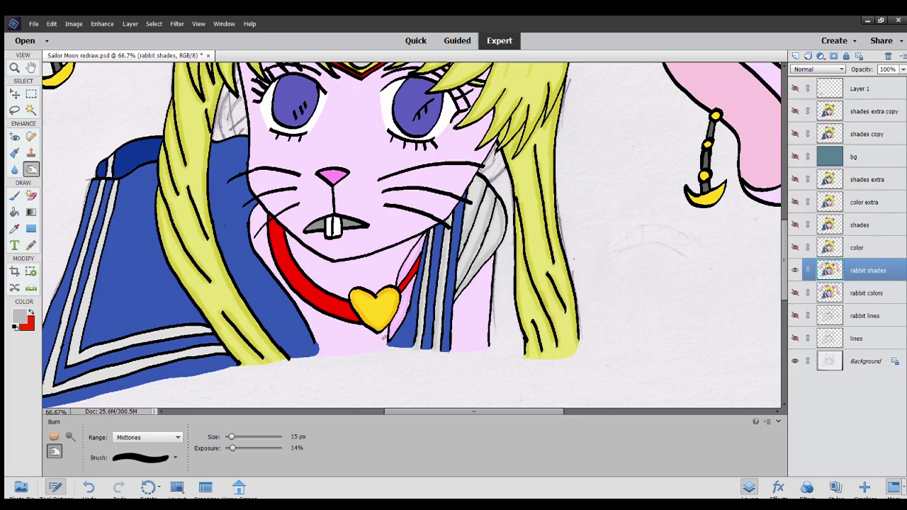
{"action": "left_click_drag", "start_coordinate": [392, 281], "coordinate": [401, 260]}
{"action": "left_click_drag", "start_coordinate": [317, 347], "coordinate": [252, 217]}
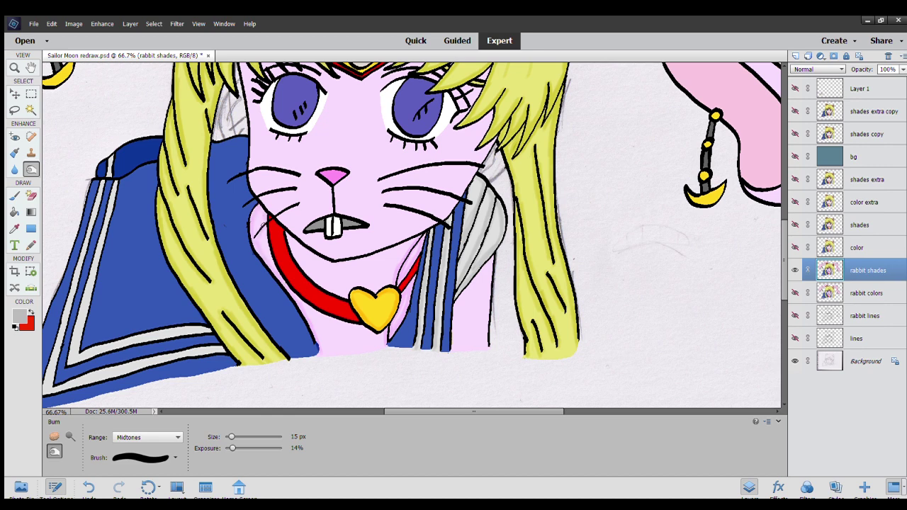
{"action": "left_click_drag", "start_coordinate": [301, 299], "coordinate": [360, 325]}
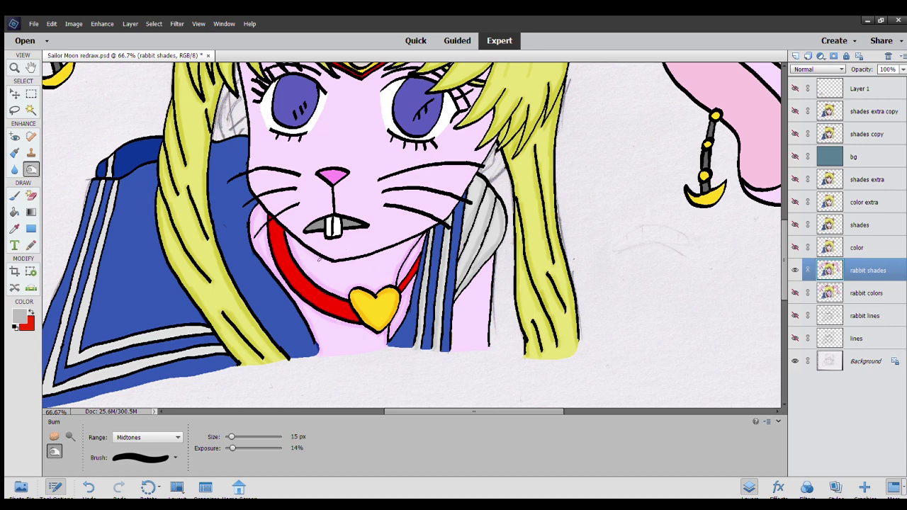
{"action": "left_click_drag", "start_coordinate": [370, 254], "coordinate": [383, 254]}
Darken the upper, middle and lower right whiskers.
{"action": "scroll", "coordinate": [404, 234], "scroll_direction": "up", "scroll_amount": 2}
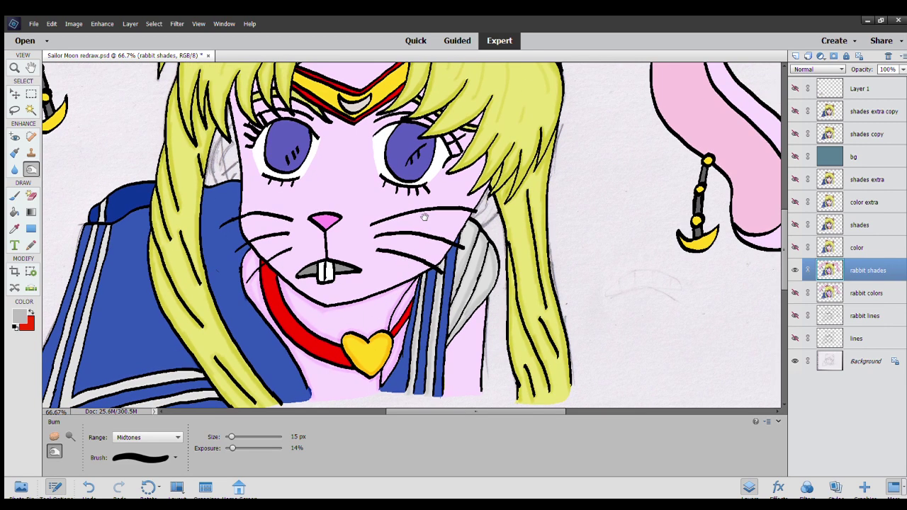
{"action": "left_click_drag", "start_coordinate": [396, 211], "coordinate": [398, 212]}
{"action": "left_click_drag", "start_coordinate": [397, 216], "coordinate": [422, 214]}
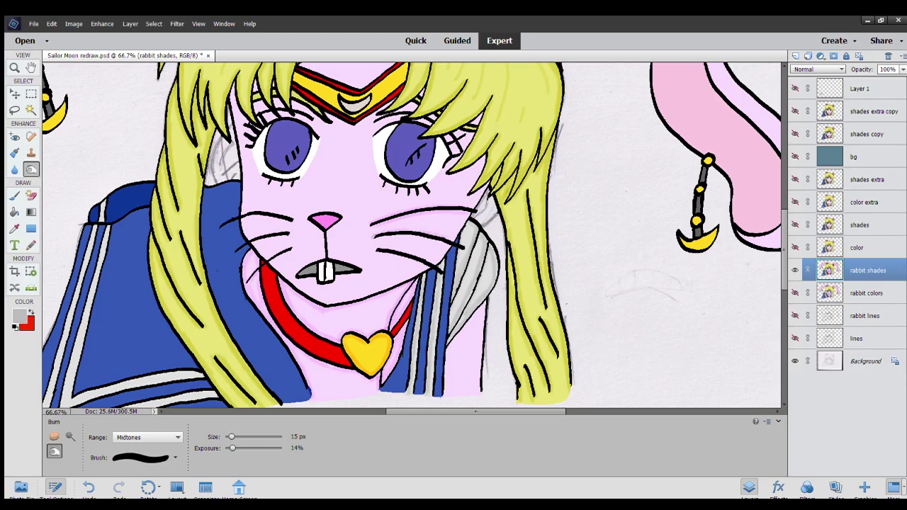
{"action": "left_click_drag", "start_coordinate": [368, 238], "coordinate": [444, 243]}
{"action": "mouse_move", "coordinate": [388, 250]}
{"action": "left_mouse_down"}
{"action": "mouse_move", "coordinate": [428, 258]}
{"action": "mouse_move", "coordinate": [421, 263]}
{"action": "left_mouse_up"}
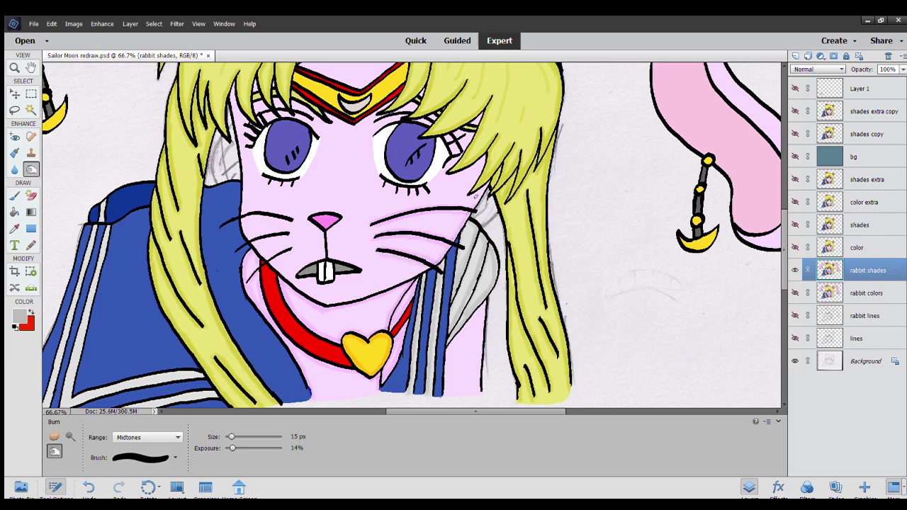
{"action": "mouse_move", "coordinate": [474, 190]}
{"action": "left_mouse_down"}
{"action": "mouse_move", "coordinate": [438, 222]}
{"action": "mouse_move", "coordinate": [439, 204]}
{"action": "mouse_move", "coordinate": [415, 203]}
{"action": "left_mouse_up"}
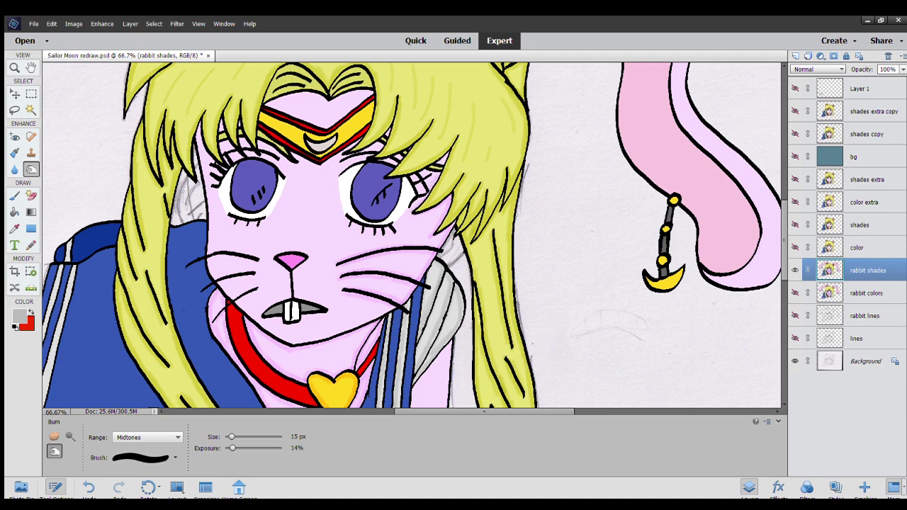
{"action": "left_click_drag", "start_coordinate": [418, 167], "coordinate": [399, 237]}
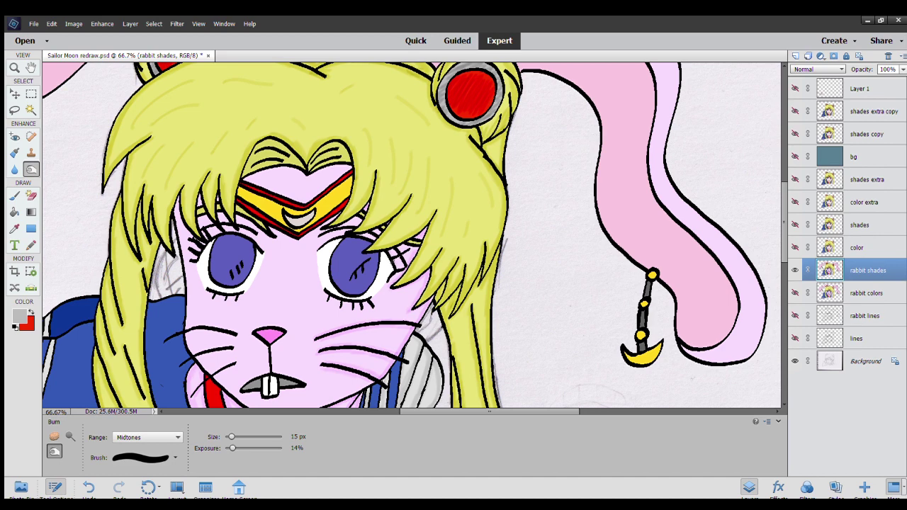
Burn the right eye's lashes and lid, the tiara crescent and edges, and the left cheek outline.
{"action": "left_click_drag", "start_coordinate": [393, 253], "coordinate": [404, 250]}
{"action": "left_click", "coordinate": [369, 235]}
{"action": "left_click", "coordinate": [323, 241]}
{"action": "left_click_drag", "start_coordinate": [326, 227], "coordinate": [356, 219]}
{"action": "mouse_move", "coordinate": [285, 212]}
{"action": "left_mouse_down"}
{"action": "mouse_move", "coordinate": [300, 228]}
{"action": "mouse_move", "coordinate": [345, 195]}
{"action": "mouse_move", "coordinate": [347, 183]}
{"action": "left_mouse_up"}
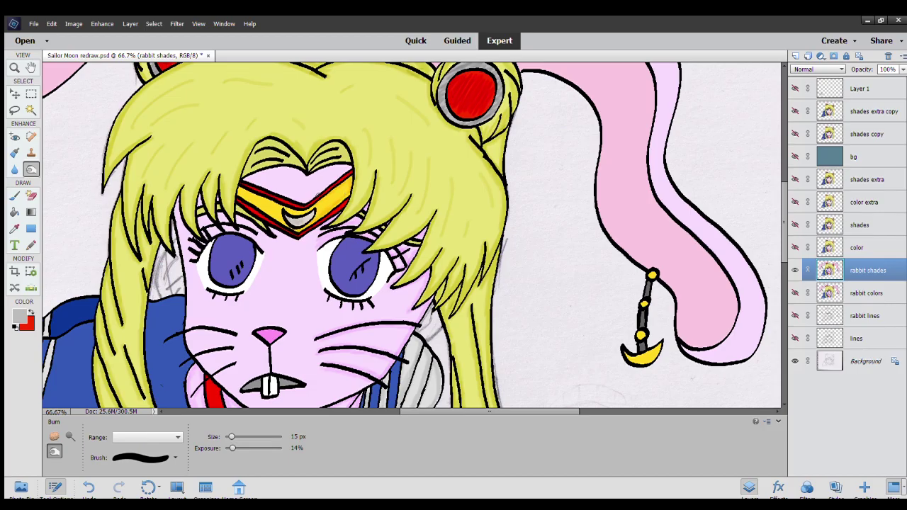
{"action": "left_click_drag", "start_coordinate": [238, 193], "coordinate": [280, 219]}
{"action": "left_click", "coordinate": [241, 189]}
{"action": "left_click_drag", "start_coordinate": [177, 219], "coordinate": [180, 233]}
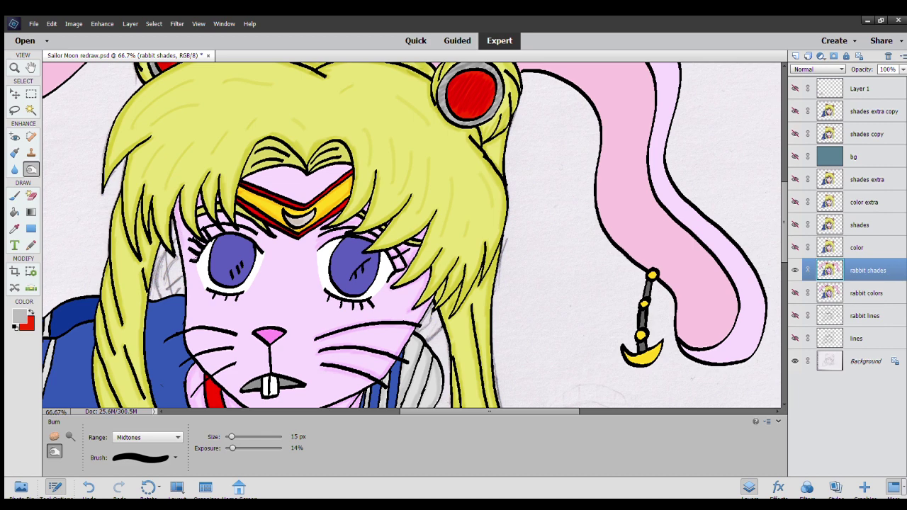
{"action": "left_click_drag", "start_coordinate": [205, 372], "coordinate": [182, 242]}
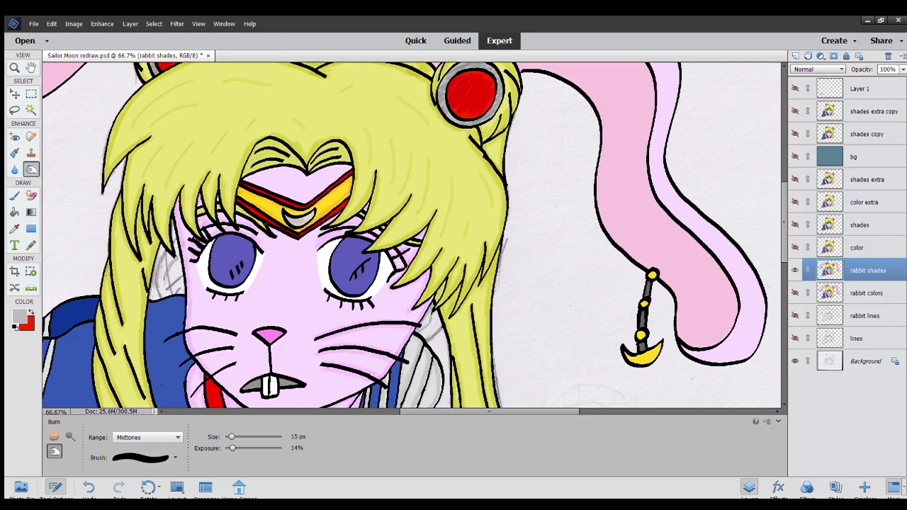
{"action": "left_click_drag", "start_coordinate": [239, 210], "coordinate": [238, 206]}
Try a faint grey brush mark under the left eye, undo it, and return to Burn.
{"action": "key", "text": "e"}
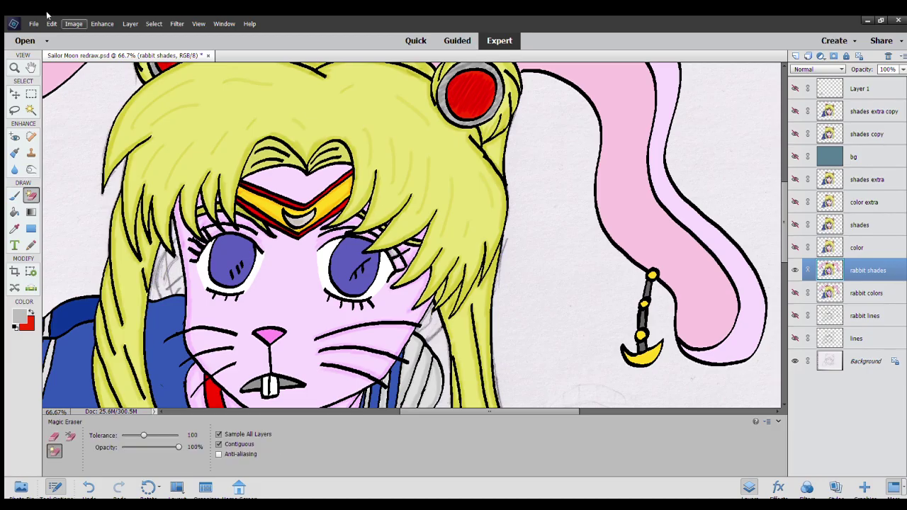
{"action": "left_click", "coordinate": [15, 195]}
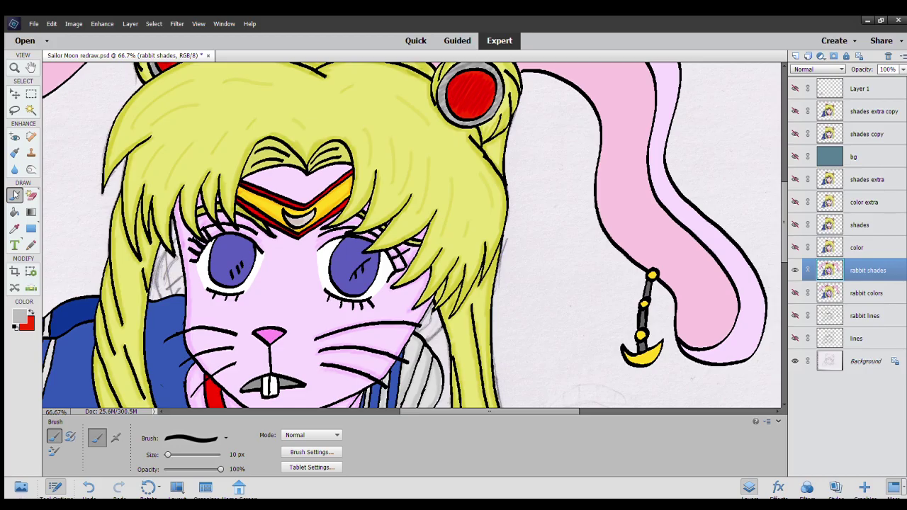
{"action": "key", "text": "ctrl+z"}
{"action": "left_click_drag", "start_coordinate": [327, 298], "coordinate": [343, 300]}
{"action": "key", "text": "ctrl+z"}
{"action": "left_click", "coordinate": [30, 169]}
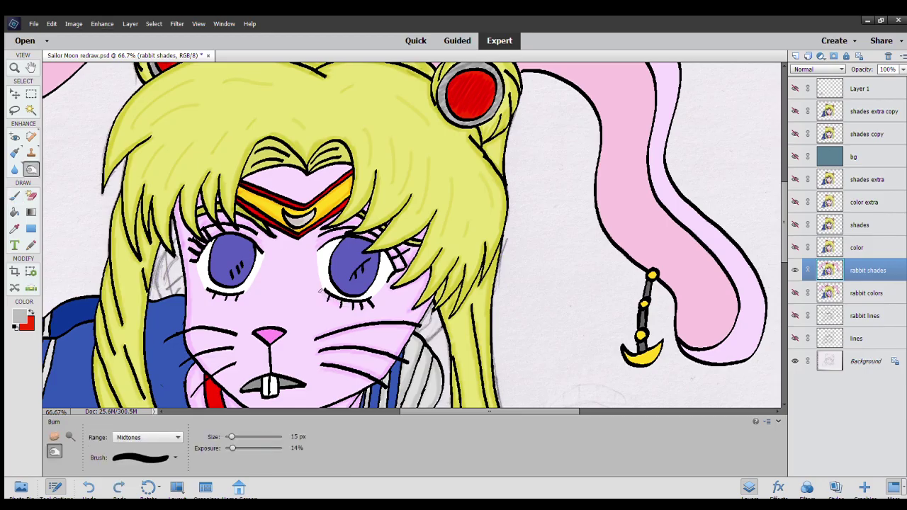
Burn the right eye's lower lashes, the collar, the chin line and the cheeks around the whiskers.
{"action": "left_click_drag", "start_coordinate": [343, 305], "coordinate": [367, 303]}
{"action": "left_click_drag", "start_coordinate": [246, 294], "coordinate": [312, 248]}
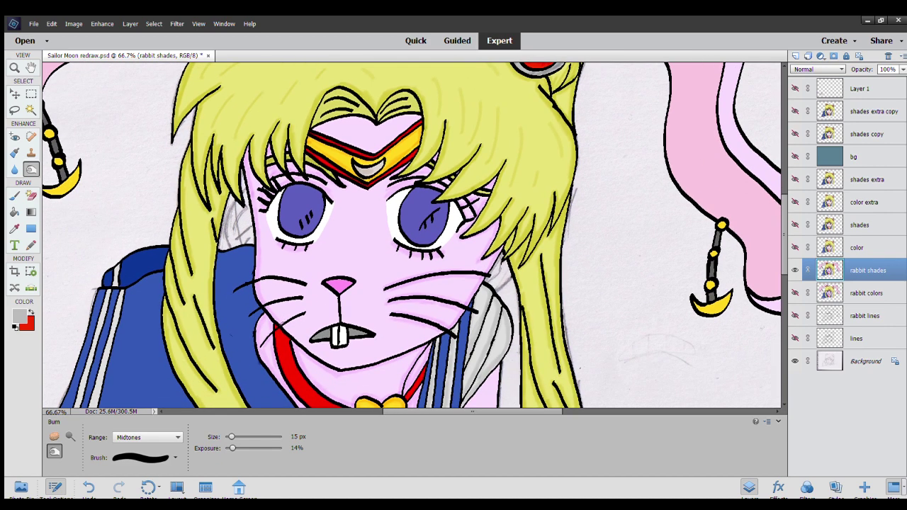
{"action": "left_click_drag", "start_coordinate": [290, 334], "coordinate": [279, 321]}
{"action": "left_click_drag", "start_coordinate": [343, 368], "coordinate": [429, 336]}
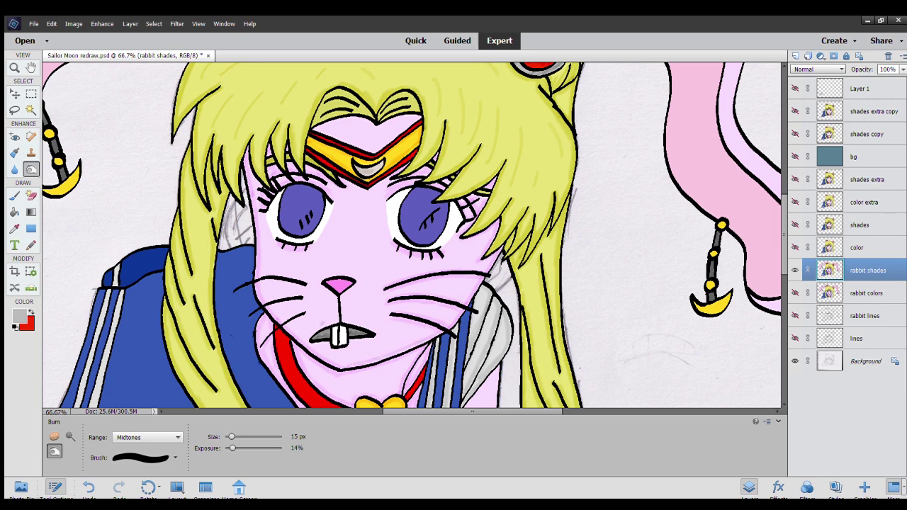
{"action": "left_click_drag", "start_coordinate": [301, 314], "coordinate": [282, 306]}
{"action": "left_click_drag", "start_coordinate": [277, 276], "coordinate": [290, 274]}
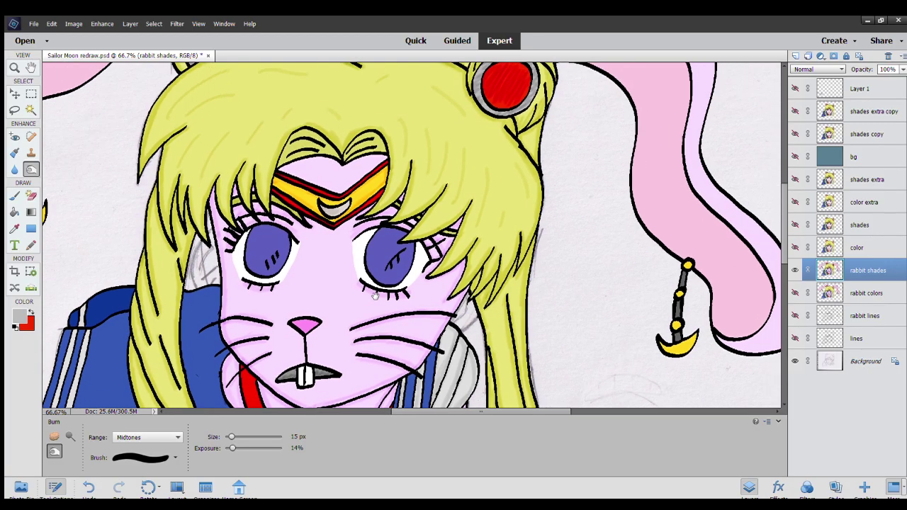
{"action": "left_click_drag", "start_coordinate": [401, 257], "coordinate": [374, 305]}
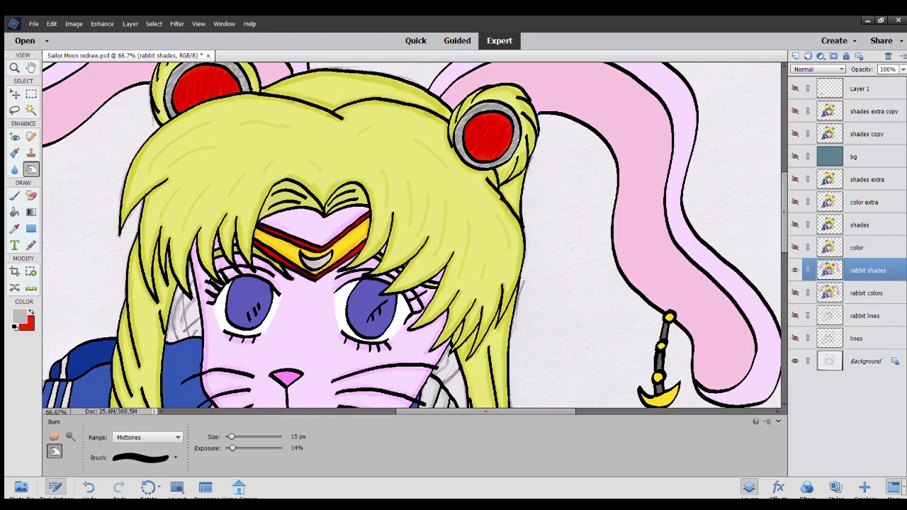
Burn the forehead under the tiara, then the blue collar edge beside the chest and hair.
{"action": "left_click_drag", "start_coordinate": [285, 211], "coordinate": [319, 213]}
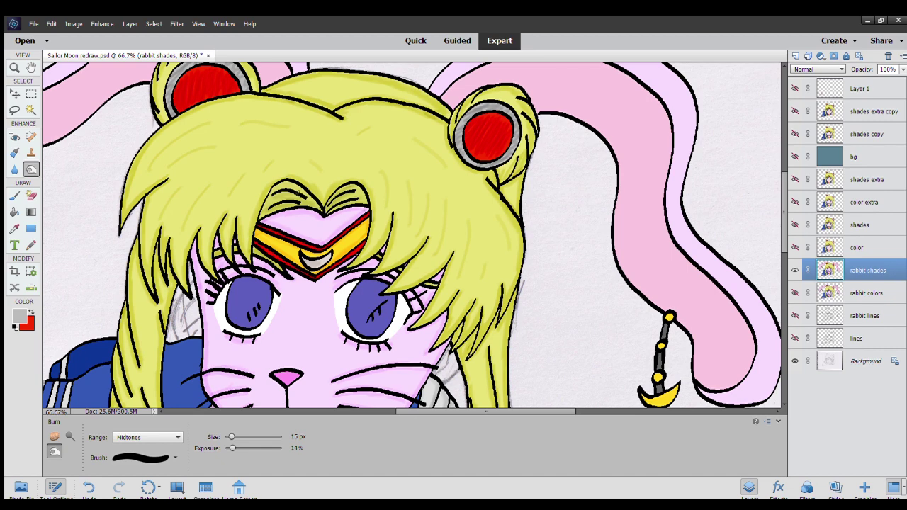
{"action": "left_click_drag", "start_coordinate": [258, 272], "coordinate": [294, 242]}
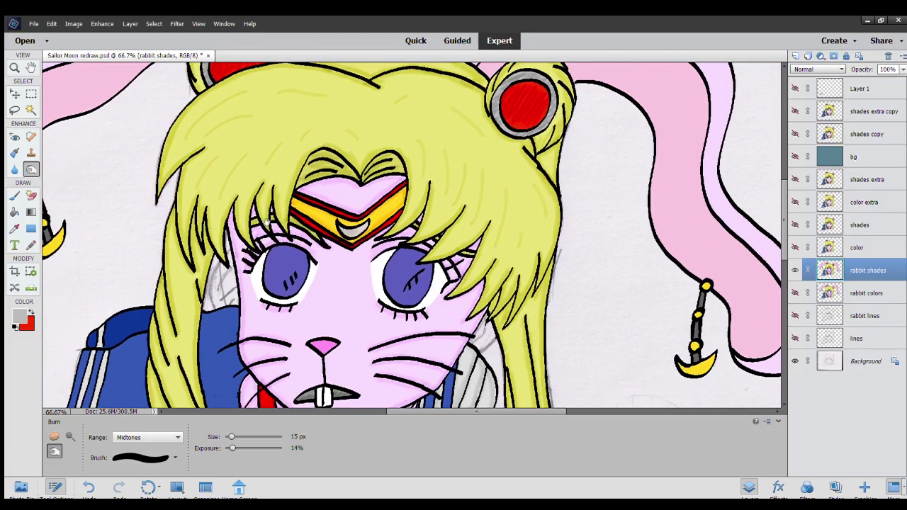
{"action": "left_click_drag", "start_coordinate": [282, 316], "coordinate": [284, 282]}
{"action": "left_click_drag", "start_coordinate": [322, 349], "coordinate": [322, 279]}
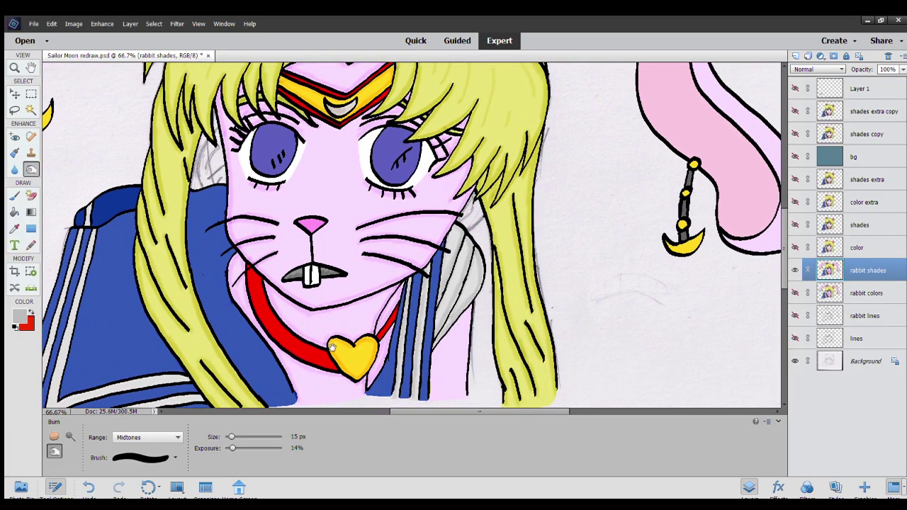
{"action": "mouse_move", "coordinate": [333, 348]}
{"action": "left_mouse_down"}
{"action": "mouse_move", "coordinate": [325, 316]}
{"action": "mouse_move", "coordinate": [397, 354]}
{"action": "left_mouse_up"}
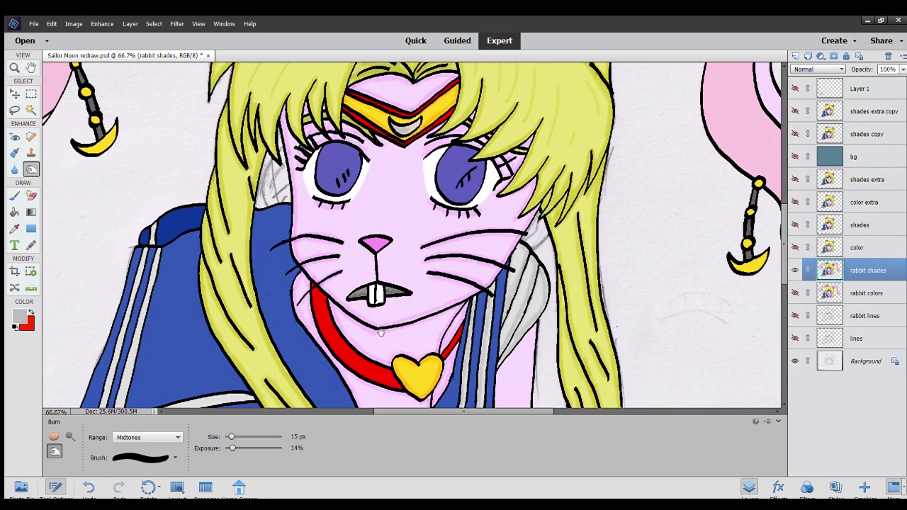
{"action": "left_click_drag", "start_coordinate": [304, 322], "coordinate": [353, 339]}
{"action": "mouse_move", "coordinate": [385, 384]}
{"action": "left_mouse_down"}
{"action": "mouse_move", "coordinate": [316, 280]}
{"action": "mouse_move", "coordinate": [313, 221]}
{"action": "mouse_move", "coordinate": [299, 216]}
{"action": "mouse_move", "coordinate": [315, 188]}
{"action": "mouse_move", "coordinate": [281, 182]}
{"action": "left_mouse_up"}
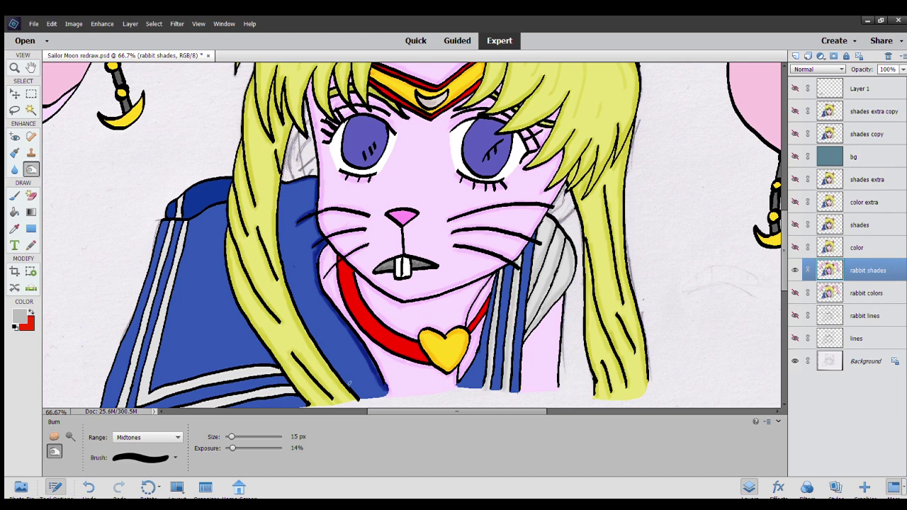
{"action": "mouse_move", "coordinate": [350, 383]}
{"action": "left_mouse_down"}
{"action": "mouse_move", "coordinate": [291, 287]}
{"action": "mouse_move", "coordinate": [277, 209]}
{"action": "mouse_move", "coordinate": [280, 188]}
{"action": "mouse_move", "coordinate": [298, 178]}
{"action": "left_mouse_up"}
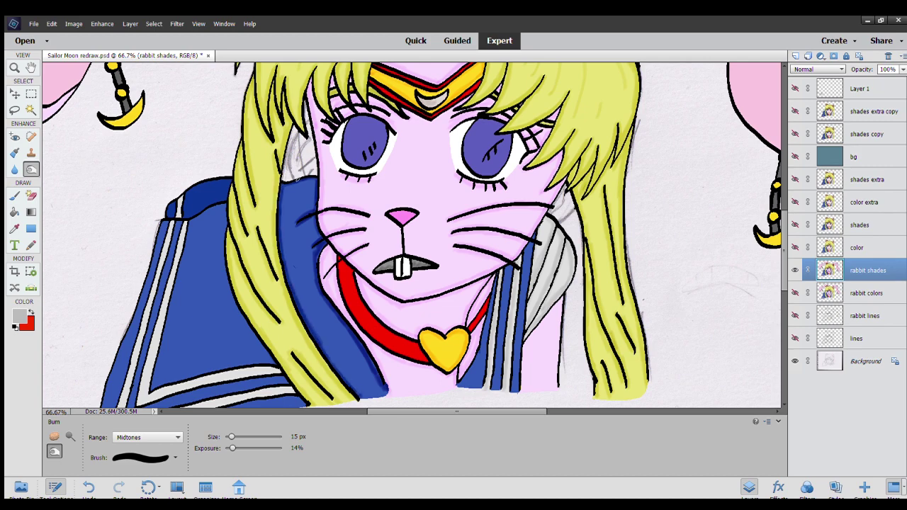
{"action": "scroll", "coordinate": [297, 185], "scroll_direction": "left", "scroll_amount": 3}
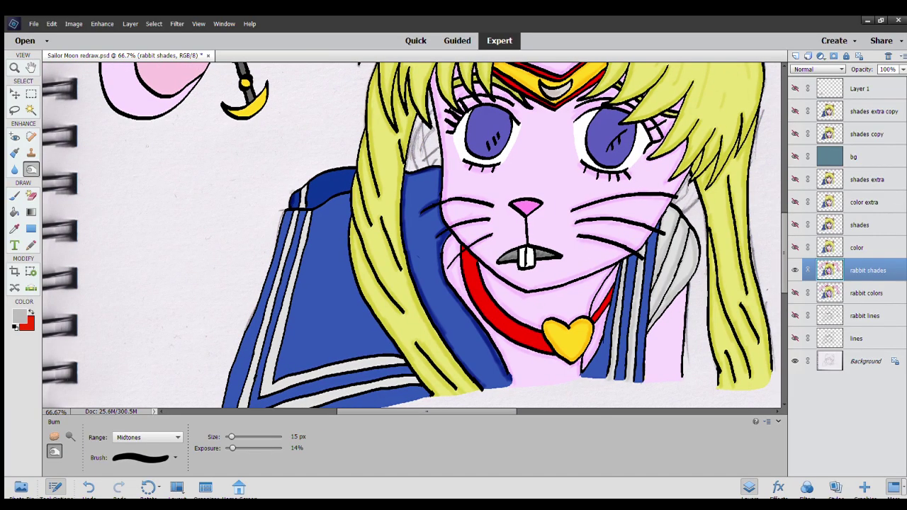
Burn the blue collar along its left stripe and just above the white stripe.
{"action": "mouse_move", "coordinate": [309, 202]}
{"action": "left_mouse_down"}
{"action": "mouse_move", "coordinate": [351, 173]}
{"action": "mouse_move", "coordinate": [313, 178]}
{"action": "mouse_move", "coordinate": [307, 205]}
{"action": "left_mouse_up"}
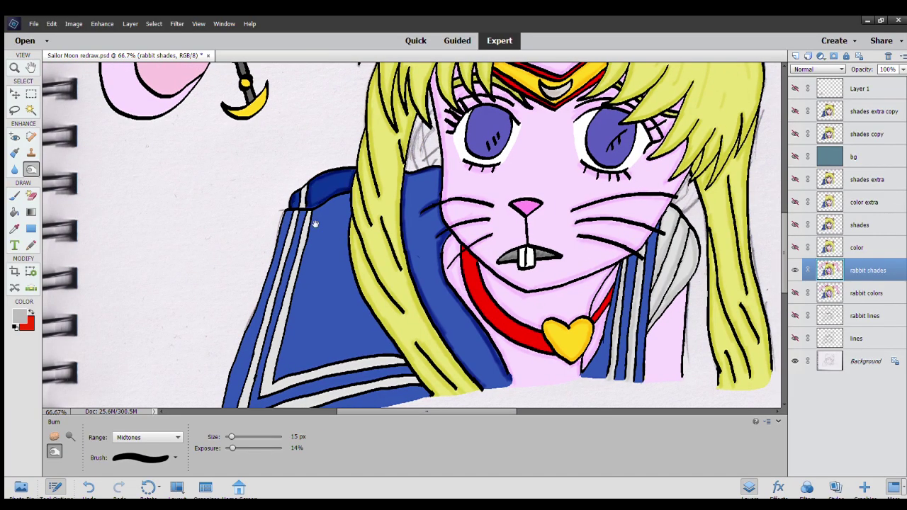
{"action": "scroll", "coordinate": [314, 224], "scroll_direction": "down", "scroll_amount": 3}
{"action": "mouse_move", "coordinate": [291, 293]}
{"action": "left_mouse_down"}
{"action": "mouse_move", "coordinate": [323, 154]}
{"action": "mouse_move", "coordinate": [354, 126]}
{"action": "mouse_move", "coordinate": [346, 124]}
{"action": "mouse_move", "coordinate": [363, 146]}
{"action": "mouse_move", "coordinate": [365, 202]}
{"action": "mouse_move", "coordinate": [405, 272]}
{"action": "left_mouse_up"}
{"action": "scroll", "coordinate": [380, 269], "scroll_direction": "down", "scroll_amount": 2}
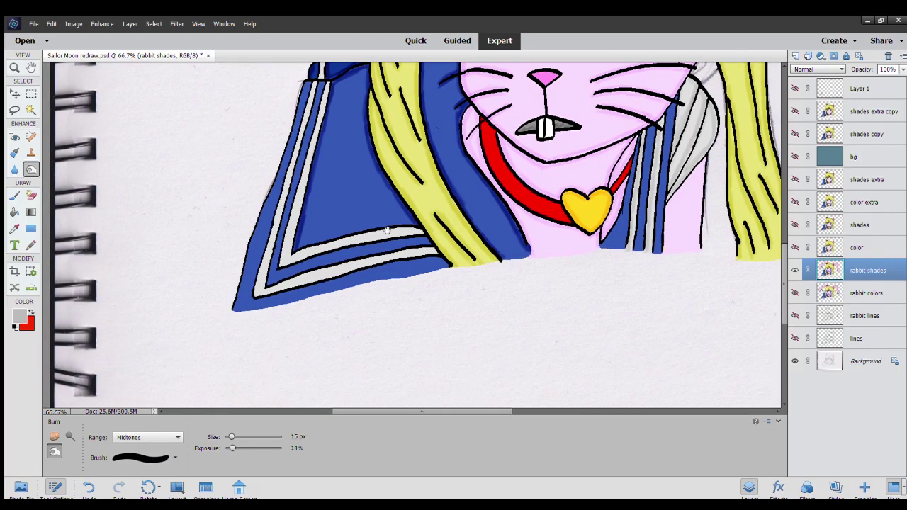
{"action": "scroll", "coordinate": [387, 237], "scroll_direction": "down", "scroll_amount": 1}
{"action": "left_click_drag", "start_coordinate": [316, 240], "coordinate": [434, 216]}
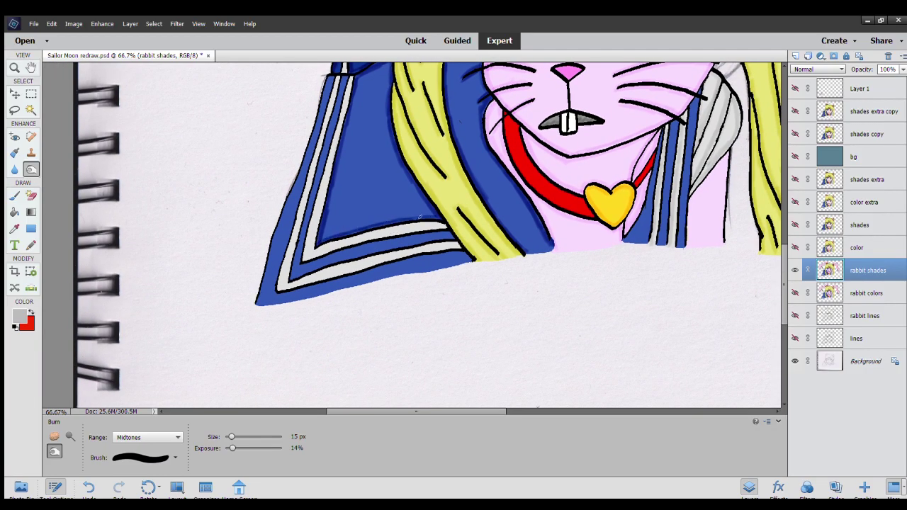
{"action": "scroll", "coordinate": [326, 234], "scroll_direction": "up", "scroll_amount": 2}
Darken the thin blue strip between stripes and the collar's outer left and lower edges.
{"action": "left_click_drag", "start_coordinate": [280, 320], "coordinate": [303, 208]}
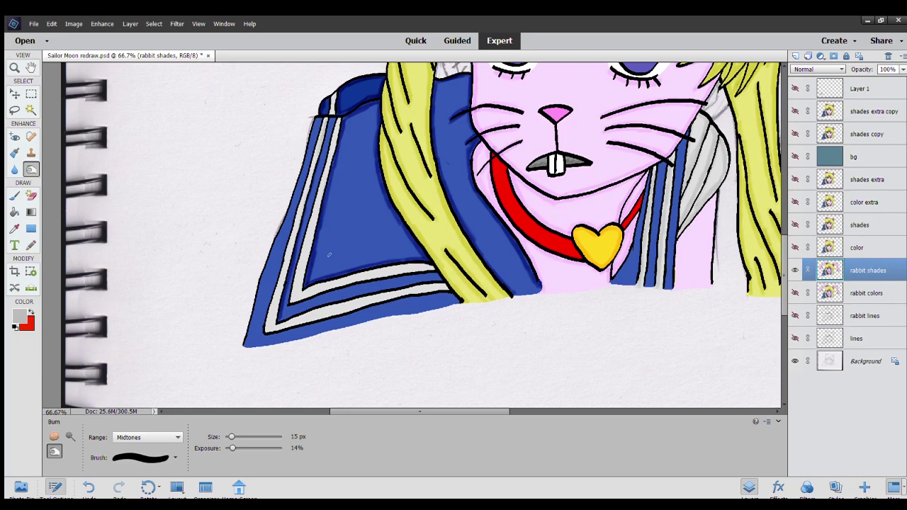
{"action": "left_click_drag", "start_coordinate": [285, 311], "coordinate": [411, 280]}
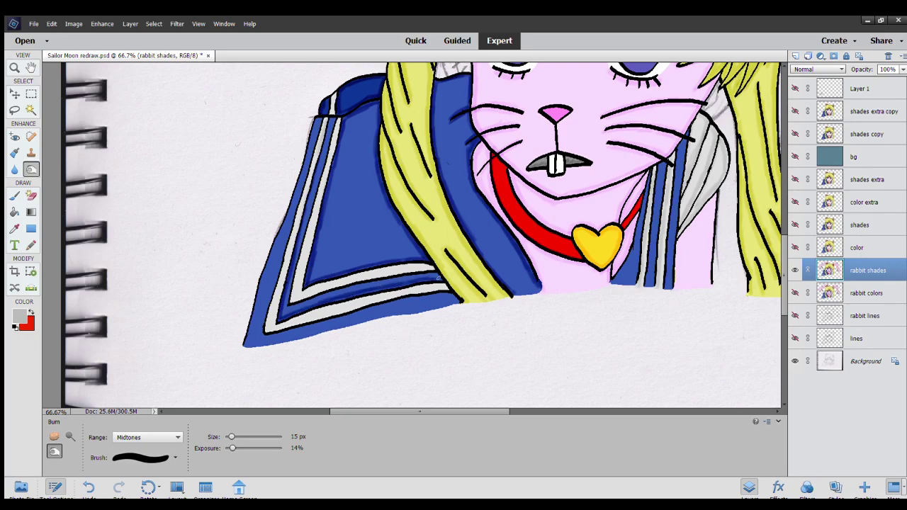
{"action": "left_click_drag", "start_coordinate": [244, 344], "coordinate": [311, 126]}
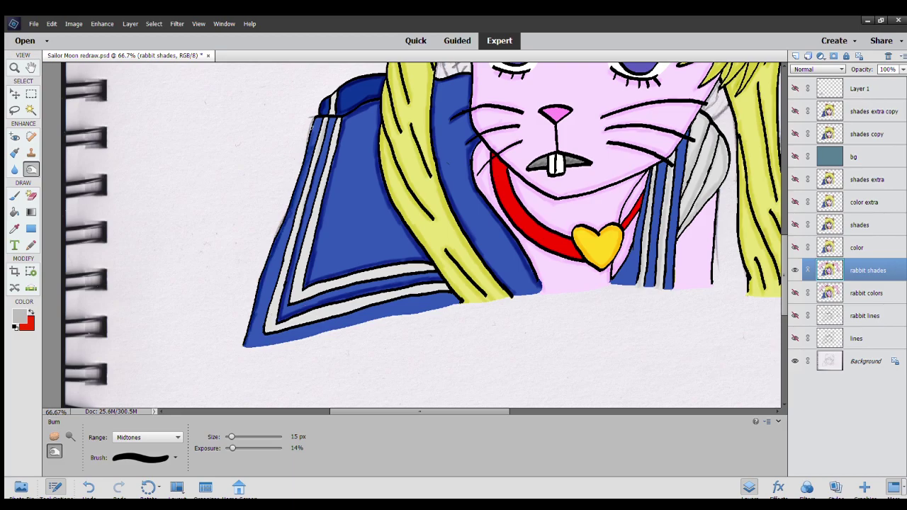
{"action": "left_click_drag", "start_coordinate": [317, 330], "coordinate": [358, 275]}
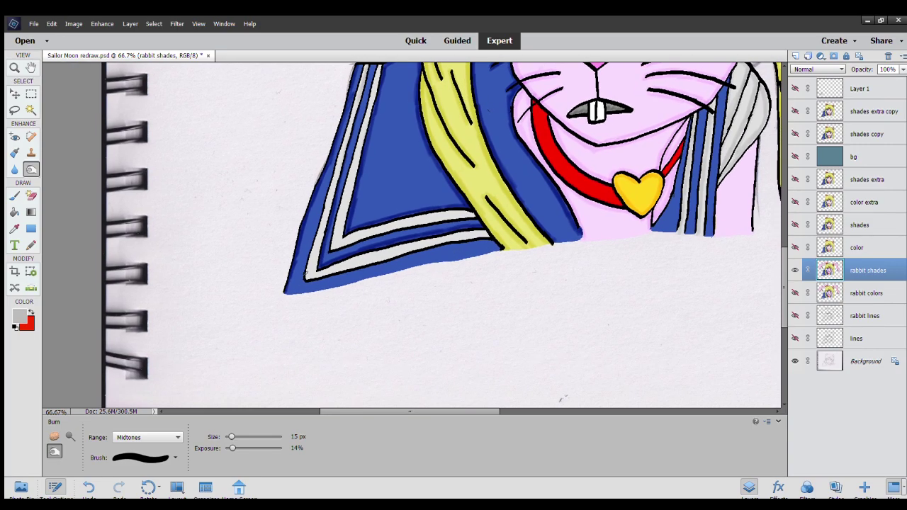
{"action": "left_click_drag", "start_coordinate": [302, 281], "coordinate": [489, 241]}
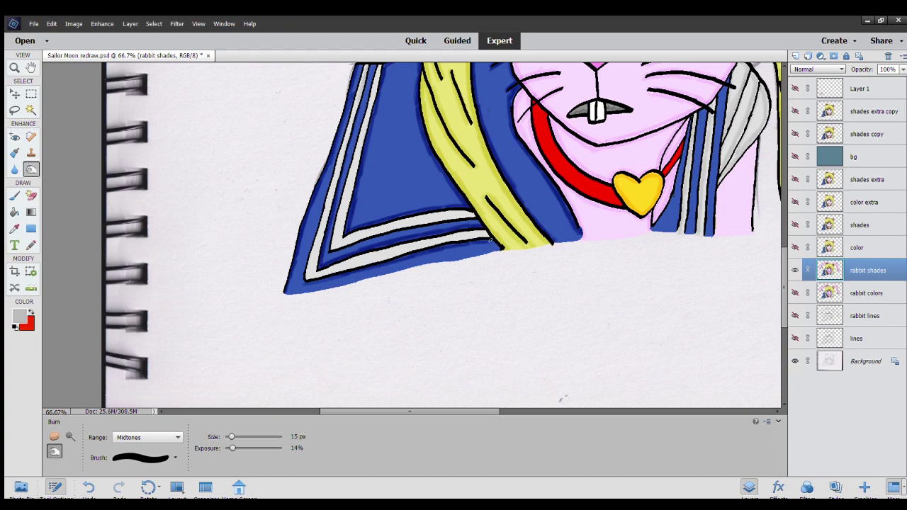
{"action": "left_click_drag", "start_coordinate": [302, 271], "coordinate": [339, 144]}
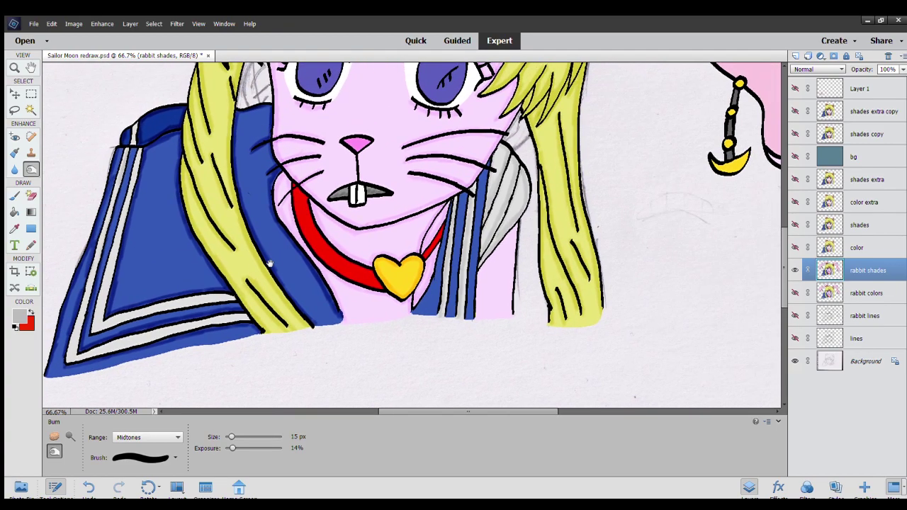
Deepen the blue collar stripes beside the chest, down to the stripe's bottom.
{"action": "left_click_drag", "start_coordinate": [520, 169], "coordinate": [455, 245]}
{"action": "left_click_drag", "start_coordinate": [675, 264], "coordinate": [442, 262]}
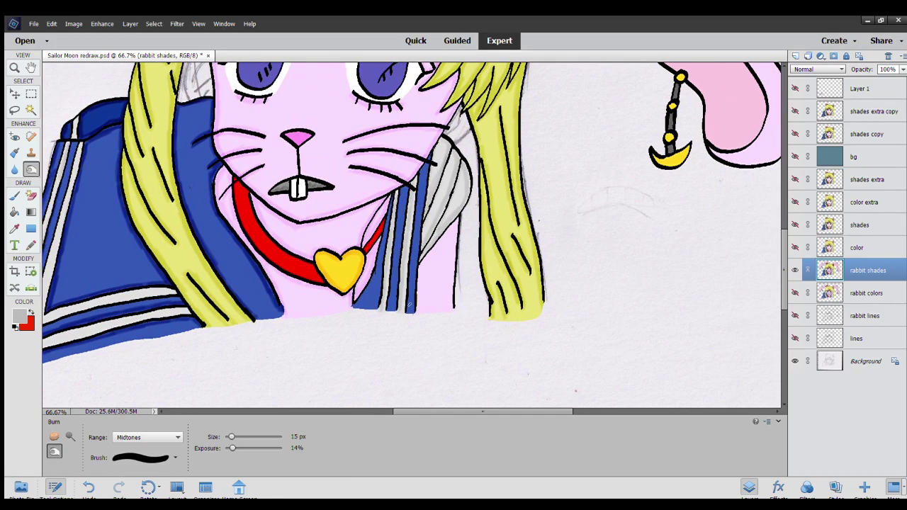
{"action": "mouse_move", "coordinate": [418, 292]}
{"action": "left_mouse_down"}
{"action": "mouse_move", "coordinate": [411, 312]}
{"action": "mouse_move", "coordinate": [425, 162]}
{"action": "left_mouse_up"}
{"action": "left_click_drag", "start_coordinate": [394, 312], "coordinate": [405, 189]}
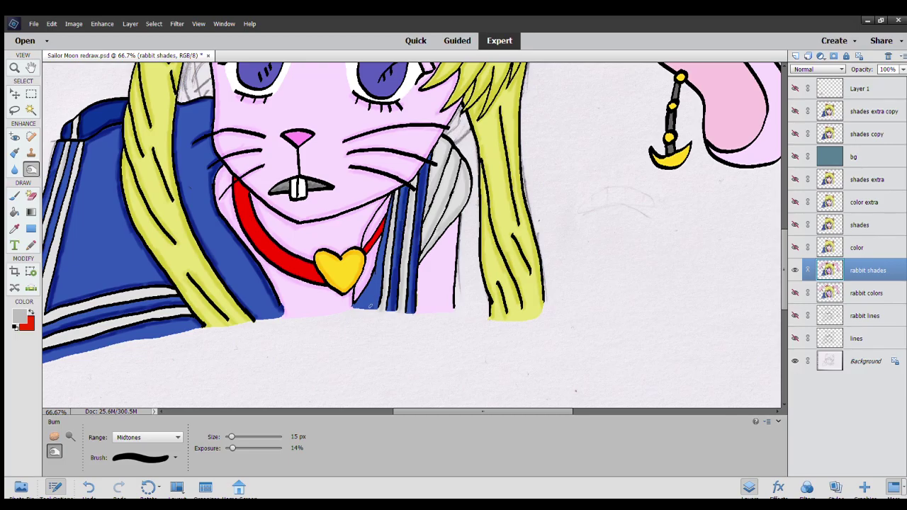
{"action": "left_click_drag", "start_coordinate": [370, 305], "coordinate": [391, 200]}
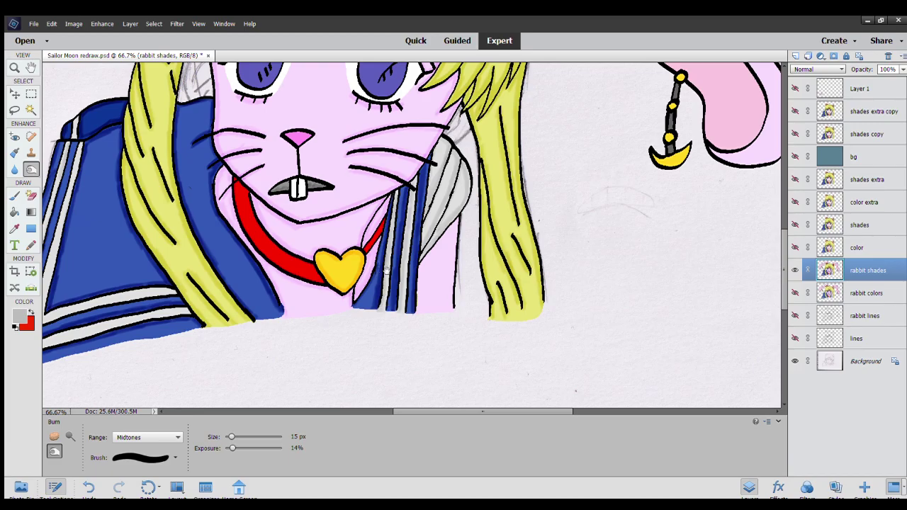
{"action": "left_click_drag", "start_coordinate": [463, 246], "coordinate": [412, 275]}
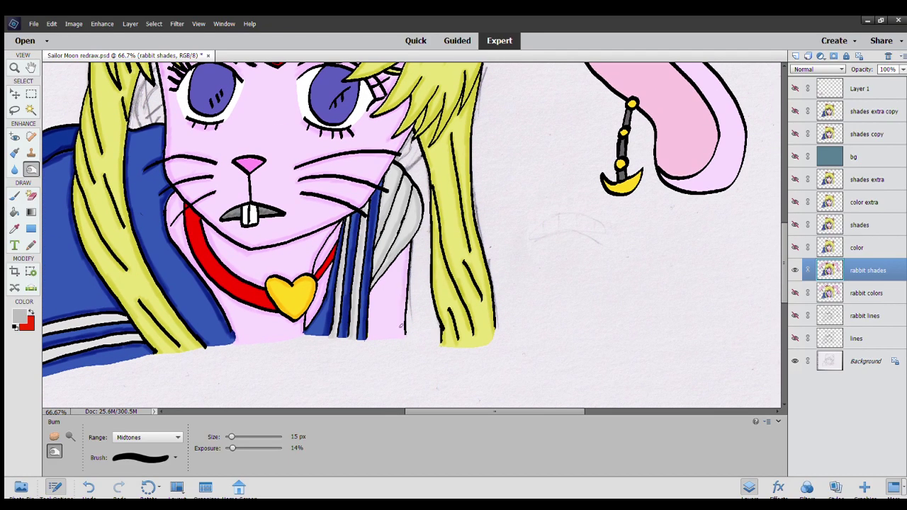
{"action": "left_click_drag", "start_coordinate": [370, 323], "coordinate": [367, 345]}
Darken the grey collar stripe along its bottom edge and upward.
{"action": "scroll", "coordinate": [354, 291], "scroll_direction": "left", "scroll_amount": 1}
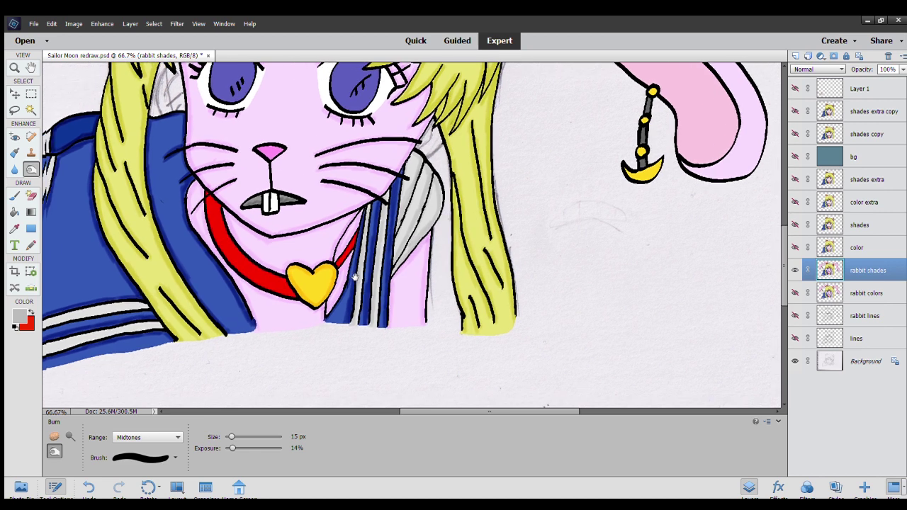
{"action": "scroll", "coordinate": [354, 290], "scroll_direction": "left", "scroll_amount": 2}
{"action": "scroll", "coordinate": [354, 298], "scroll_direction": "left", "scroll_amount": 2}
{"action": "scroll", "coordinate": [347, 296], "scroll_direction": "left", "scroll_amount": 1}
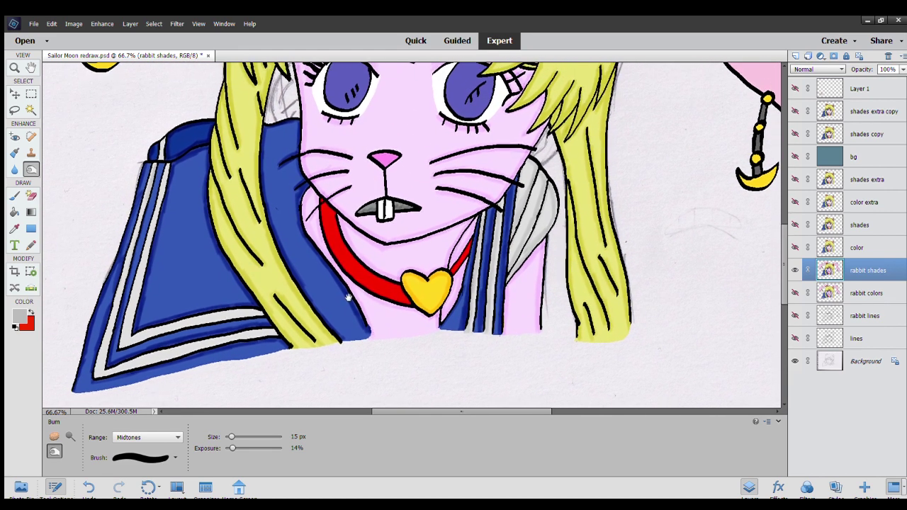
{"action": "scroll", "coordinate": [326, 296], "scroll_direction": "left", "scroll_amount": 2}
{"action": "scroll", "coordinate": [304, 298], "scroll_direction": "left", "scroll_amount": 2}
{"action": "scroll", "coordinate": [297, 298], "scroll_direction": "down", "scroll_amount": 2}
{"action": "mouse_move", "coordinate": [244, 320]}
{"action": "left_mouse_down"}
{"action": "mouse_move", "coordinate": [217, 332]}
{"action": "mouse_move", "coordinate": [365, 292]}
{"action": "left_mouse_up"}
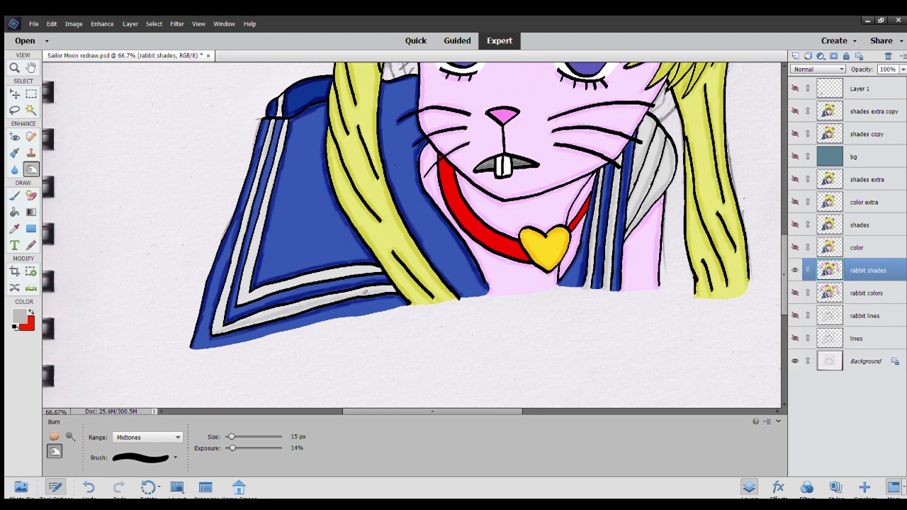
{"action": "mouse_move", "coordinate": [226, 314]}
{"action": "left_mouse_down"}
{"action": "mouse_move", "coordinate": [265, 128]}
{"action": "mouse_move", "coordinate": [274, 162]}
{"action": "mouse_move", "coordinate": [240, 301]}
{"action": "mouse_move", "coordinate": [370, 269]}
{"action": "left_mouse_up"}
Burn around the outer edges of both eyes and shade their upper-left parts.
{"action": "left_click_drag", "start_coordinate": [449, 213], "coordinate": [322, 268]}
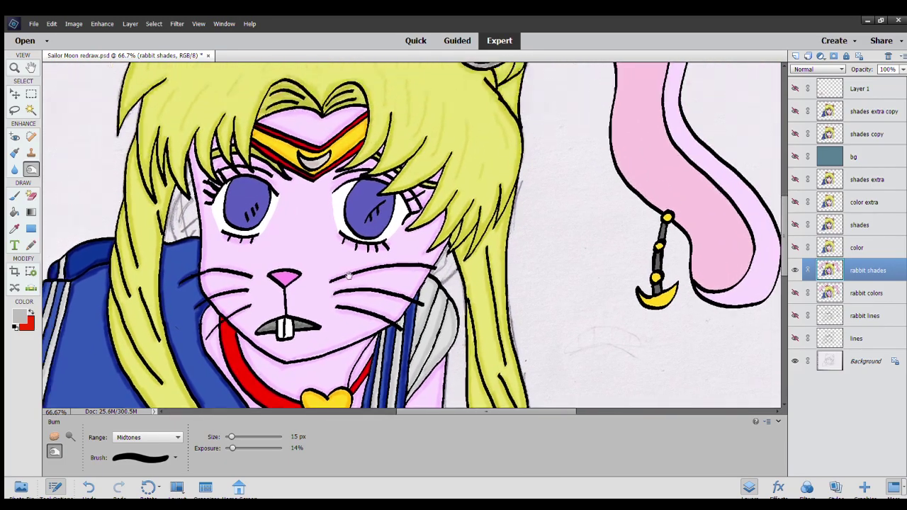
{"action": "mouse_move", "coordinate": [260, 218]}
{"action": "left_mouse_down"}
{"action": "mouse_move", "coordinate": [259, 251]}
{"action": "mouse_move", "coordinate": [296, 254]}
{"action": "mouse_move", "coordinate": [298, 222]}
{"action": "mouse_move", "coordinate": [288, 258]}
{"action": "left_mouse_up"}
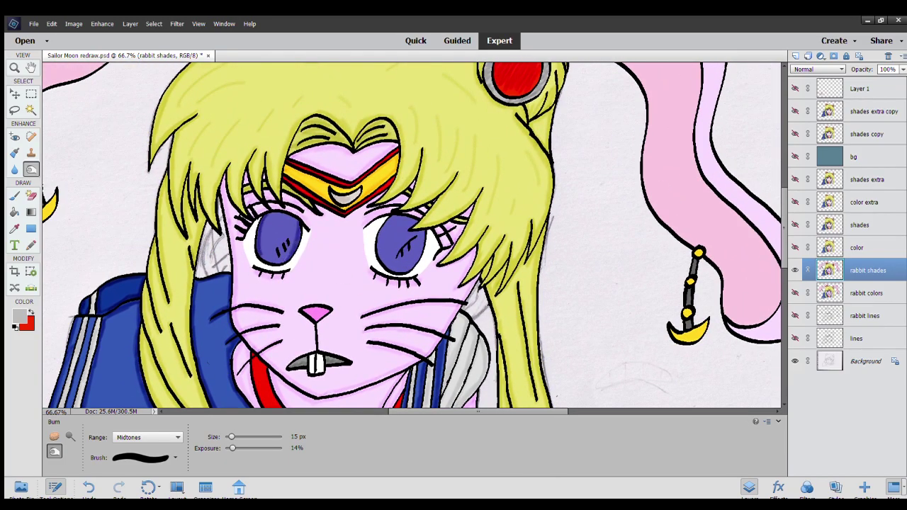
{"action": "mouse_move", "coordinate": [391, 214]}
{"action": "left_mouse_down"}
{"action": "mouse_move", "coordinate": [379, 255]}
{"action": "mouse_move", "coordinate": [394, 211]}
{"action": "left_mouse_up"}
{"action": "mouse_move", "coordinate": [408, 268]}
{"action": "left_mouse_down"}
{"action": "mouse_move", "coordinate": [419, 234]}
{"action": "mouse_move", "coordinate": [410, 265]}
{"action": "left_mouse_up"}
{"action": "mouse_move", "coordinate": [394, 232]}
{"action": "left_mouse_down"}
{"action": "mouse_move", "coordinate": [392, 244]}
{"action": "mouse_move", "coordinate": [399, 227]}
{"action": "mouse_move", "coordinate": [394, 240]}
{"action": "left_mouse_up"}
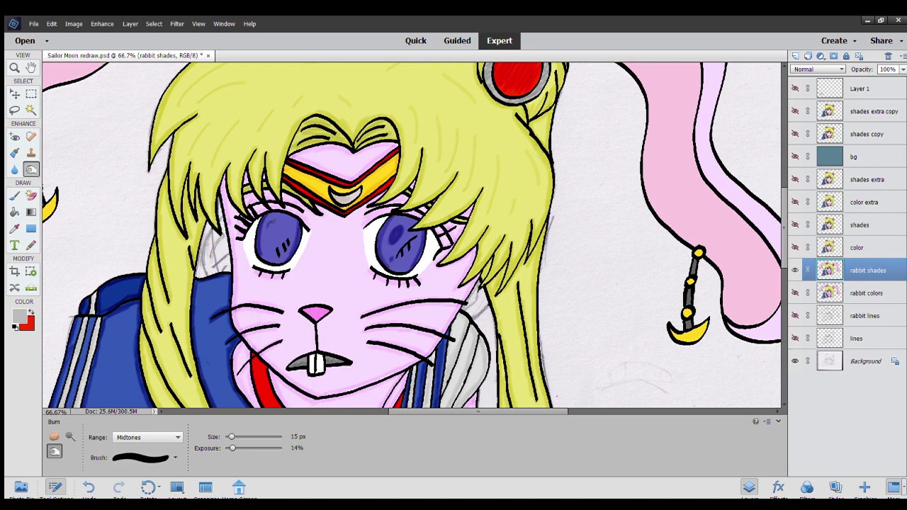
{"action": "left_click_drag", "start_coordinate": [270, 221], "coordinate": [274, 228]}
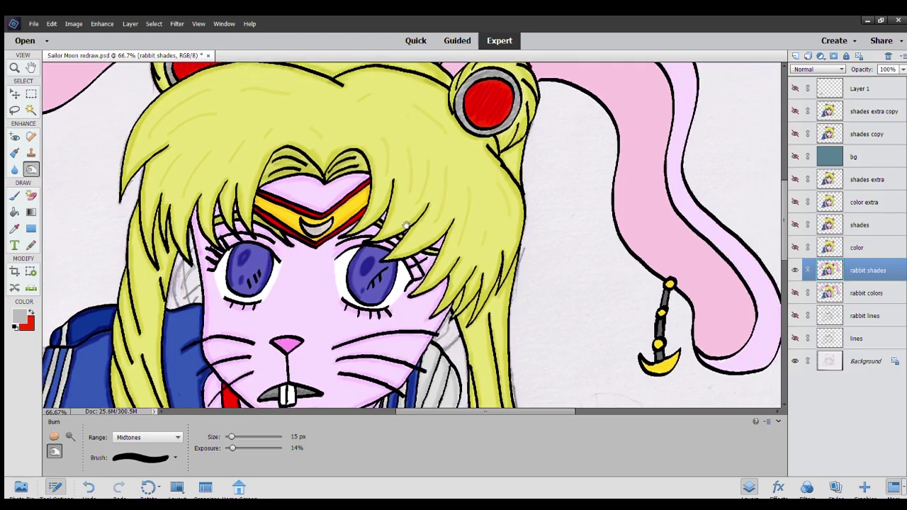
Pan from the hair buns and tiara down to the face, teeth and collar.
{"action": "left_click_drag", "start_coordinate": [367, 186], "coordinate": [350, 256]}
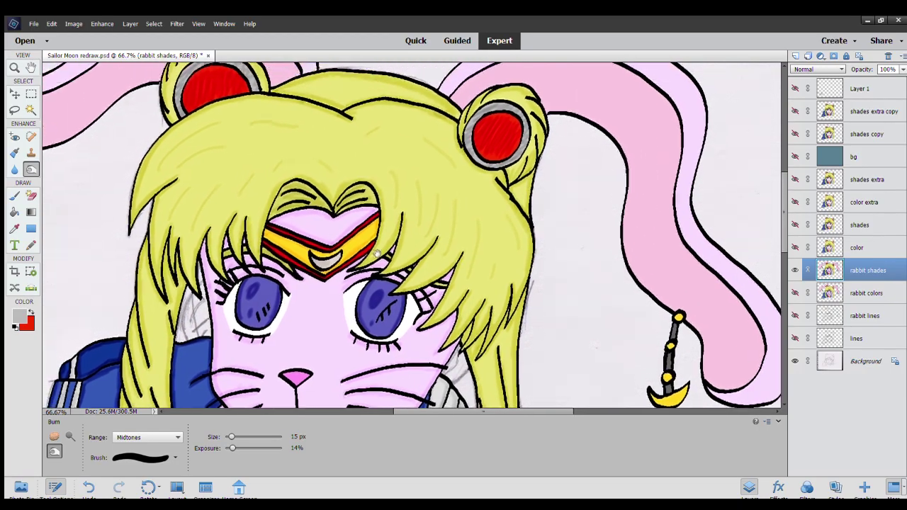
{"action": "left_click_drag", "start_coordinate": [301, 275], "coordinate": [359, 264]}
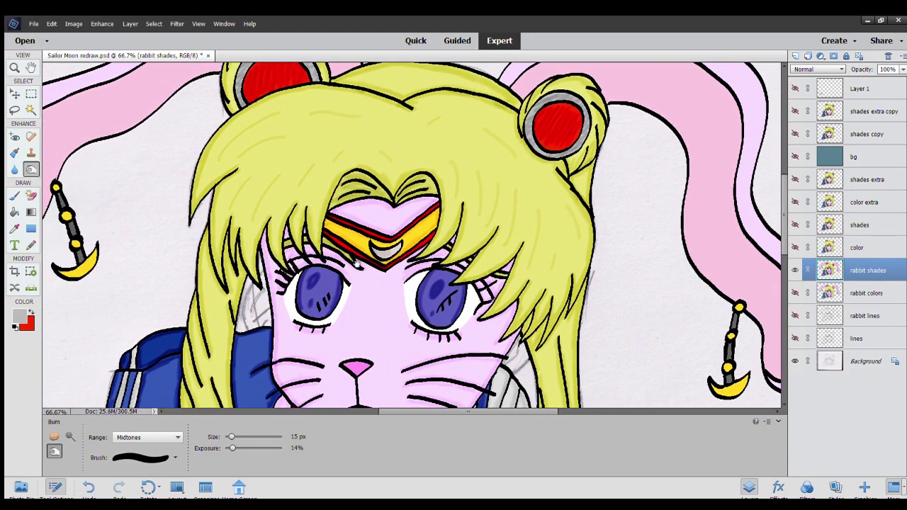
{"action": "left_click_drag", "start_coordinate": [352, 320], "coordinate": [370, 239]}
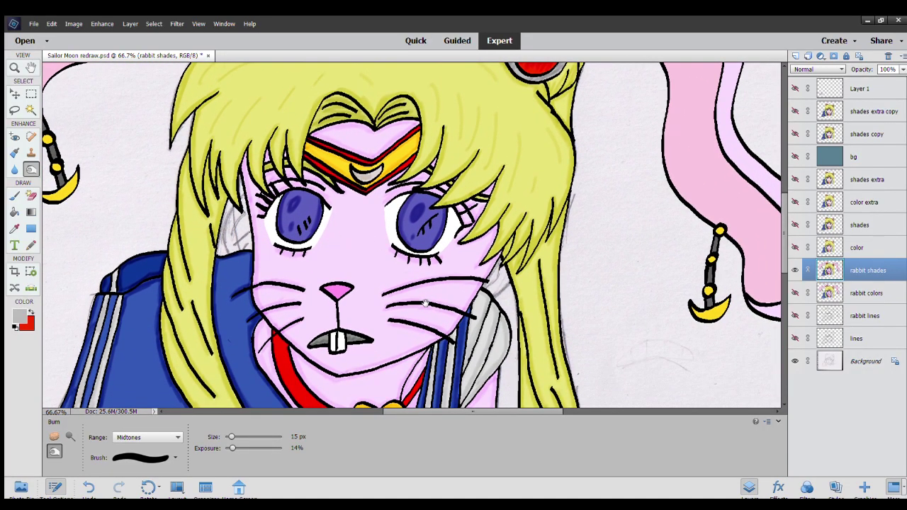
{"action": "left_click_drag", "start_coordinate": [416, 290], "coordinate": [396, 263]}
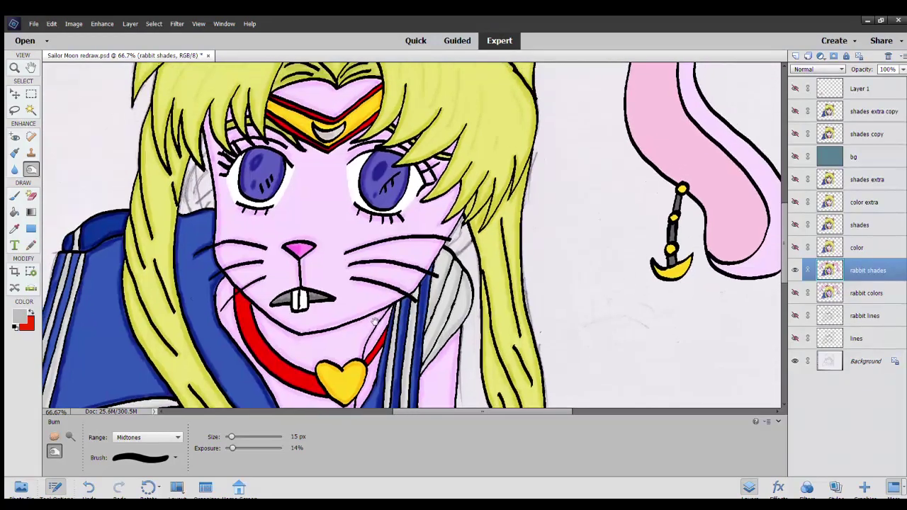
Darken the pink down the rabbit ear's inner edge.
{"action": "scroll", "coordinate": [515, 211], "scroll_direction": "up", "scroll_amount": 2}
{"action": "scroll", "coordinate": [515, 211], "scroll_direction": "down", "scroll_amount": 2}
{"action": "scroll", "coordinate": [551, 239], "scroll_direction": "up", "scroll_amount": 2}
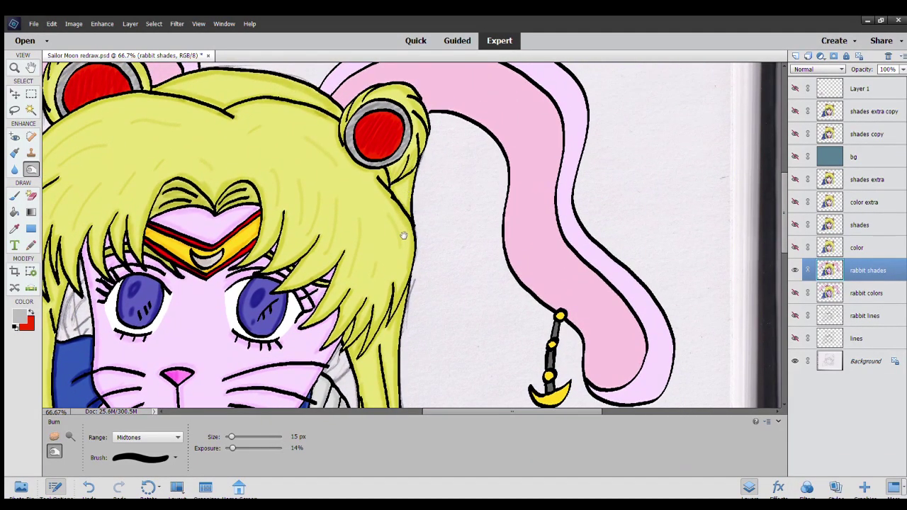
{"action": "scroll", "coordinate": [335, 341], "scroll_direction": "up", "scroll_amount": 2}
{"action": "scroll", "coordinate": [334, 341], "scroll_direction": "down", "scroll_amount": 2}
{"action": "scroll", "coordinate": [323, 210], "scroll_direction": "up", "scroll_amount": 2}
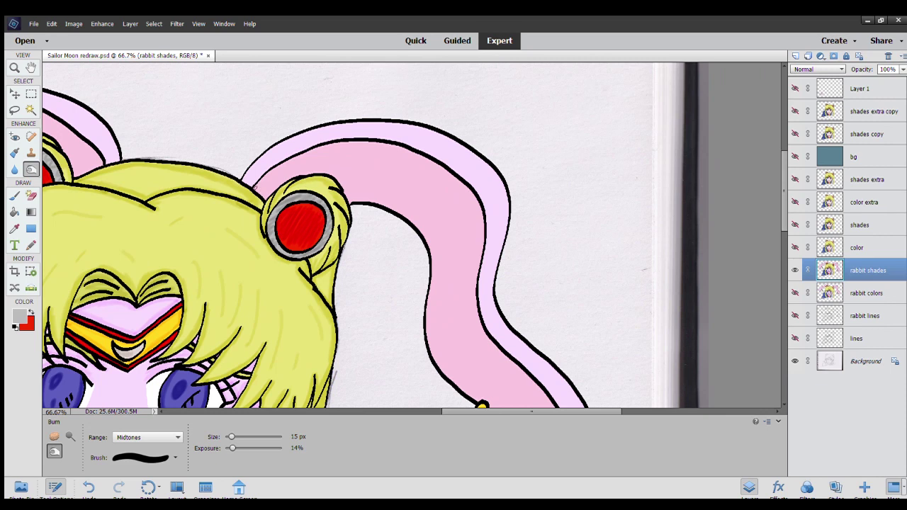
{"action": "mouse_move", "coordinate": [259, 183]}
{"action": "left_mouse_down"}
{"action": "mouse_move", "coordinate": [321, 149]}
{"action": "mouse_move", "coordinate": [412, 152]}
{"action": "mouse_move", "coordinate": [479, 236]}
{"action": "mouse_move", "coordinate": [477, 266]}
{"action": "left_mouse_up"}
{"action": "scroll", "coordinate": [477, 266], "scroll_direction": "down", "scroll_amount": 3}
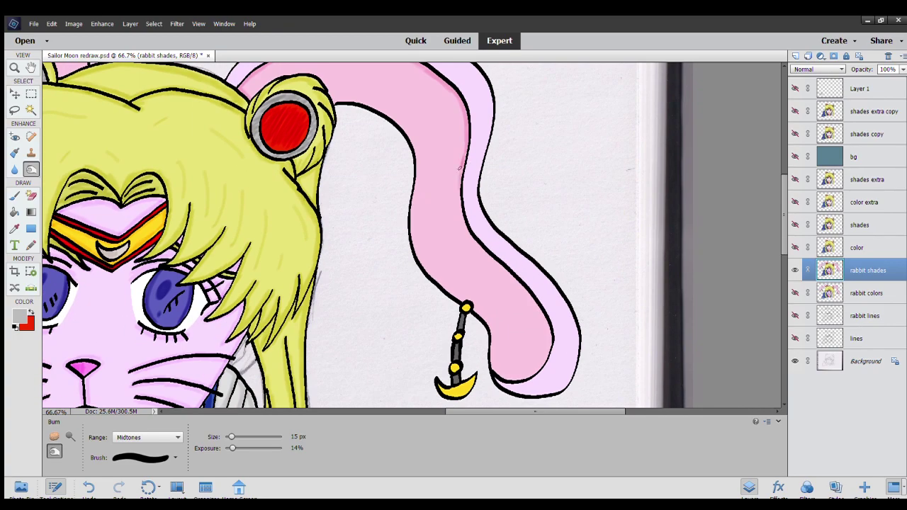
{"action": "left_click_drag", "start_coordinate": [460, 168], "coordinate": [461, 221]}
Darken the ear's right inner, upper-left and lower pink edges.
{"action": "mouse_move", "coordinate": [470, 240]}
{"action": "left_mouse_down"}
{"action": "mouse_move", "coordinate": [546, 326]}
{"action": "mouse_move", "coordinate": [538, 358]}
{"action": "mouse_move", "coordinate": [490, 340]}
{"action": "mouse_move", "coordinate": [473, 304]}
{"action": "mouse_move", "coordinate": [421, 261]}
{"action": "mouse_move", "coordinate": [412, 180]}
{"action": "left_mouse_up"}
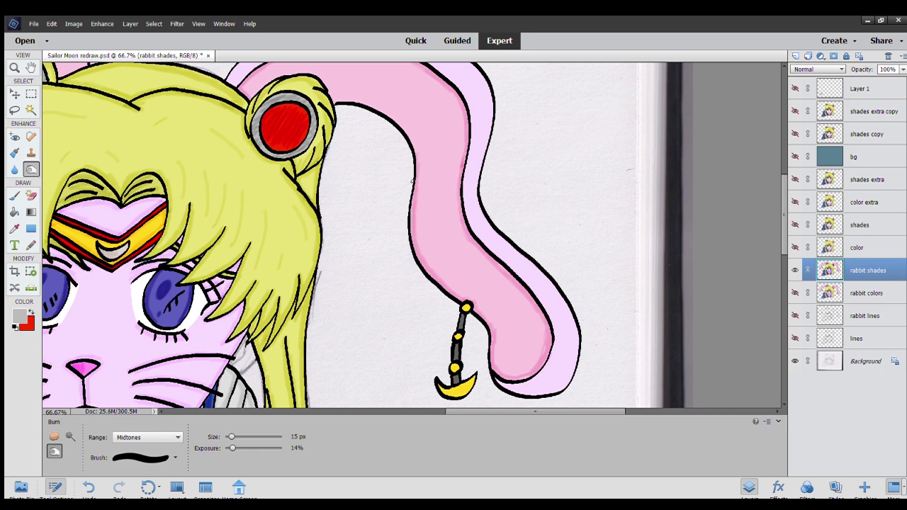
{"action": "mouse_move", "coordinate": [404, 128]}
{"action": "left_mouse_down"}
{"action": "mouse_move", "coordinate": [376, 106]}
{"action": "mouse_move", "coordinate": [336, 99]}
{"action": "mouse_move", "coordinate": [352, 176]}
{"action": "mouse_move", "coordinate": [323, 158]}
{"action": "mouse_move", "coordinate": [299, 159]}
{"action": "mouse_move", "coordinate": [270, 182]}
{"action": "left_mouse_up"}
{"action": "scroll", "coordinate": [270, 182], "scroll_direction": "down", "scroll_amount": 1}
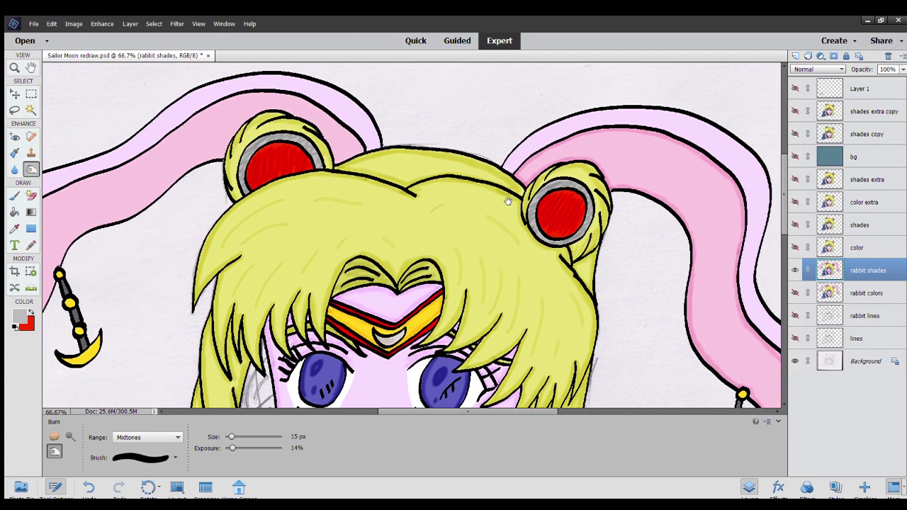
{"action": "scroll", "coordinate": [294, 258], "scroll_direction": "up", "scroll_amount": 1}
{"action": "mouse_move", "coordinate": [295, 258]}
{"action": "left_mouse_down"}
{"action": "mouse_move", "coordinate": [267, 275]}
{"action": "mouse_move", "coordinate": [240, 266]}
{"action": "mouse_move", "coordinate": [235, 221]}
{"action": "mouse_move", "coordinate": [260, 174]}
{"action": "mouse_move", "coordinate": [340, 117]}
{"action": "mouse_move", "coordinate": [244, 191]}
{"action": "mouse_move", "coordinate": [309, 170]}
{"action": "mouse_move", "coordinate": [404, 108]}
{"action": "mouse_move", "coordinate": [472, 115]}
{"action": "mouse_move", "coordinate": [526, 160]}
{"action": "mouse_move", "coordinate": [499, 173]}
{"action": "mouse_move", "coordinate": [487, 147]}
{"action": "mouse_move", "coordinate": [452, 124]}
{"action": "mouse_move", "coordinate": [425, 122]}
{"action": "mouse_move", "coordinate": [391, 151]}
{"action": "mouse_move", "coordinate": [390, 164]}
{"action": "mouse_move", "coordinate": [401, 144]}
{"action": "left_mouse_up"}
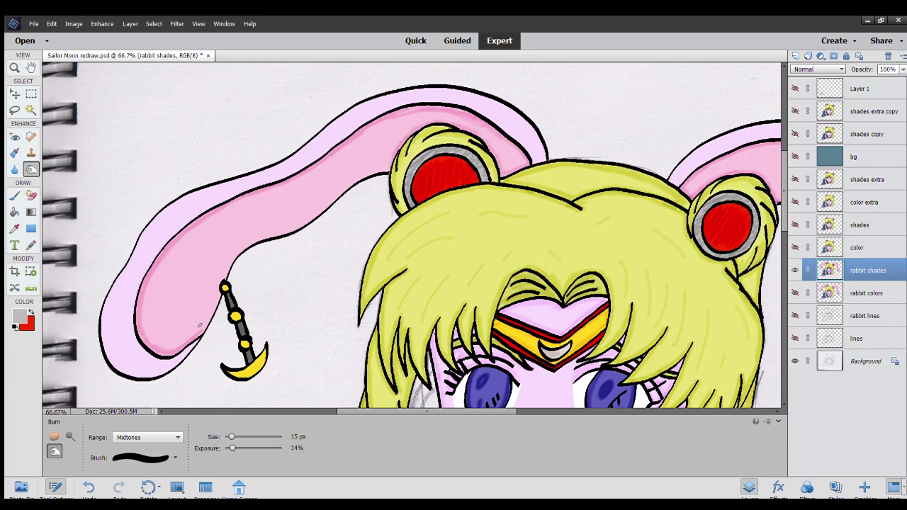
Deepen the left ear's inner edge near the earring and its lower and left pink outline.
{"action": "mouse_move", "coordinate": [200, 326]}
{"action": "left_mouse_down"}
{"action": "mouse_move", "coordinate": [230, 257]}
{"action": "mouse_move", "coordinate": [341, 190]}
{"action": "left_mouse_up"}
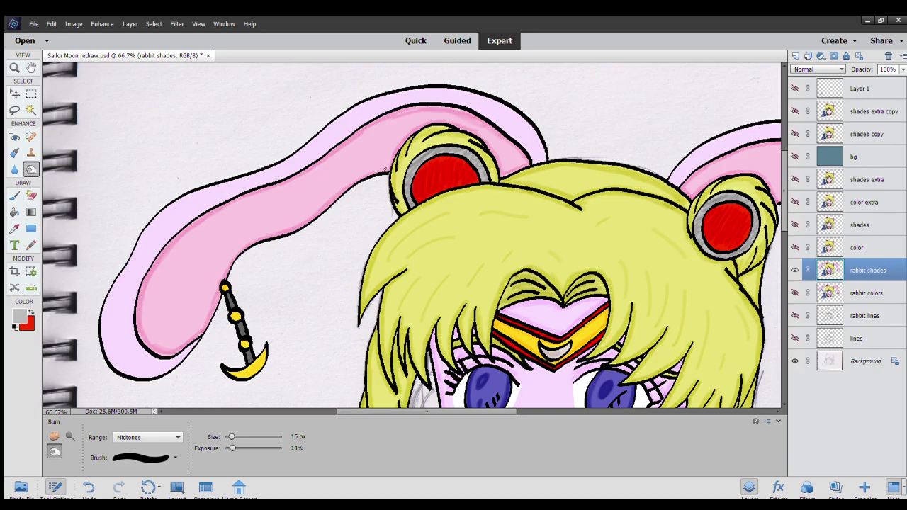
{"action": "left_click_drag", "start_coordinate": [269, 263], "coordinate": [360, 243]}
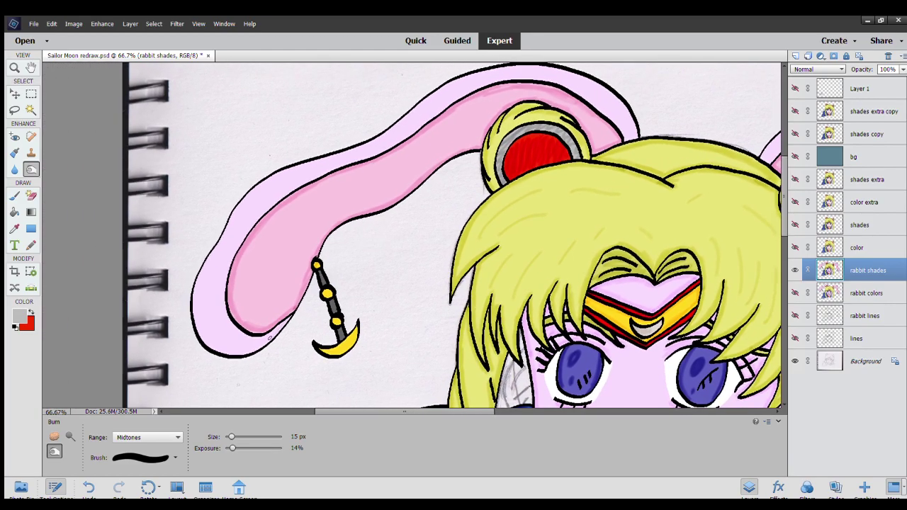
{"action": "left_click_drag", "start_coordinate": [250, 349], "coordinate": [214, 350]}
{"action": "left_click_drag", "start_coordinate": [193, 298], "coordinate": [210, 256]}
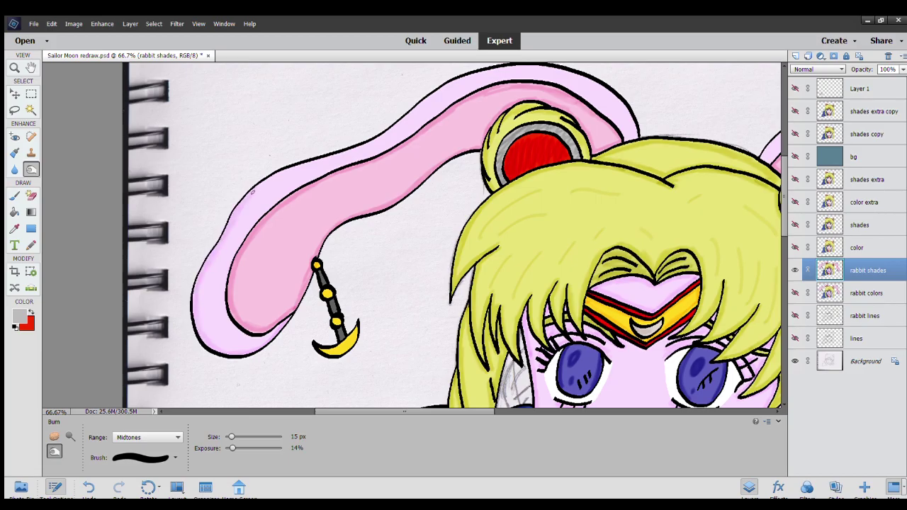
{"action": "mouse_move", "coordinate": [302, 174]}
{"action": "left_mouse_down"}
{"action": "mouse_move", "coordinate": [246, 227]}
{"action": "mouse_move", "coordinate": [327, 189]}
{"action": "left_mouse_up"}
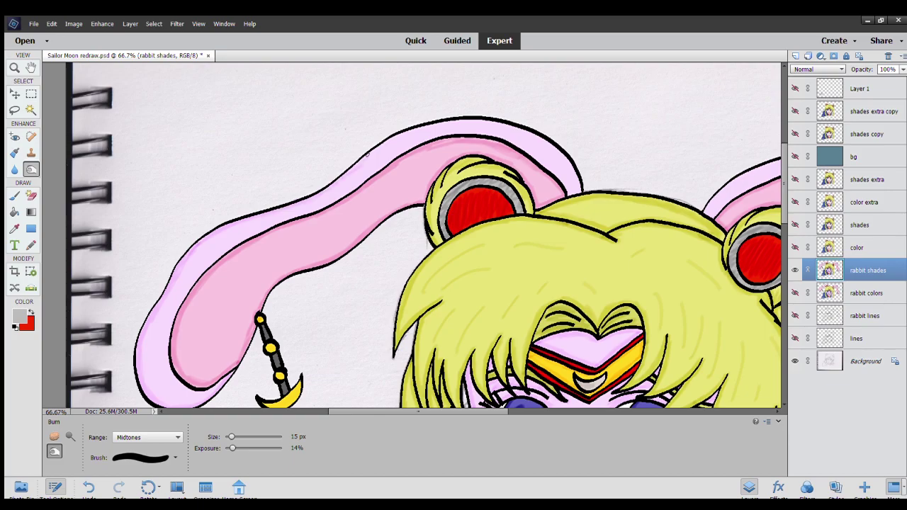
Darken the left ear's upper pink edge and trace down its left outline again.
{"action": "mouse_move", "coordinate": [367, 153]}
{"action": "left_mouse_down"}
{"action": "mouse_move", "coordinate": [445, 123]}
{"action": "mouse_move", "coordinate": [504, 126]}
{"action": "left_mouse_up"}
{"action": "left_click_drag", "start_coordinate": [553, 147], "coordinate": [577, 180]}
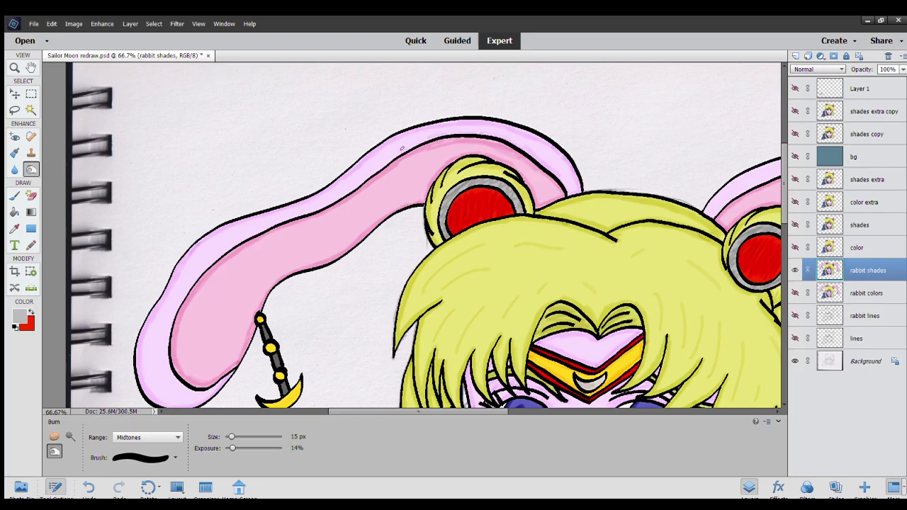
{"action": "left_click_drag", "start_coordinate": [394, 153], "coordinate": [306, 213]}
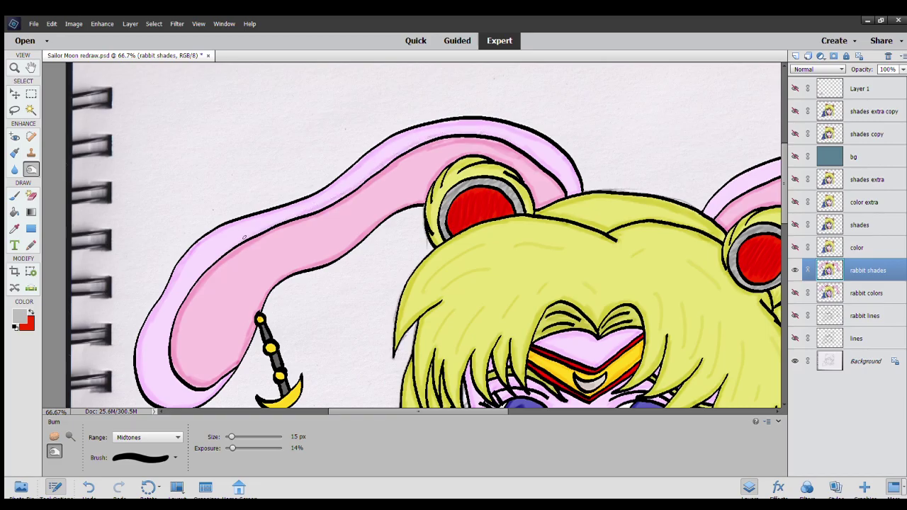
{"action": "mouse_move", "coordinate": [244, 238]}
{"action": "left_mouse_down"}
{"action": "mouse_move", "coordinate": [177, 305]}
{"action": "mouse_move", "coordinate": [163, 349]}
{"action": "mouse_move", "coordinate": [182, 386]}
{"action": "left_mouse_up"}
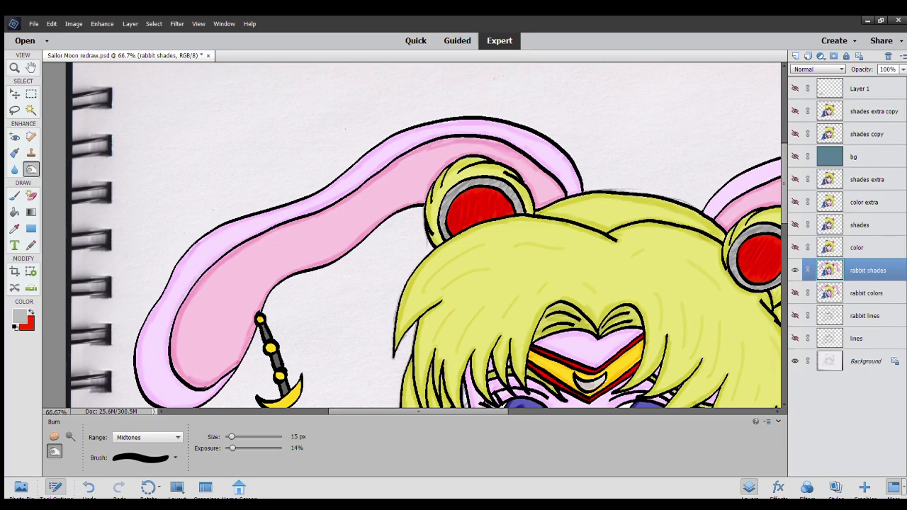
{"action": "mouse_move", "coordinate": [477, 319]}
{"action": "left_mouse_down"}
{"action": "mouse_move", "coordinate": [180, 300]}
{"action": "mouse_move", "coordinate": [122, 305]}
{"action": "left_mouse_up"}
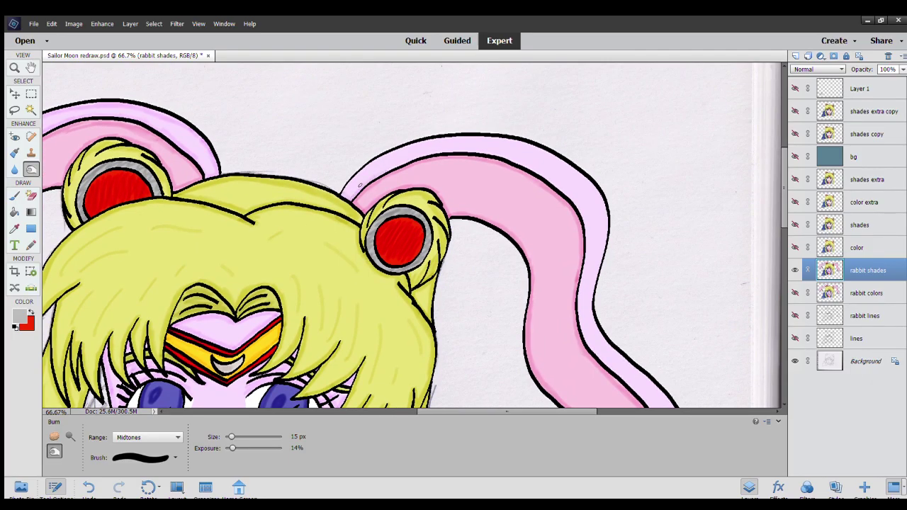
Burn along the right ear's outer pink edge down to its bottom tip.
{"action": "left_click_drag", "start_coordinate": [360, 185], "coordinate": [427, 154]}
{"action": "left_click_drag", "start_coordinate": [350, 196], "coordinate": [343, 194]}
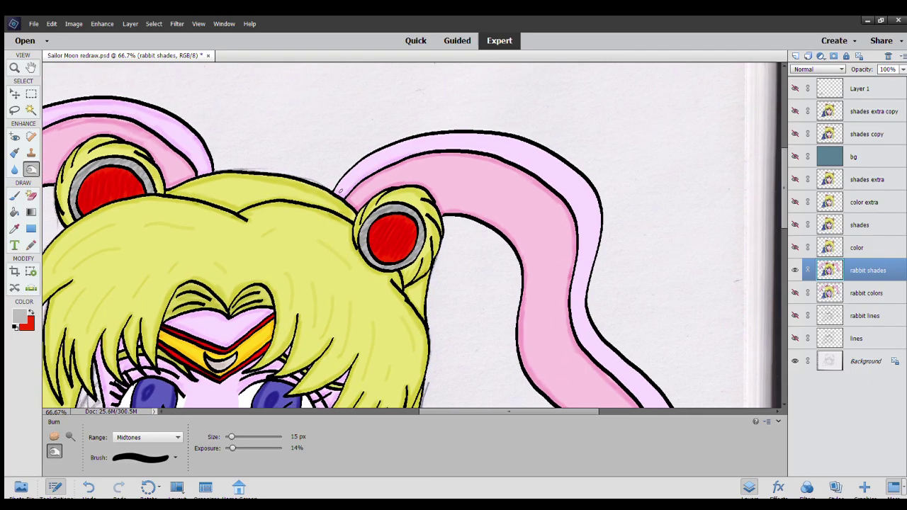
{"action": "left_click_drag", "start_coordinate": [369, 156], "coordinate": [464, 134]}
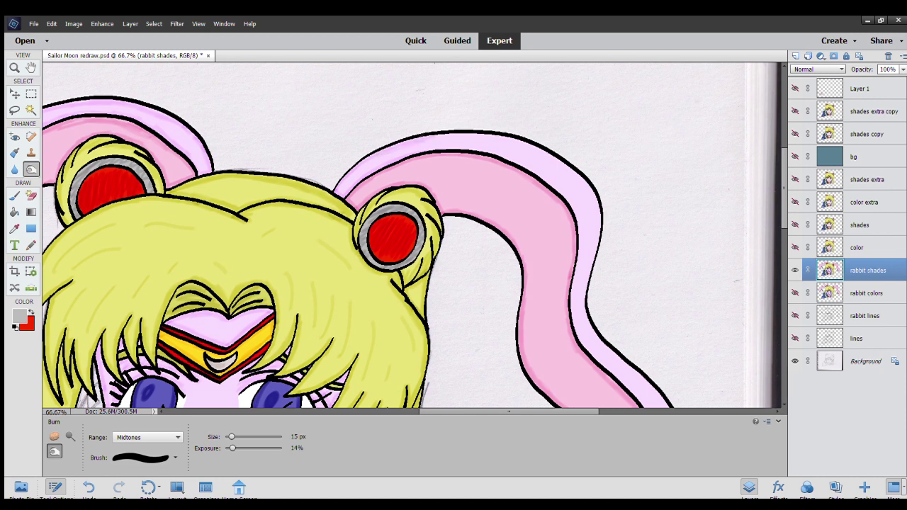
{"action": "mouse_move", "coordinate": [523, 151]}
{"action": "left_mouse_down"}
{"action": "mouse_move", "coordinate": [230, 188]}
{"action": "mouse_move", "coordinate": [171, 168]}
{"action": "mouse_move", "coordinate": [201, 166]}
{"action": "left_mouse_up"}
{"action": "left_click_drag", "start_coordinate": [267, 190], "coordinate": [290, 207]}
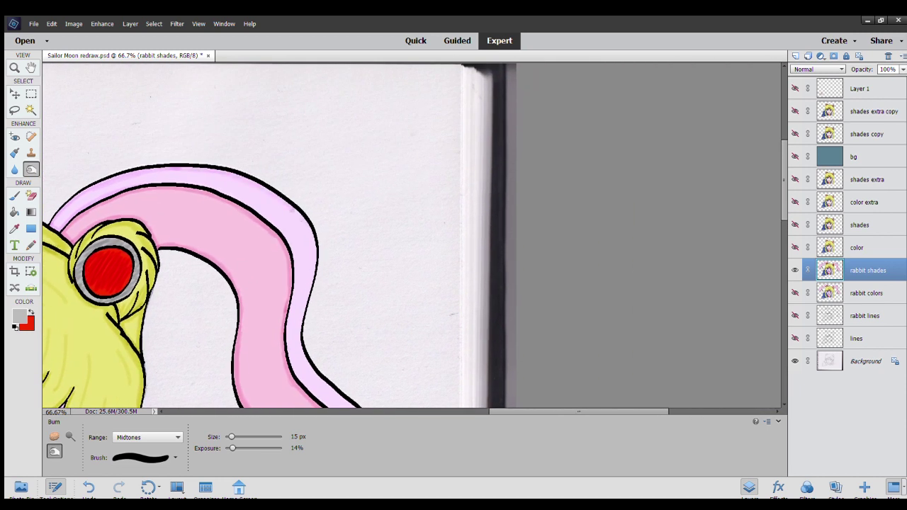
{"action": "mouse_move", "coordinate": [320, 266]}
{"action": "left_mouse_down"}
{"action": "mouse_move", "coordinate": [297, 166]}
{"action": "mouse_move", "coordinate": [275, 228]}
{"action": "left_mouse_up"}
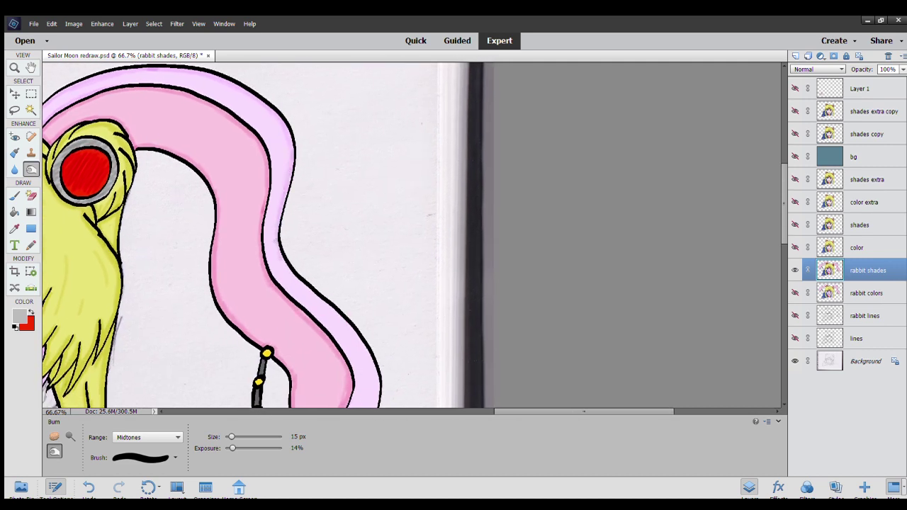
{"action": "left_click_drag", "start_coordinate": [294, 277], "coordinate": [317, 298]}
{"action": "left_click_drag", "start_coordinate": [375, 348], "coordinate": [306, 246]}
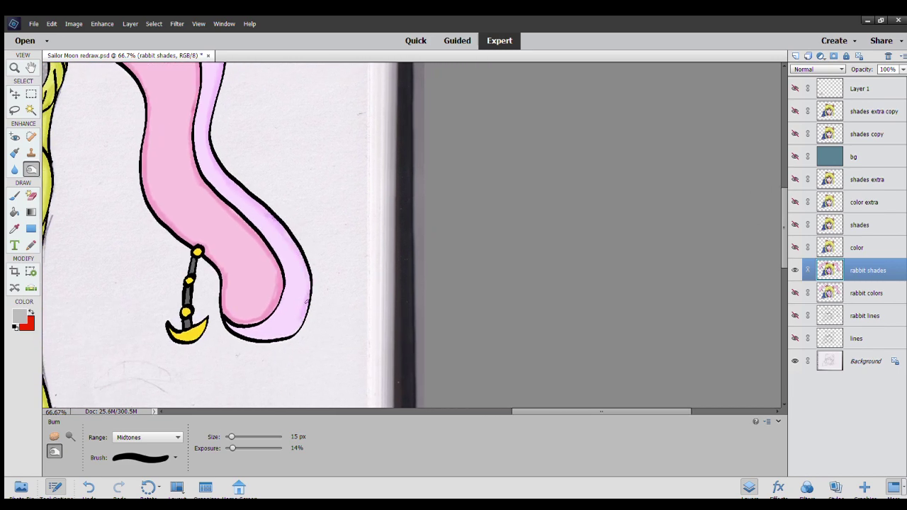
{"action": "left_click_drag", "start_coordinate": [286, 334], "coordinate": [234, 328]}
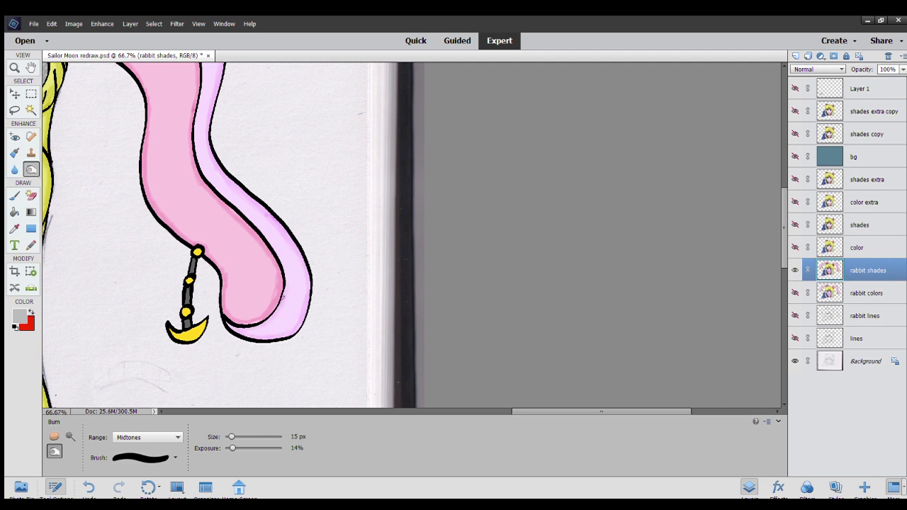
Darken the right ear's inner edge toward the hair bun and along the top, plus the earring chain.
{"action": "scroll", "coordinate": [282, 261], "scroll_direction": "up", "scroll_amount": 3}
{"action": "scroll", "coordinate": [282, 261], "scroll_direction": "left", "scroll_amount": 1}
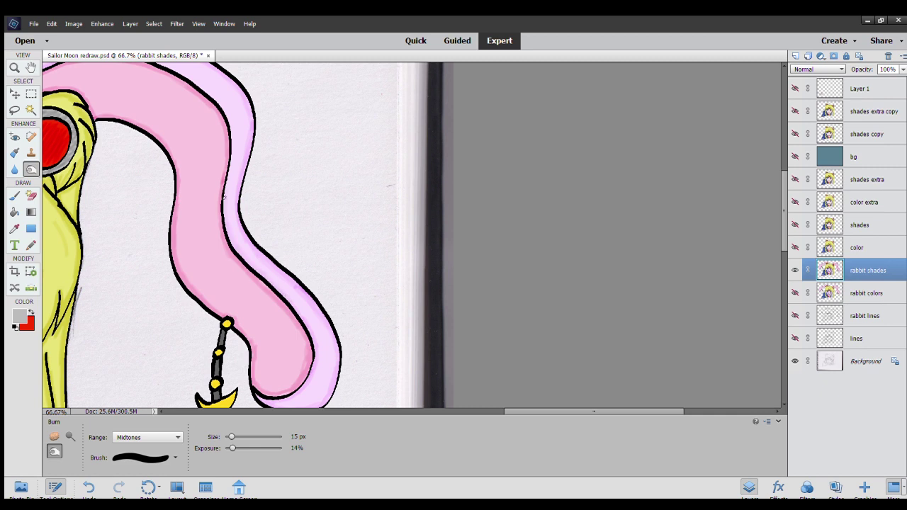
{"action": "scroll", "coordinate": [238, 272], "scroll_direction": "up", "scroll_amount": 3}
{"action": "left_click_drag", "start_coordinate": [241, 256], "coordinate": [200, 177]}
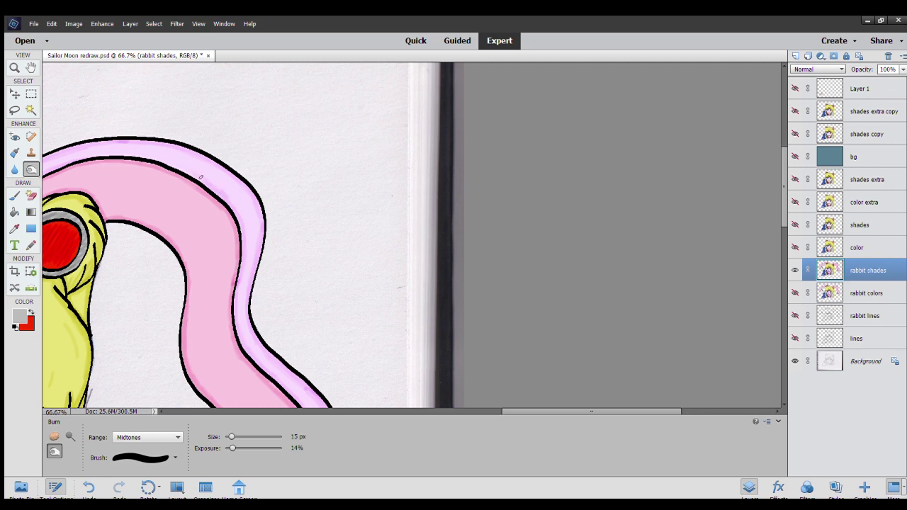
{"action": "scroll", "coordinate": [213, 184], "scroll_direction": "up", "scroll_amount": 1}
{"action": "scroll", "coordinate": [283, 203], "scroll_direction": "left", "scroll_amount": 3}
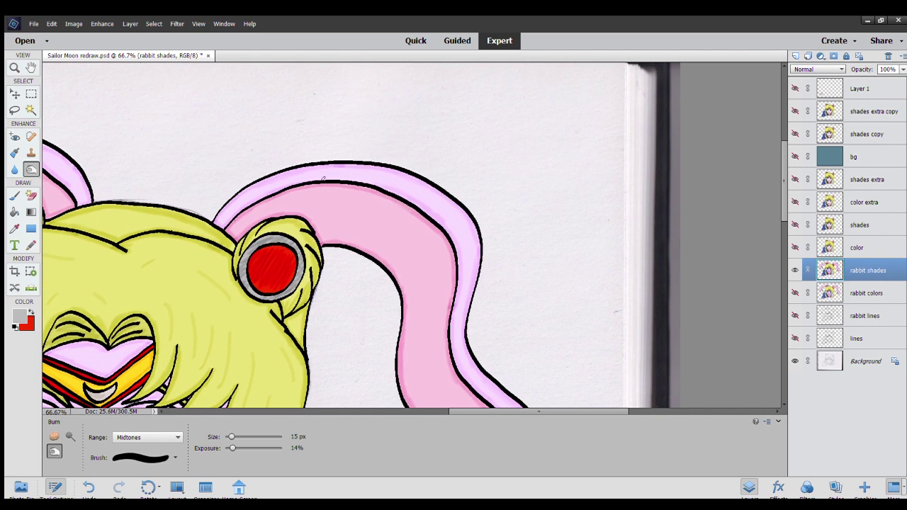
{"action": "left_click_drag", "start_coordinate": [288, 182], "coordinate": [377, 186]}
{"action": "scroll", "coordinate": [359, 180], "scroll_direction": "down", "scroll_amount": 1}
{"action": "scroll", "coordinate": [375, 198], "scroll_direction": "left", "scroll_amount": 5}
{"action": "scroll", "coordinate": [399, 217], "scroll_direction": "left", "scroll_amount": 1}
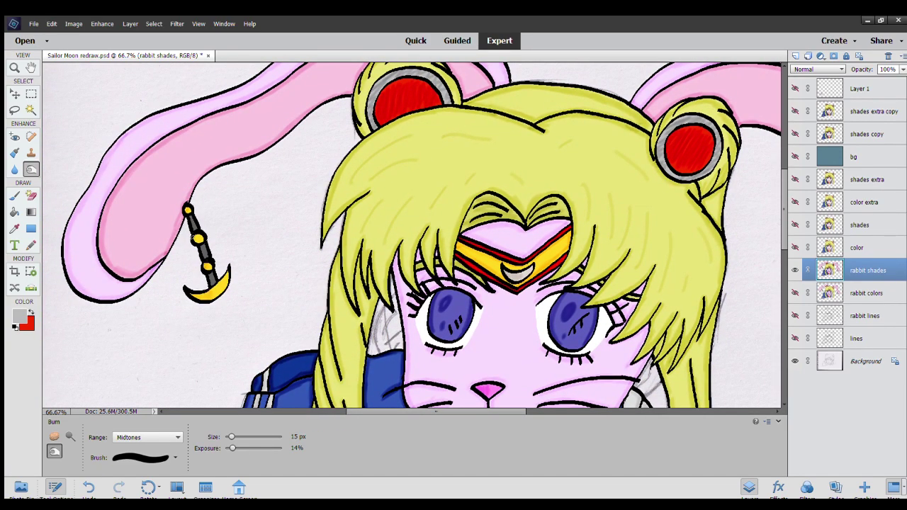
{"action": "left_click_drag", "start_coordinate": [211, 282], "coordinate": [211, 268]}
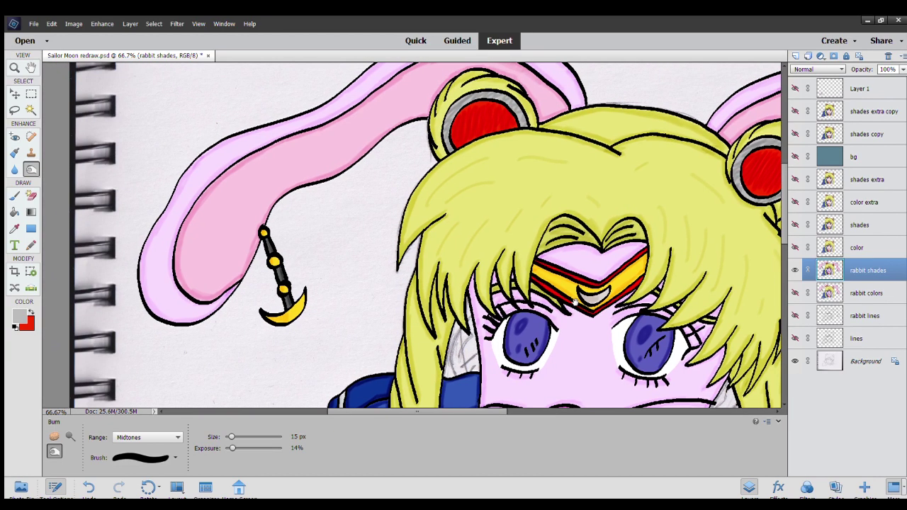
Pan across the right ear, face and earring to show the hair buns and full ear.
{"action": "left_click_drag", "start_coordinate": [507, 278], "coordinate": [124, 249]}
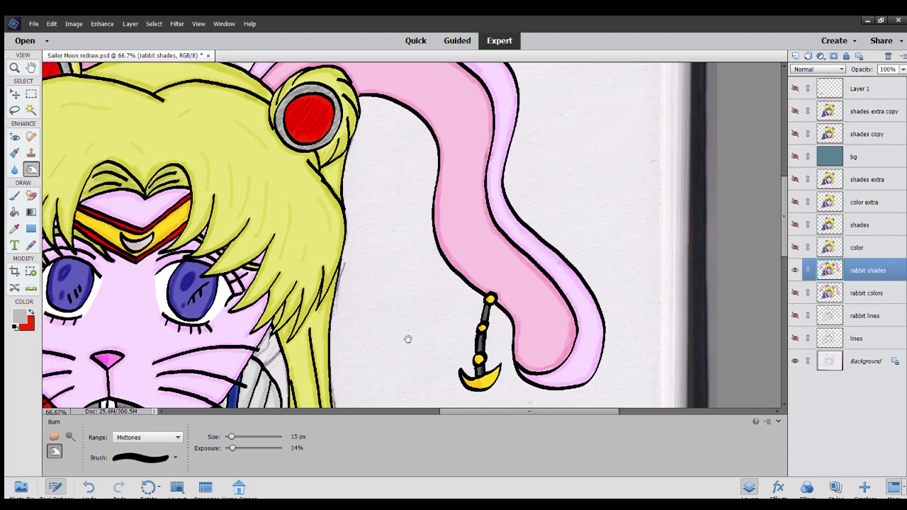
{"action": "left_click_drag", "start_coordinate": [489, 309], "coordinate": [664, 218]}
{"action": "left_click_drag", "start_coordinate": [414, 312], "coordinate": [407, 346]}
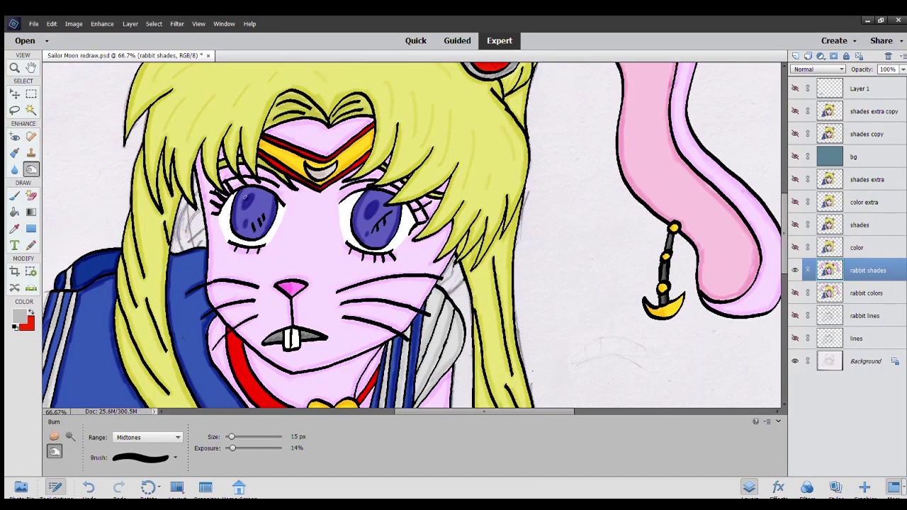
{"action": "mouse_move", "coordinate": [250, 197]}
{"action": "left_mouse_down"}
{"action": "mouse_move", "coordinate": [293, 295]}
{"action": "mouse_move", "coordinate": [347, 290]}
{"action": "left_mouse_up"}
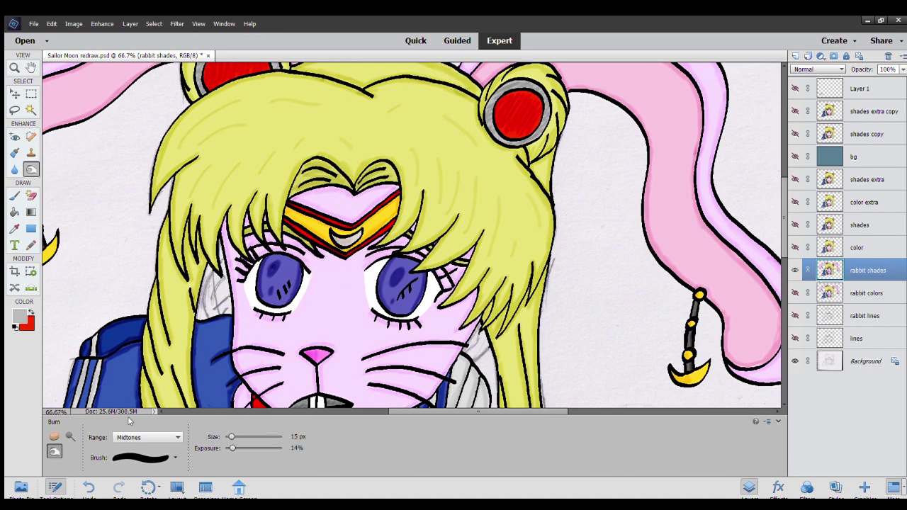
Switch the Burn range to Highlights and darken the red collar's left edge.
{"action": "left_click", "coordinate": [130, 439]}
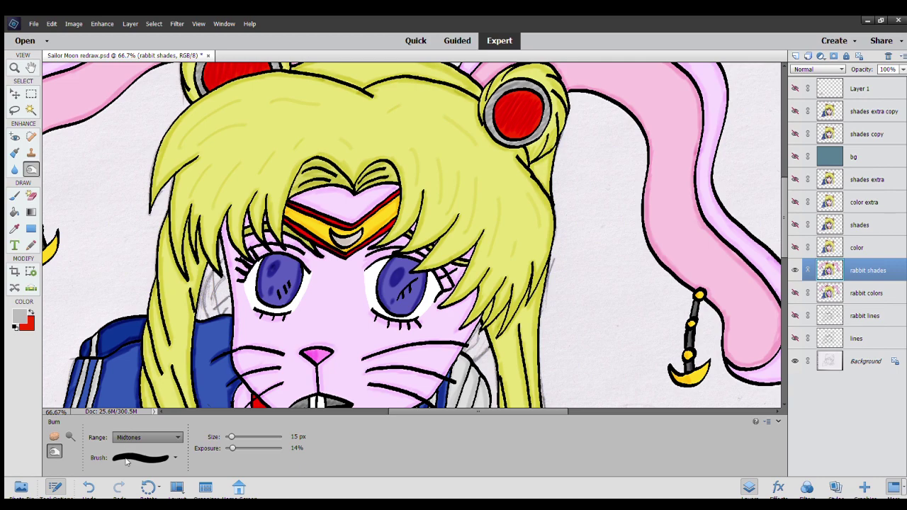
{"action": "left_click", "coordinate": [126, 461]}
{"action": "left_click_drag", "start_coordinate": [383, 369], "coordinate": [364, 248]}
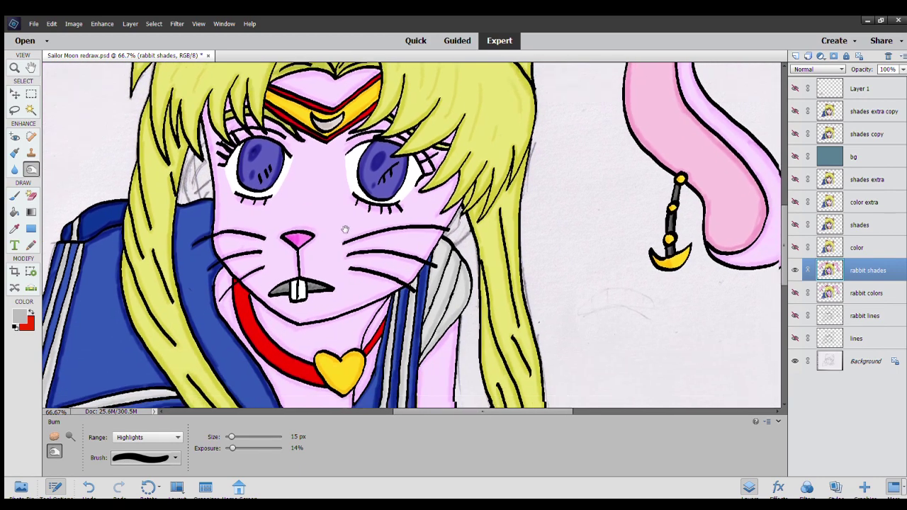
{"action": "left_click_drag", "start_coordinate": [365, 353], "coordinate": [369, 275]}
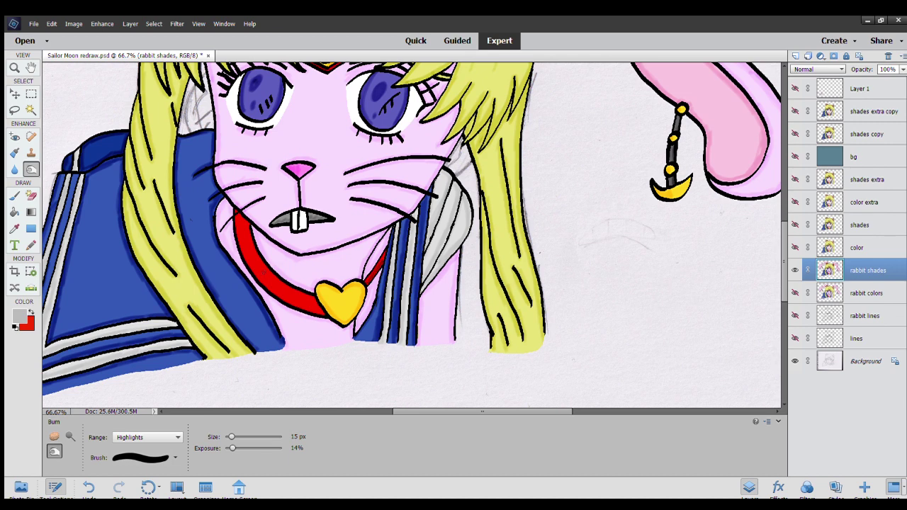
{"action": "left_click_drag", "start_coordinate": [236, 227], "coordinate": [236, 233]}
{"action": "mouse_move", "coordinate": [262, 280]}
{"action": "left_mouse_down"}
{"action": "mouse_move", "coordinate": [282, 299]}
{"action": "mouse_move", "coordinate": [268, 271]}
{"action": "left_mouse_up"}
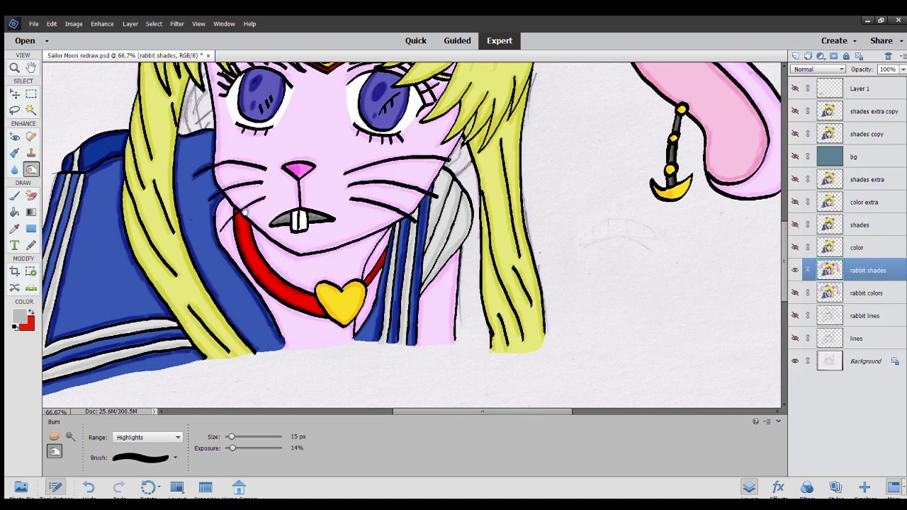
Darken the tiara's upper edge and the line on the rabbit's tooth.
{"action": "mouse_move", "coordinate": [462, 189]}
{"action": "left_mouse_down"}
{"action": "mouse_move", "coordinate": [422, 270]}
{"action": "mouse_move", "coordinate": [407, 370]}
{"action": "left_mouse_up"}
{"action": "left_click_drag", "start_coordinate": [301, 203], "coordinate": [312, 192]}
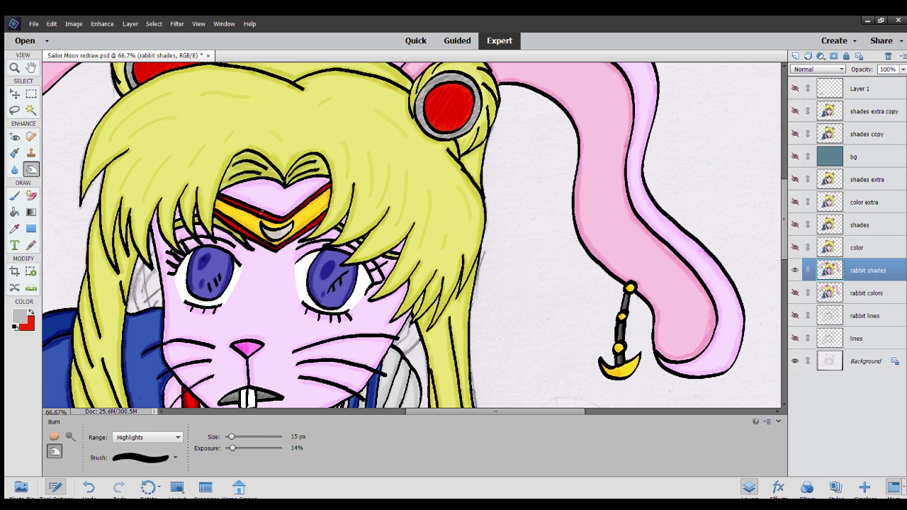
{"action": "left_click_drag", "start_coordinate": [415, 196], "coordinate": [418, 127]}
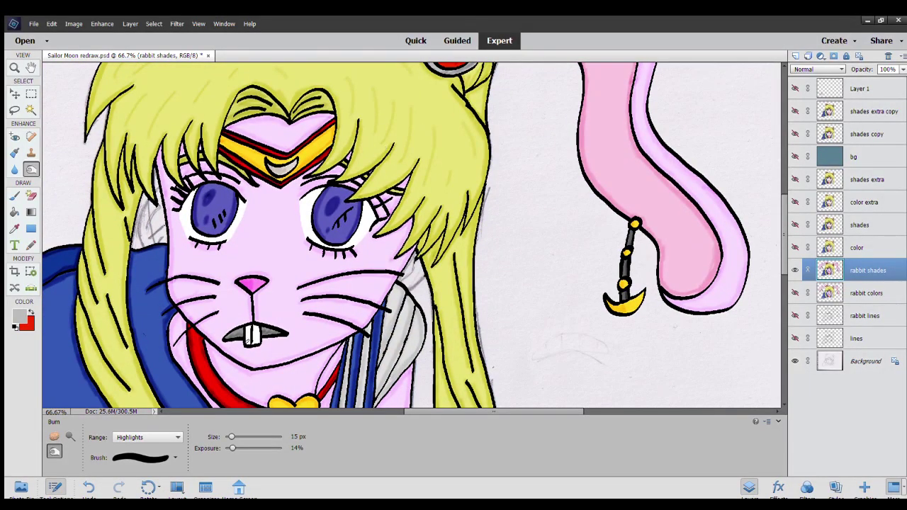
{"action": "left_click_drag", "start_coordinate": [251, 339], "coordinate": [252, 327]}
Pan over the collar, face and ears, then zoom out to see the whole drawing.
{"action": "scroll", "coordinate": [258, 381], "scroll_direction": "down", "scroll_amount": 1}
{"action": "scroll", "coordinate": [240, 311], "scroll_direction": "down", "scroll_amount": 3}
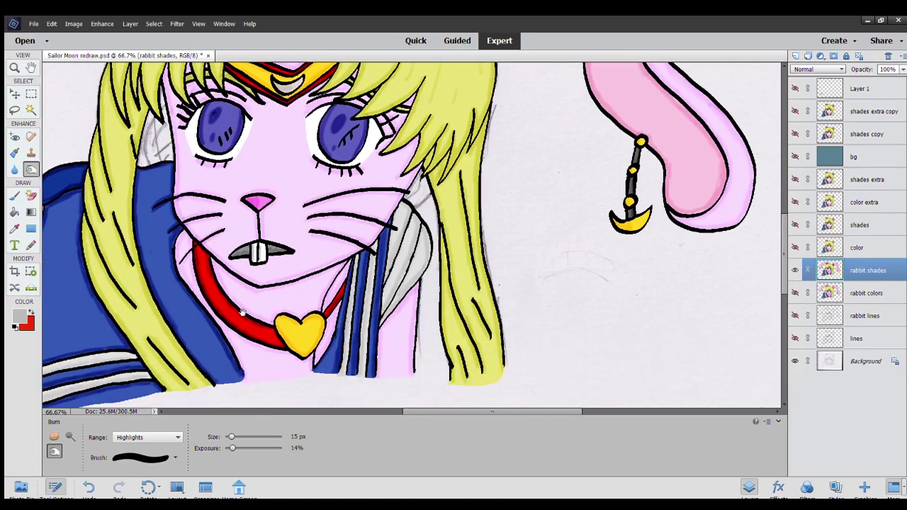
{"action": "mouse_move", "coordinate": [241, 311]}
{"action": "left_mouse_down"}
{"action": "mouse_move", "coordinate": [253, 290]}
{"action": "mouse_move", "coordinate": [426, 184]}
{"action": "mouse_move", "coordinate": [234, 284]}
{"action": "mouse_move", "coordinate": [255, 272]}
{"action": "mouse_move", "coordinate": [85, 379]}
{"action": "left_mouse_up"}
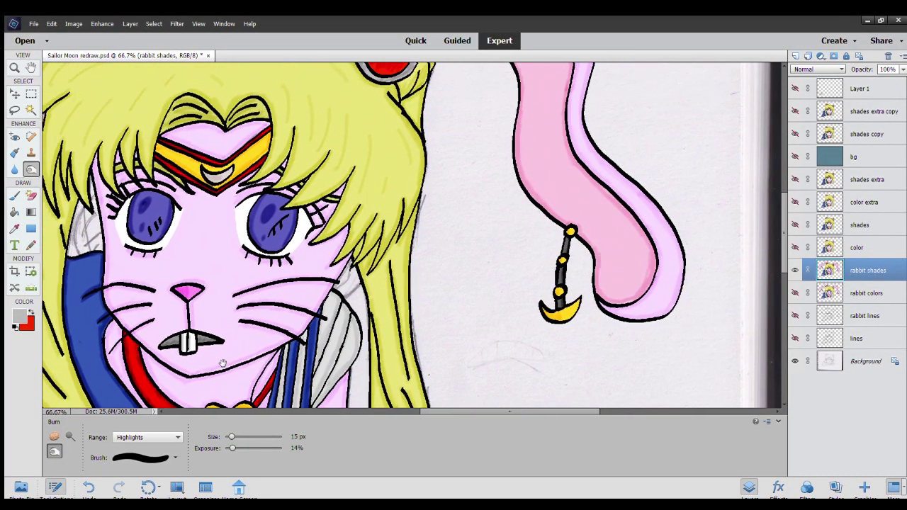
{"action": "mouse_move", "coordinate": [292, 192]}
{"action": "left_mouse_down"}
{"action": "mouse_move", "coordinate": [276, 326]}
{"action": "mouse_move", "coordinate": [262, 335]}
{"action": "mouse_move", "coordinate": [303, 355]}
{"action": "mouse_move", "coordinate": [360, 309]}
{"action": "mouse_move", "coordinate": [372, 329]}
{"action": "left_mouse_up"}
{"action": "mouse_move", "coordinate": [266, 246]}
{"action": "left_mouse_down"}
{"action": "mouse_move", "coordinate": [444, 306]}
{"action": "mouse_move", "coordinate": [488, 296]}
{"action": "mouse_move", "coordinate": [414, 290]}
{"action": "left_mouse_up"}
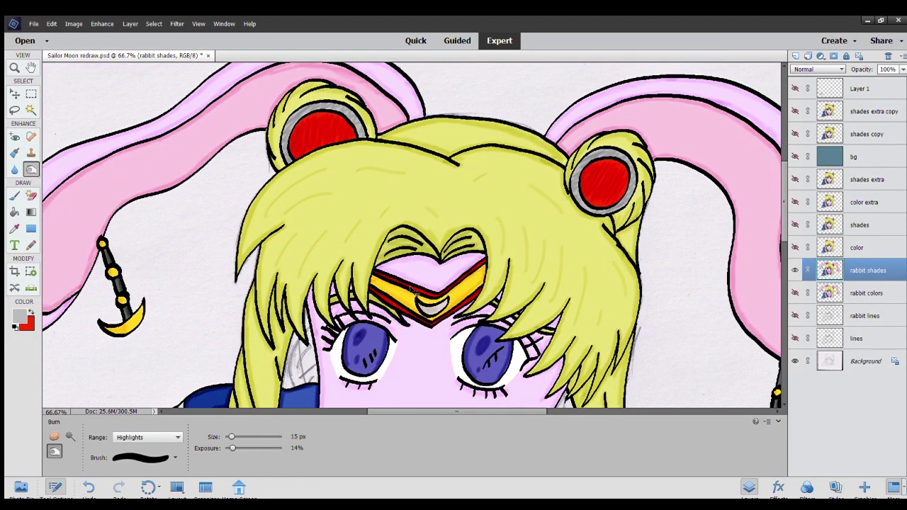
{"action": "key", "text": "ctrl+minus"}
{"action": "key", "text": "ctrl+minus"}
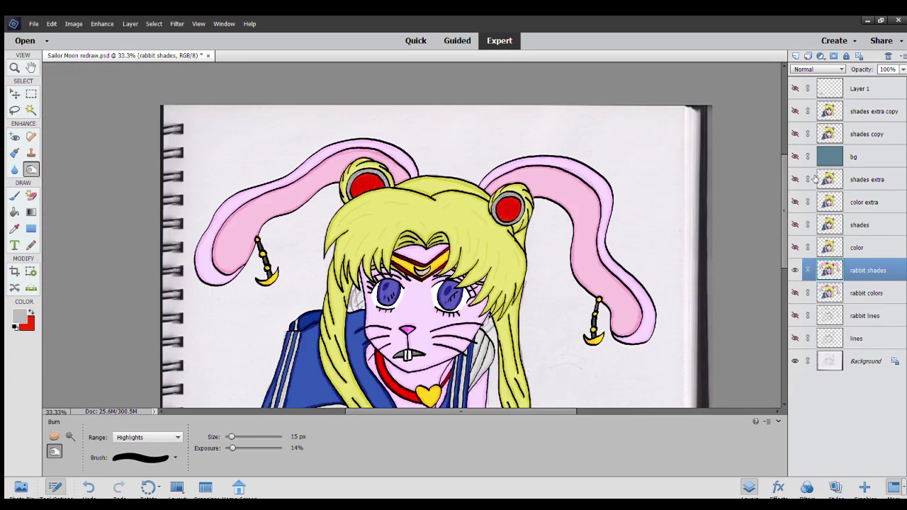
Show 'rabbit colors', toggle 'rabbit shades' on and off to compare, and reselect 'rabbit shades'.
{"action": "left_click_drag", "start_coordinate": [783, 190], "coordinate": [780, 204]}
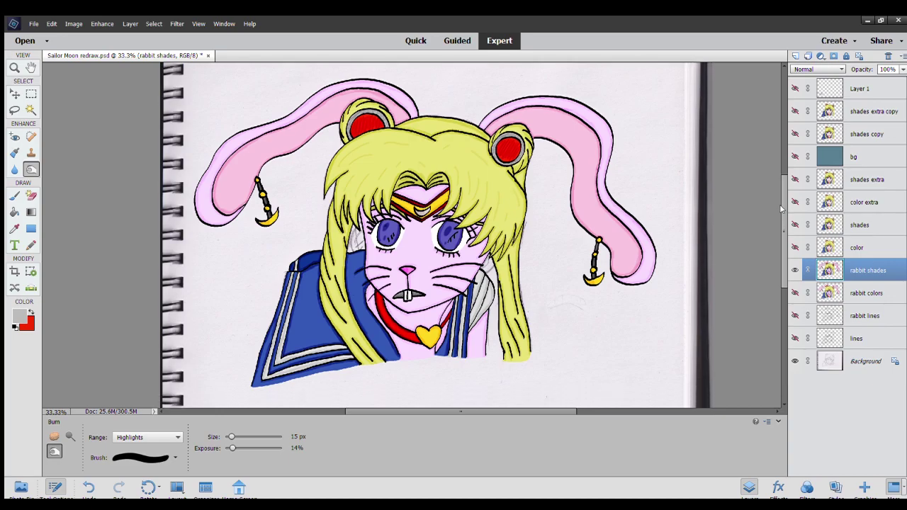
{"action": "left_click", "coordinate": [795, 293]}
{"action": "left_click", "coordinate": [795, 270]}
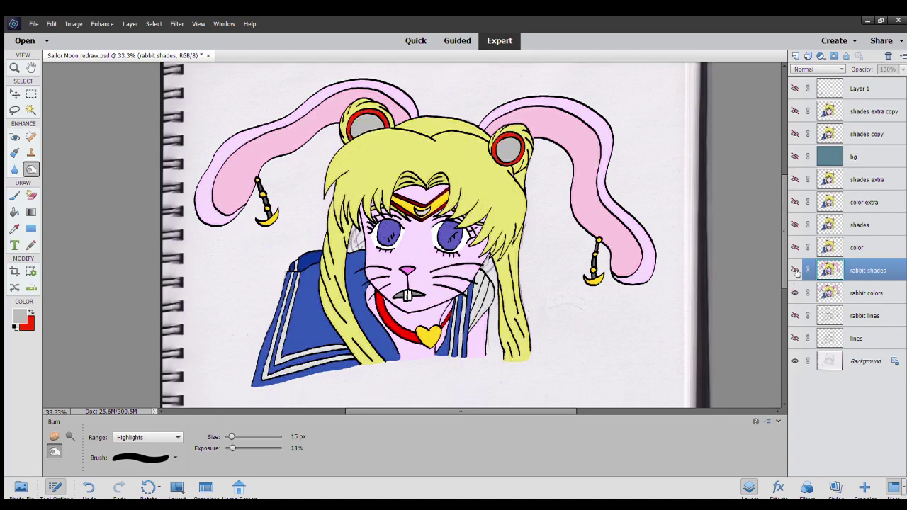
{"action": "left_click", "coordinate": [795, 270]}
{"action": "left_click", "coordinate": [795, 270]}
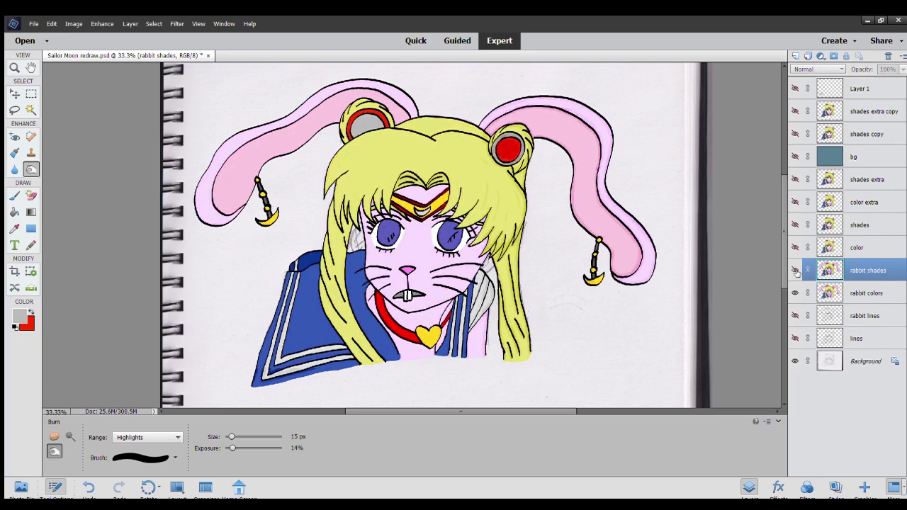
{"action": "left_click", "coordinate": [795, 270]}
{"action": "left_click", "coordinate": [795, 271]}
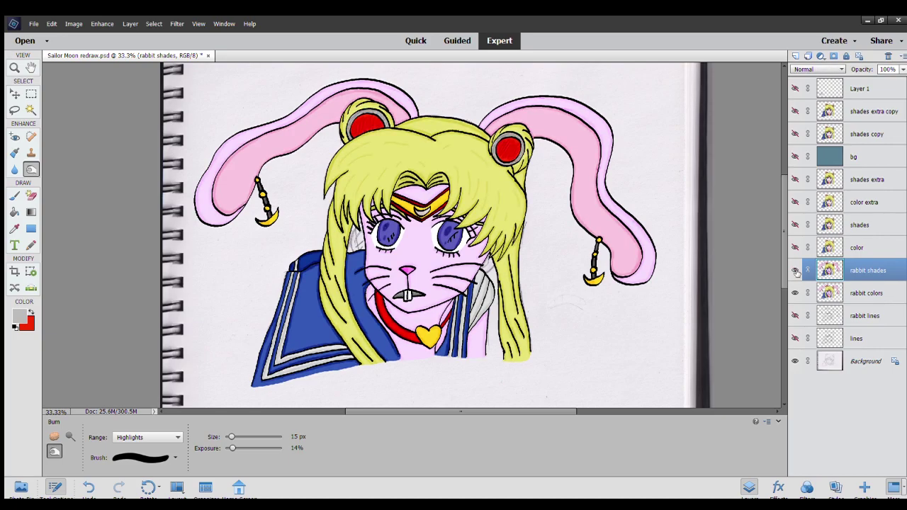
{"action": "left_click", "coordinate": [852, 293]}
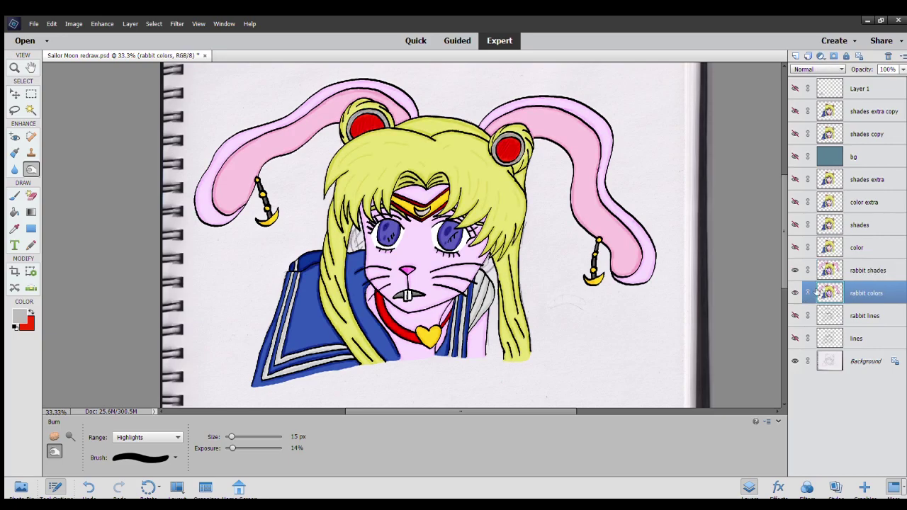
{"action": "left_click", "coordinate": [849, 274]}
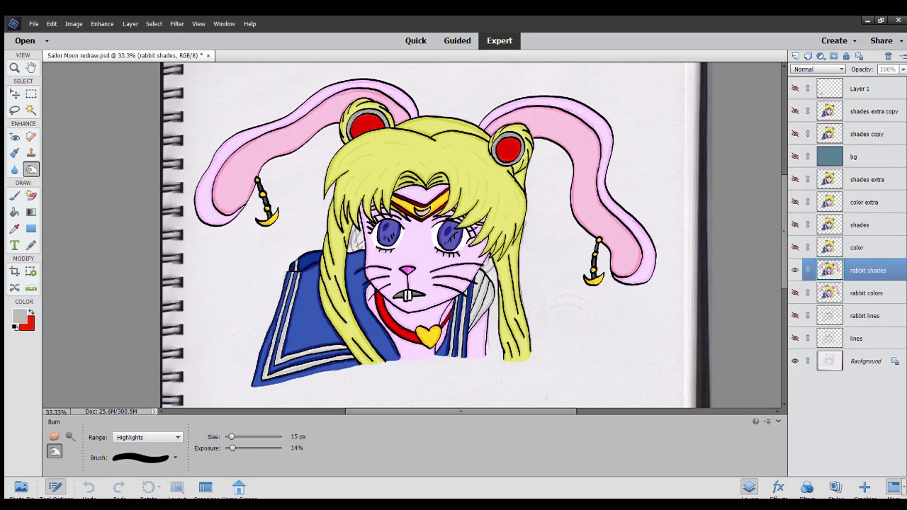
Add a new 'rabbit shades special' layer above 'rabbit shades'.
{"action": "key", "text": "Return"}
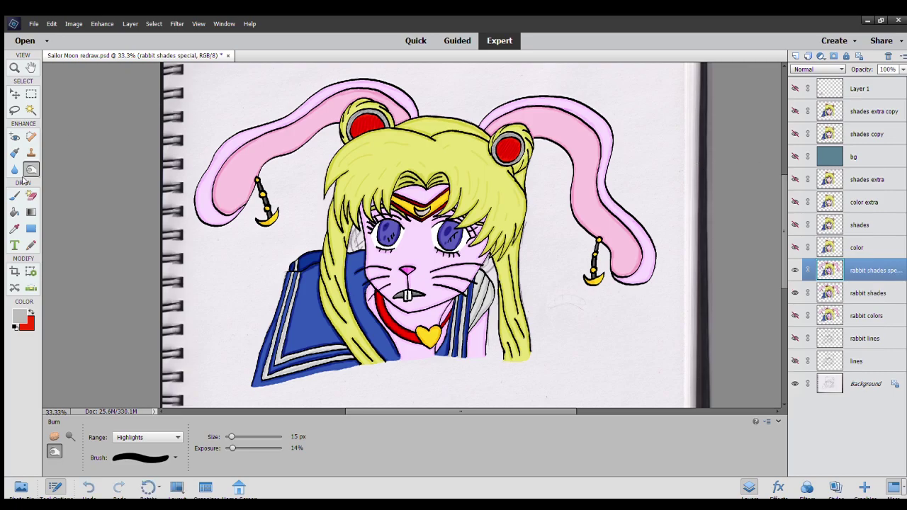
{"action": "left_click", "coordinate": [14, 195]}
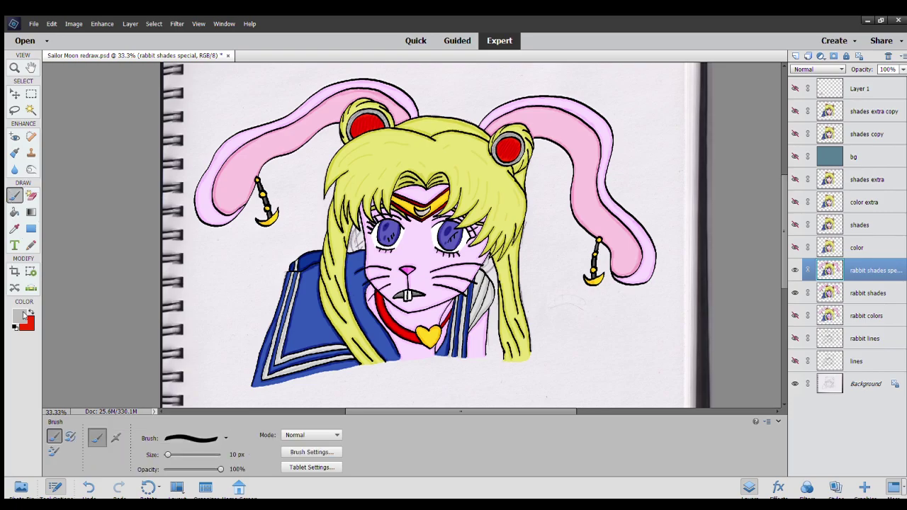
{"action": "key", "text": "i"}
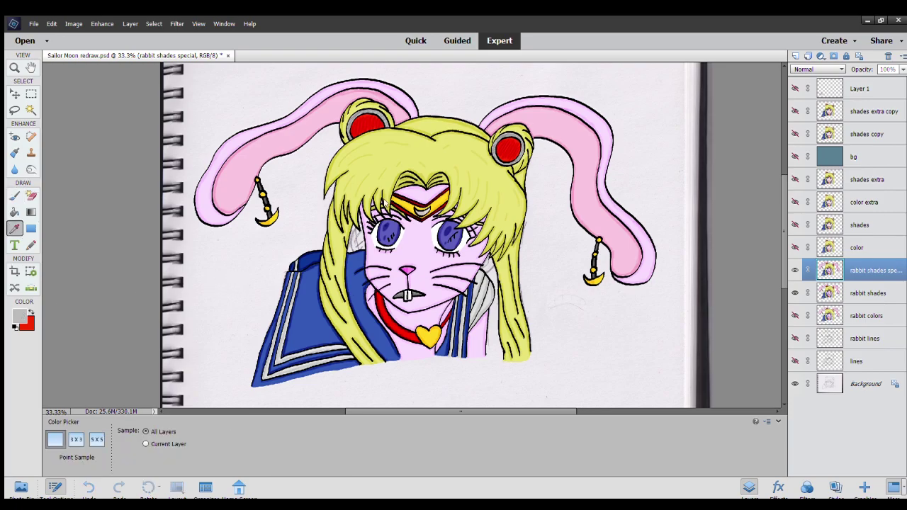
{"action": "key", "text": "b"}
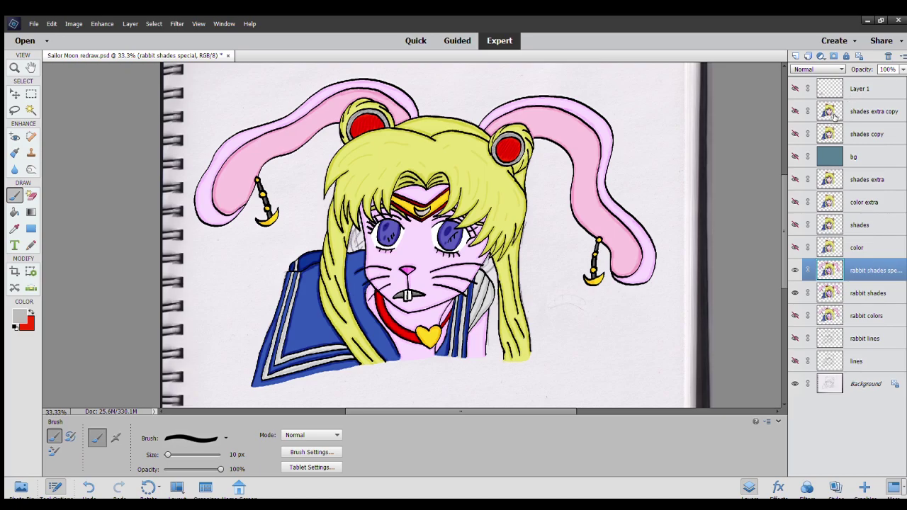
Sample the drool's light cyan from 'shades extra copy', hide it again, and zoom to 100%.
{"action": "left_click", "coordinate": [795, 112]}
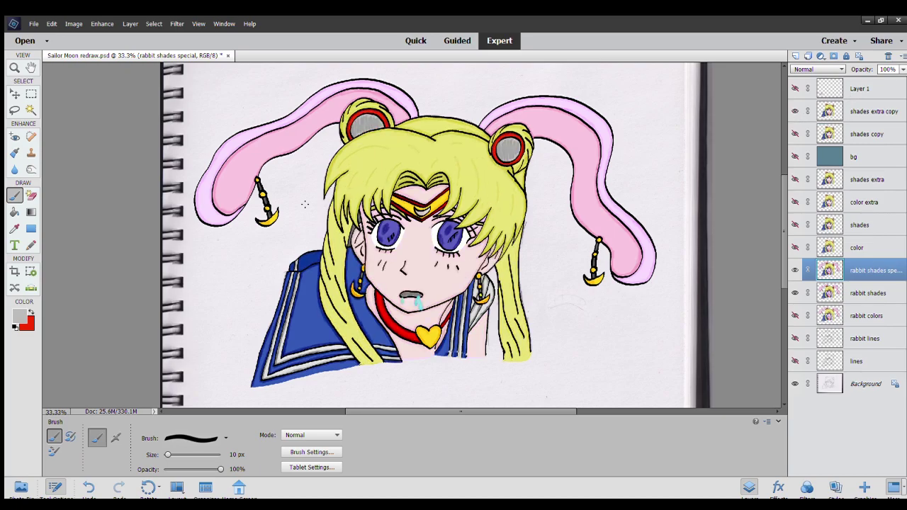
{"action": "left_click", "coordinate": [13, 228]}
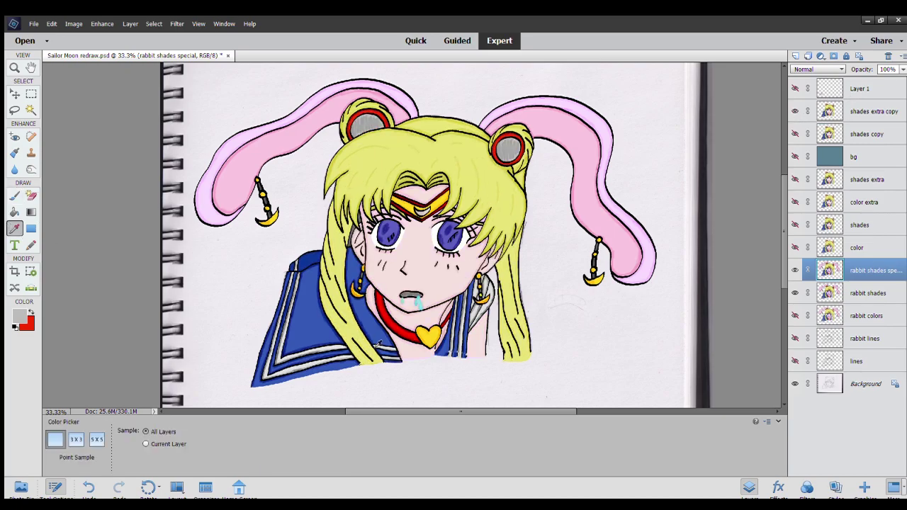
{"action": "left_click", "coordinate": [416, 304]}
{"action": "left_click", "coordinate": [795, 111]}
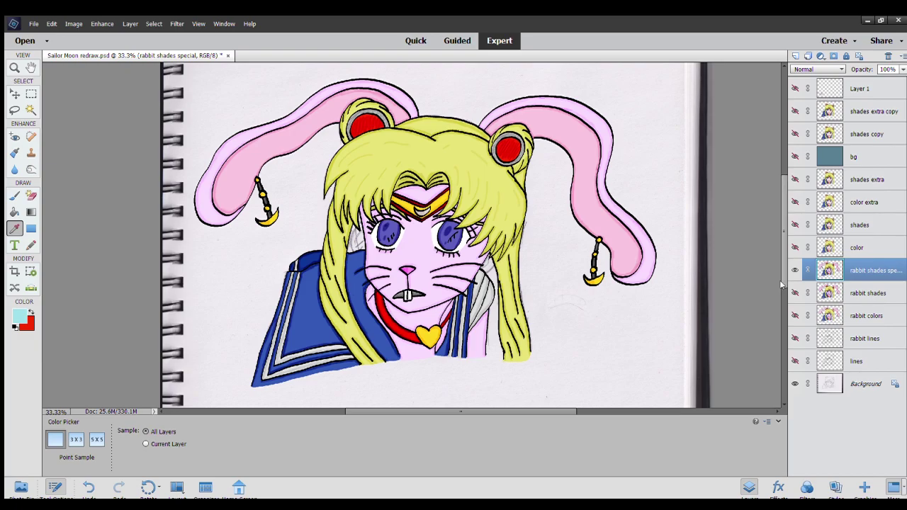
{"action": "key", "text": "ctrl+equal"}
{"action": "key", "text": "ctrl+equal"}
{"action": "key", "text": "ctrl+equal"}
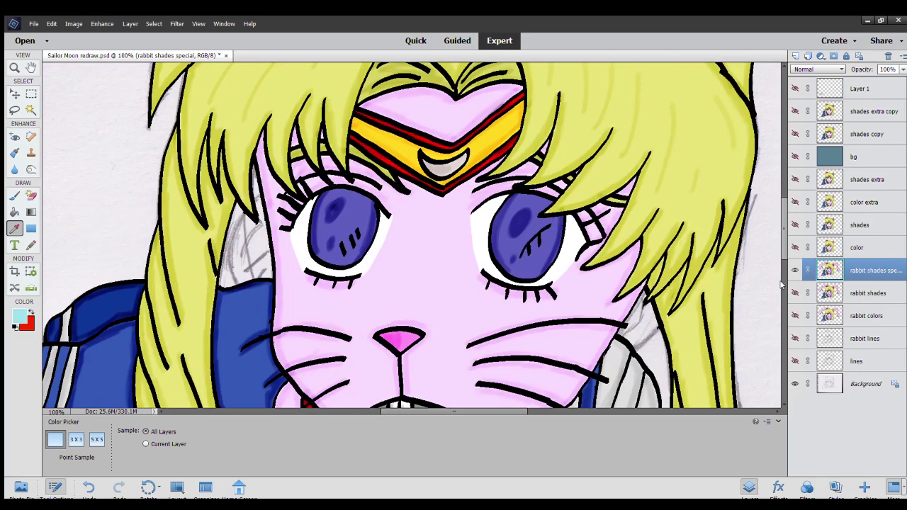
Brush wavy light-blue drool drips below the rabbit's right and left teeth.
{"action": "left_click_drag", "start_coordinate": [448, 370], "coordinate": [411, 226]}
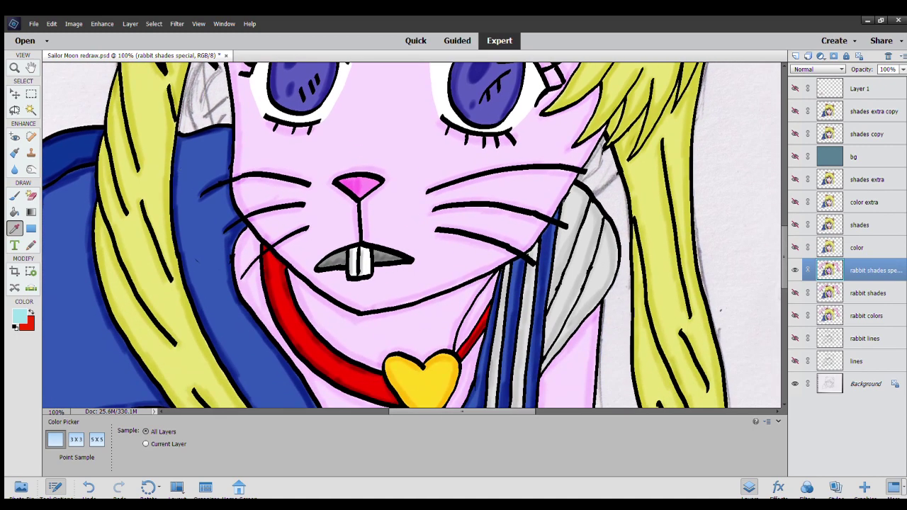
{"action": "left_click", "coordinate": [13, 194]}
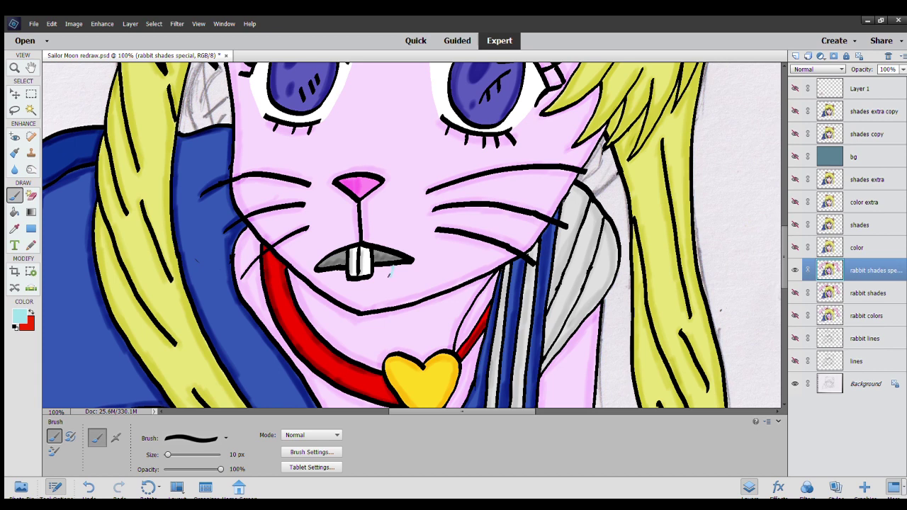
{"action": "left_click_drag", "start_coordinate": [390, 275], "coordinate": [399, 299]}
{"action": "mouse_move", "coordinate": [383, 263]}
{"action": "left_mouse_down"}
{"action": "mouse_move", "coordinate": [377, 293]}
{"action": "mouse_move", "coordinate": [388, 285]}
{"action": "mouse_move", "coordinate": [399, 308]}
{"action": "left_mouse_up"}
{"action": "mouse_move", "coordinate": [333, 275]}
{"action": "left_mouse_down"}
{"action": "mouse_move", "coordinate": [333, 293]}
{"action": "mouse_move", "coordinate": [338, 272]}
{"action": "left_mouse_up"}
{"action": "left_click", "coordinate": [15, 213]}
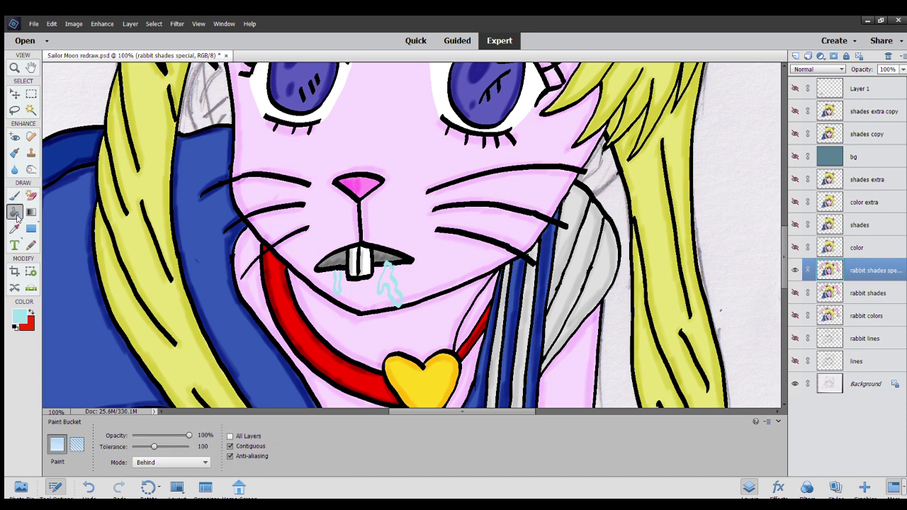
{"action": "left_click", "coordinate": [14, 196]}
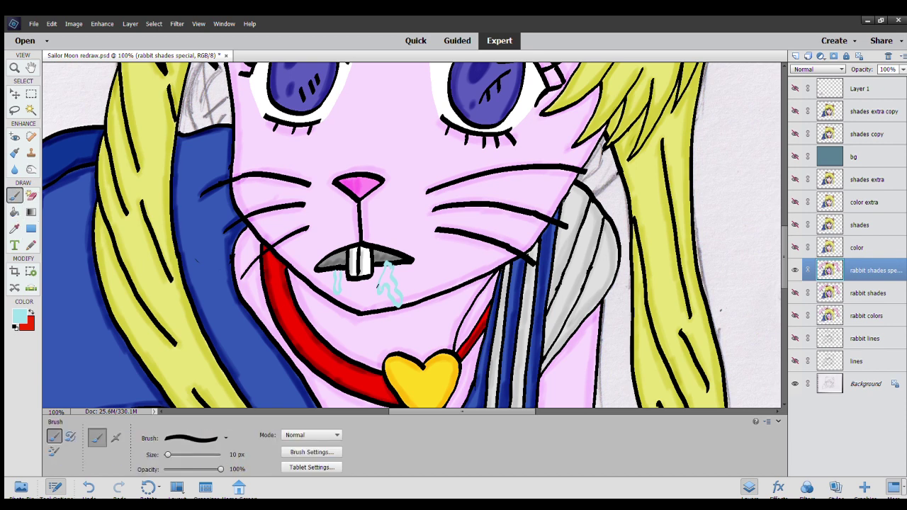
{"action": "left_click_drag", "start_coordinate": [378, 287], "coordinate": [382, 276]}
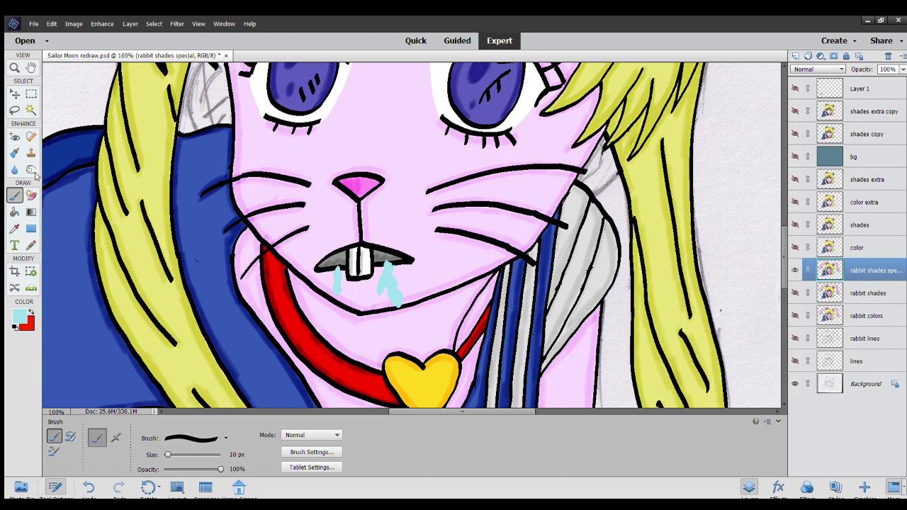
Try the Burn, Magic Eraser and Paint Bucket tools without applying any of them.
{"action": "left_click", "coordinate": [29, 171]}
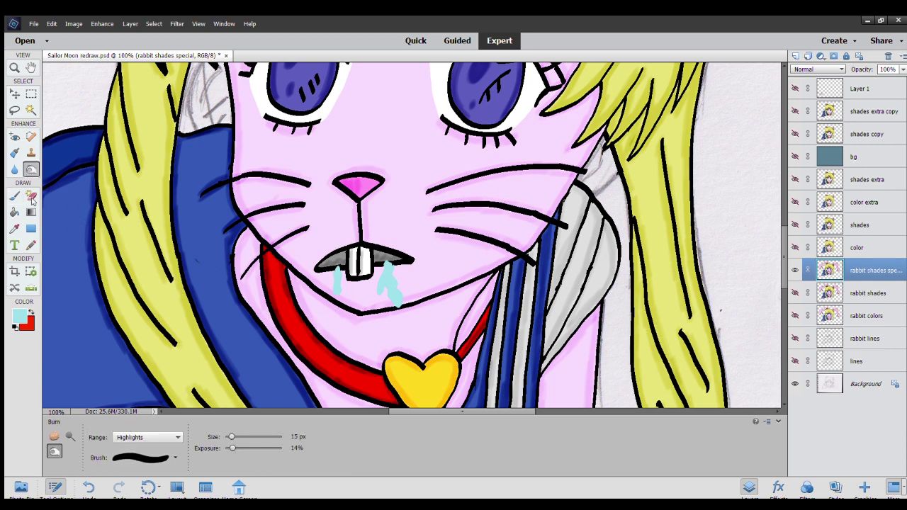
{"action": "left_click", "coordinate": [31, 196]}
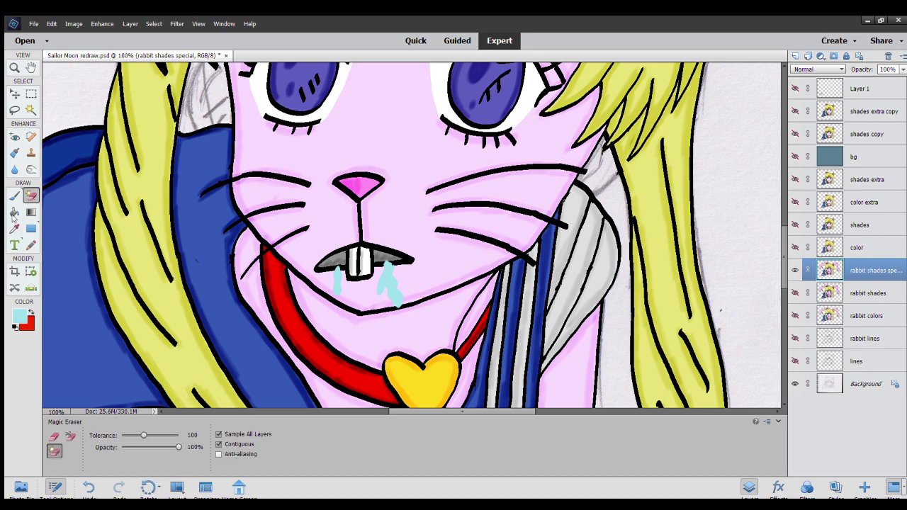
{"action": "left_click", "coordinate": [14, 195]}
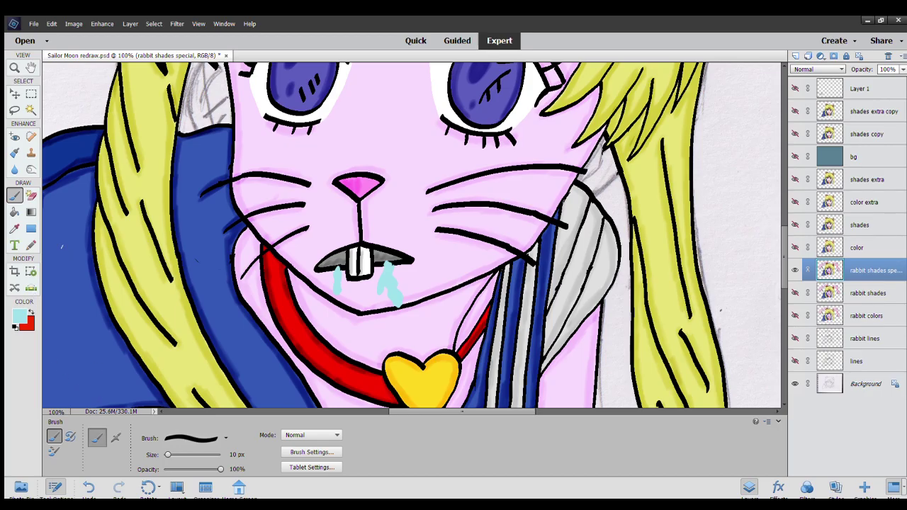
{"action": "left_click", "coordinate": [15, 210]}
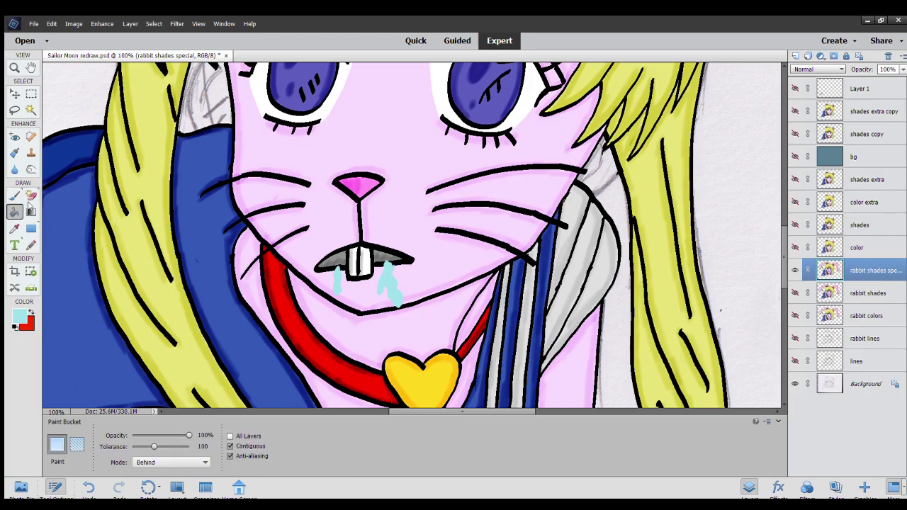
Undo both blue drool strokes under the rabbit's teeth, then return to the Brush.
{"action": "key", "text": "ctrl+z"}
{"action": "key", "text": "ctrl+z"}
{"action": "key", "text": "ctrl+z"}
{"action": "key", "text": "ctrl+z"}
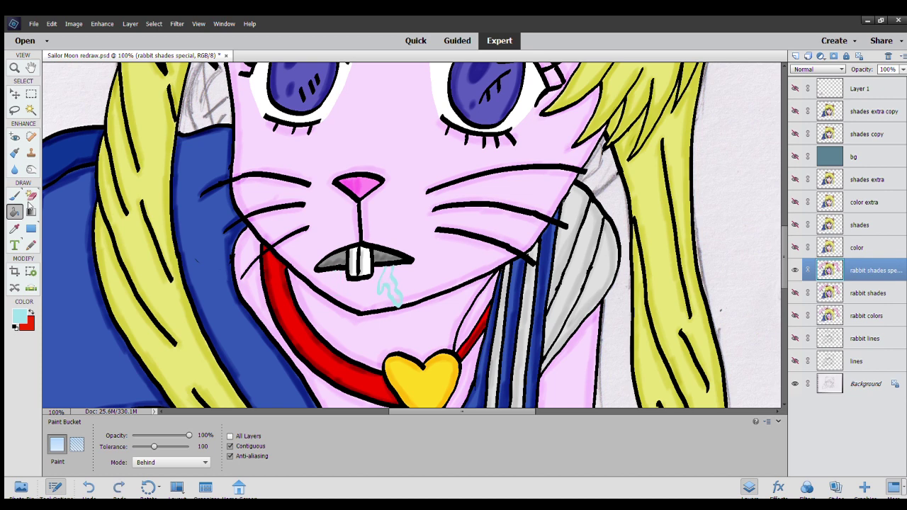
{"action": "key", "text": "ctrl+z"}
{"action": "key", "text": "ctrl+z"}
{"action": "left_click", "coordinate": [12, 194]}
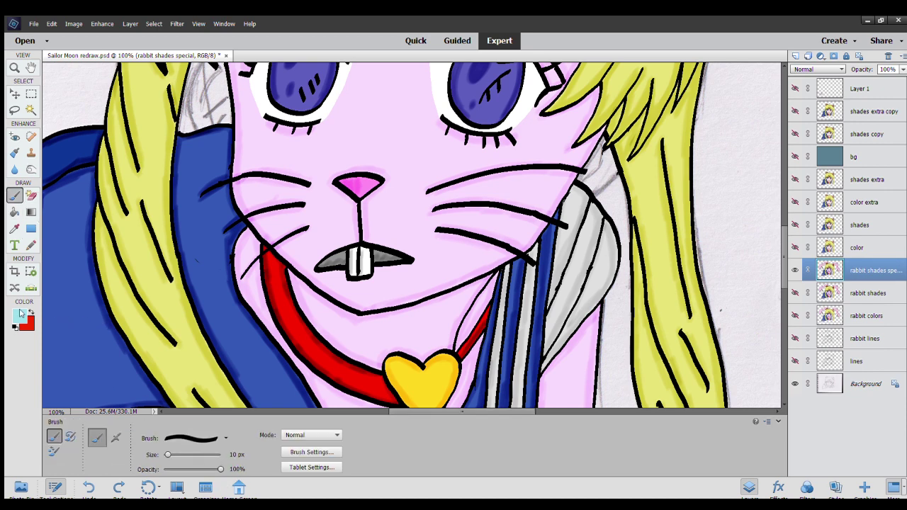
{"action": "key", "text": "i"}
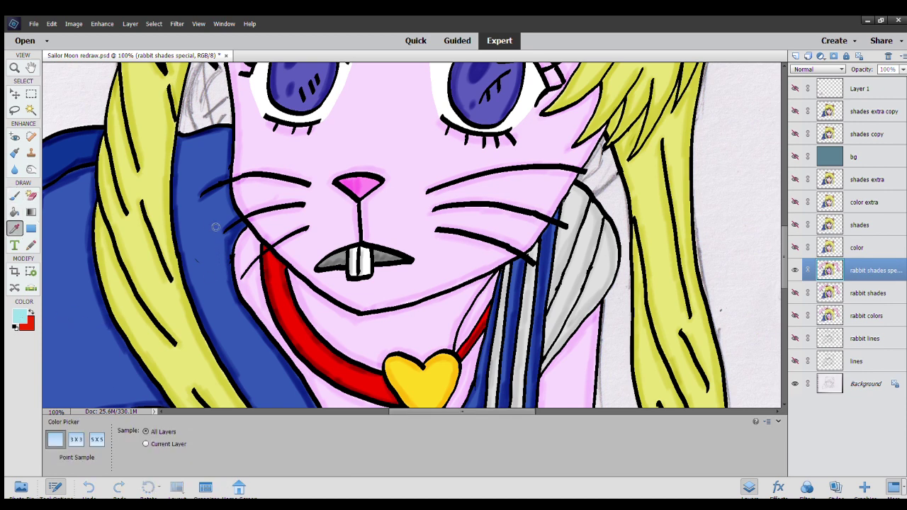
Lower Brush opacity to 76% and test a light-blue drip under the teeth, undoing it.
{"action": "key", "text": "b"}
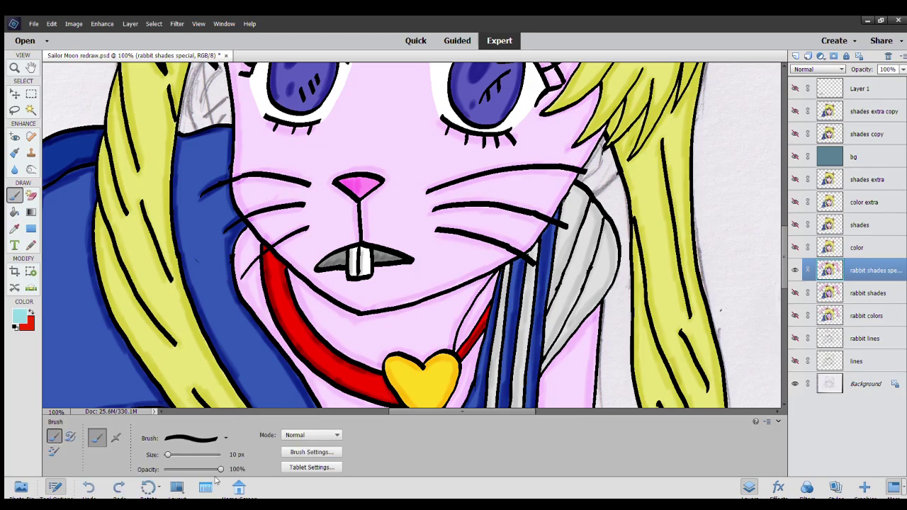
{"action": "left_click_drag", "start_coordinate": [220, 470], "coordinate": [206, 469]}
{"action": "mouse_move", "coordinate": [390, 261]}
{"action": "left_mouse_down"}
{"action": "mouse_move", "coordinate": [398, 291]}
{"action": "mouse_move", "coordinate": [392, 287]}
{"action": "left_mouse_up"}
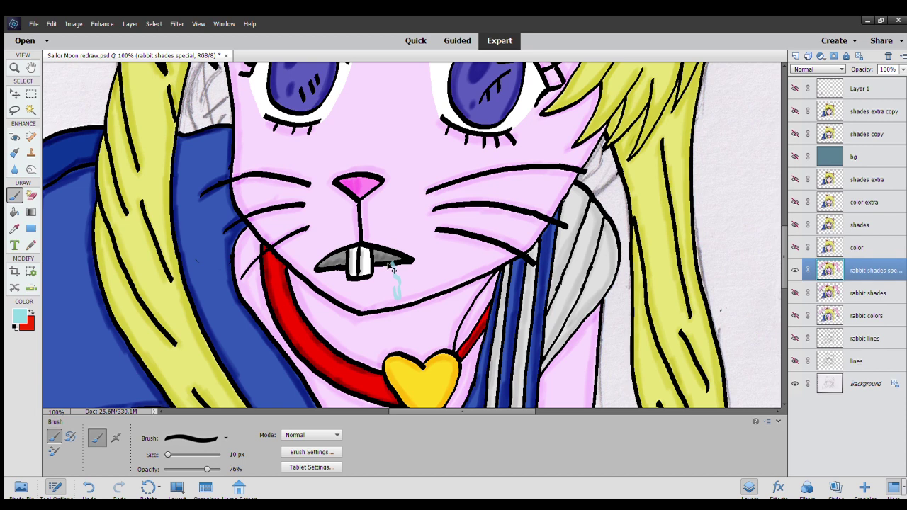
{"action": "key", "text": "ctrl+z"}
{"action": "mouse_move", "coordinate": [393, 259]}
{"action": "left_mouse_down"}
{"action": "mouse_move", "coordinate": [401, 298]}
{"action": "mouse_move", "coordinate": [383, 287]}
{"action": "mouse_move", "coordinate": [380, 296]}
{"action": "mouse_move", "coordinate": [389, 269]}
{"action": "mouse_move", "coordinate": [397, 307]}
{"action": "left_mouse_up"}
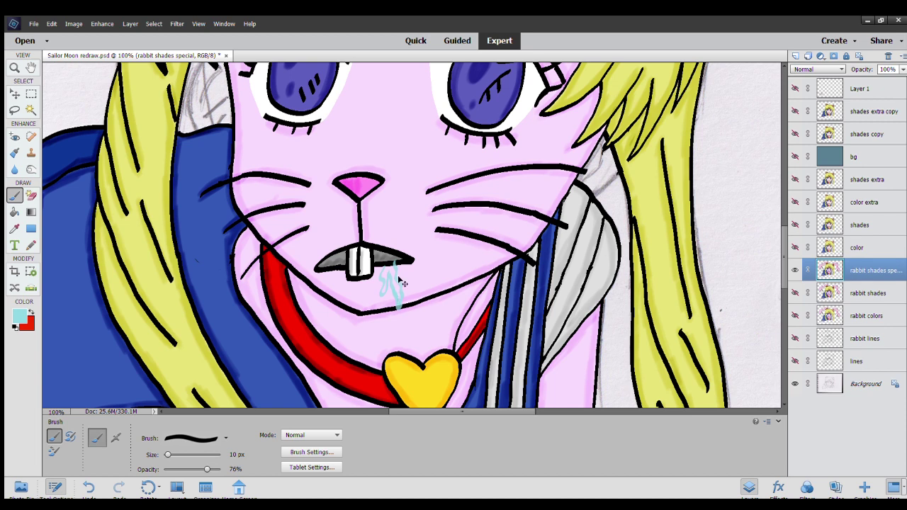
{"action": "key", "text": "ctrl+z"}
{"action": "key", "text": "ctrl+z"}
{"action": "key", "text": "ctrl+z"}
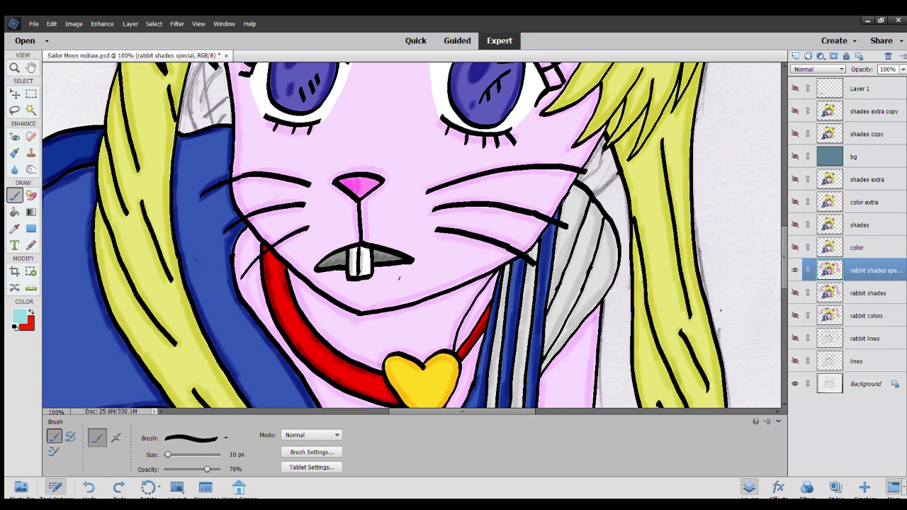
Paint light-blue drips under the right and left teeth, then raise Brush opacity to 84%.
{"action": "mouse_move", "coordinate": [393, 260]}
{"action": "left_mouse_down"}
{"action": "mouse_move", "coordinate": [398, 304]}
{"action": "mouse_move", "coordinate": [392, 281]}
{"action": "mouse_move", "coordinate": [377, 278]}
{"action": "mouse_move", "coordinate": [393, 261]}
{"action": "left_mouse_up"}
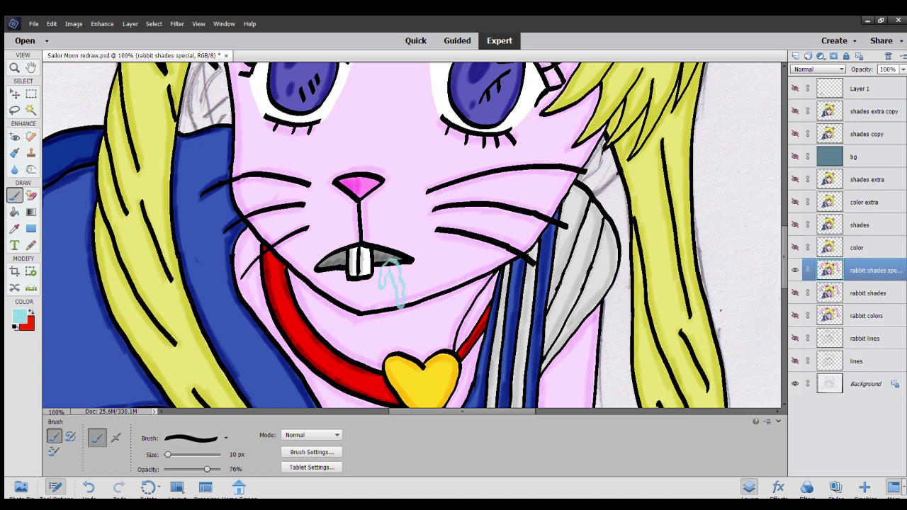
{"action": "mouse_move", "coordinate": [331, 267]}
{"action": "left_mouse_down"}
{"action": "mouse_move", "coordinate": [335, 289]}
{"action": "mouse_move", "coordinate": [336, 278]}
{"action": "left_mouse_up"}
{"action": "left_click_drag", "start_coordinate": [387, 262], "coordinate": [400, 305]}
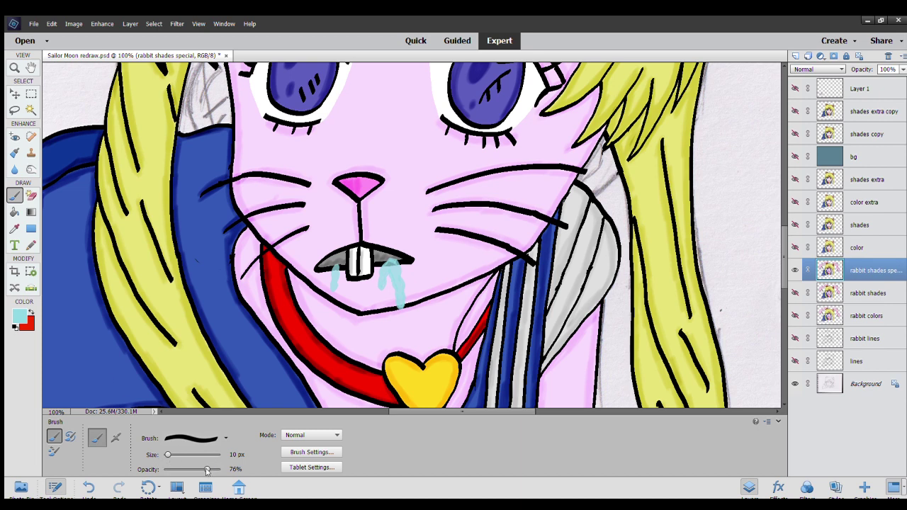
{"action": "left_click_drag", "start_coordinate": [207, 469], "coordinate": [211, 465]}
Burn both light-blue drips under the teeth with the Burn range set to Midtones.
{"action": "left_click", "coordinate": [31, 169]}
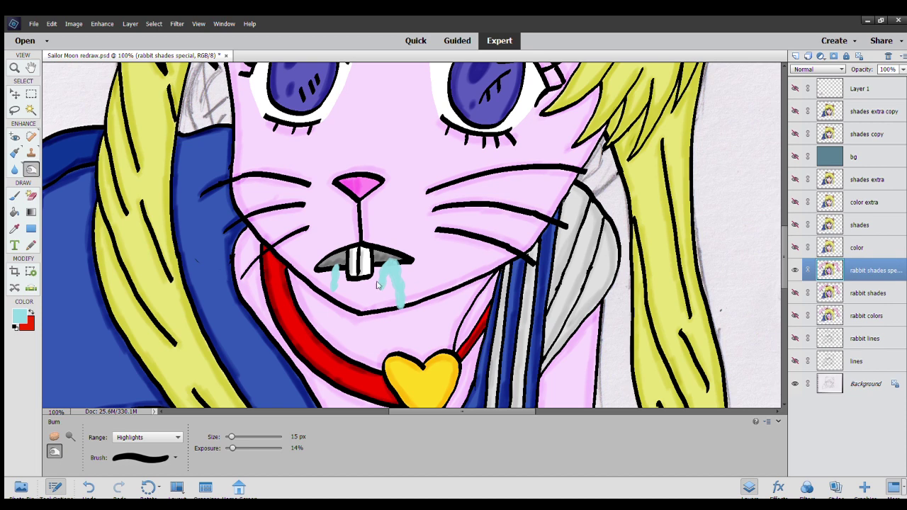
{"action": "left_click_drag", "start_coordinate": [380, 285], "coordinate": [386, 272]}
{"action": "key", "text": "ctrl+z"}
{"action": "left_click", "coordinate": [147, 437]}
{"action": "left_click", "coordinate": [142, 459]}
{"action": "mouse_move", "coordinate": [382, 287]}
{"action": "left_mouse_down"}
{"action": "mouse_move", "coordinate": [389, 265]}
{"action": "mouse_move", "coordinate": [398, 299]}
{"action": "mouse_move", "coordinate": [393, 267]}
{"action": "mouse_move", "coordinate": [400, 299]}
{"action": "mouse_move", "coordinate": [386, 265]}
{"action": "mouse_move", "coordinate": [382, 286]}
{"action": "mouse_move", "coordinate": [392, 260]}
{"action": "mouse_move", "coordinate": [401, 303]}
{"action": "left_mouse_up"}
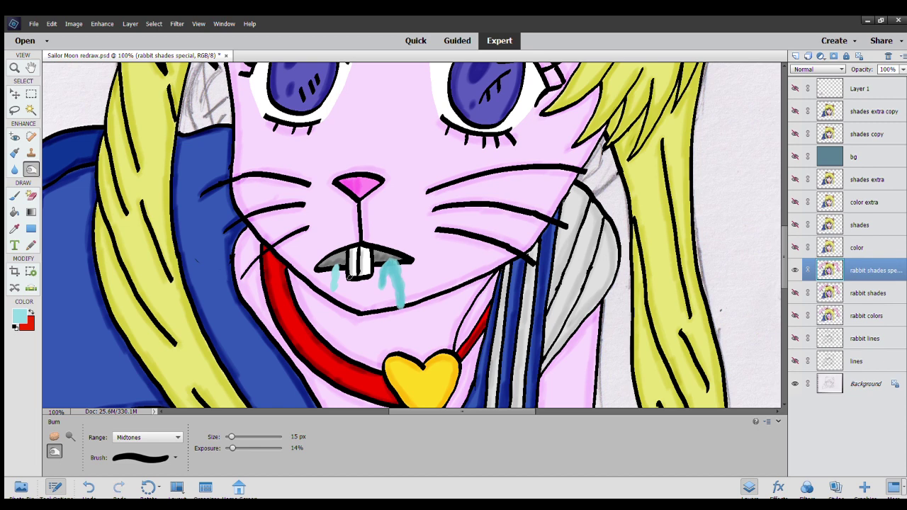
{"action": "mouse_move", "coordinate": [333, 266]}
{"action": "left_mouse_down"}
{"action": "mouse_move", "coordinate": [333, 288]}
{"action": "mouse_move", "coordinate": [336, 264]}
{"action": "left_mouse_up"}
{"action": "left_click", "coordinate": [10, 196]}
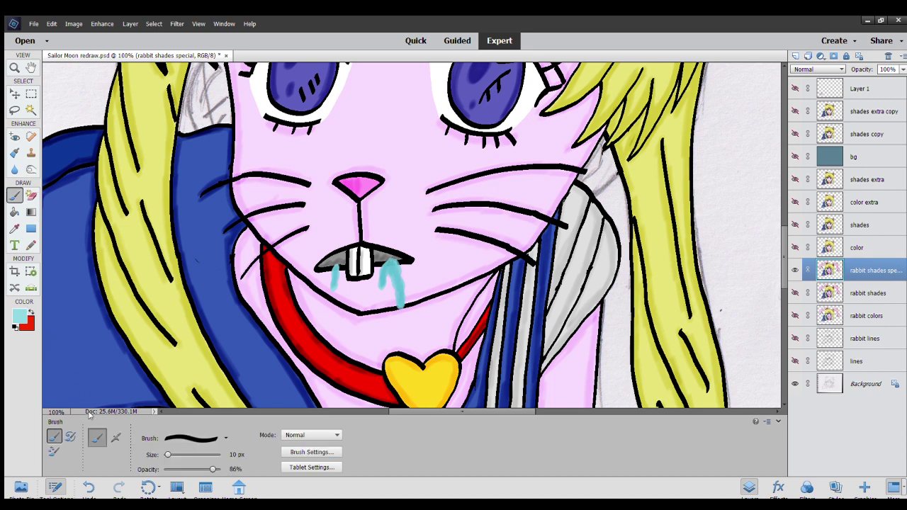
Restore Brush opacity to 100% and undo a small stray cyan stroke beside the drip.
{"action": "left_click_drag", "start_coordinate": [214, 469], "coordinate": [239, 469]}
{"action": "key", "text": "i"}
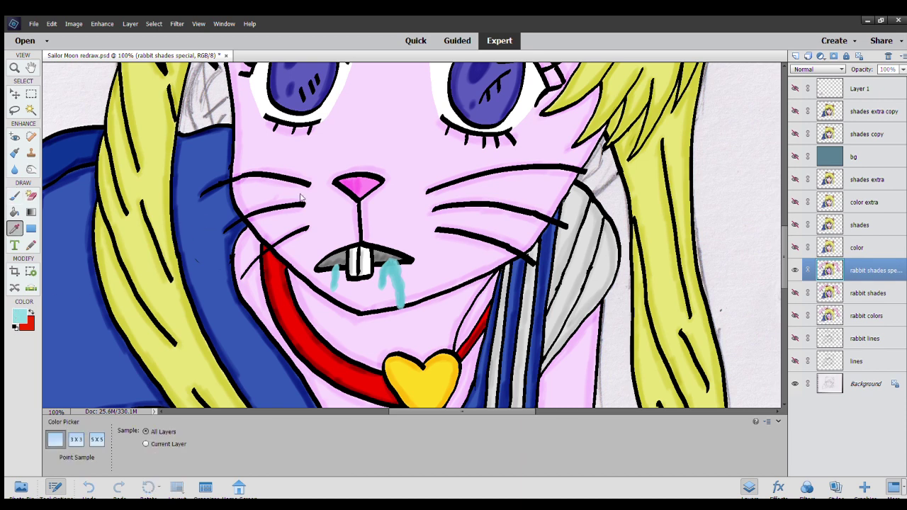
{"action": "key", "text": "b"}
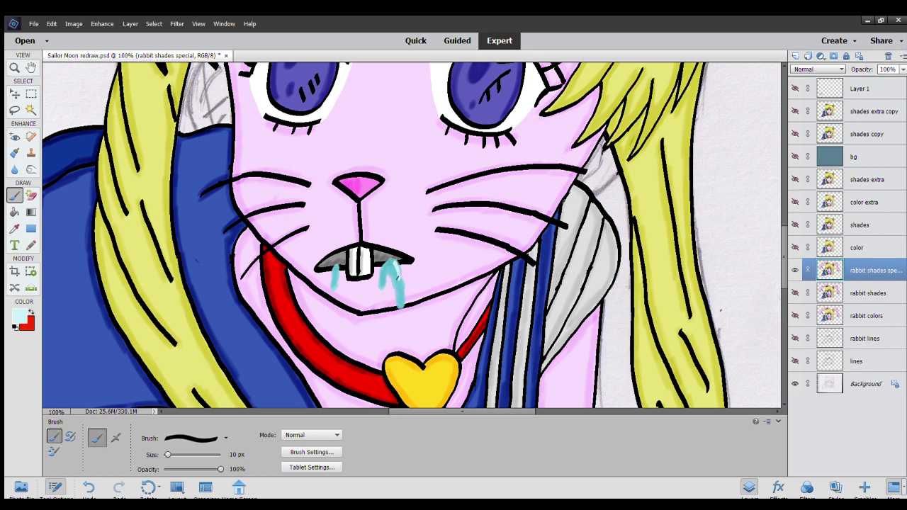
{"action": "key", "text": "ctrl+z"}
Toggle the shades extra layer to compare human and rabbit drool, then zoom out.
{"action": "left_click", "coordinate": [795, 111]}
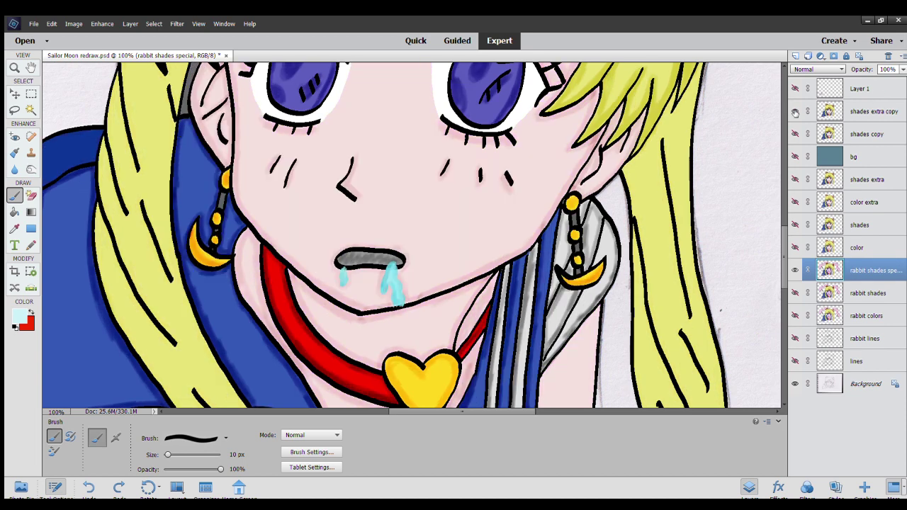
{"action": "left_click", "coordinate": [795, 111]}
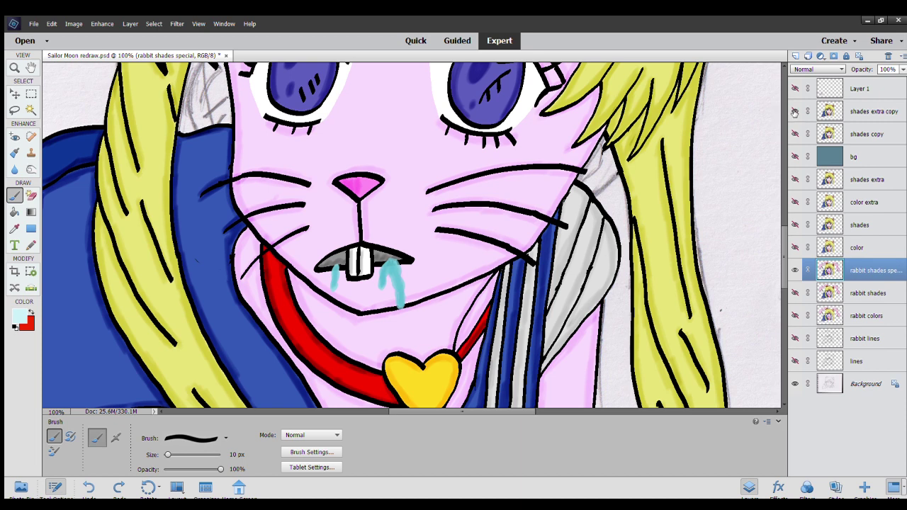
{"action": "left_click", "coordinate": [795, 112]}
{"action": "left_click", "coordinate": [795, 111]}
{"action": "key", "text": "ctrl+minus"}
Turn on the rabbit shades special and rabbit shades layers, comparing the teeth shading.
{"action": "key", "text": "ctrl+minus"}
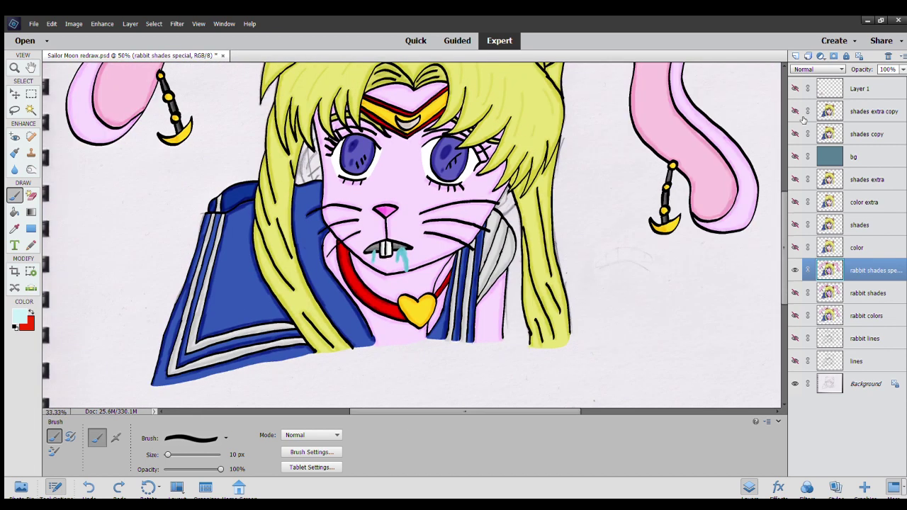
{"action": "key", "text": "ctrl+minus"}
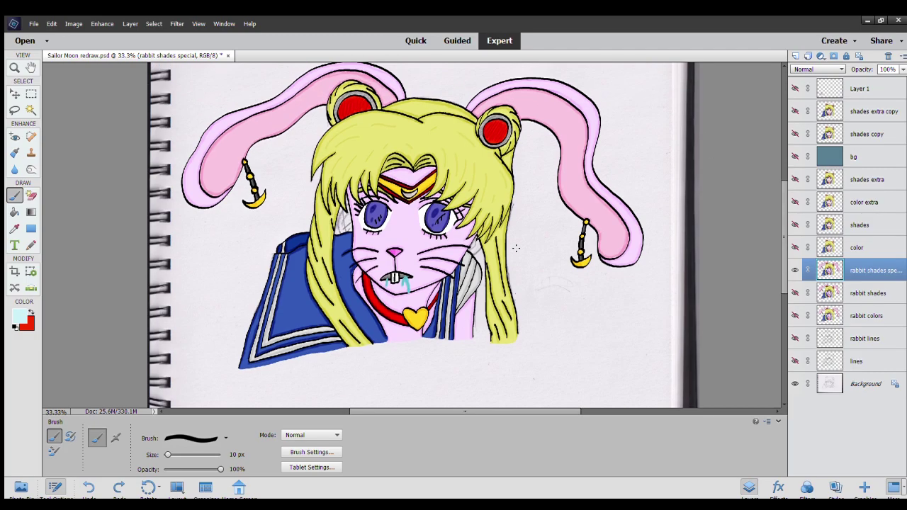
{"action": "scroll", "coordinate": [516, 248], "scroll_direction": "up", "scroll_amount": 2}
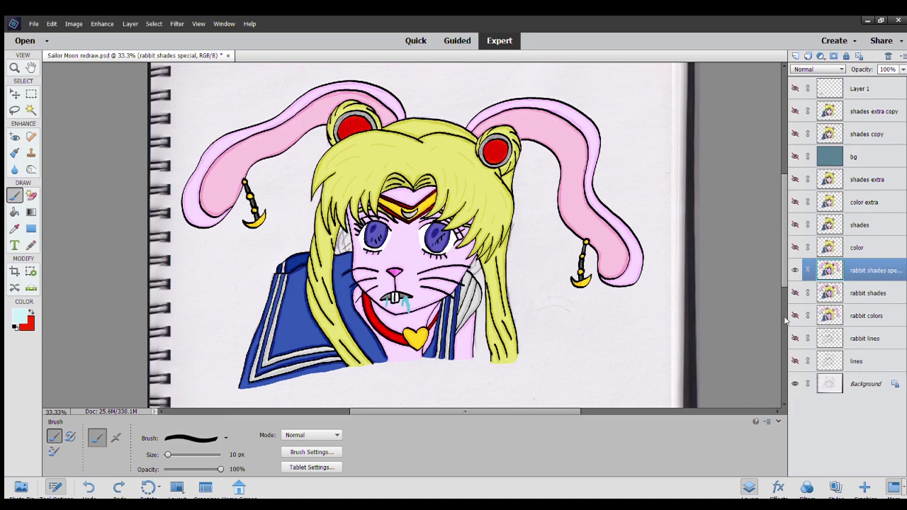
{"action": "left_click", "coordinate": [795, 270]}
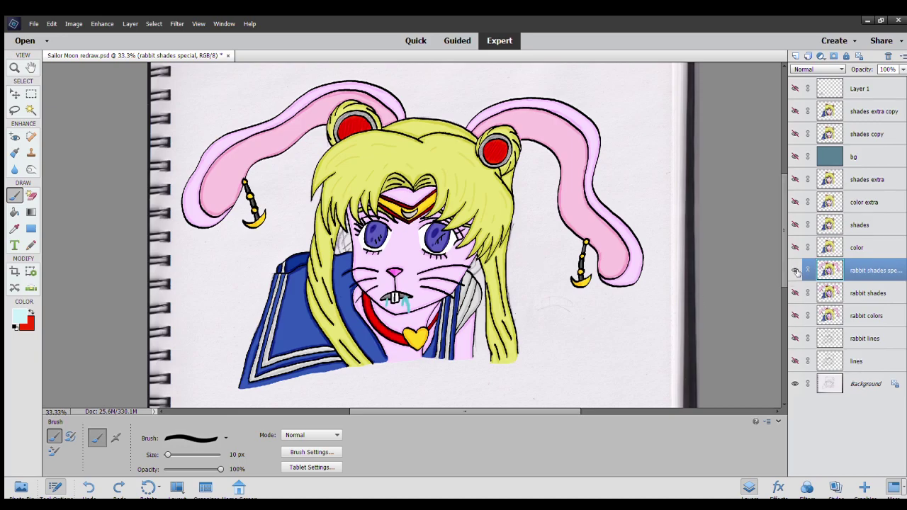
{"action": "left_click", "coordinate": [795, 293]}
{"action": "left_click", "coordinate": [796, 270]}
{"action": "left_click", "coordinate": [796, 270]}
Toggle shades extra repeatedly to flip human and rabbit faces, ending with it hidden.
{"action": "left_click", "coordinate": [795, 179]}
{"action": "left_click", "coordinate": [795, 179]}
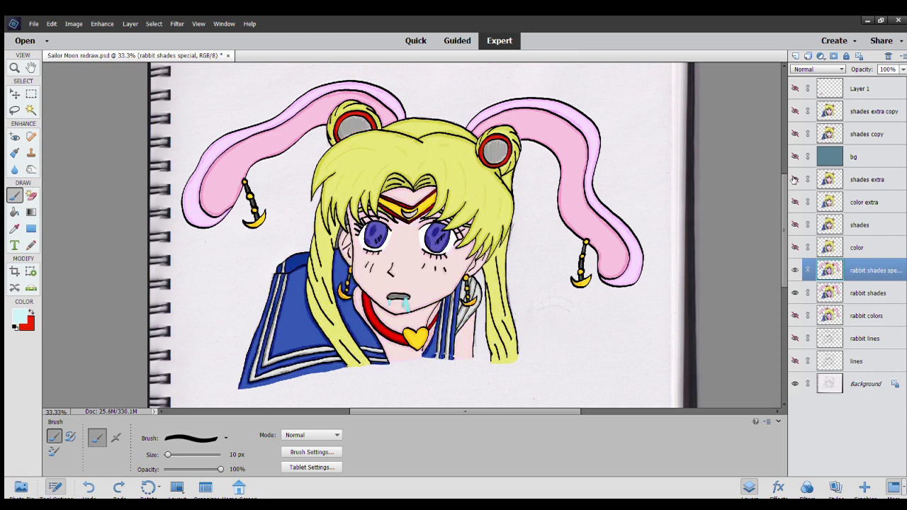
{"action": "left_click", "coordinate": [795, 179]}
{"action": "left_click", "coordinate": [795, 179]}
{"action": "left_click", "coordinate": [795, 180]}
{"action": "left_click", "coordinate": [795, 180]}
{"action": "left_click", "coordinate": [795, 180]}
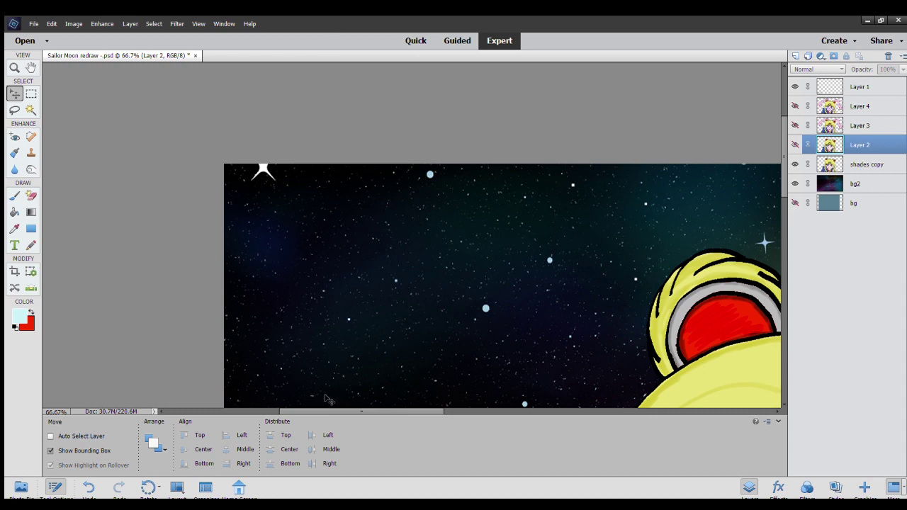
Scroll around the starry galaxy-background Sailor Moon drawing, then fit it on screen with Ctrl+0.
{"action": "left_click_drag", "start_coordinate": [309, 409], "coordinate": [507, 412]}
{"action": "left_click_drag", "start_coordinate": [783, 153], "coordinate": [778, 242]}
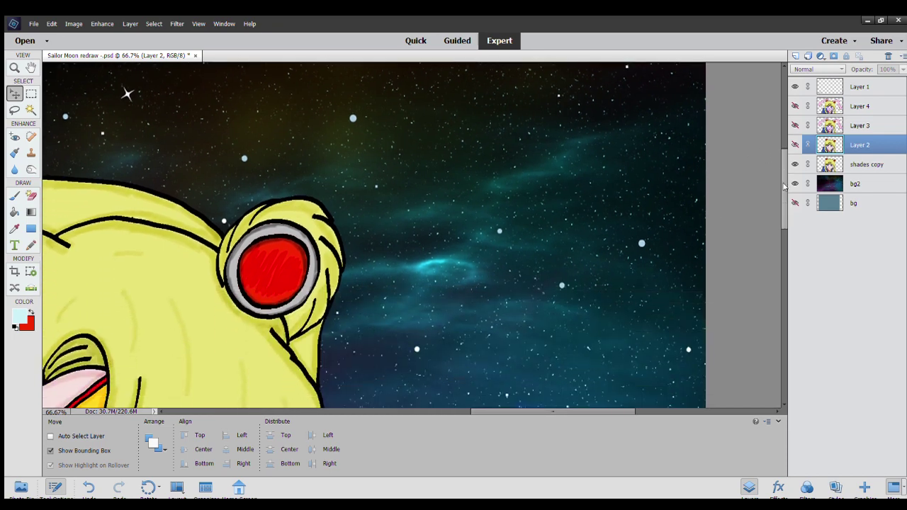
{"action": "left_click_drag", "start_coordinate": [618, 411], "coordinate": [456, 425]}
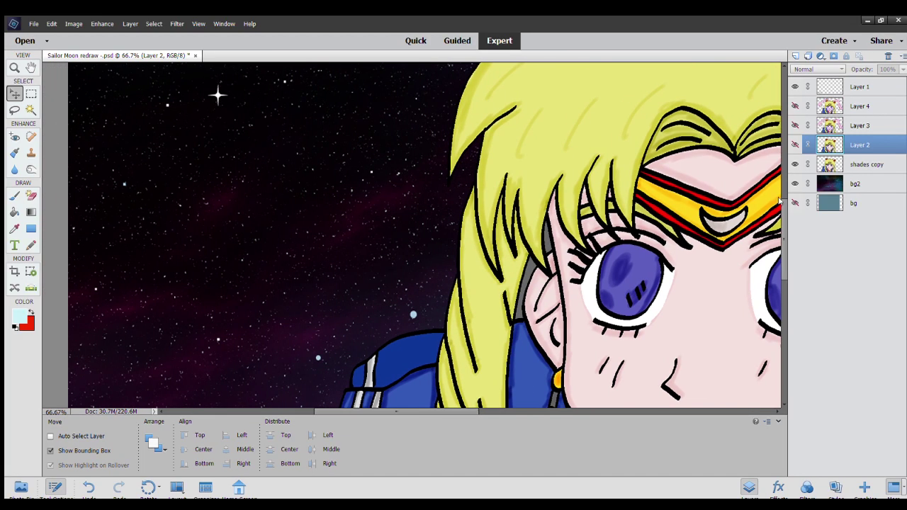
{"action": "left_click_drag", "start_coordinate": [779, 202], "coordinate": [781, 264]}
{"action": "mouse_move", "coordinate": [406, 418]}
{"action": "left_mouse_down"}
{"action": "mouse_move", "coordinate": [573, 371]}
{"action": "mouse_move", "coordinate": [564, 370]}
{"action": "left_mouse_up"}
{"action": "key", "text": "ctrl+0"}
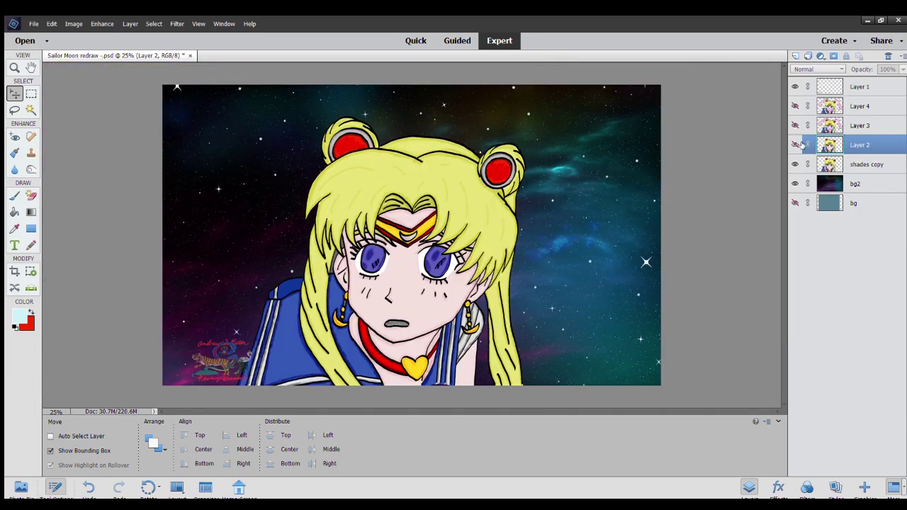
{"action": "left_click", "coordinate": [795, 145]}
{"action": "left_click", "coordinate": [795, 145]}
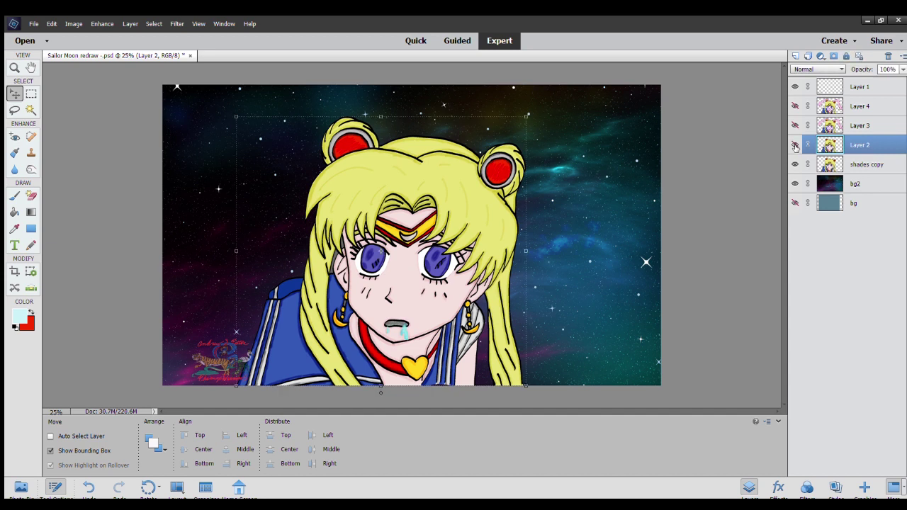
{"action": "left_click", "coordinate": [794, 145]}
{"action": "left_click", "coordinate": [795, 145]}
{"action": "left_click", "coordinate": [32, 91]}
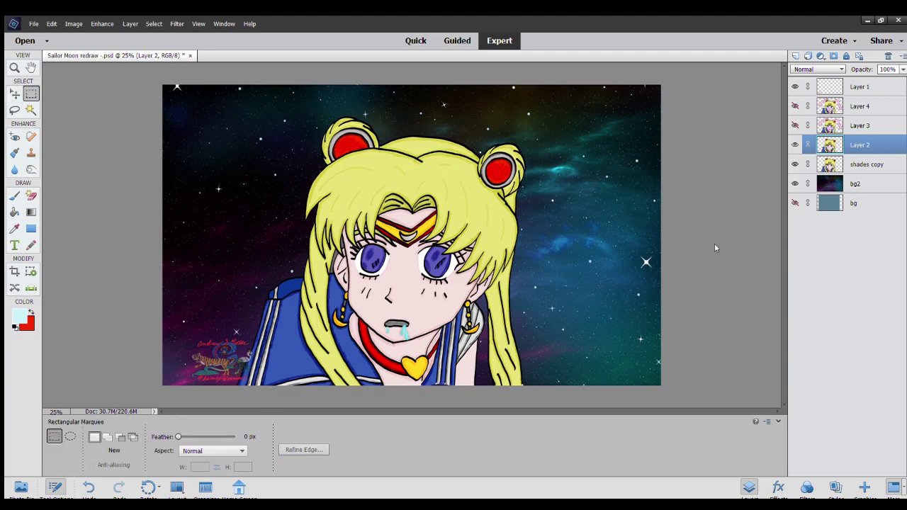
{"action": "left_click", "coordinate": [794, 145]}
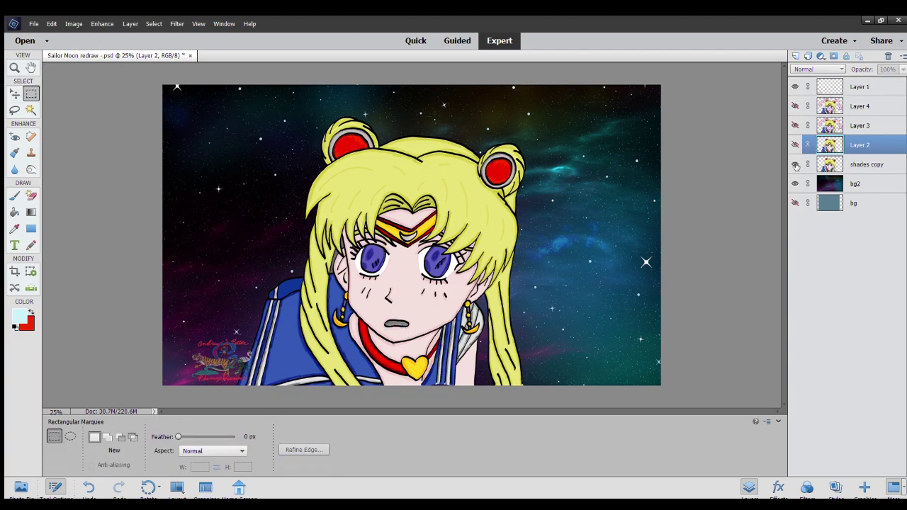
{"action": "left_click", "coordinate": [795, 164]}
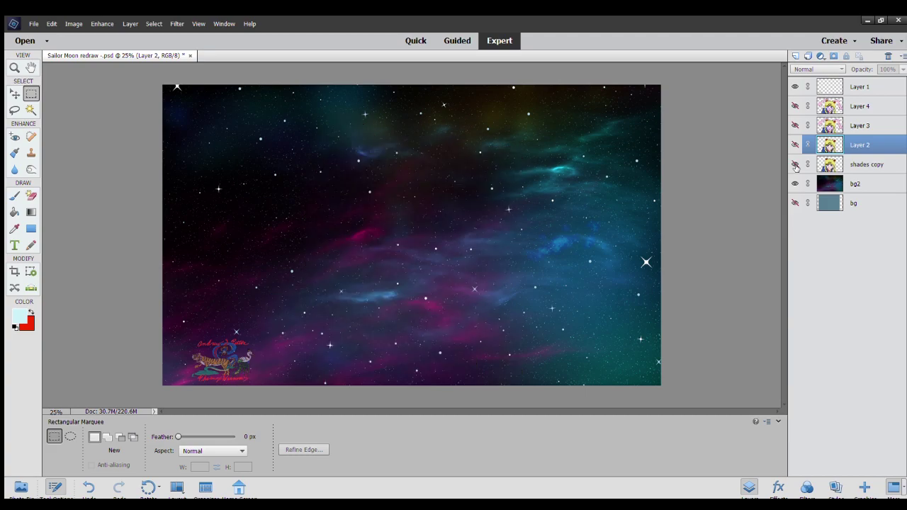
{"action": "left_click", "coordinate": [795, 124]}
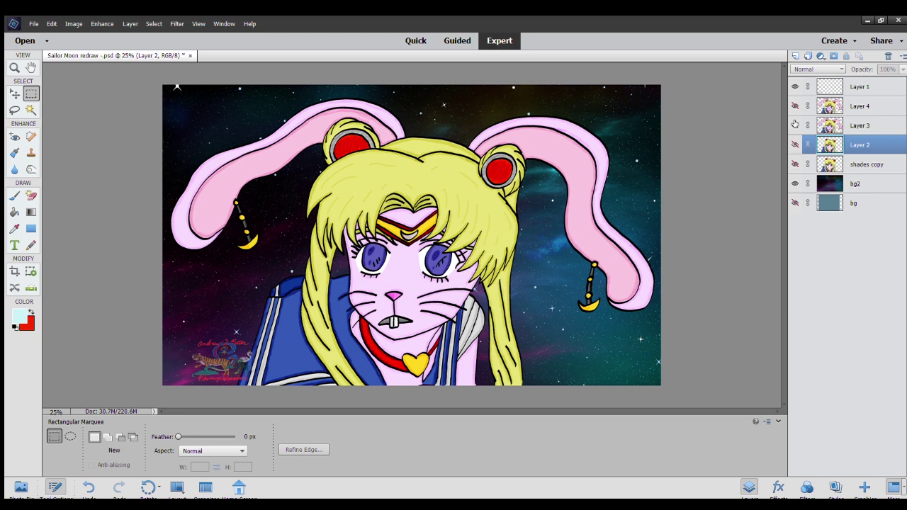
{"action": "left_click", "coordinate": [795, 106]}
{"action": "left_click", "coordinate": [795, 105]}
{"action": "left_click", "coordinate": [796, 105]}
{"action": "left_click", "coordinate": [796, 106]}
{"action": "left_click", "coordinate": [795, 106]}
{"action": "left_click", "coordinate": [795, 105]}
{"action": "left_click", "coordinate": [796, 125]}
{"action": "left_click", "coordinate": [796, 164]}
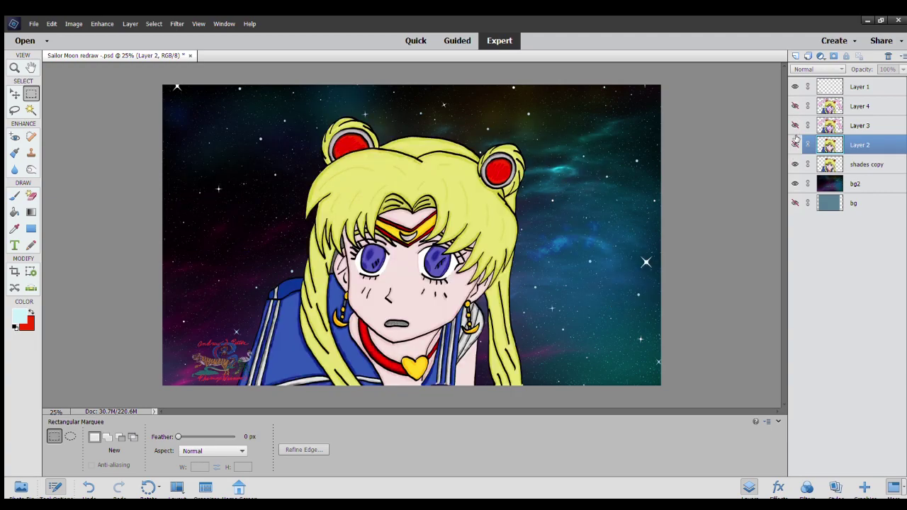
{"action": "left_click", "coordinate": [796, 125]}
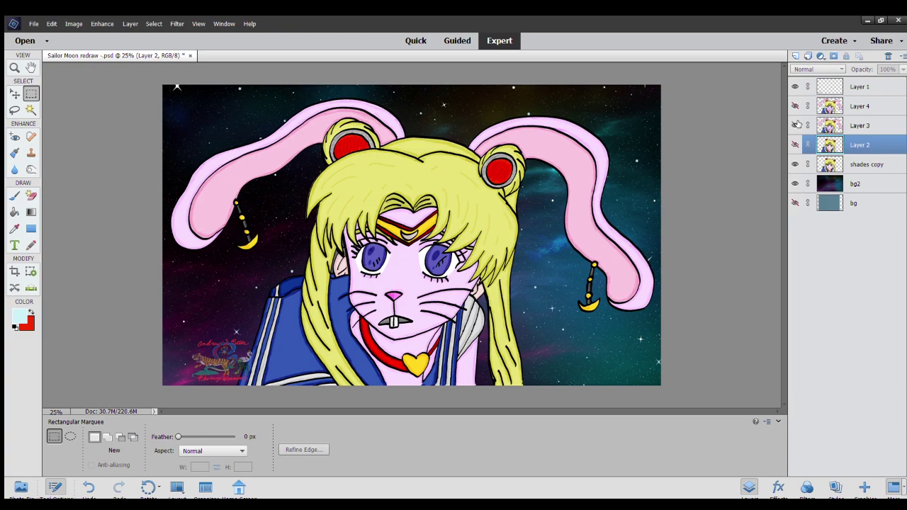
{"action": "left_click", "coordinate": [796, 126]}
{"action": "left_click", "coordinate": [796, 125]}
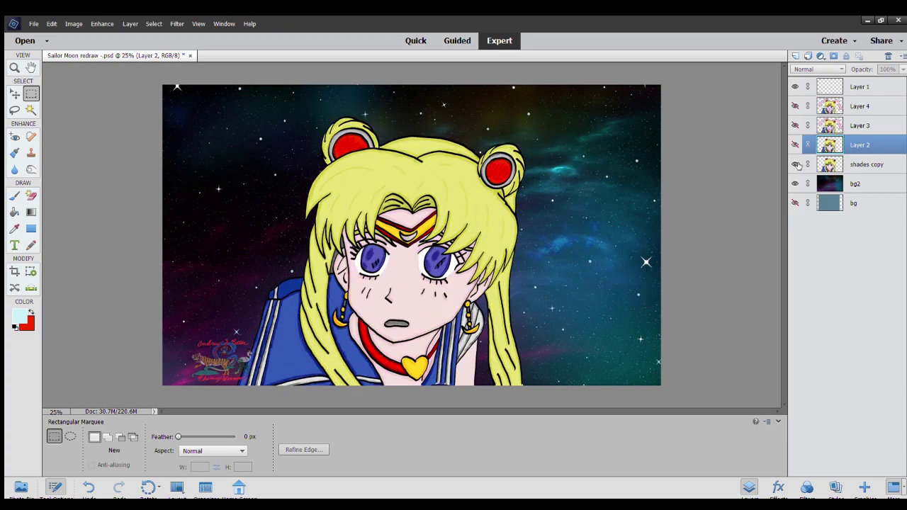
{"action": "left_click", "coordinate": [797, 164]}
{"action": "left_click", "coordinate": [796, 126]}
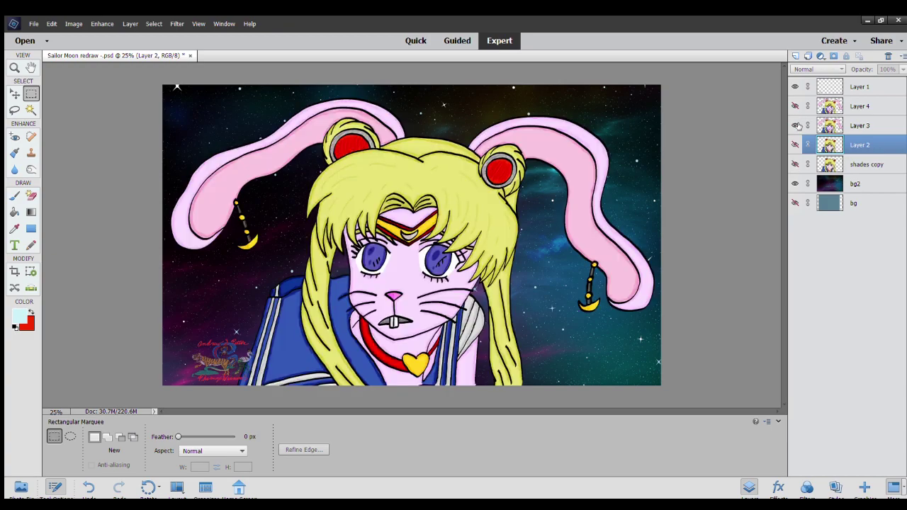
{"action": "left_click", "coordinate": [795, 126]}
{"action": "left_click", "coordinate": [795, 165]}
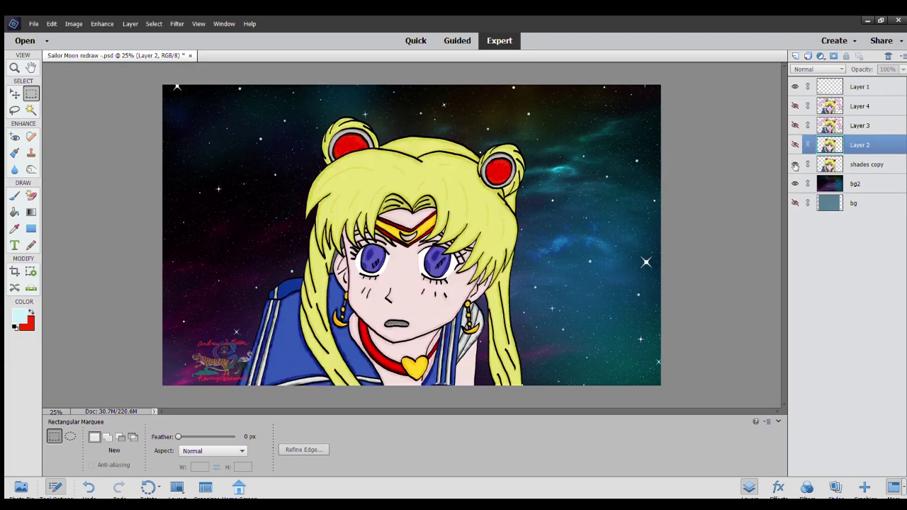
{"action": "left_click", "coordinate": [795, 125]}
{"action": "left_click", "coordinate": [795, 125]}
{"action": "left_click", "coordinate": [796, 125]}
{"action": "left_click", "coordinate": [796, 165]}
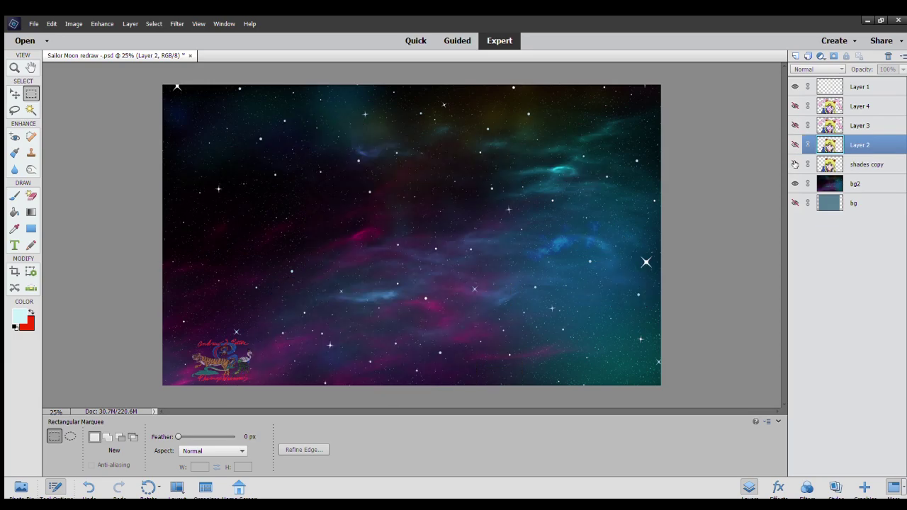
{"action": "left_click", "coordinate": [795, 145]}
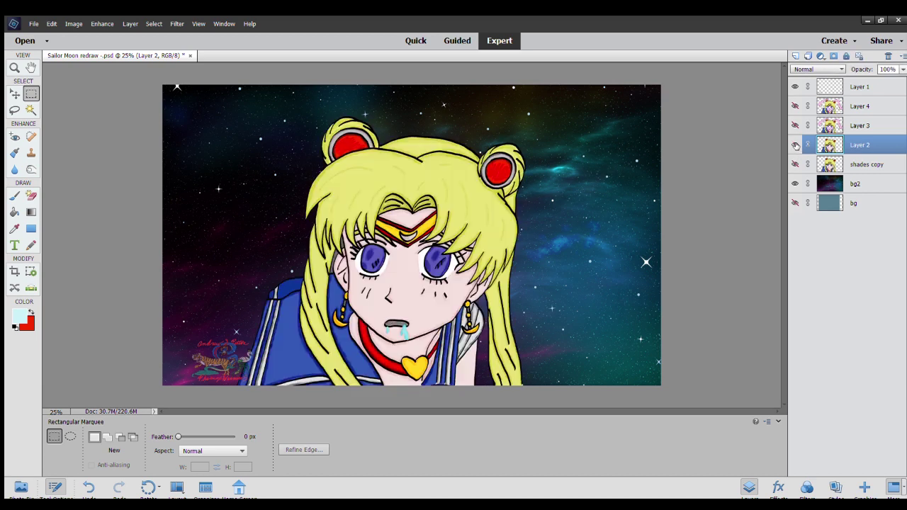
{"action": "left_click", "coordinate": [795, 106]}
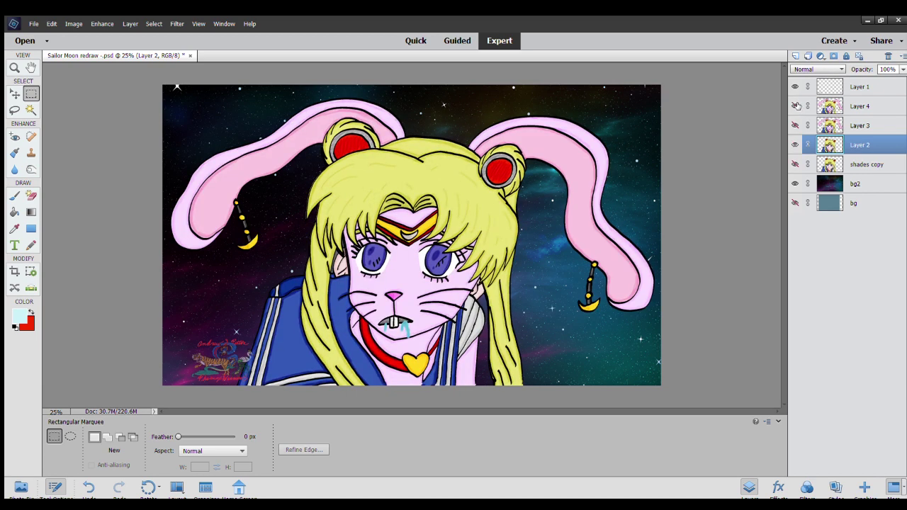
{"action": "left_click", "coordinate": [795, 106]}
{"action": "left_click", "coordinate": [796, 106]}
{"action": "left_click", "coordinate": [795, 106]}
{"action": "left_click", "coordinate": [795, 164]}
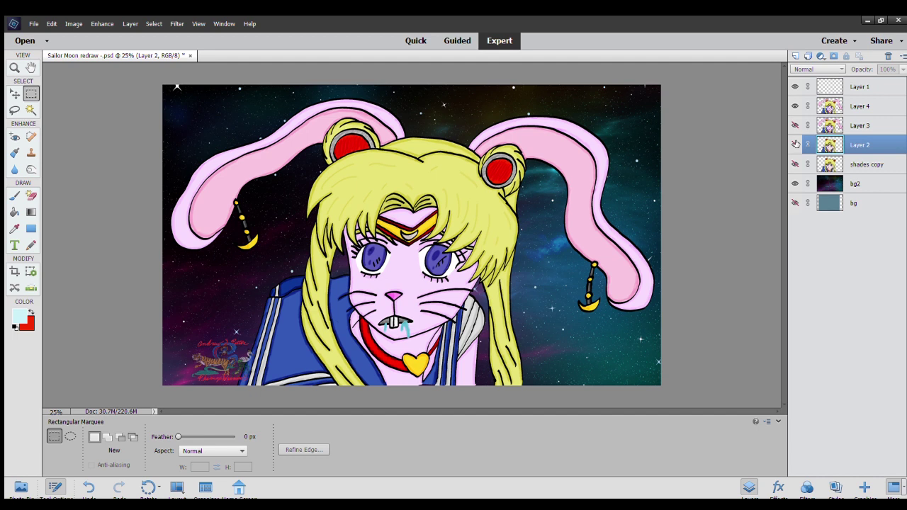
{"action": "left_click", "coordinate": [795, 144]}
{"action": "left_click", "coordinate": [796, 106]}
{"action": "left_click", "coordinate": [795, 145]}
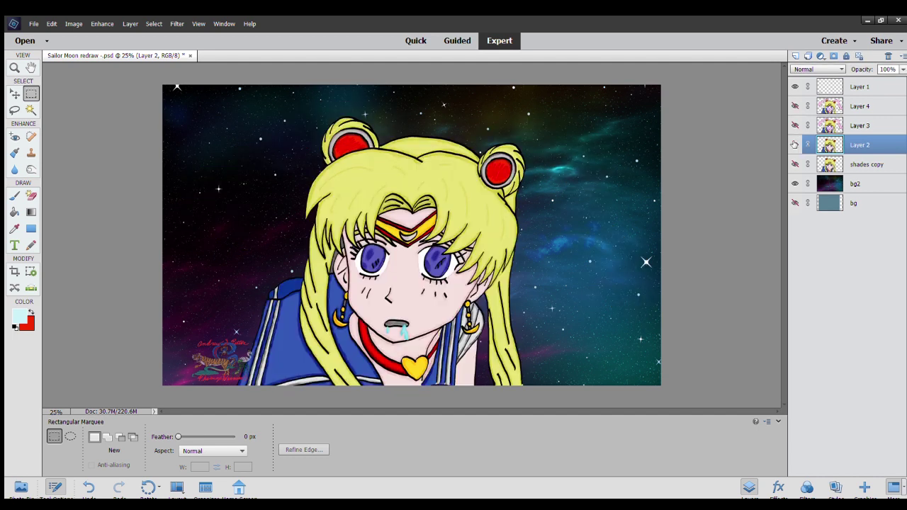
{"action": "left_click", "coordinate": [795, 145]}
{"action": "left_click", "coordinate": [795, 164]}
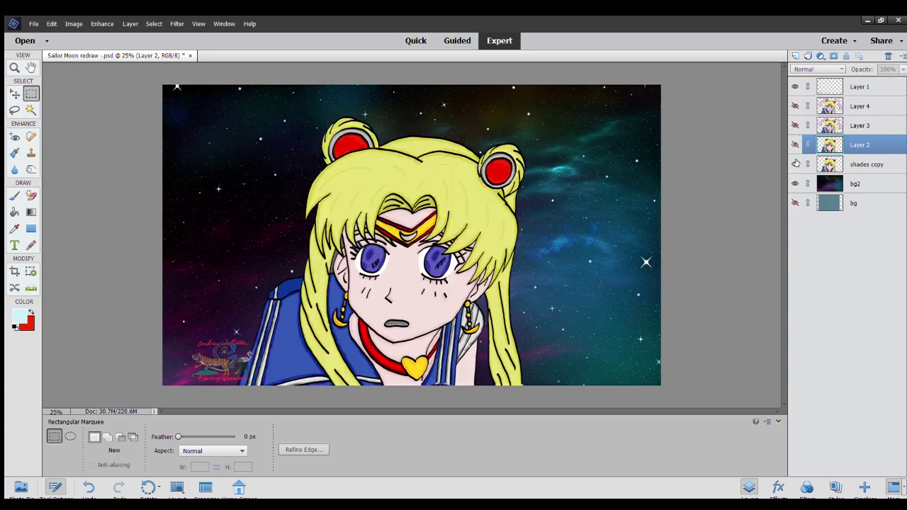
{"action": "left_click", "coordinate": [796, 165]}
{"action": "left_click", "coordinate": [796, 126]}
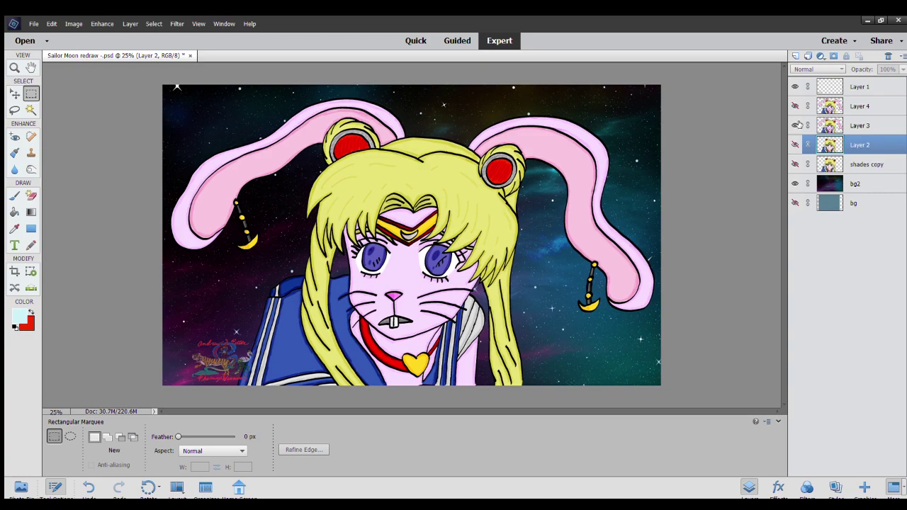
{"action": "left_click", "coordinate": [795, 125]}
{"action": "left_click", "coordinate": [795, 105]}
{"action": "left_click", "coordinate": [795, 105]}
{"action": "left_click", "coordinate": [795, 165]}
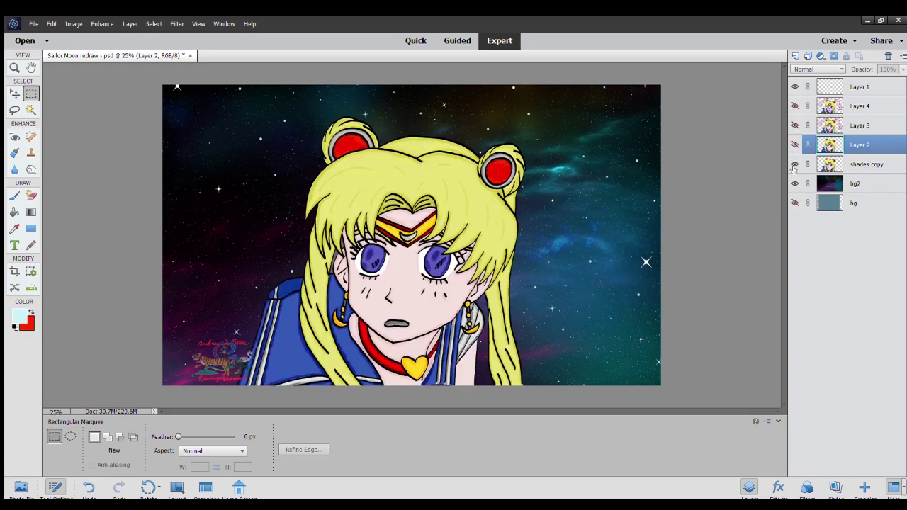